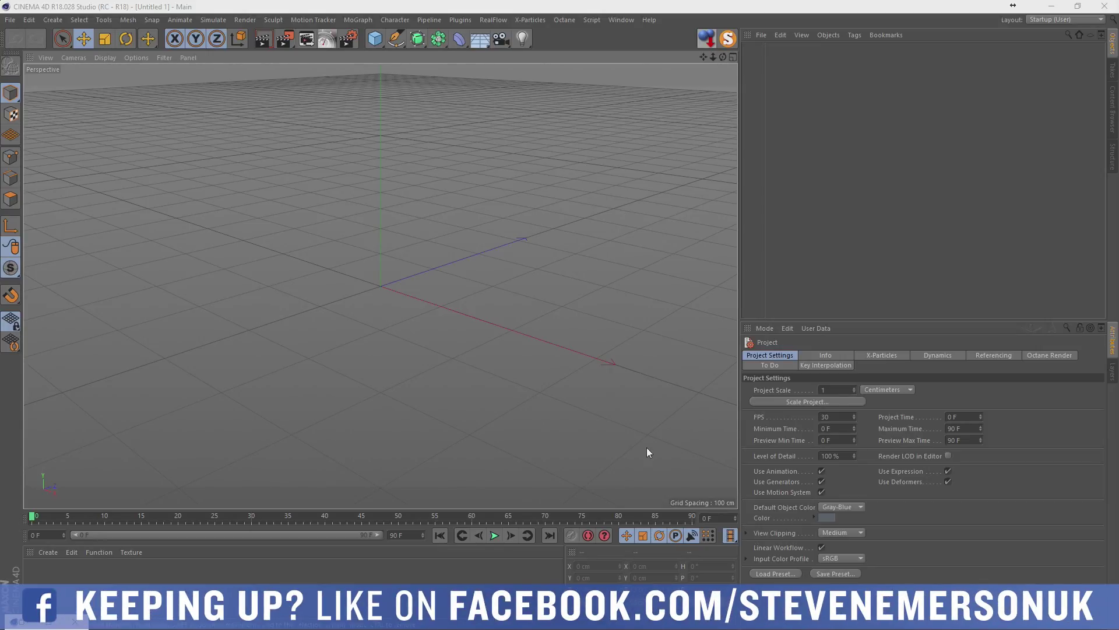
Open Base 01.c4d from recent files and save it as 170126.c4d in a new folder 26 under 01.
left_click(524, 21)
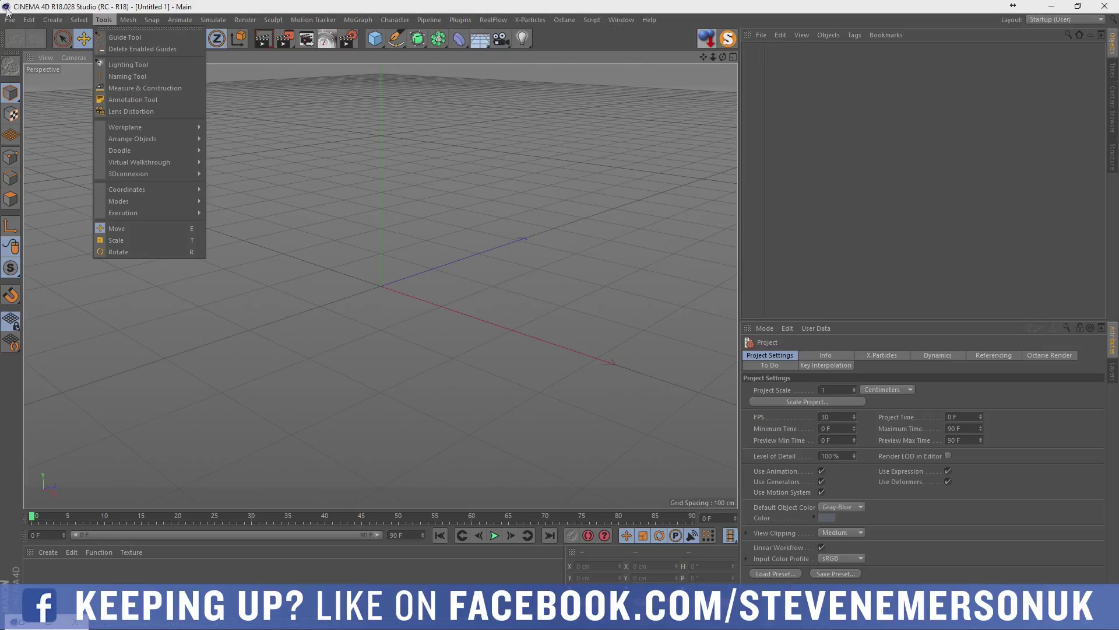
mouse_move(52, 244)
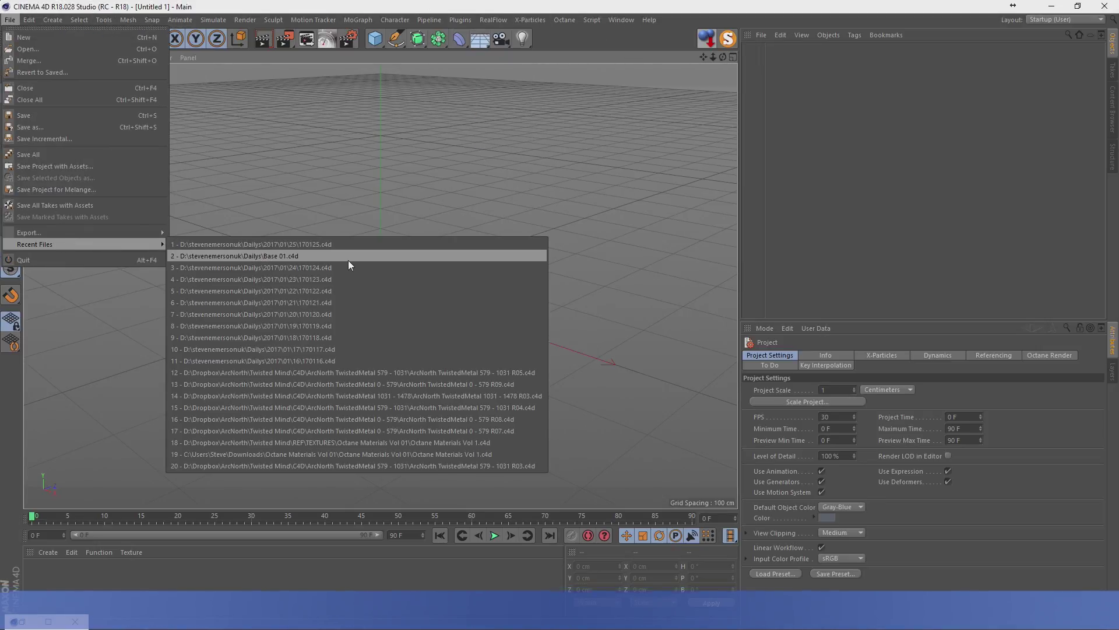
left_click(322, 257)
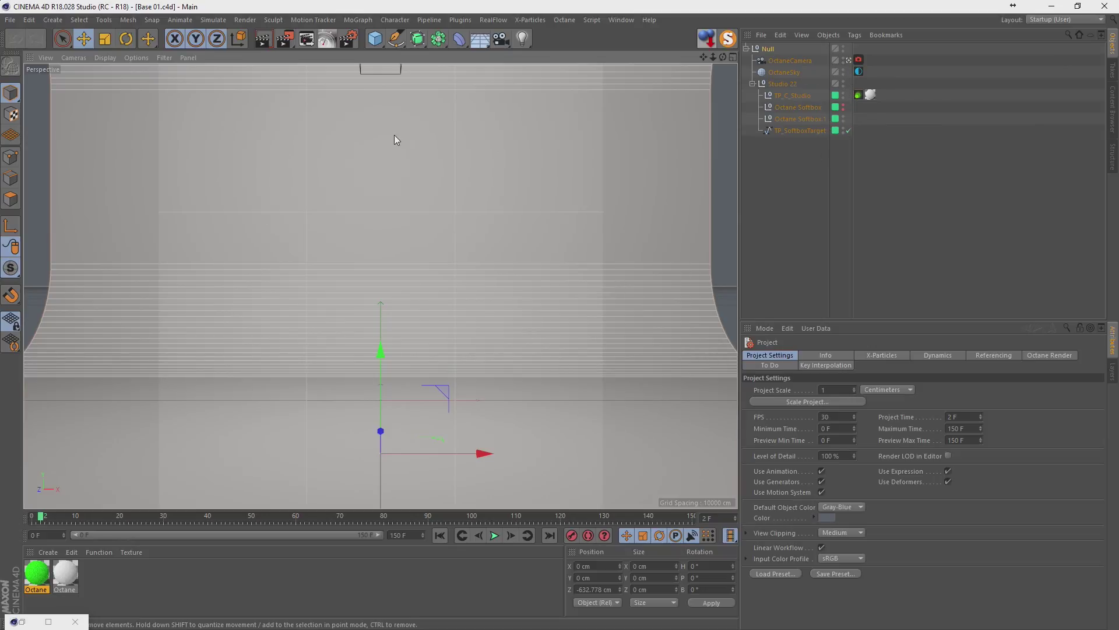
key("ctrl+shift+s")
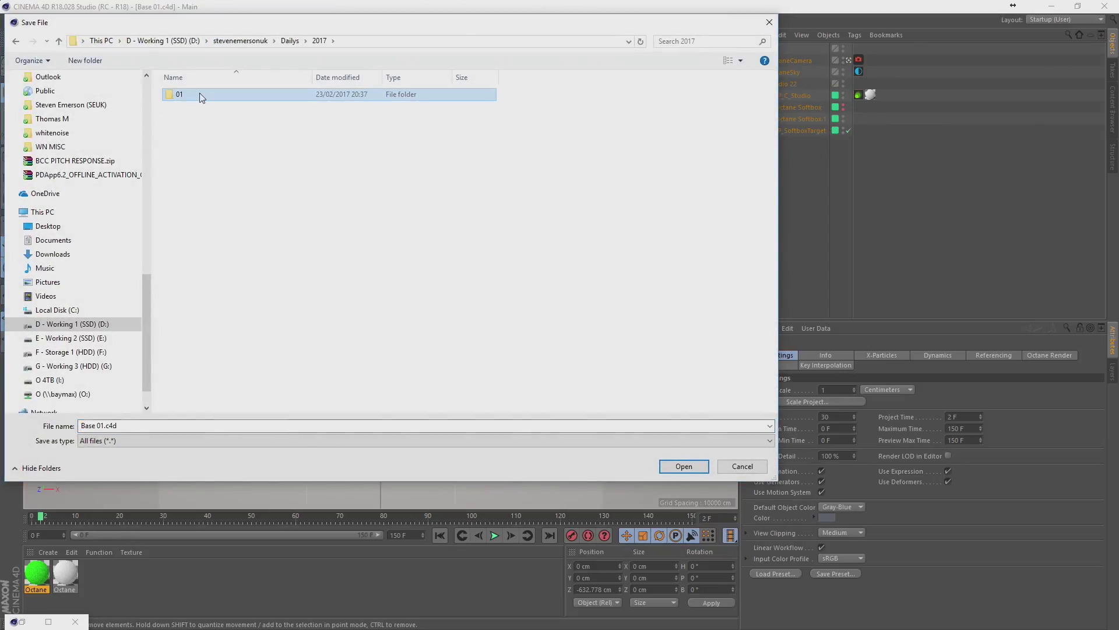
double_click(198, 96)
left_click(91, 71)
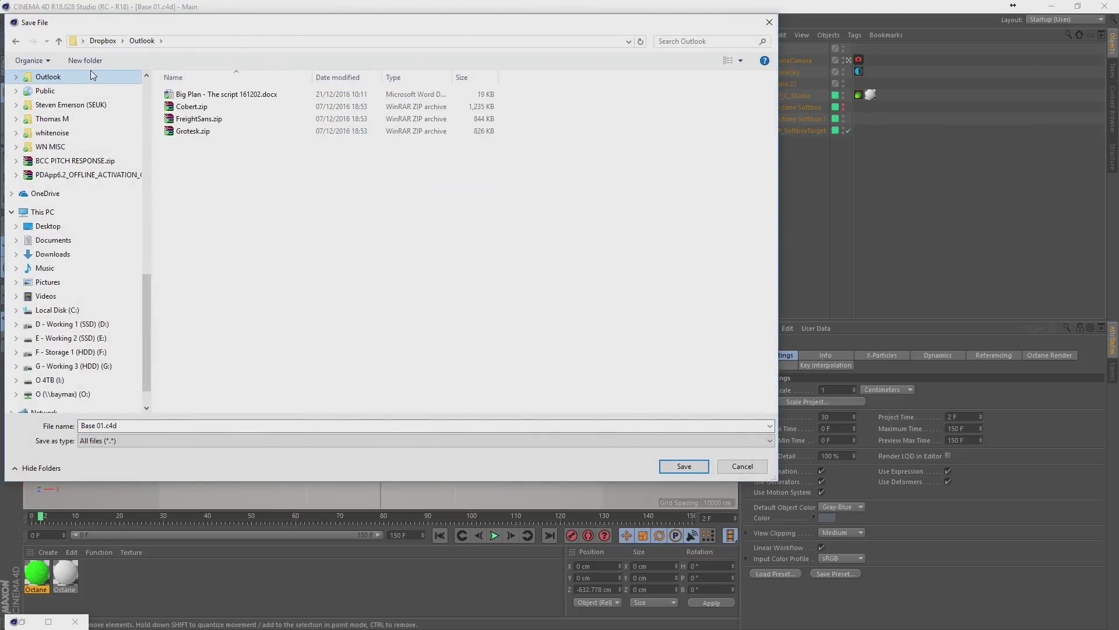
key("alt+Left")
left_click(85, 60)
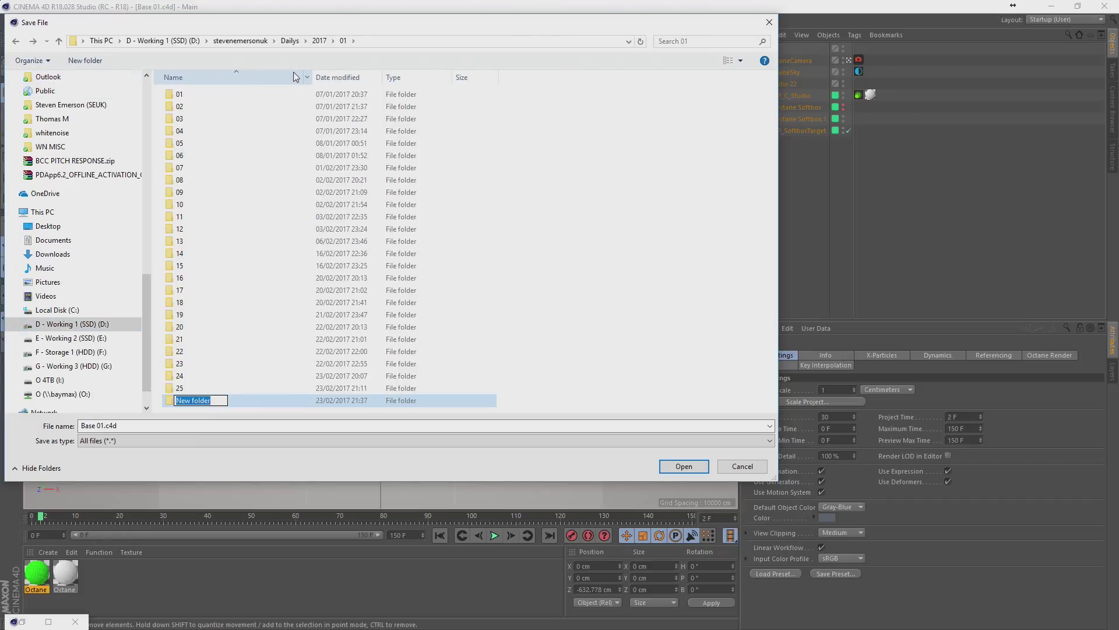
type("26")
key("Return")
key("Return")
type("1701")
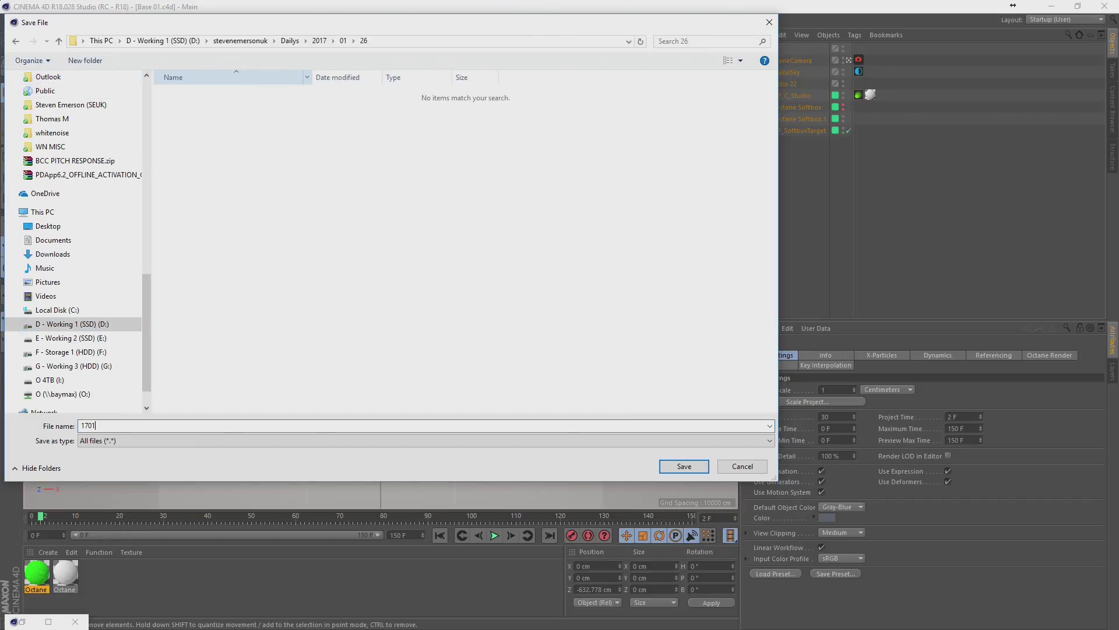
type("26")
key("Return")
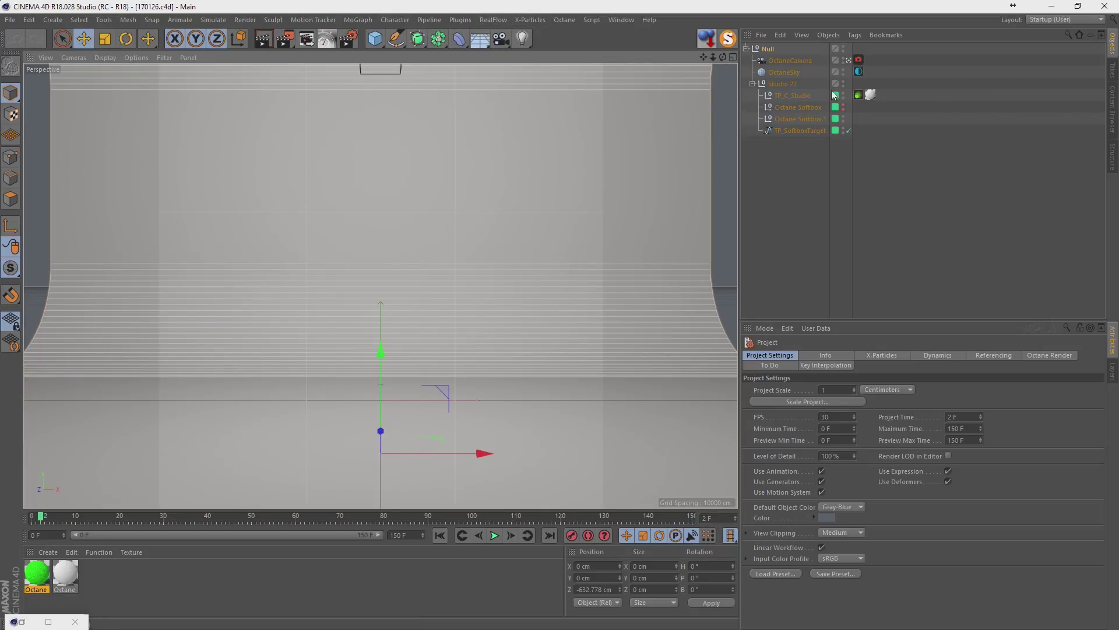
Add a 200 cm cube from the primitives list, then select TP_C_Studio to check its settings.
left_click(381, 44)
left_click(477, 58)
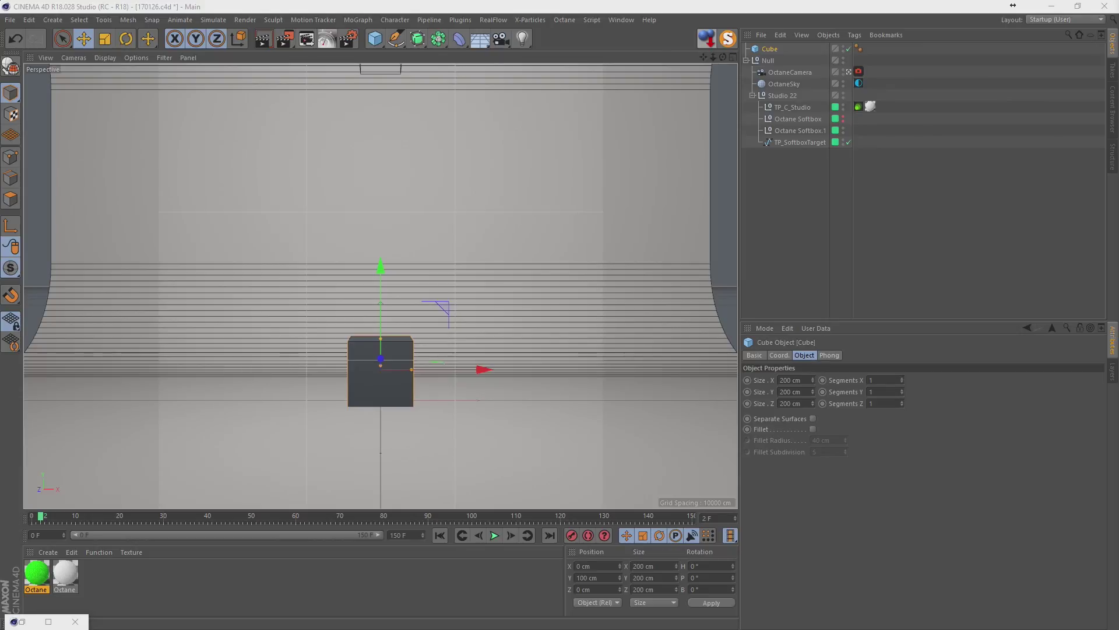
left_click(782, 166)
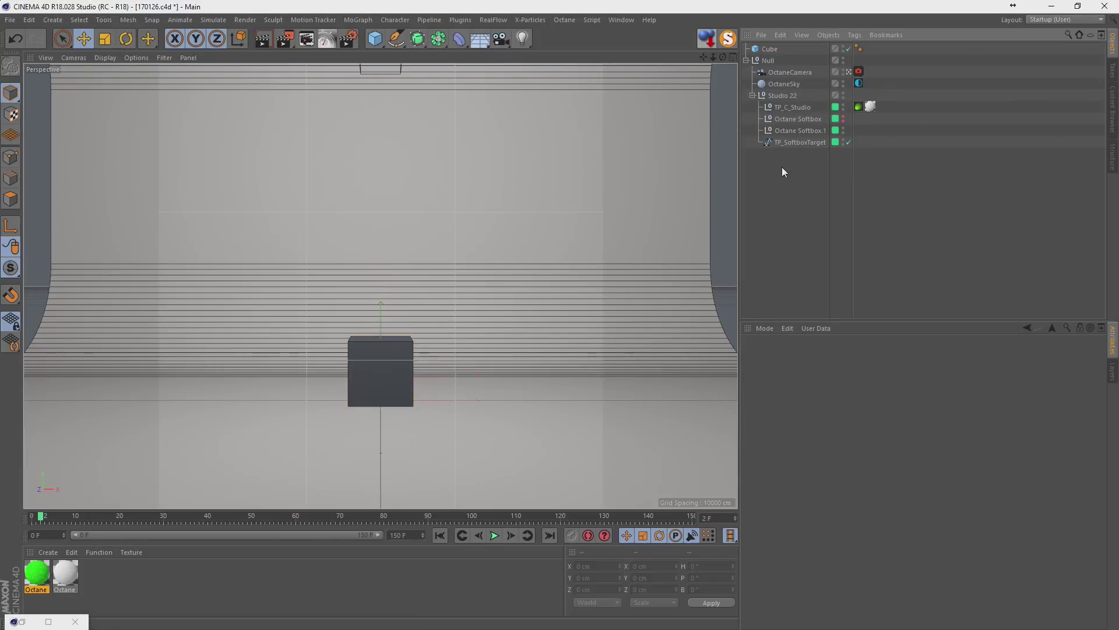
left_click(783, 109)
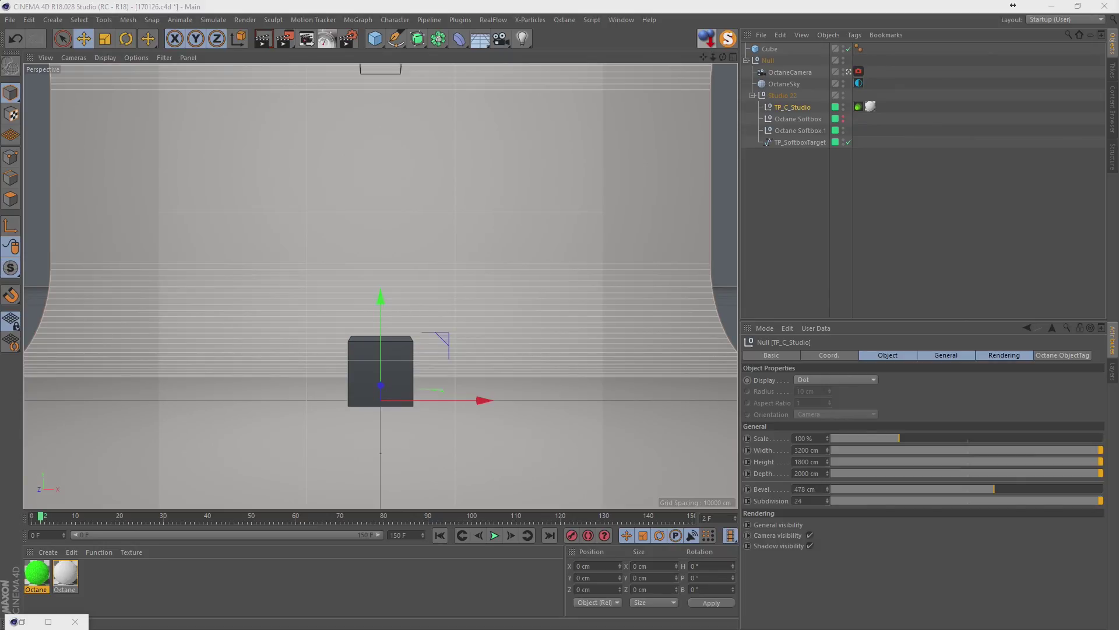
Give the cube an 8 cm fillet and disable the TP_SoftboxTarget object.
left_click(814, 246)
left_click(770, 49)
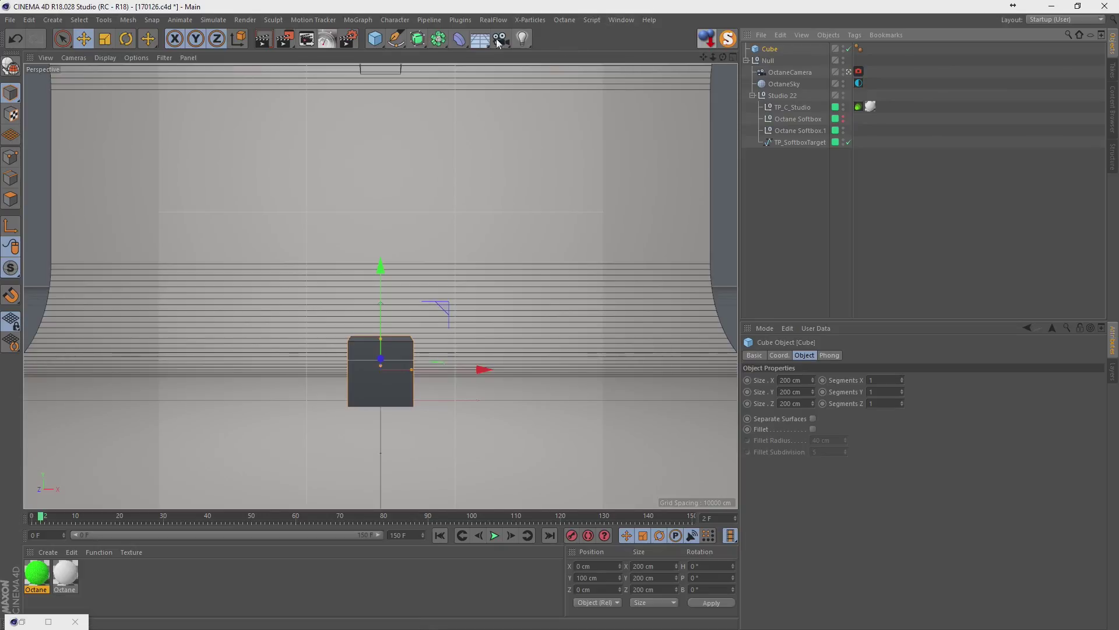
left_click(813, 430)
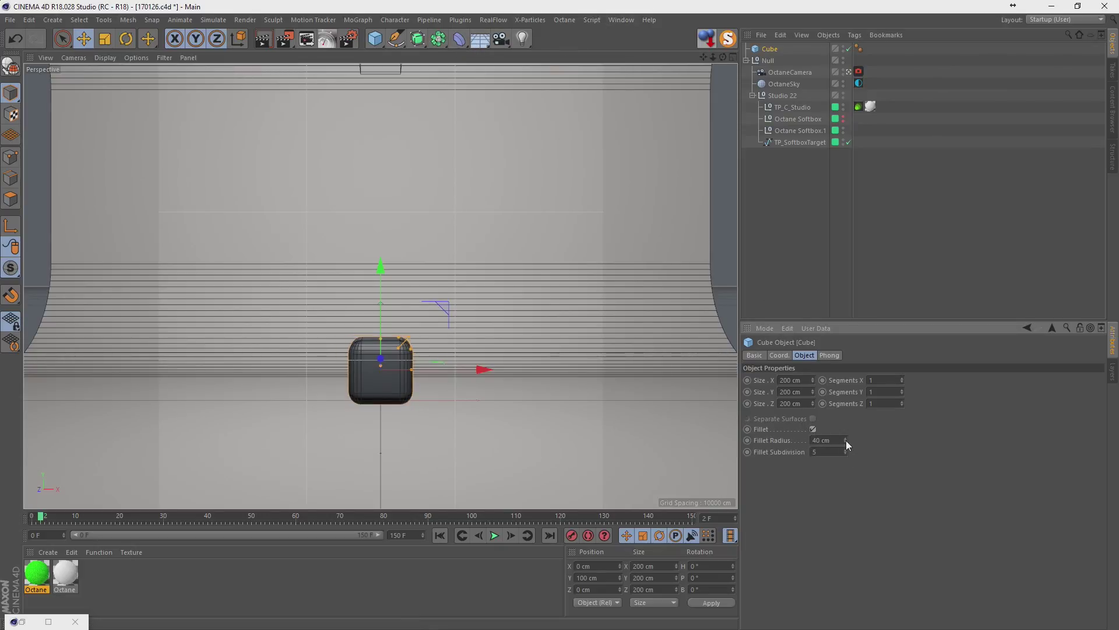
left_click_drag(845, 441, 846, 467)
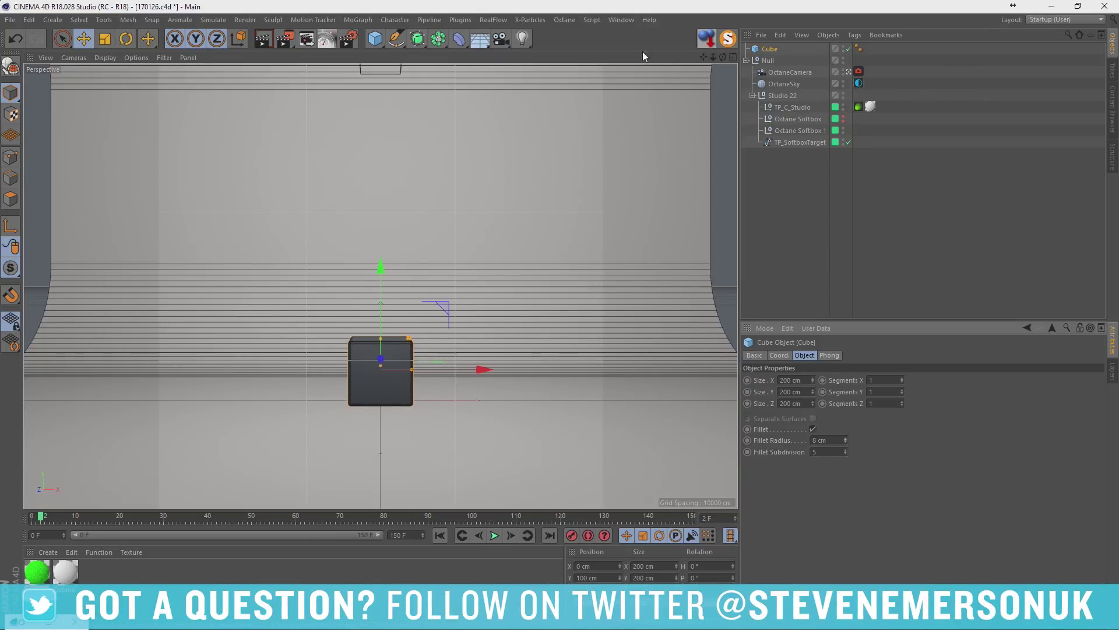
left_click(848, 142)
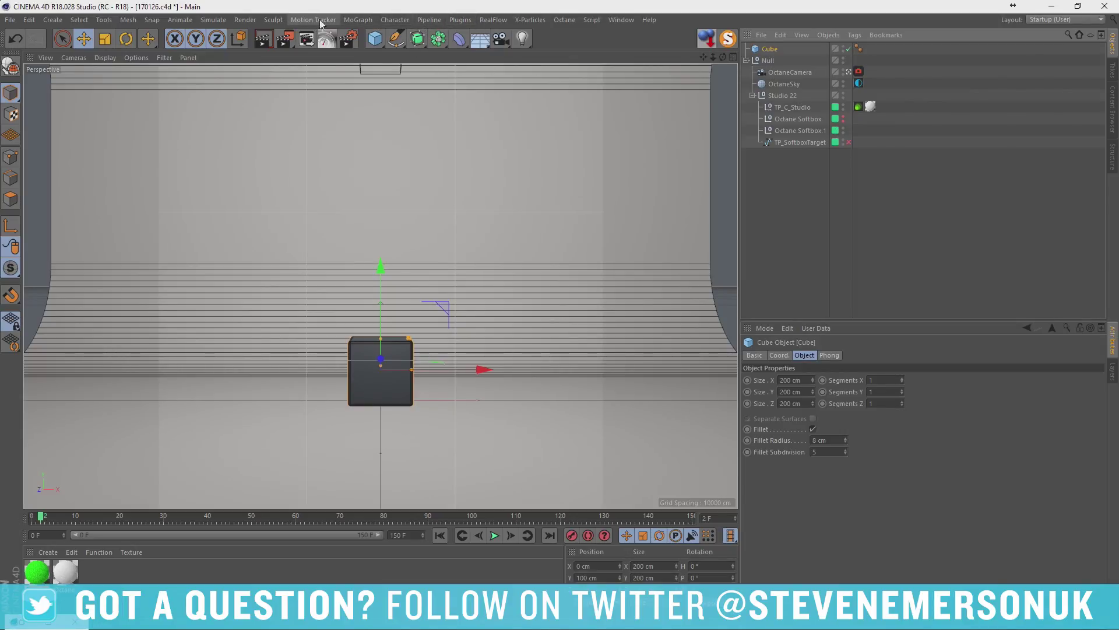
left_click(358, 19)
Wrap the cube in a Cloner set to Grid Array, one cube high.
left_click(385, 146, "alt")
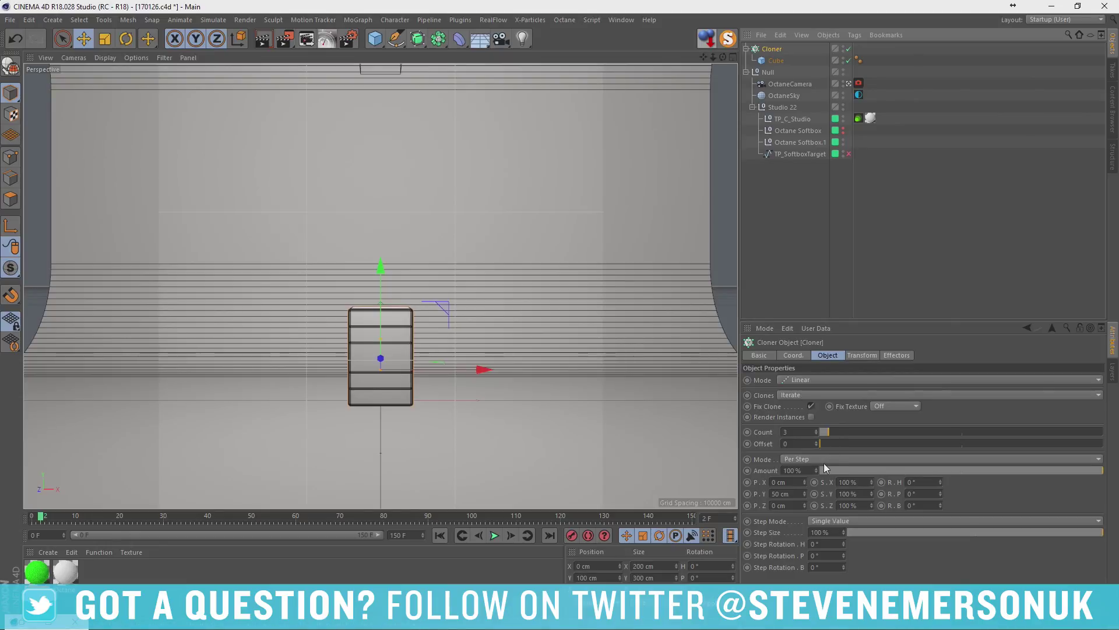
left_click(807, 379)
left_click(808, 429)
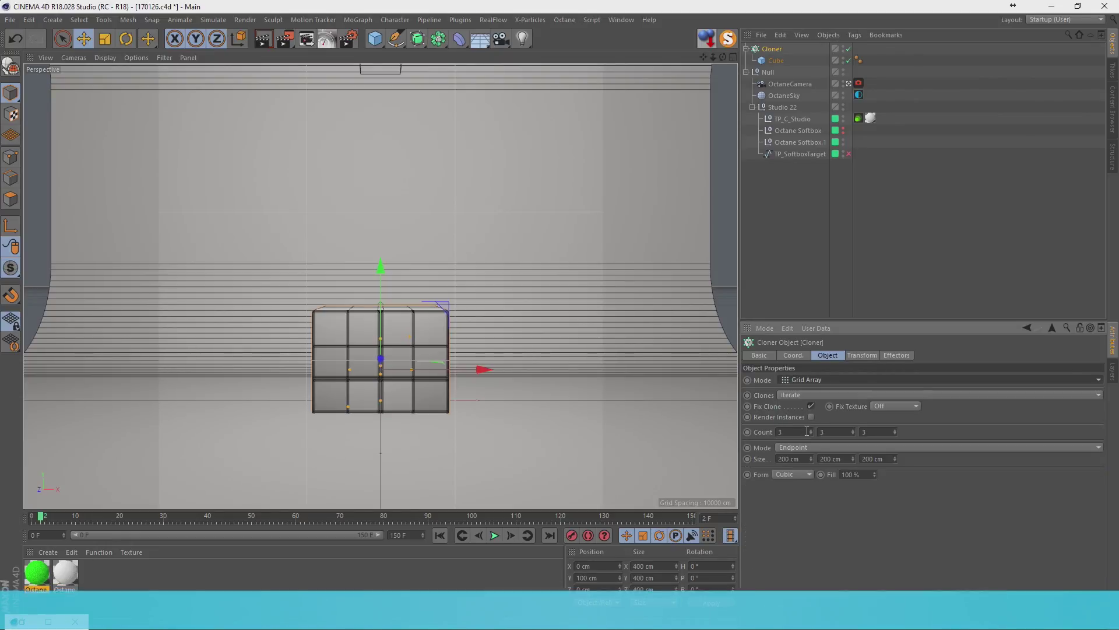
left_click(852, 435)
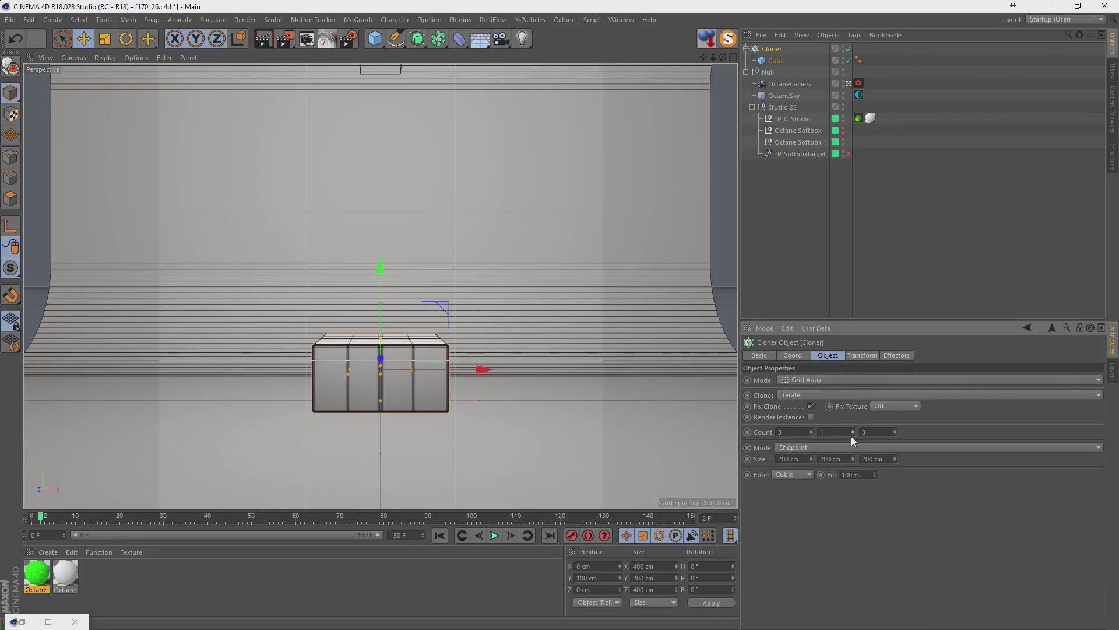
left_click_drag(815, 455, 884, 463)
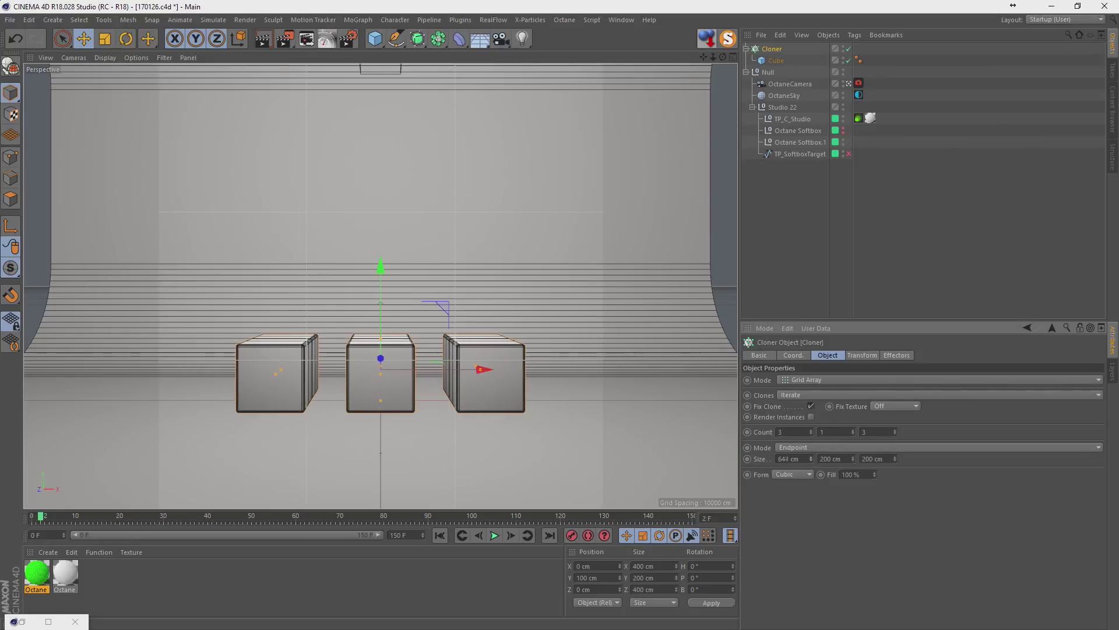
Set the grid size to 600 cm on X and Z, and duplicate the OctaneCamera.
left_click(790, 459)
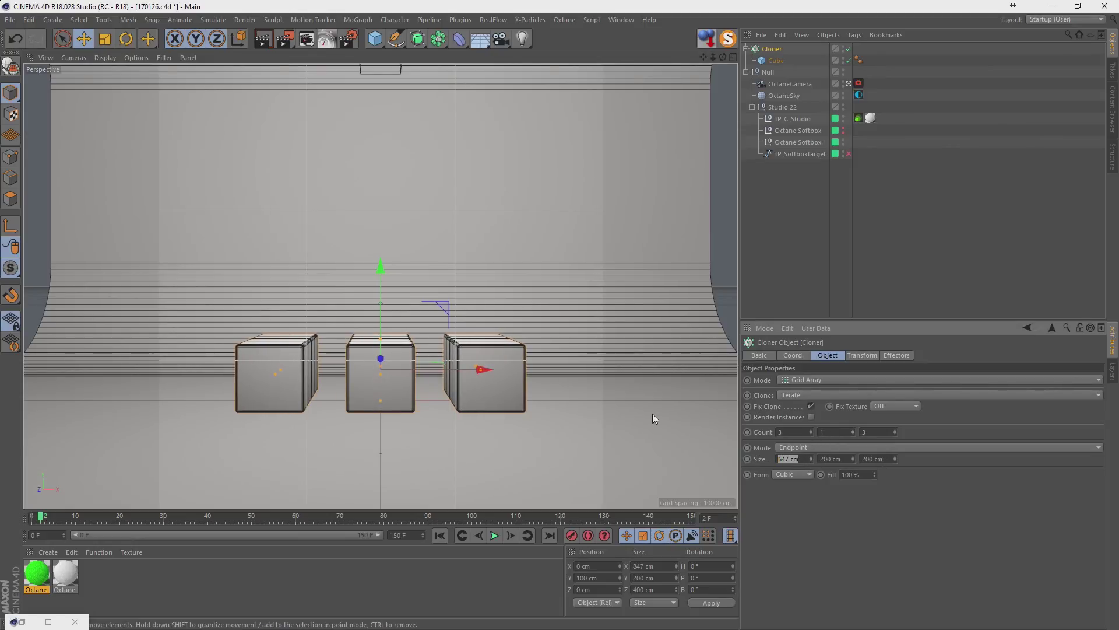
type("600")
key("Tab")
key("Tab")
type("600")
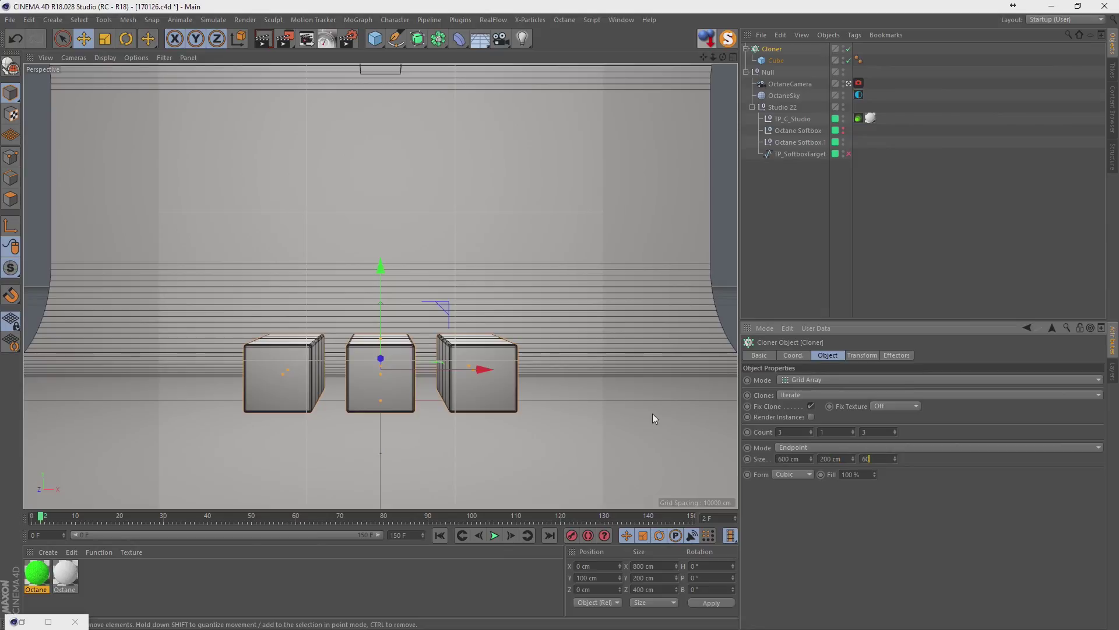
key("Return")
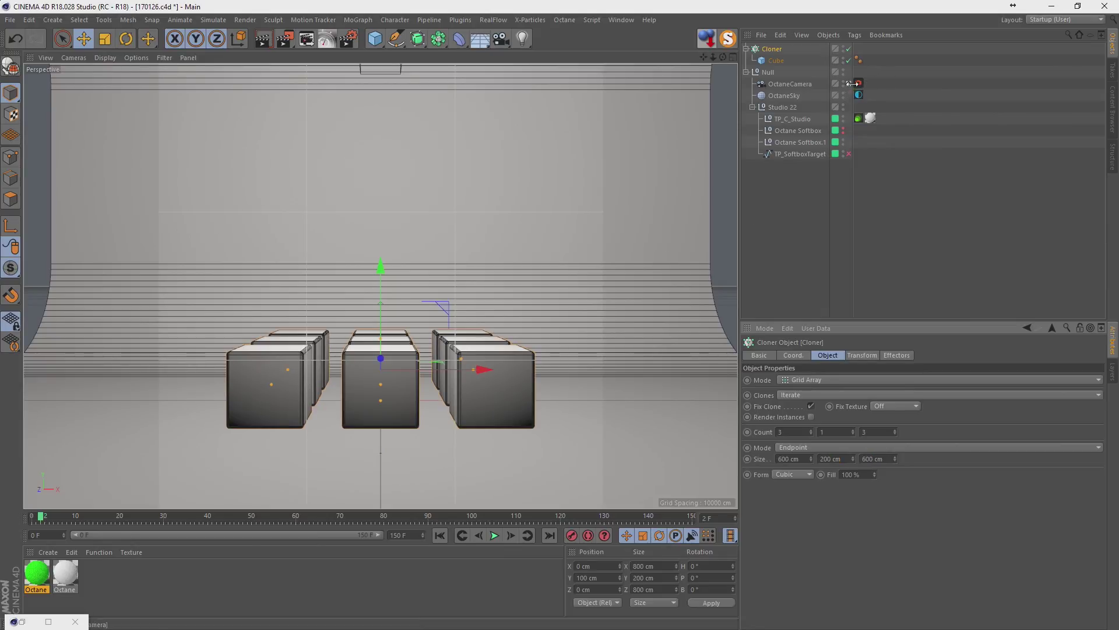
left_click(795, 84)
left_click_drag(796, 85, 797, 91, "ctrl")
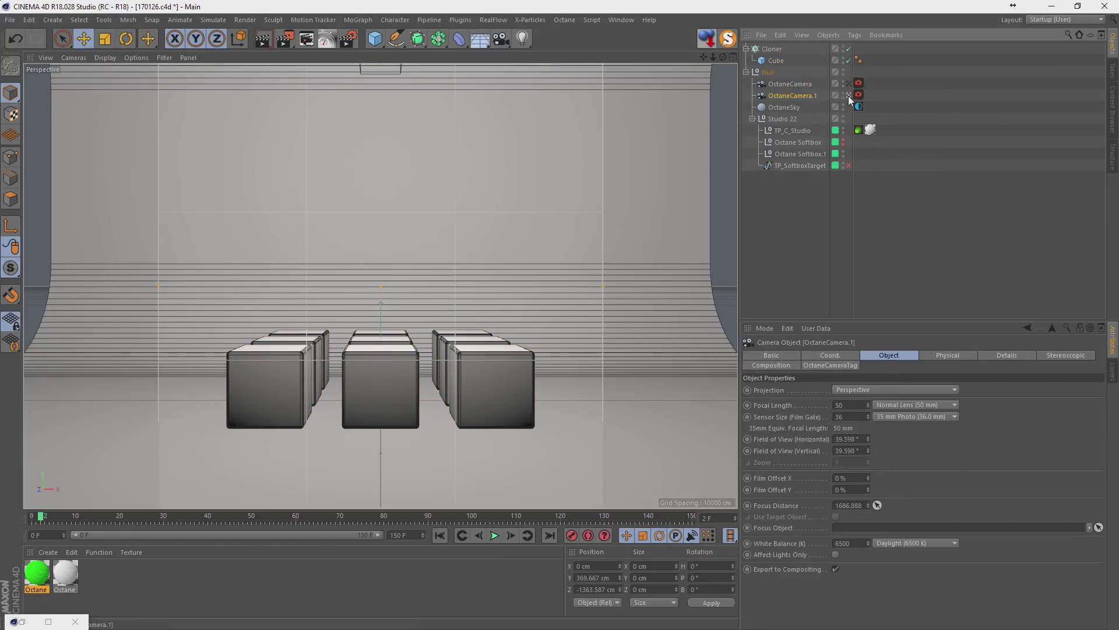
Switch the new camera to Parallel projection and frame the cubes from above.
left_click(845, 390)
left_click(859, 414)
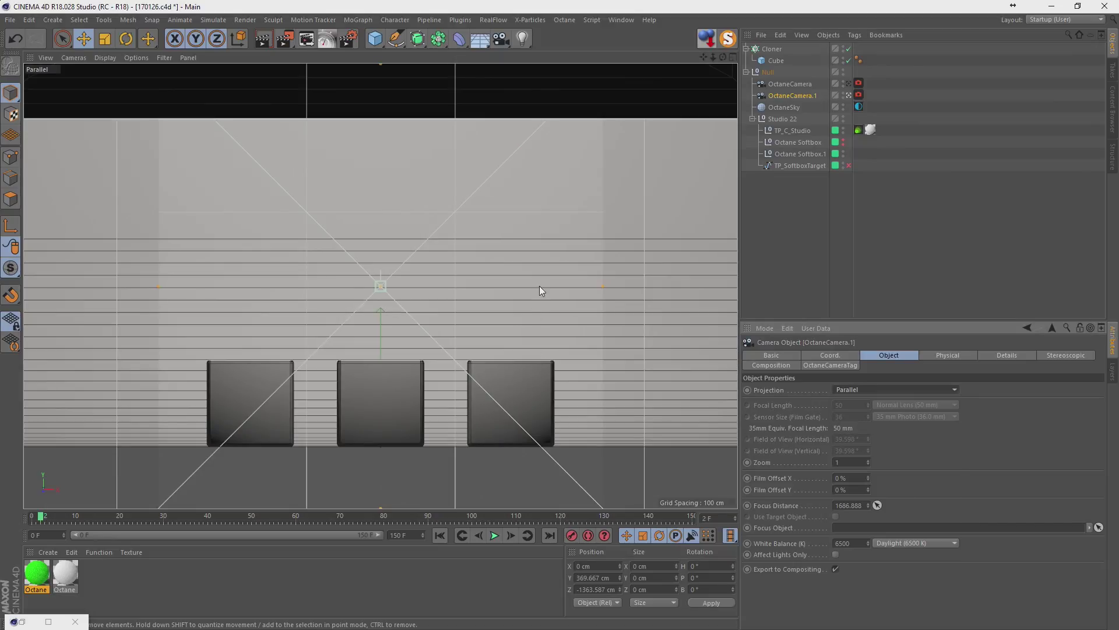
mouse_move(537, 287)
left_mouse_down("alt")
mouse_move(414, 366)
mouse_move(357, 325)
left_mouse_up("alt")
middle_click_drag(357, 325, 495, 305, "alt")
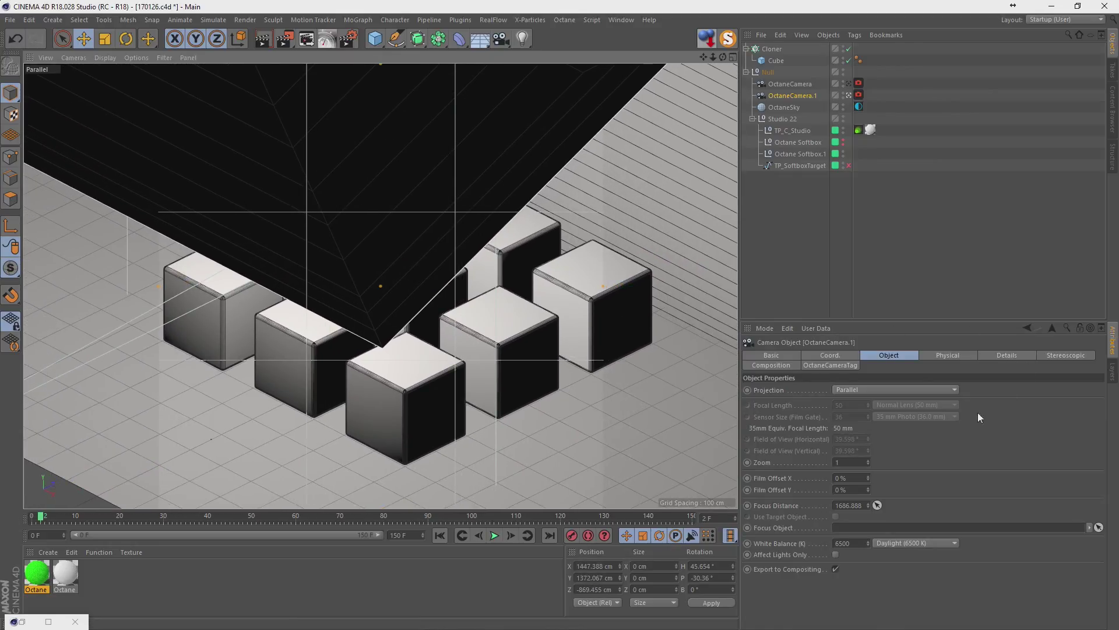
In the perspective view, move Octane Softbox.1 higher and to the left.
left_click(849, 95)
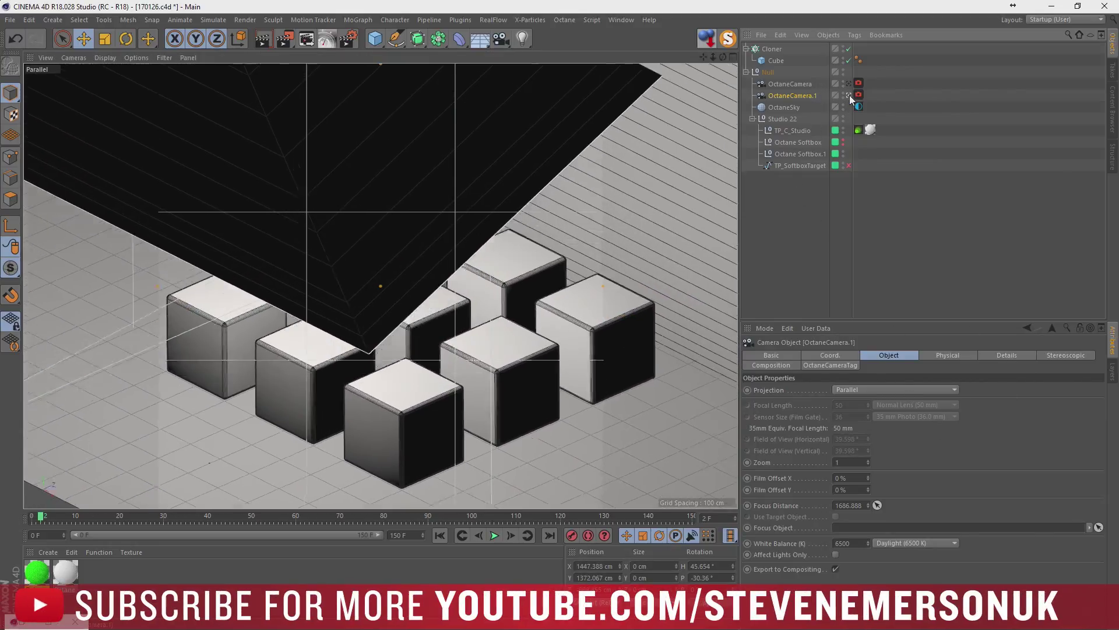
scroll(431, 321, "down", 5)
left_click_drag(415, 254, 467, 246, "alt")
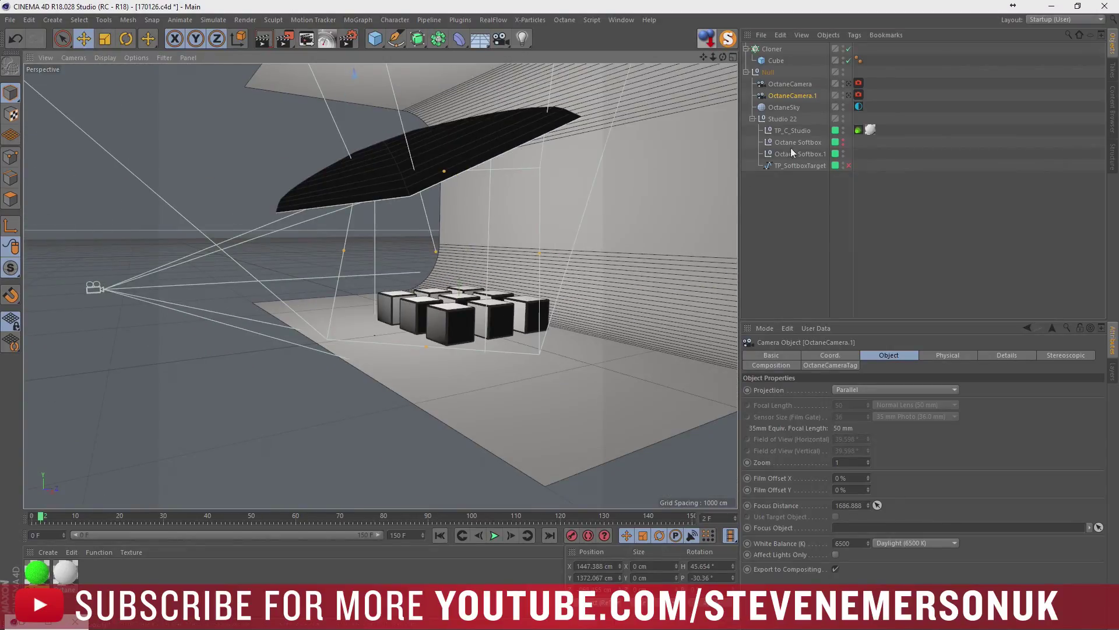
left_click(804, 153)
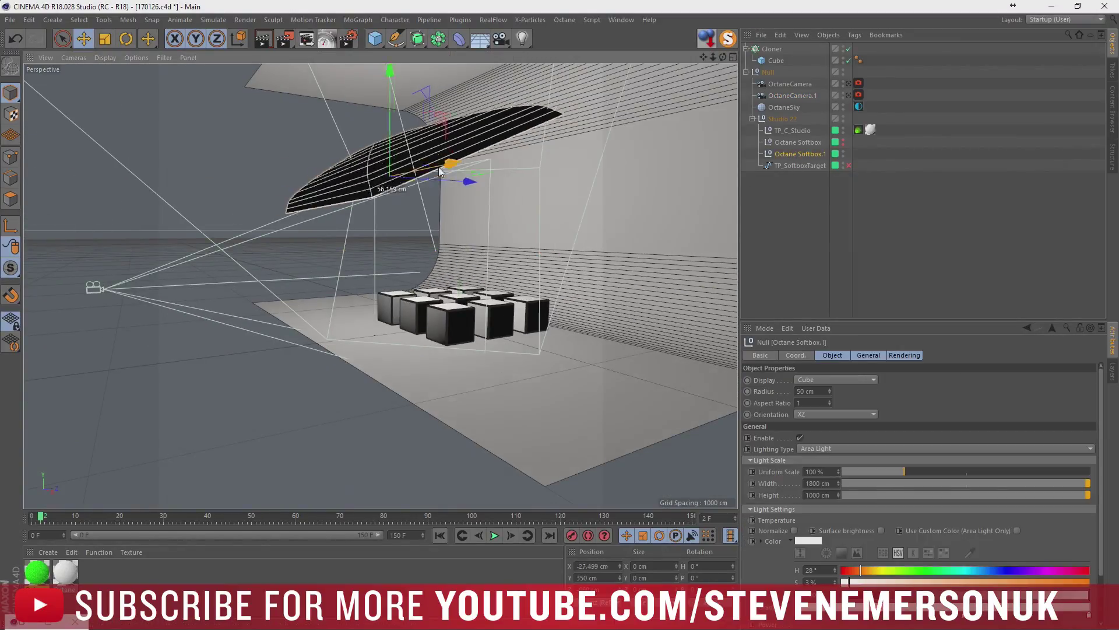
left_click_drag(453, 167, 312, 192)
left_click_drag(282, 78, 279, 66)
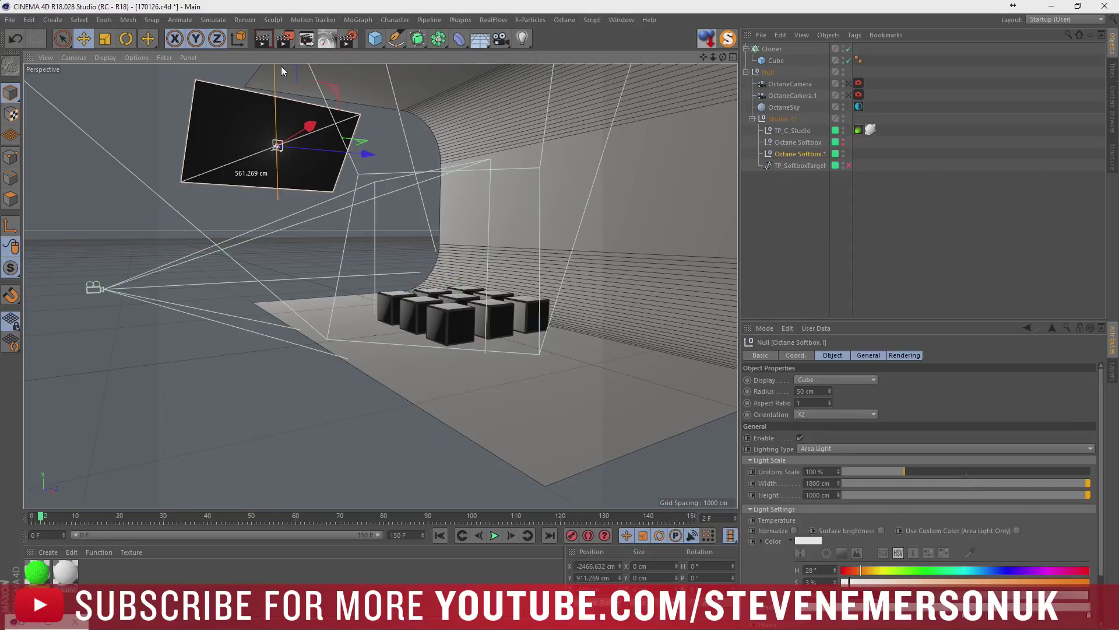
mouse_move(303, 175)
left_mouse_down("alt")
mouse_move(367, 181)
mouse_move(379, 159)
left_mouse_up("alt")
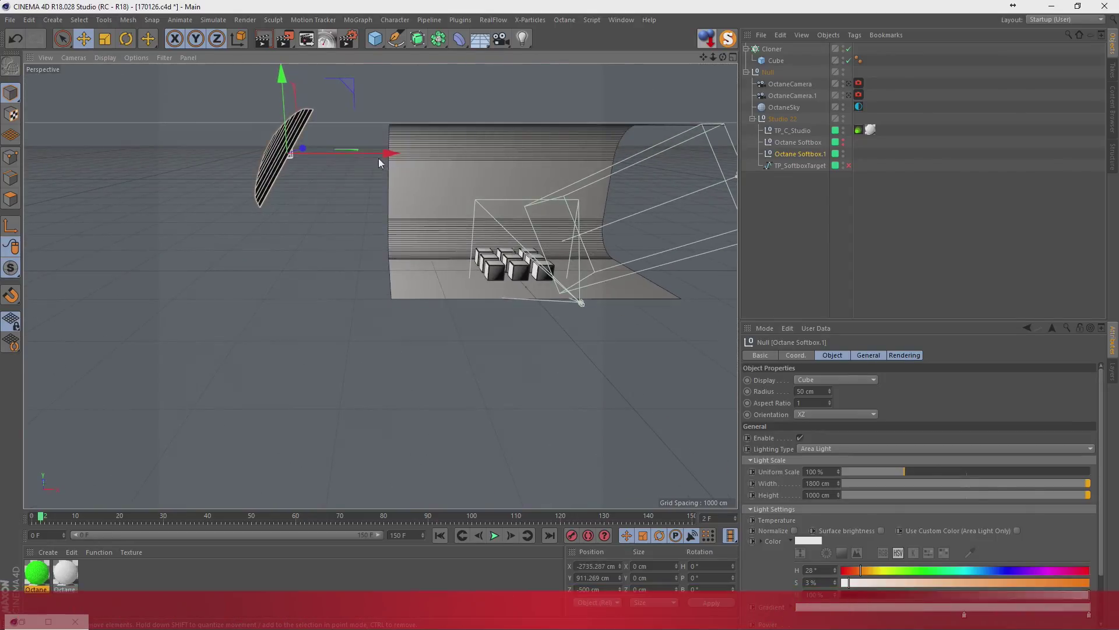
left_click_drag(343, 84, 419, 96)
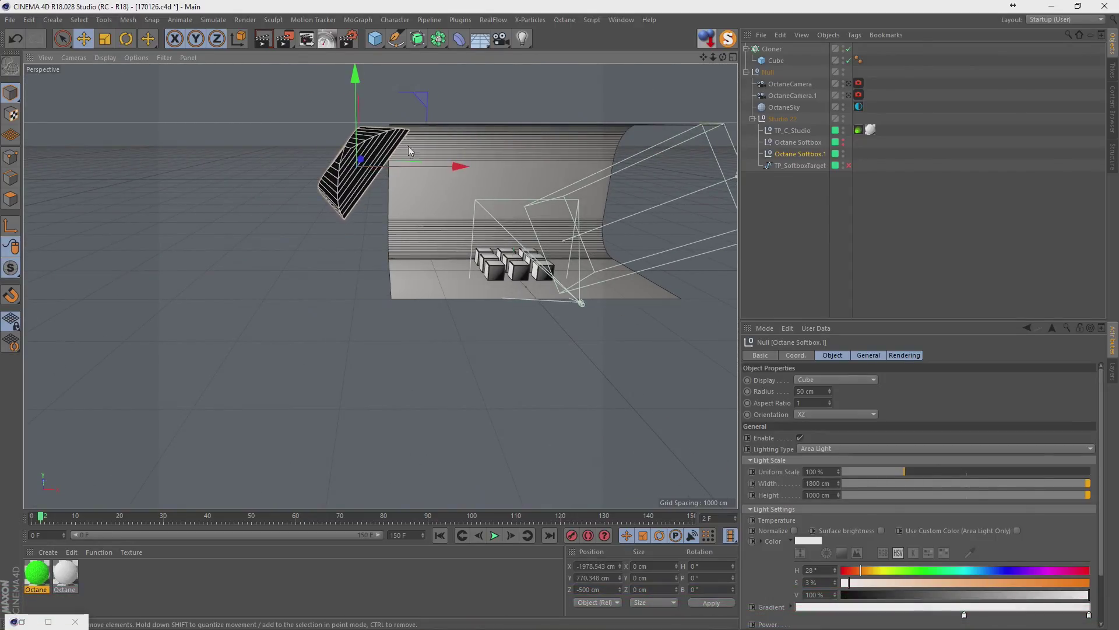
mouse_move(408, 146)
left_mouse_down("alt")
mouse_move(408, 198)
mouse_move(423, 205)
mouse_move(408, 187)
left_mouse_up("alt")
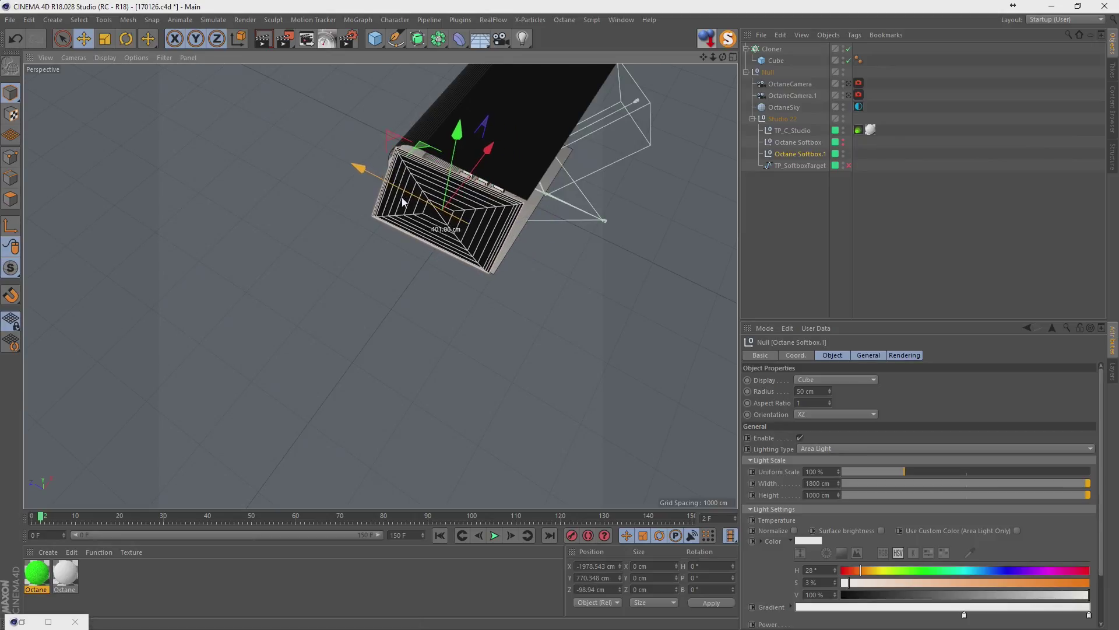
Look through OctaneCamera.1 and recentre the cube grid in its view.
left_click(849, 96)
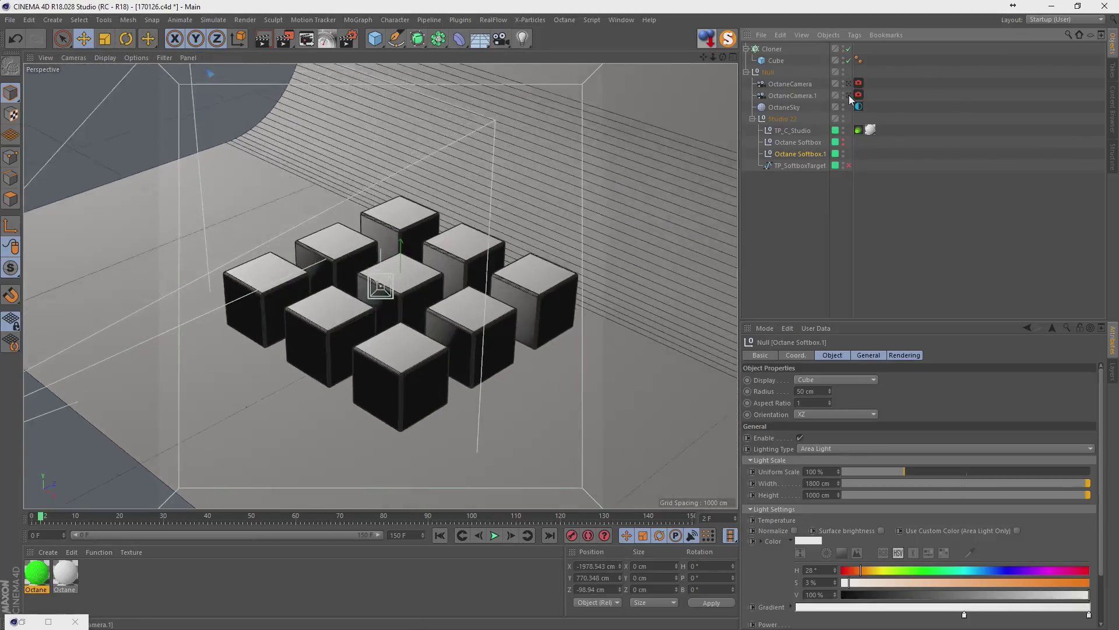
left_click_drag(429, 222, 411, 219, "alt")
middle_click_drag(410, 219, 404, 220, "alt")
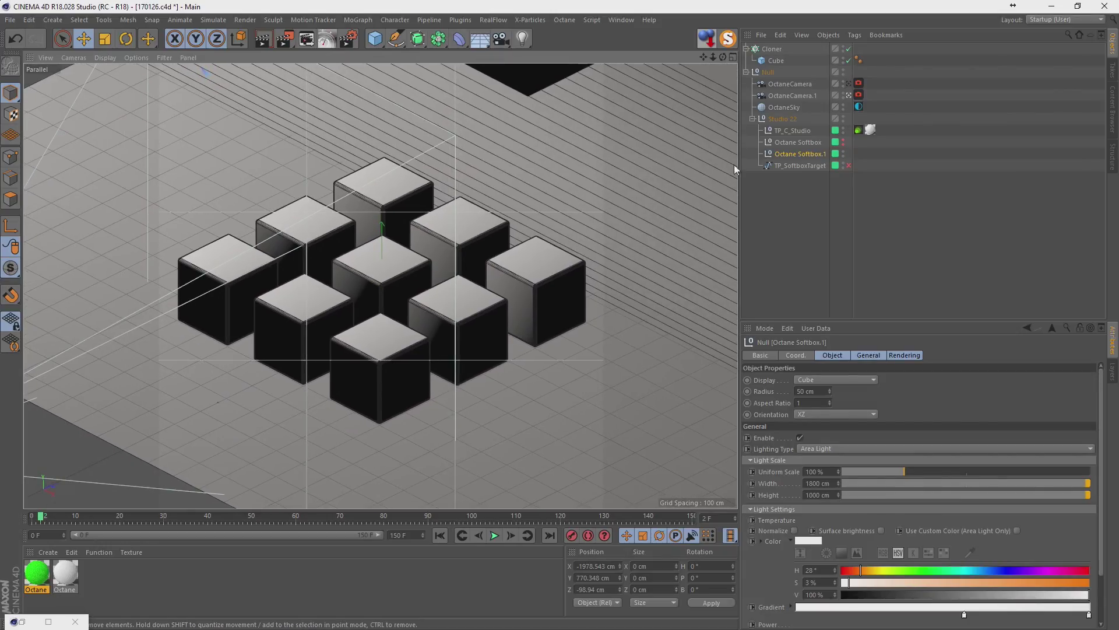
Reduce the TP_C_Studio backdrop's Bevel from 478 cm to 0 cm for sharp corners.
left_click(794, 131)
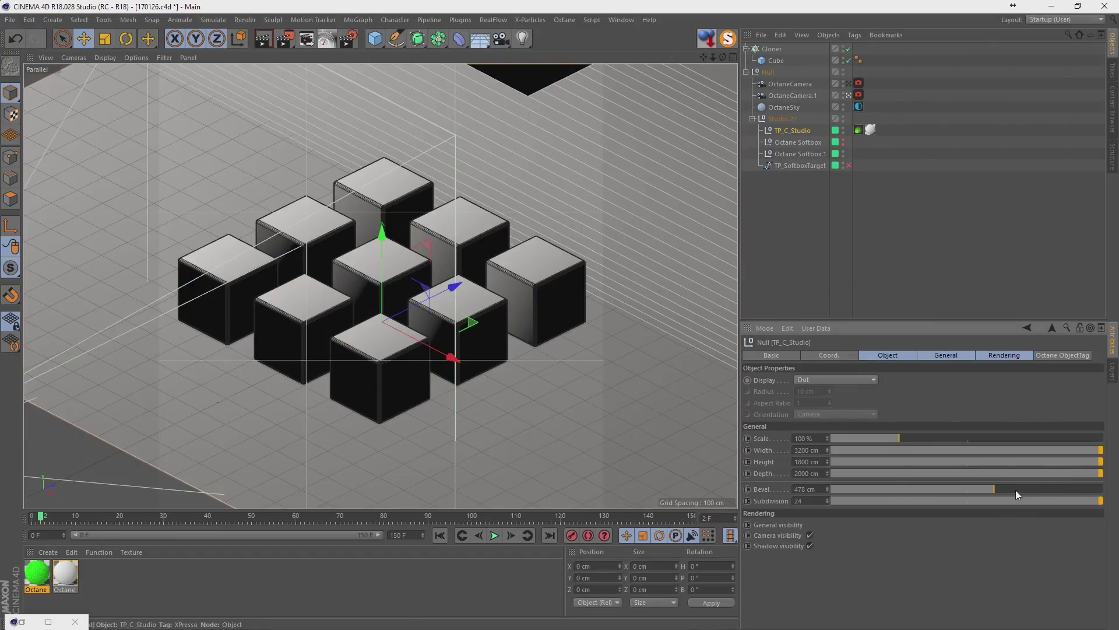
mouse_move(1015, 489)
left_mouse_down()
mouse_move(1104, 489)
mouse_move(849, 488)
left_mouse_up()
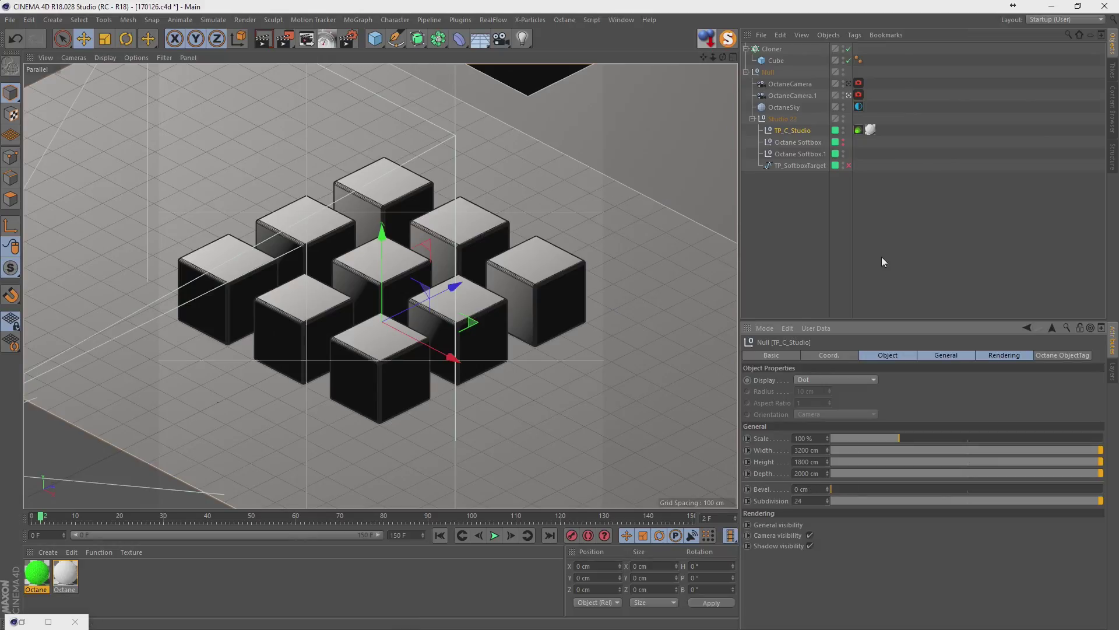
left_click(800, 262)
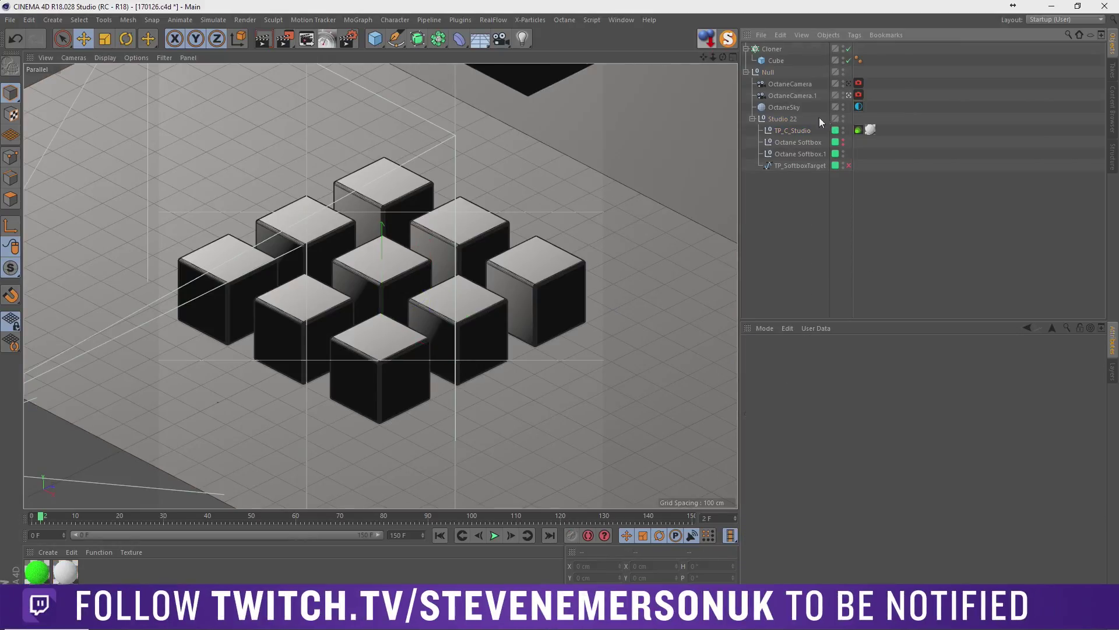
left_click(794, 130)
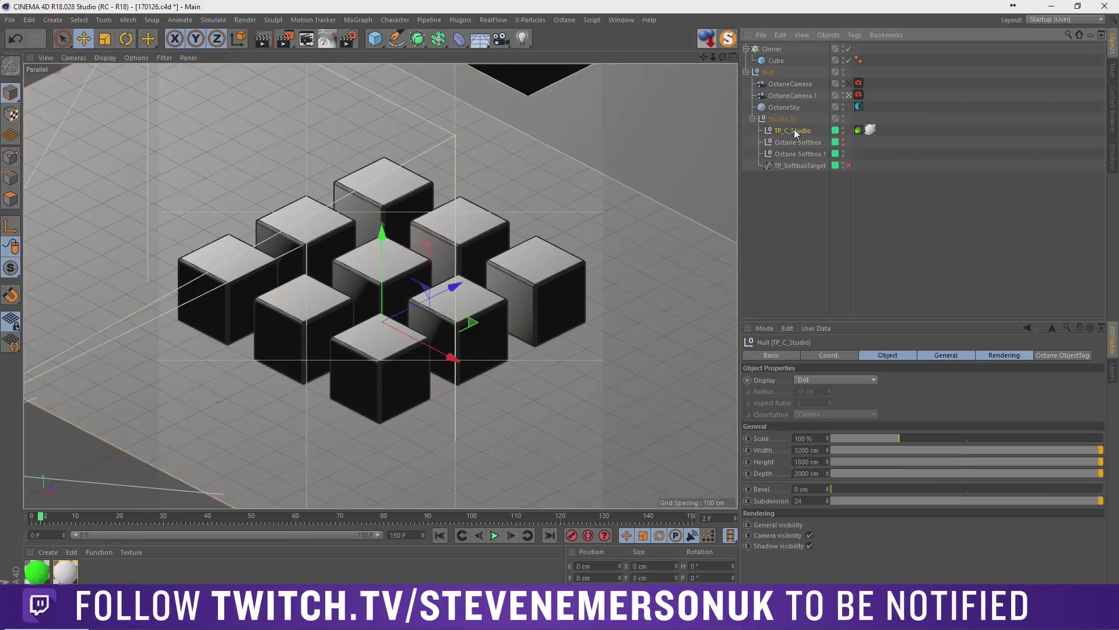
left_click(833, 224)
left_click(772, 50)
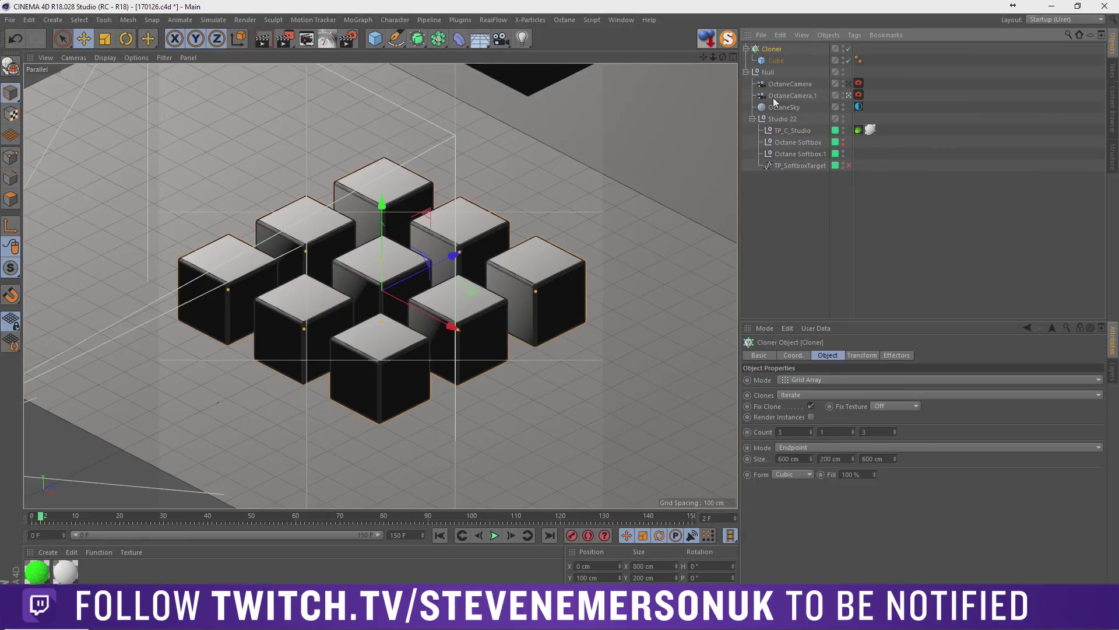
Set the Cloner's Count Y to 3 and drag Size Y to 599 cm.
left_click(853, 458)
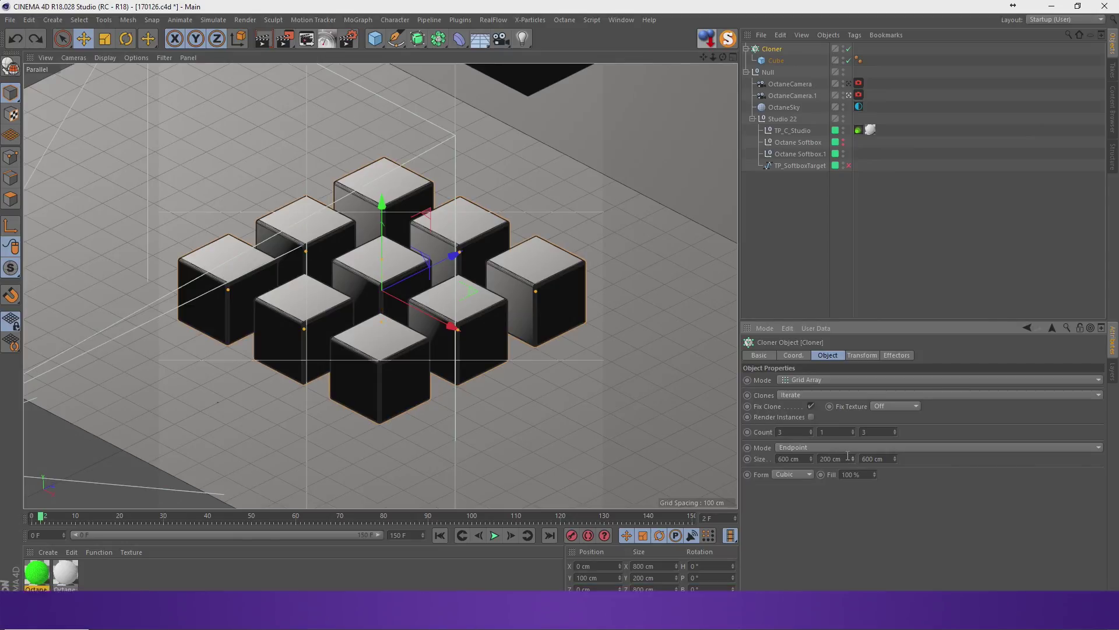
left_click(816, 209)
left_click(775, 49)
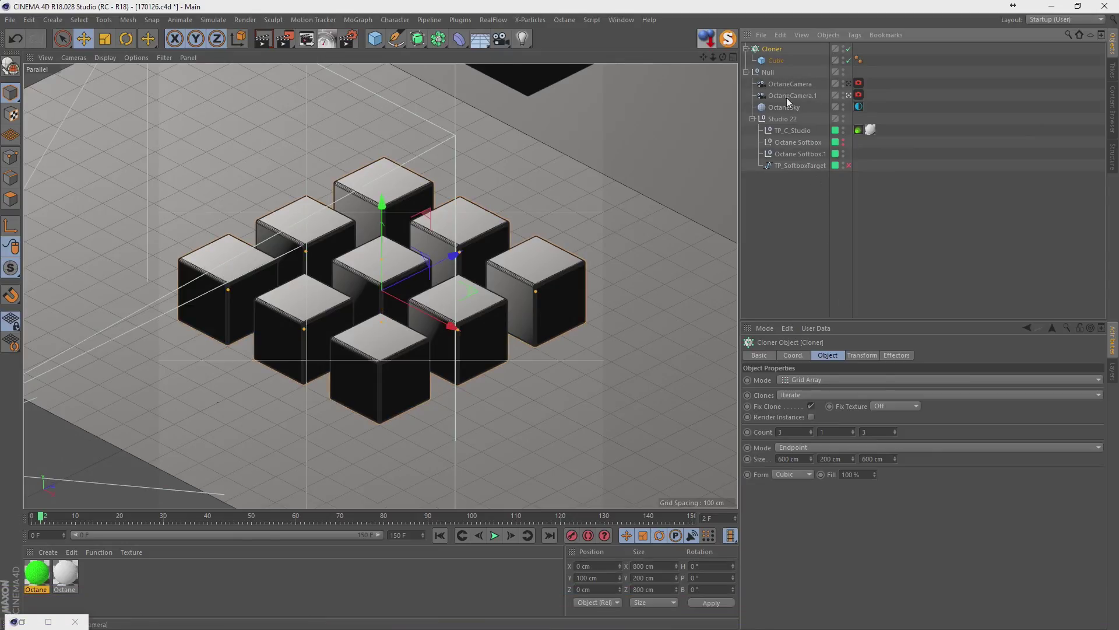
left_click(852, 430)
left_click(852, 430)
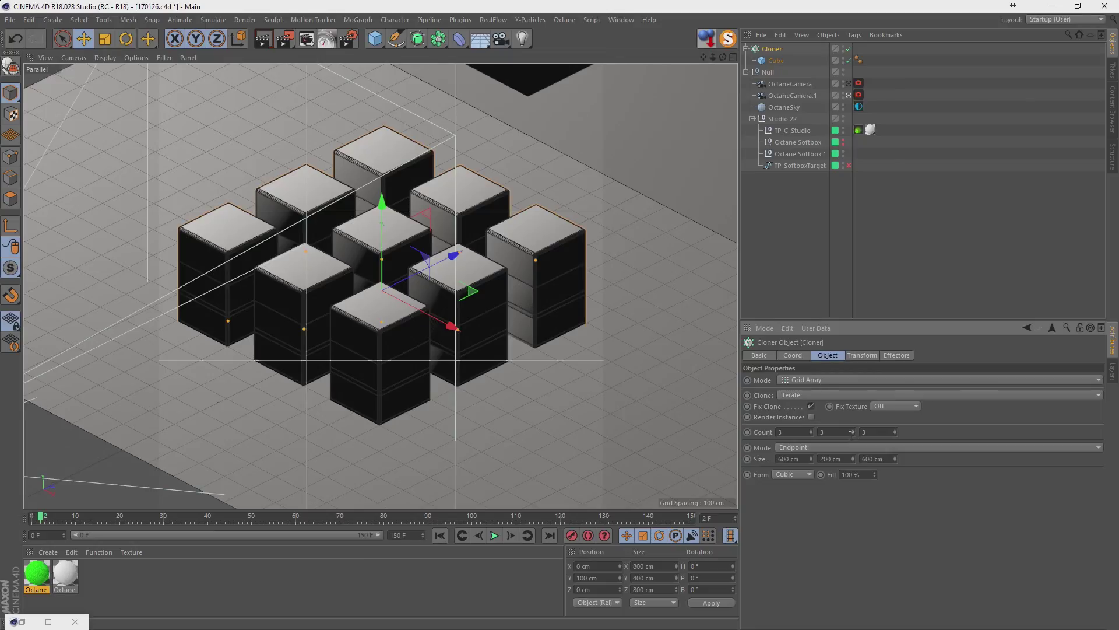
left_click_drag(852, 459, 853, 408)
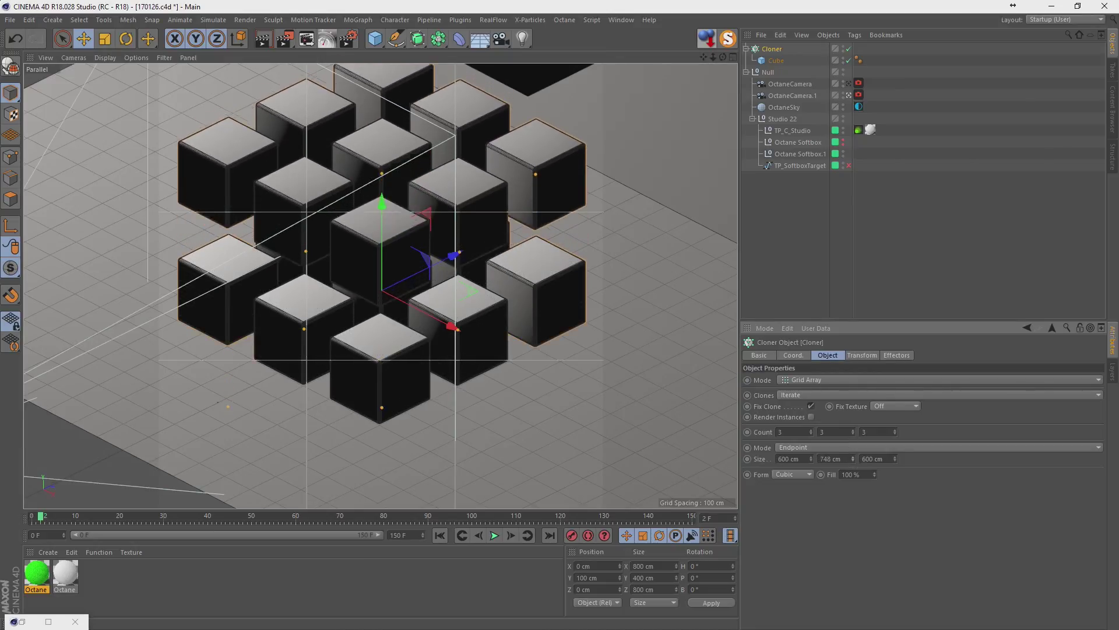
left_click_drag(853, 459, 804, 241)
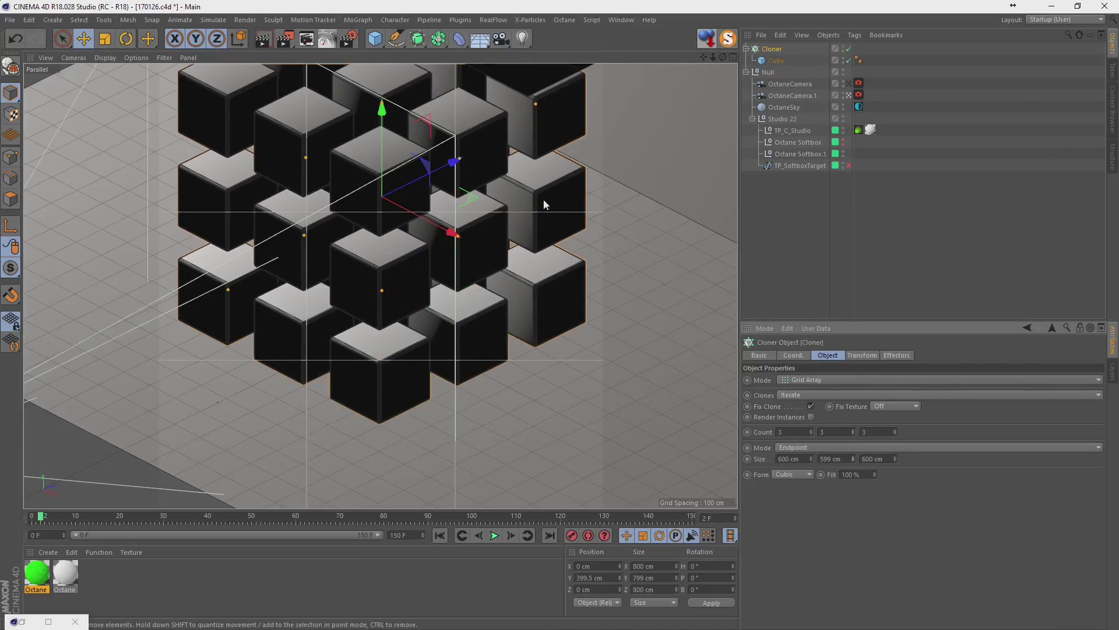
left_click(804, 242)
left_click(772, 49)
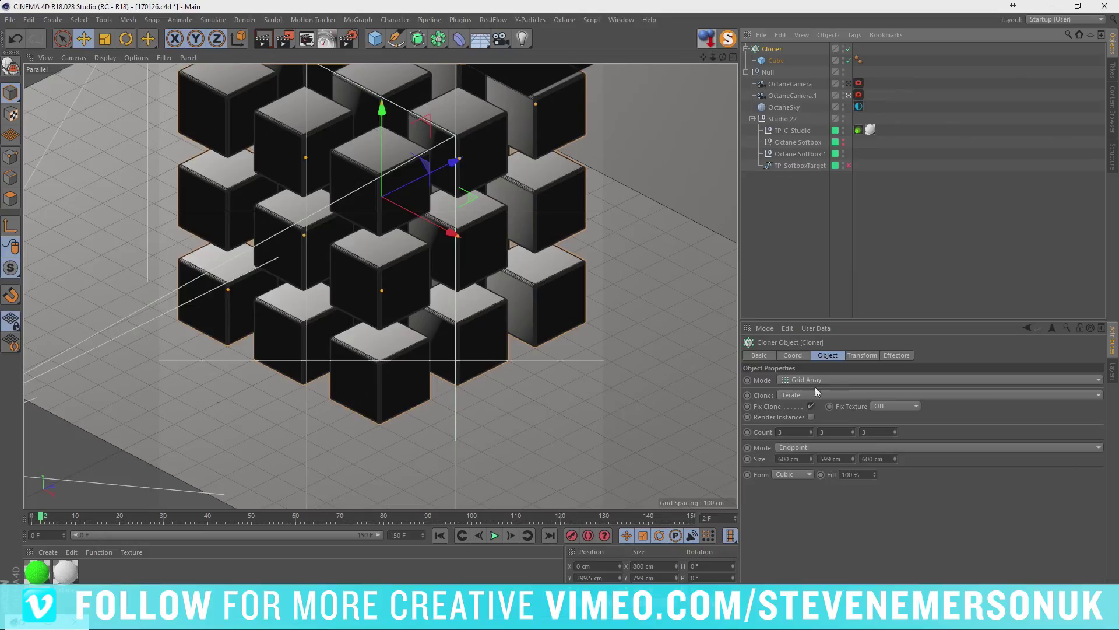
Inspect the Cloner's transform settings and grid shape options.
left_click(859, 349)
left_click(830, 352)
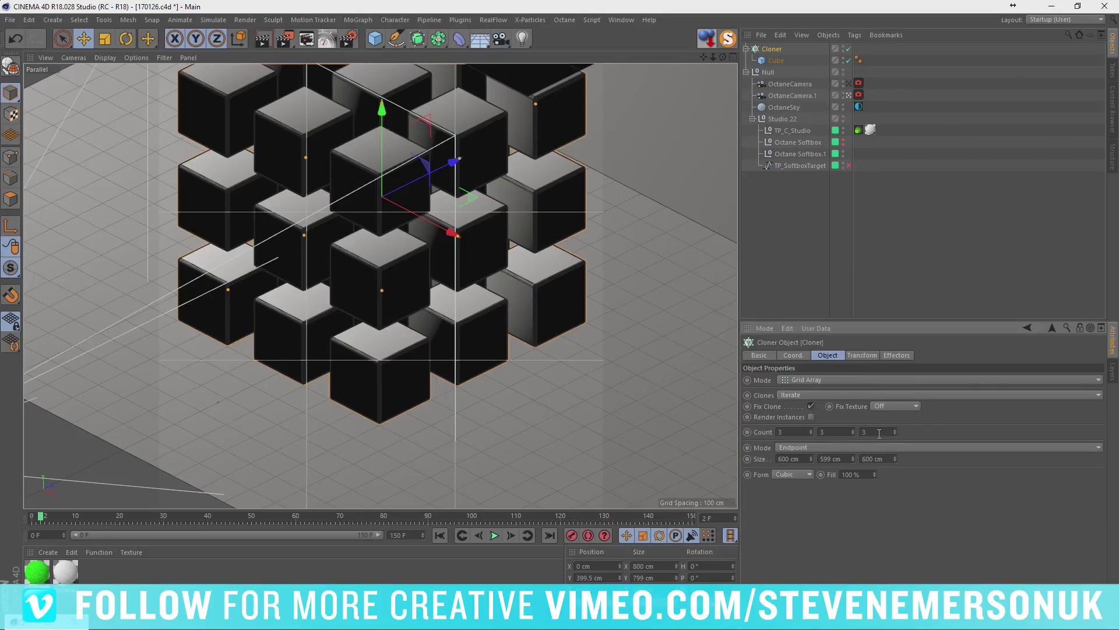
left_click(857, 355)
left_click(829, 355)
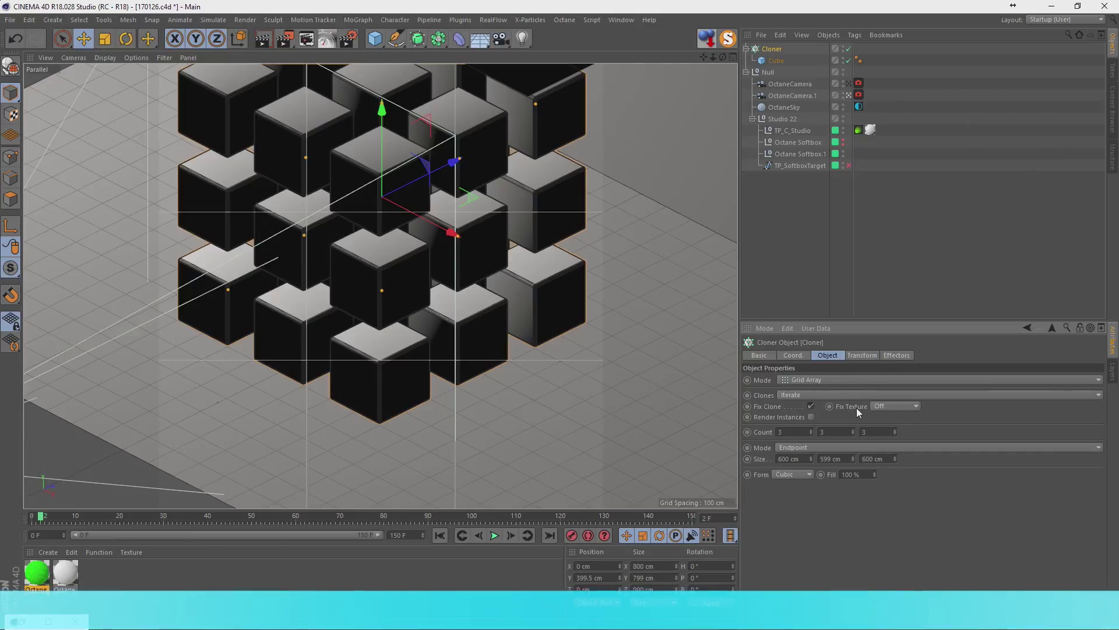
Try Sphere, Cubic and Cylinder grid shapes, then set the Cloner form to Object.
left_click(808, 474)
left_click(803, 497)
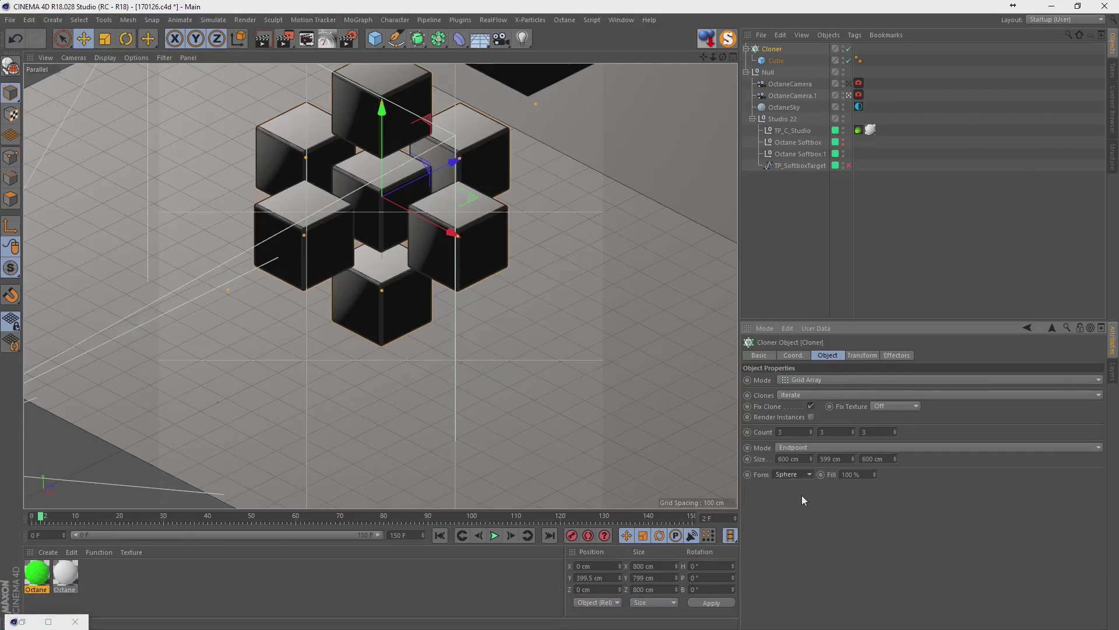
left_click(793, 474)
left_click(793, 486)
left_click(791, 474)
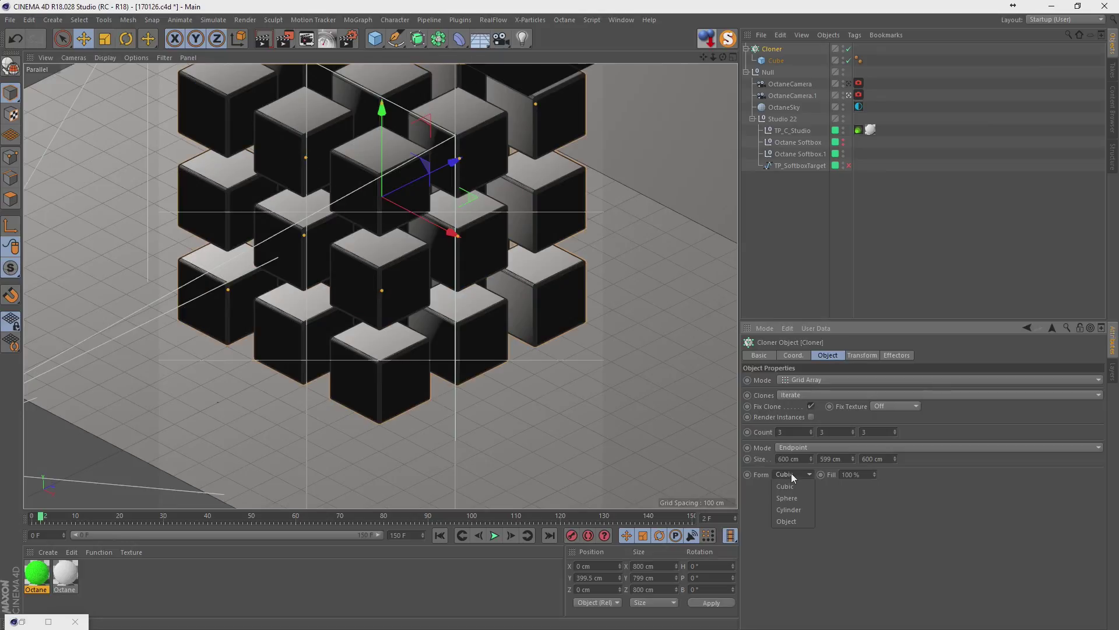
left_click(793, 510)
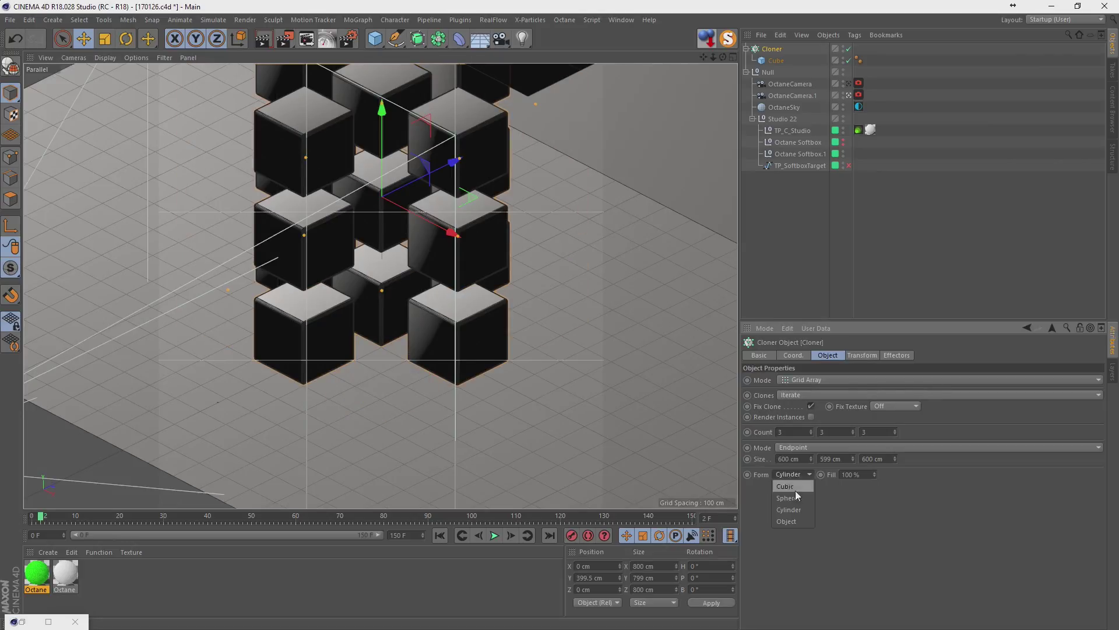
left_click(798, 520)
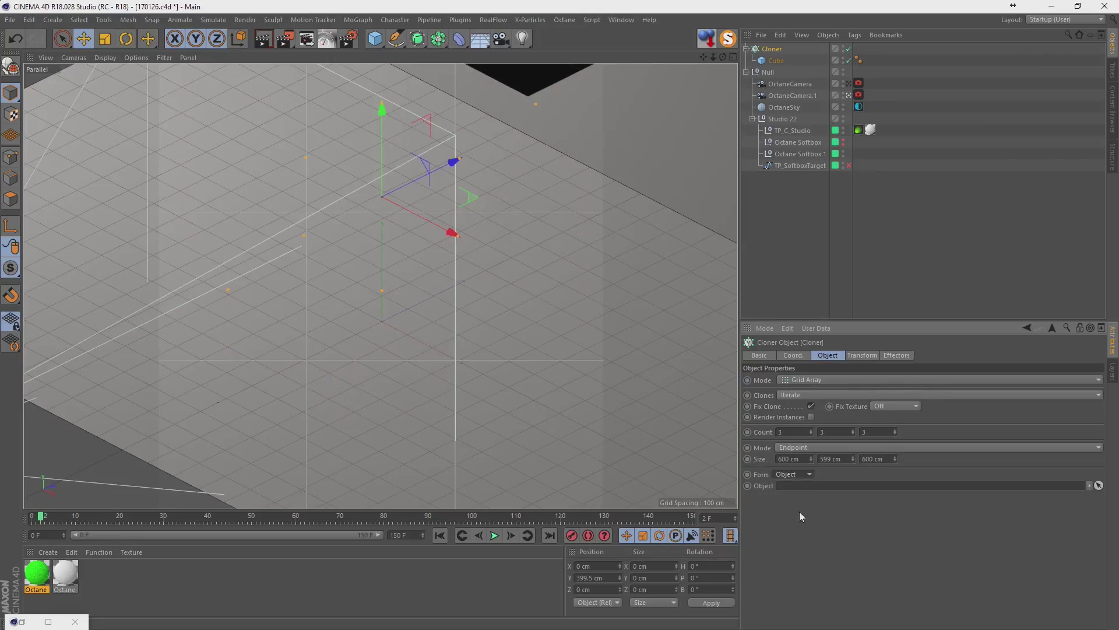
left_click(809, 221)
Add a Pyramid resting on the floor, sized 1000 × 715 × 1000 cm.
left_click(375, 39)
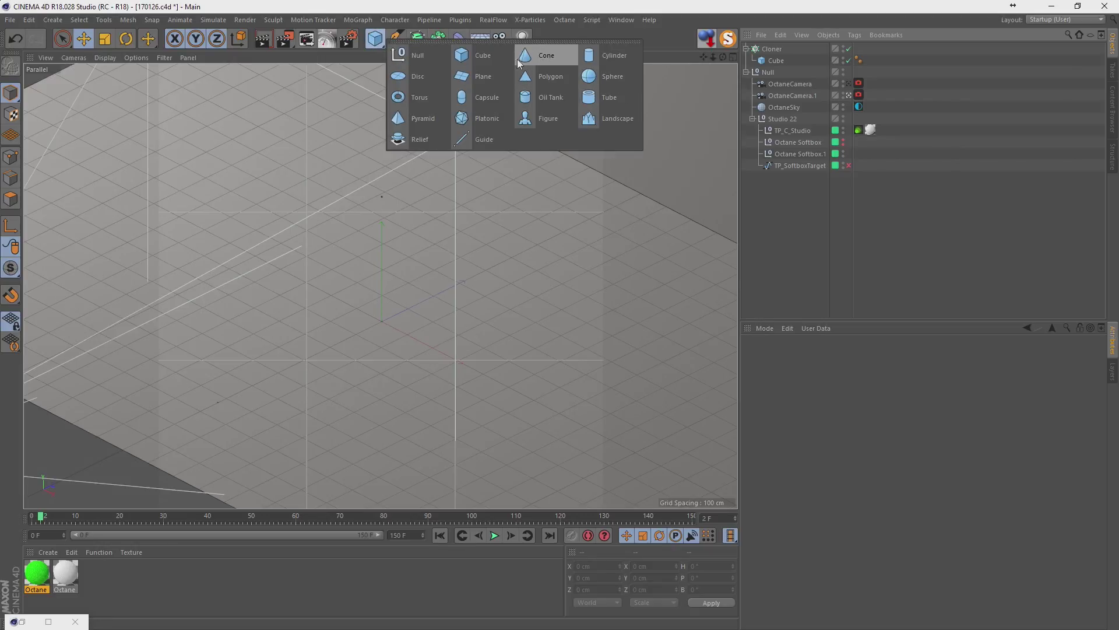
left_click(410, 120)
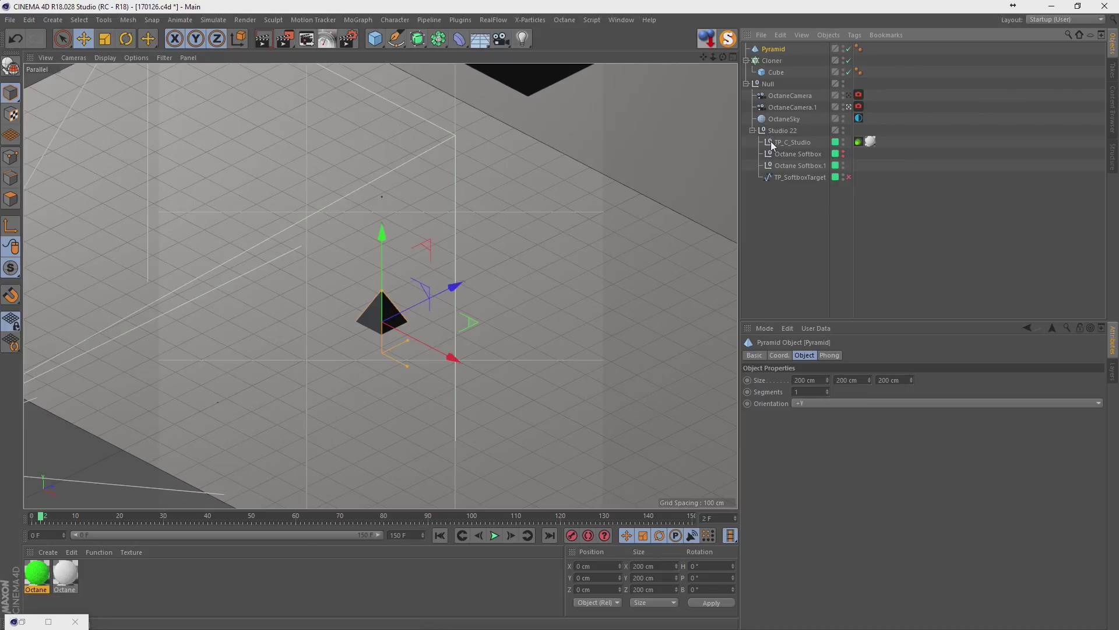
left_click(703, 46)
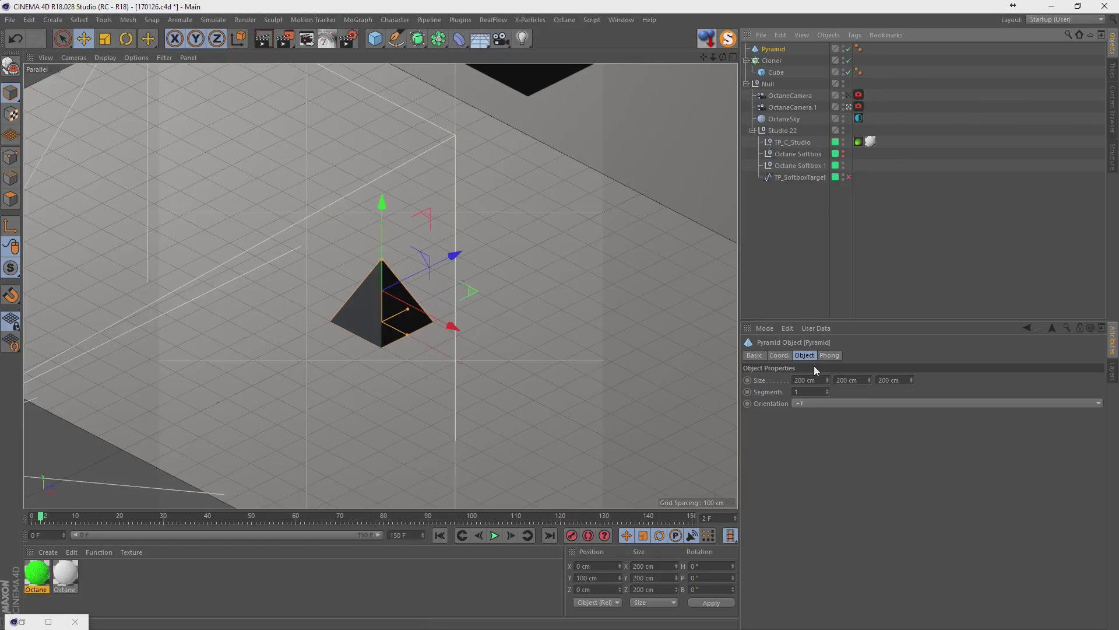
left_click_drag(829, 380, 829, 327)
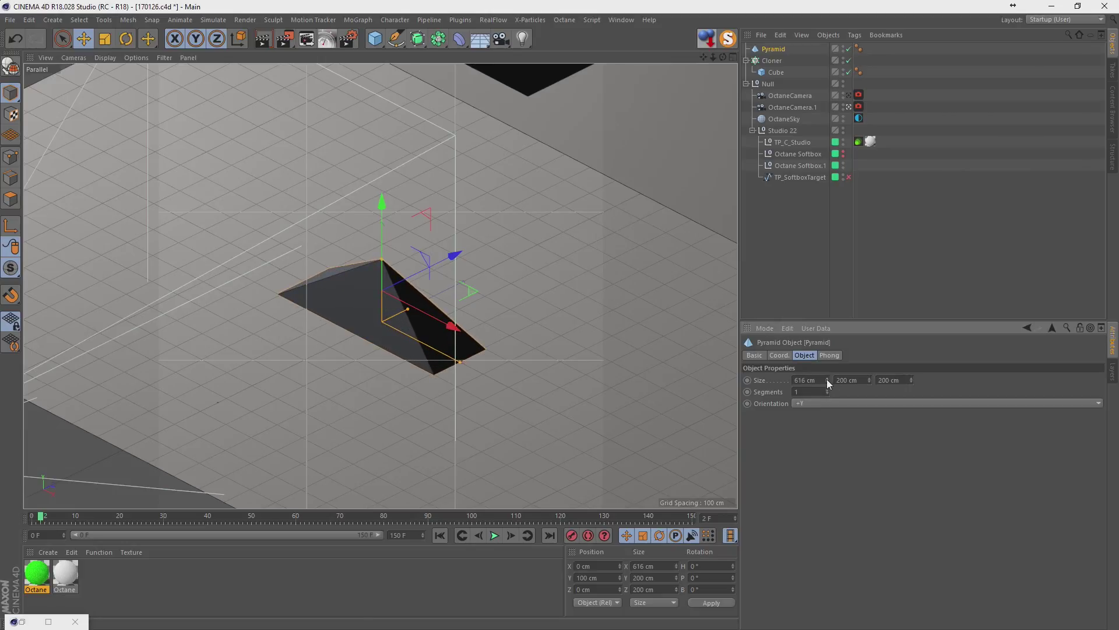
type("1000")
key("Tab")
key("Tab")
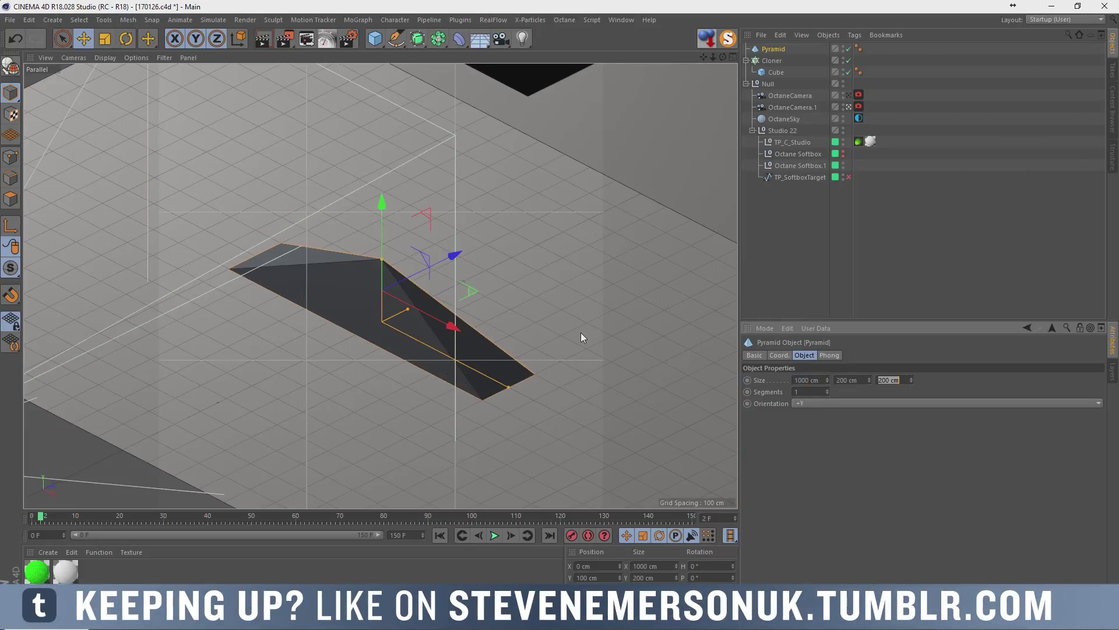
type("1000")
key("Return")
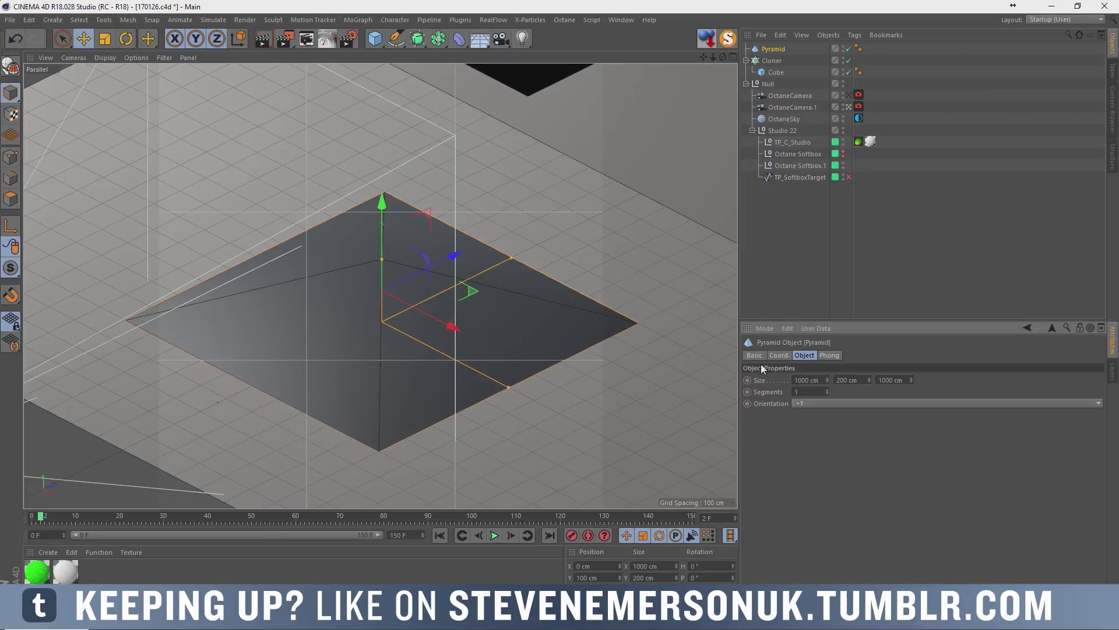
left_click_drag(868, 378, 869, 364)
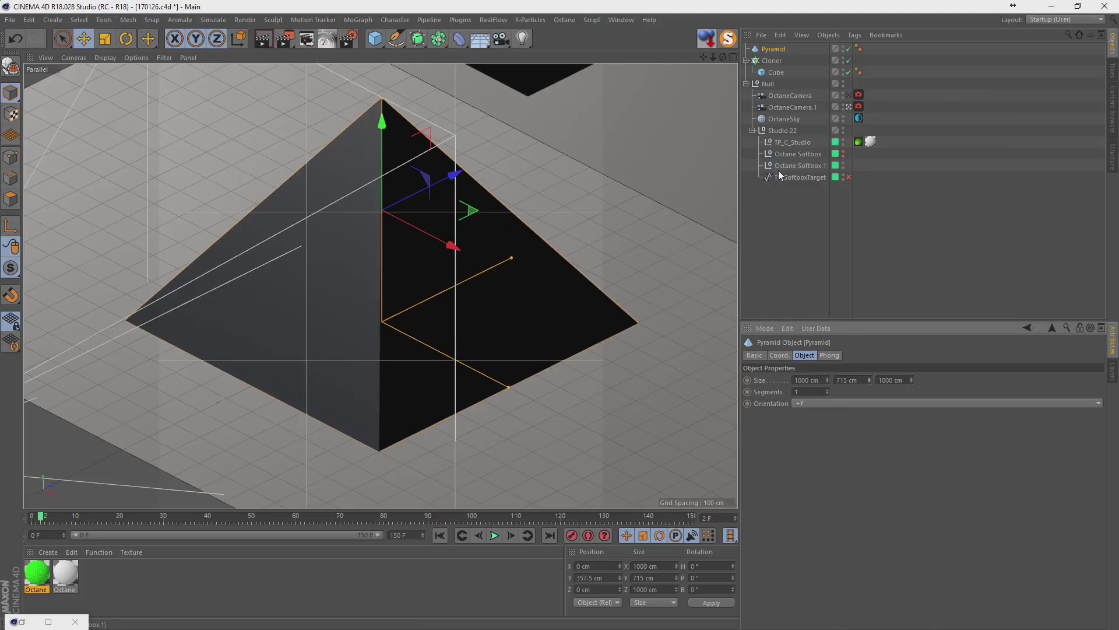
Link the Pyramid into the Cloner's Object field and hide the pyramid in the viewport.
left_click(769, 63)
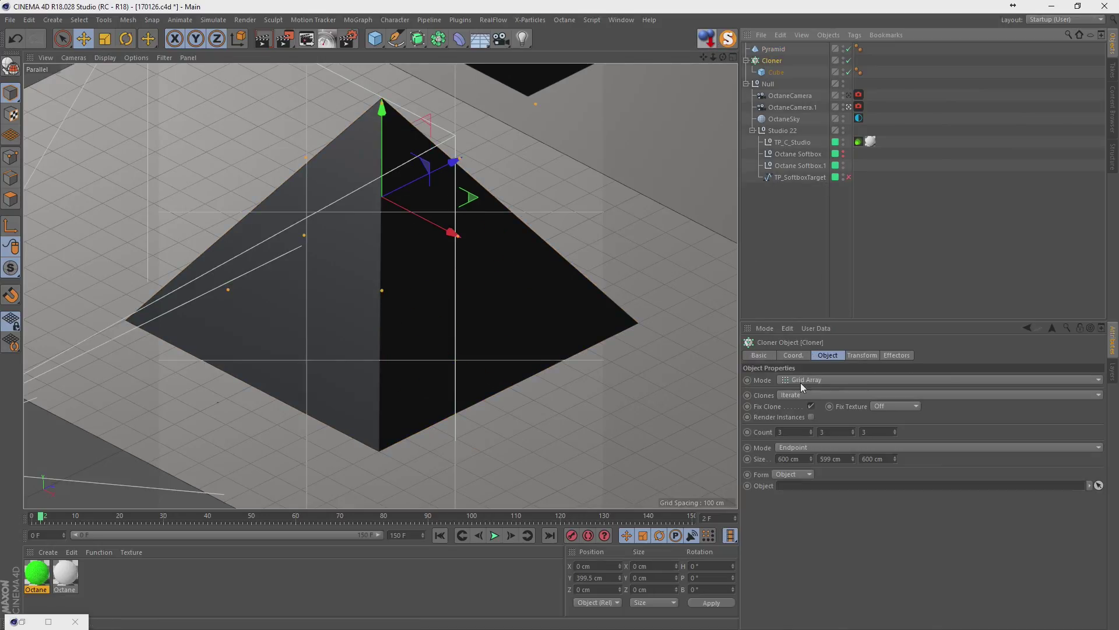
left_click_drag(773, 49, 816, 488)
left_click(844, 47)
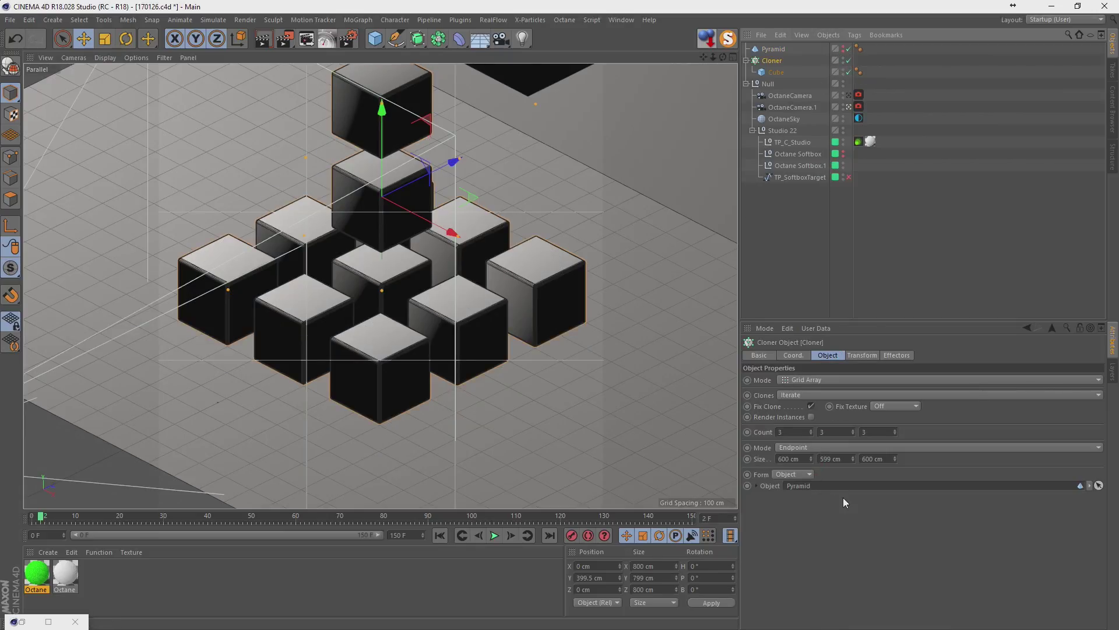
Adjust the Pyramid's height and width, setting Size X to 1000 cm.
left_click(773, 51)
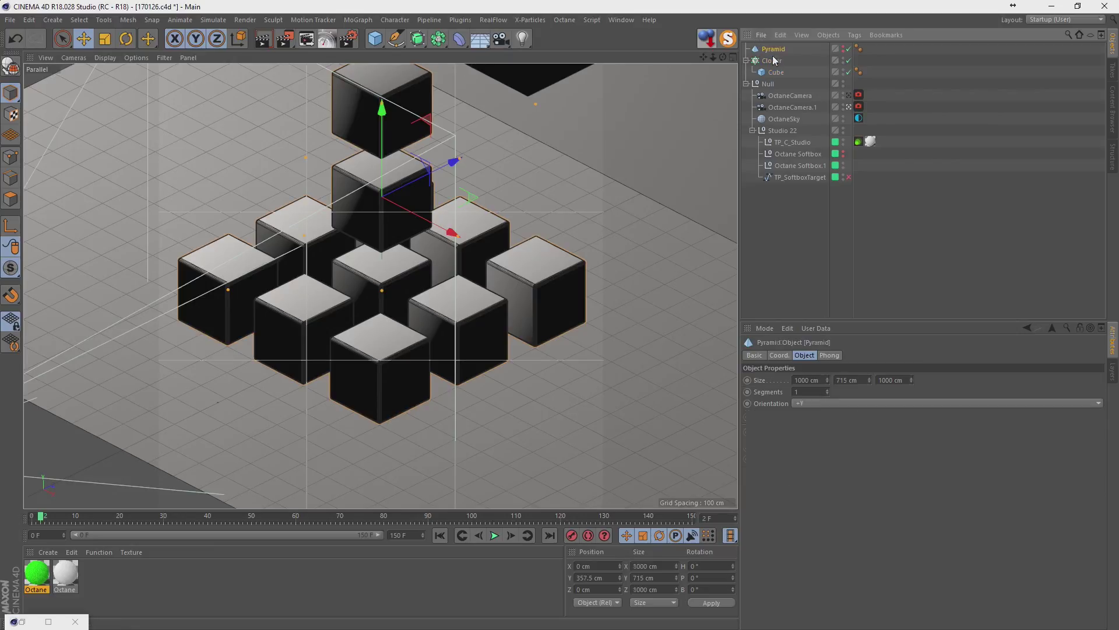
left_click_drag(869, 380, 706, 24)
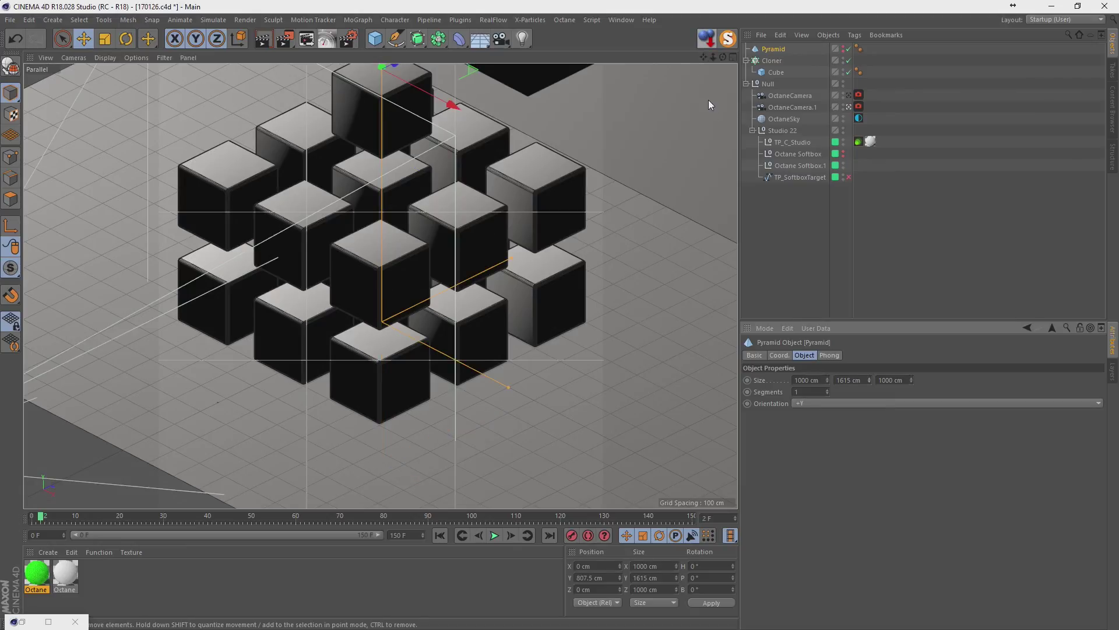
left_click_drag(869, 380, 869, 408)
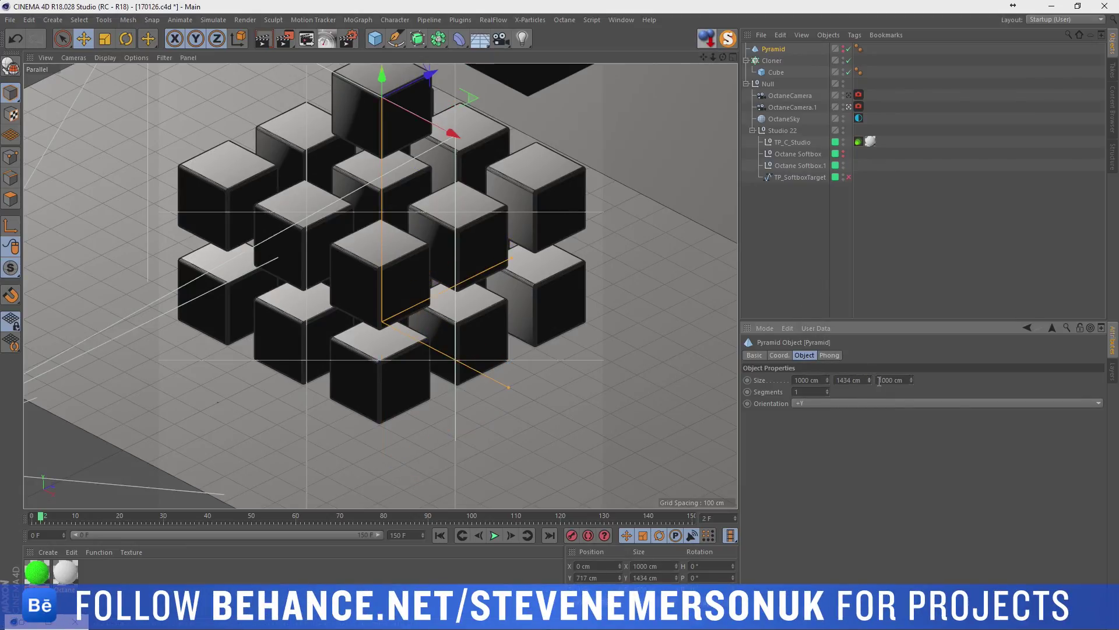
left_click_drag(868, 380, 868, 408)
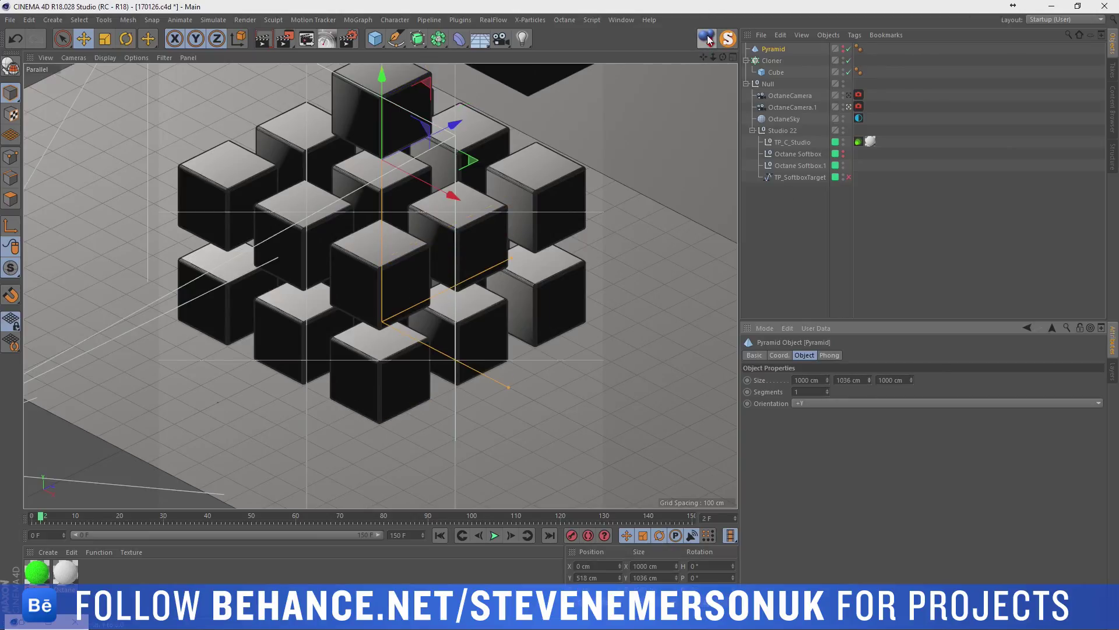
mouse_move(827, 380)
left_mouse_down()
mouse_move(827, 394)
mouse_move(827, 373)
left_mouse_up()
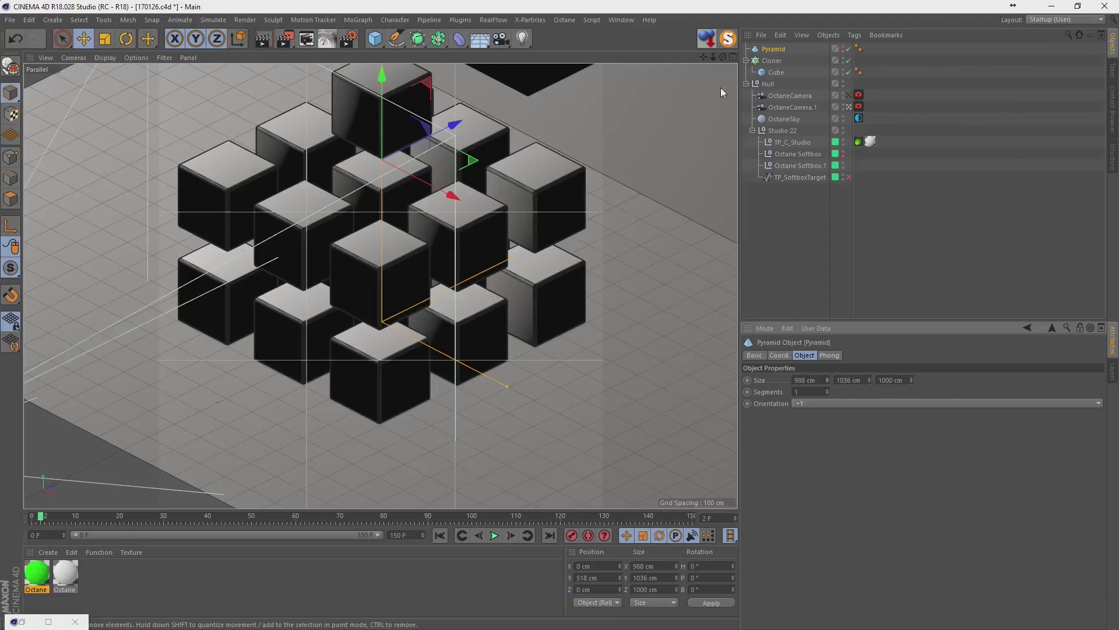
double_click(811, 380)
type("1000")
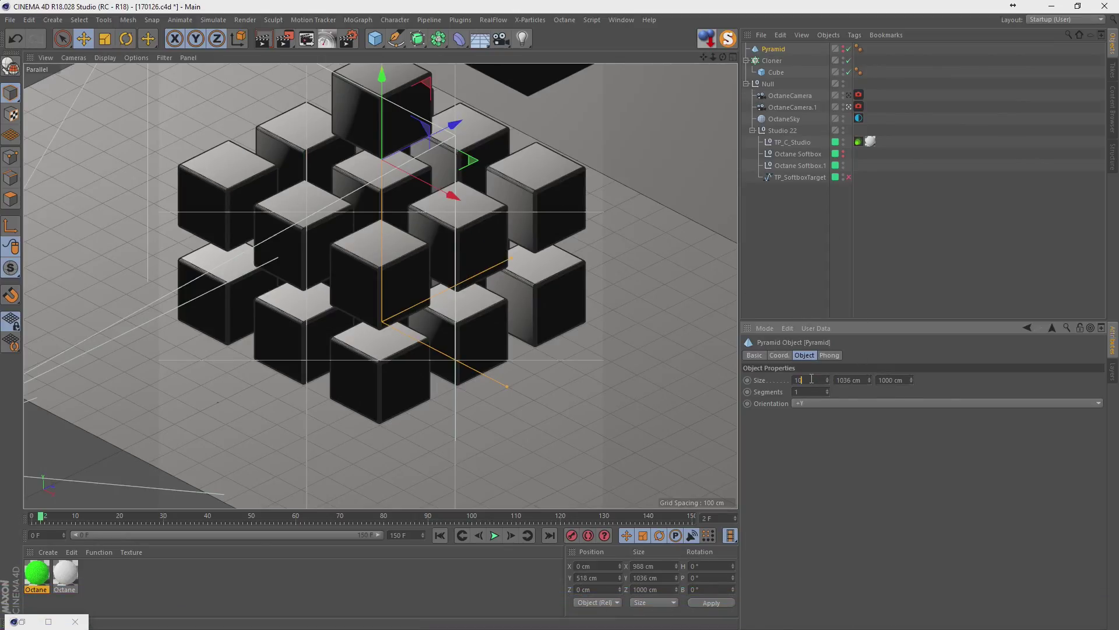
key("Return")
Set the Pyramid height to 800 cm, then stretch it to 2451 cm.
left_click_drag(868, 380, 868, 419)
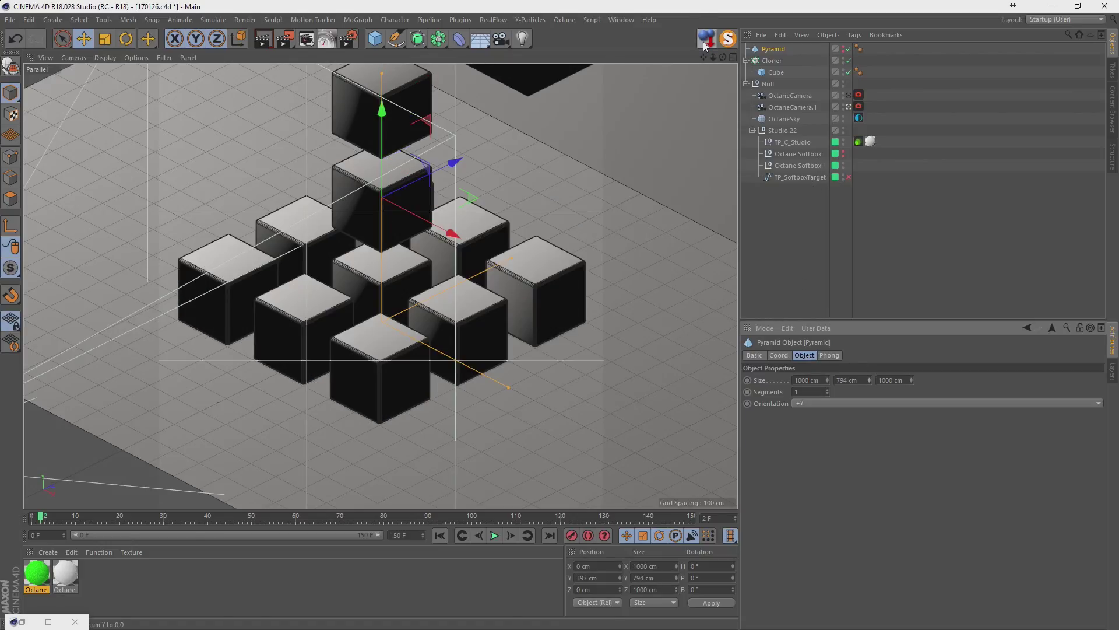
double_click(847, 380)
type("800")
key("Return")
left_click_drag(870, 379, 870, 280)
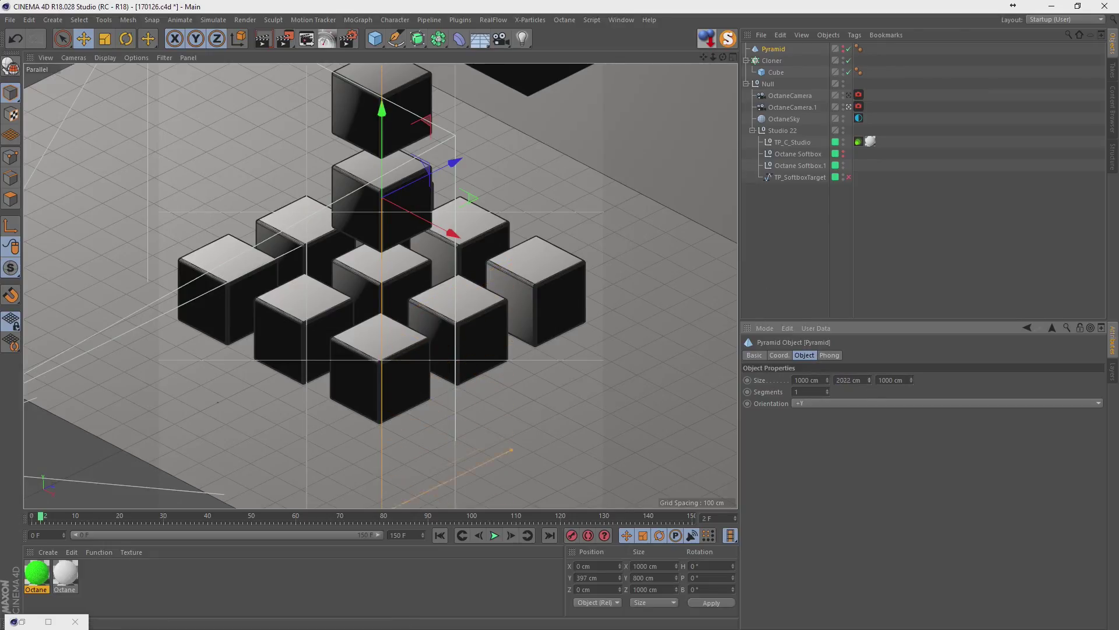
left_click(707, 39)
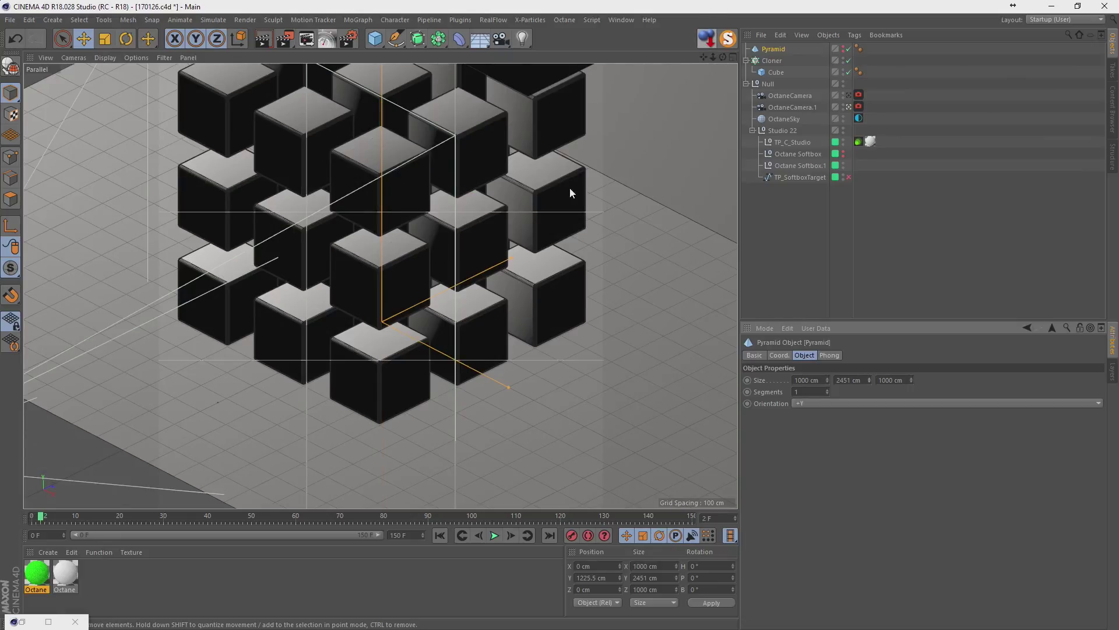
scroll(569, 187, "down", 3)
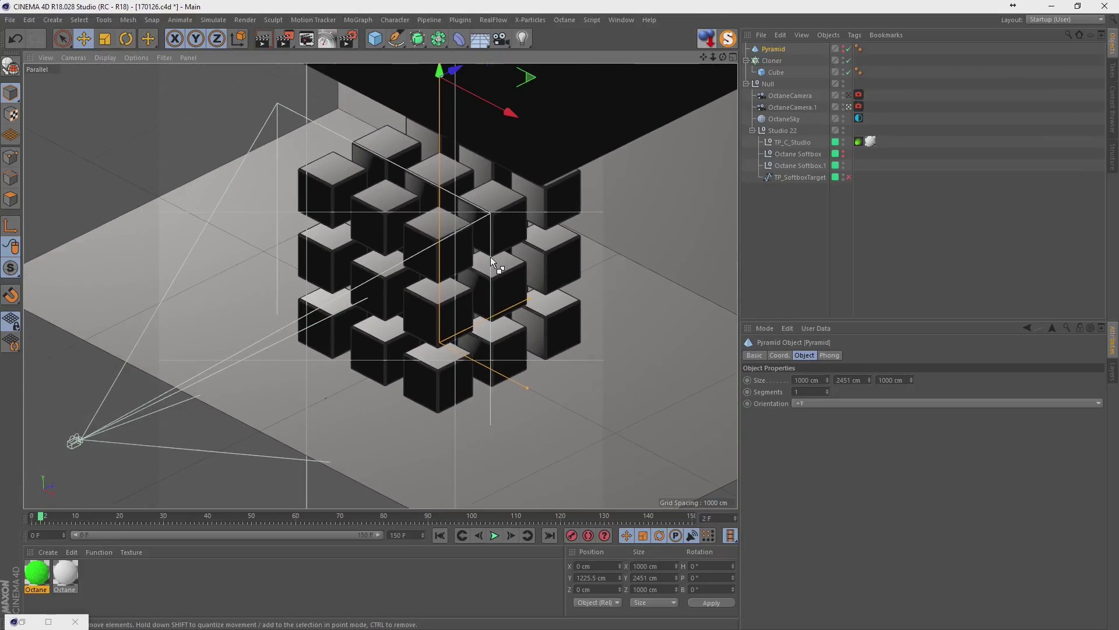
scroll(491, 256, "up", 3)
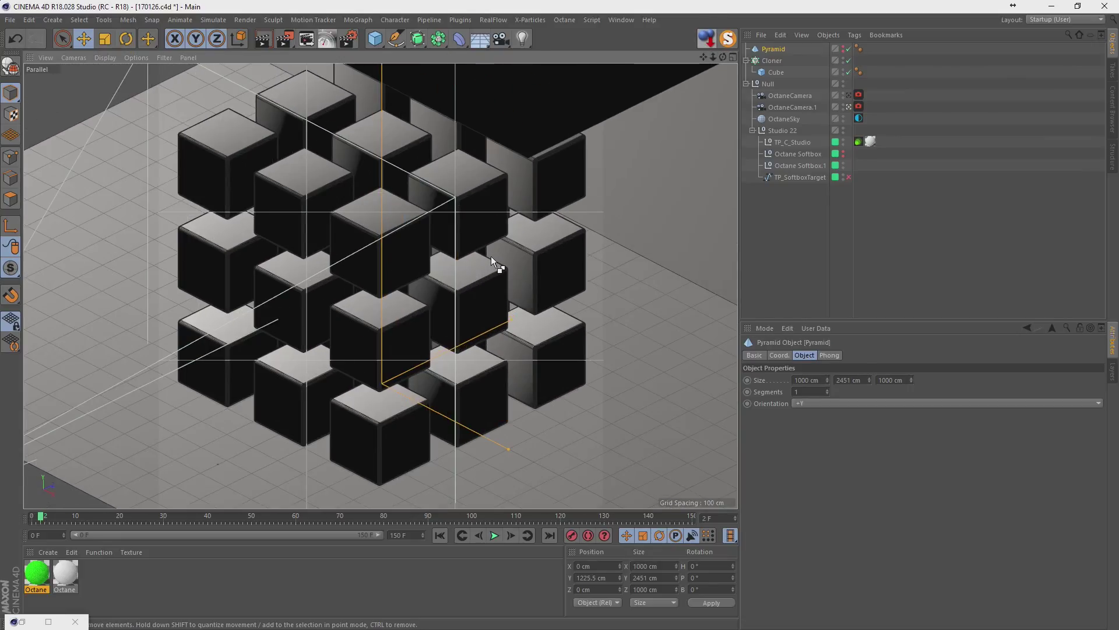
left_click(849, 107)
mouse_move(569, 237)
left_mouse_down("alt")
mouse_move(468, 181)
mouse_move(486, 215)
mouse_move(423, 248)
mouse_move(437, 242)
left_mouse_up("alt")
left_click(867, 254)
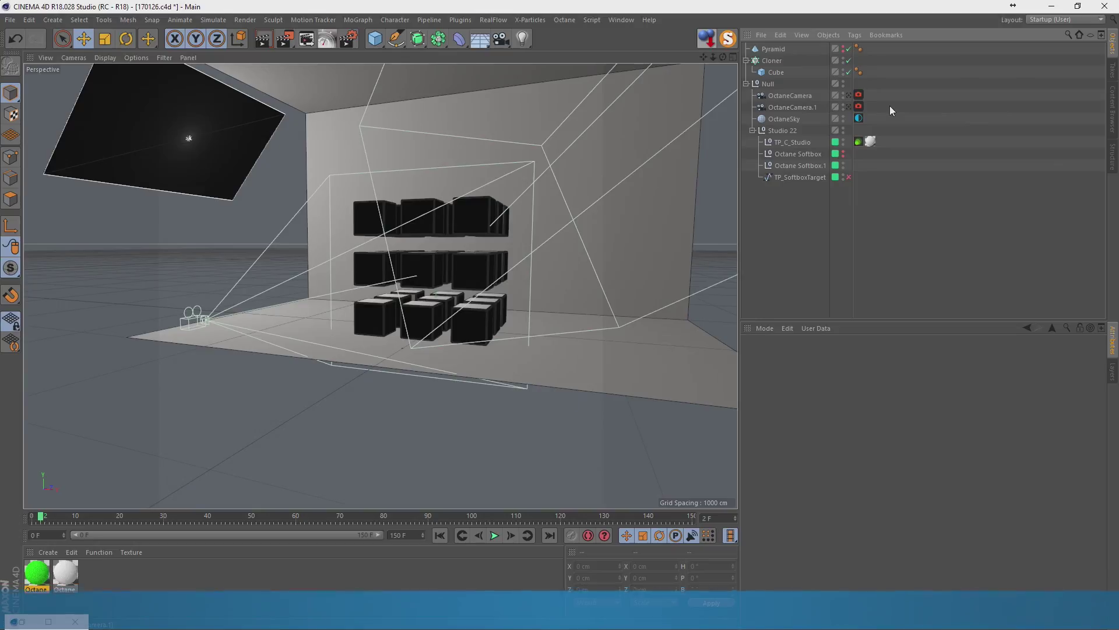
left_click(849, 106)
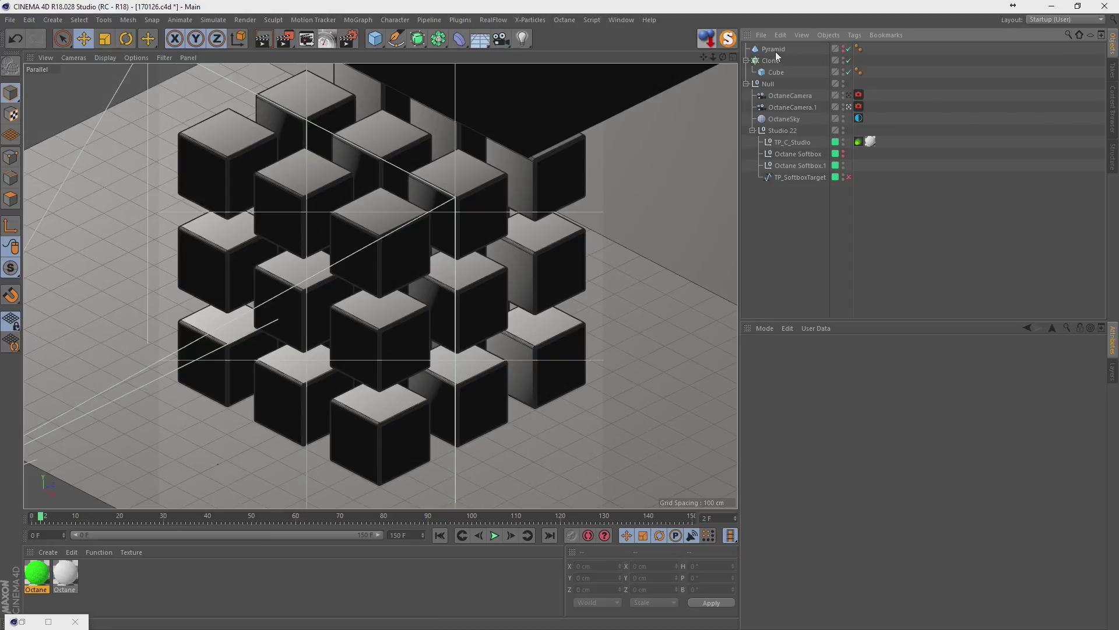
Switch the Cloner's grid shape back to Cubic.
left_click(822, 60)
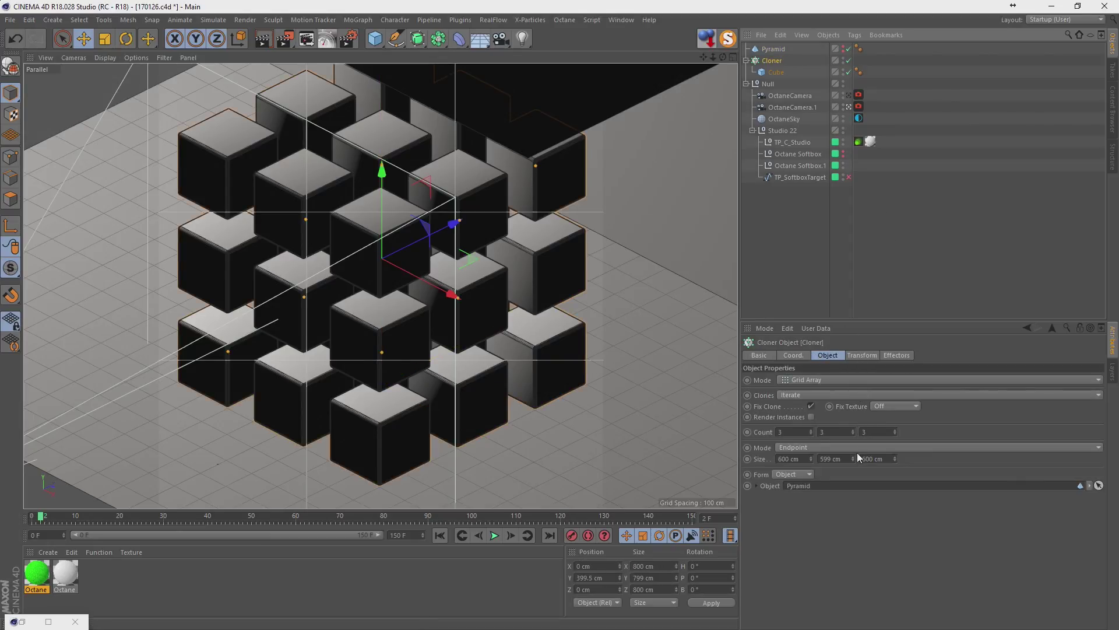
left_click(831, 380)
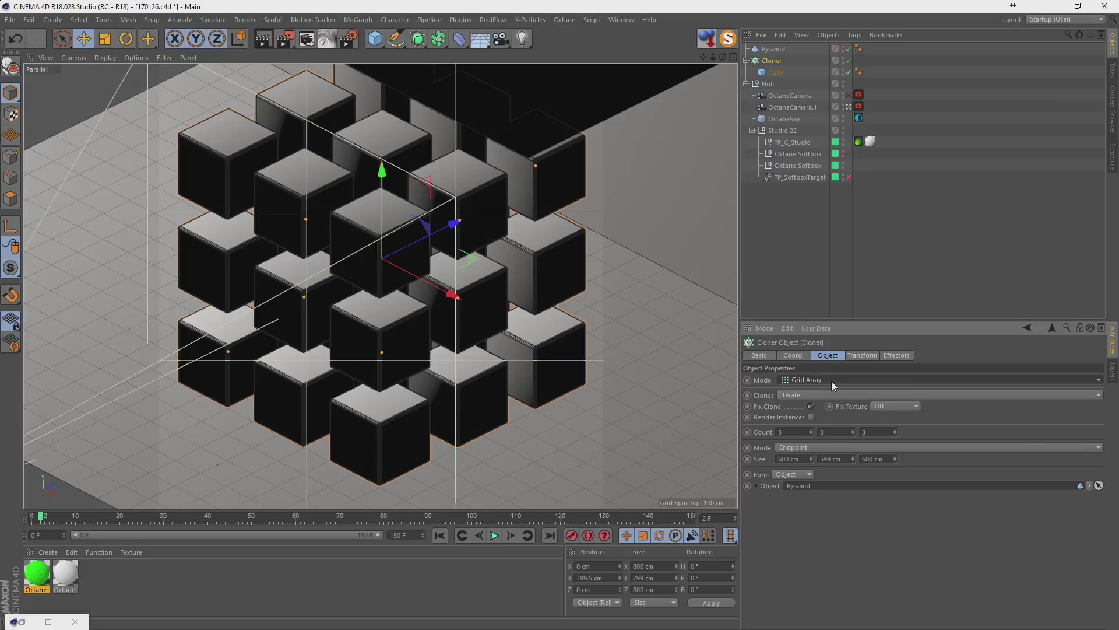
left_click(794, 474)
left_click(797, 486)
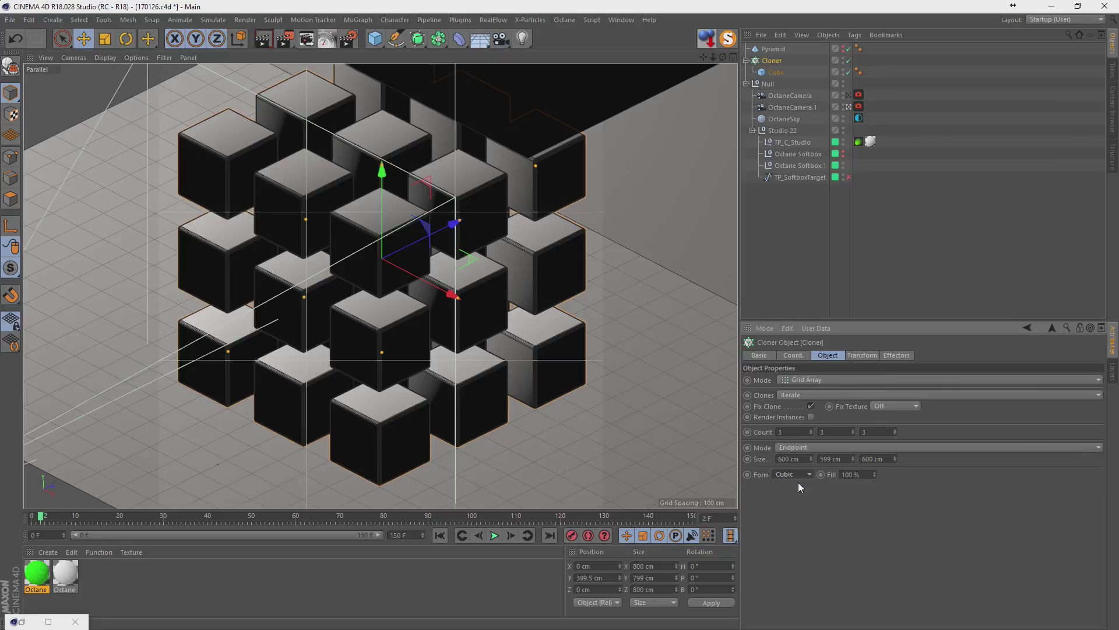
left_click(854, 435)
Set the grid to 4 clones along X and Z, 800 cm wide and deep, 600 cm high.
left_click(811, 429)
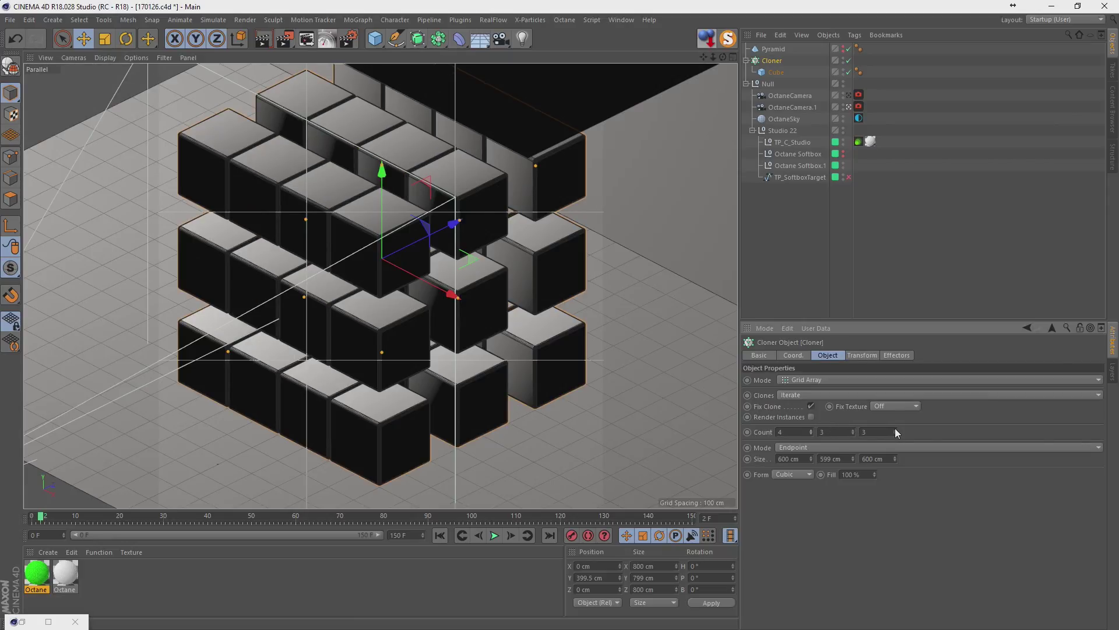
type("4")
key("Tab")
type("800")
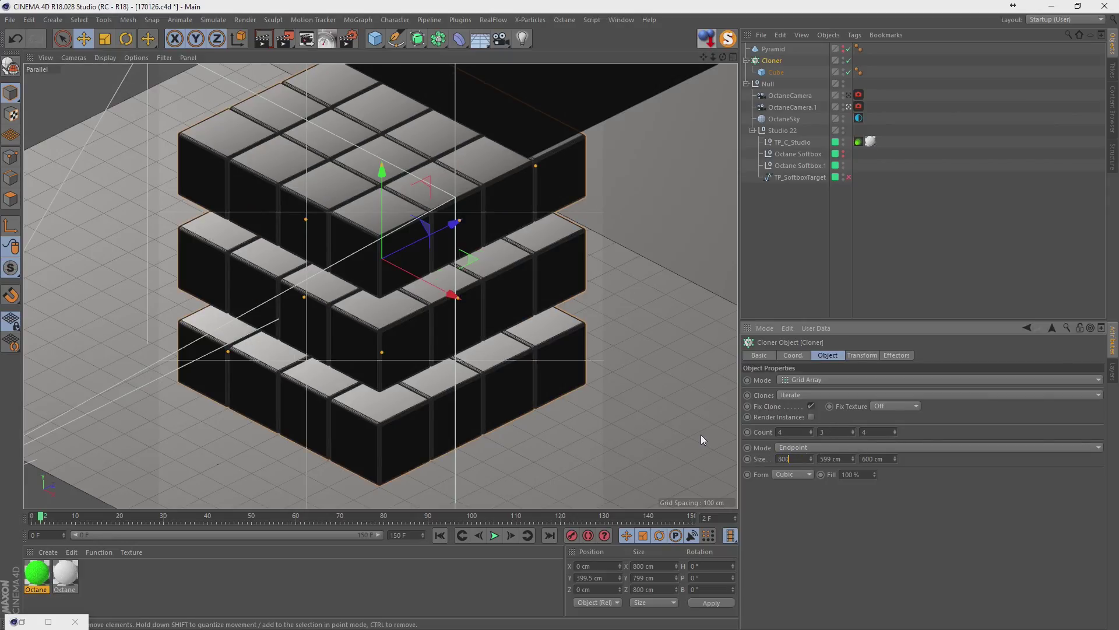
key("Tab")
key("Tab")
type("800")
key("Return")
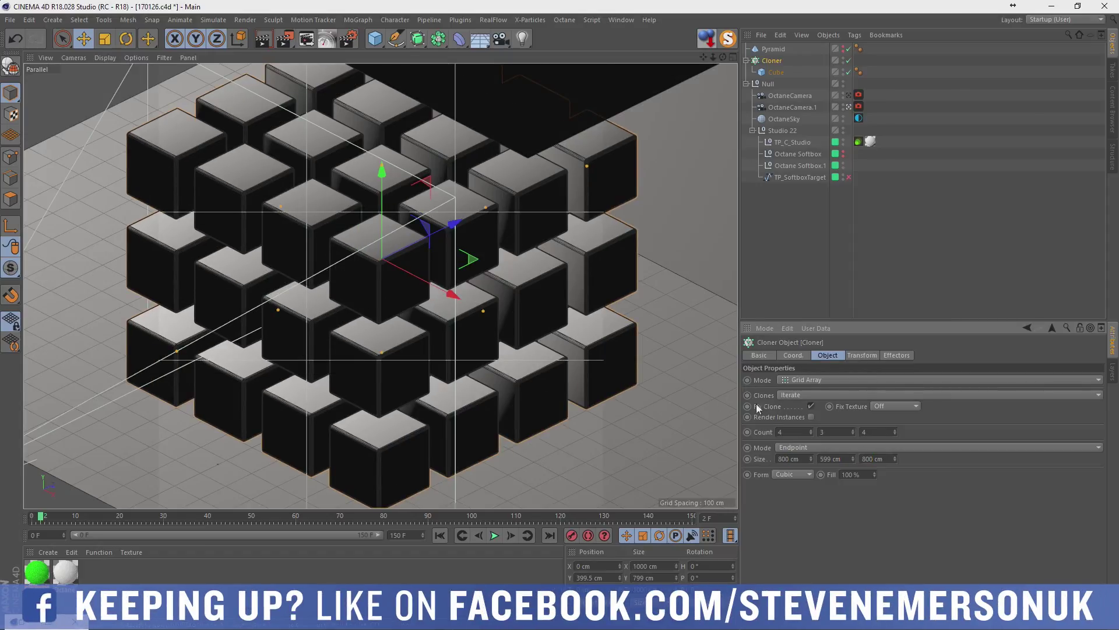
double_click(843, 460)
type("600")
key("Return")
Raise the vertical clone count to 4 and the grid height to 800 cm.
left_click(852, 430)
left_click(848, 449)
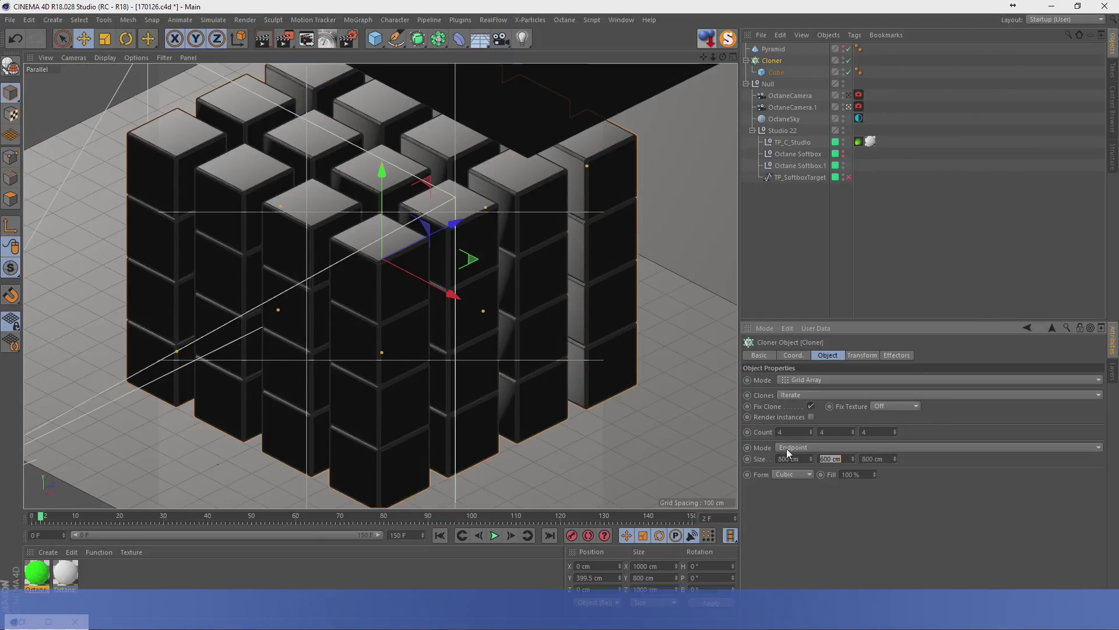
type("800")
key("Return")
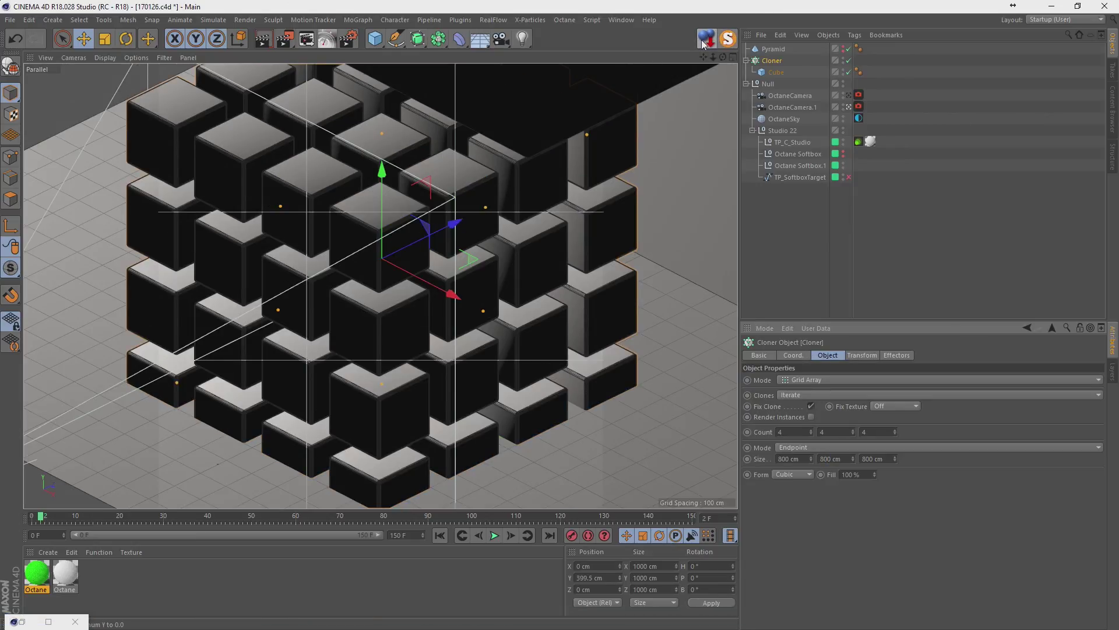
Unhide the Pyramid and make it the Object shape of the Grid Array cloner.
left_click(847, 49)
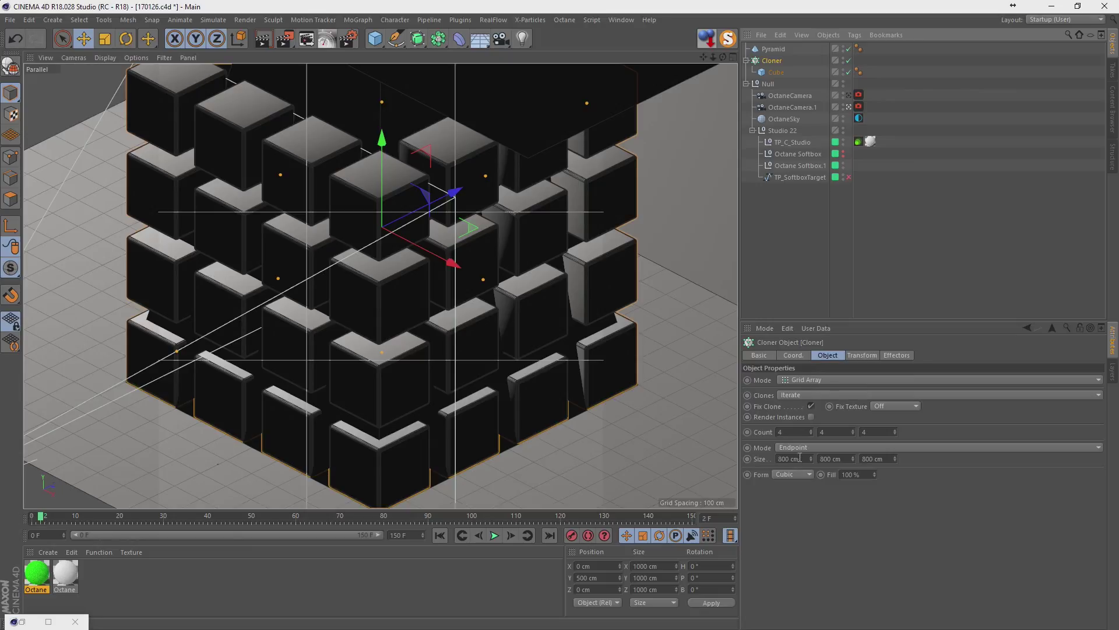
left_click(811, 380)
left_click(814, 383)
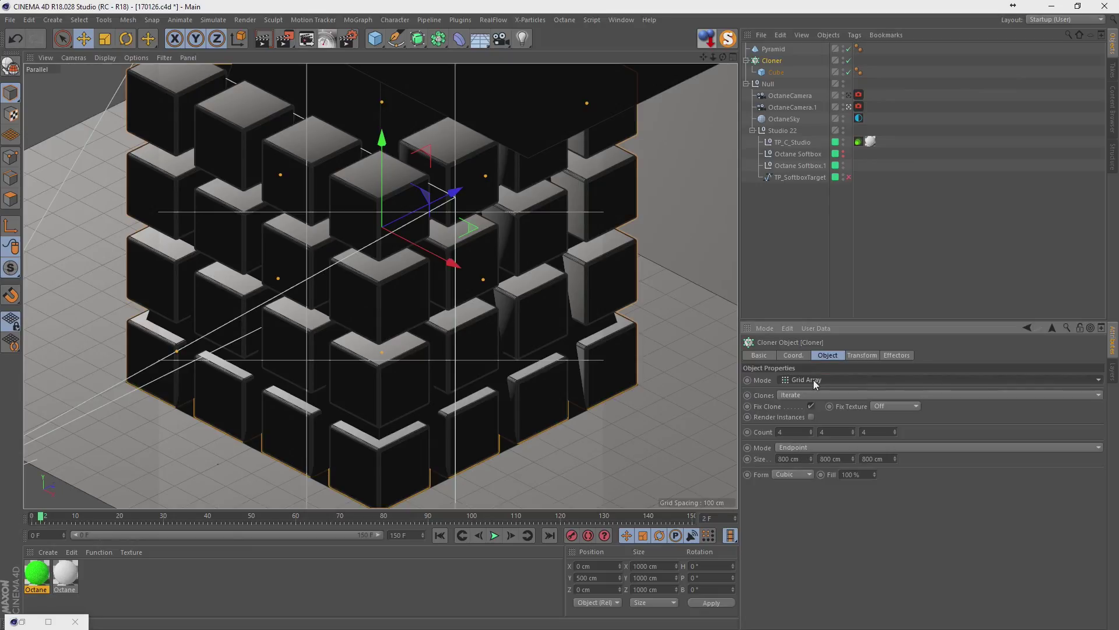
left_click(794, 477)
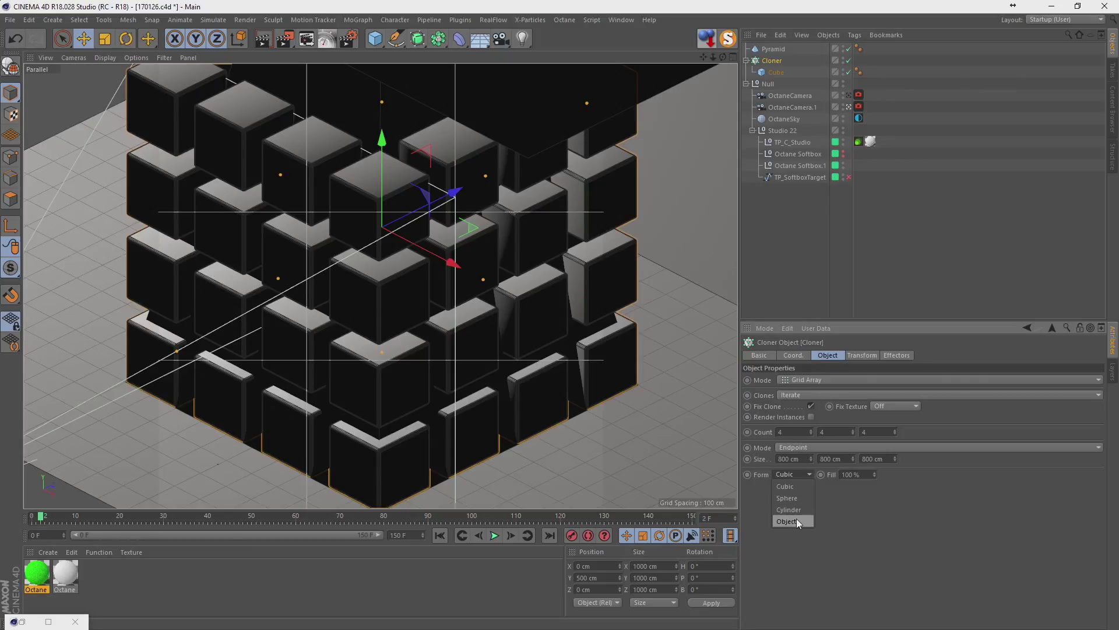
left_click(796, 519)
mouse_move(774, 49)
left_mouse_down()
mouse_move(784, 450)
mouse_move(811, 488)
left_mouse_up()
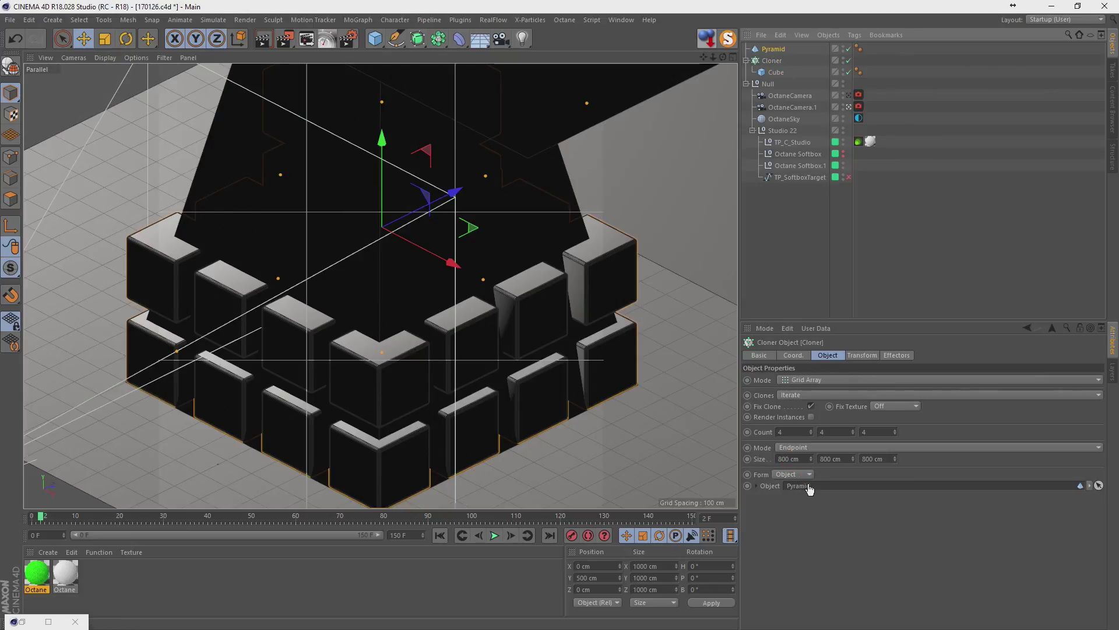
Resize the Pyramid to 1068 × 1392 × 1038 cm and drop it to the floor at Y 696 cm.
left_click(844, 49)
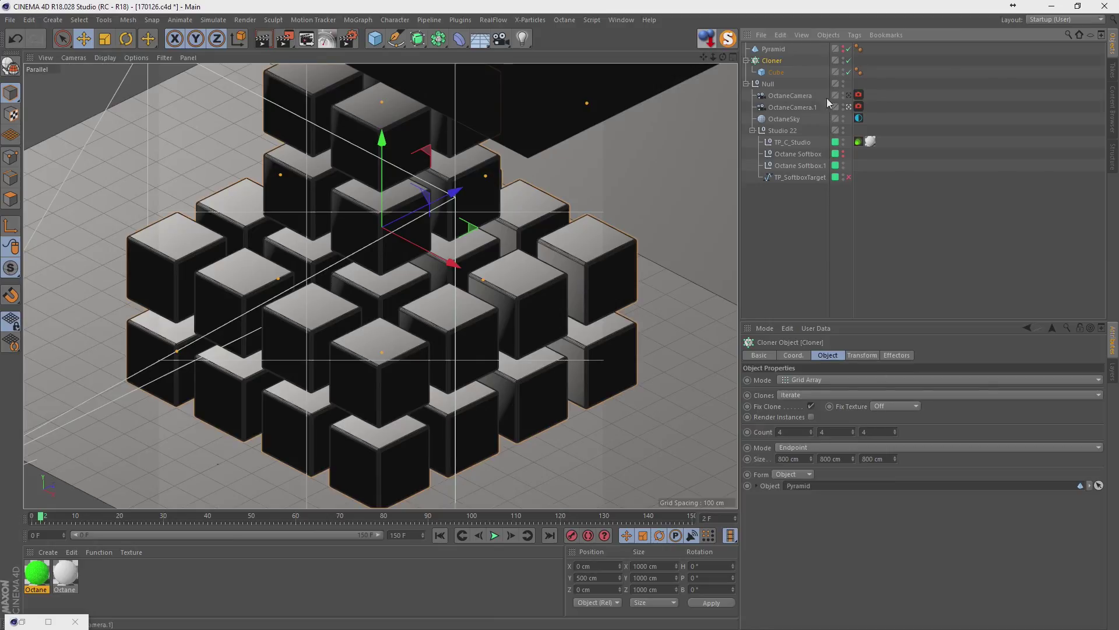
left_click(771, 49)
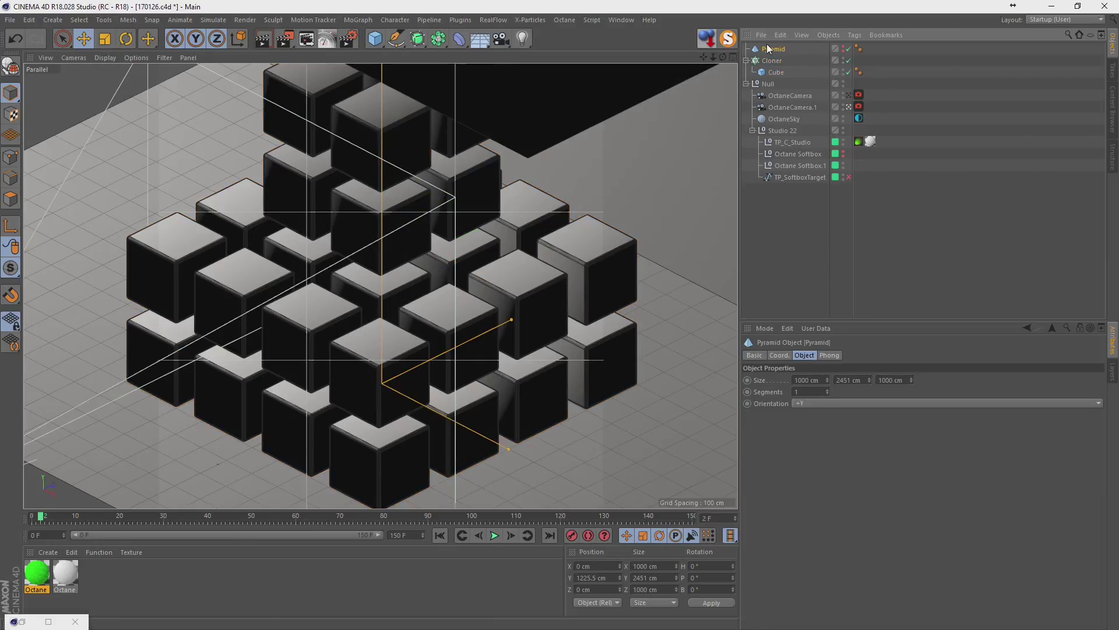
left_click_drag(870, 382, 840, 383)
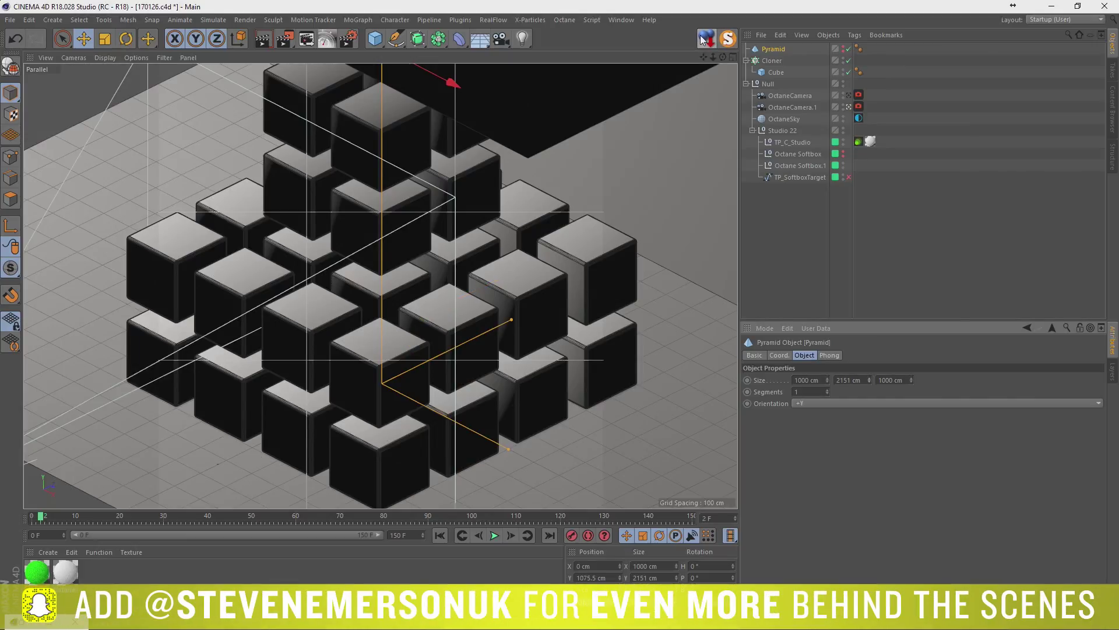
left_click_drag(869, 380, 709, 71)
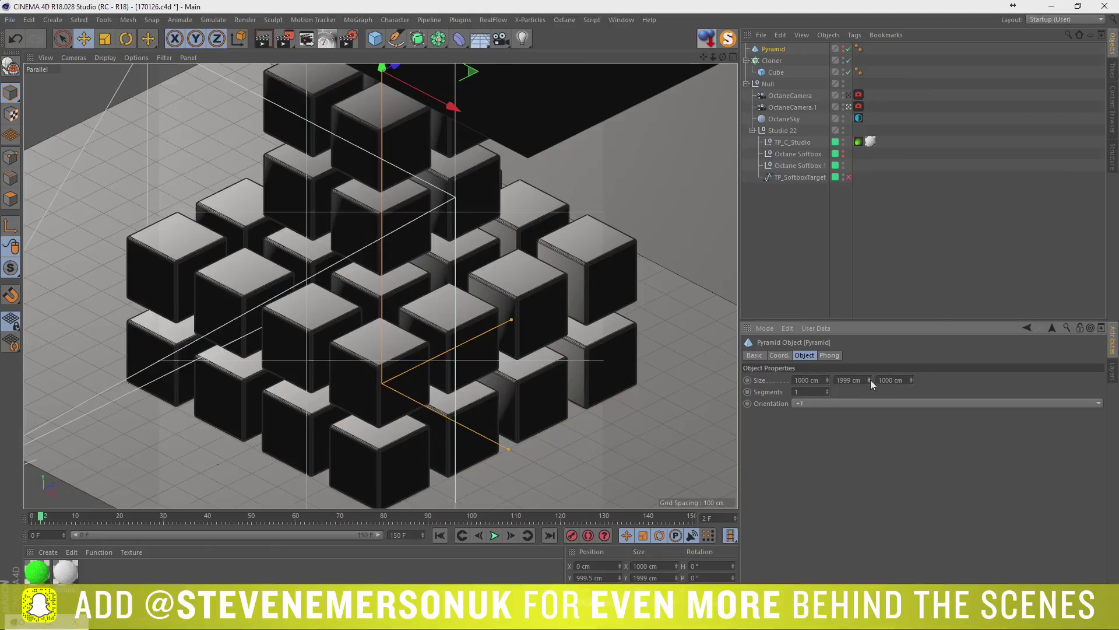
left_click_drag(870, 380, 710, 44)
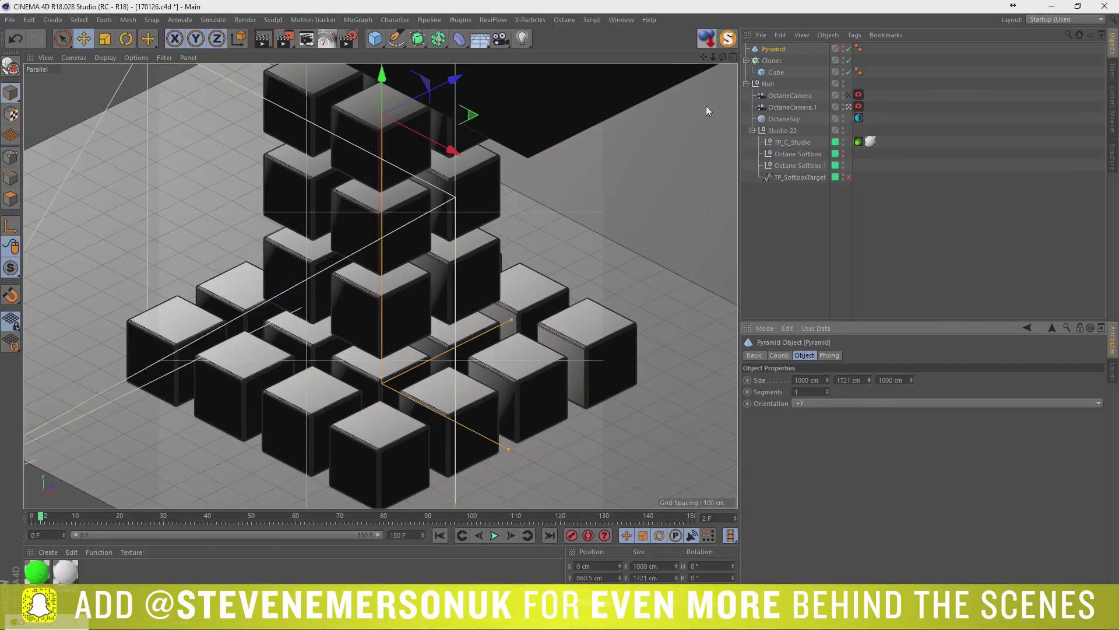
left_click_drag(828, 380, 817, 280)
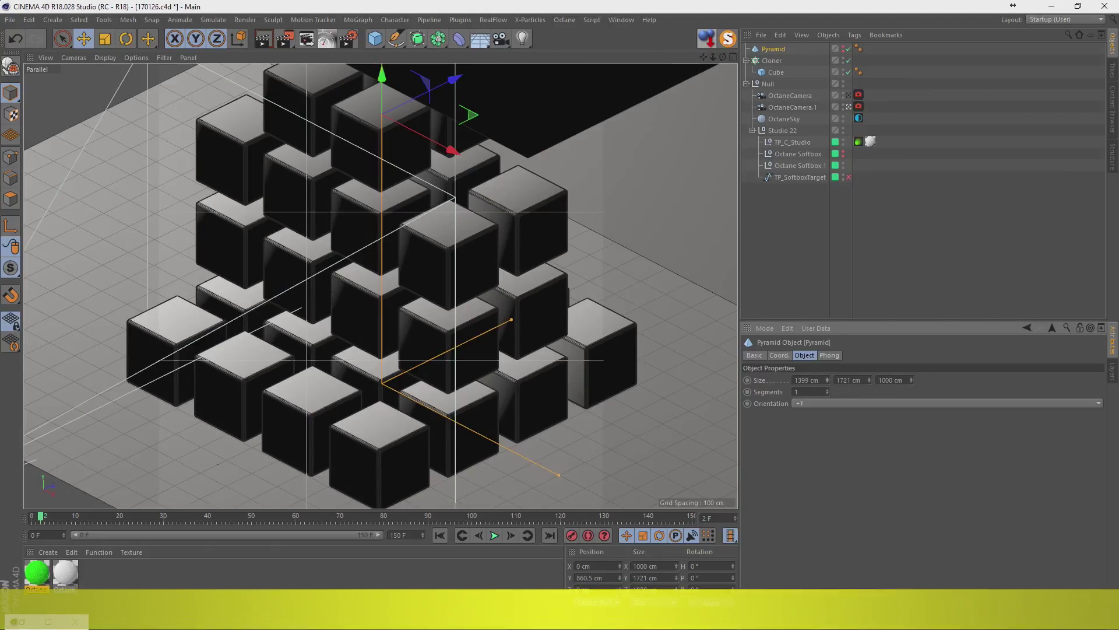
left_click_drag(828, 380, 827, 408)
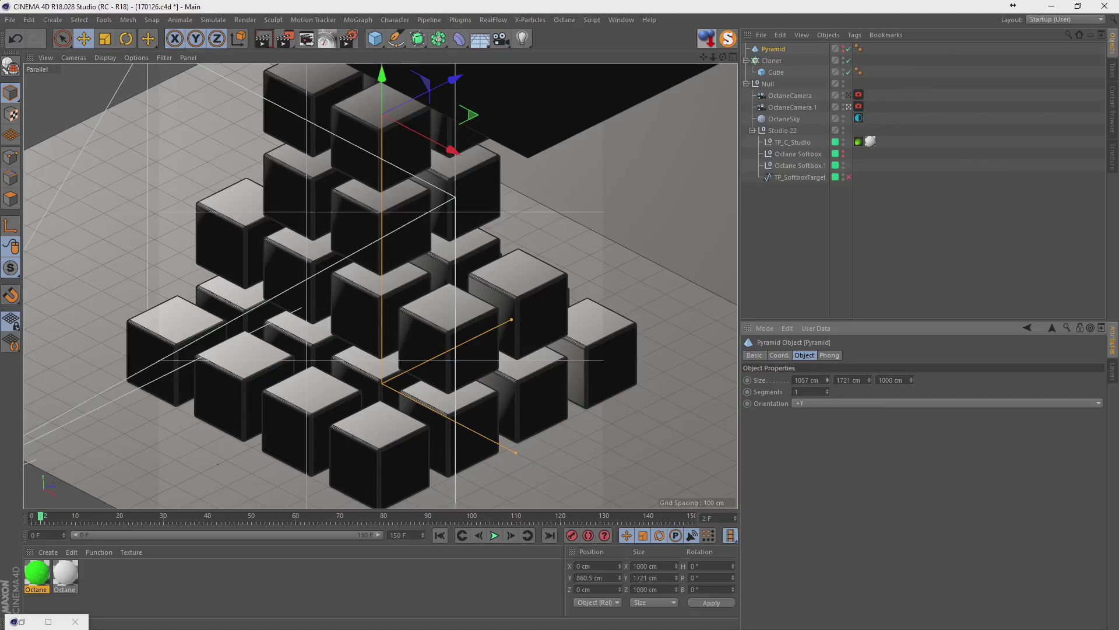
left_click_drag(911, 379, 911, 367)
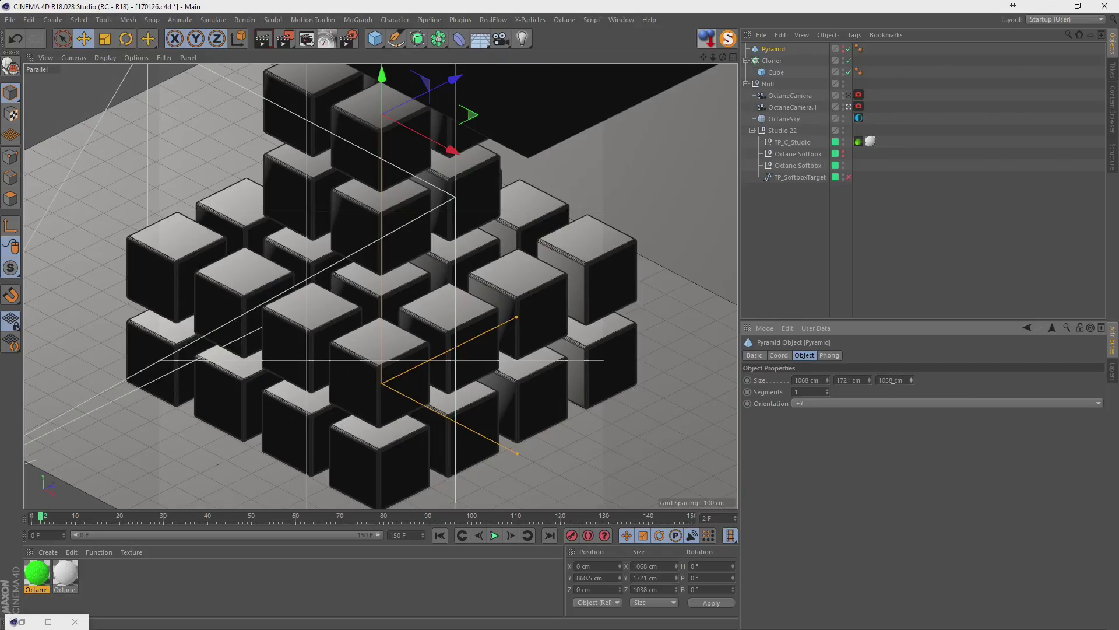
left_click_drag(869, 379, 870, 402)
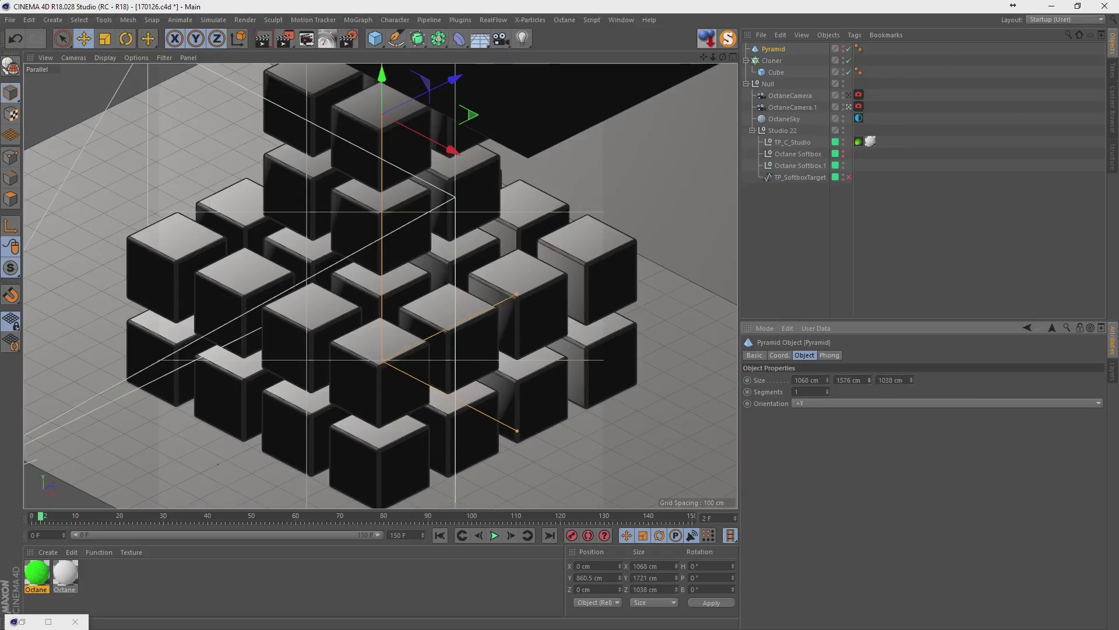
left_click(709, 40)
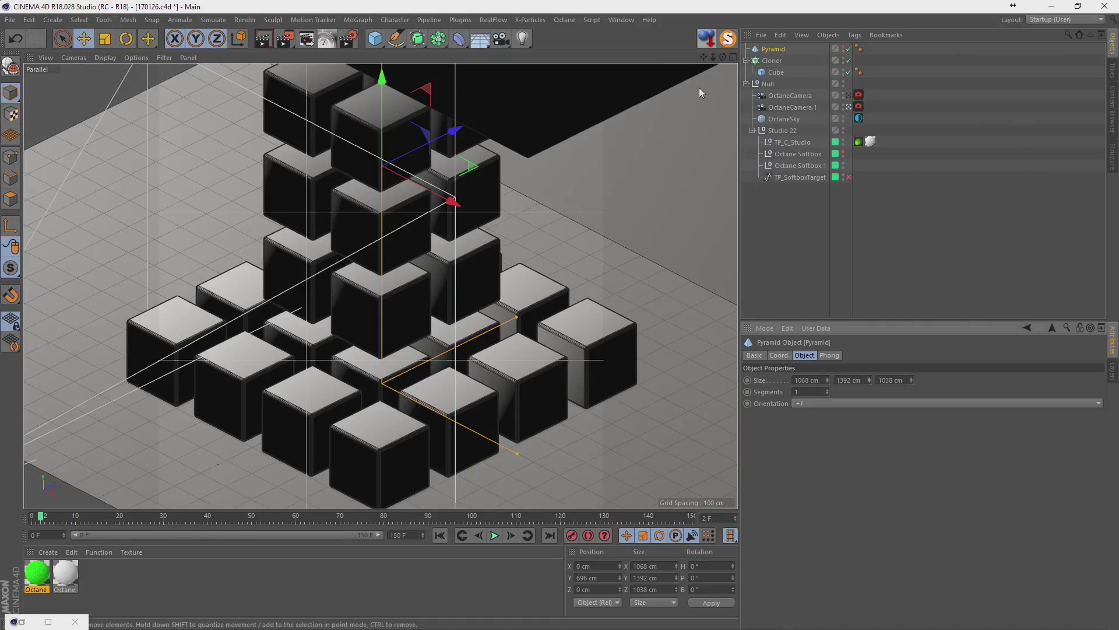
Switch the Cloner's Form from Object to Cubic, giving a solid 4 × 4 × 4 block.
key("ctrl+shift+a")
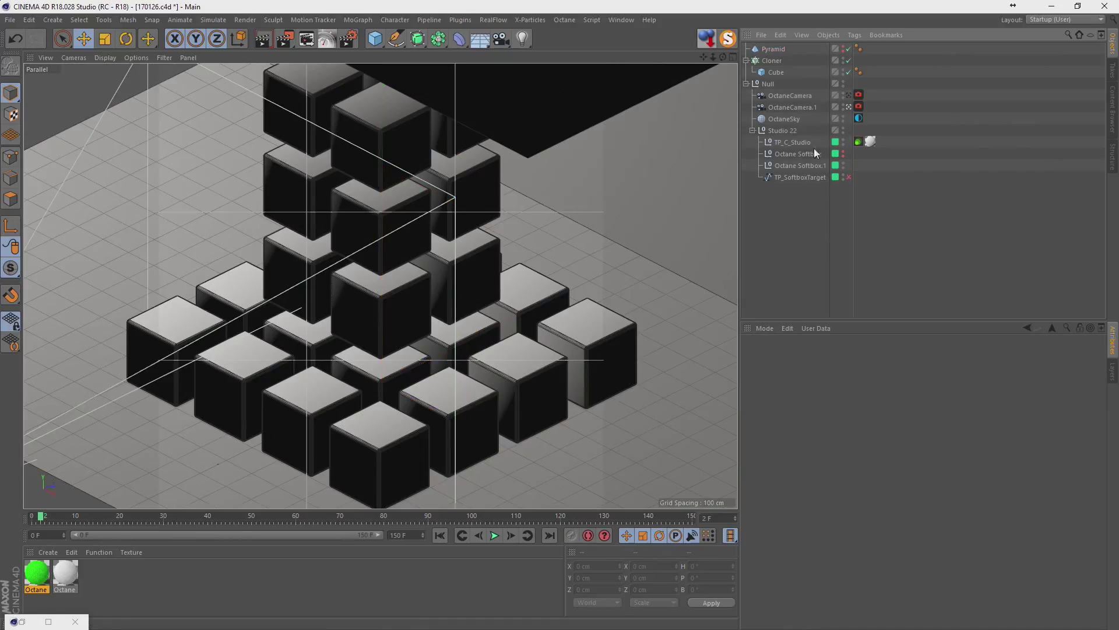
left_click(778, 48)
left_click(773, 61)
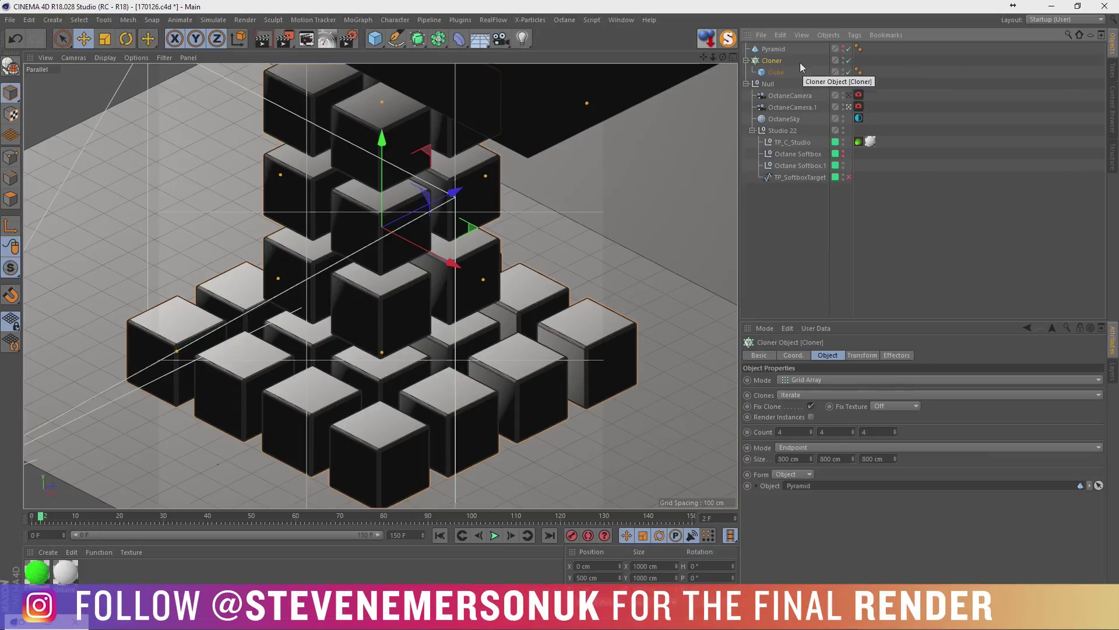
left_click(803, 474)
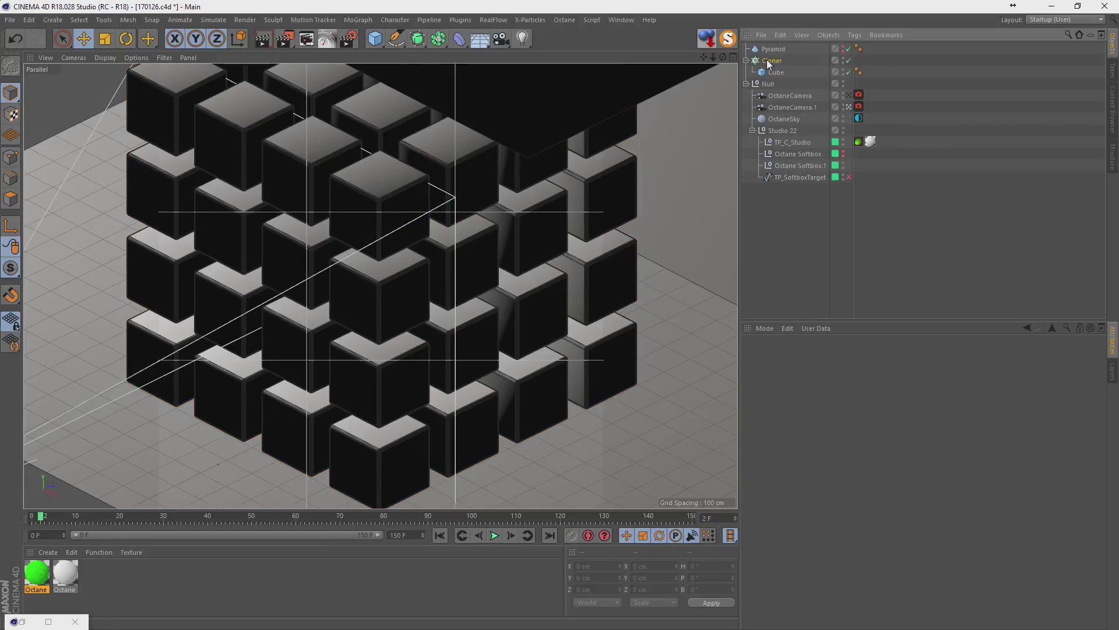
left_click(863, 355)
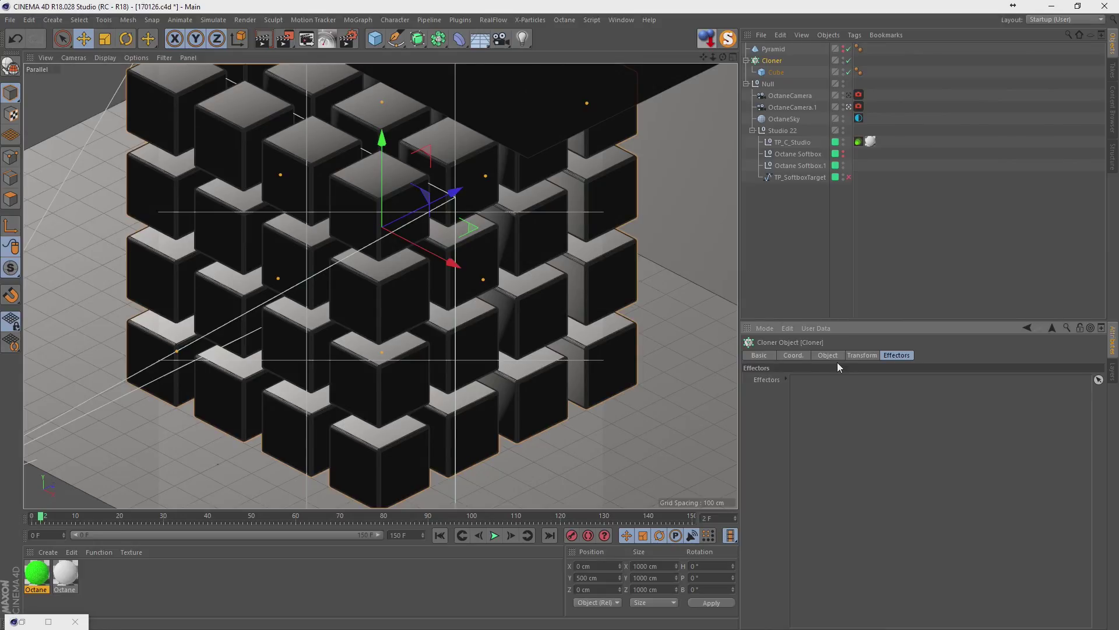
Add a Step effector to the Cloner with Scale enabled at -0.5.
left_click(852, 355)
left_click(896, 355)
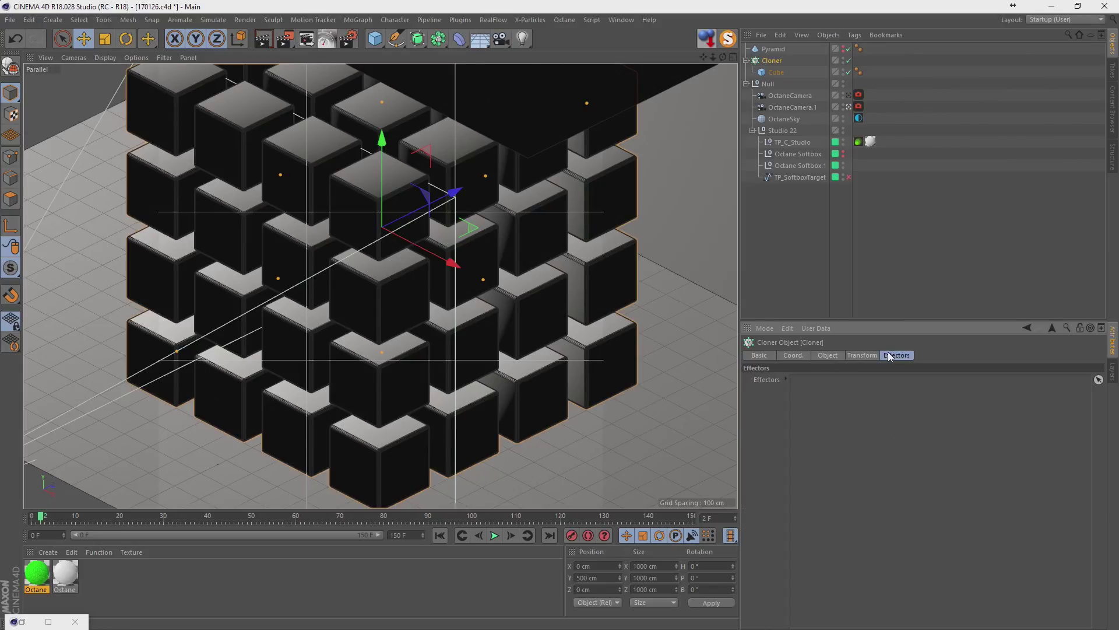
left_click(357, 19)
mouse_move(385, 52)
left_click(486, 197)
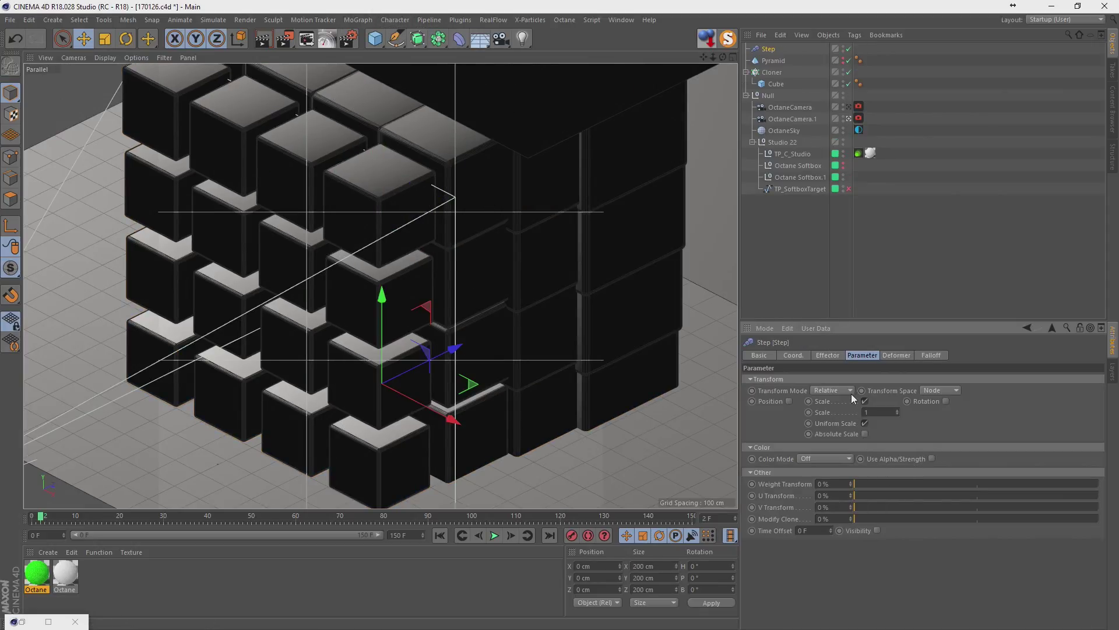
left_click(865, 401)
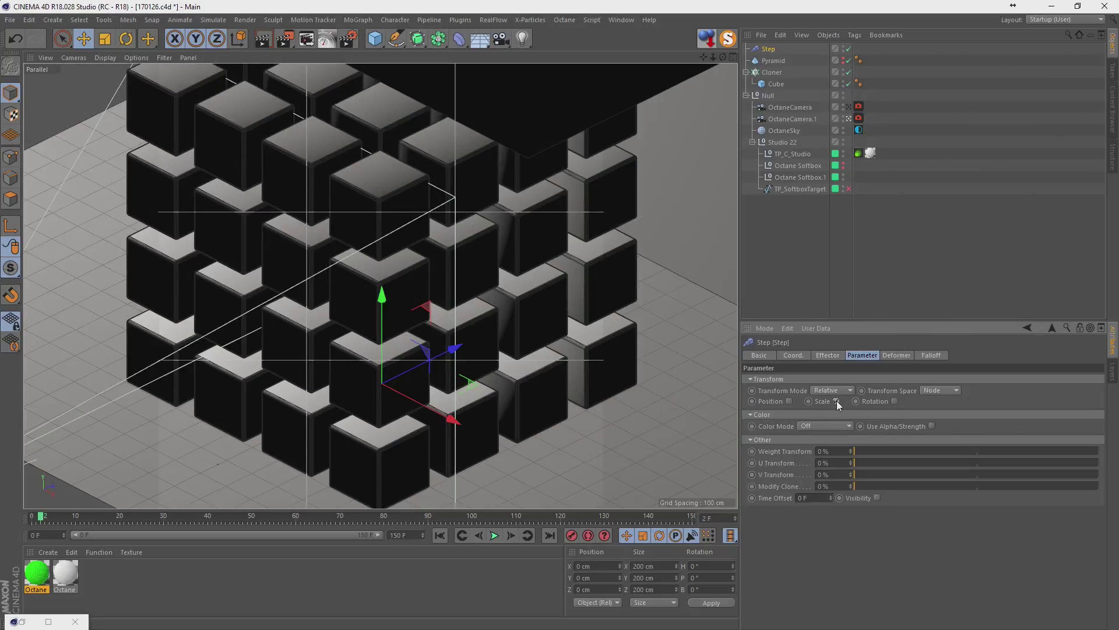
left_click(837, 401)
mouse_move(898, 413)
left_mouse_down()
mouse_move(897, 443)
mouse_move(897, 402)
left_mouse_up()
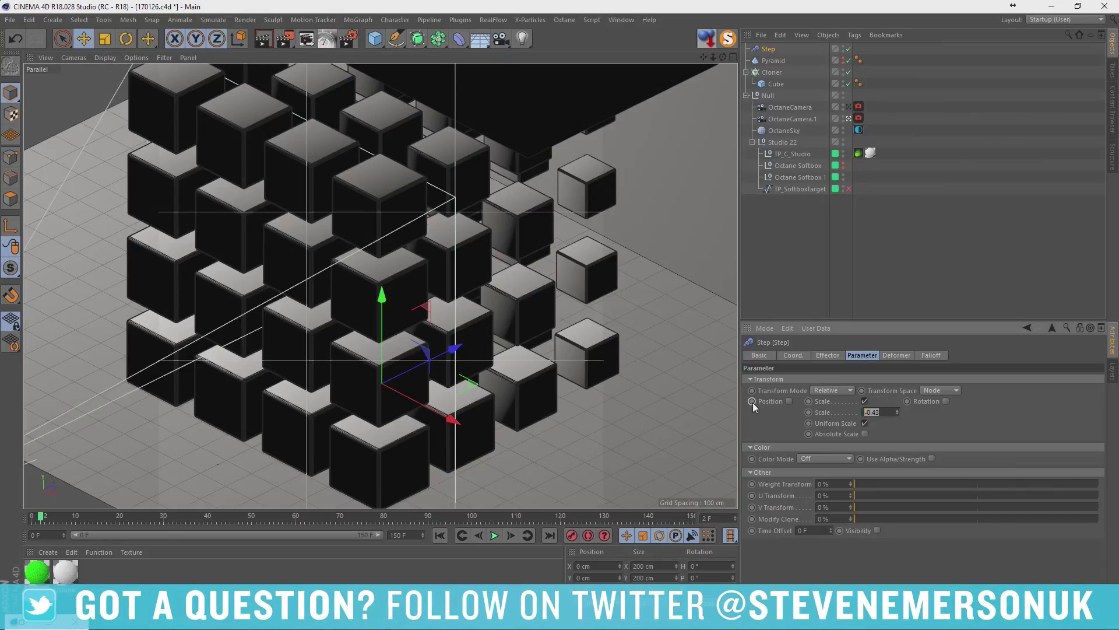
type("-0.5")
key("Return")
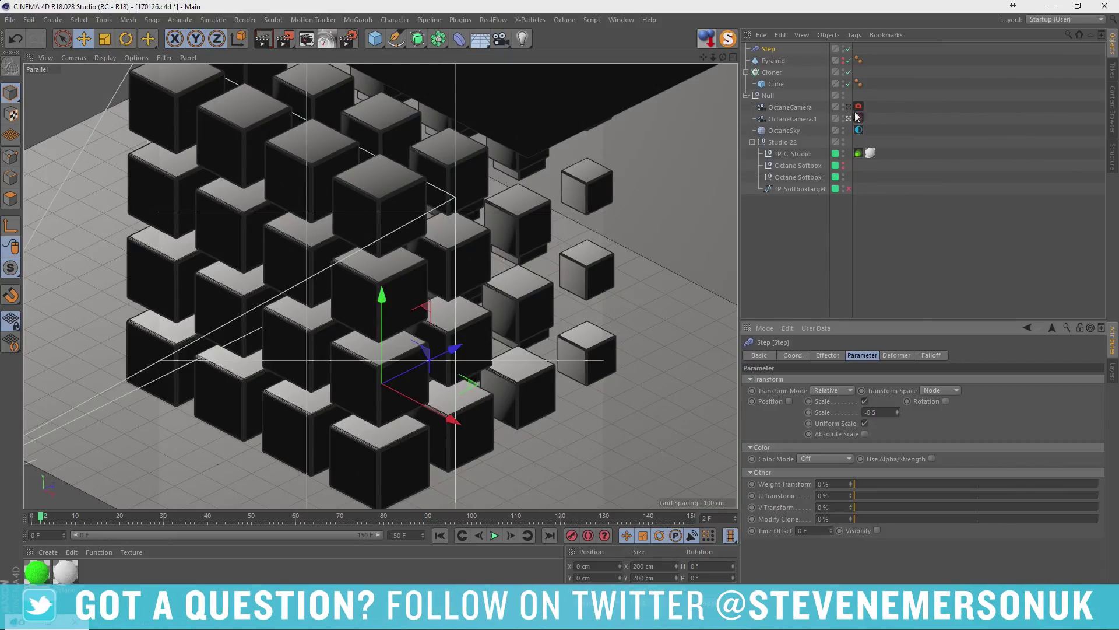
Rotate the Step effector 90° in pitch and enable its Rotation, undoing a trial rotation value.
left_click(126, 39)
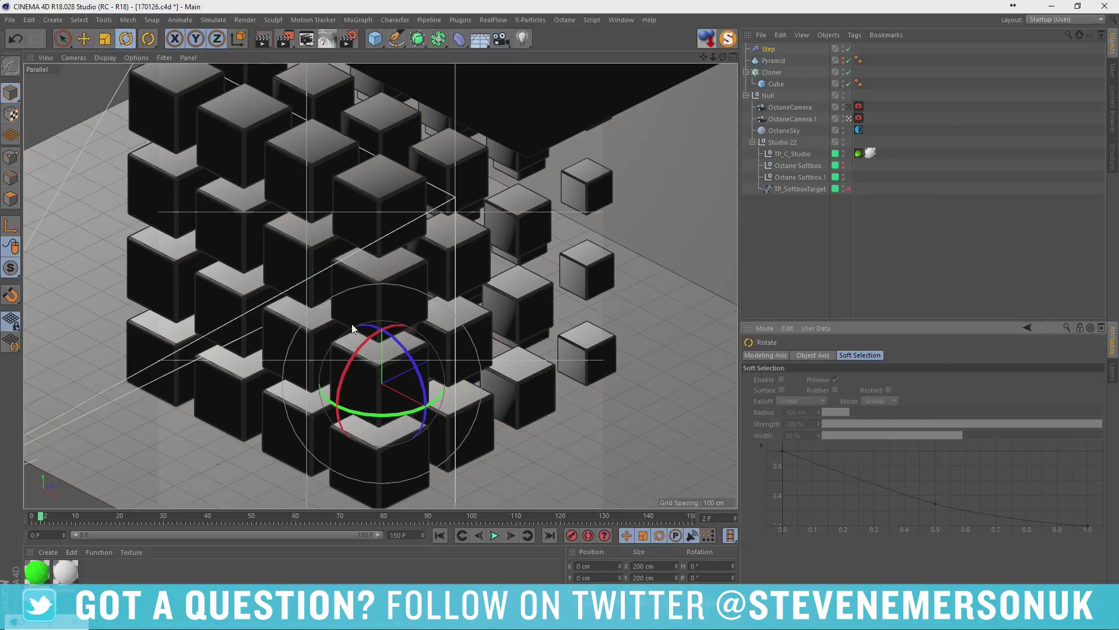
left_click_drag(352, 328, 346, 432)
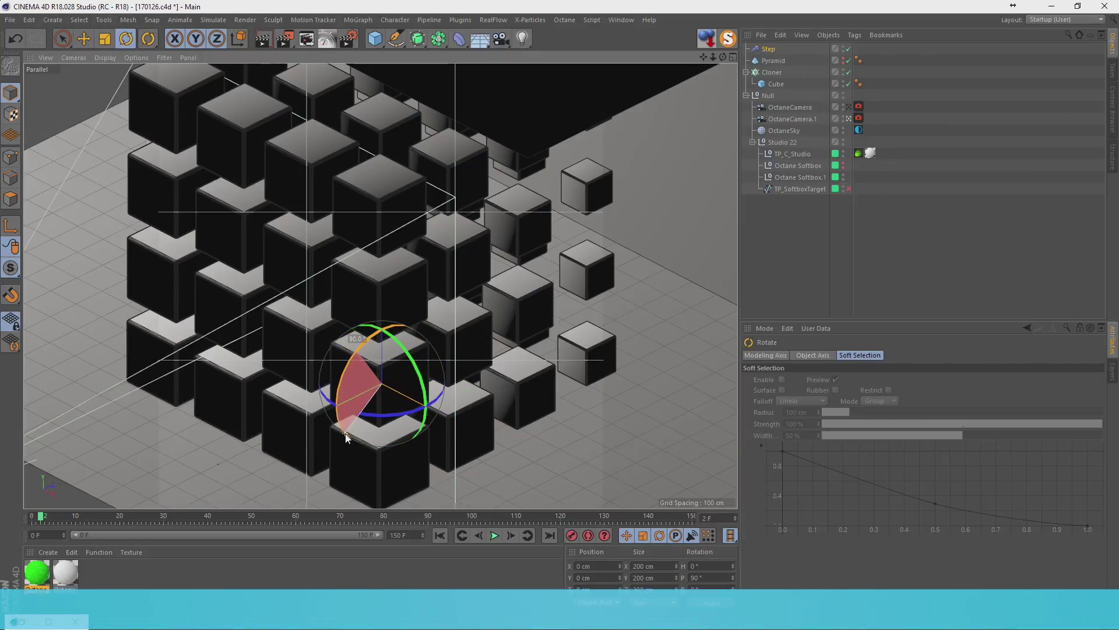
left_click(774, 51, "ctrl")
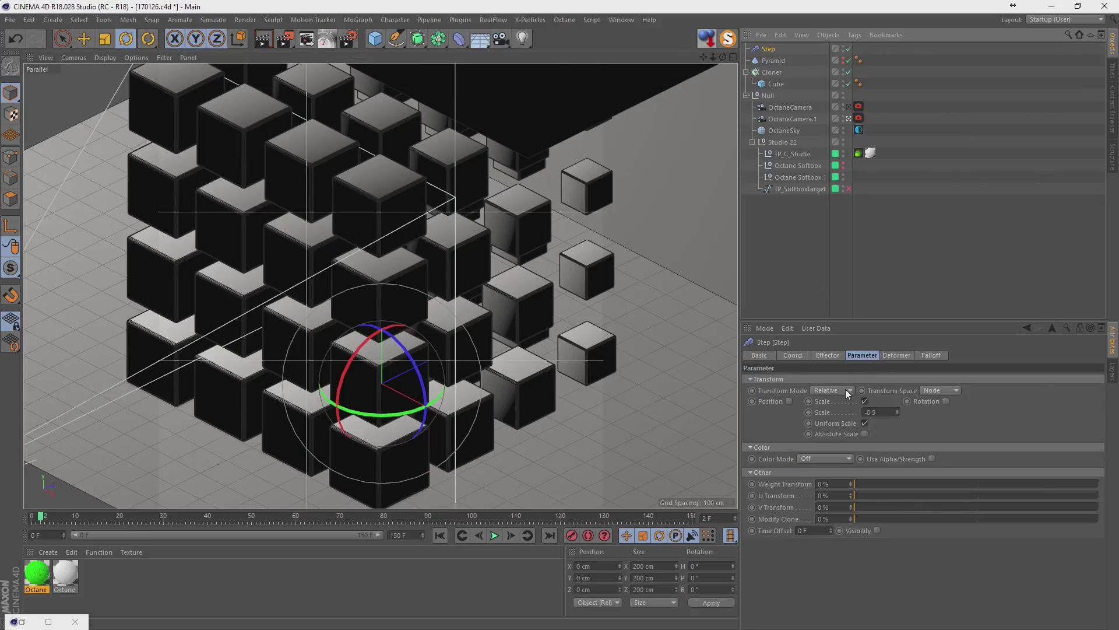
left_click(946, 401)
left_click_drag(979, 424, 978, 423)
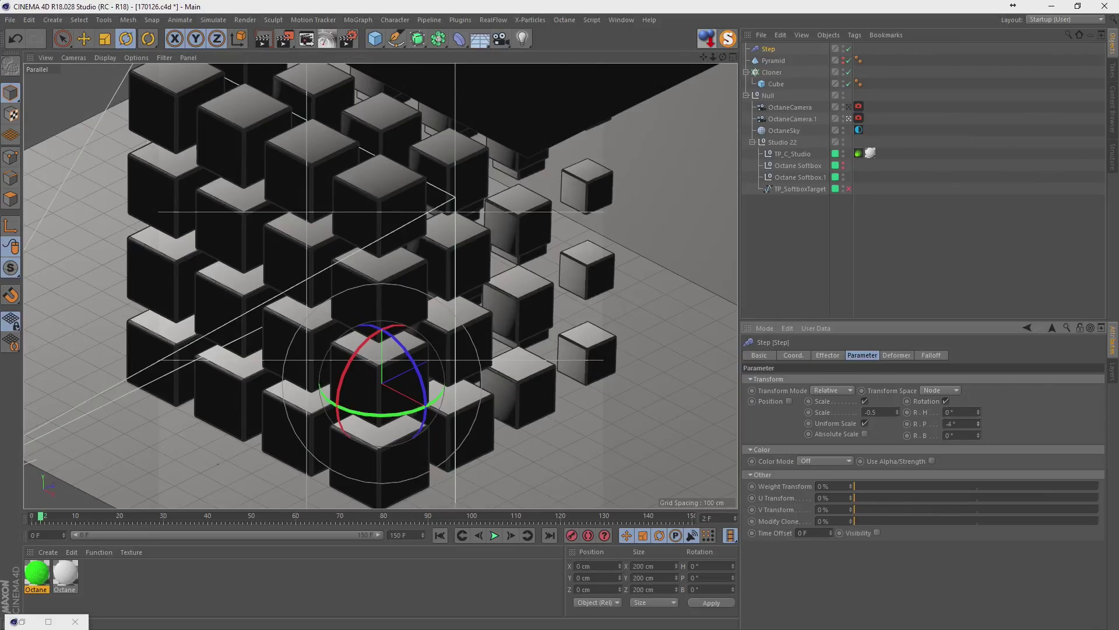
key("ctrl+z")
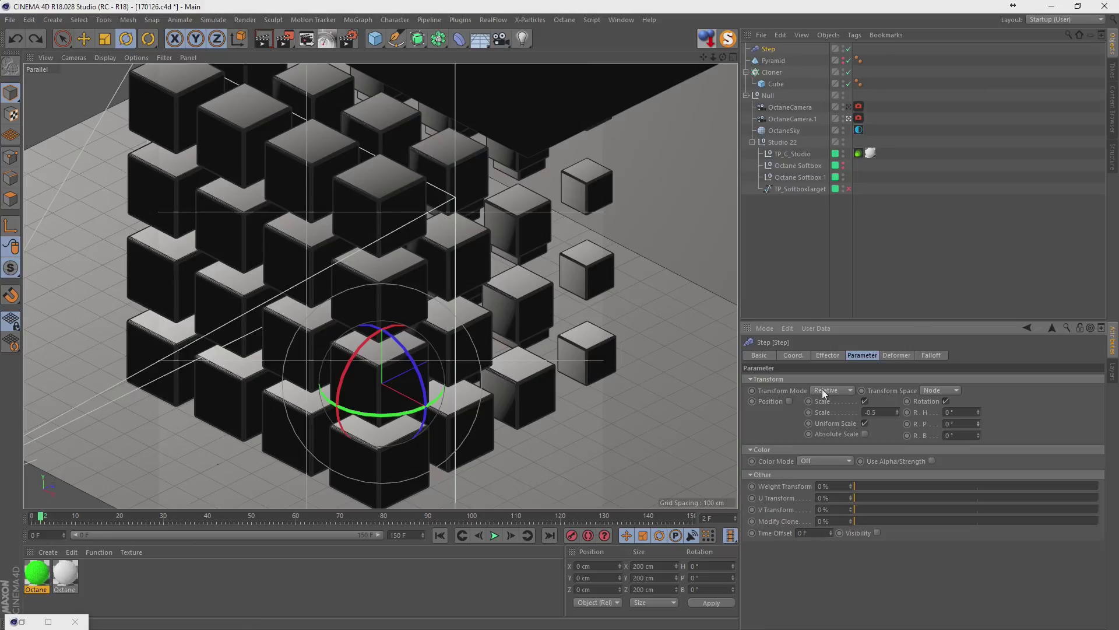
Review the Step effector's Deformer and Effector tabs, leaving strength at 100%.
left_click(889, 356)
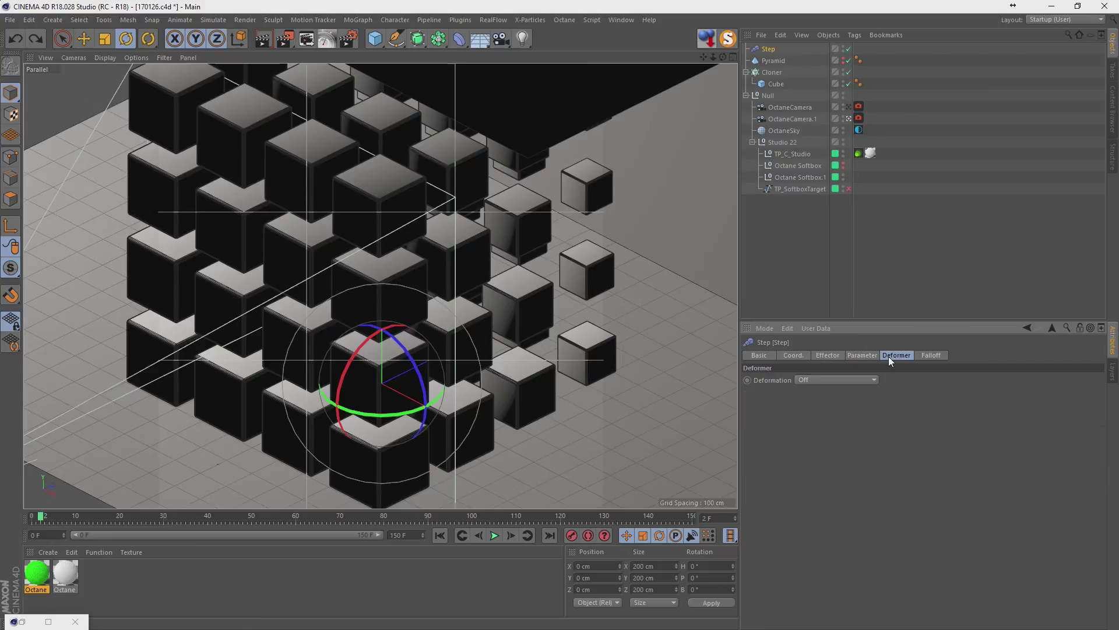
left_click(823, 356)
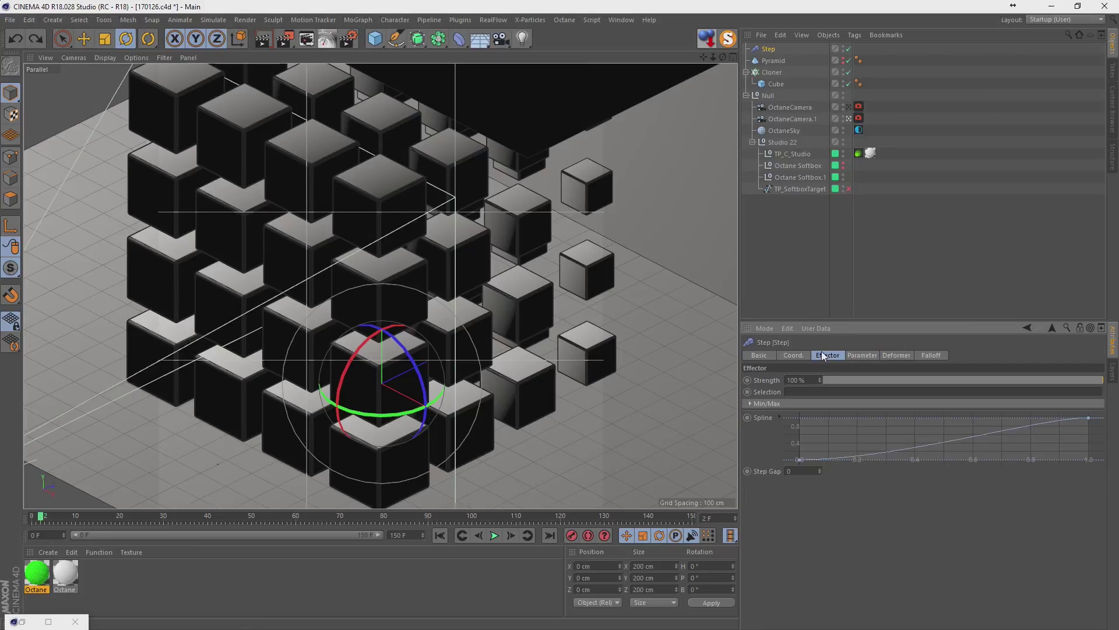
left_click_drag(837, 380, 1102, 379)
left_click(793, 355)
Undo the effector heading change and set the Cloner's pitch rotation to 90°.
left_click_drag(942, 380, 943, 386)
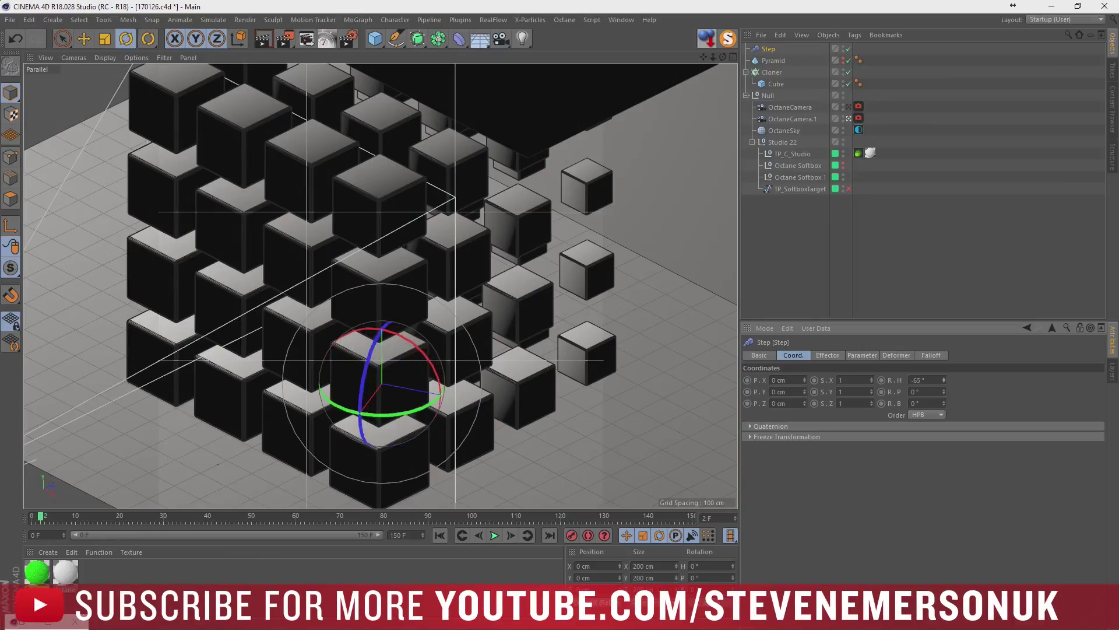
key("ctrl+z")
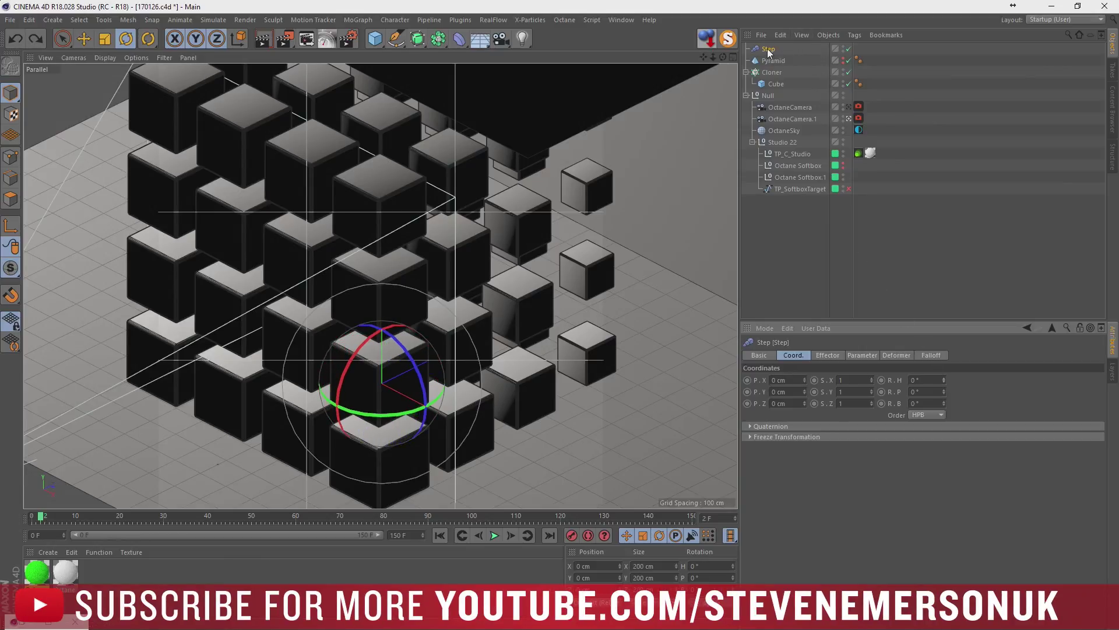
left_click(772, 71)
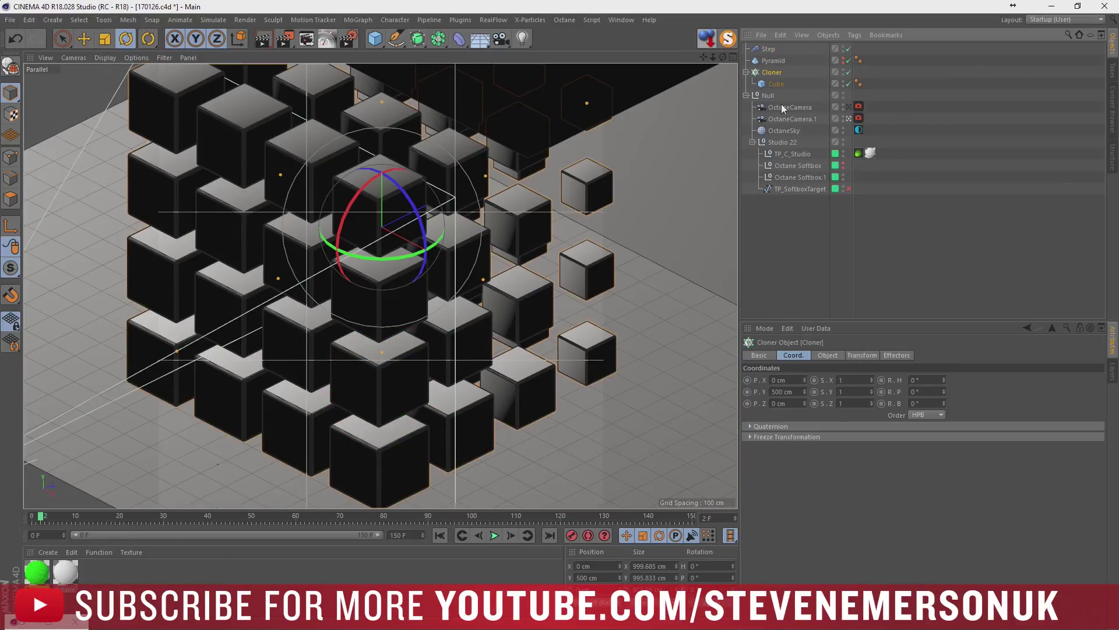
left_click(834, 357)
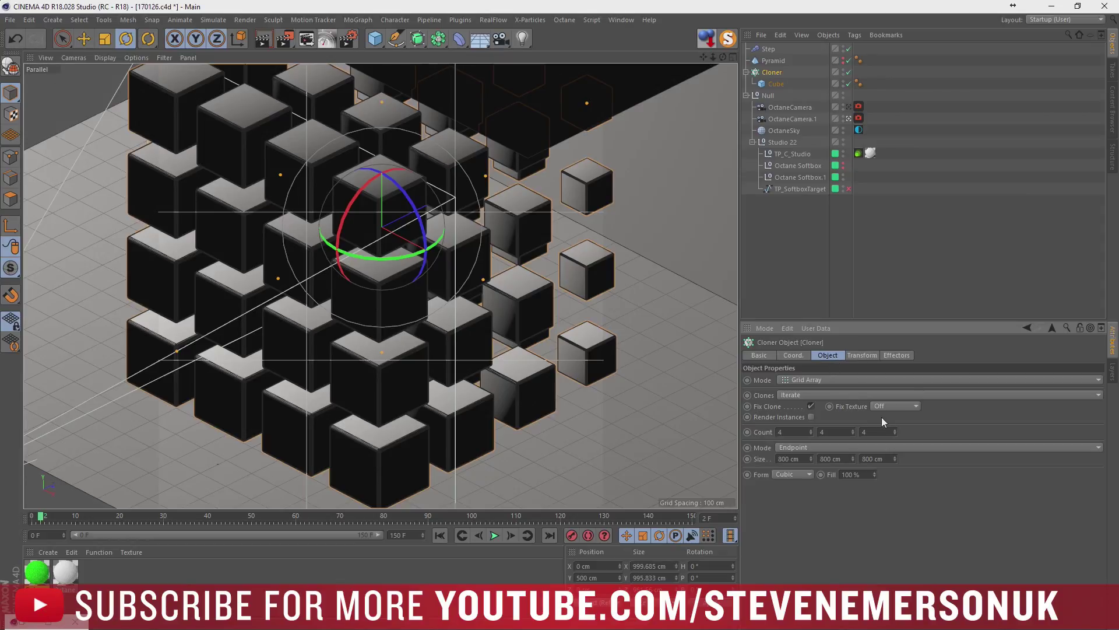
left_click(793, 355)
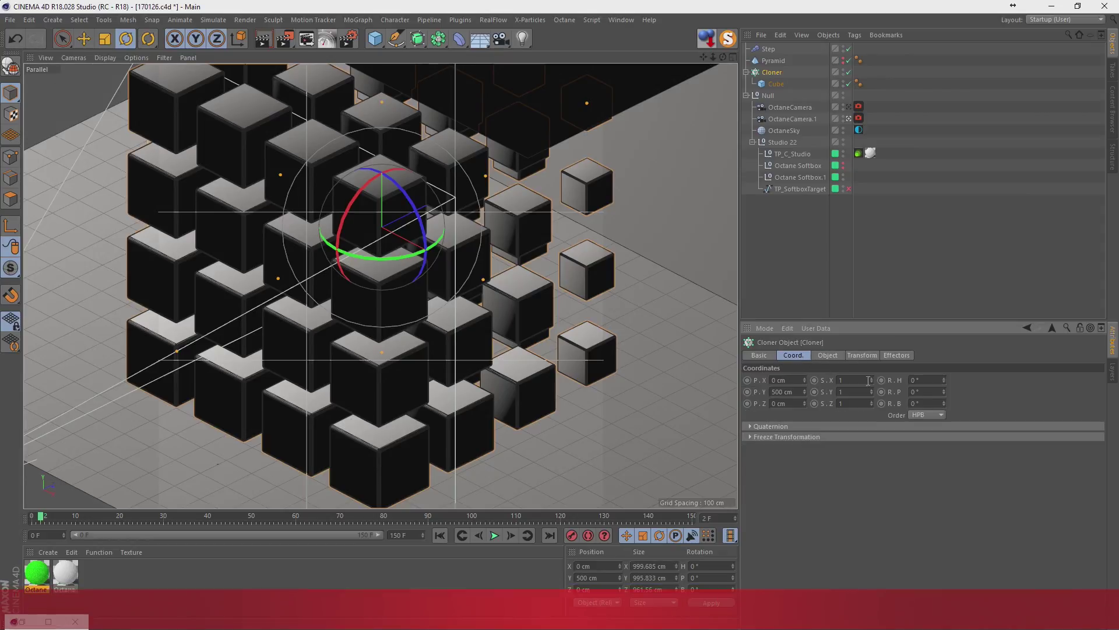
mouse_move(944, 391)
left_mouse_down()
mouse_move(943, 403)
mouse_move(944, 350)
left_mouse_up()
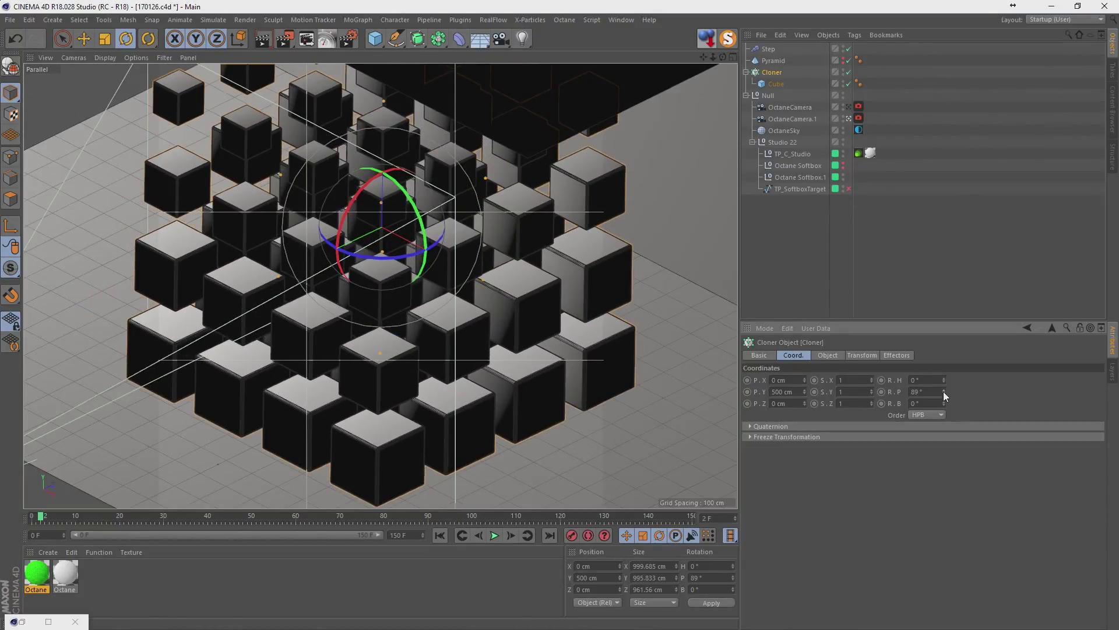
left_click(944, 391)
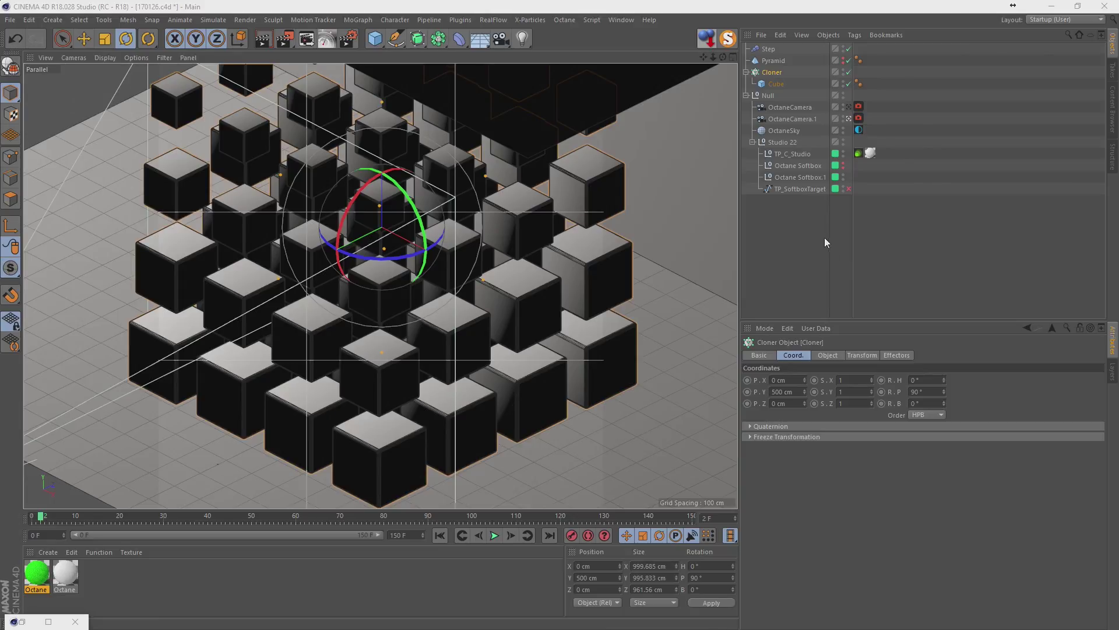
left_click(663, 250)
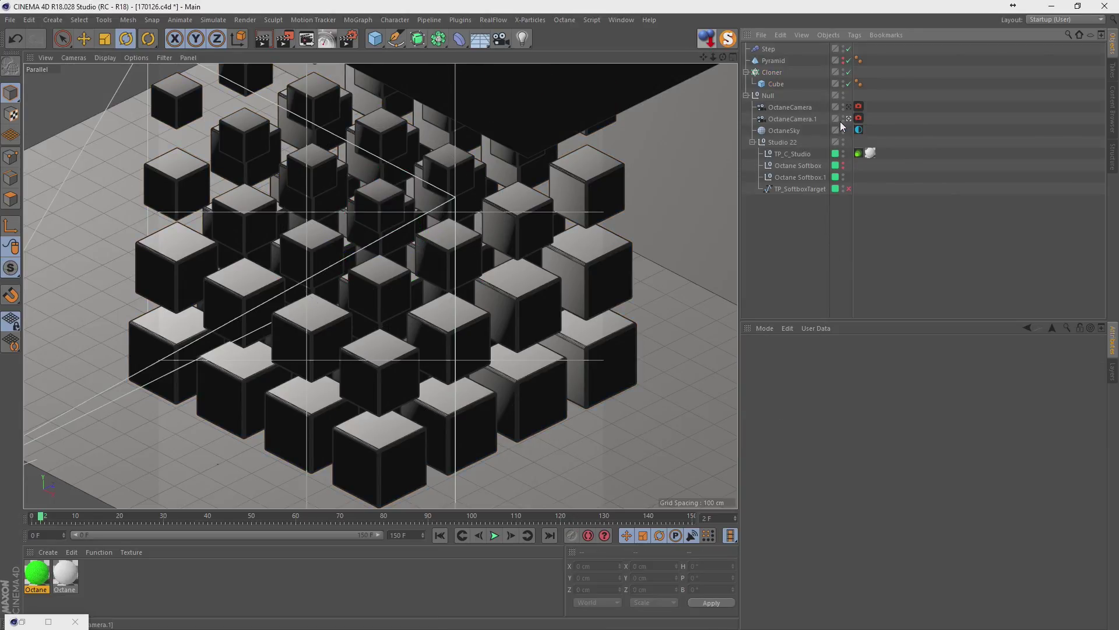
left_click(771, 72)
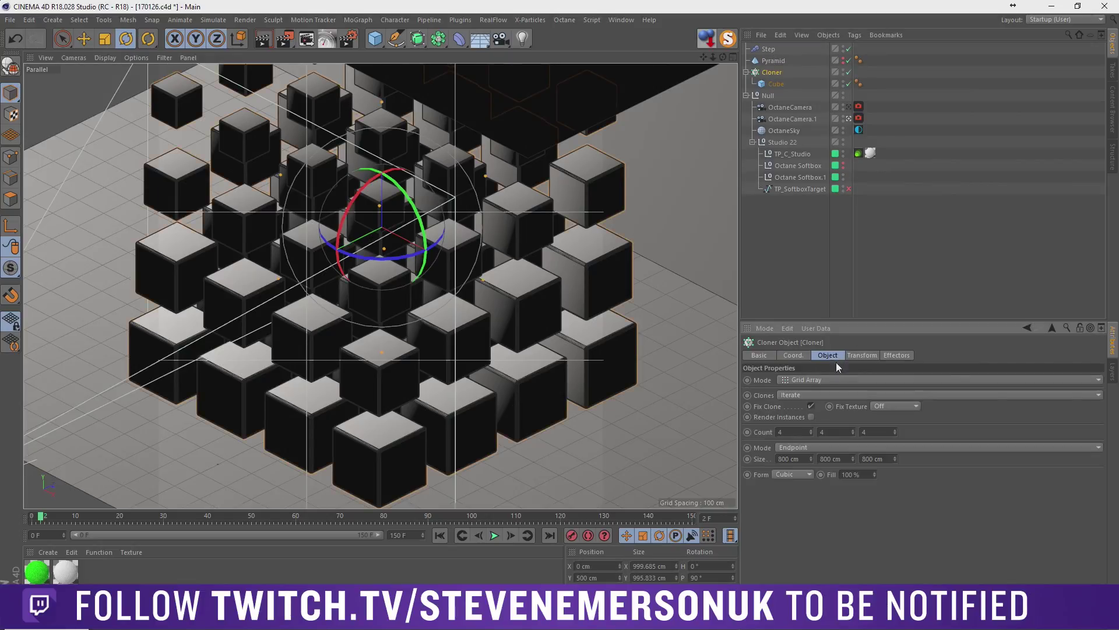
left_click(811, 434)
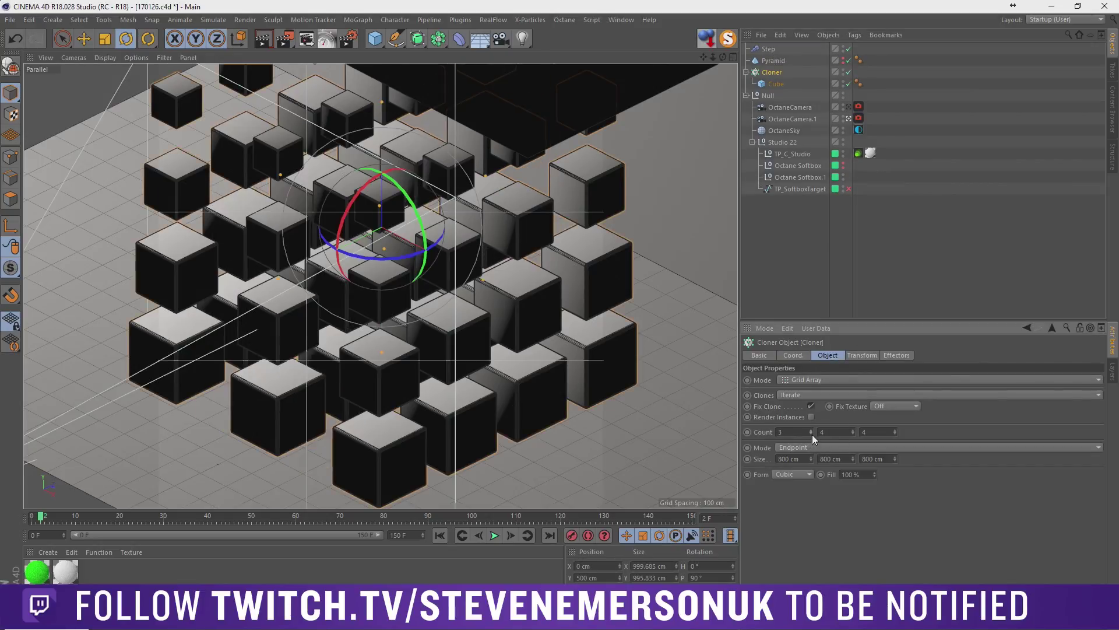
left_click(895, 434)
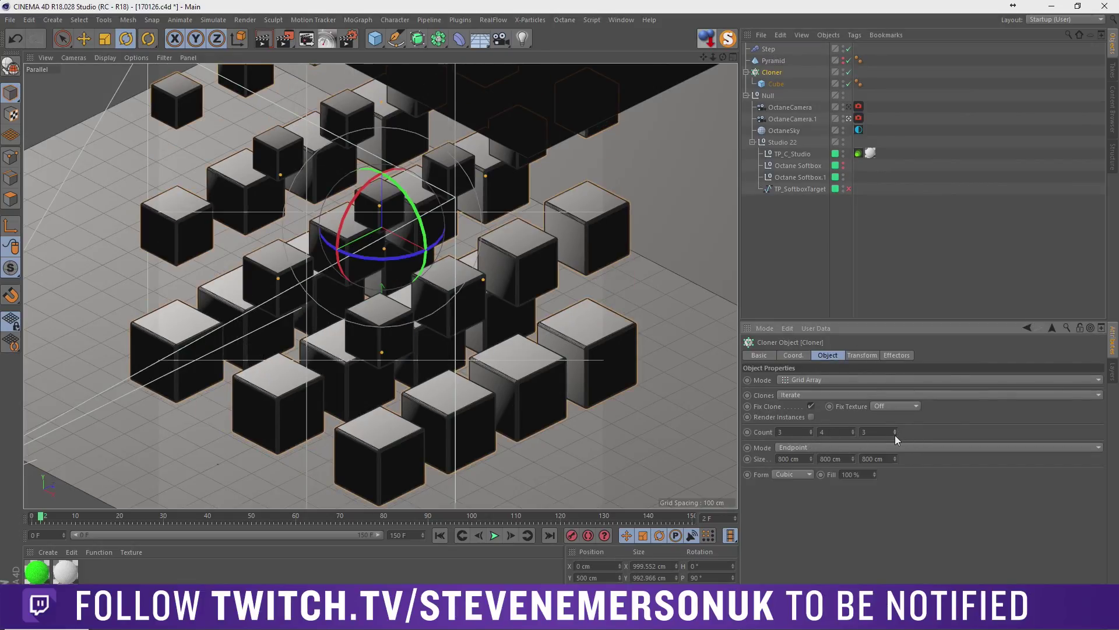
left_click(853, 434)
left_click(809, 459)
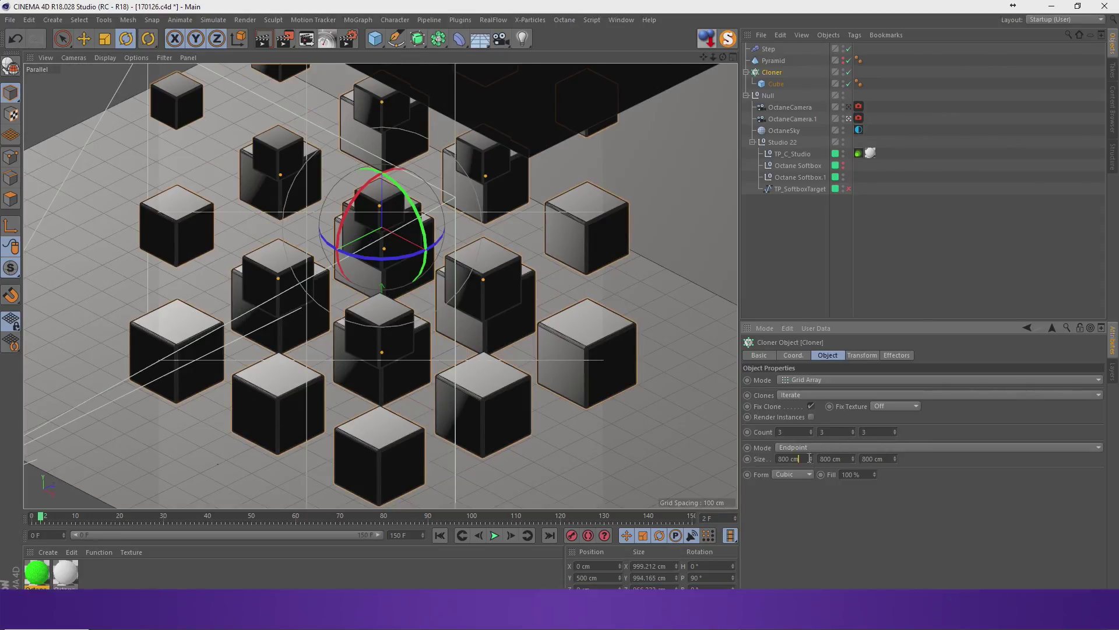
type("600")
key("Tab")
type("600")
key("Tab")
type("60")
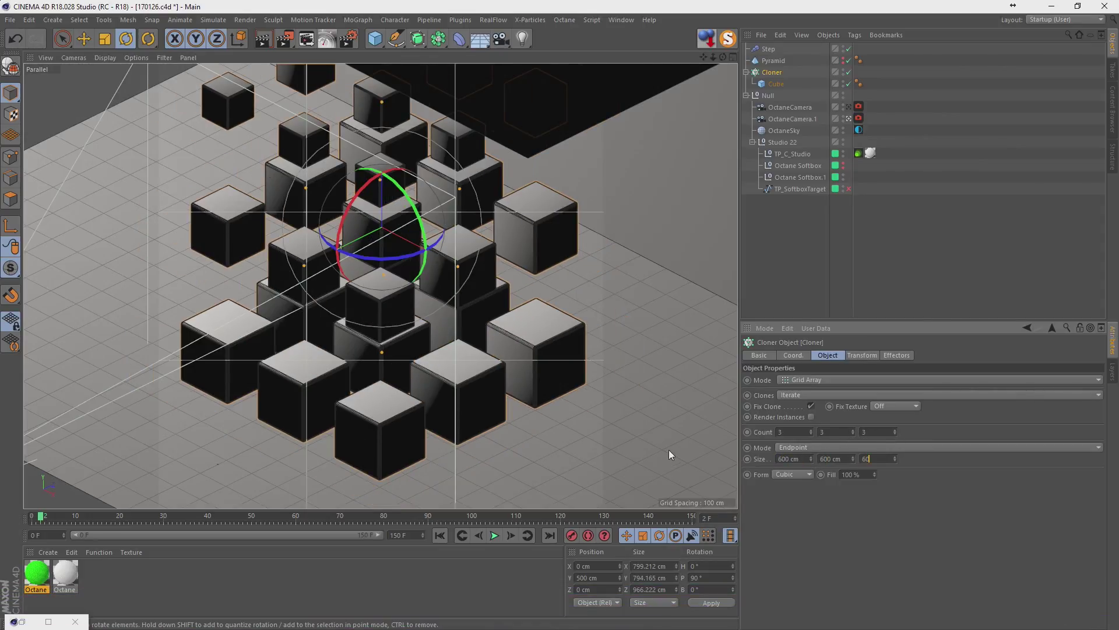
type("0")
key("Return")
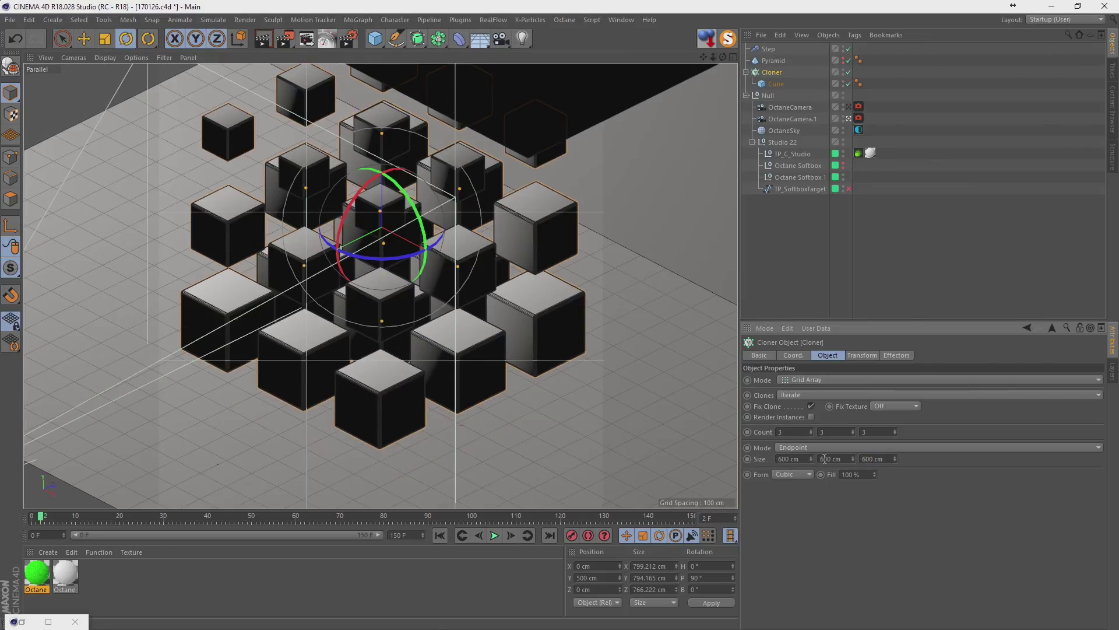
left_click_drag(811, 459, 811, 455)
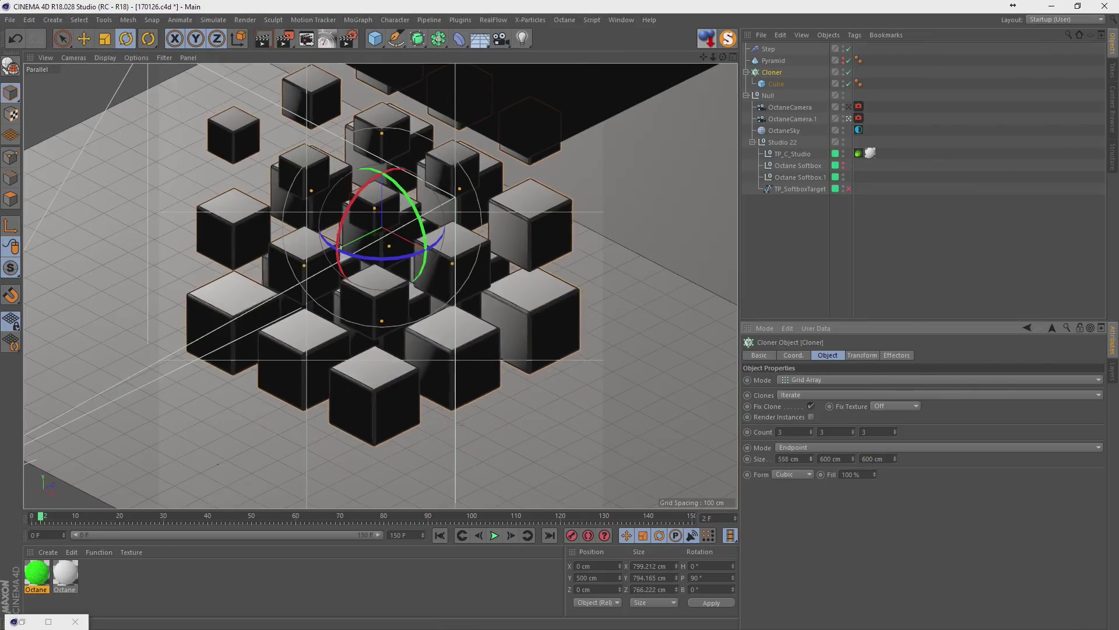
key("ctrl+z")
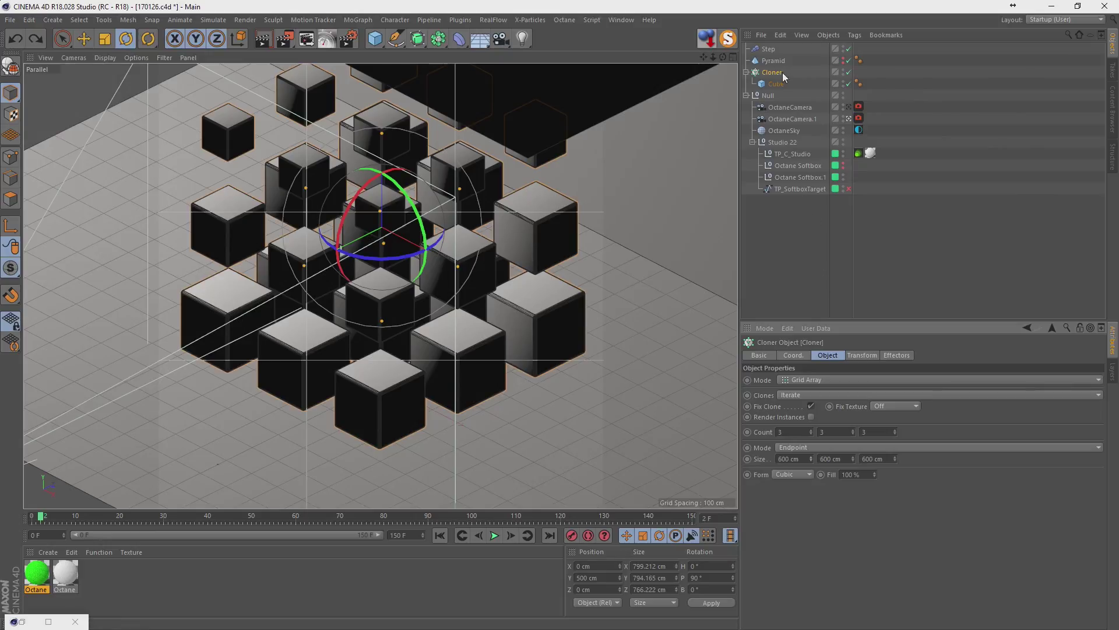
left_click(782, 72)
left_click(852, 356)
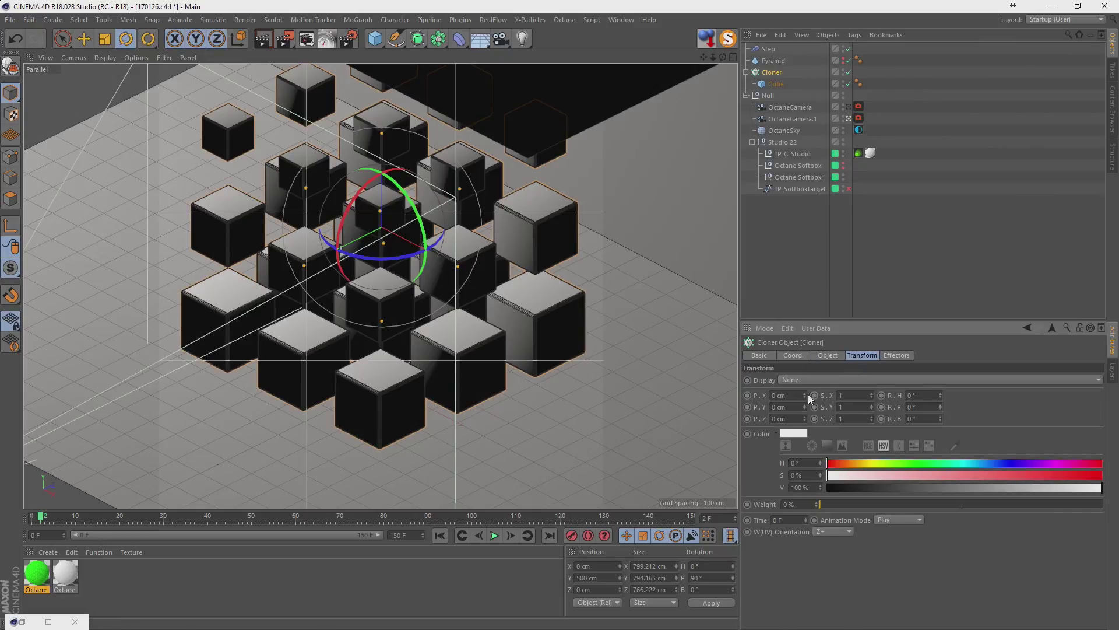
left_click_drag(808, 394, 859, 372)
Toggle the Cloner's Render Instances on and off and undo a trial Fill change.
key("ctrl+z")
left_click(828, 355)
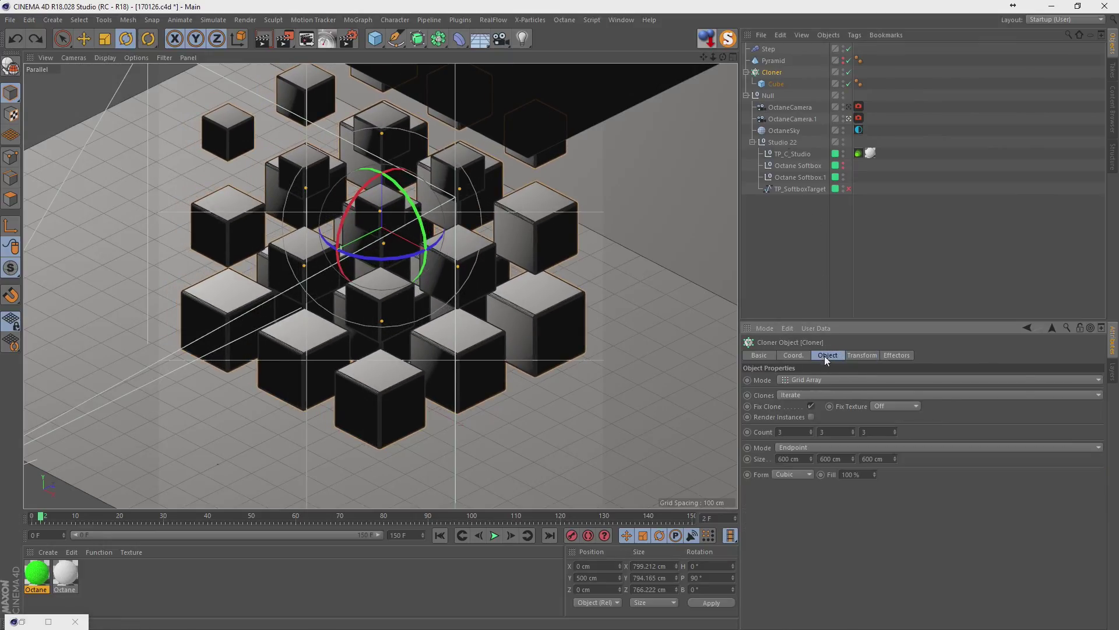
left_click(810, 417)
left_click(811, 417)
left_click(875, 476)
key("ctrl+z")
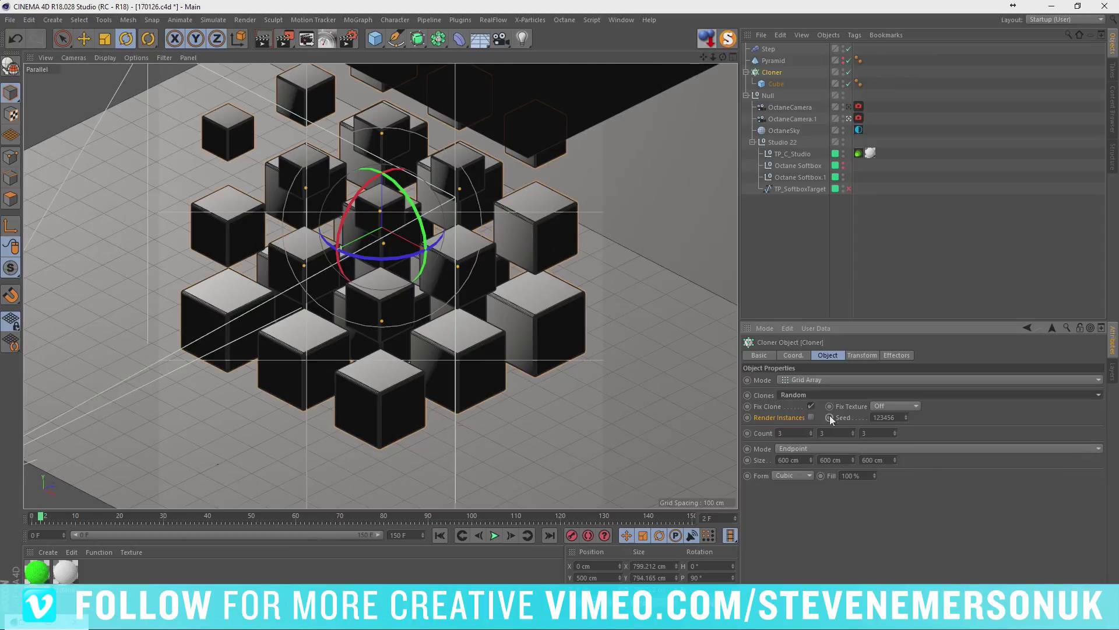
Keep the clones in Iterate mode and select the Step effector to view its settings.
left_click(823, 392)
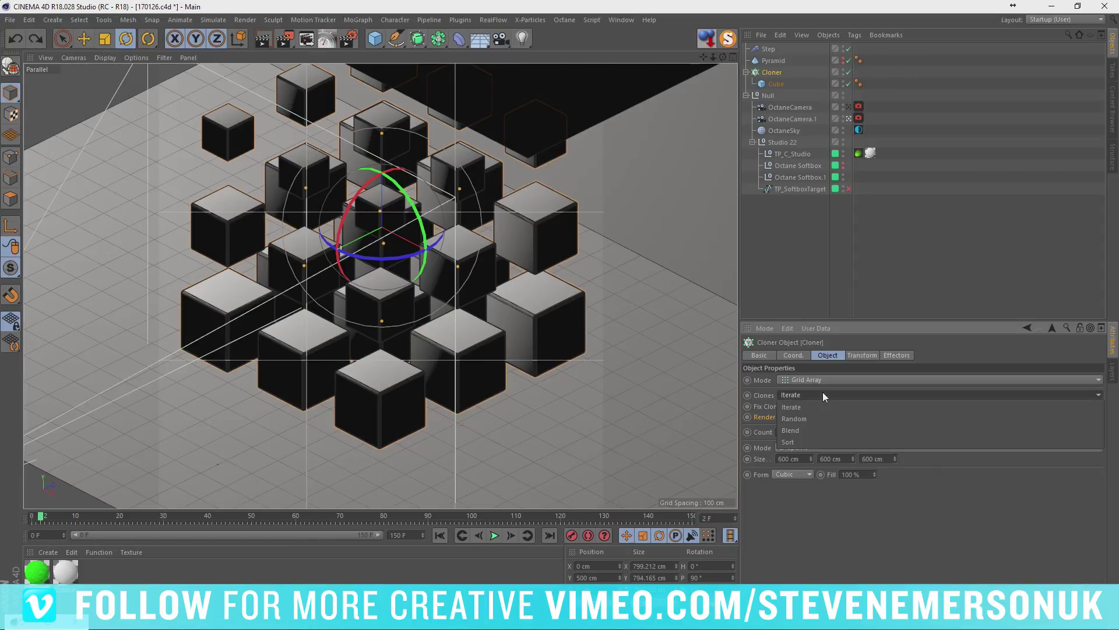
left_click(824, 394)
left_click(861, 355)
left_click(895, 355)
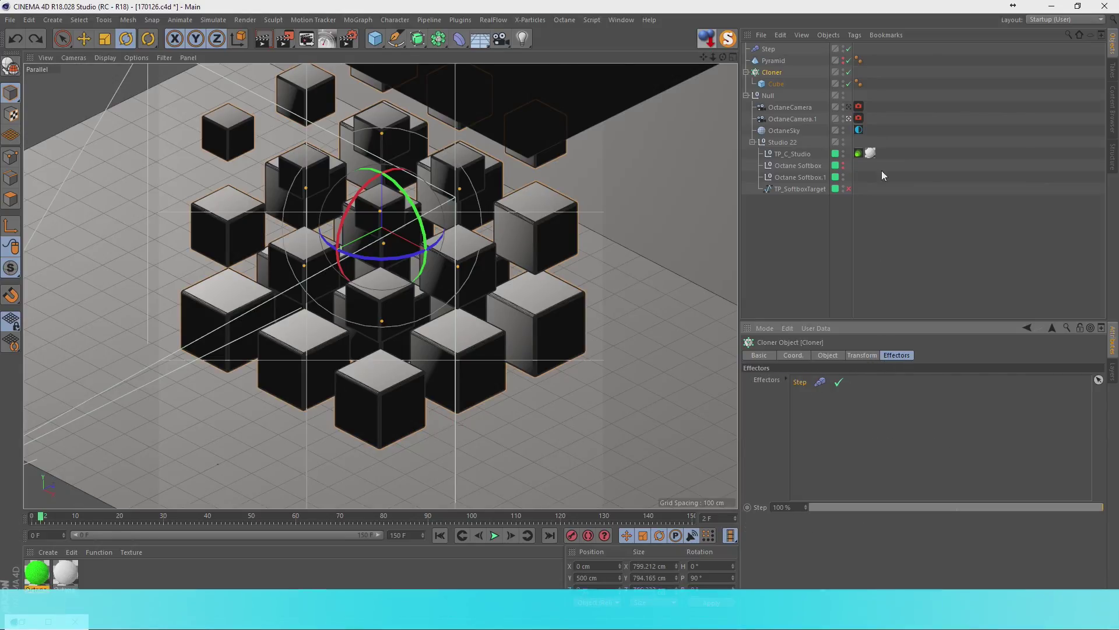
left_click(772, 50)
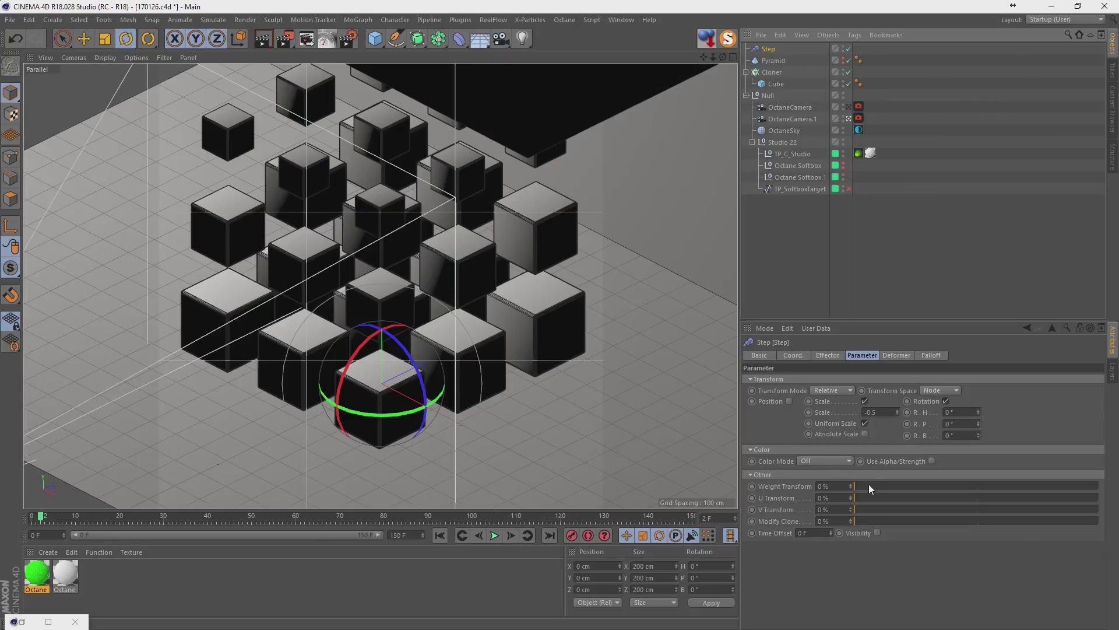
Try Absolute transform mode on the Step effector, revert to Relative, and select the 200 cm Cube.
mouse_move(896, 497)
left_mouse_down()
mouse_move(974, 499)
mouse_move(854, 499)
mouse_move(1003, 520)
mouse_move(855, 520)
left_mouse_up()
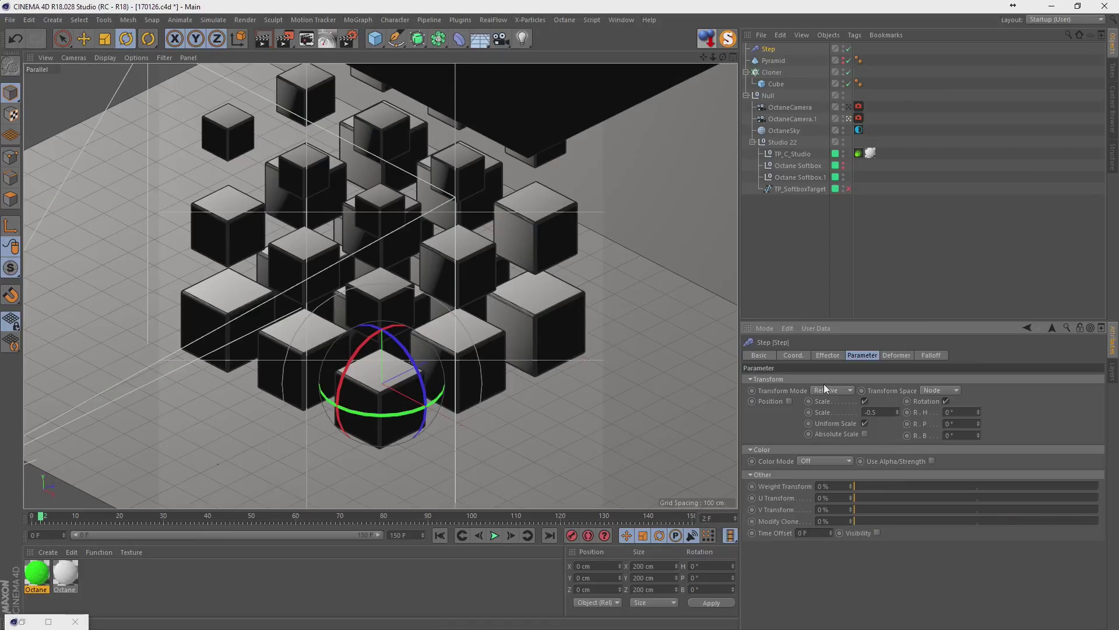
left_click(842, 393)
left_click(838, 415)
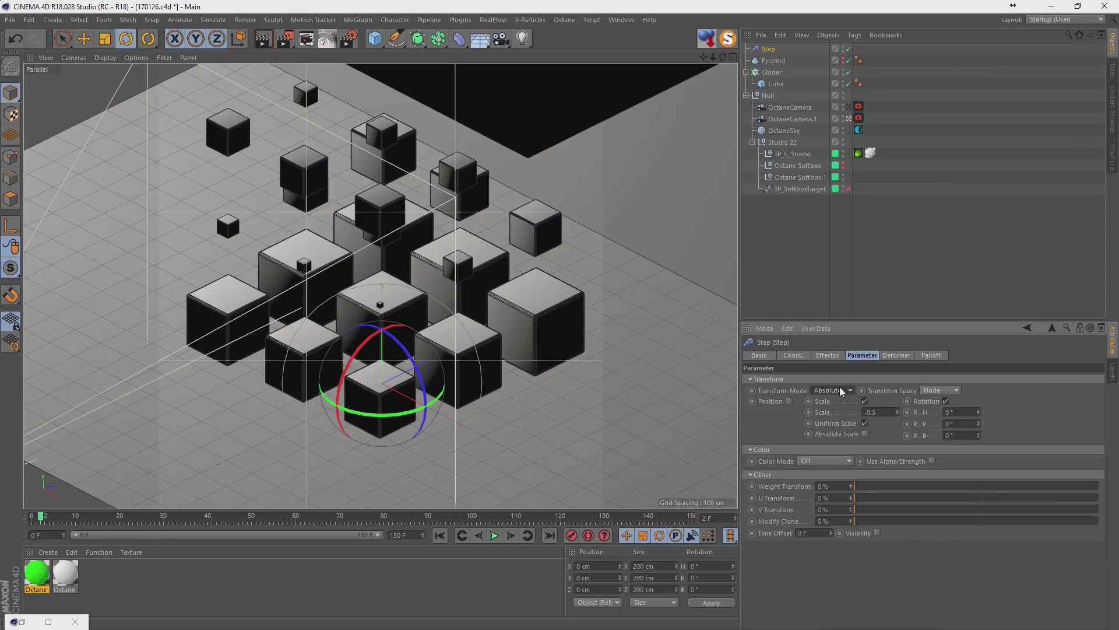
left_click(845, 390)
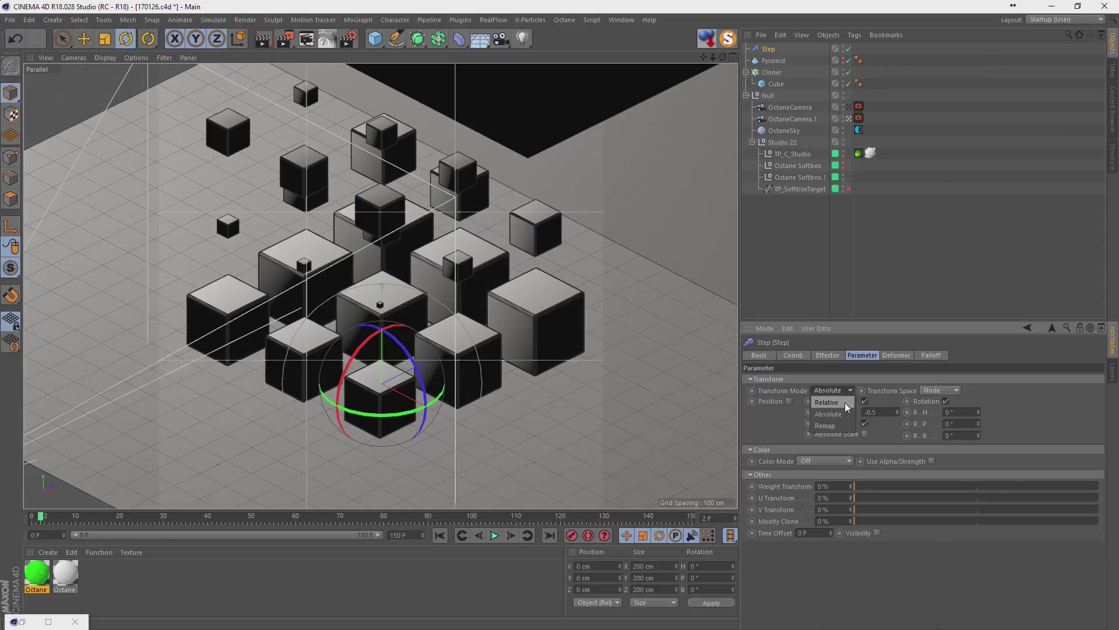
left_click(847, 406)
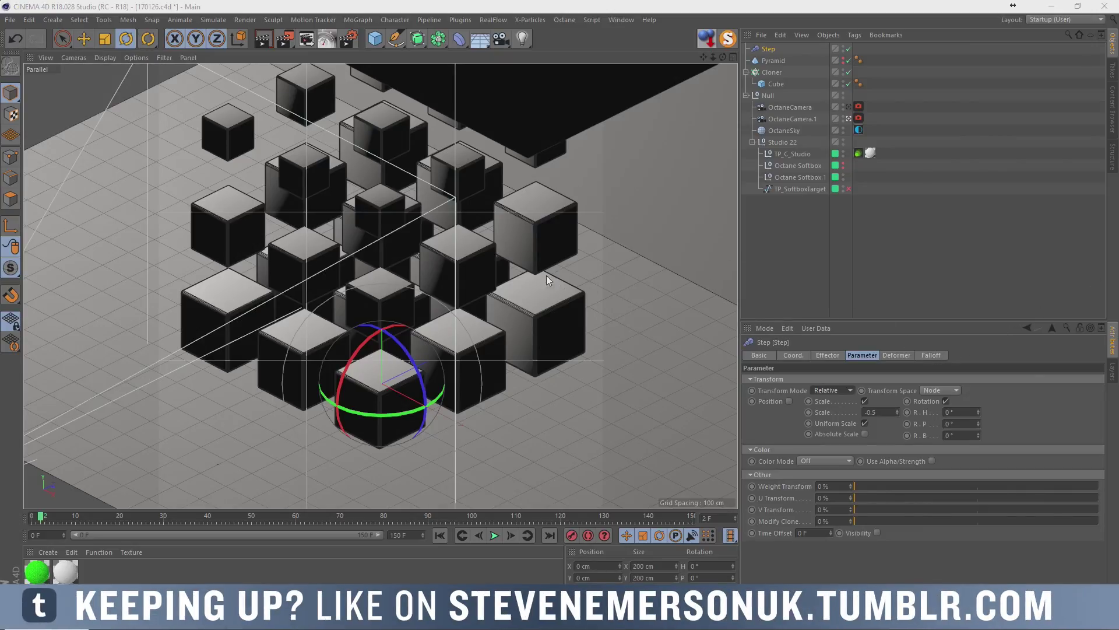
left_click(776, 84)
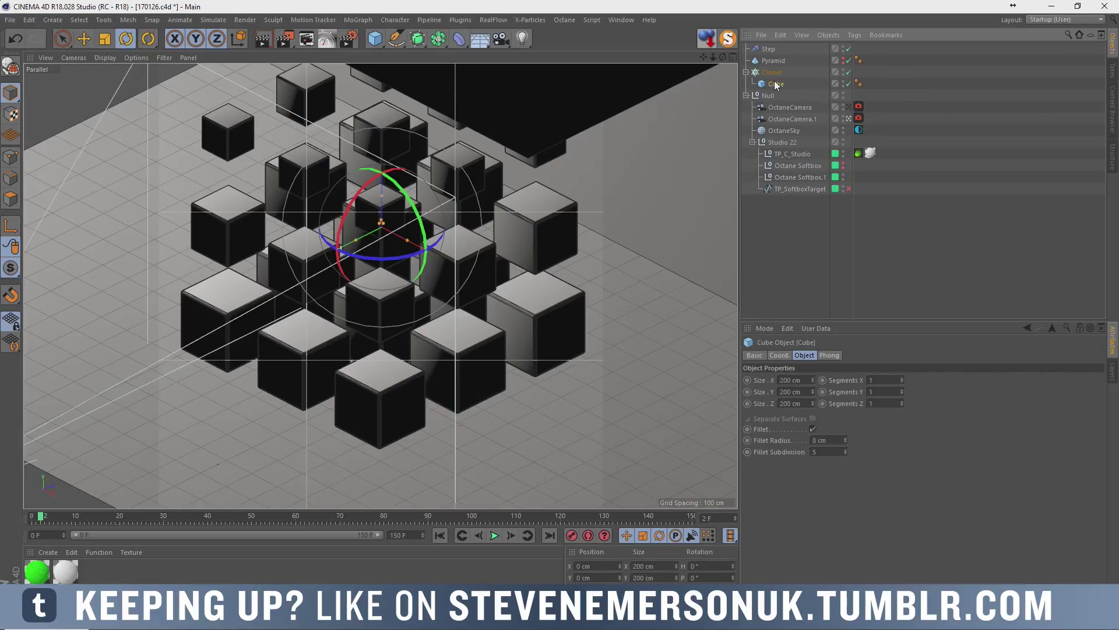
Add a Tube primitive, disable the Cloner, and leave the Tube at the top of the hierarchy.
left_click(379, 43)
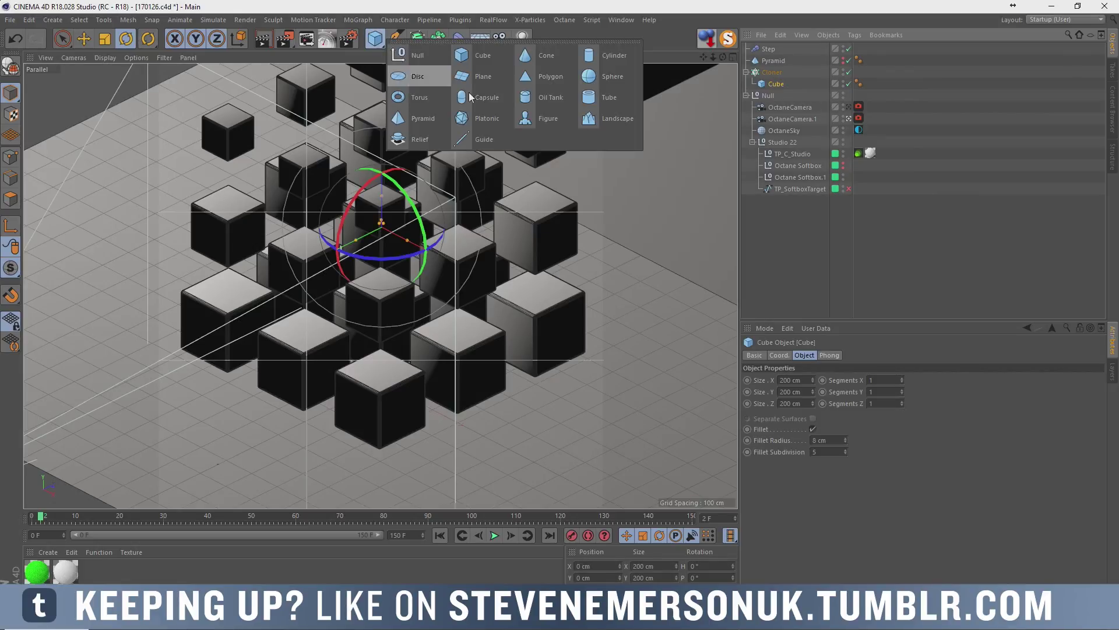
left_click(617, 94)
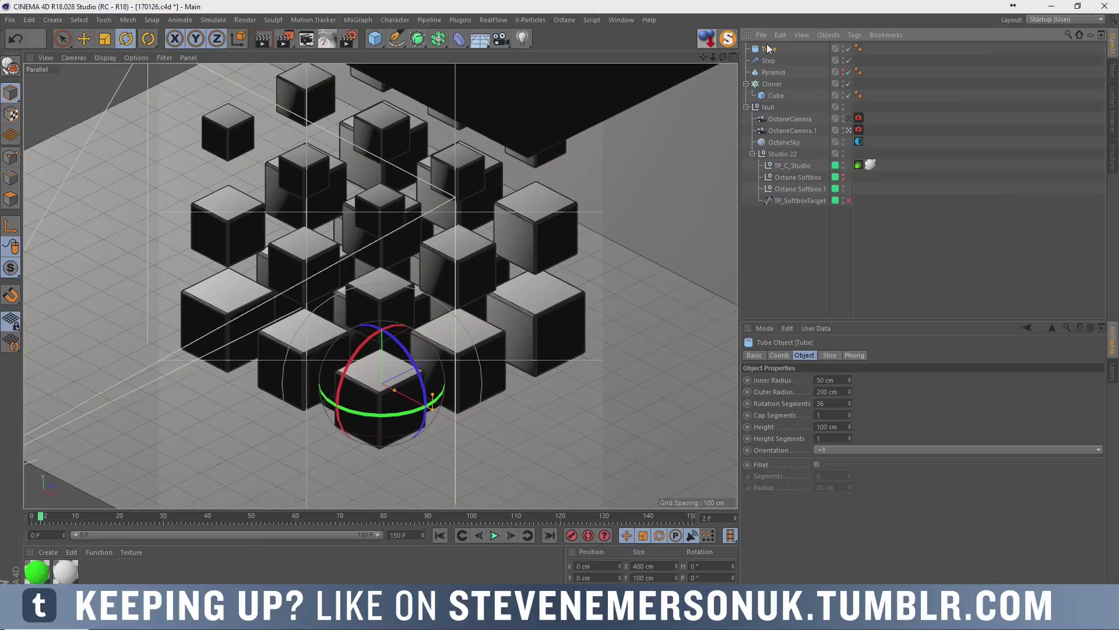
left_click(849, 83)
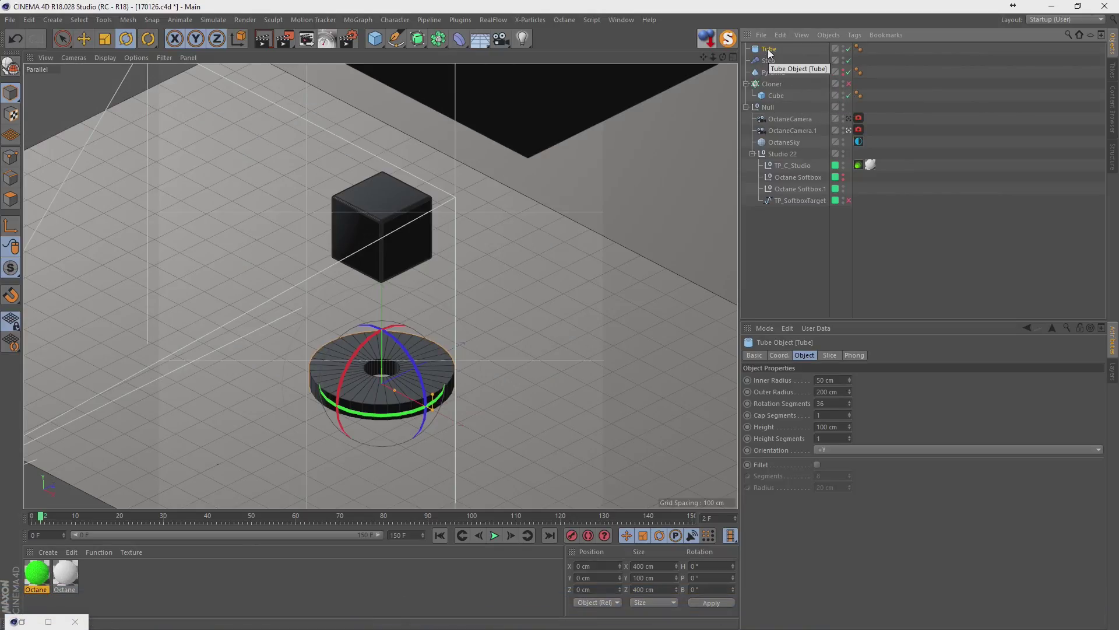
left_click_drag(769, 50, 771, 100)
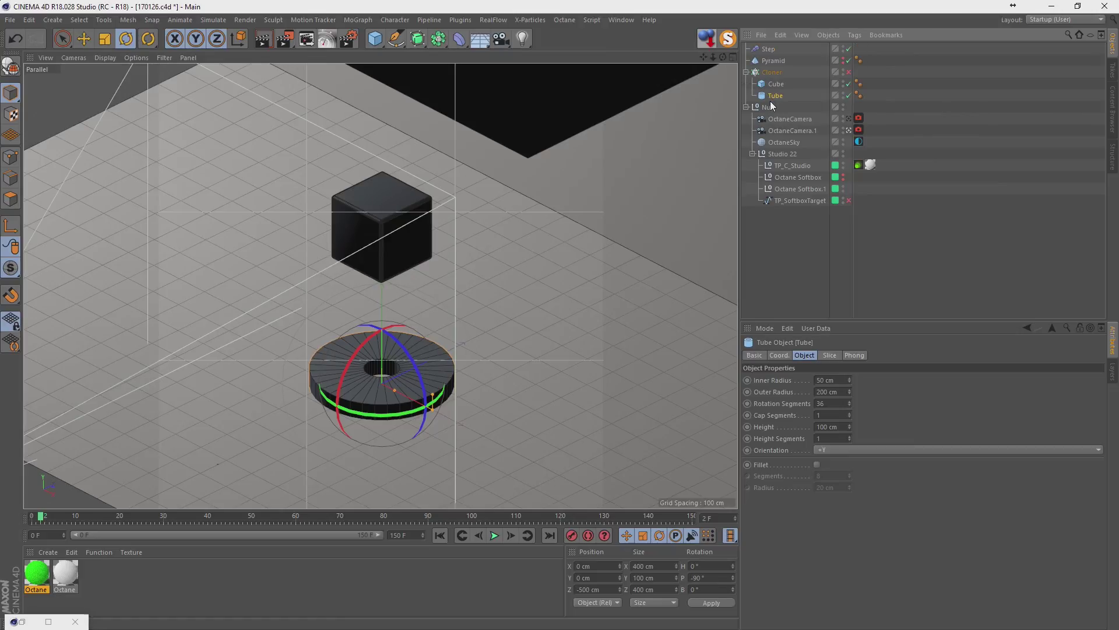
left_click(779, 355)
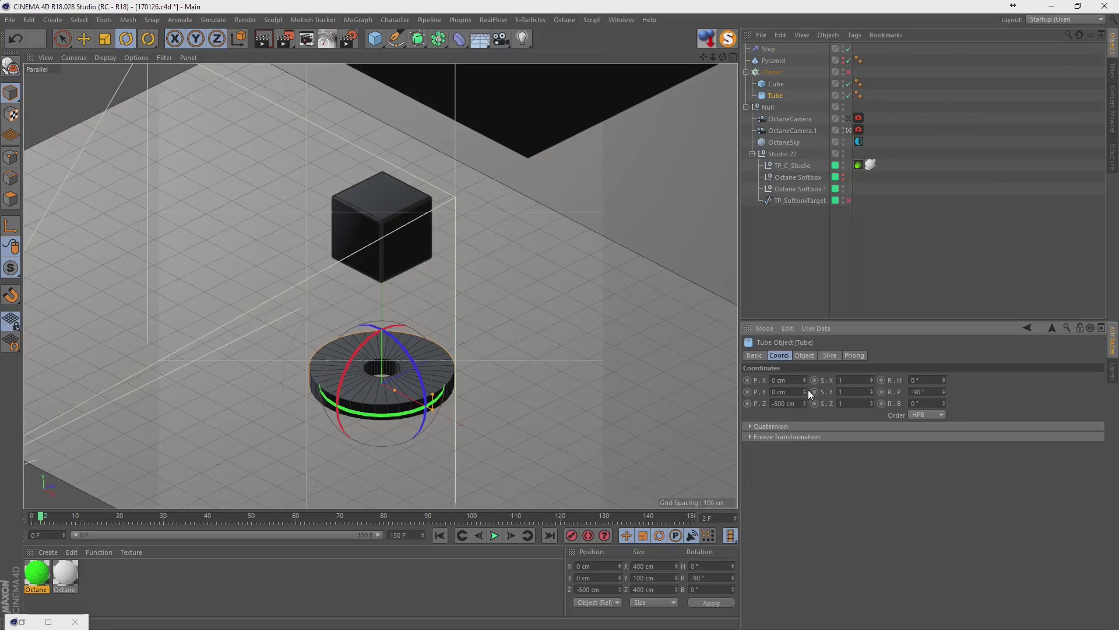
left_click(772, 85)
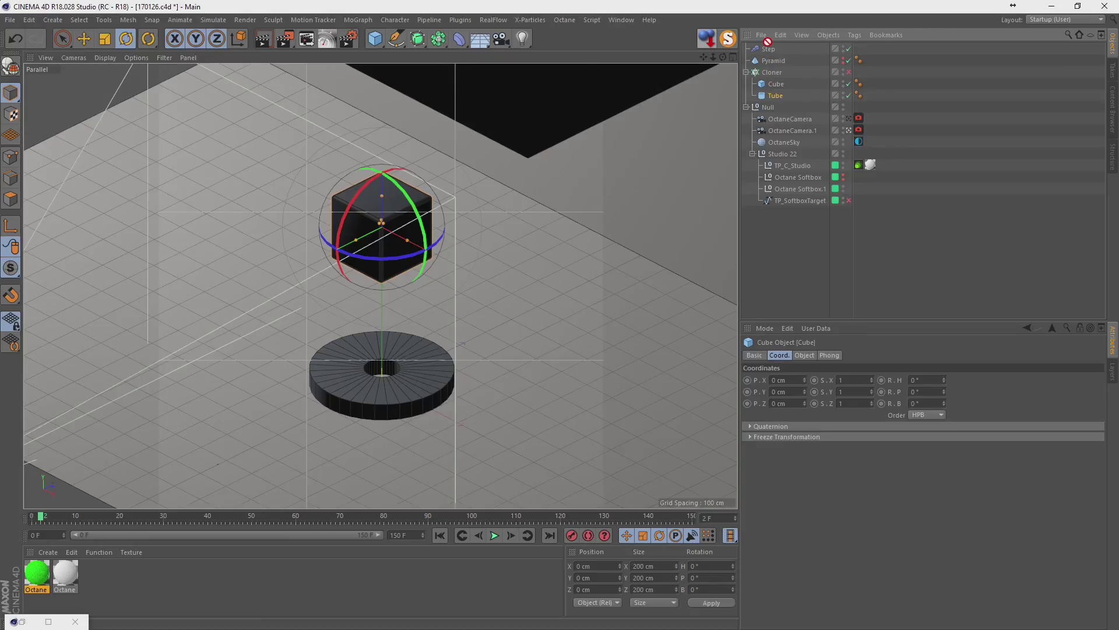
left_click_drag(774, 94, 768, 46)
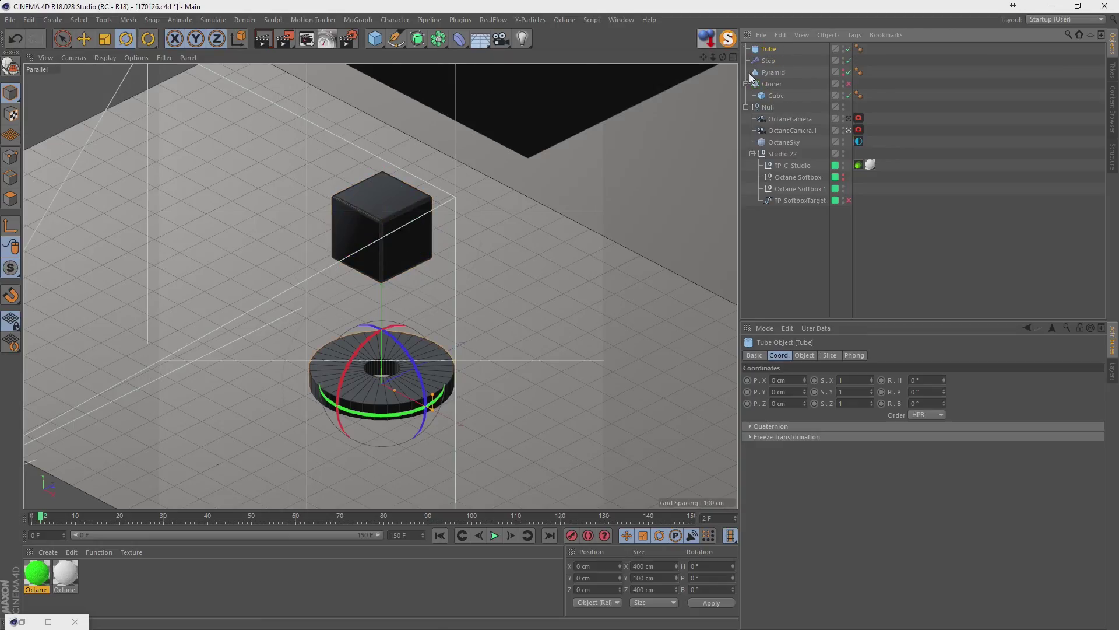
Move the Tube up to Y 500 cm in the Front view, then restore four views.
middle_click(482, 301)
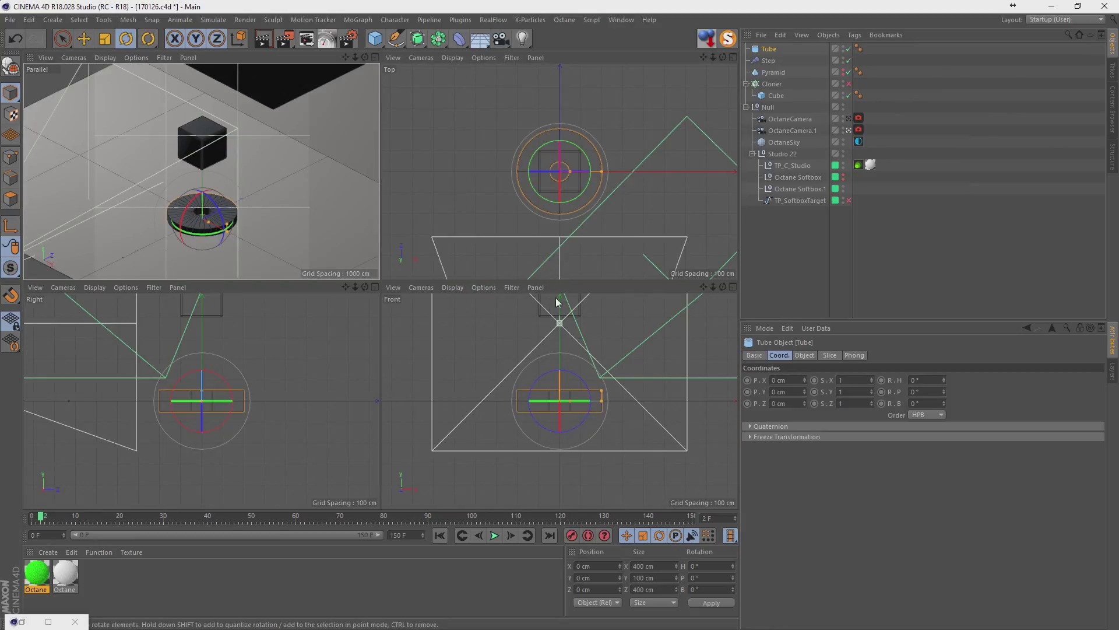
middle_click(558, 321)
middle_click_drag(492, 219, 474, 330, "alt")
key("e")
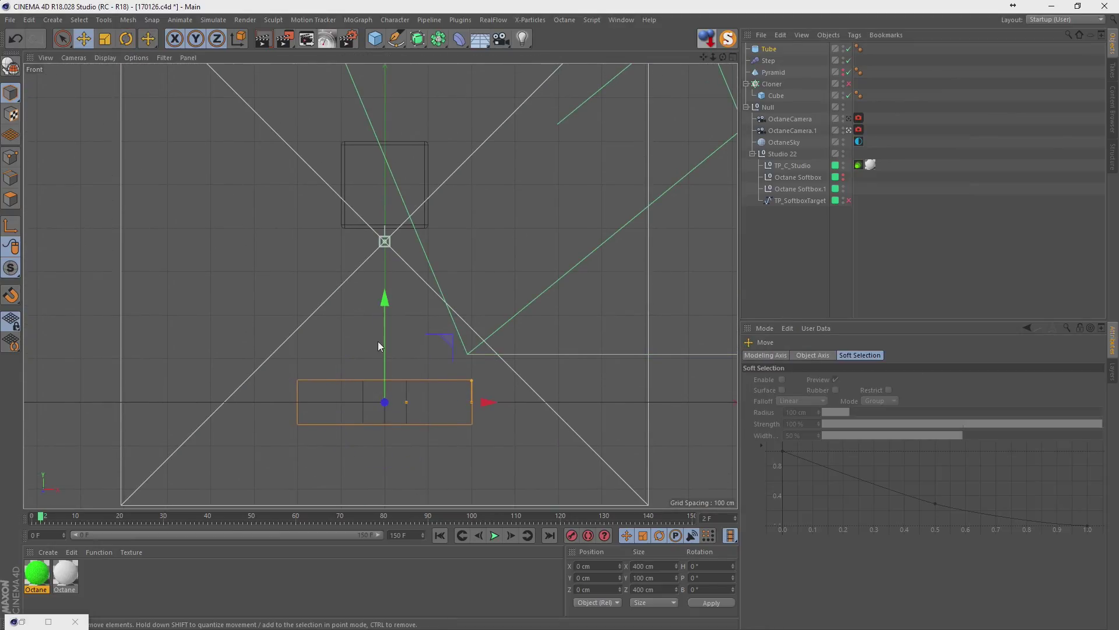
left_click_drag(378, 346, 415, 124)
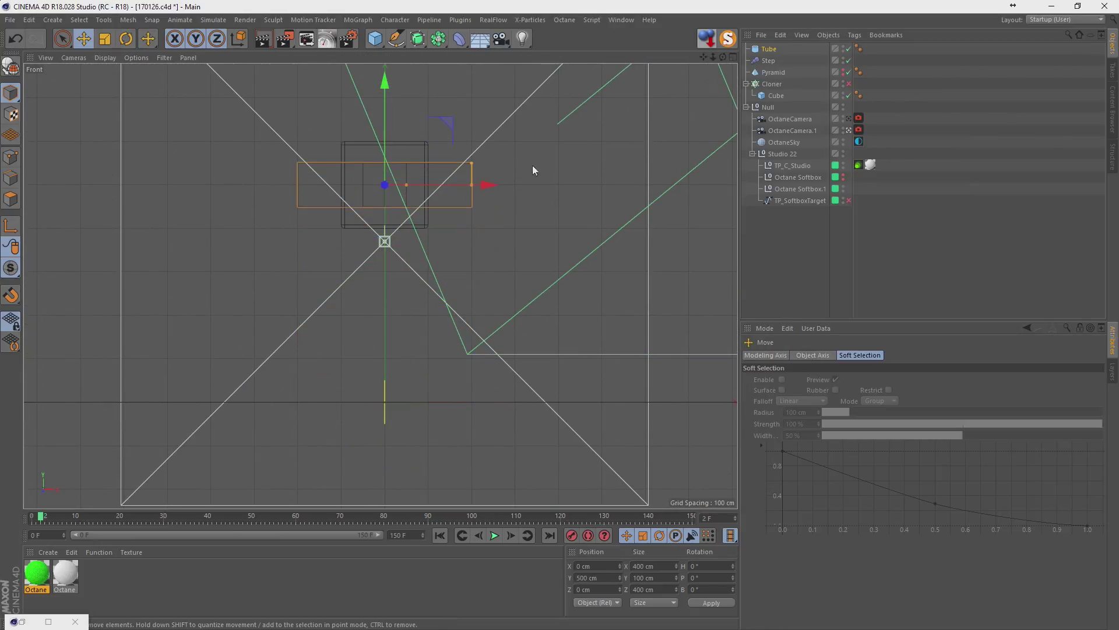
middle_click(502, 199)
middle_click(569, 172)
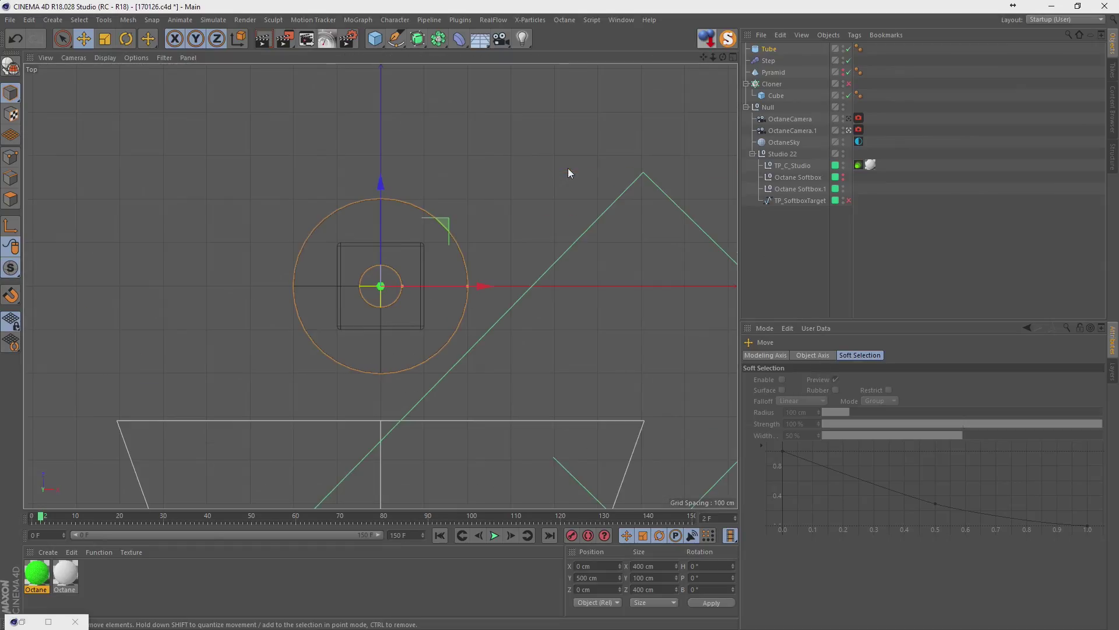
left_click(771, 48)
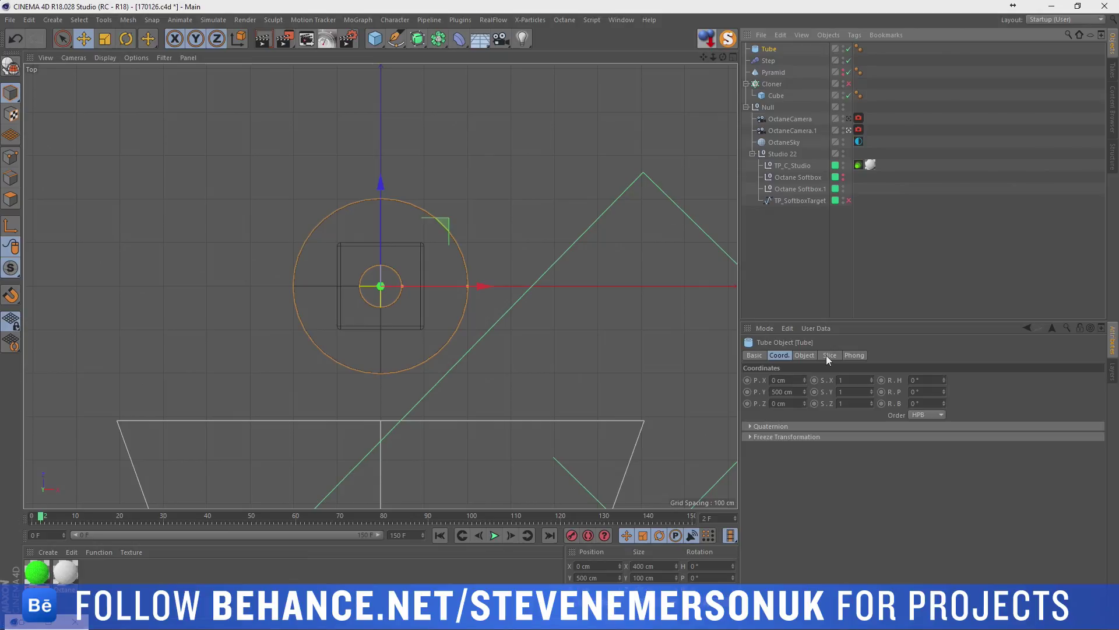
middle_click(536, 361)
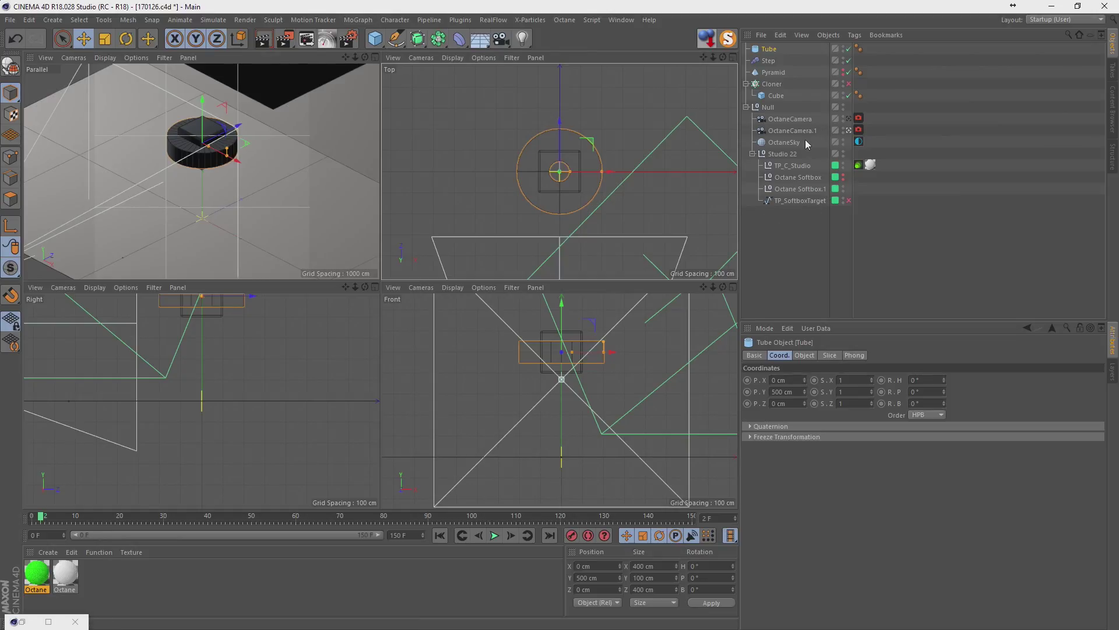
Give the Tube 4 rotation segments and a 45° heading rotation.
left_click(805, 356)
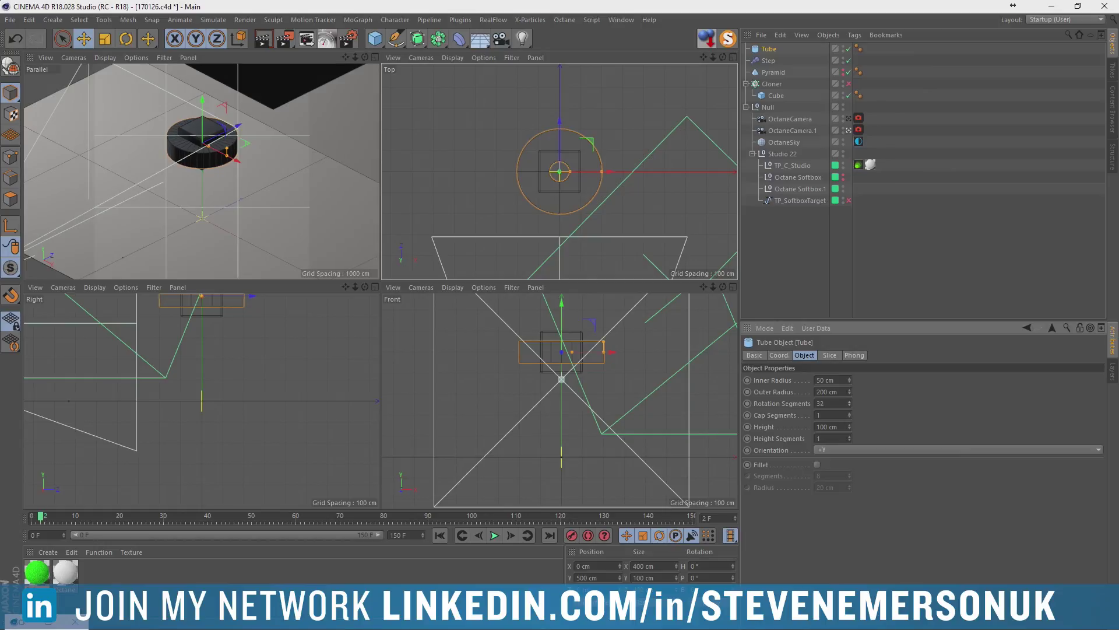
left_click_drag(850, 404, 850, 431)
left_click(850, 401)
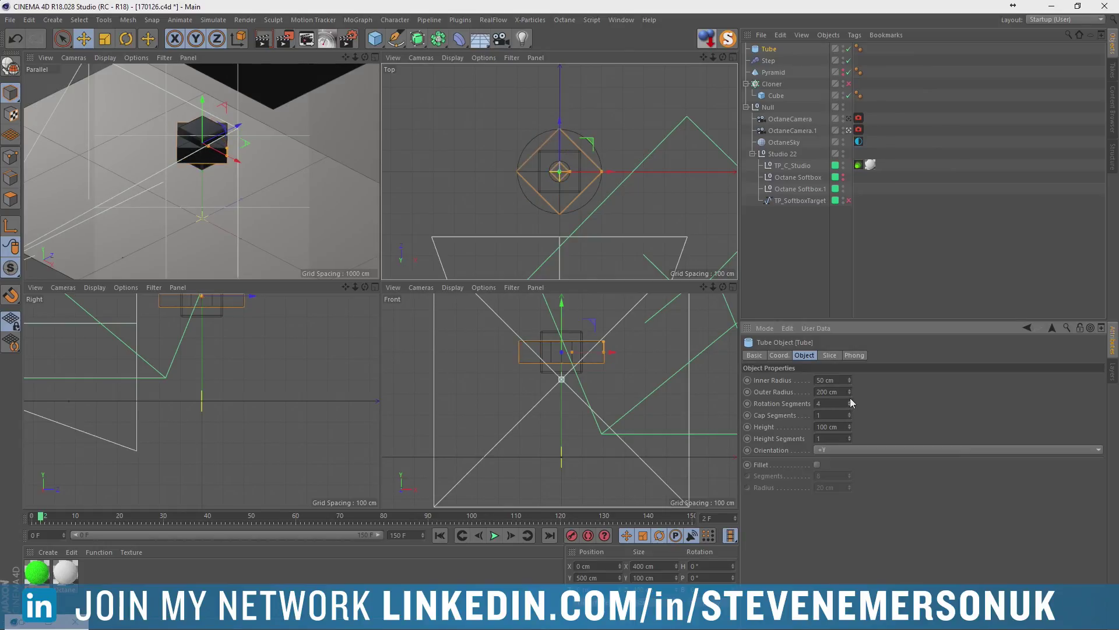
scroll(564, 166, "up", 3)
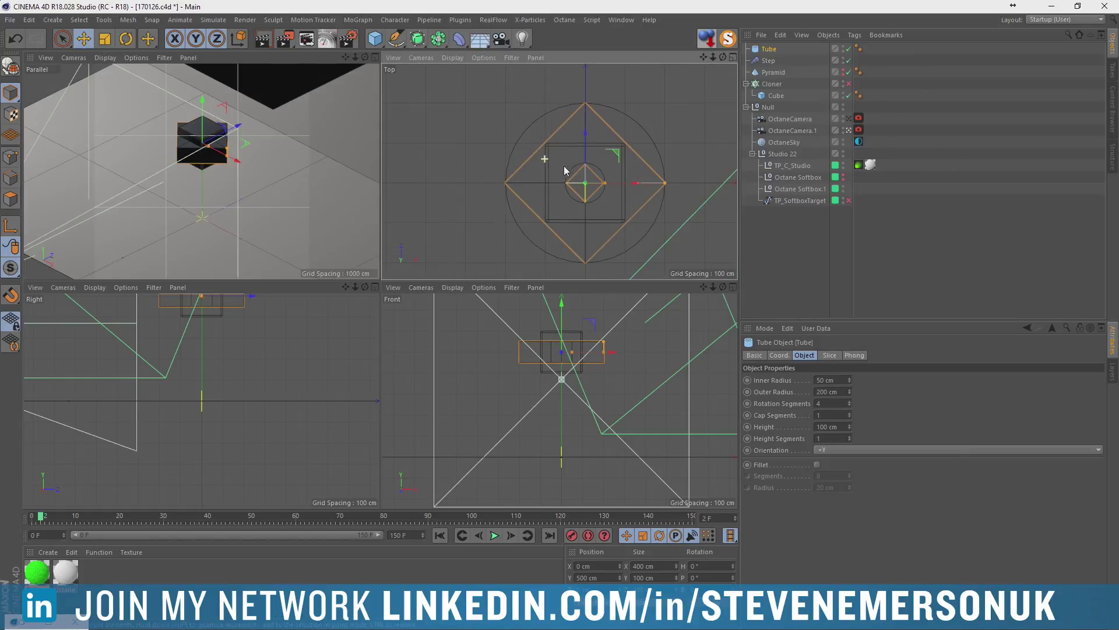
scroll(636, 197, "up", 3)
left_click(778, 355)
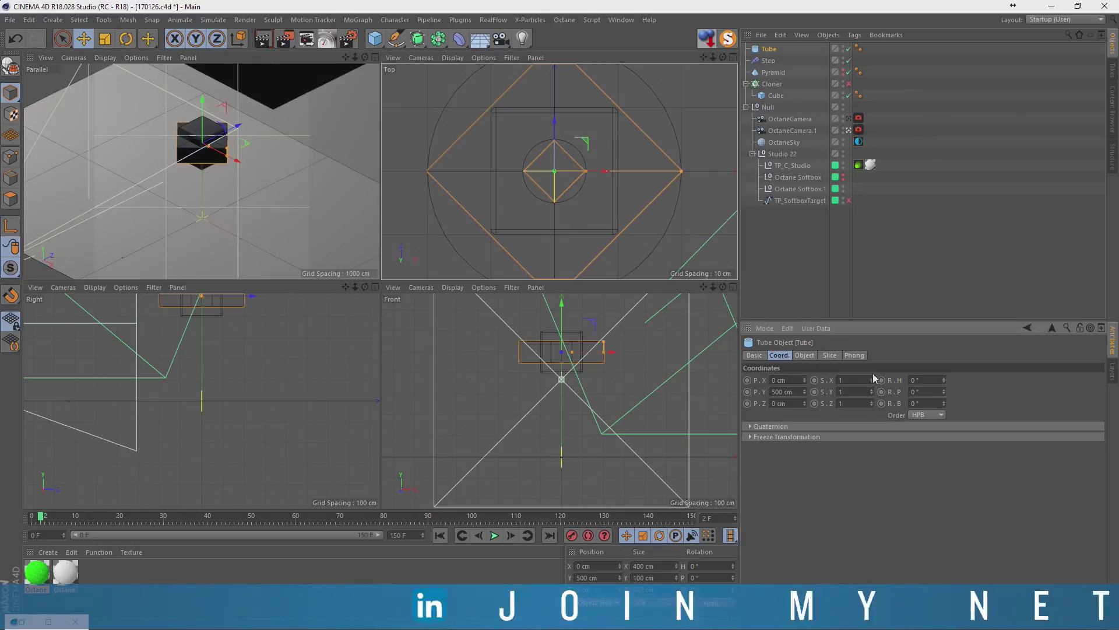
left_click(927, 380)
type("4")
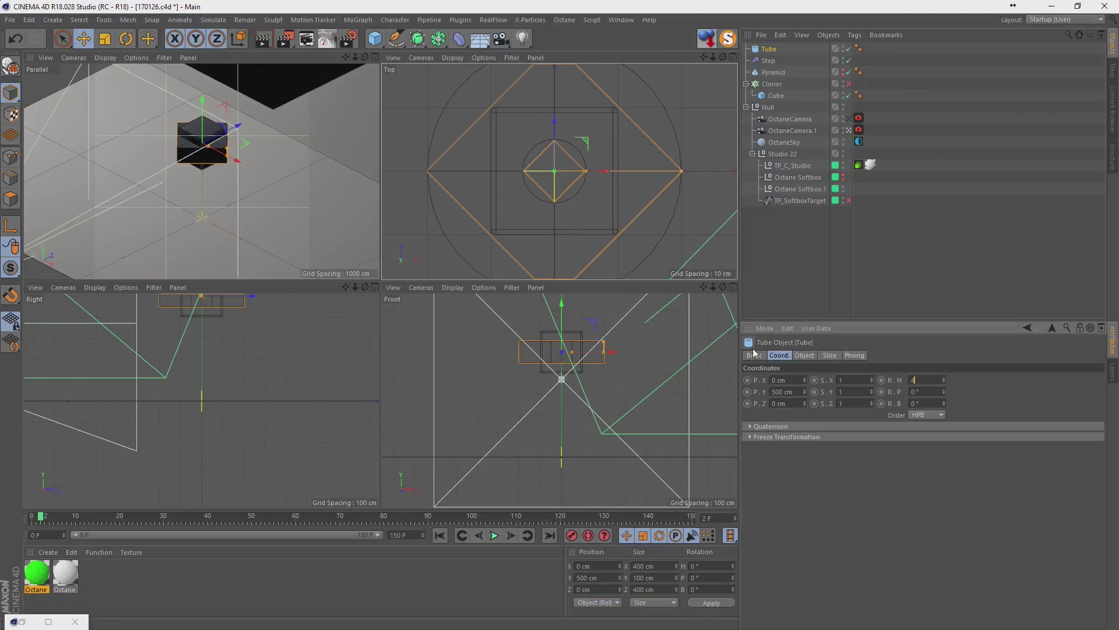
type("5")
key("Return")
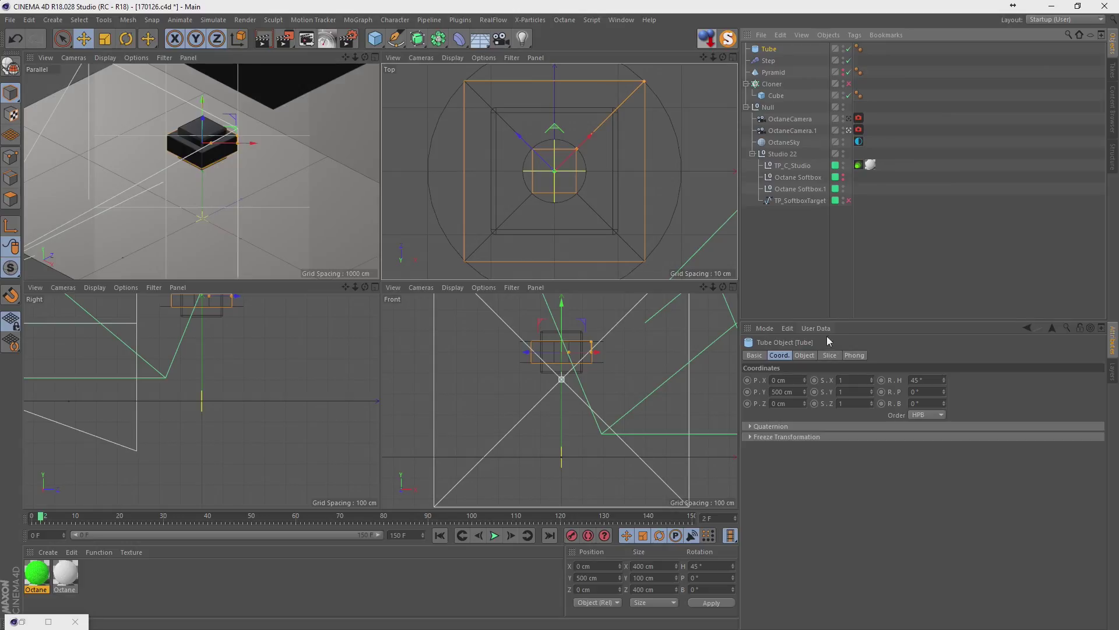
Set the Tube's inner radius to 150 cm and outer radius to 170 cm.
left_click(804, 355)
left_click_drag(850, 380, 908, 380)
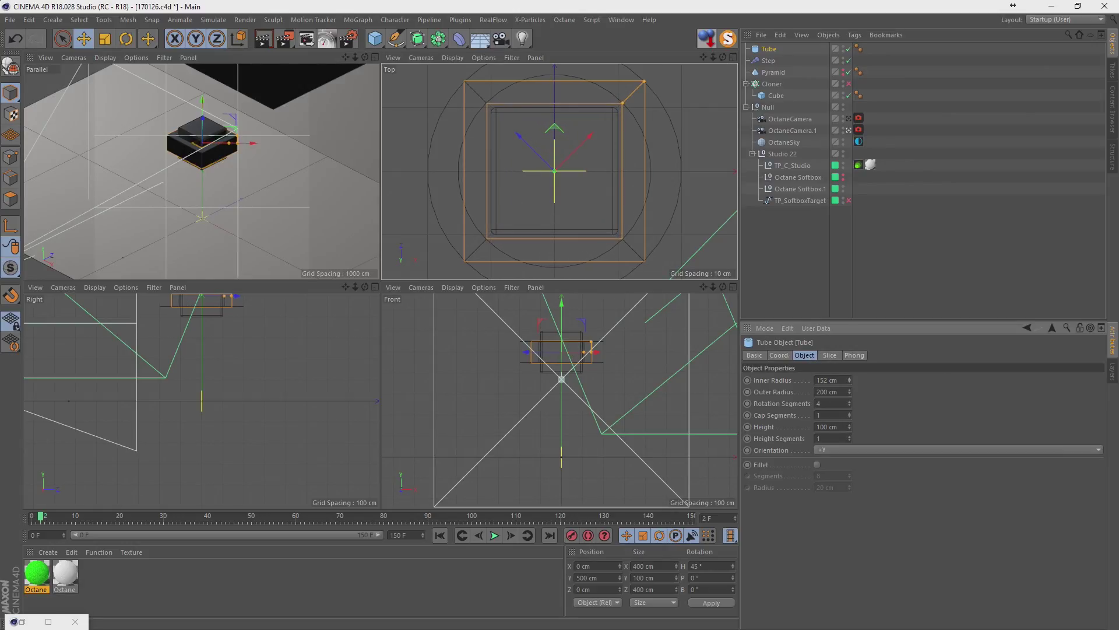
left_click_drag(908, 380, 910, 379)
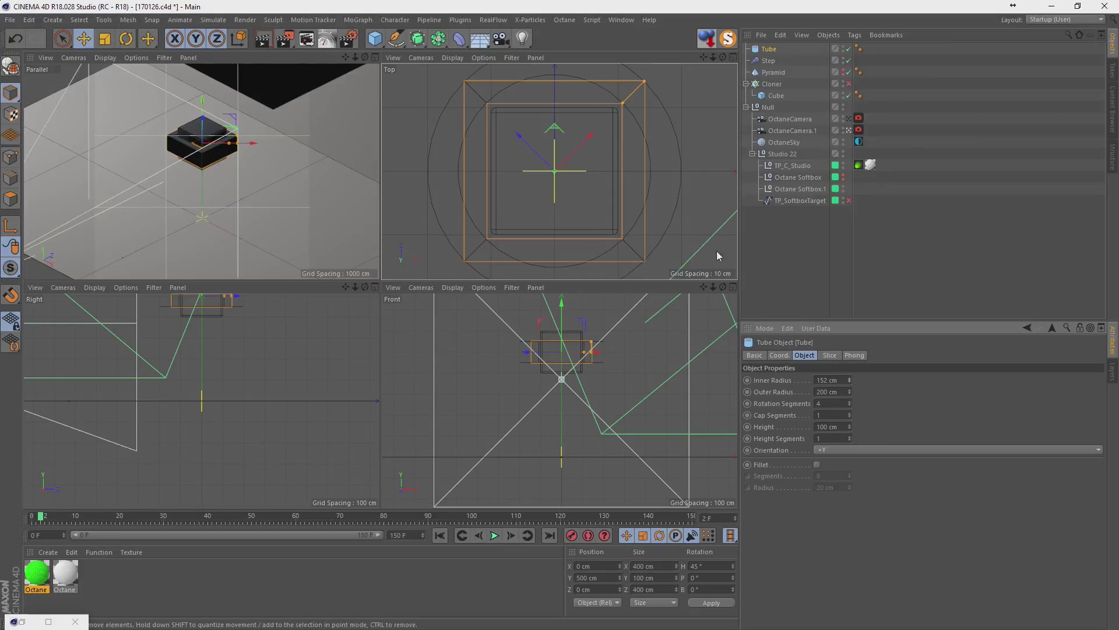
left_click(827, 380)
type("150")
key("Return")
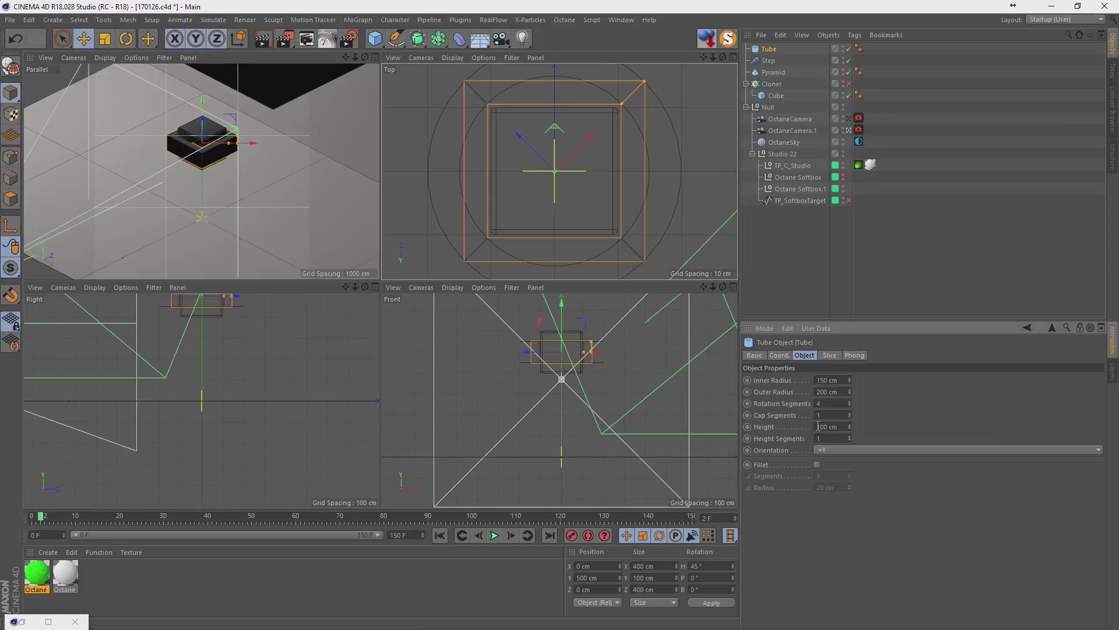
left_click_drag(849, 391, 849, 408)
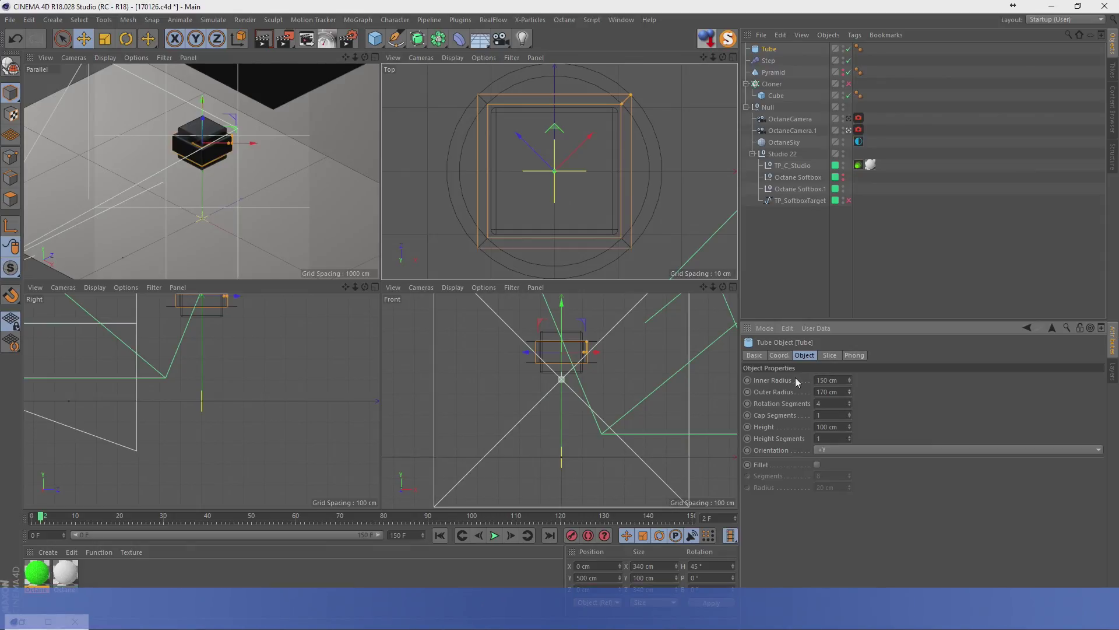
middle_click(245, 145)
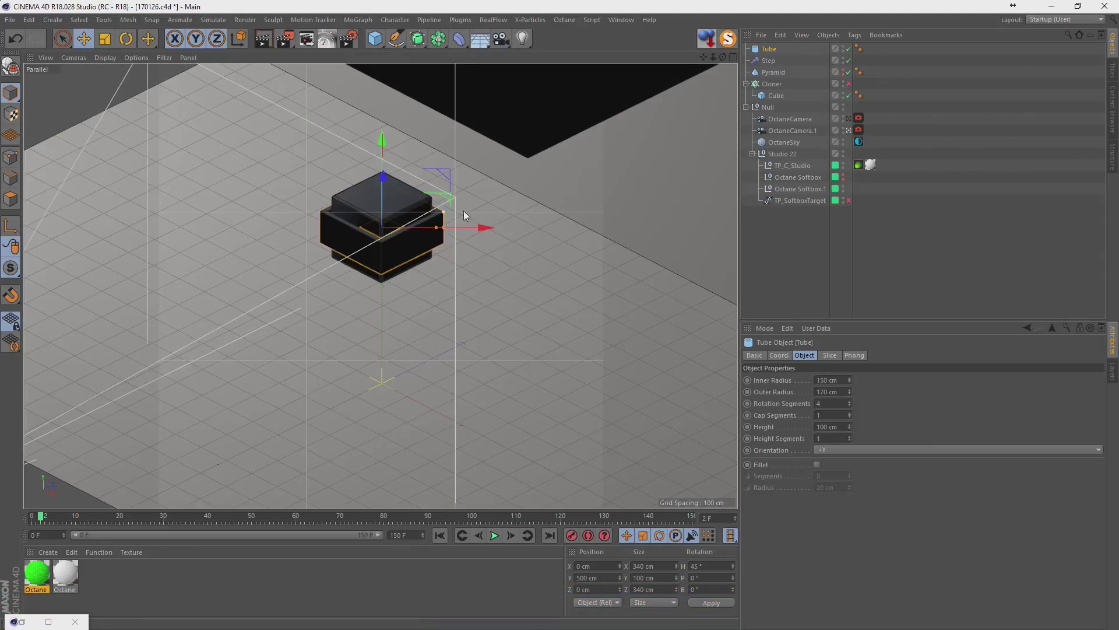
Set the Tube height to 30 cm, place it under the Cloner after Cube, and re-enable the Cloner.
left_click_drag(849, 427, 816, 431)
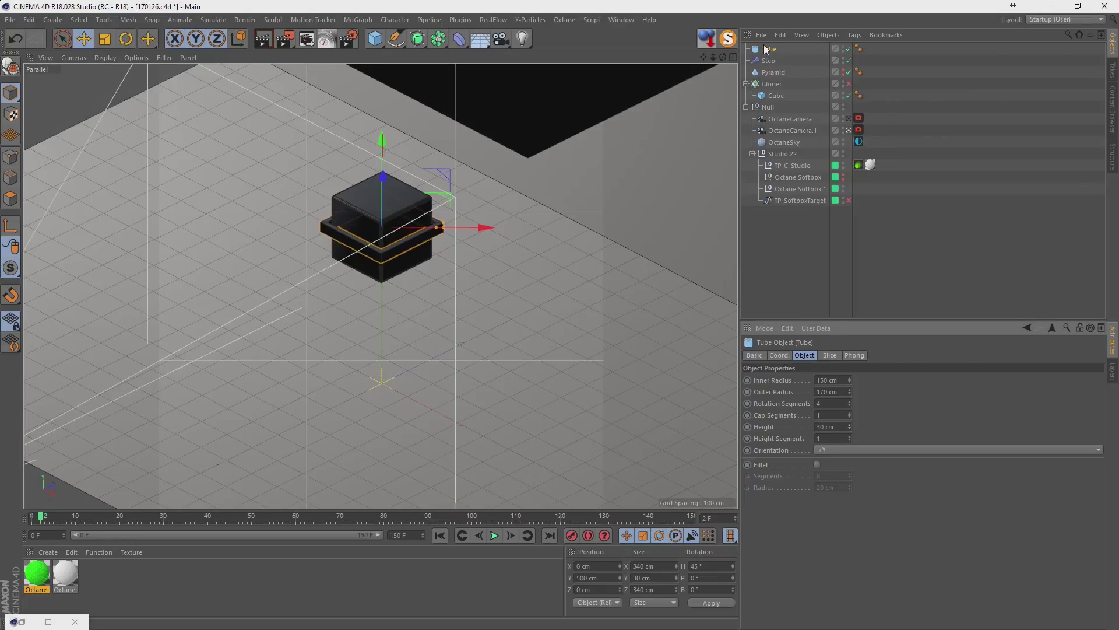
left_click_drag(775, 94, 774, 101)
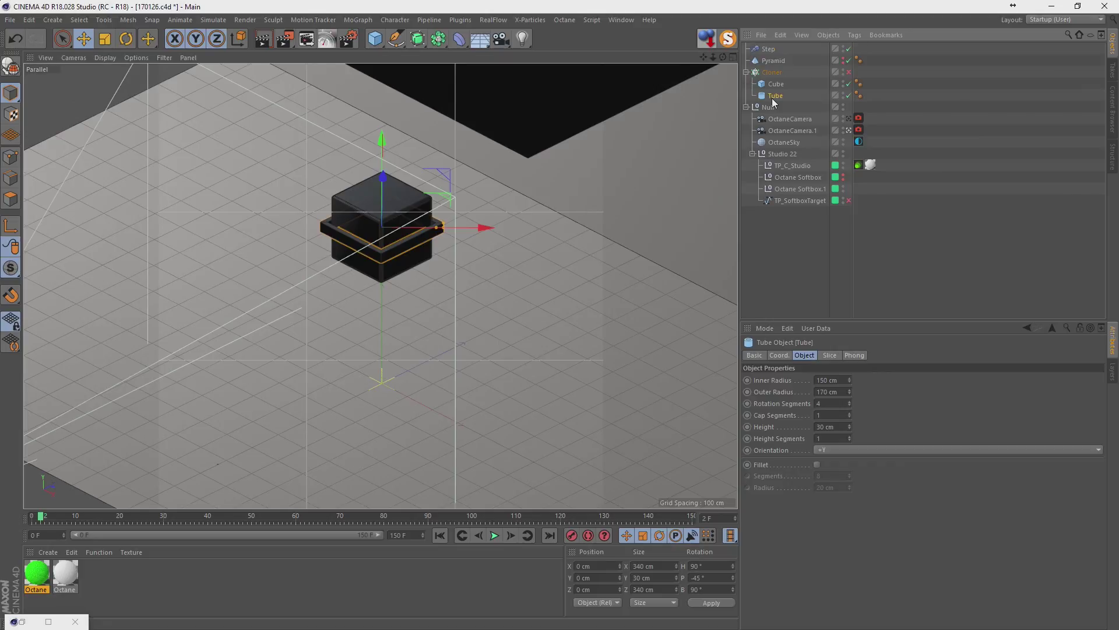
left_click(849, 72)
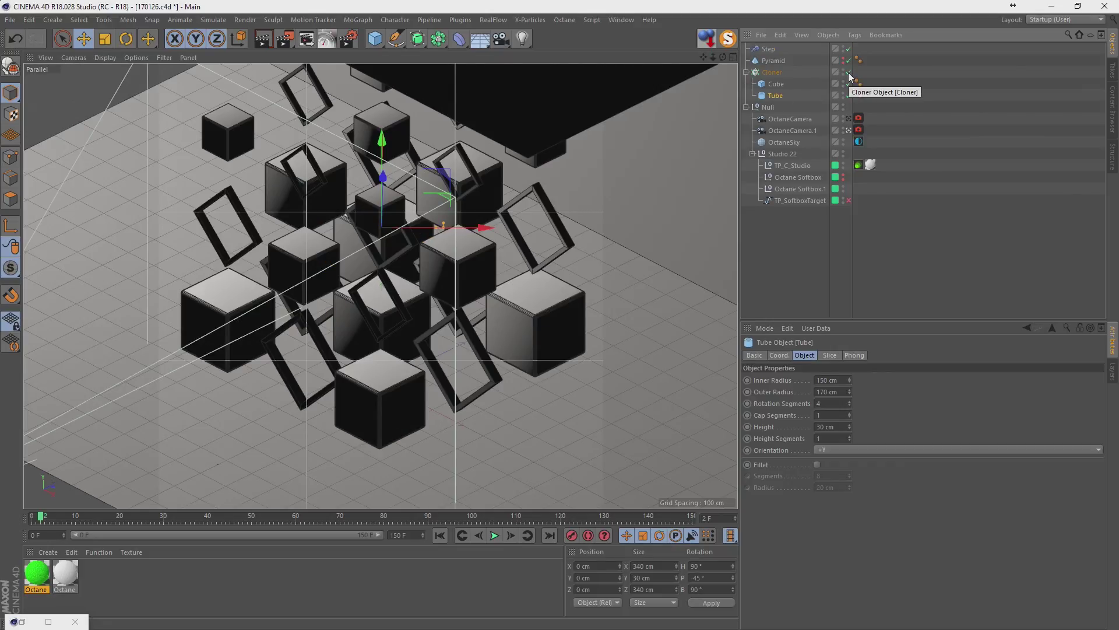
Try grouping Cube and Tube in a null, undo it, and switch to the OctaneRender (User) layout.
left_click(776, 85, "ctrl")
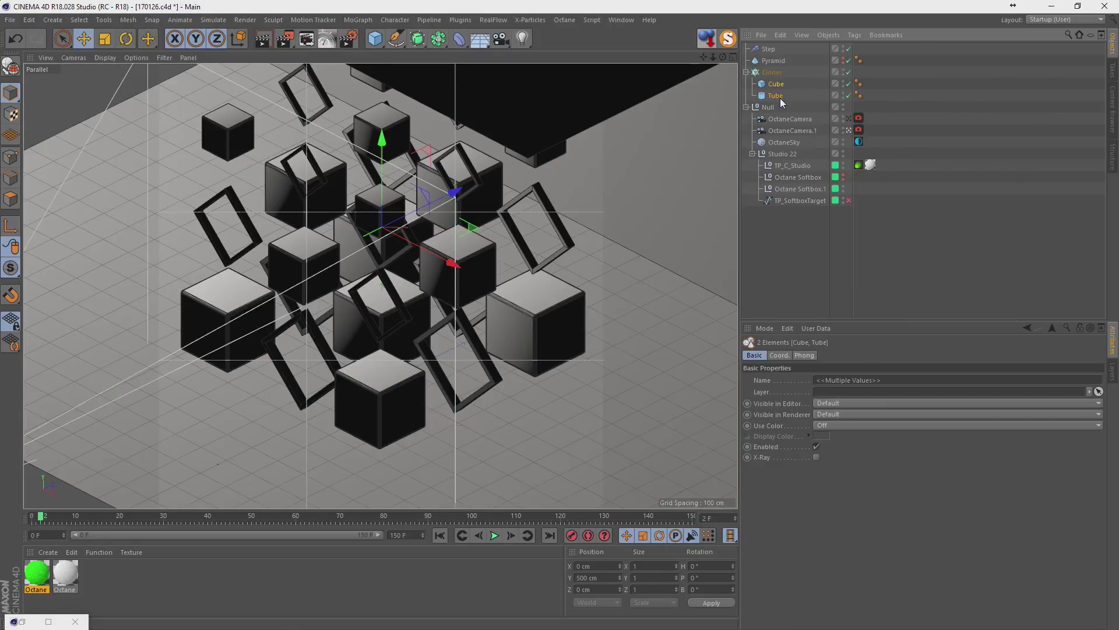
key("alt+g")
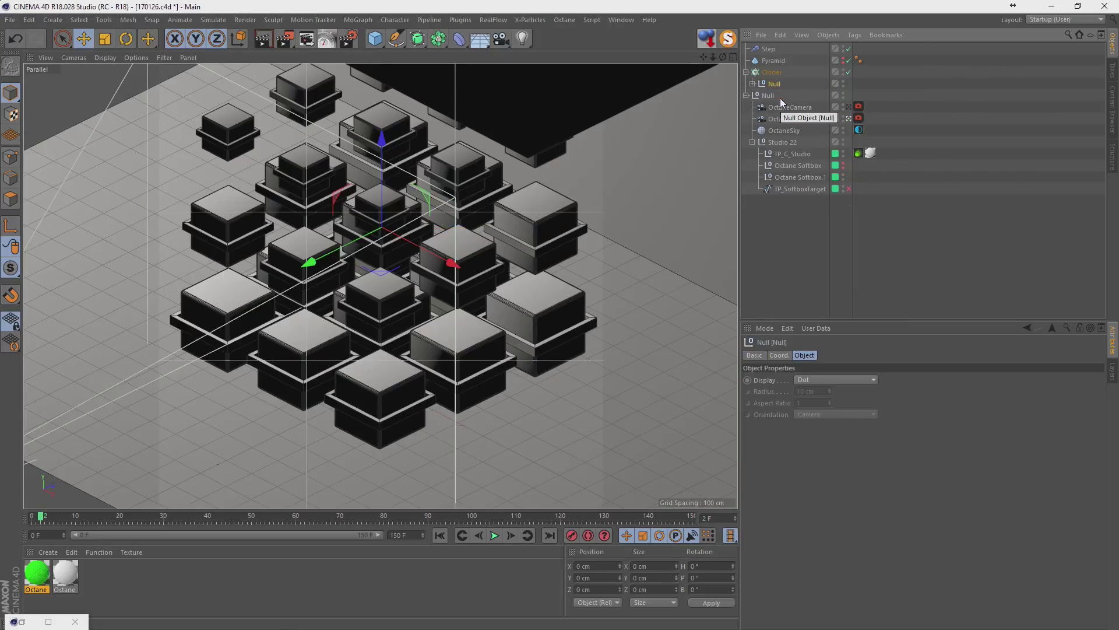
key("ctrl+z")
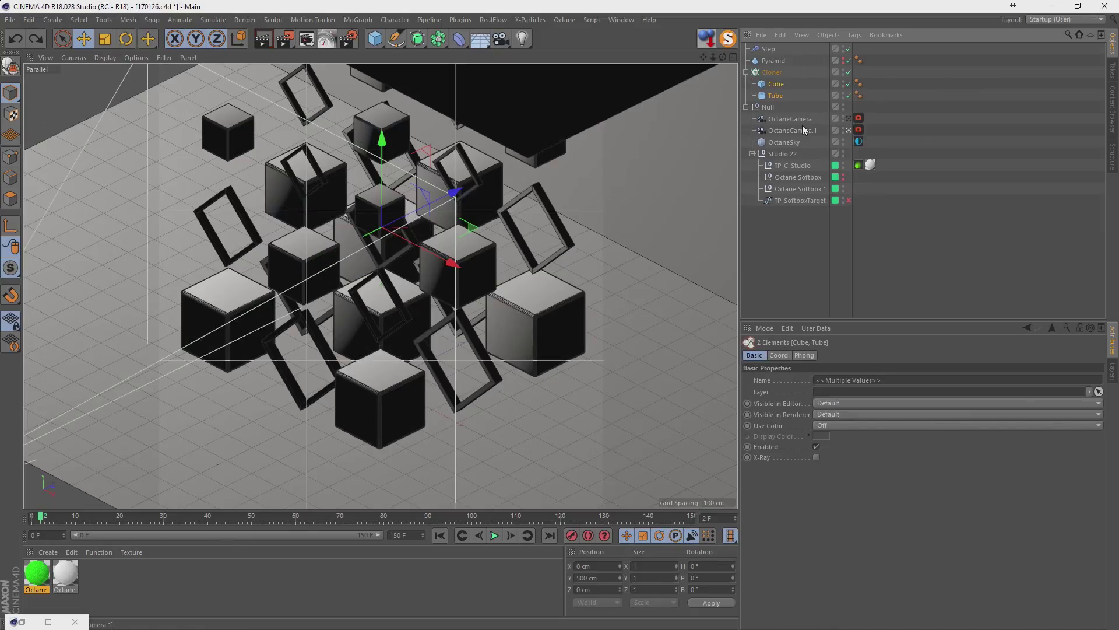
left_click(1049, 20)
left_click(1059, 90)
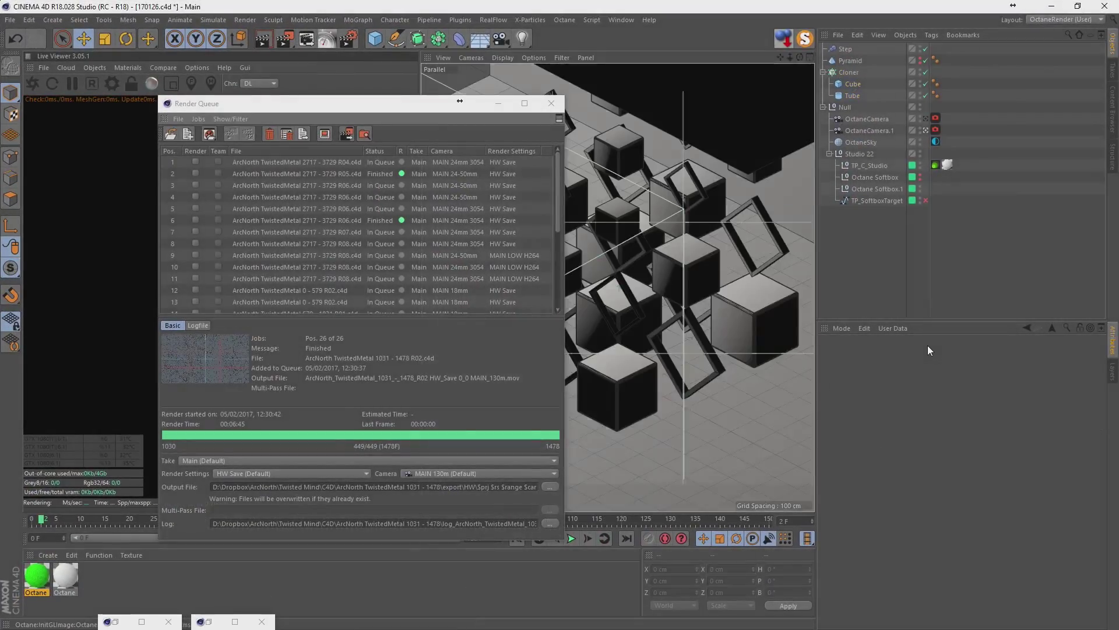
Close the Render Queue, select TP_C_Studio in Studio 22, and start the Live Viewer render.
left_click(548, 104)
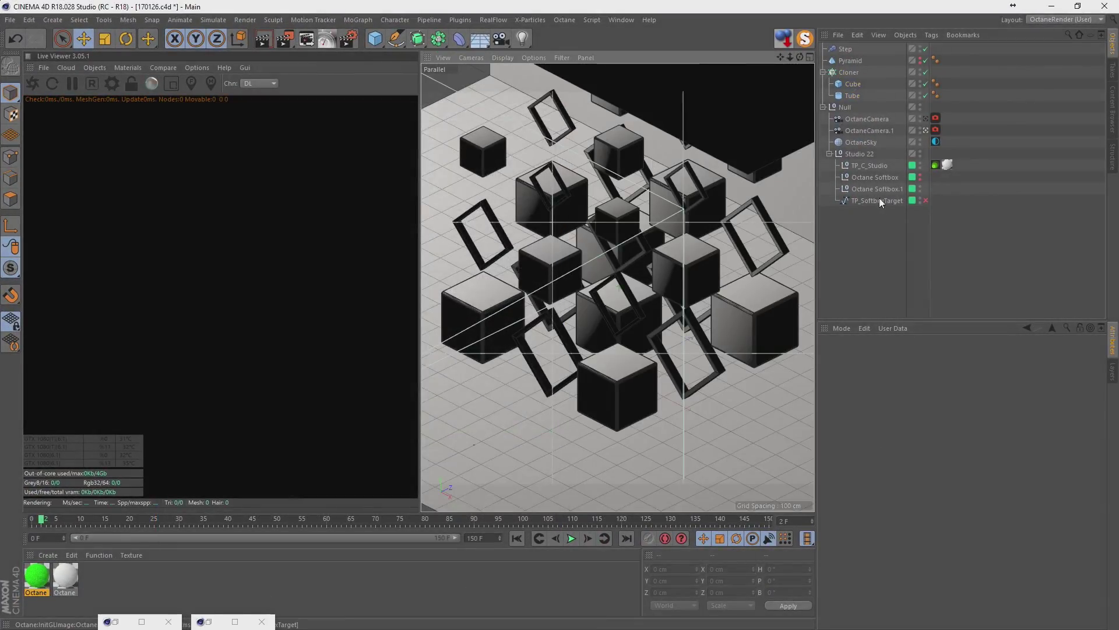
left_click(860, 154)
left_click(870, 165)
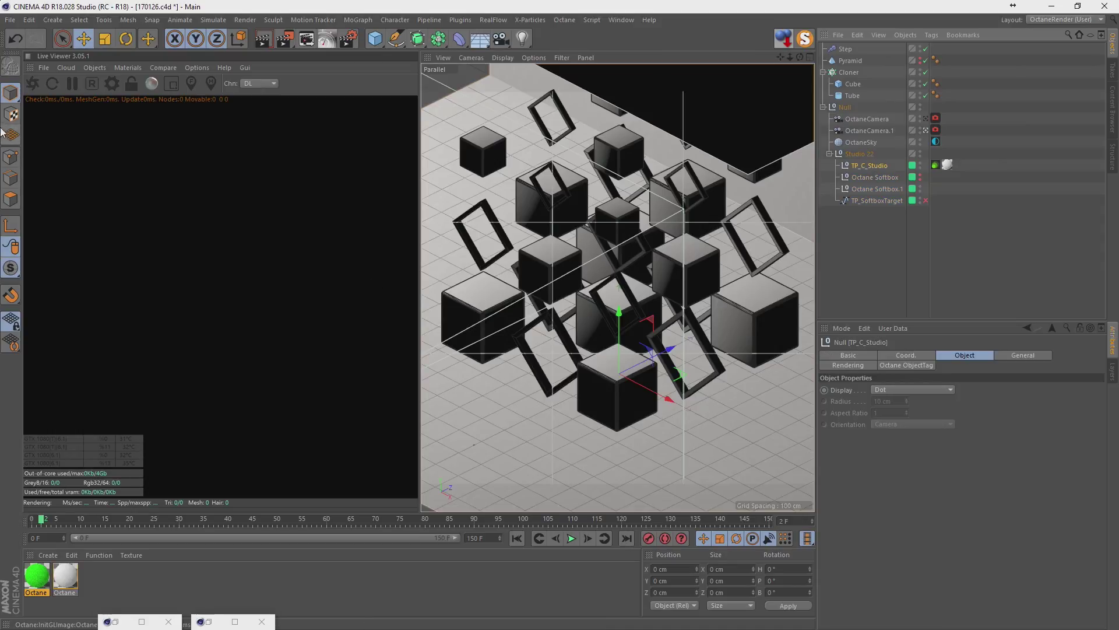
left_click(32, 85)
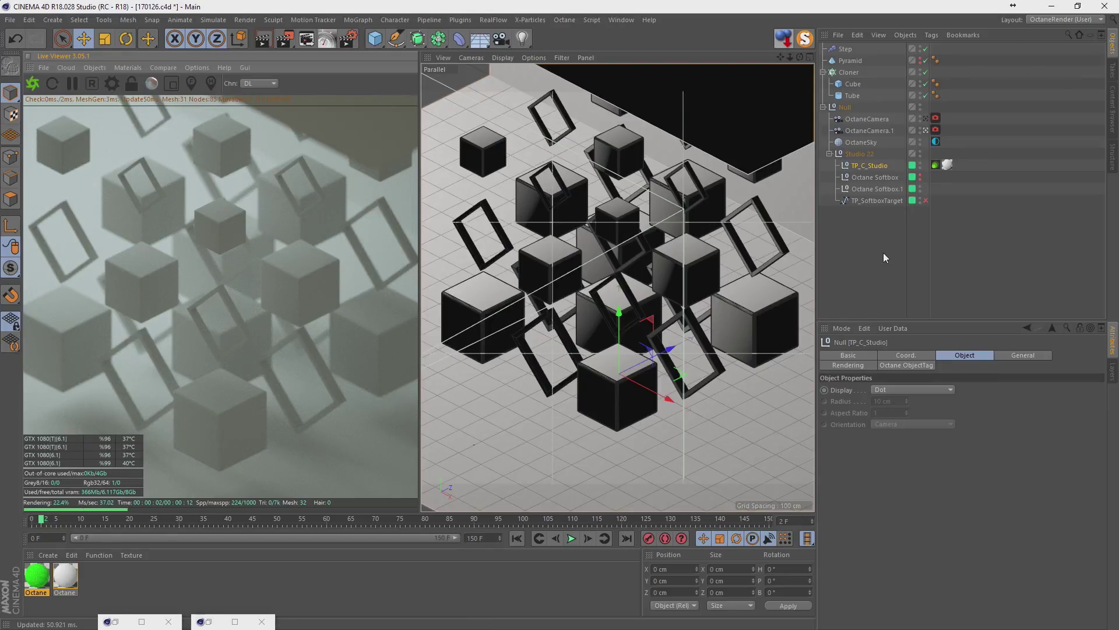
Inspect both Octane softbox lights and preview the view through OctaneCamera.1.
left_click(880, 188)
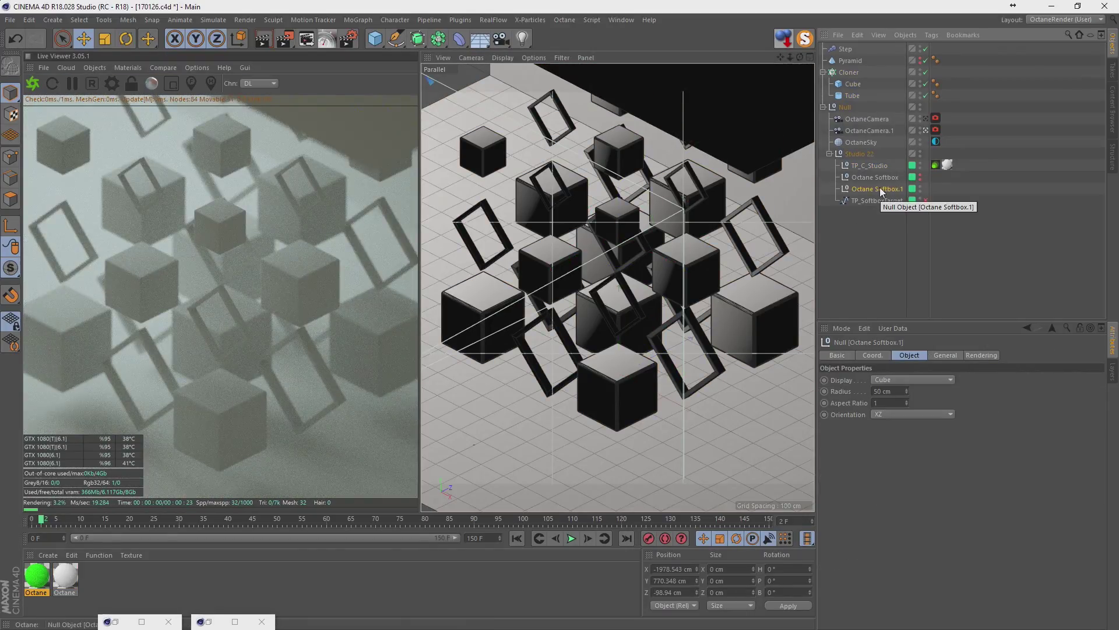
left_click(877, 175)
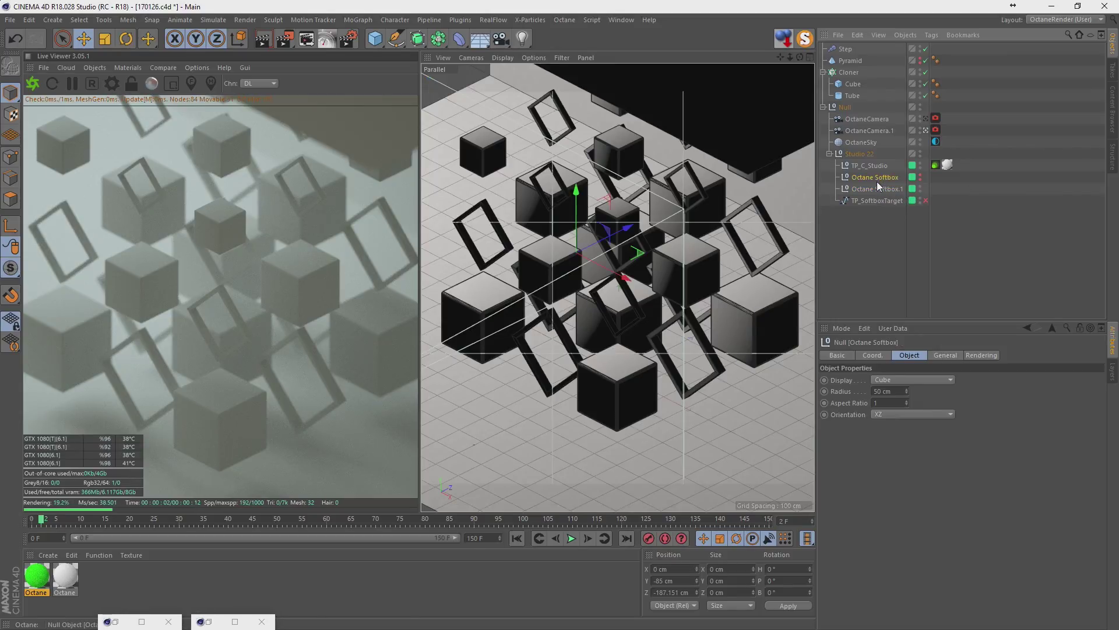
left_click(927, 130)
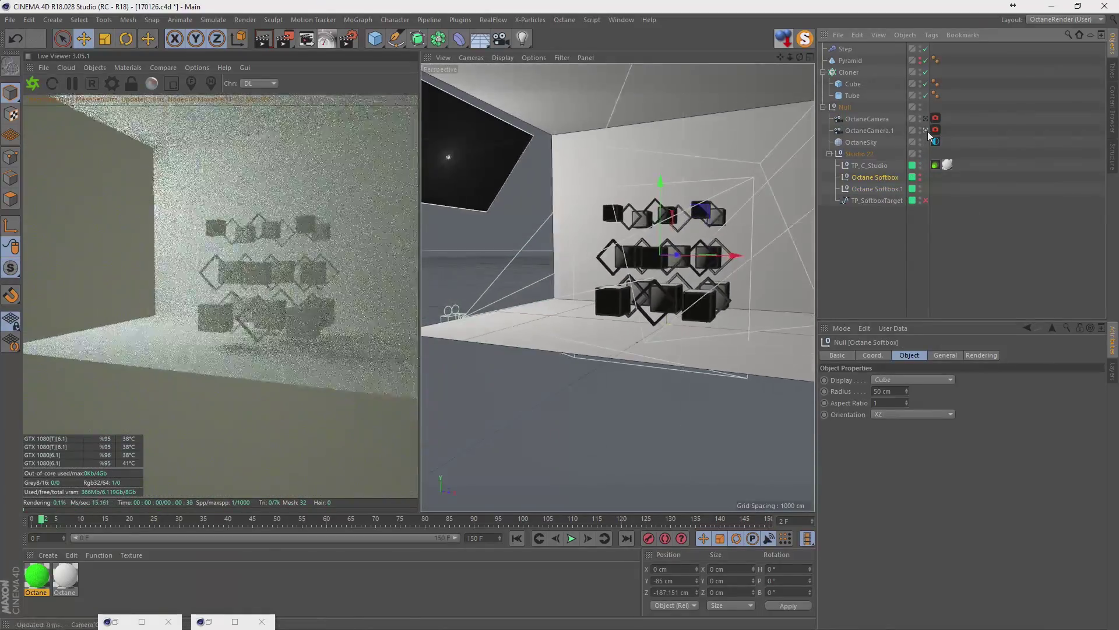
left_click(928, 131)
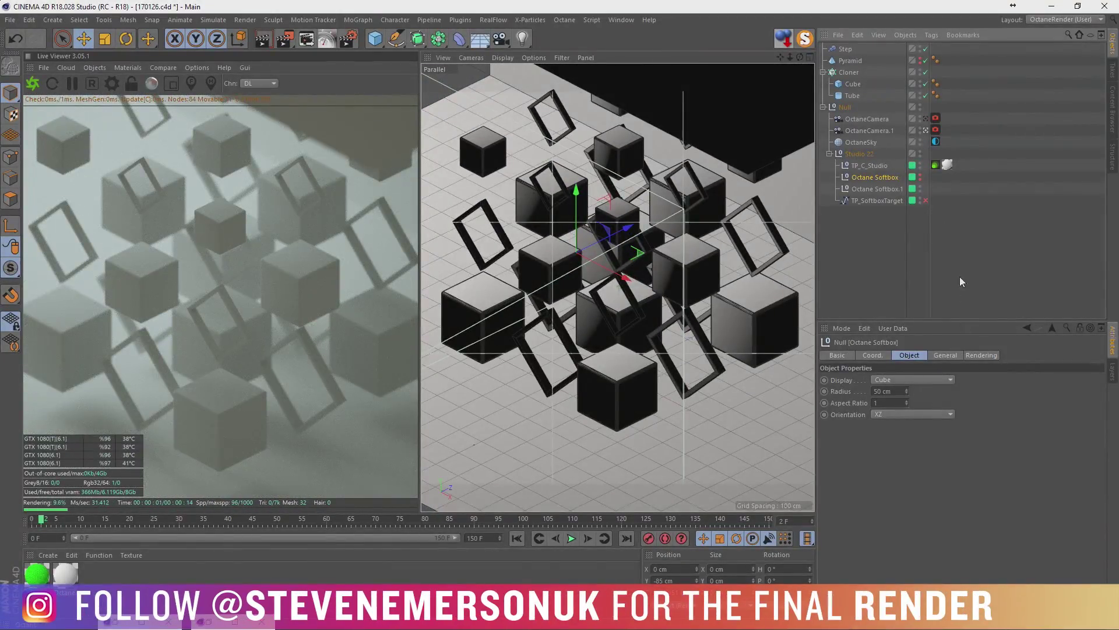
left_click(936, 237)
Scale the TP_C_Studio backdrop from 100% to 226% in its General settings.
left_click(869, 166)
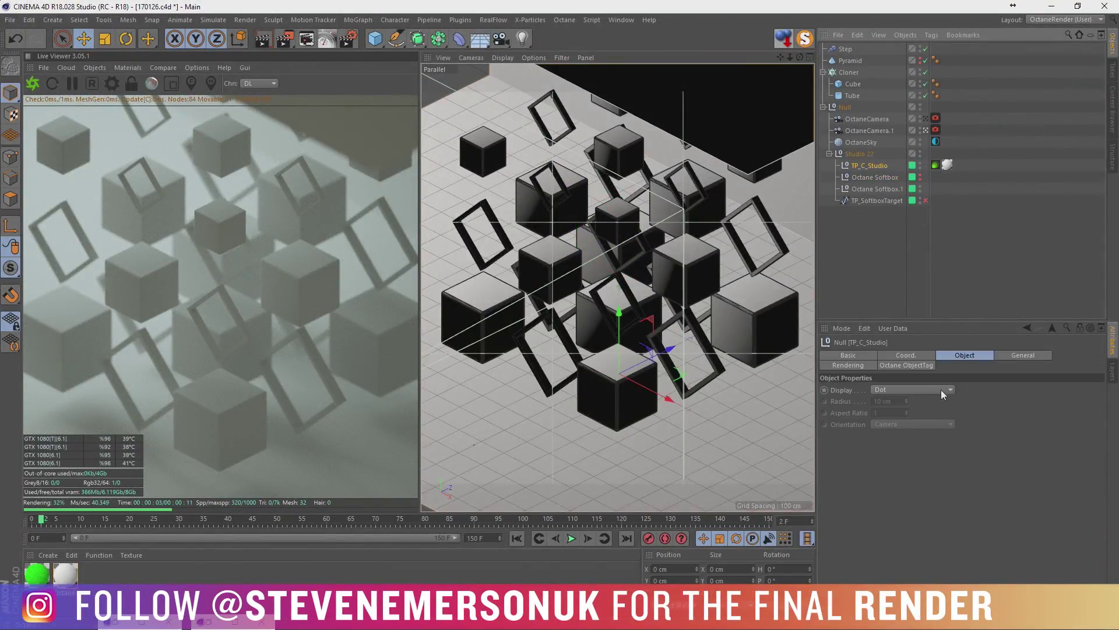
left_click(1023, 355)
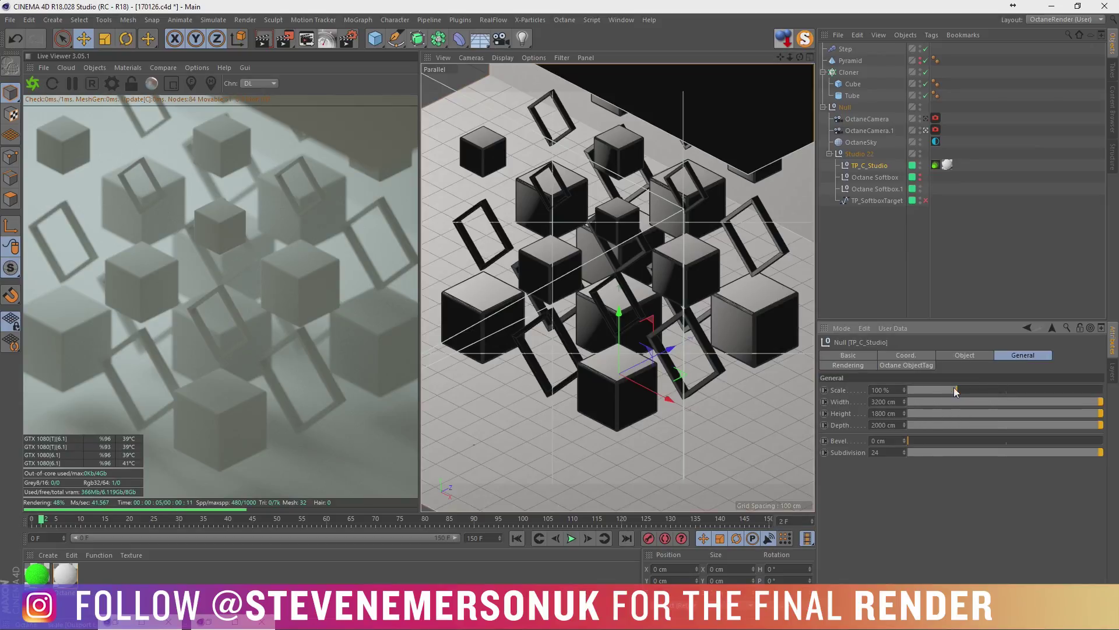
left_click_drag(956, 389, 1019, 391)
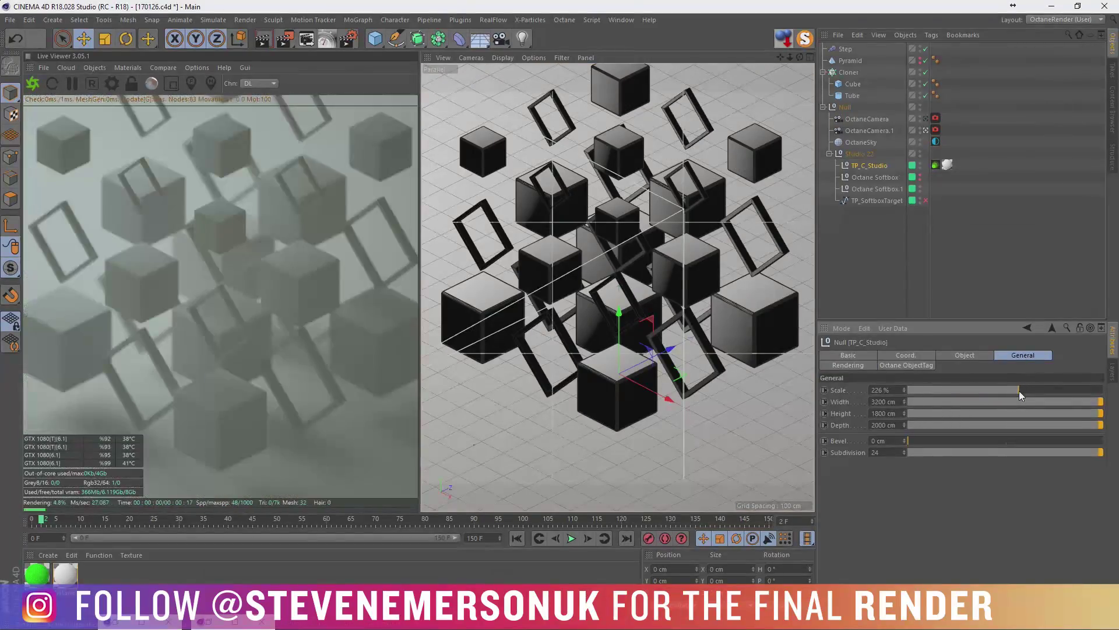
Move OctaneCamera.1 to P.Y 1666.939 and P.Z -770.076.
left_click(926, 254)
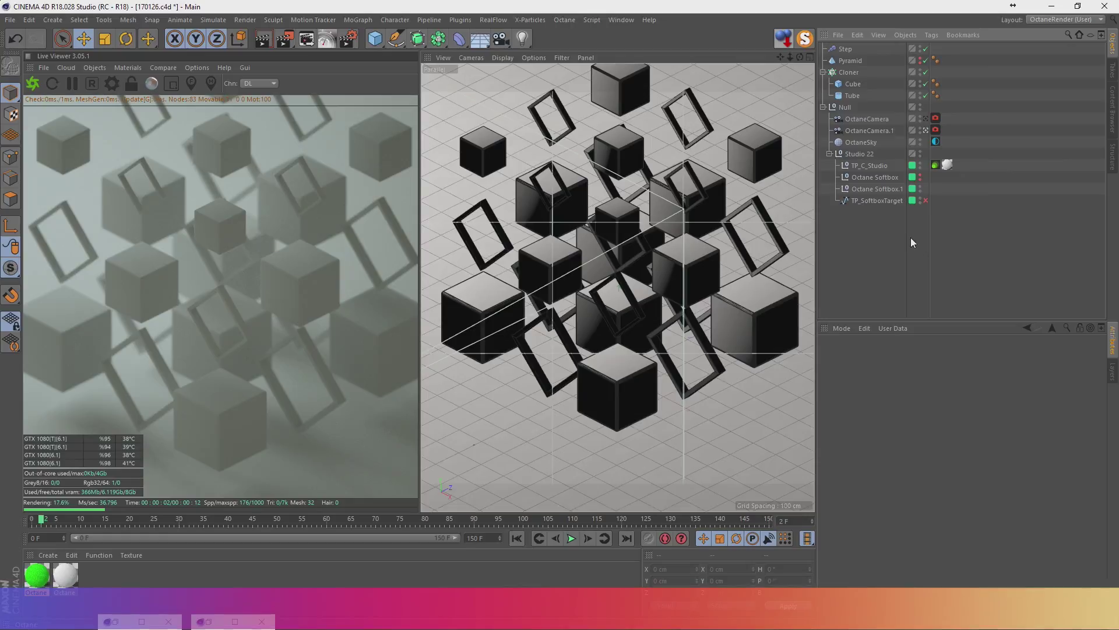
left_click(872, 130)
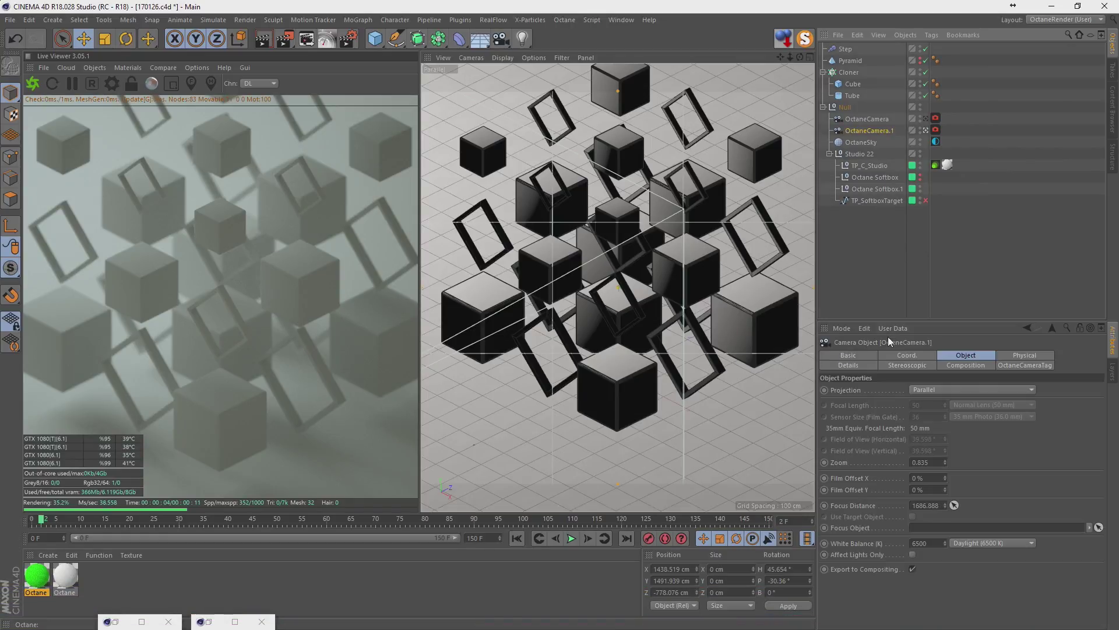
left_click(893, 353)
left_click_drag(882, 403, 882, 350)
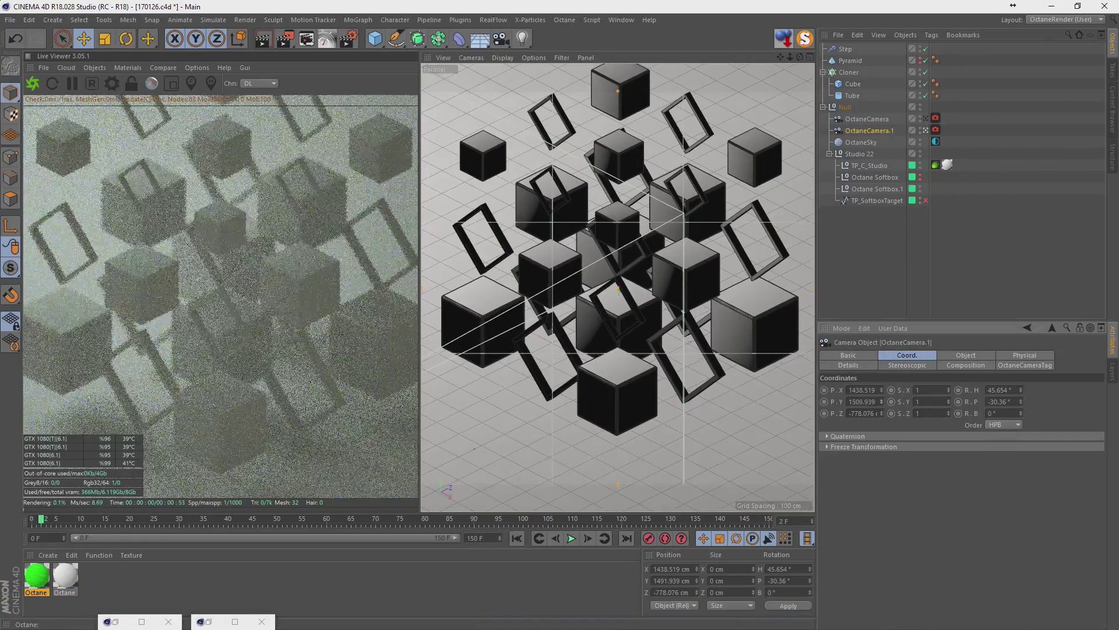
left_click_drag(883, 402, 882, 408)
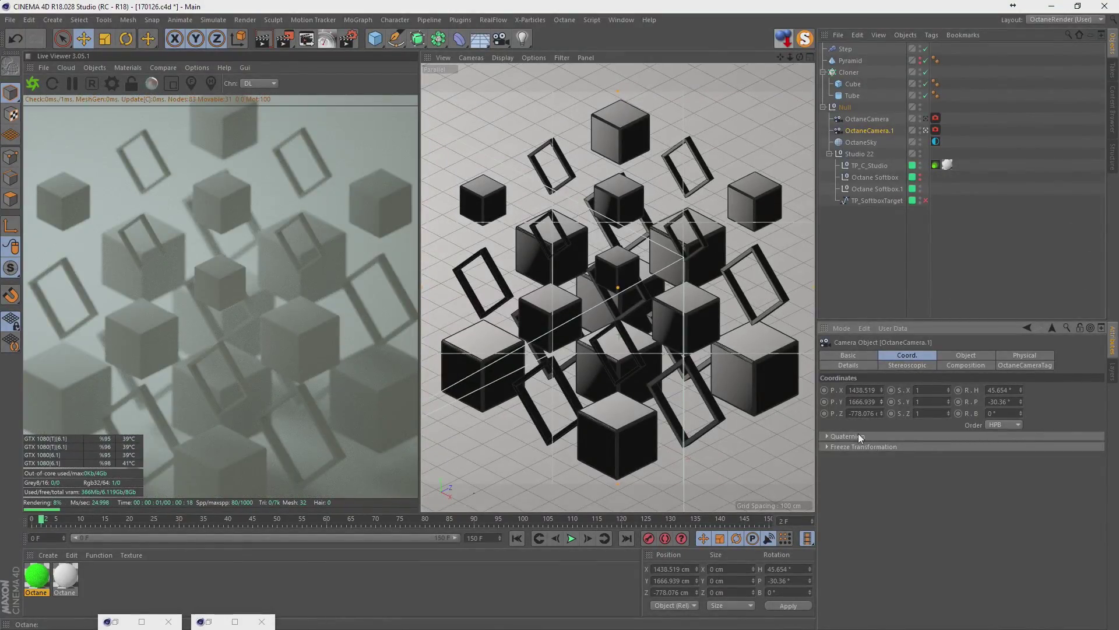
left_click_drag(881, 413, 882, 412)
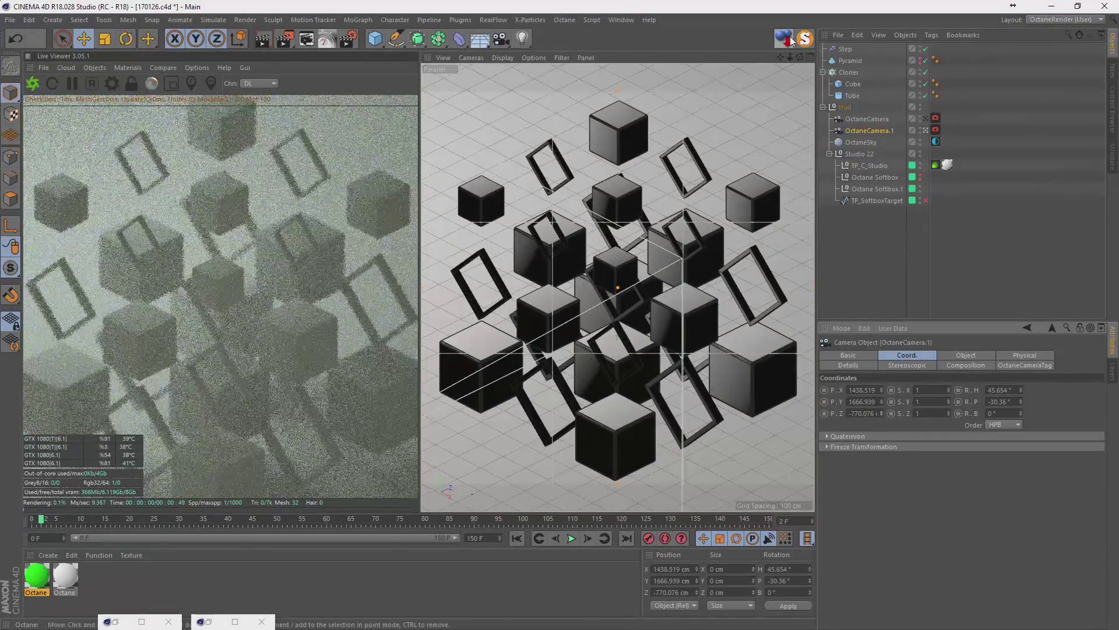
left_click_drag(882, 411, 881, 409)
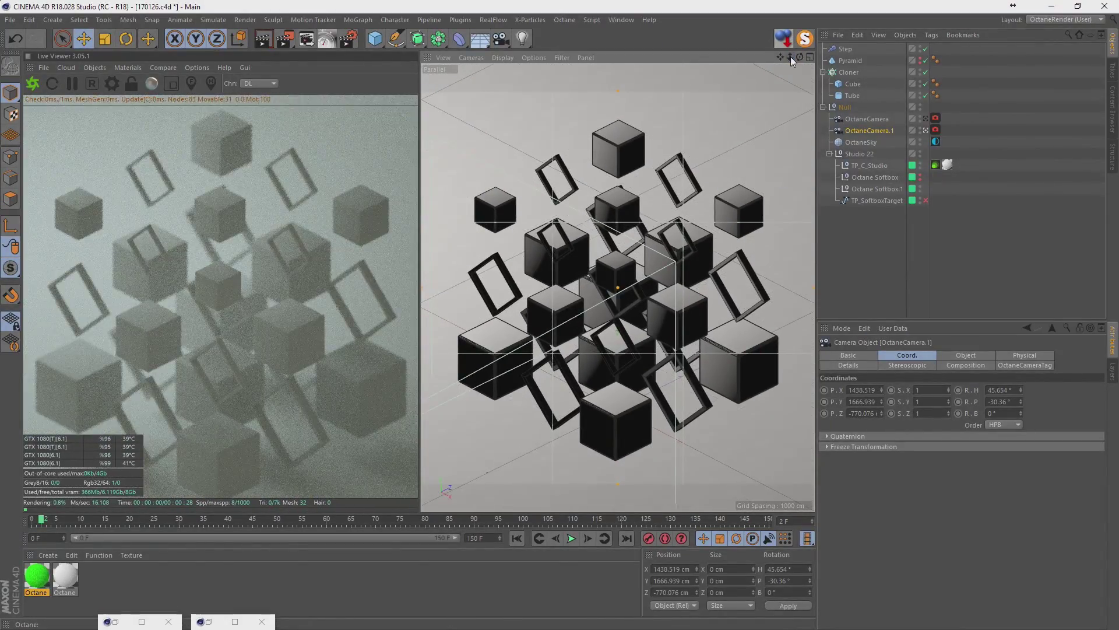
left_click(317, 185)
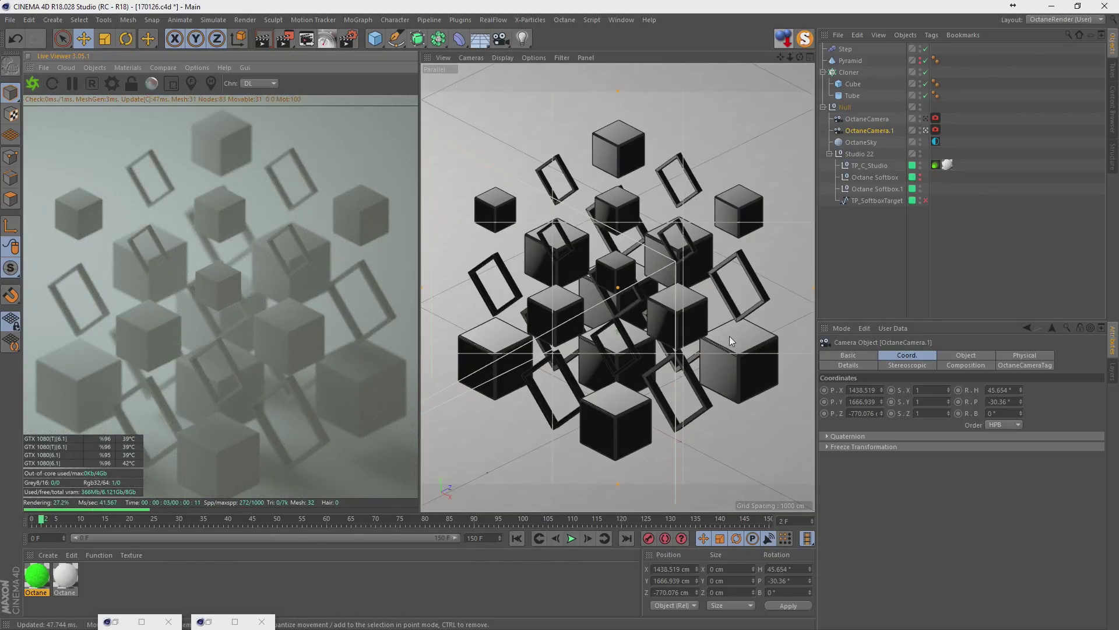
left_click(853, 95)
double_click(1012, 389)
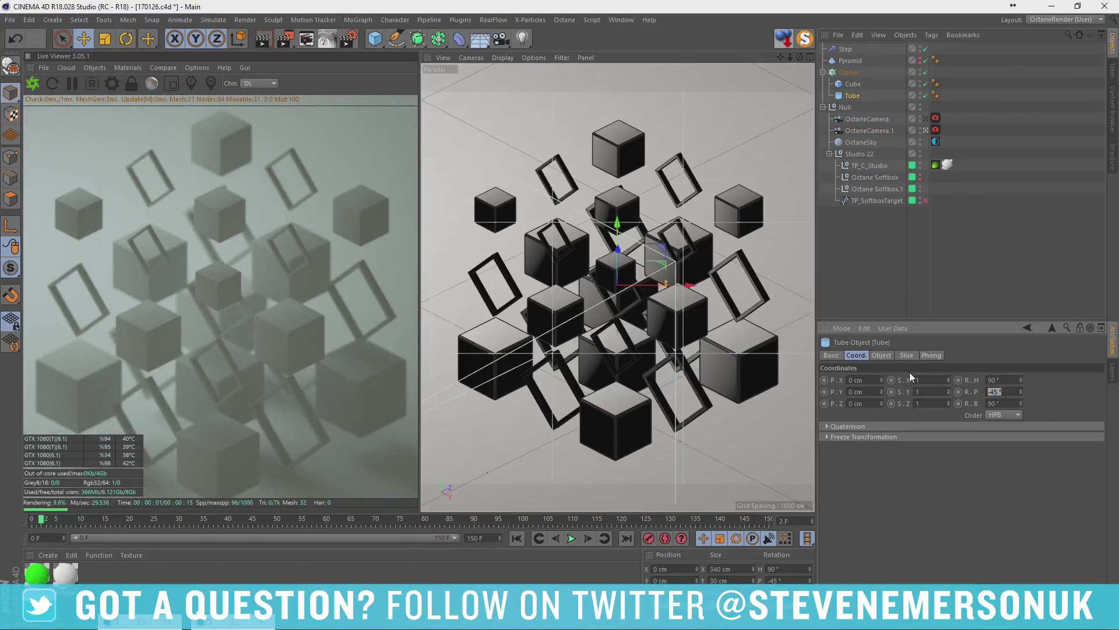
type("0")
key("Return")
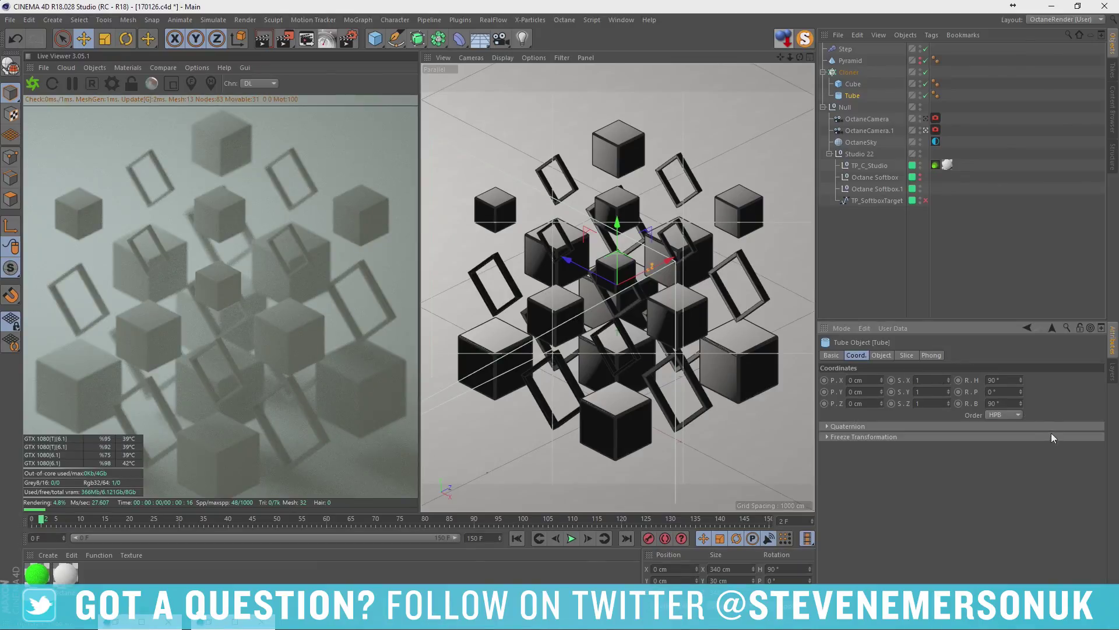
key("Tab")
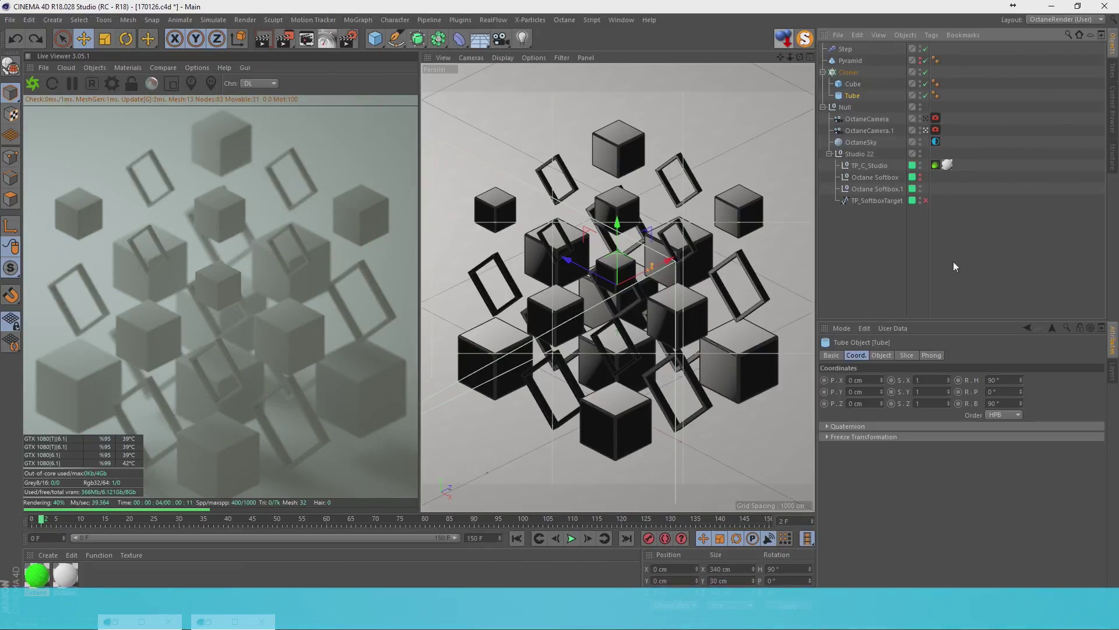
type("-45")
key("Return")
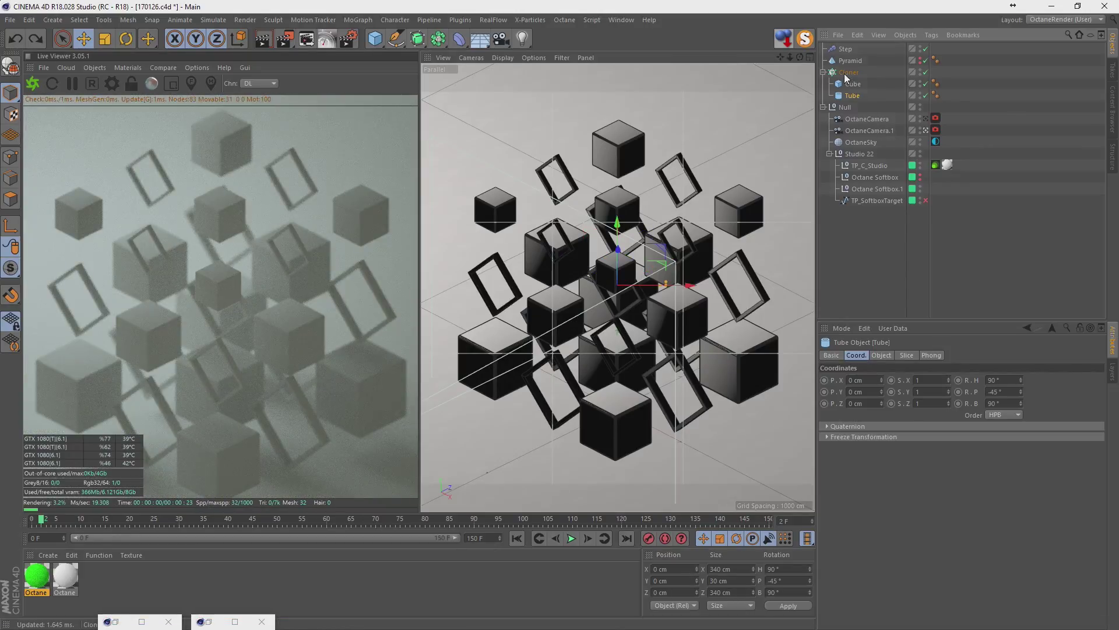
left_click(849, 73)
left_click(939, 354)
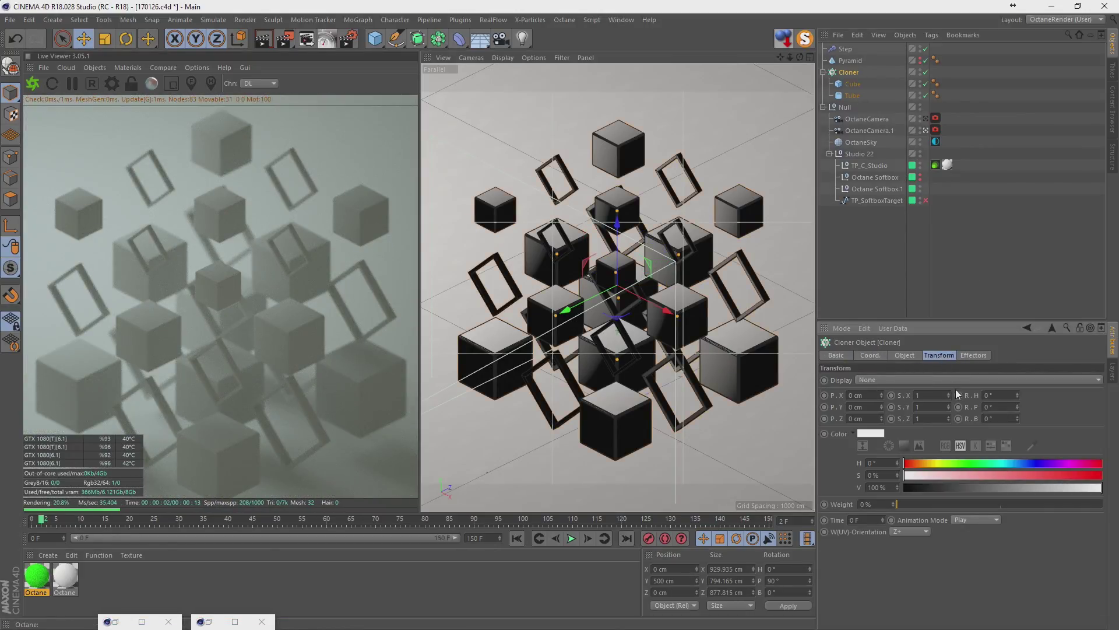
mouse_move(1017, 406)
left_mouse_down()
mouse_move(991, 425)
mouse_move(1019, 407)
left_mouse_up()
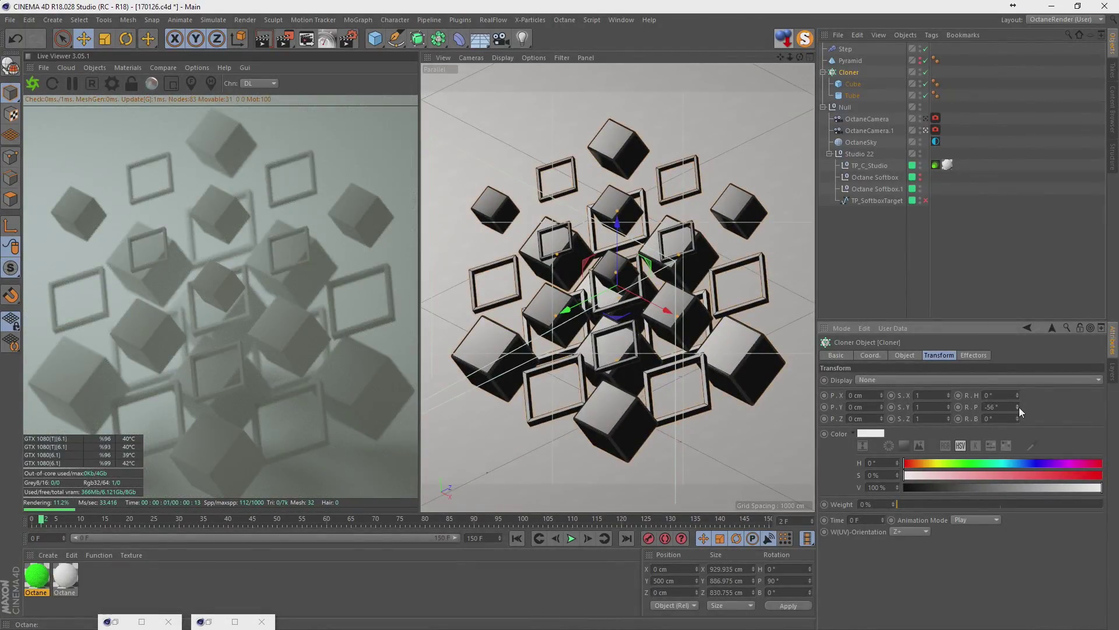
key("ctrl+z")
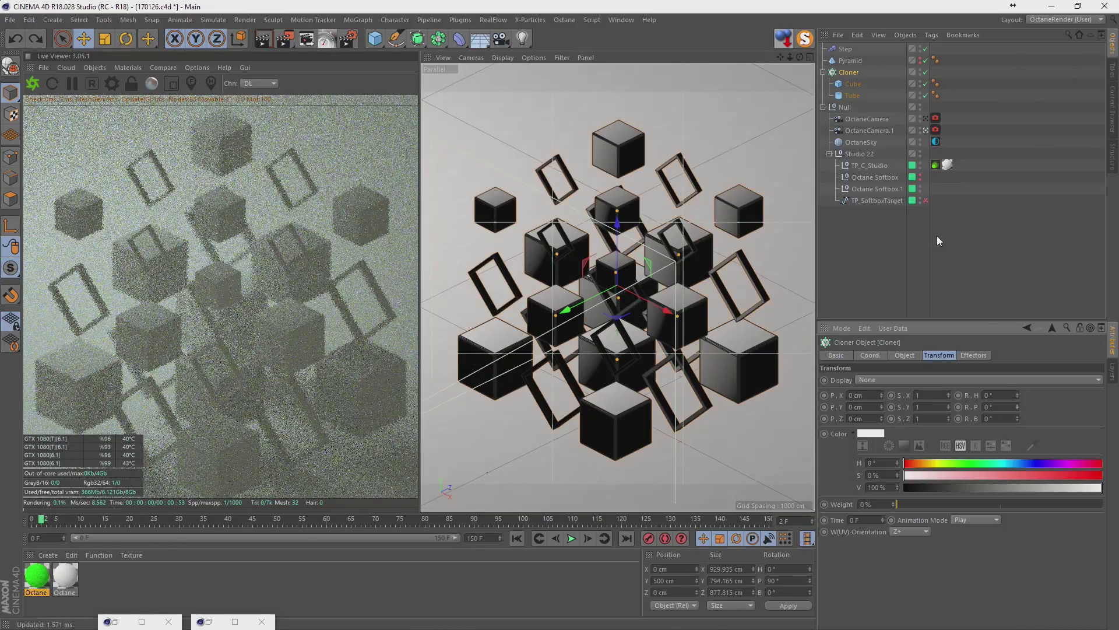
left_click(920, 211)
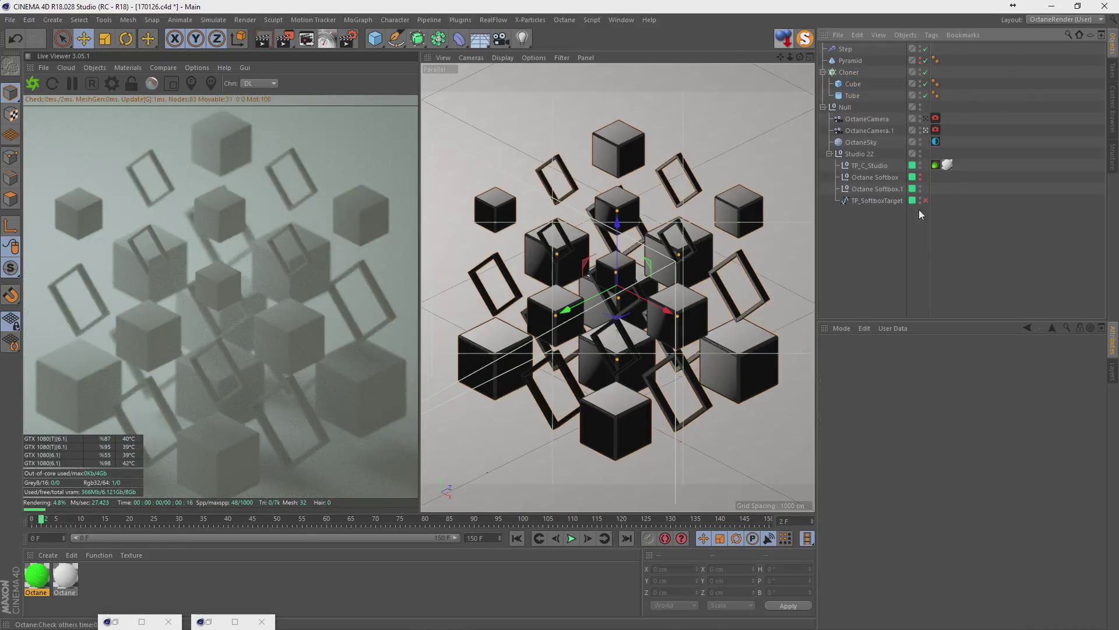
left_click(852, 95)
left_click(852, 84, "shift")
Group Cube and Tube into a Null under the Cloner, then view through OctaneCamera.1.
key("alt+g")
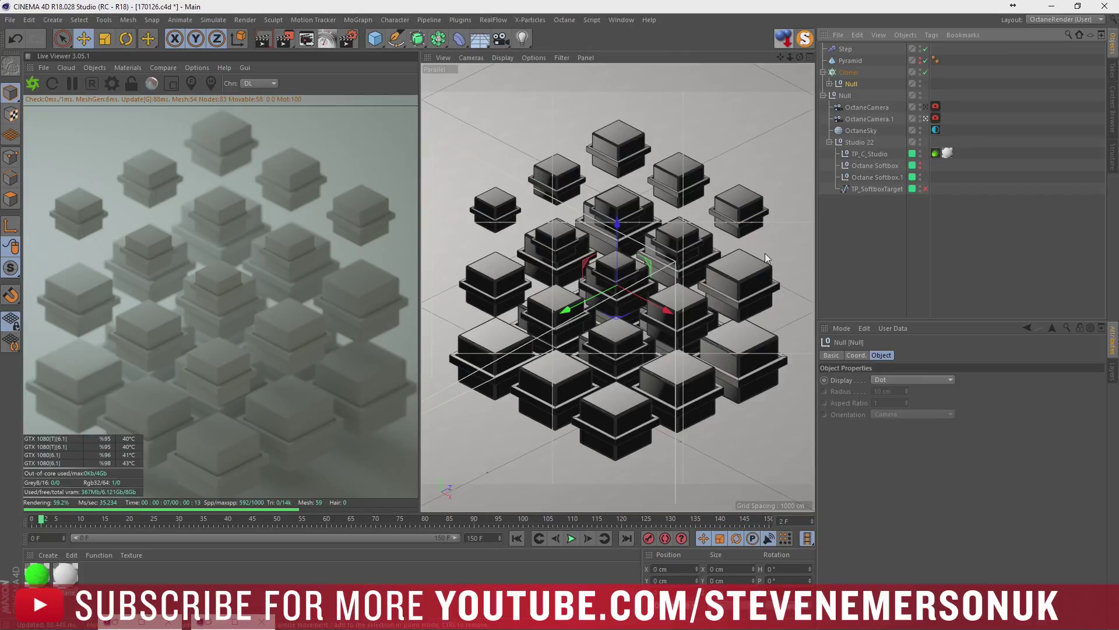
left_click(913, 154)
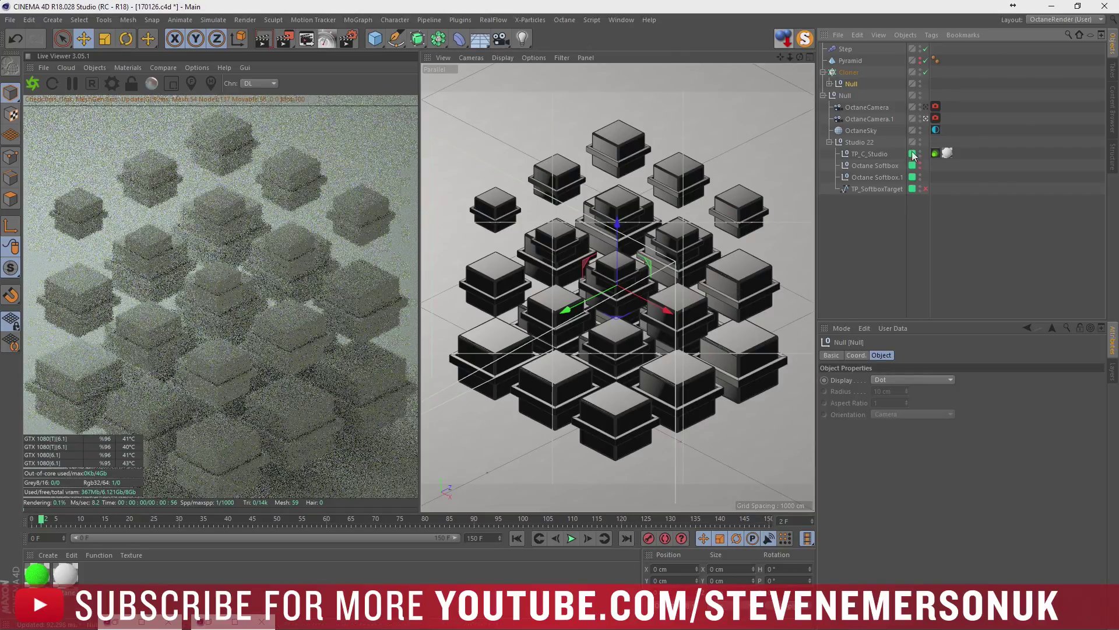
left_click(927, 107)
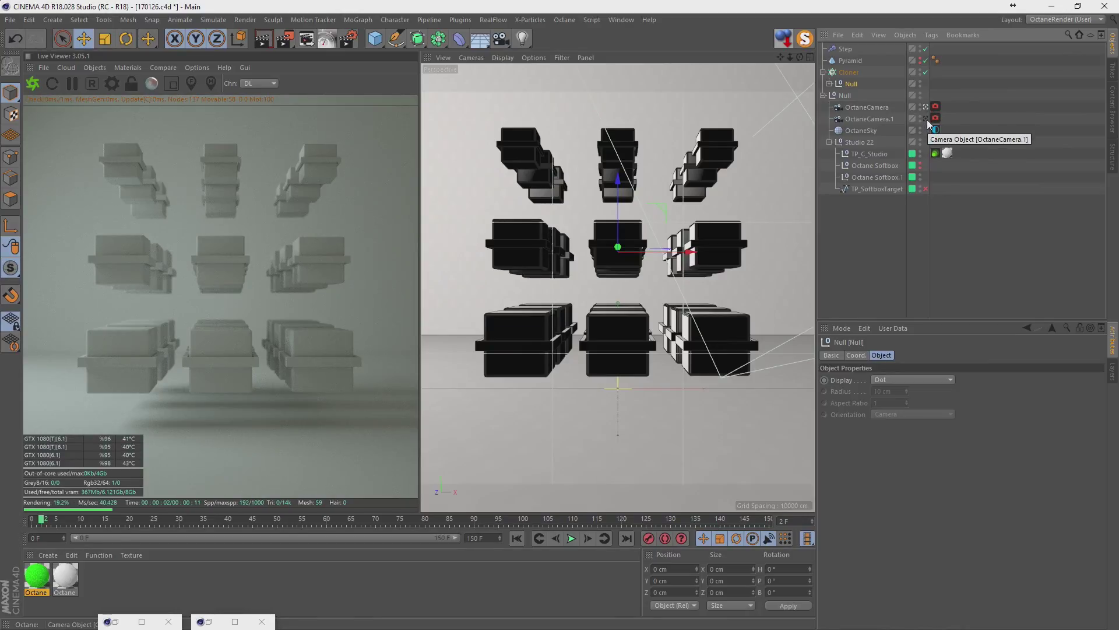
left_click(925, 119)
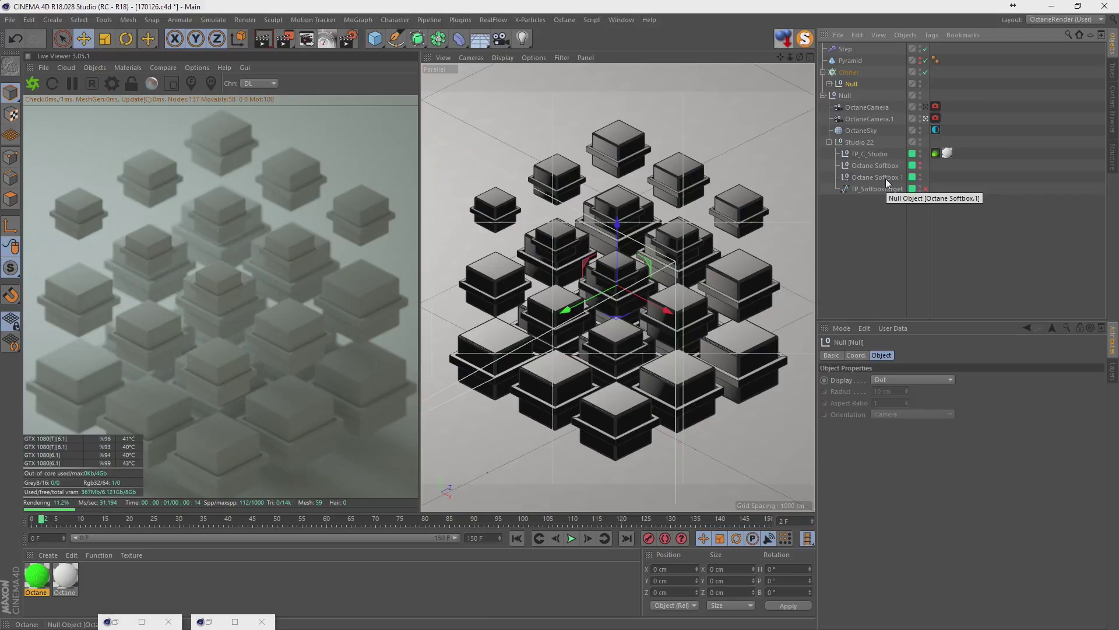
Set the OctaneSky environment Power to 1.
left_click(936, 130)
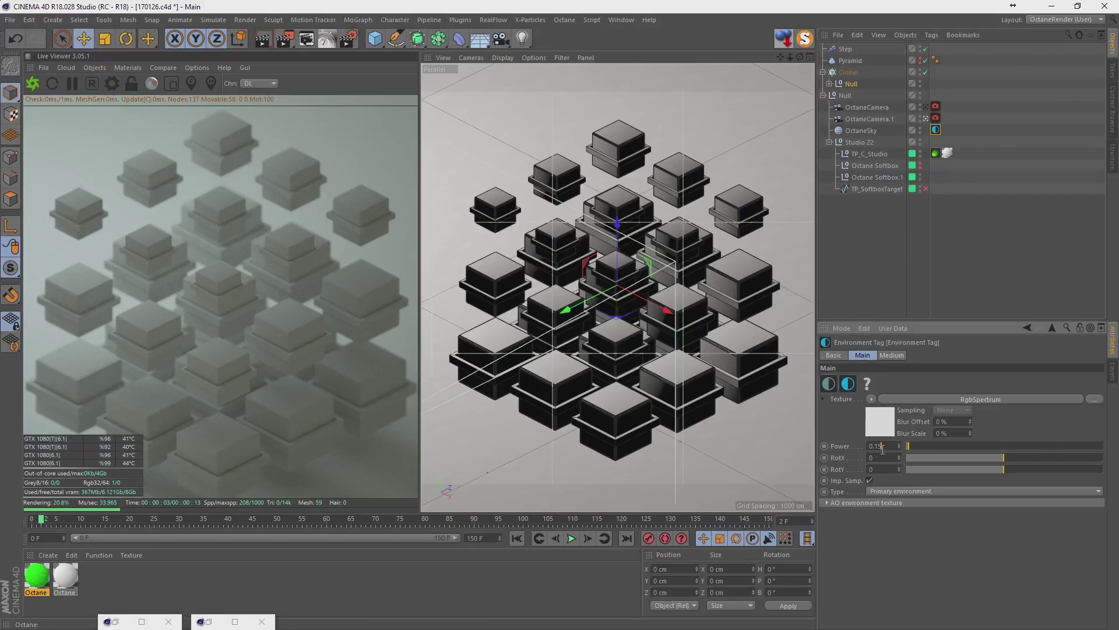
double_click(884, 446)
type("1")
key("Return")
Load HDR_110_Tunnel_Ref.hdr as the sky ImageTexture, copied into a new tex folder.
left_click(871, 399)
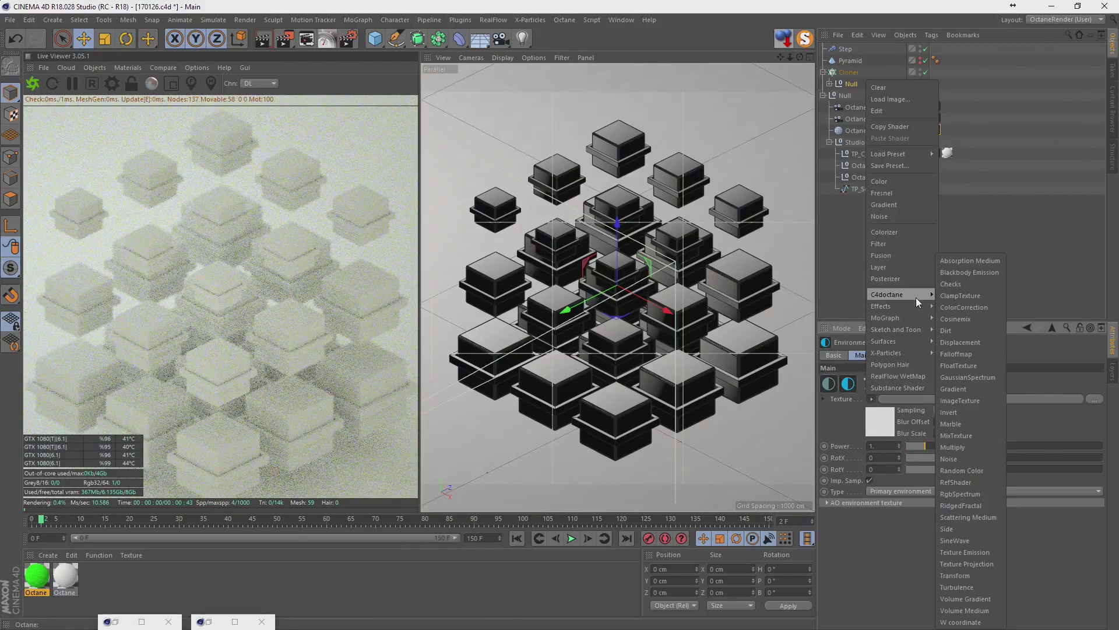
mouse_move(886, 294)
left_click(979, 400)
left_click(887, 428)
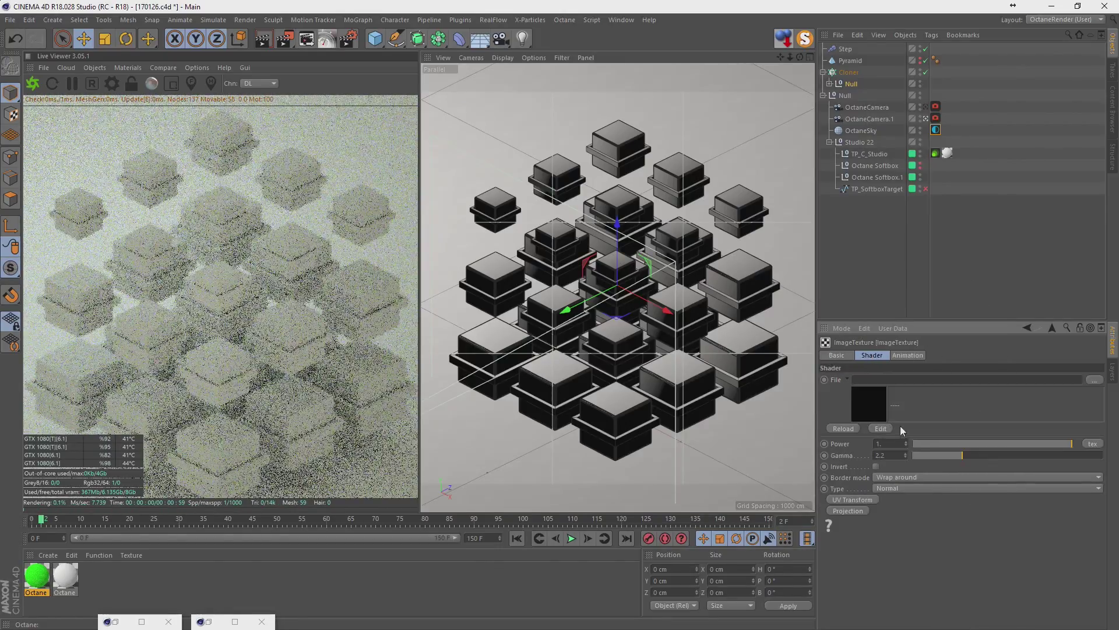
left_click(1094, 380)
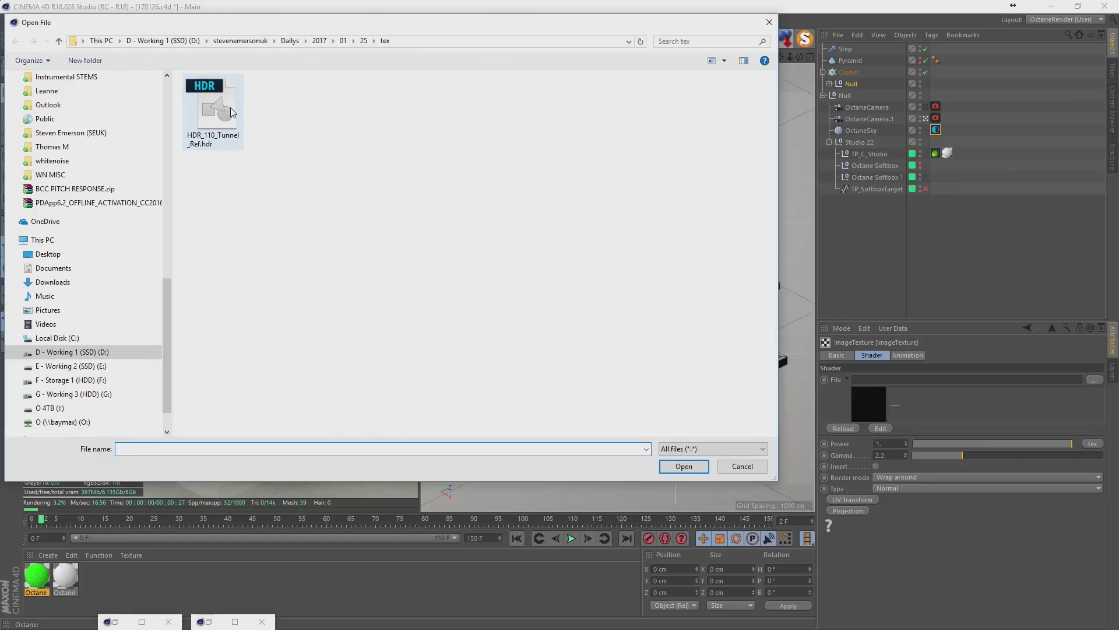
left_click(213, 110)
left_click(342, 40)
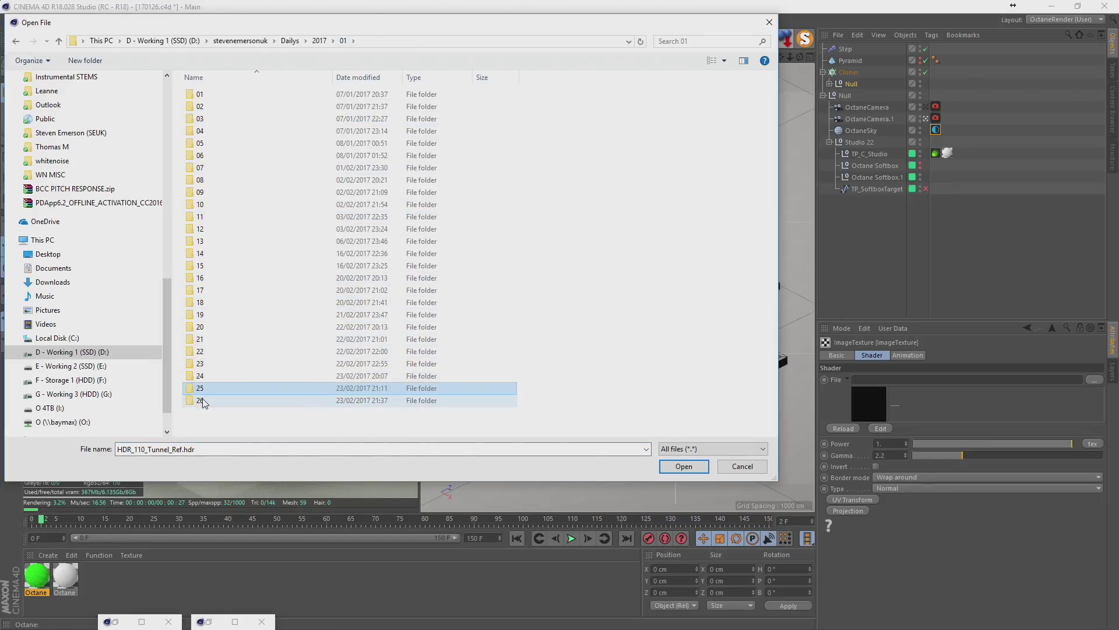
double_click(216, 391)
left_click(87, 61)
type("tex")
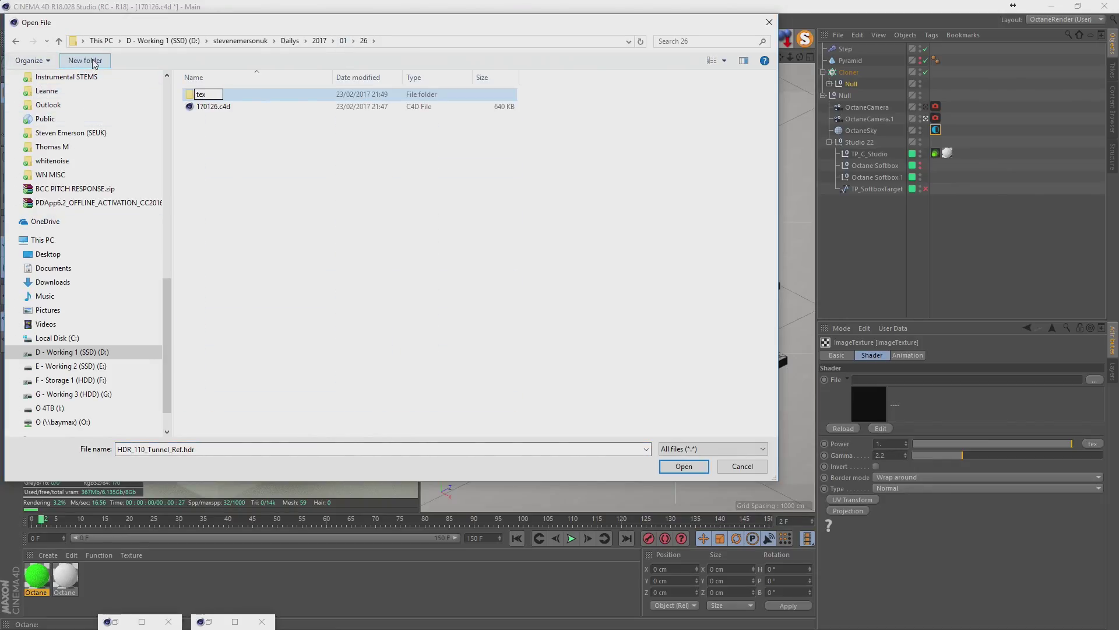
key("Return")
key("Return")
key("ctrl+v")
key("Return")
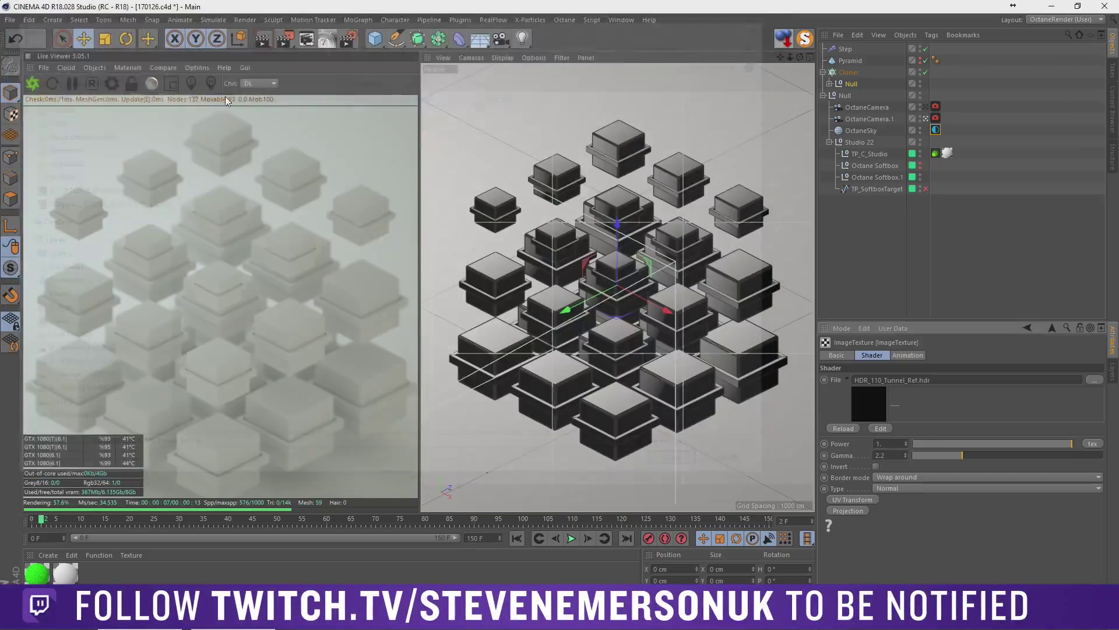
Rotate the HDR environment to RotX -0.22619, then return to OctaneCamera.1's view.
left_click(925, 118)
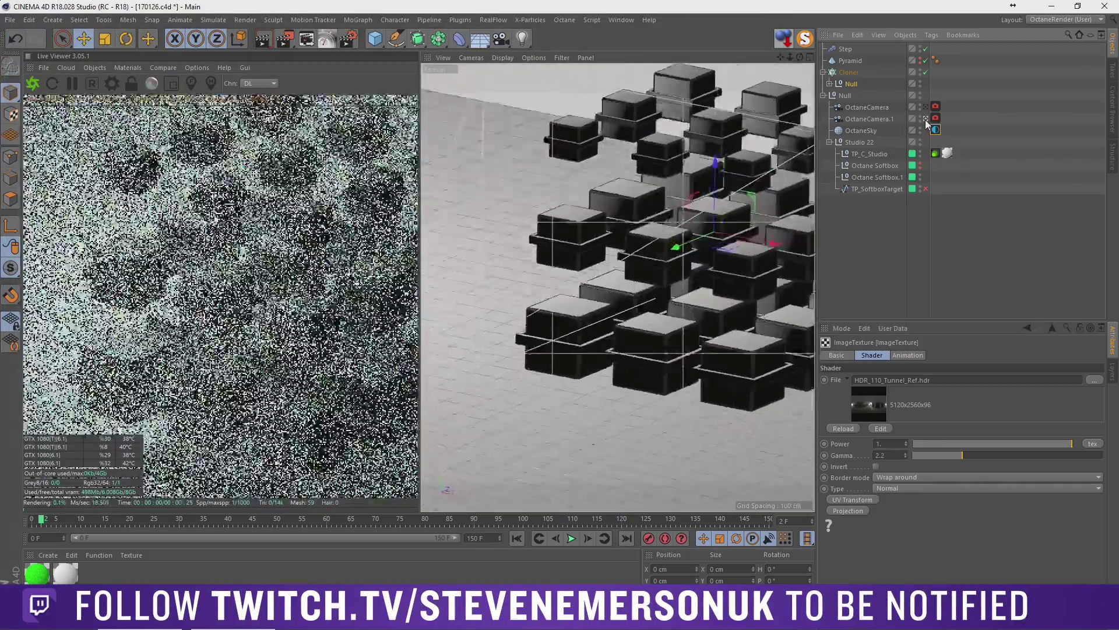
left_click_drag(645, 290, 760, 101, "alt")
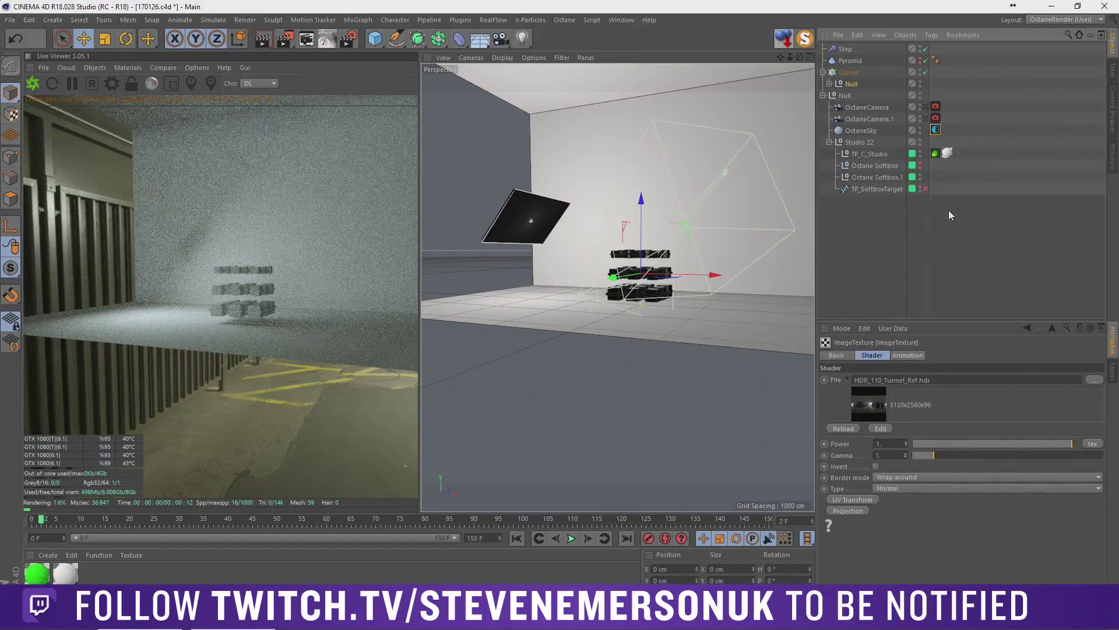
left_click(935, 130)
left_click_drag(1003, 459, 982, 460)
left_click(927, 117)
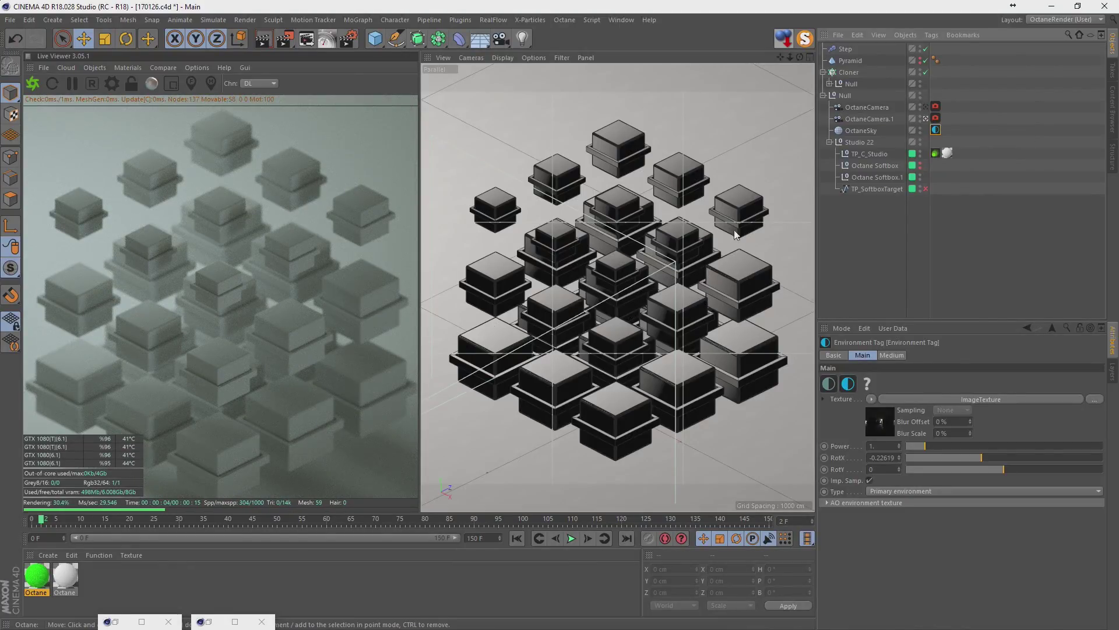
Lower OctaneCamera.1's Zoom to 0.702 and enable Auto Focus on its Octane Camera tag.
left_click(888, 117)
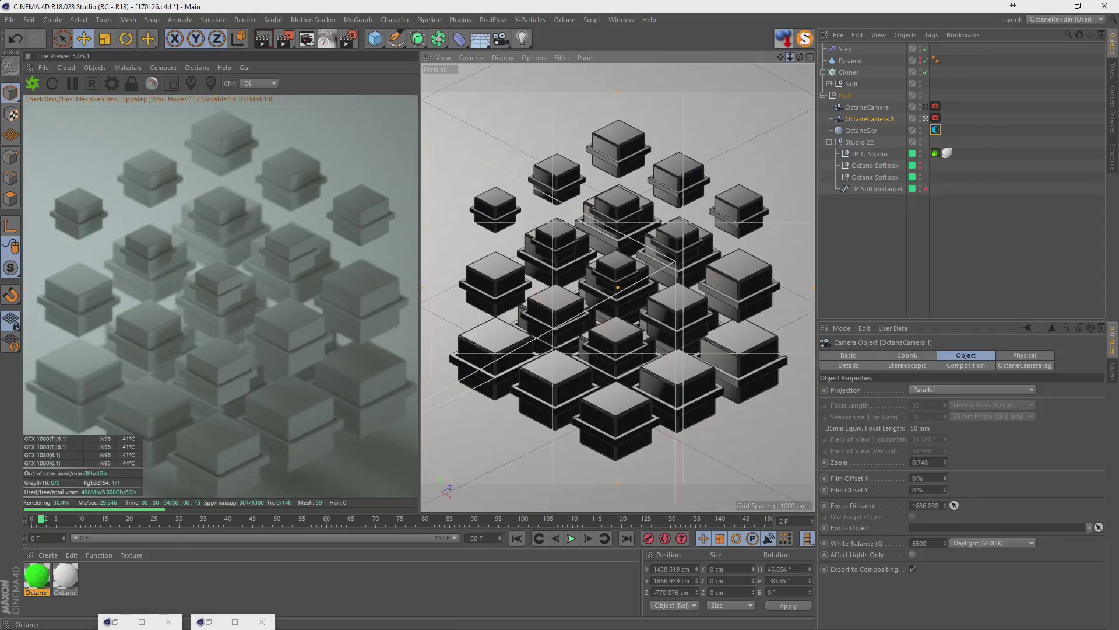
left_click_drag(790, 57, 791, 58)
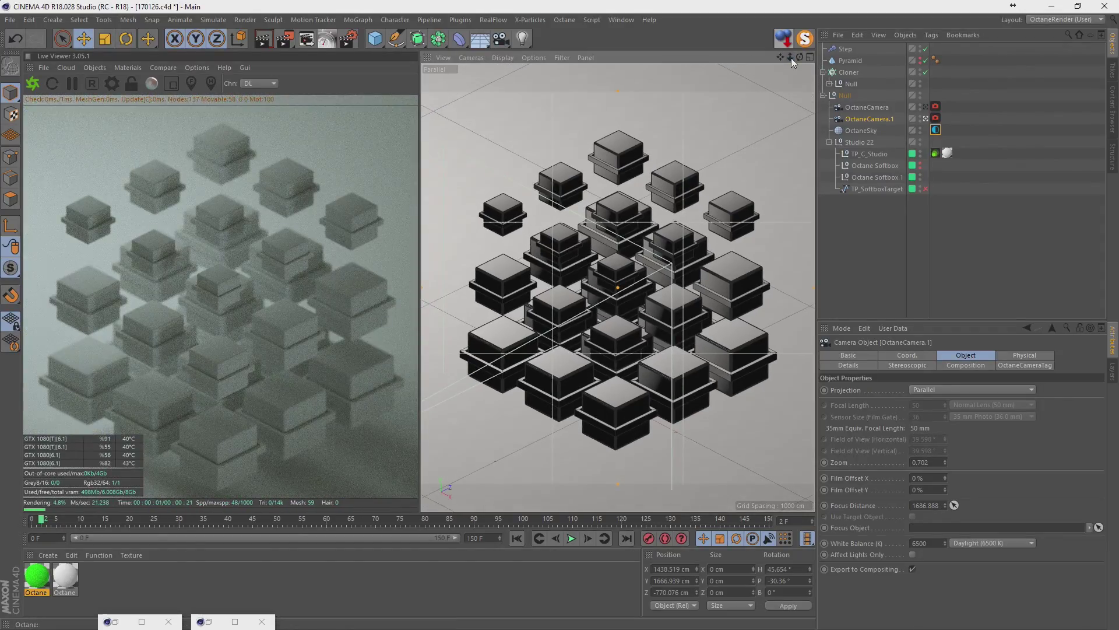
left_click(936, 118)
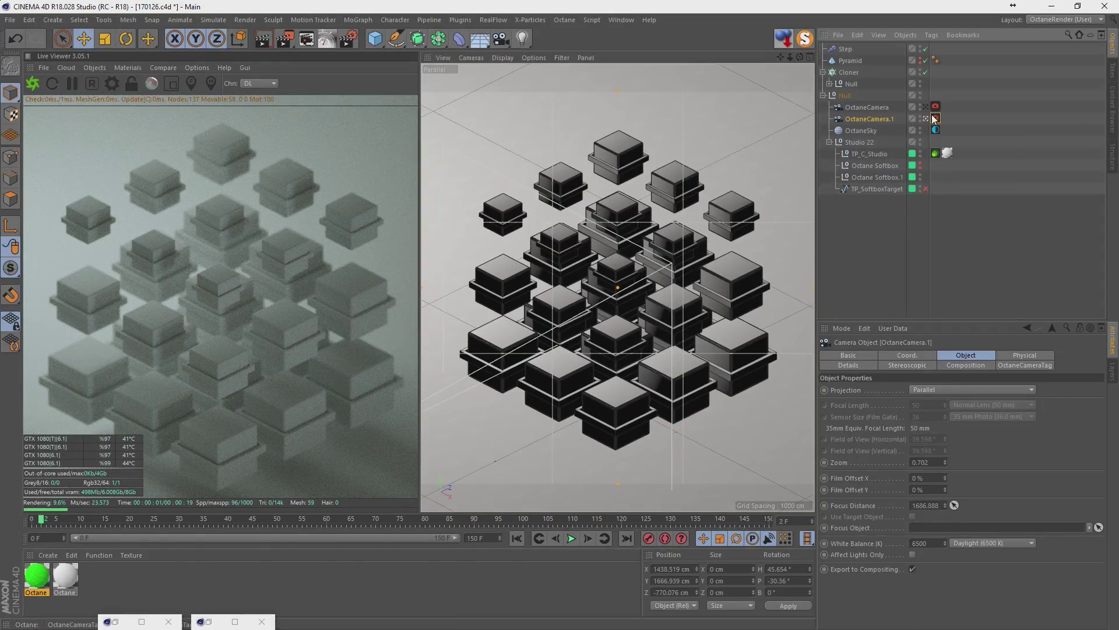
left_click(902, 436)
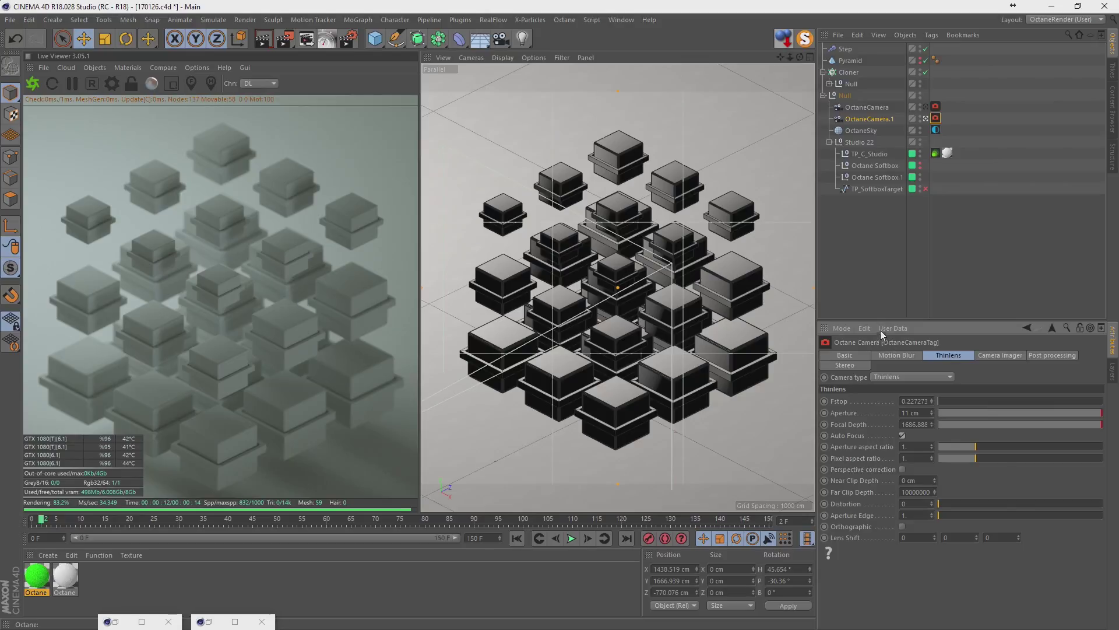
Reselect OctaneCamera.1 and save the scene.
left_click(914, 229)
left_click(935, 119)
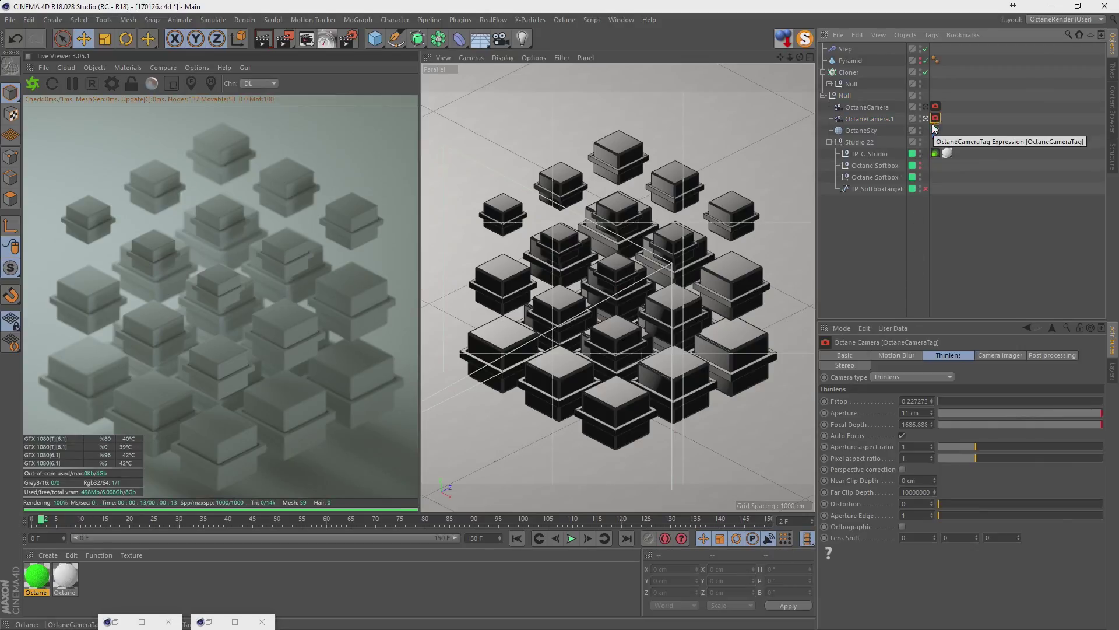
left_click(870, 118)
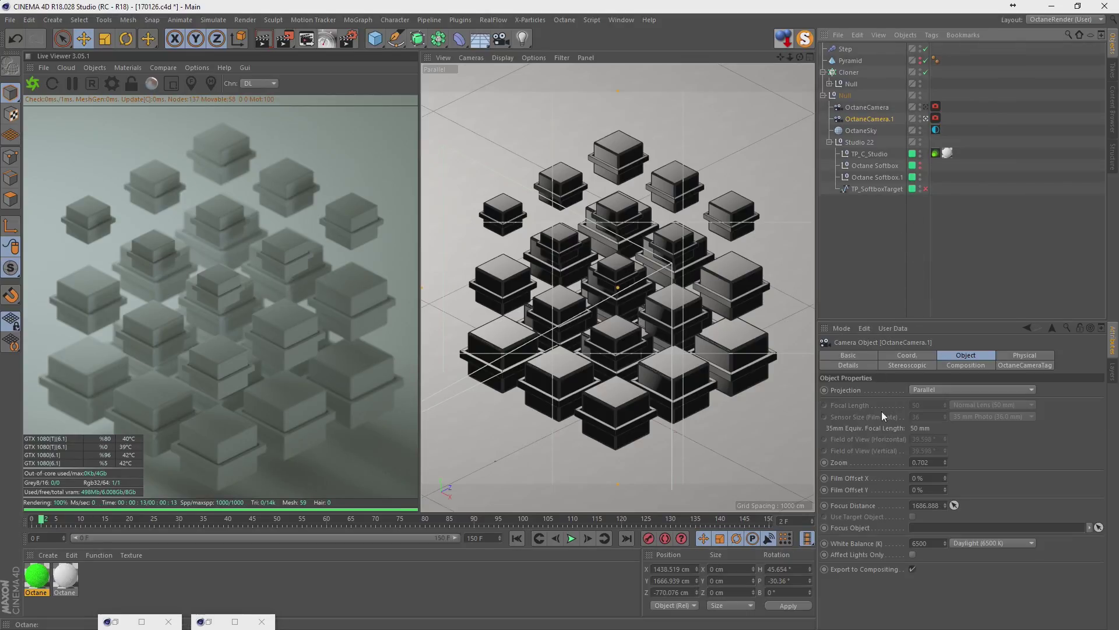
left_click(10, 20)
left_click(34, 113)
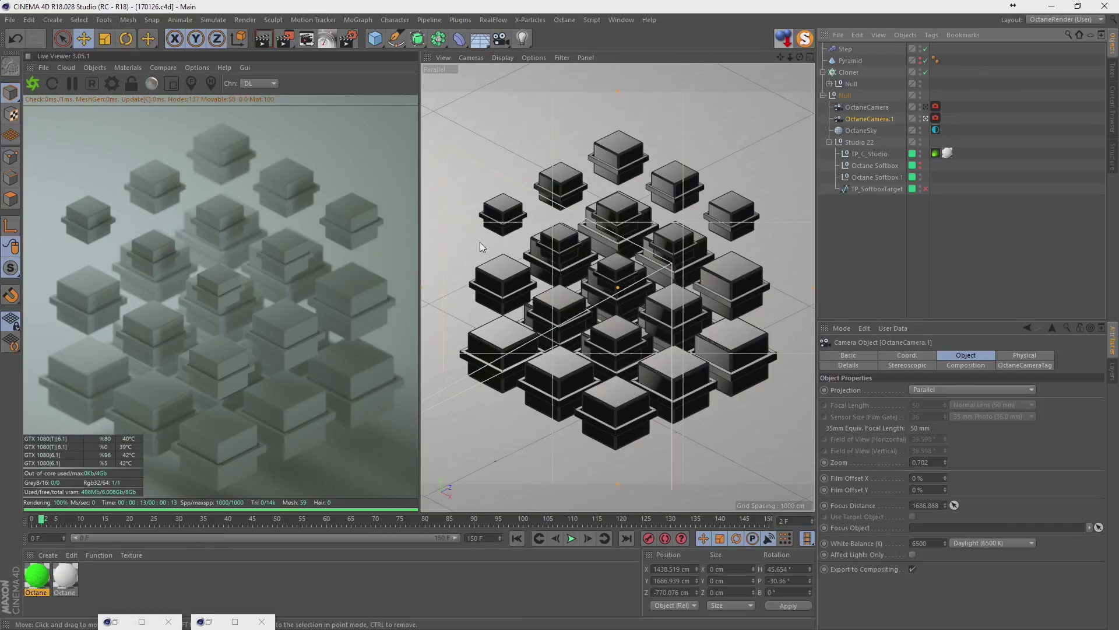
Add the Frosted Glass preset from the Content Browser's Translucent folder.
left_click(629, 20)
left_click(671, 80)
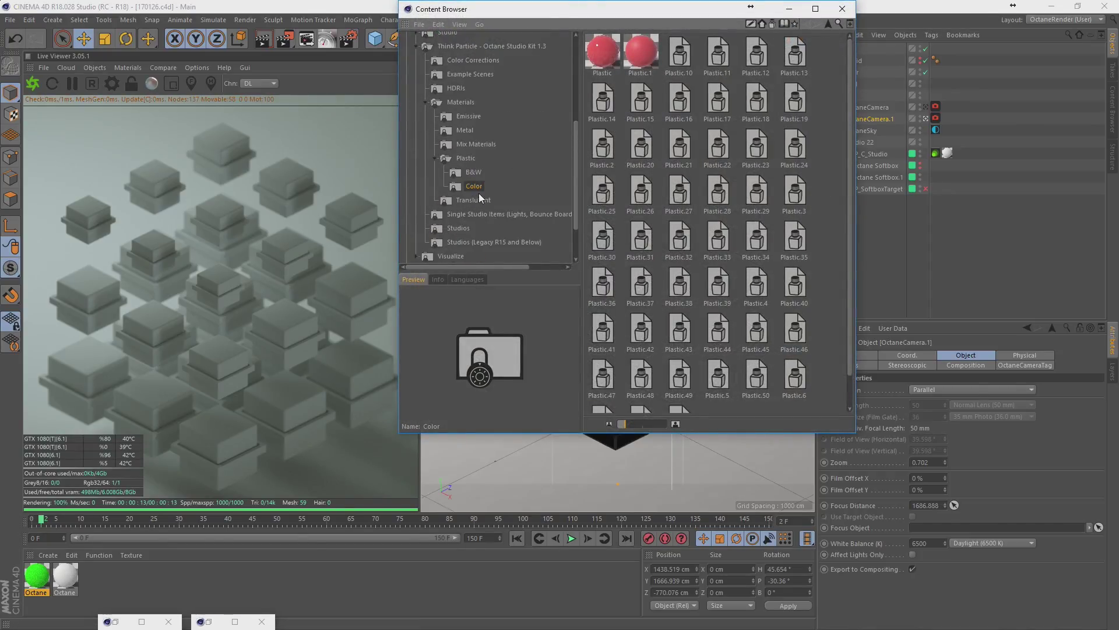
left_click(477, 200)
left_click_drag(407, 564, 408, 565)
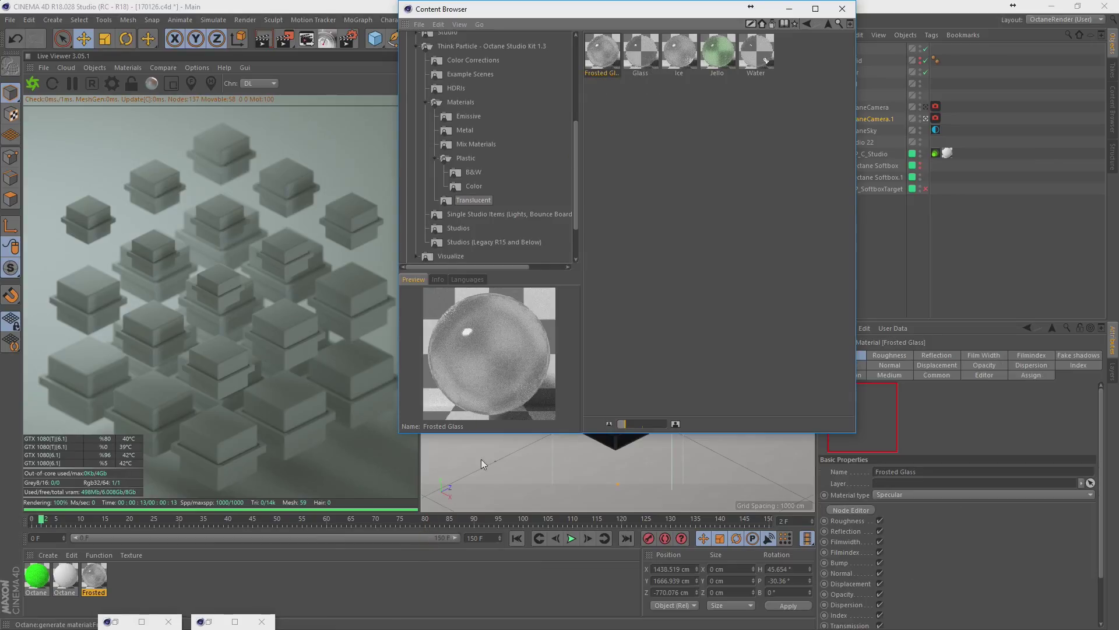
Add the Bronze.1, Gold, Gold.1, Chrome.1 and Steel.1 metal presets, then close the browser.
left_click(465, 129)
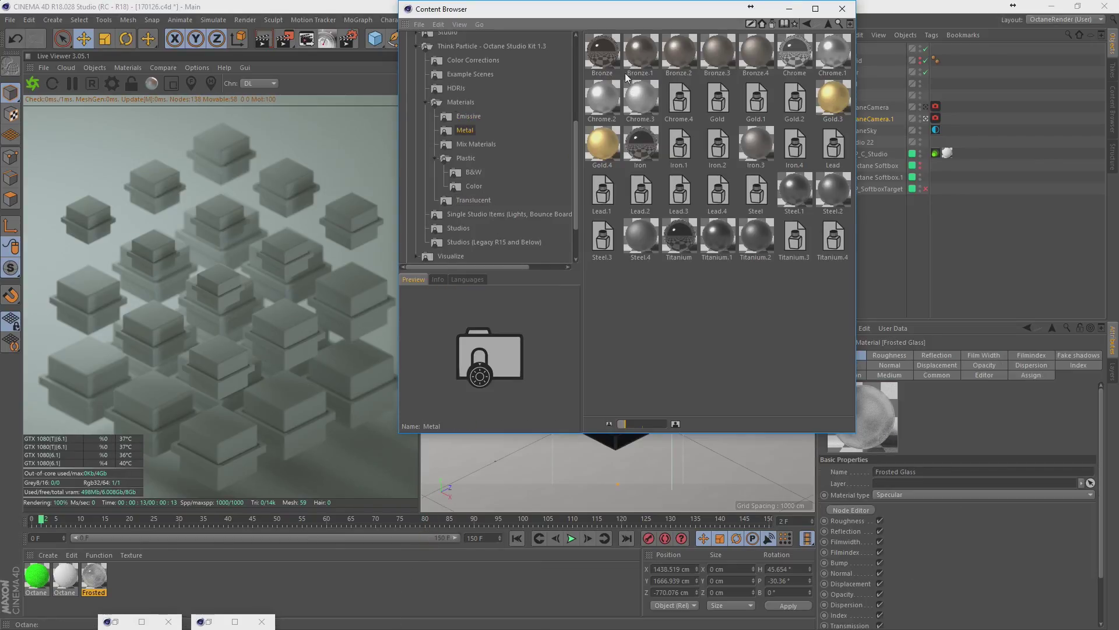
double_click(641, 52)
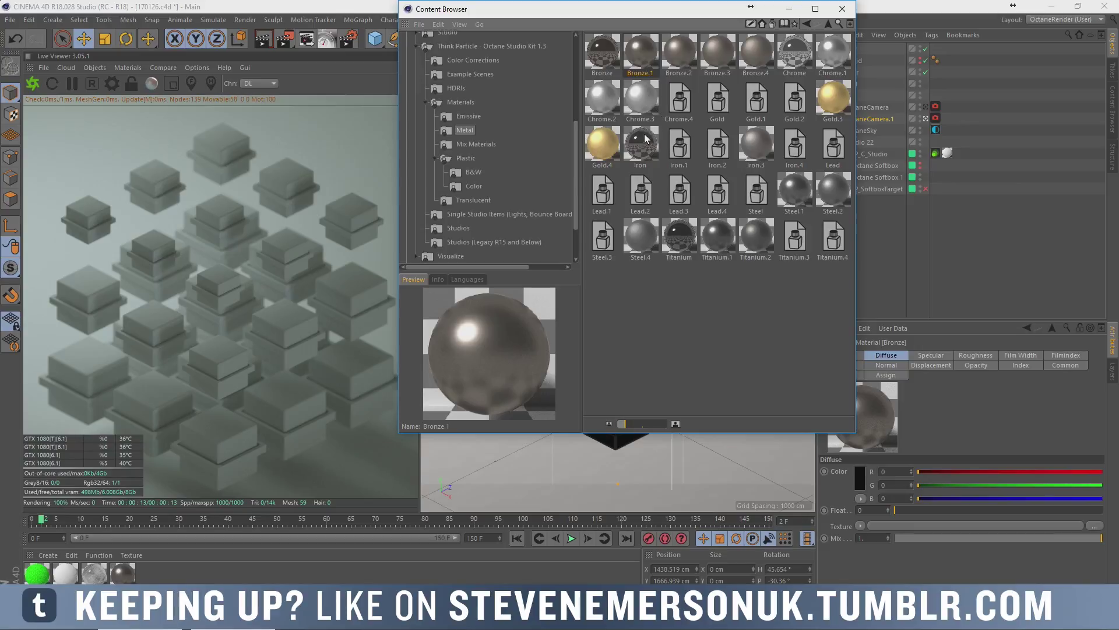
left_click_drag(717, 100, 448, 576)
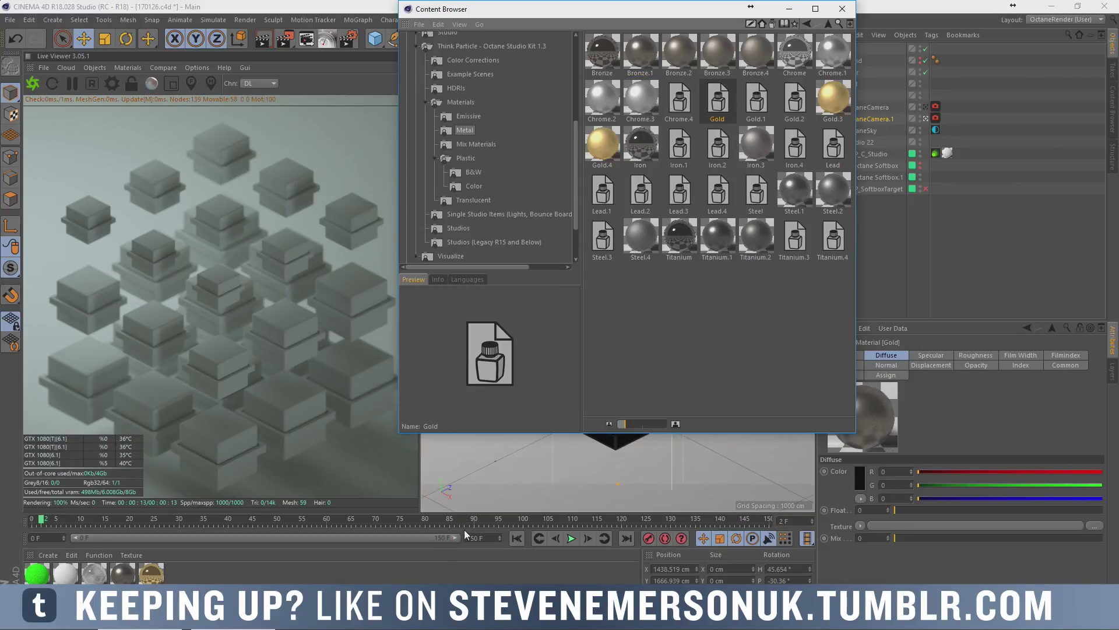
mouse_move(756, 100)
left_mouse_down()
mouse_move(474, 551)
mouse_move(474, 572)
left_mouse_up()
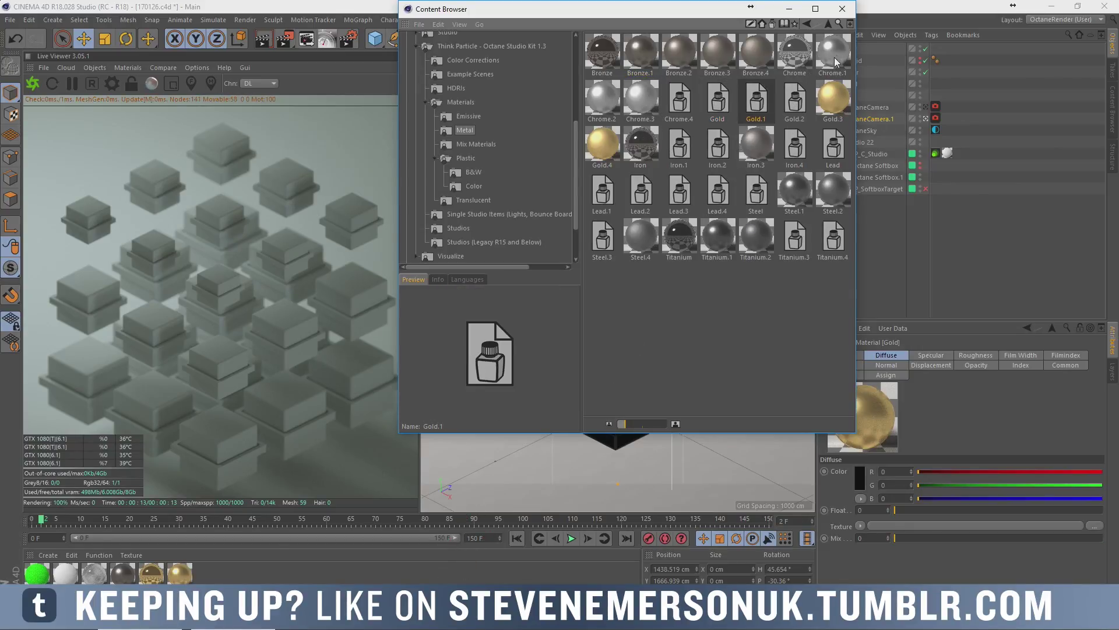
left_click_drag(836, 62, 208, 575)
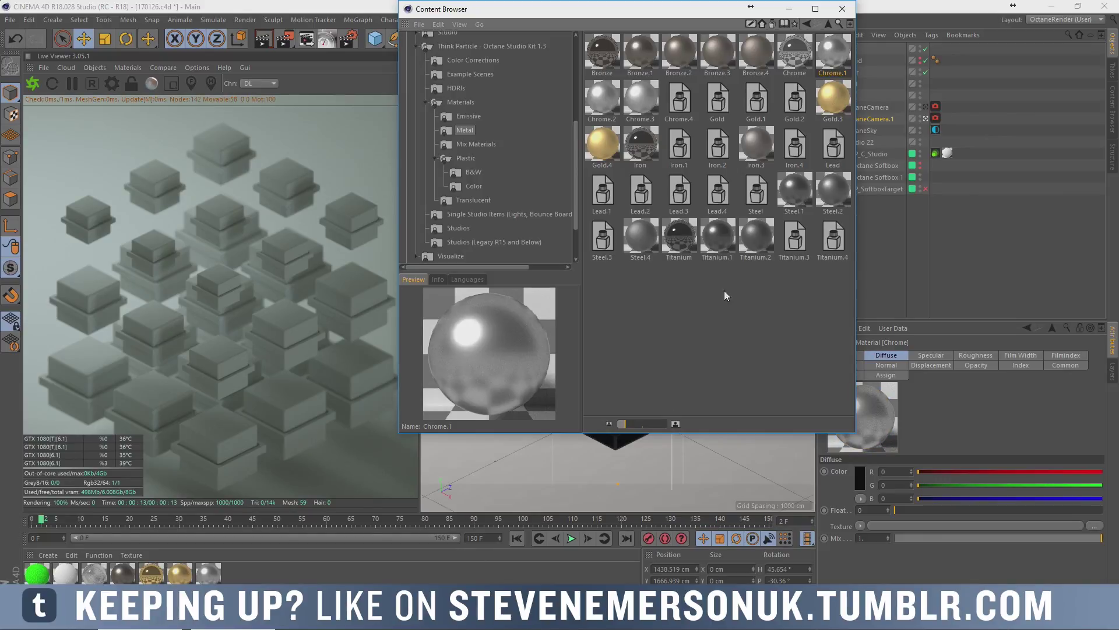
left_click_drag(800, 198, 236, 574)
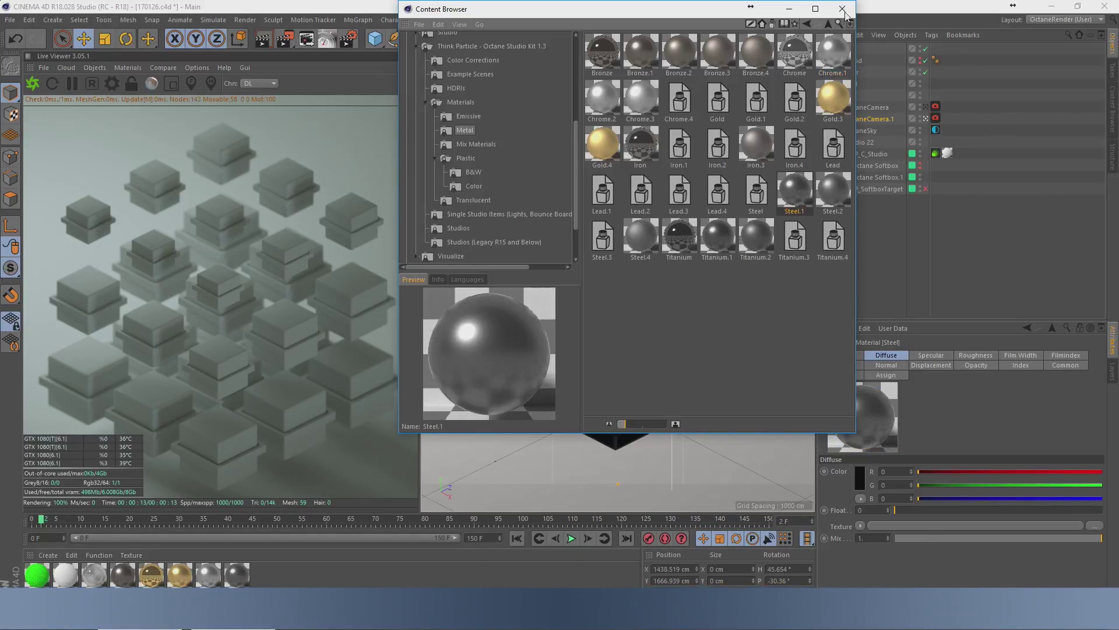
left_click(462, 496)
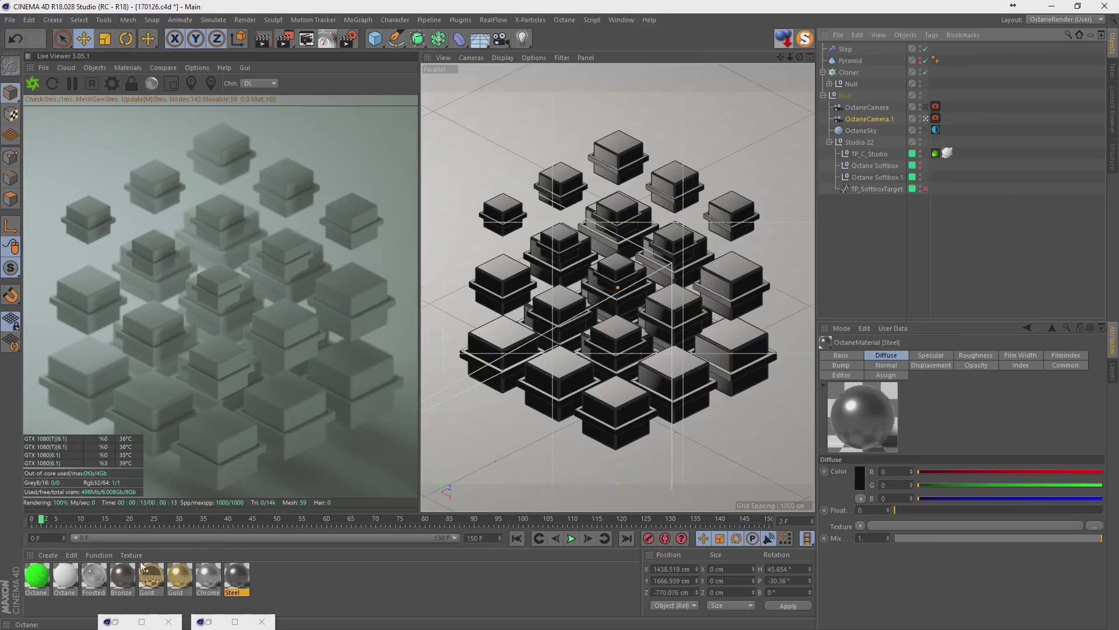
Apply the Bronze material to the cloned Tube only.
left_click_drag(123, 580, 960, 36)
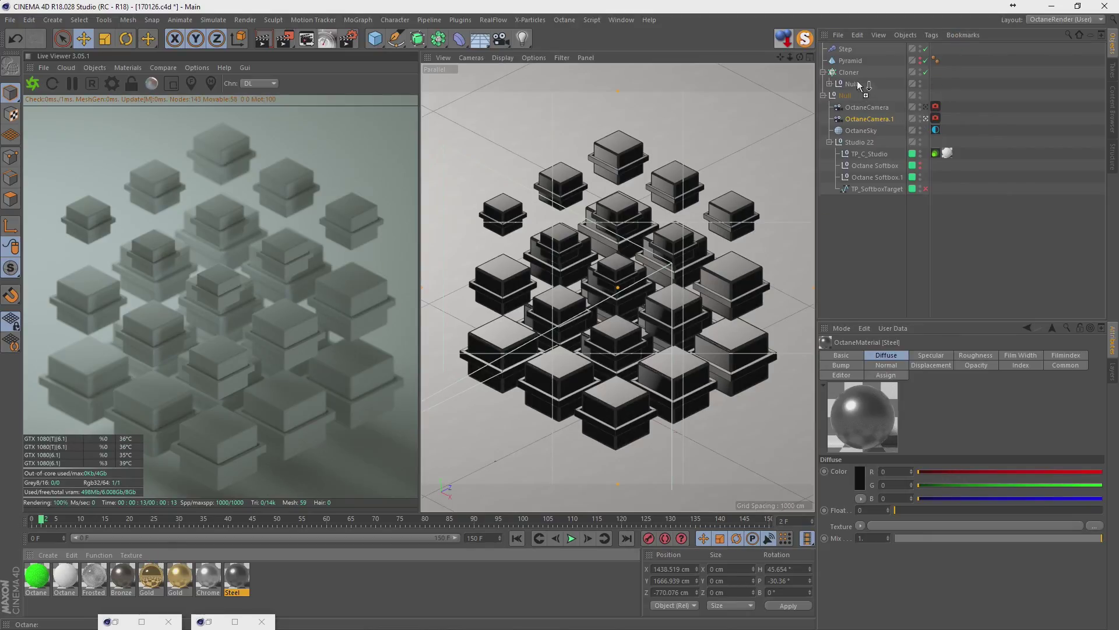
left_click_drag(914, 127, 851, 83)
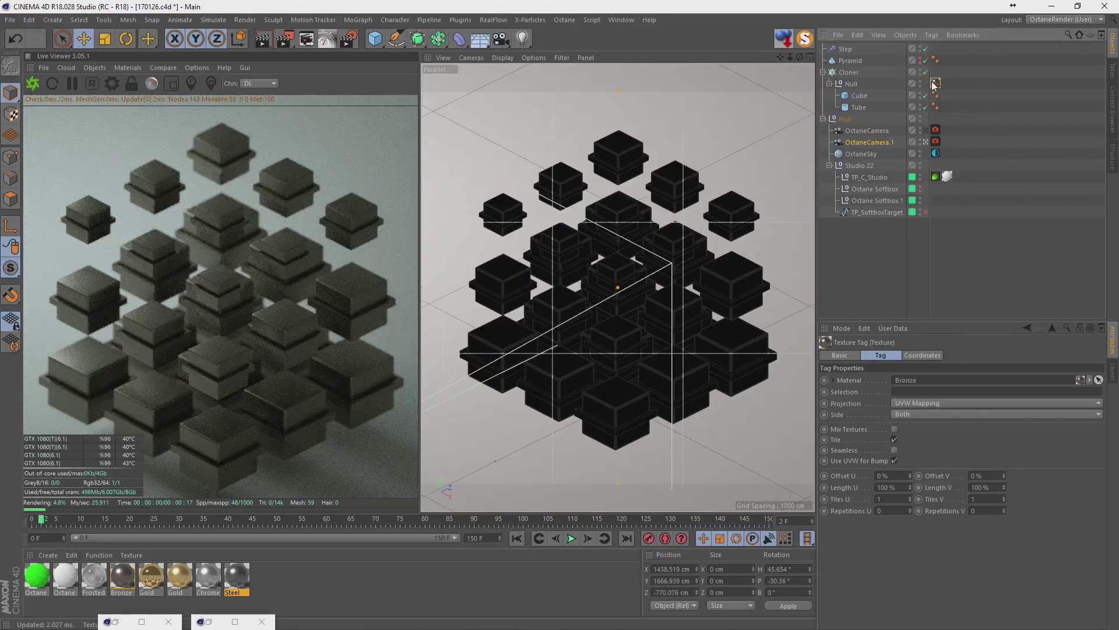
left_click_drag(952, 100, 948, 106)
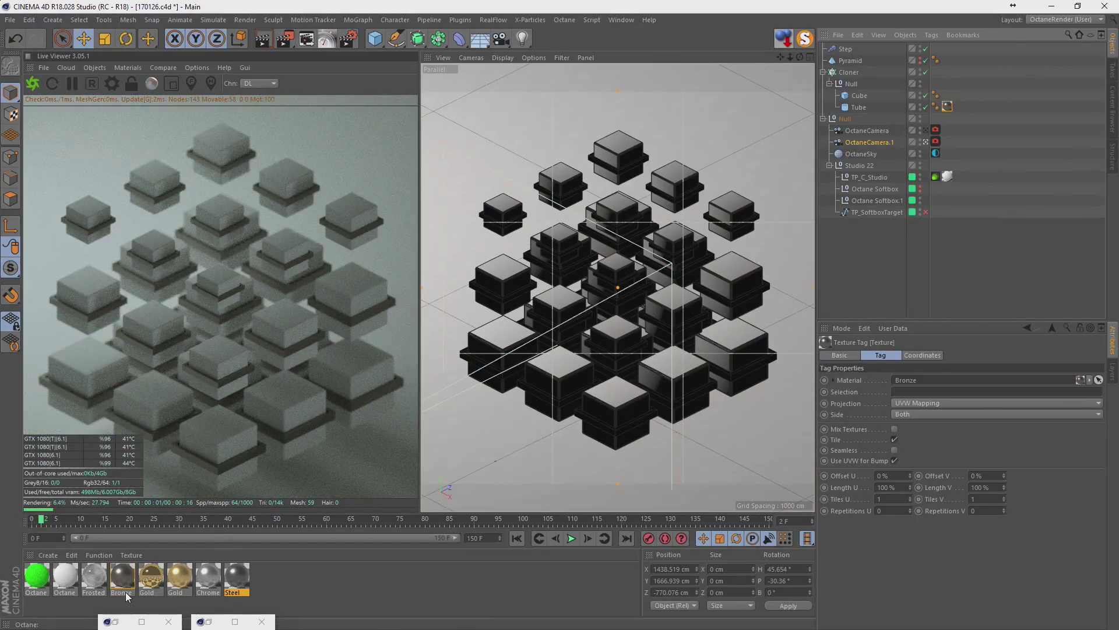
Give the Cube Frosted Glass, then replace it with the dark Steel material.
left_click_drag(84, 582, 862, 98)
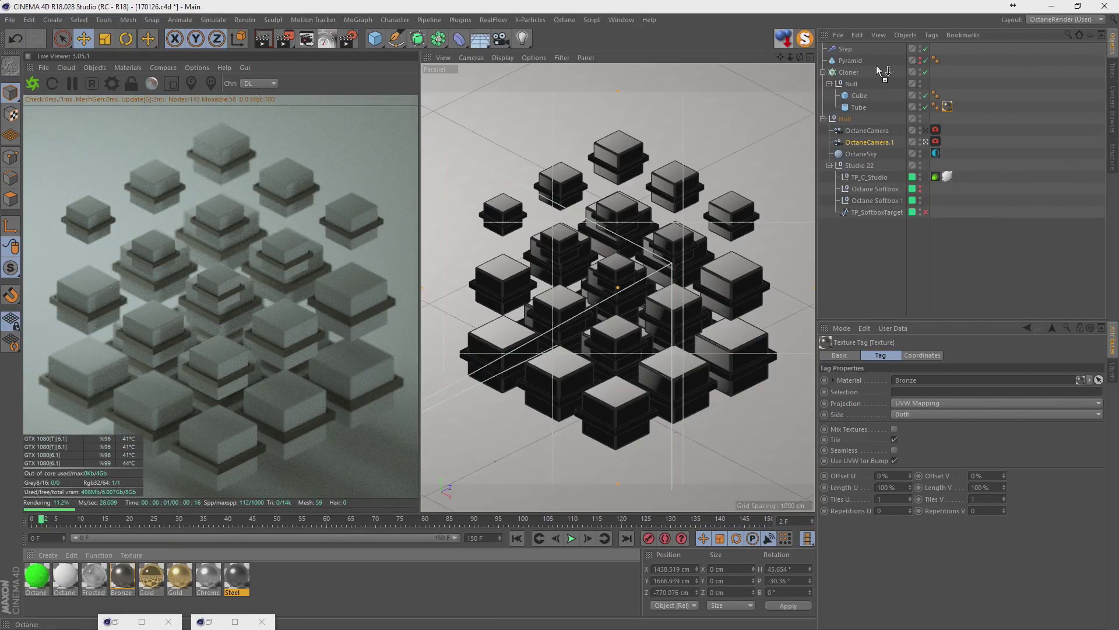
left_click(860, 97)
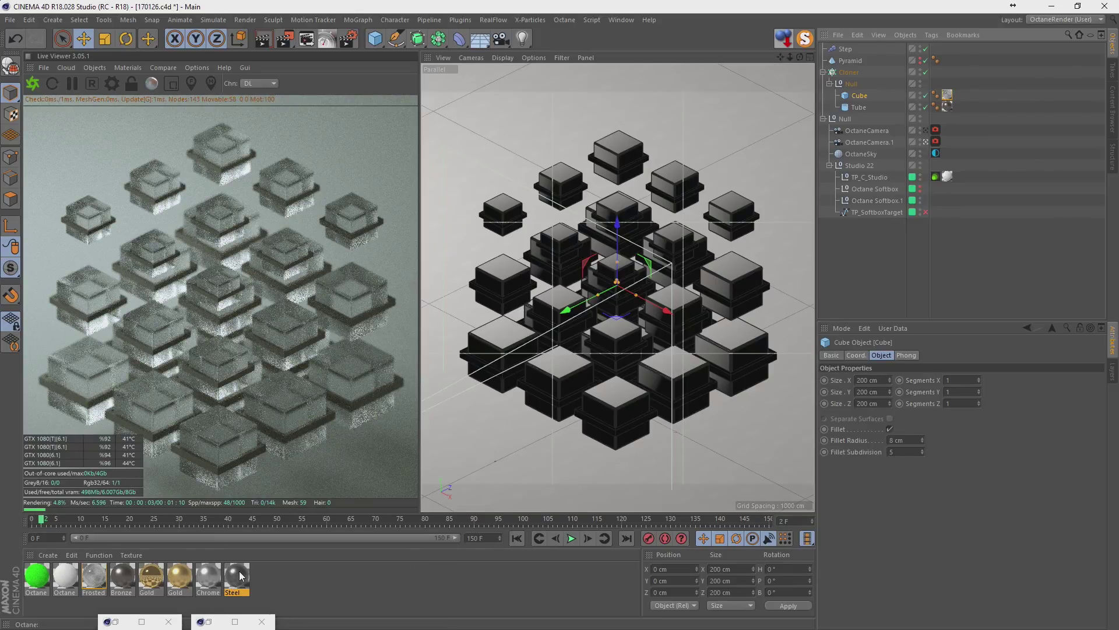
left_click_drag(134, 583, 948, 95)
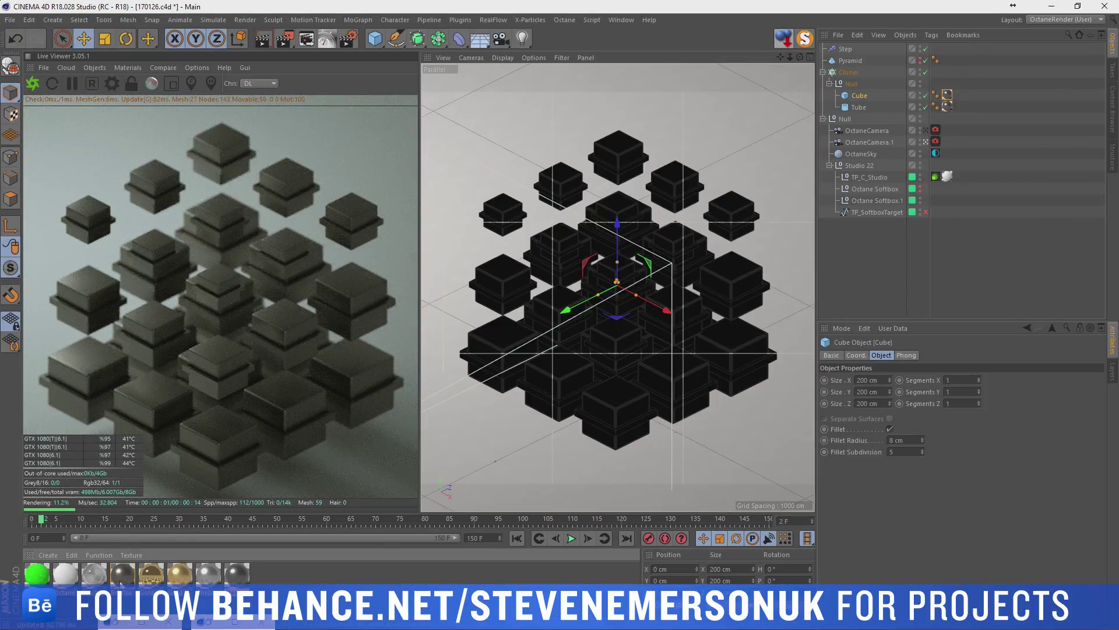
left_click(48, 554)
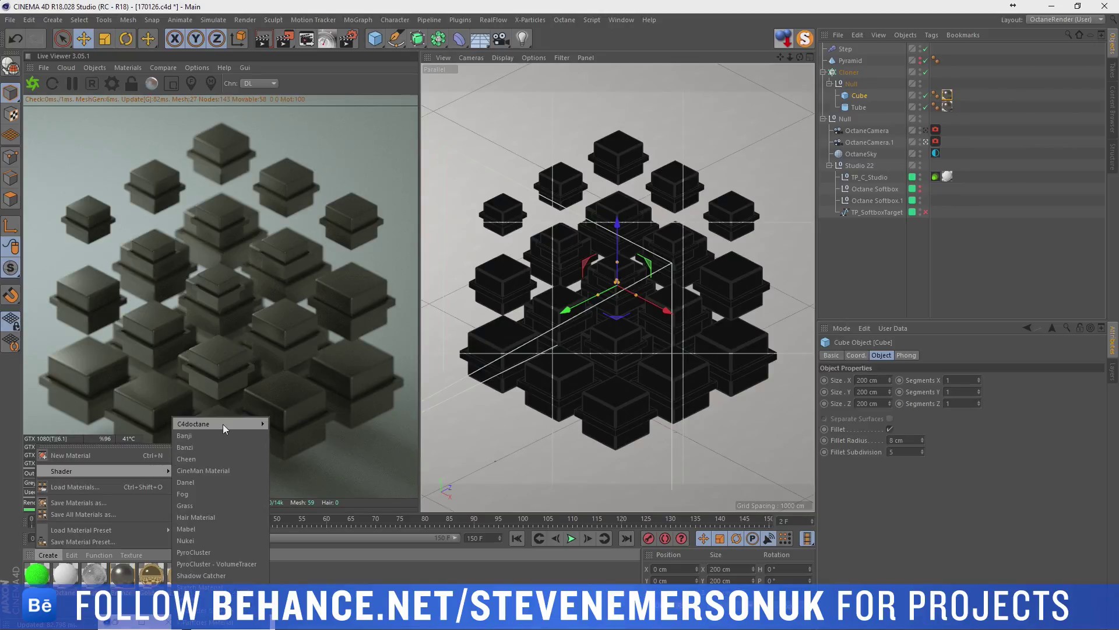
Apply a 12000 blackbody emission material with Surface brightness and Diffuse off to the Tube.
left_click(291, 418)
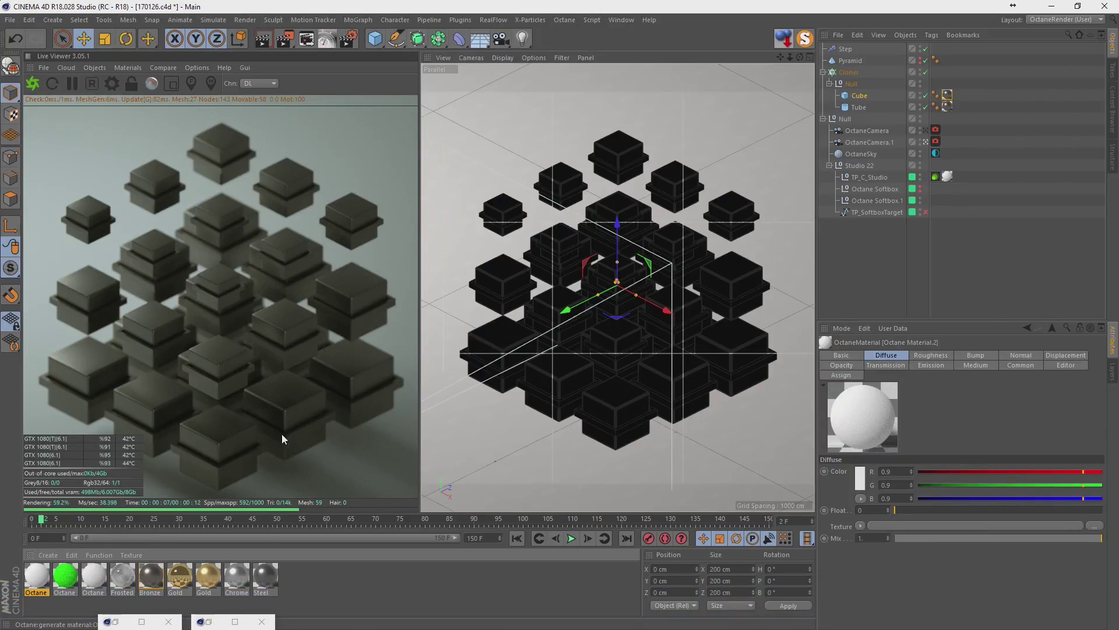
left_click(93, 574)
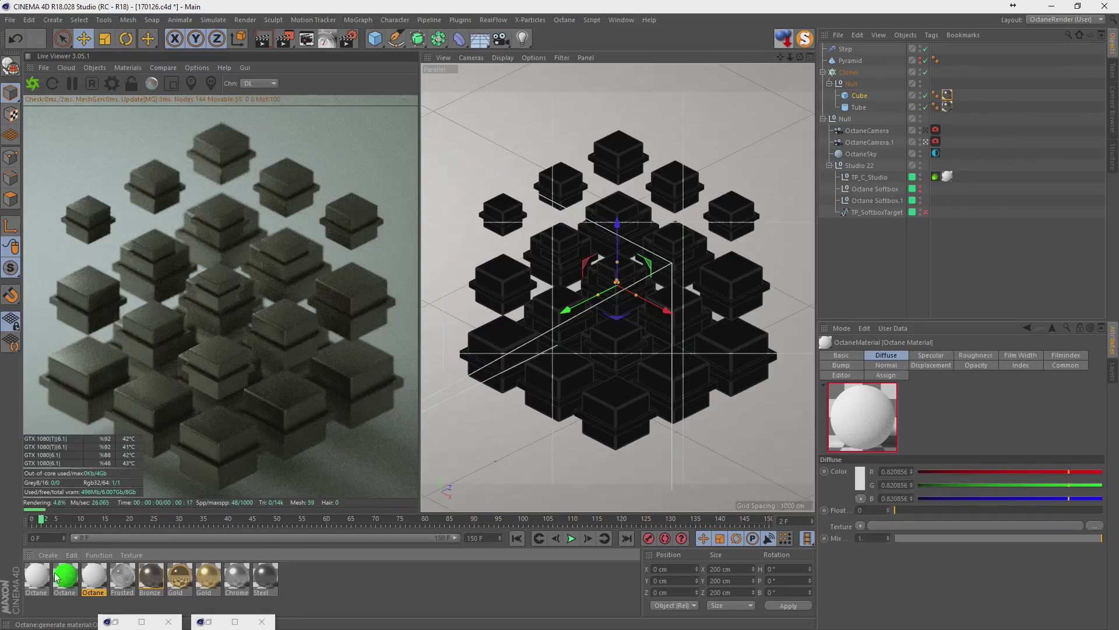
double_click(38, 576)
left_click(209, 302)
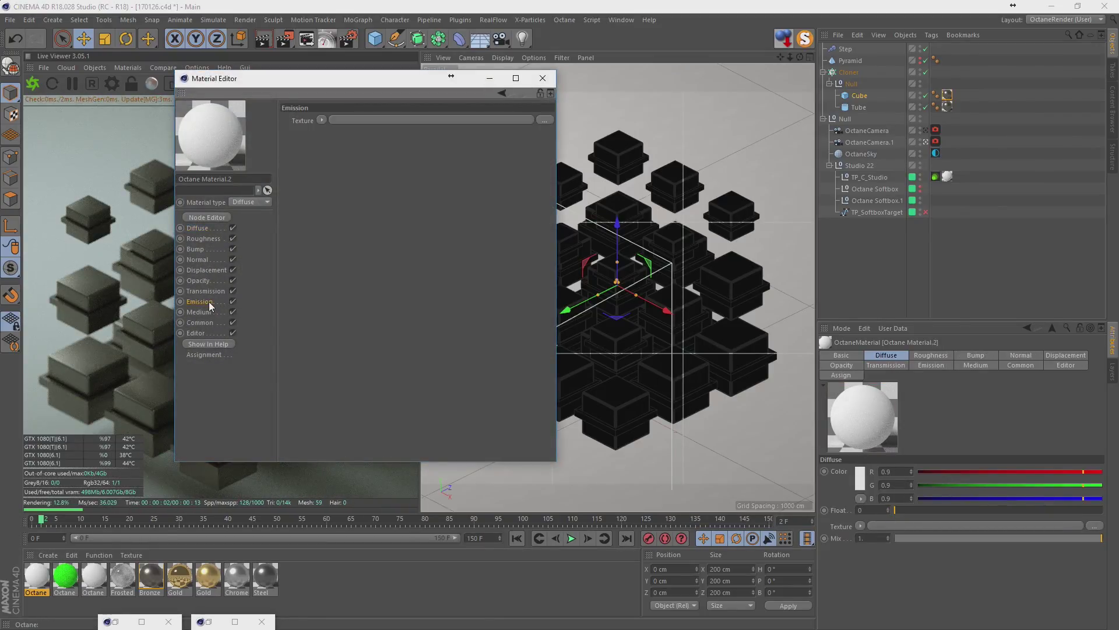
left_click(319, 119)
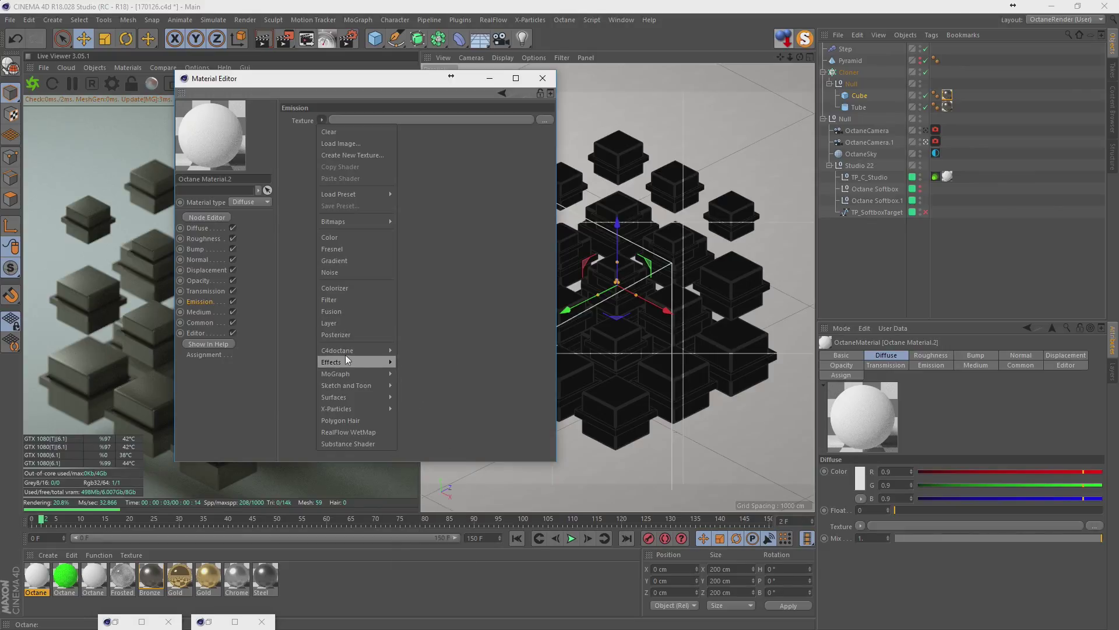
left_click(431, 273)
left_click(438, 120)
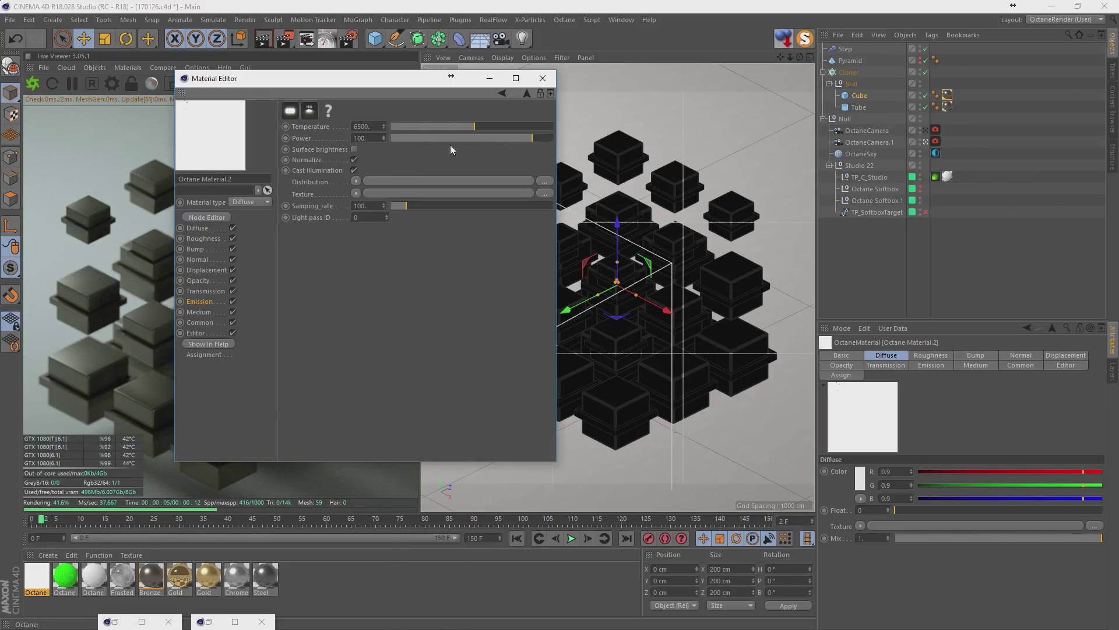
left_click_drag(501, 129, 557, 127)
left_click(354, 150)
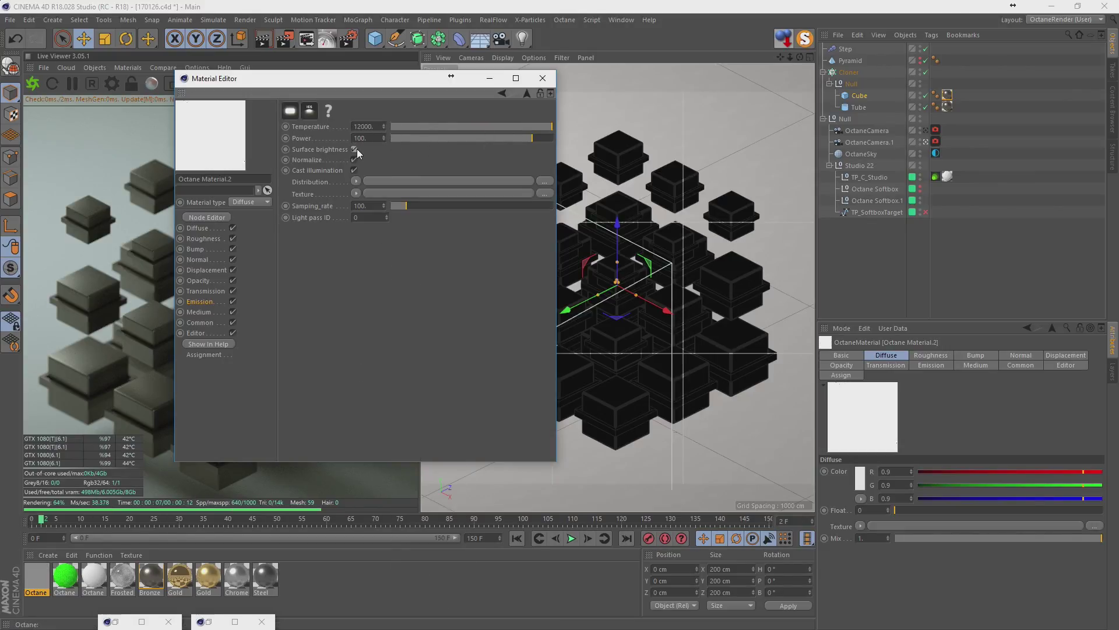
left_click(233, 228)
mouse_move(36, 576)
left_mouse_down()
mouse_move(961, 117)
mouse_move(949, 108)
left_mouse_up()
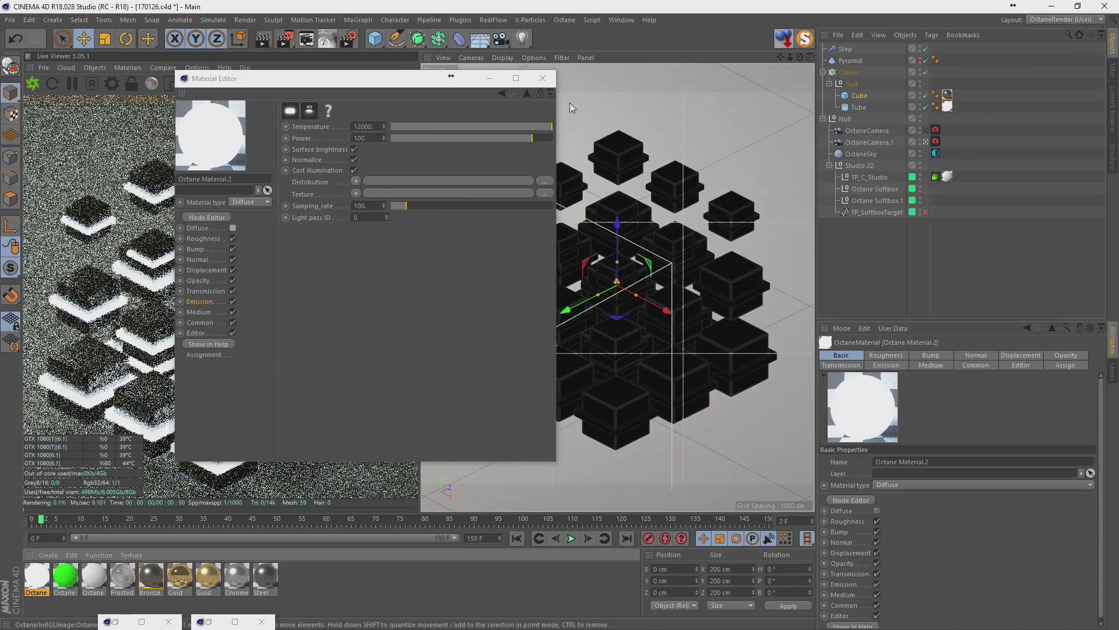
left_click(496, 78)
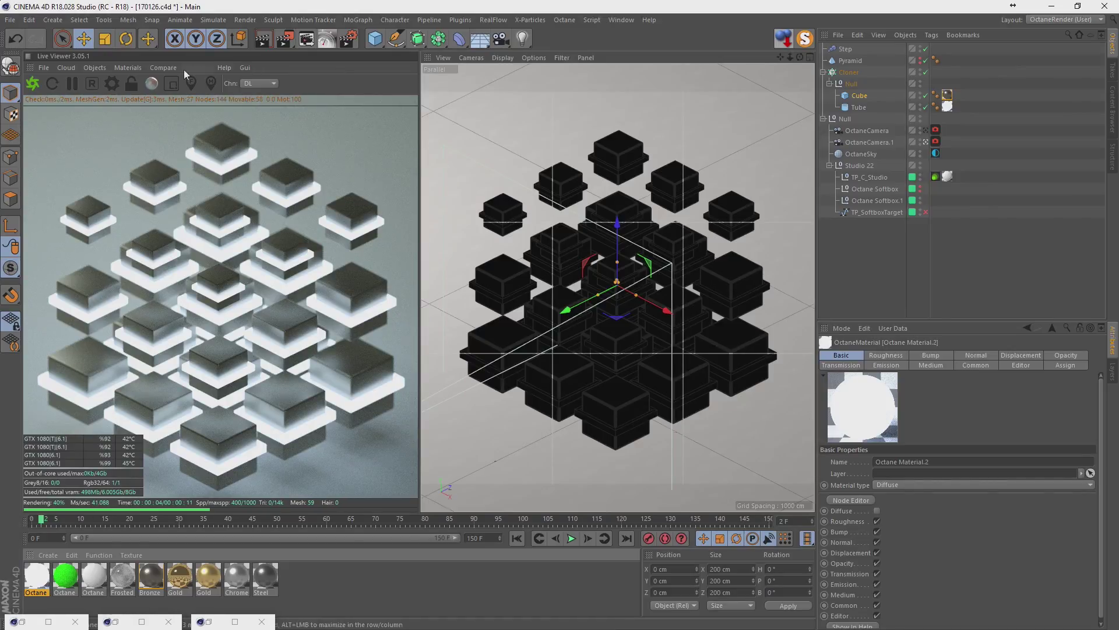
Darken the other Octane material's Diffuse colour to near black for the cubes.
double_click(92, 574)
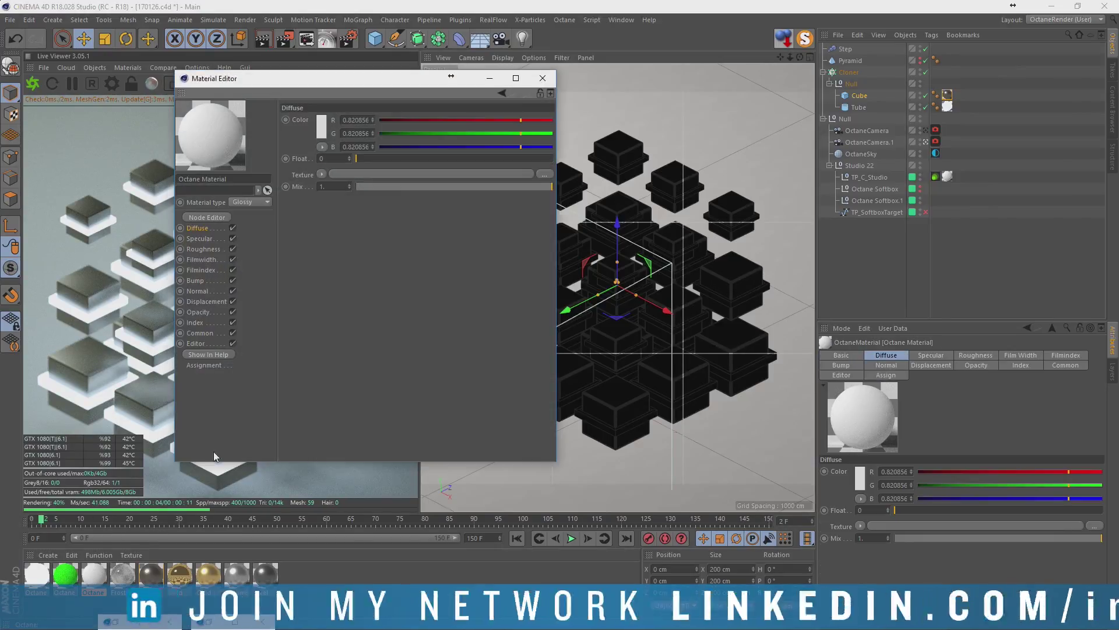
left_click(303, 134)
left_click(309, 150)
key("Return")
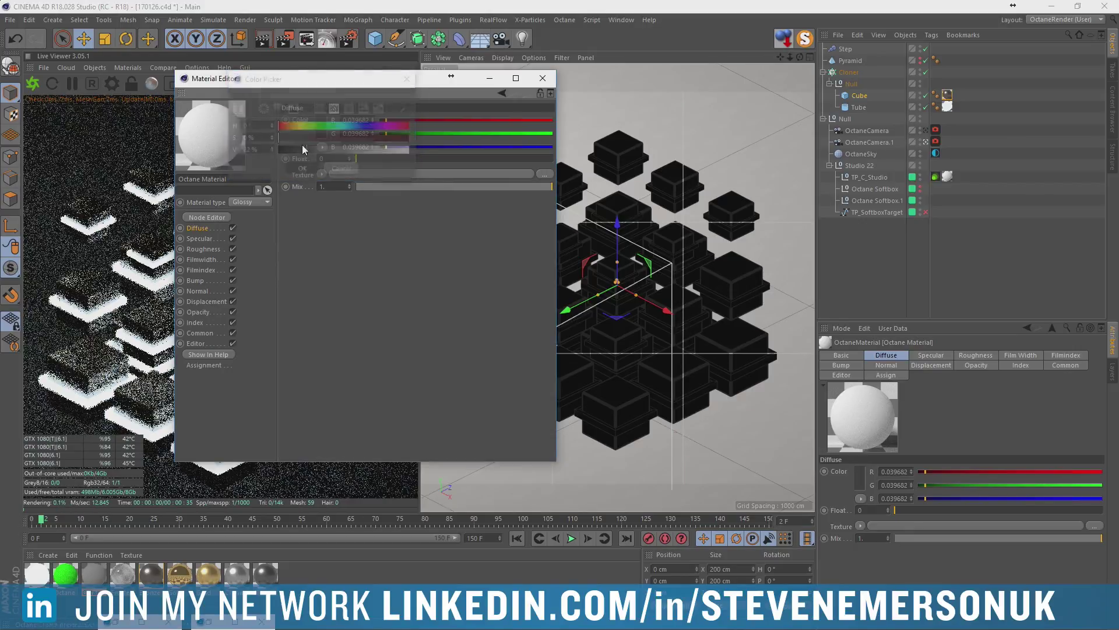
left_click_drag(315, 82, 506, 84)
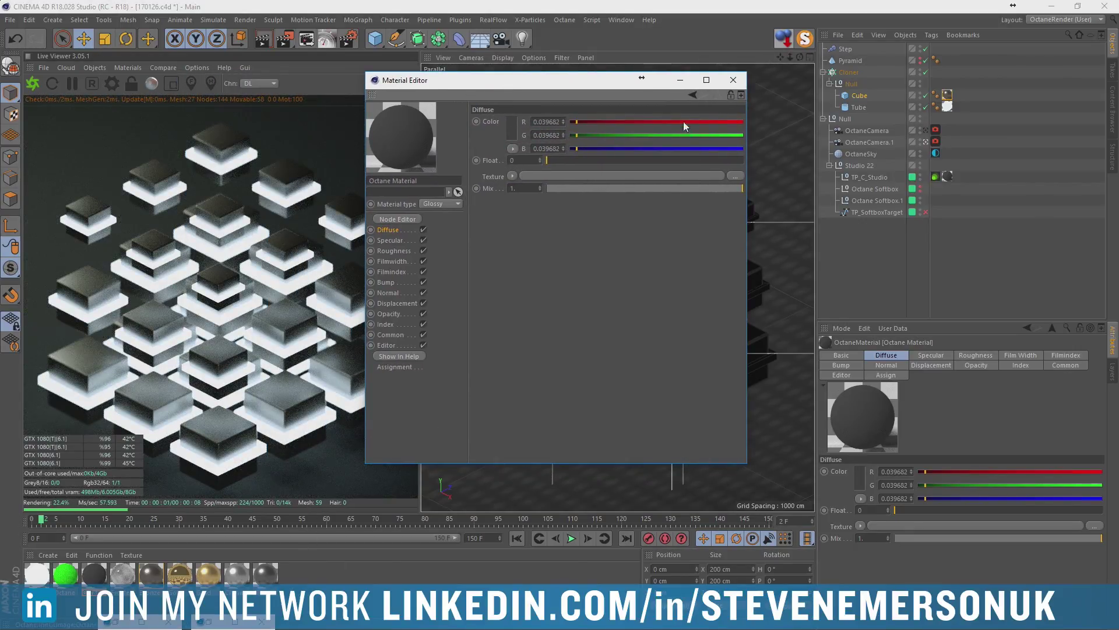
left_click(733, 80)
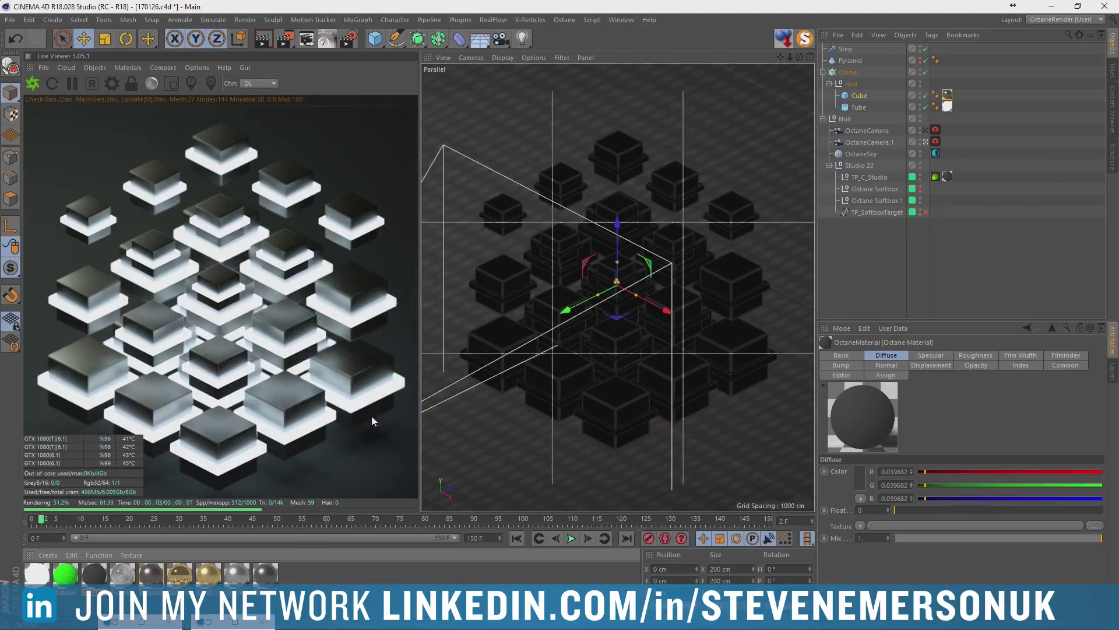
Add the Titanium and Steel metal presets from the Content Browser.
left_click(613, 20)
left_click(627, 79)
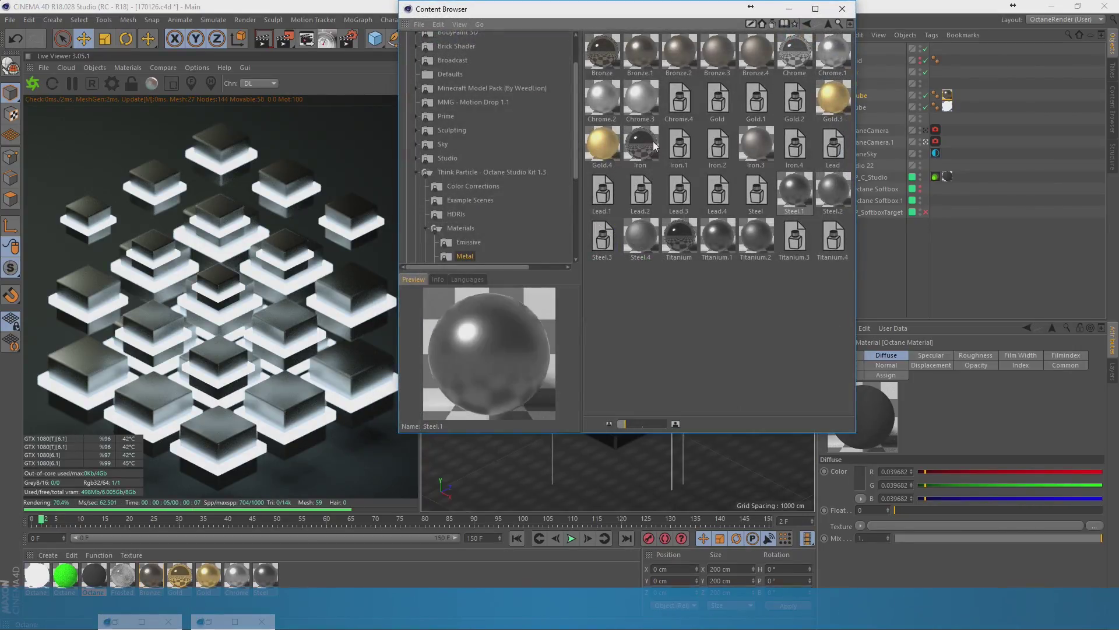
double_click(679, 236)
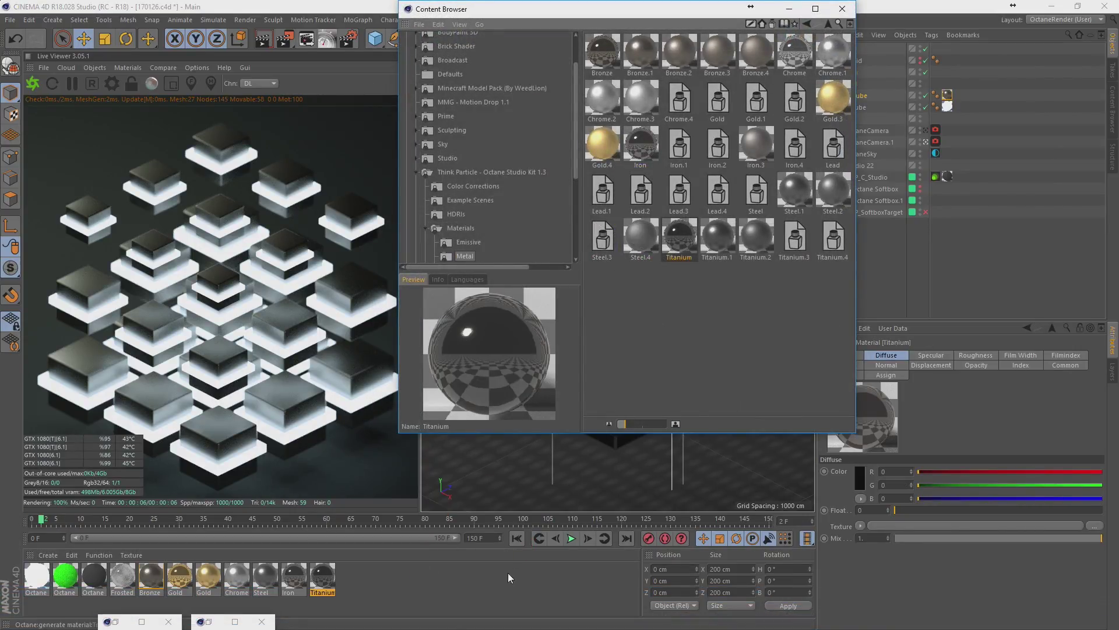
left_click(758, 200)
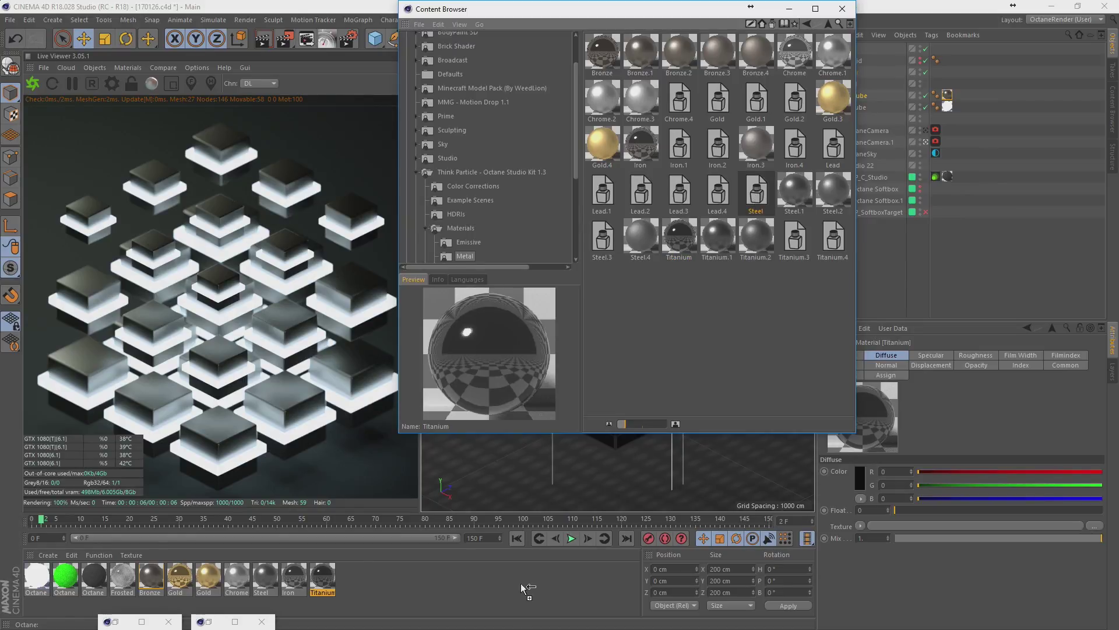
left_click_drag(522, 585, 521, 584)
Add two B&W Plastic presets, including dark Plastic.32, then close the Content Browser.
scroll(481, 156, "down", 2)
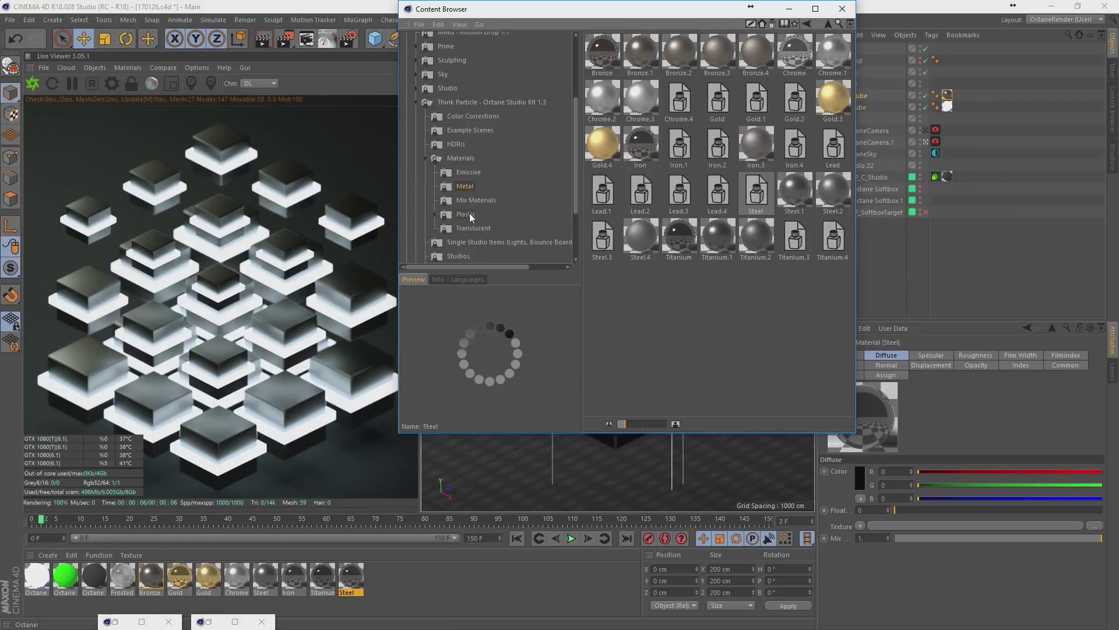
double_click(470, 214)
left_click(470, 241)
left_click(477, 227)
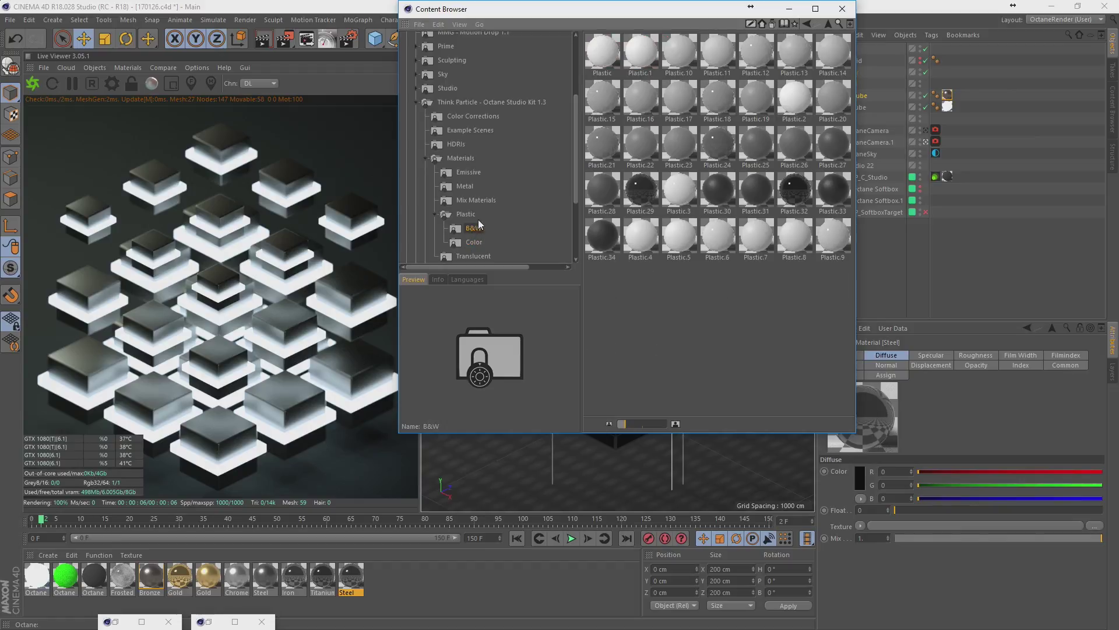
double_click(640, 189)
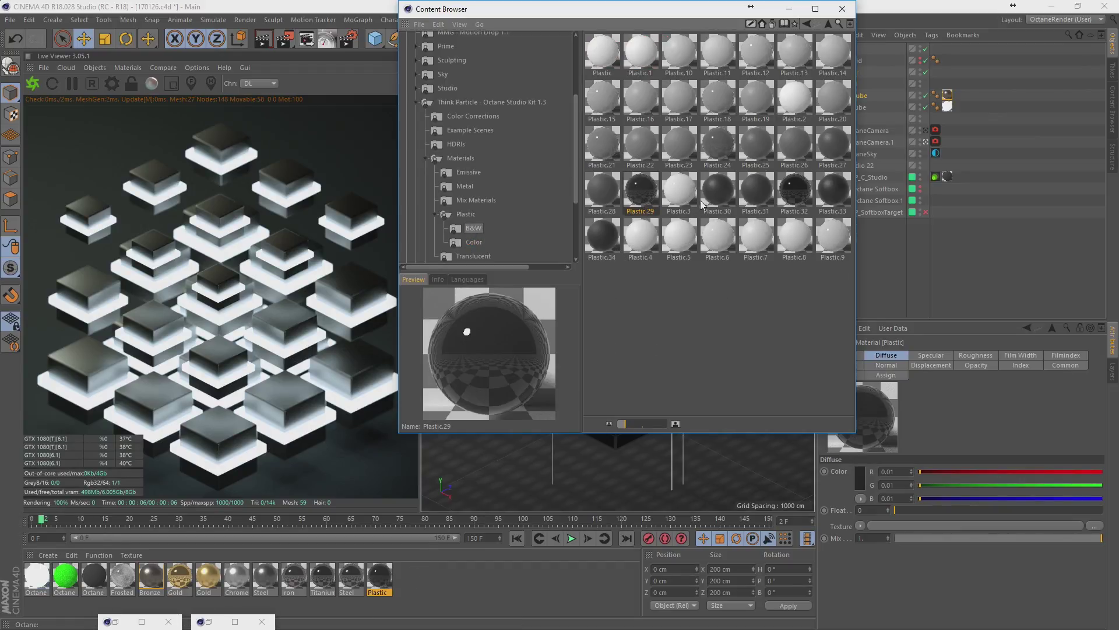
left_click_drag(523, 579, 523, 579)
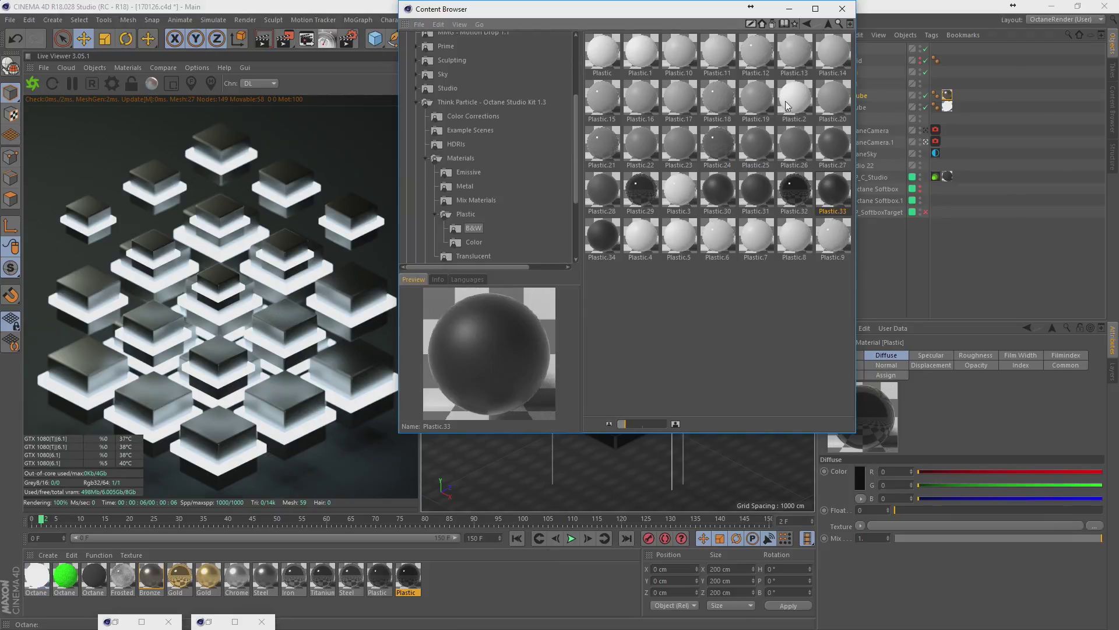
left_click(842, 8)
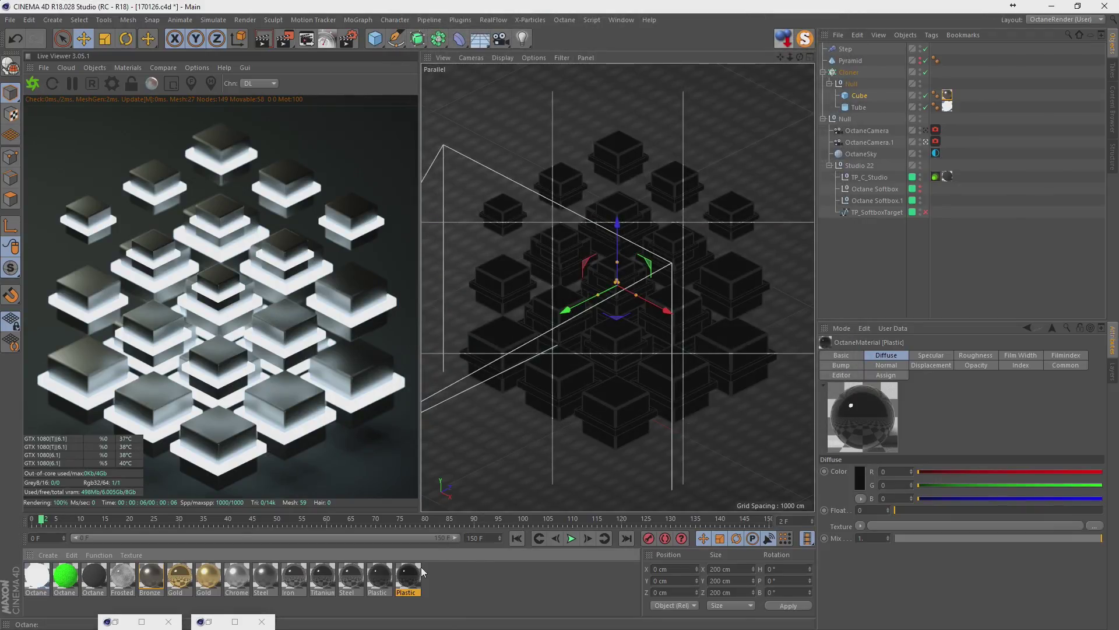
Try assigning the plastic material, then select OctaneCamera.1 and show its coordinates.
mouse_move(409, 574)
left_mouse_down()
mouse_move(947, 140)
mouse_move(948, 176)
left_mouse_up()
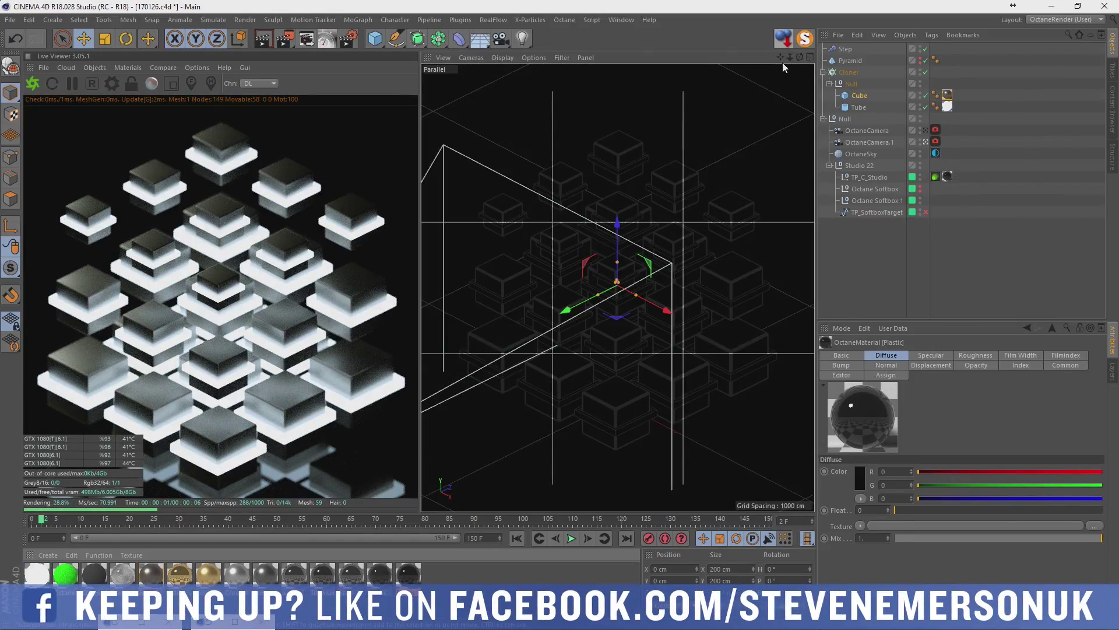
left_click(966, 213)
left_click(872, 142)
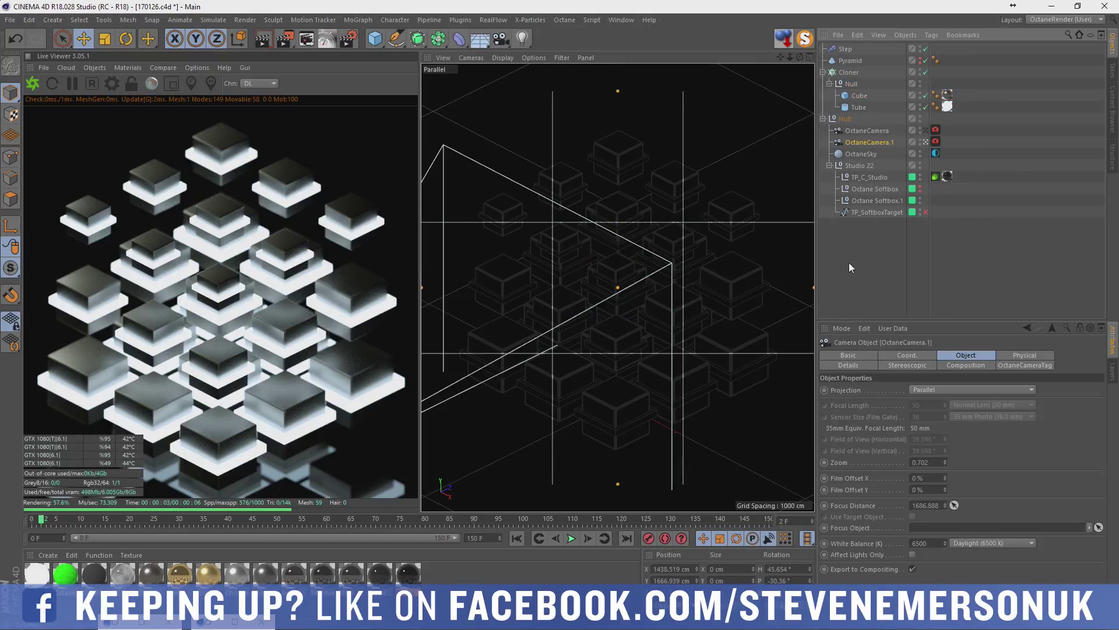
left_click(886, 357)
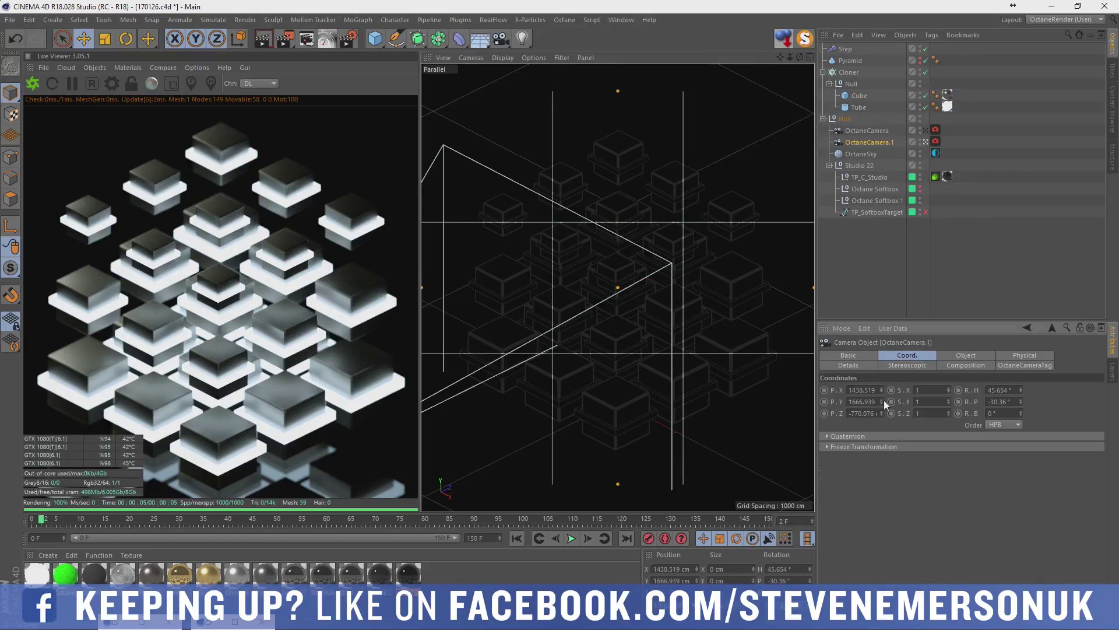
Duplicate it as OctaneCamera.2, render through it, and lower it to Y 1497.939 cm.
left_click_drag(868, 143, 869, 145, "ctrl")
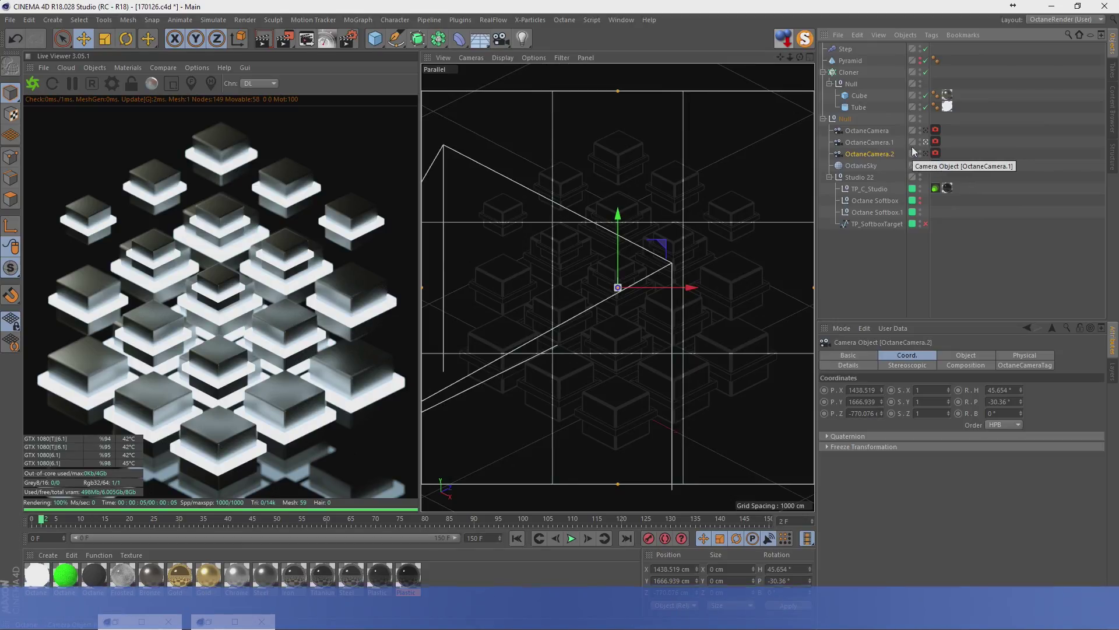
left_click(926, 153)
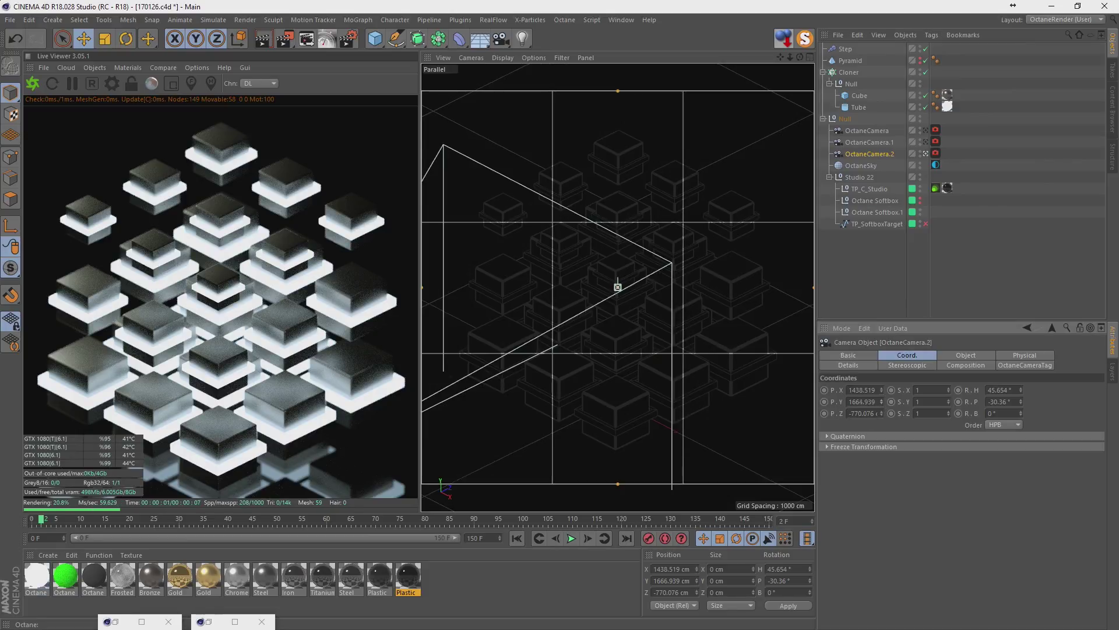
left_click_drag(618, 287, 618, 248)
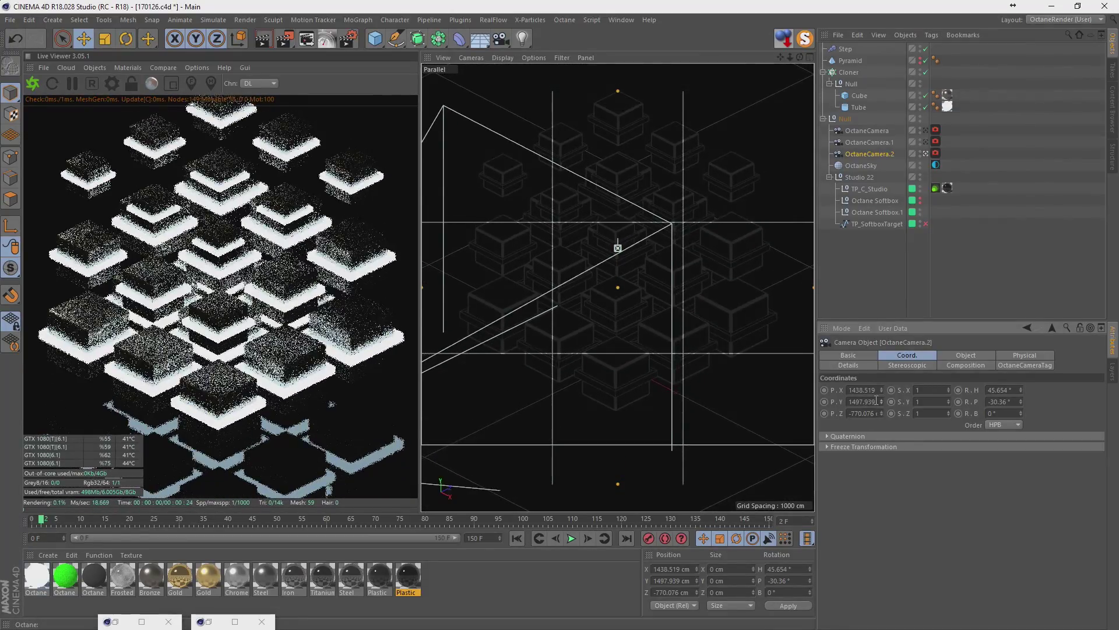
left_click_drag(789, 58, 789, 56)
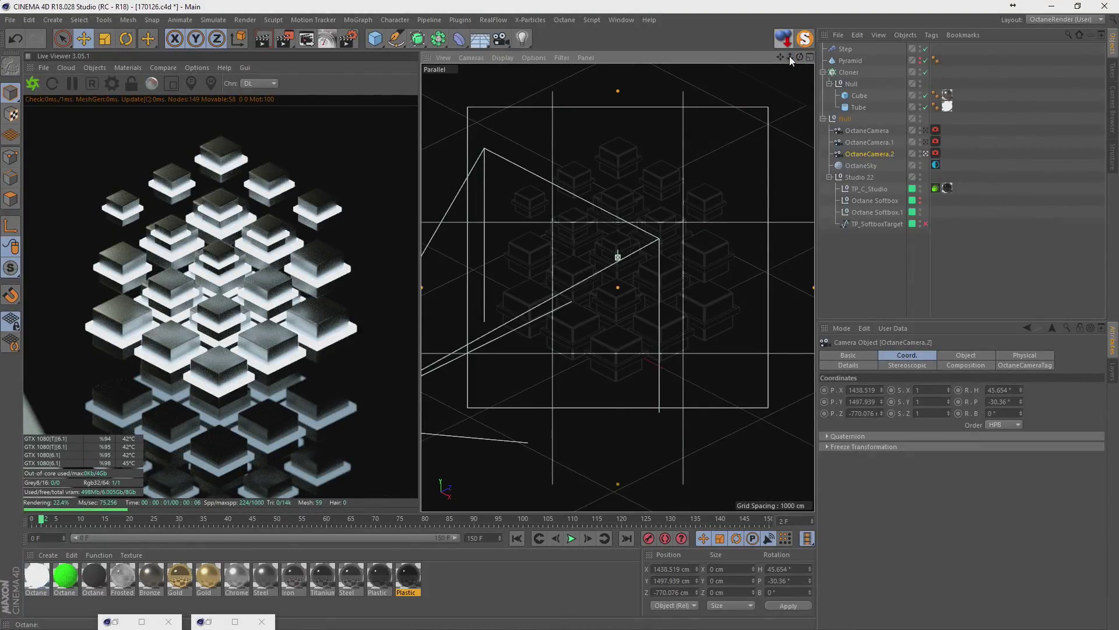
left_click(866, 188)
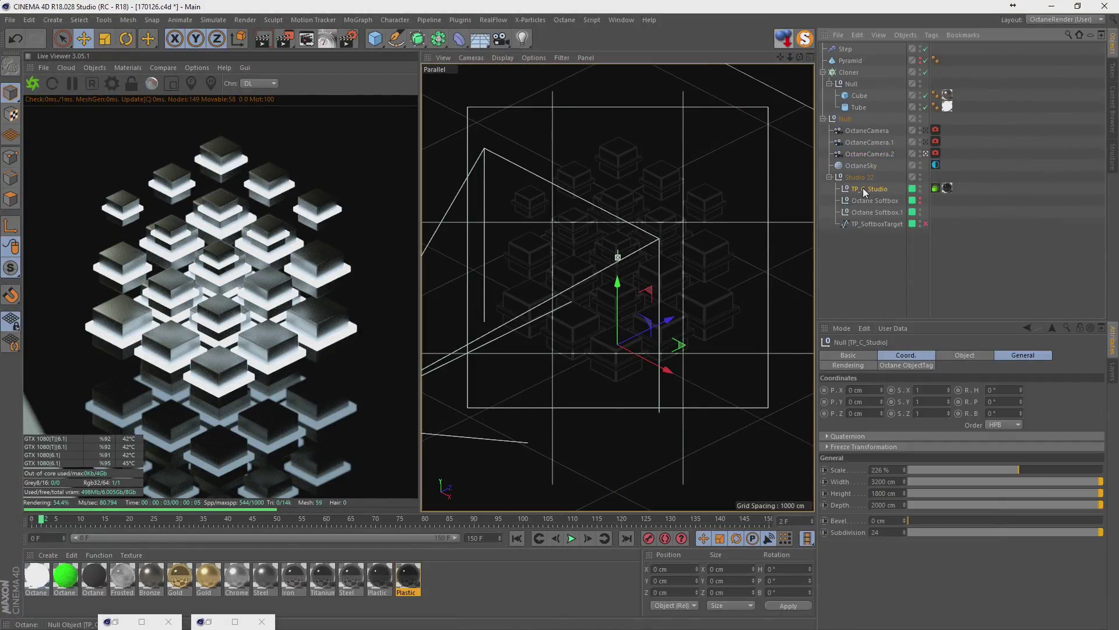
left_click(113, 377)
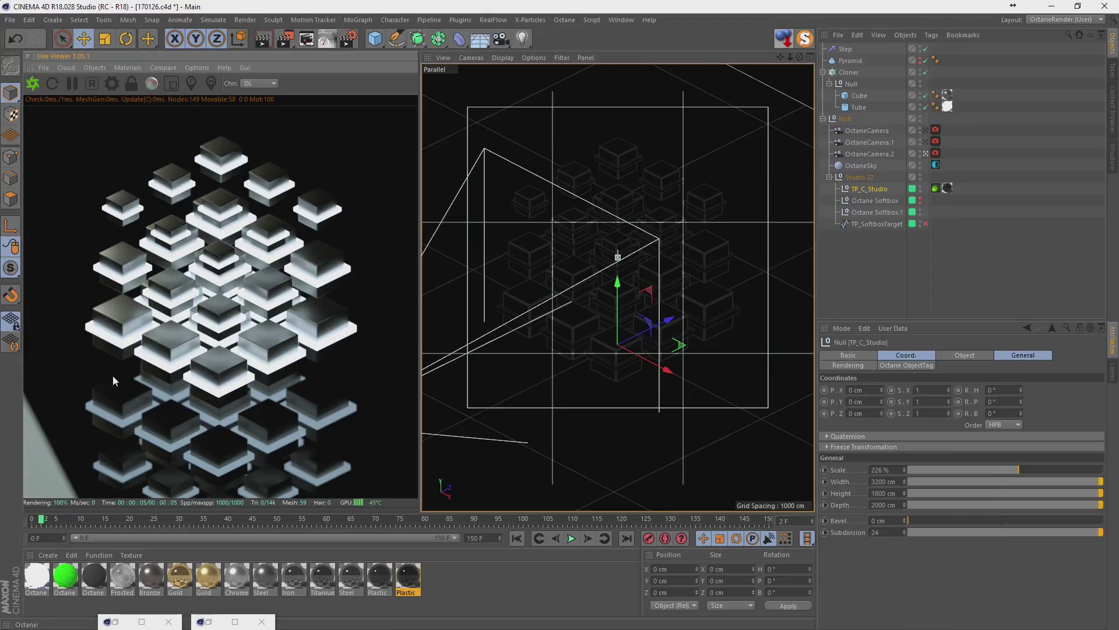
left_click(925, 153)
mouse_move(775, 251)
left_mouse_down("alt")
mouse_move(584, 298)
mouse_move(671, 274)
left_mouse_up("alt")
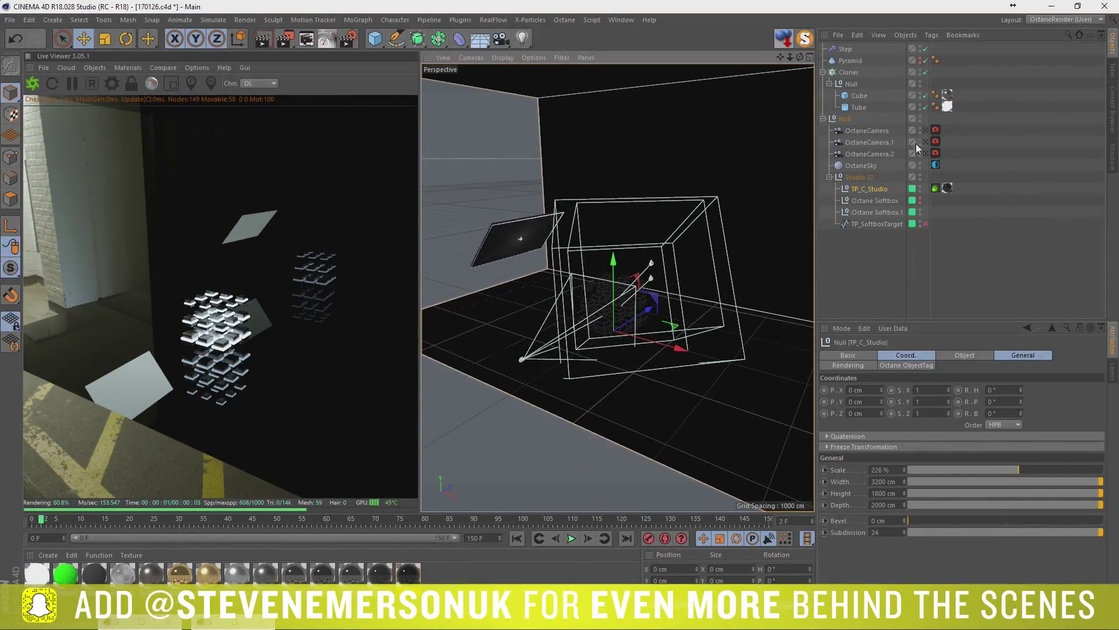
left_click(921, 190)
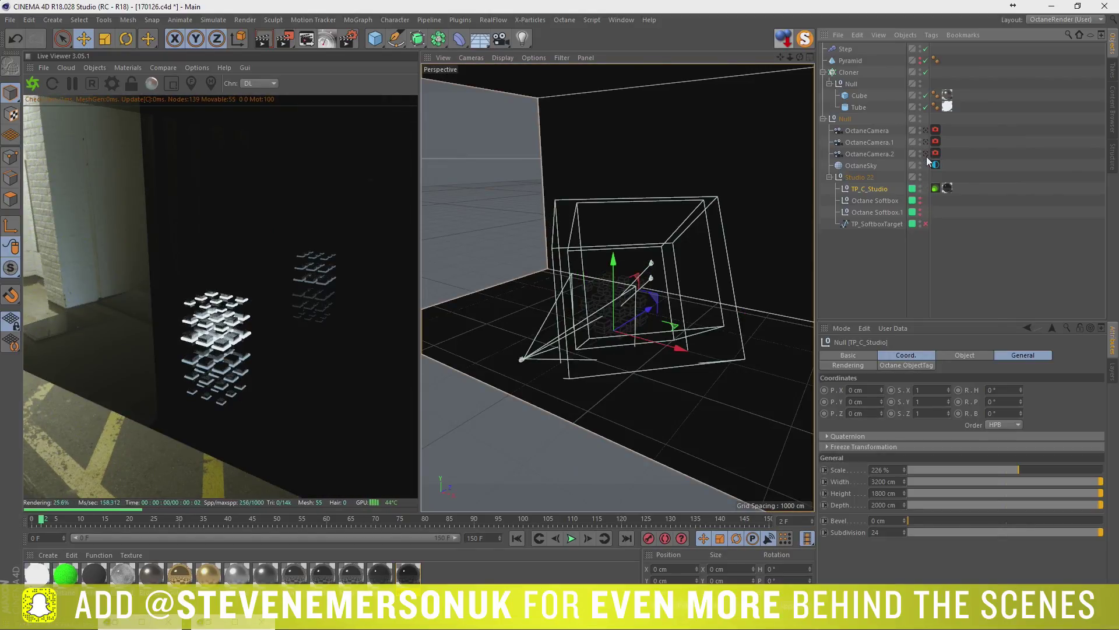
left_click(925, 155)
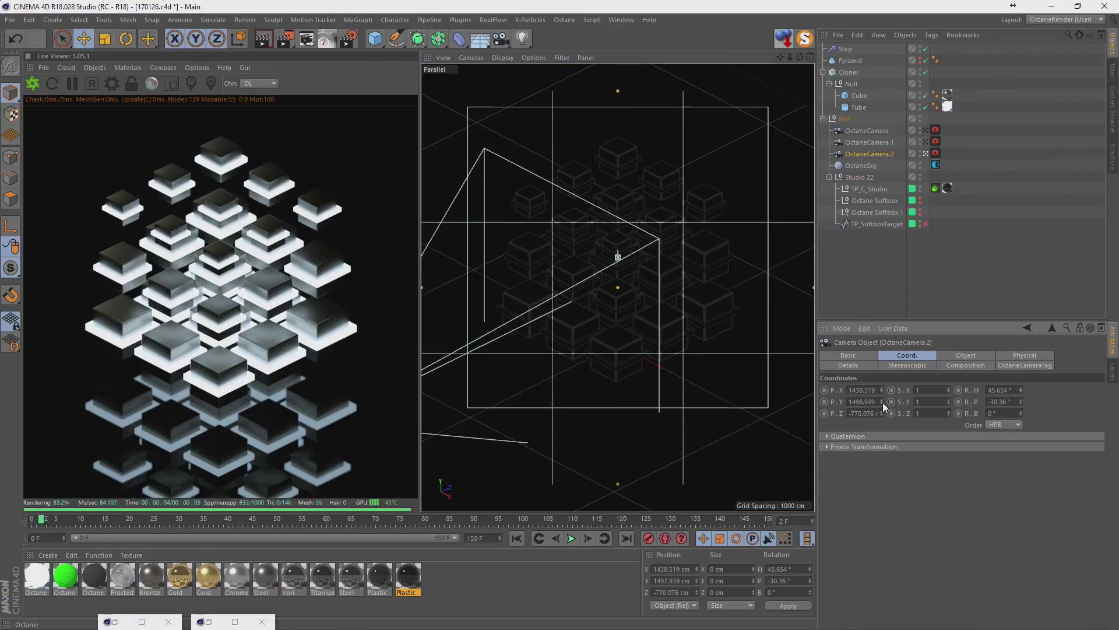
Give the viewport a red Tinted Border at 84% opacity and lower OctaneCamera.2 to Y 1371.939 cm.
left_click_drag(882, 402, 853, 382)
left_click(534, 58)
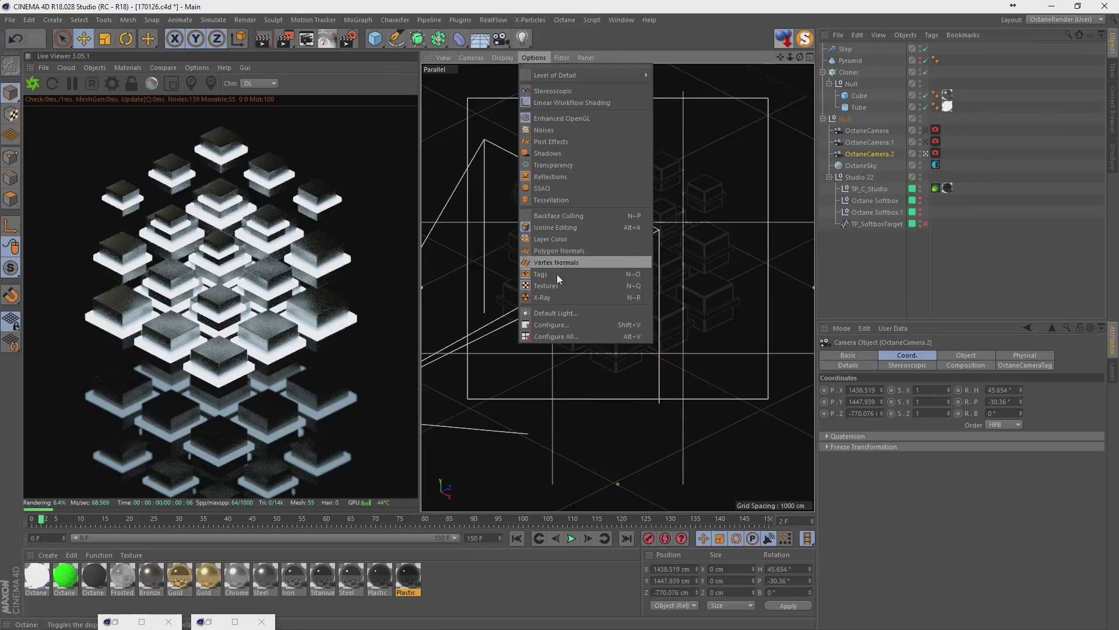
left_click(558, 325)
left_click(970, 355)
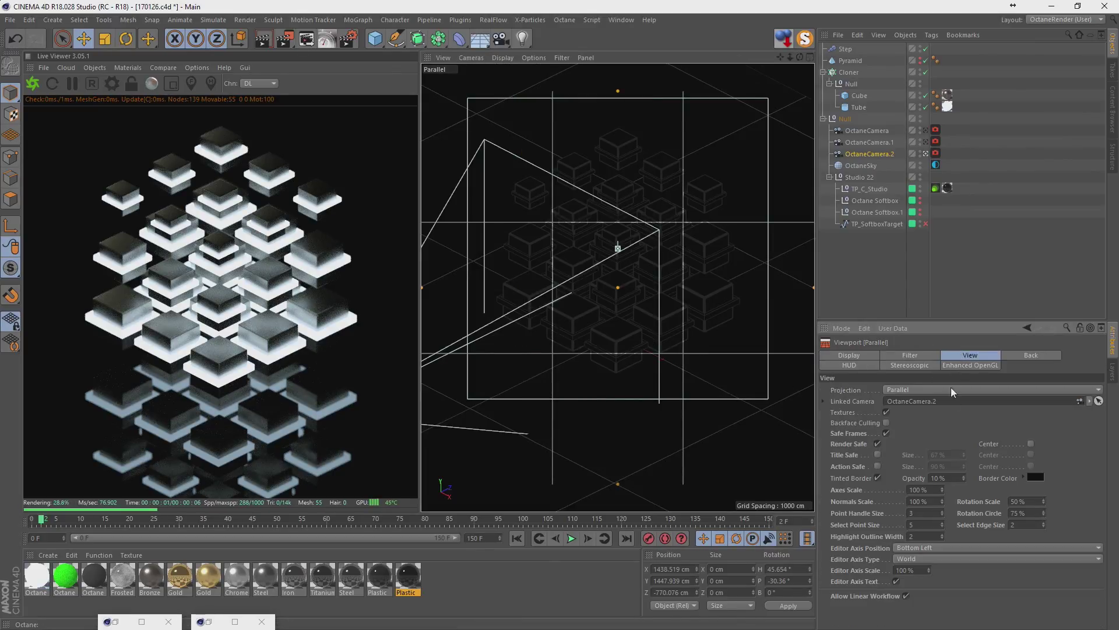
left_click(1038, 479)
left_click_drag(1039, 490, 1111, 490)
left_click_drag(1096, 502, 1110, 502)
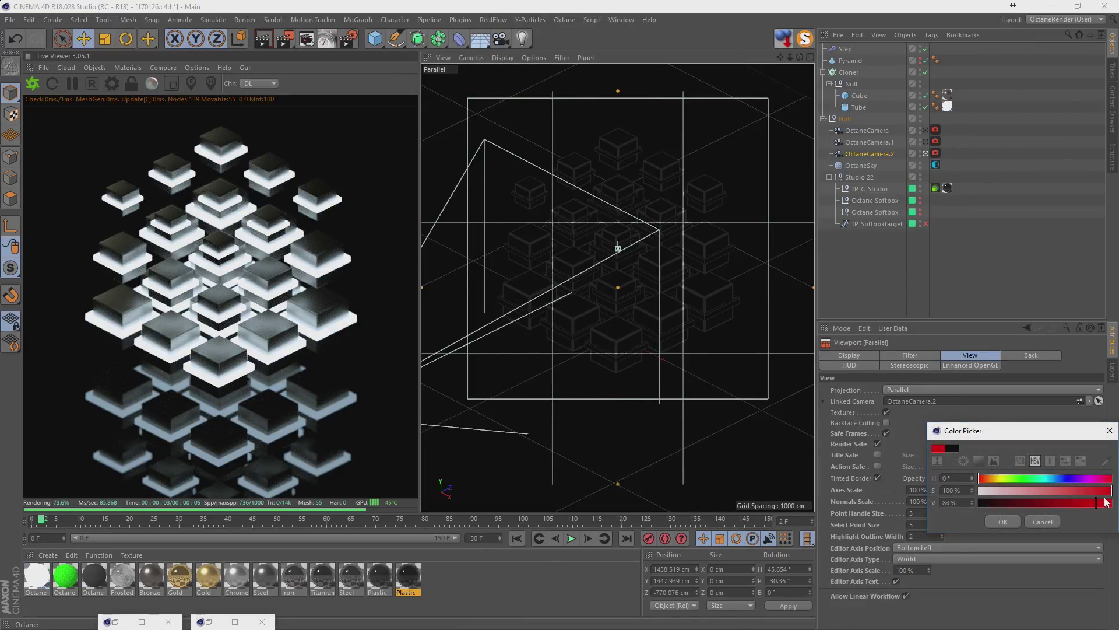
left_click(1000, 518)
left_click_drag(965, 480, 965, 443)
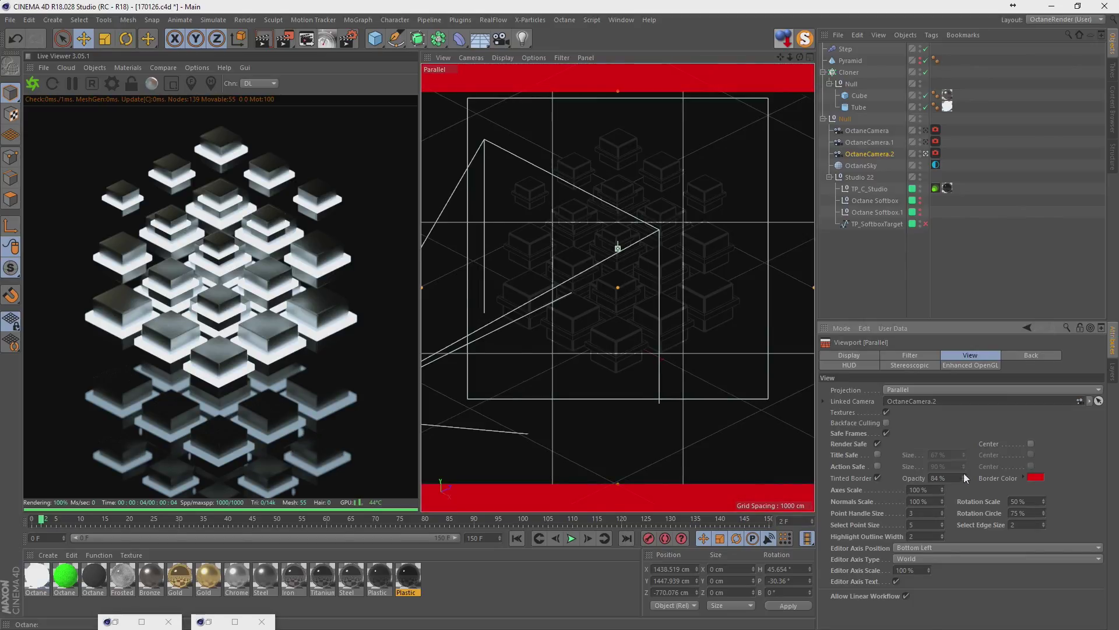
left_click(877, 154)
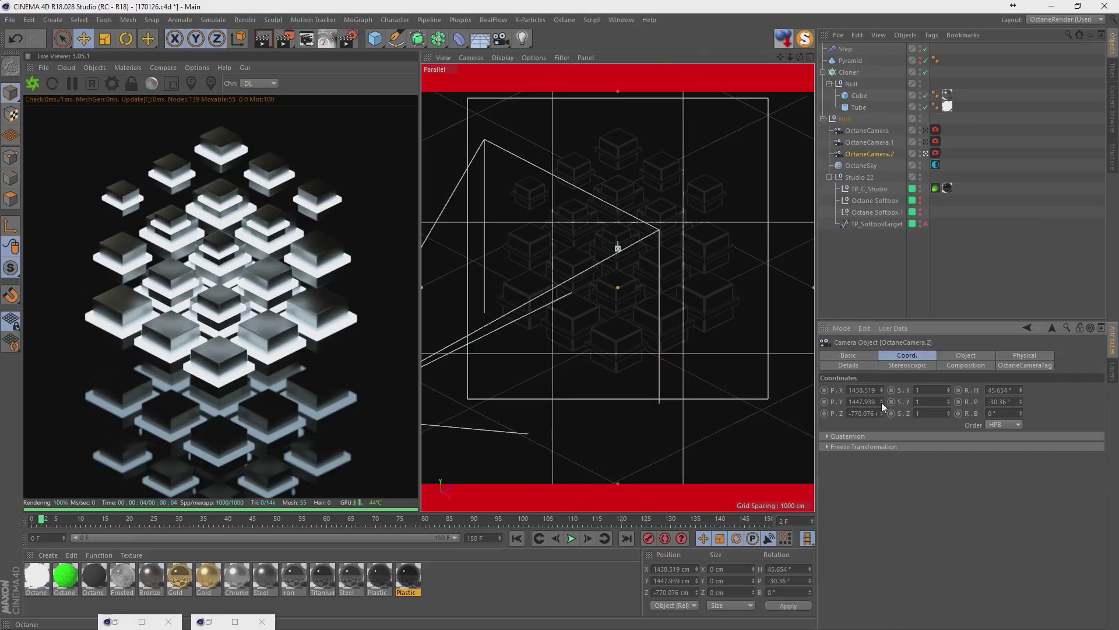
left_click_drag(881, 402, 881, 420)
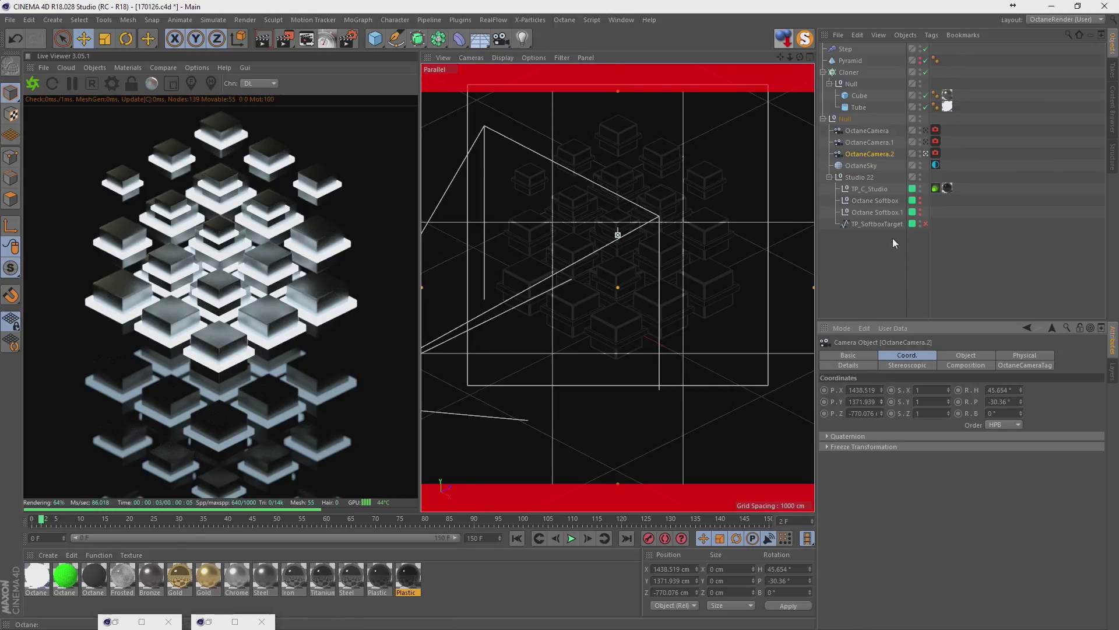
Change the cloned Cube's Fillet Radius from 8 cm to 14 cm.
left_click(859, 95)
left_click(881, 355)
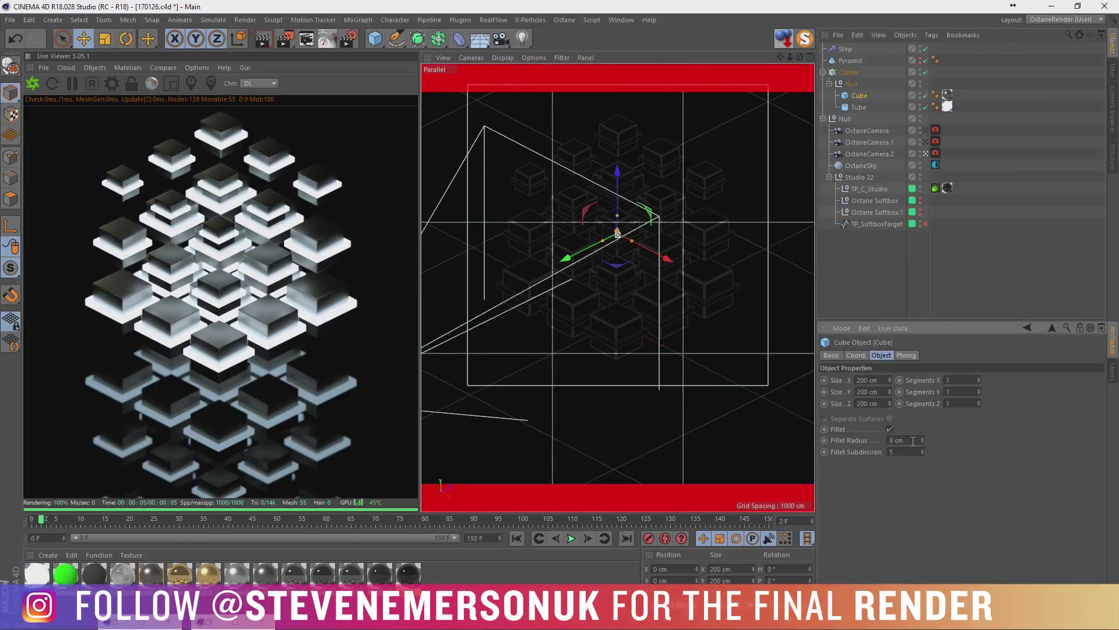
left_click(923, 439)
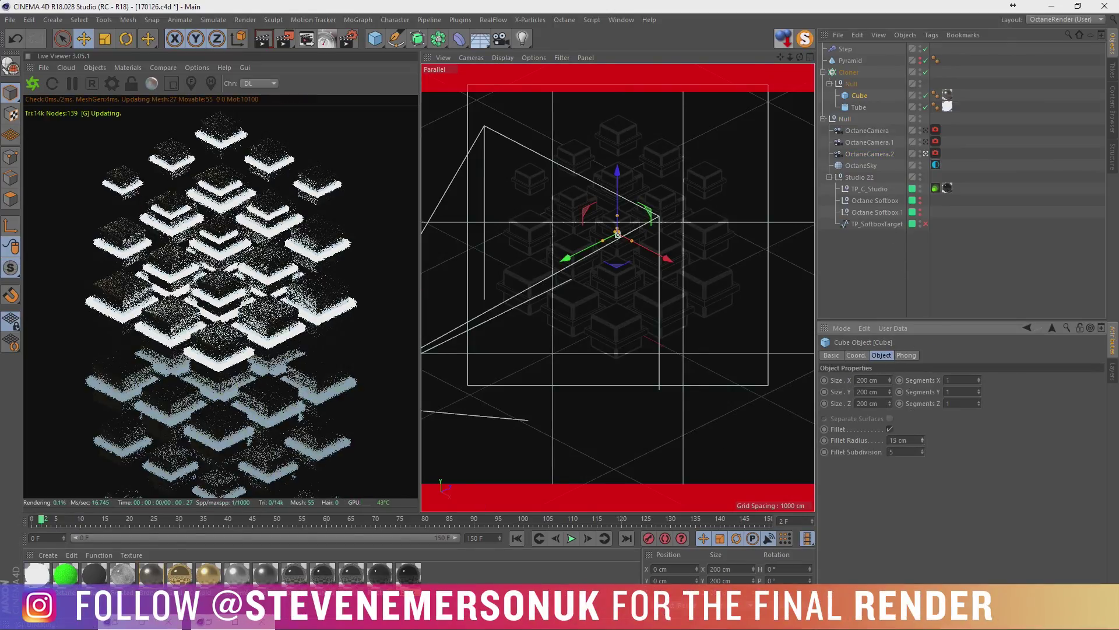
left_click(922, 439)
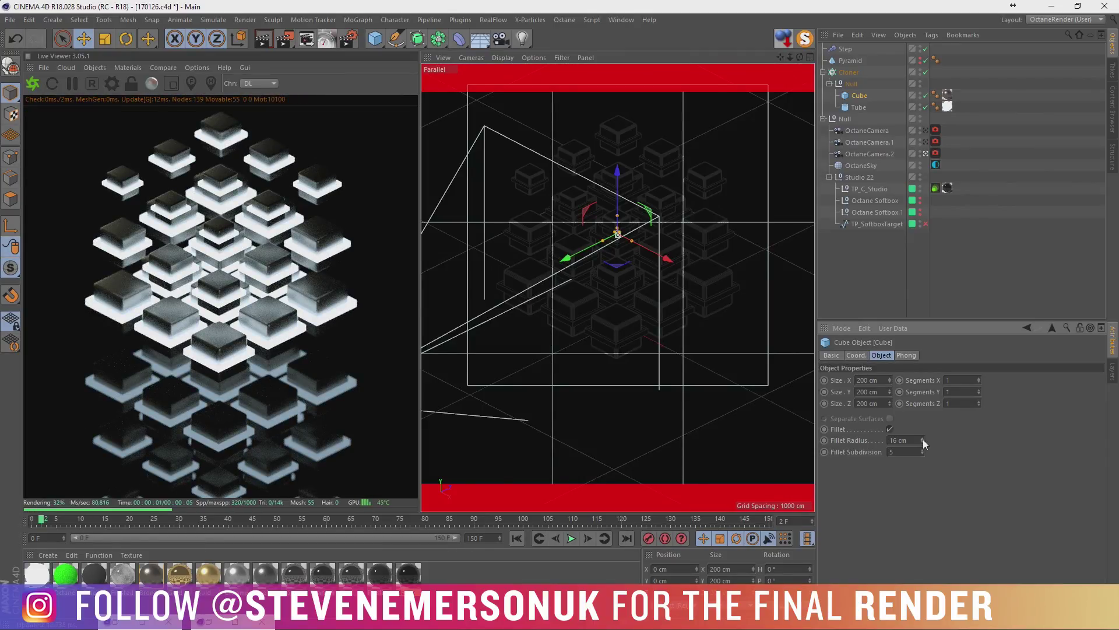
left_click(912, 441)
type("14")
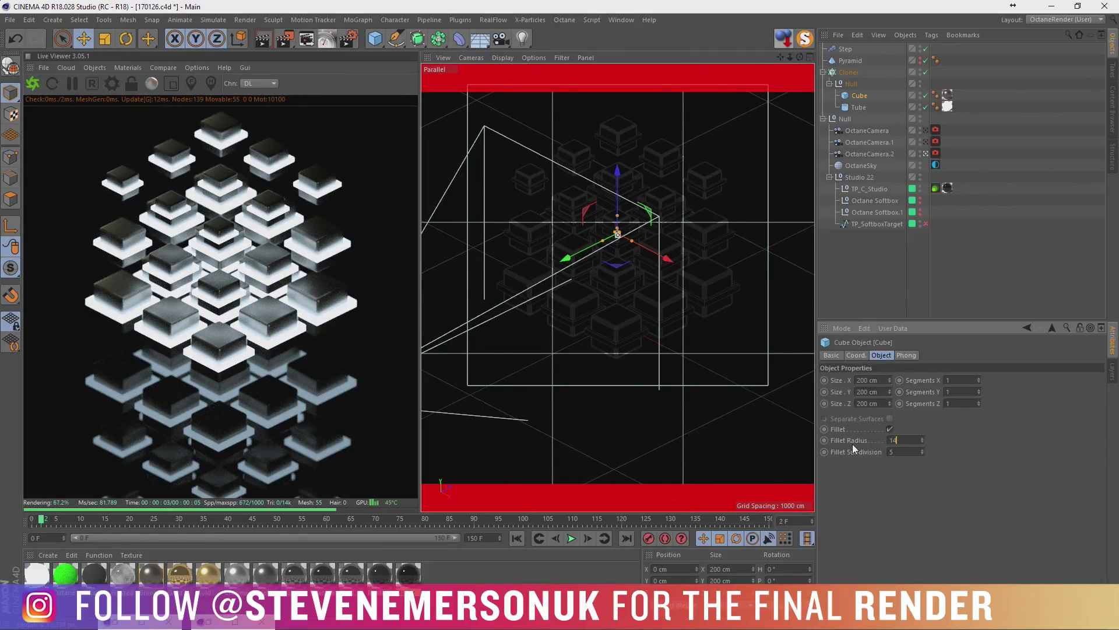
key("Return")
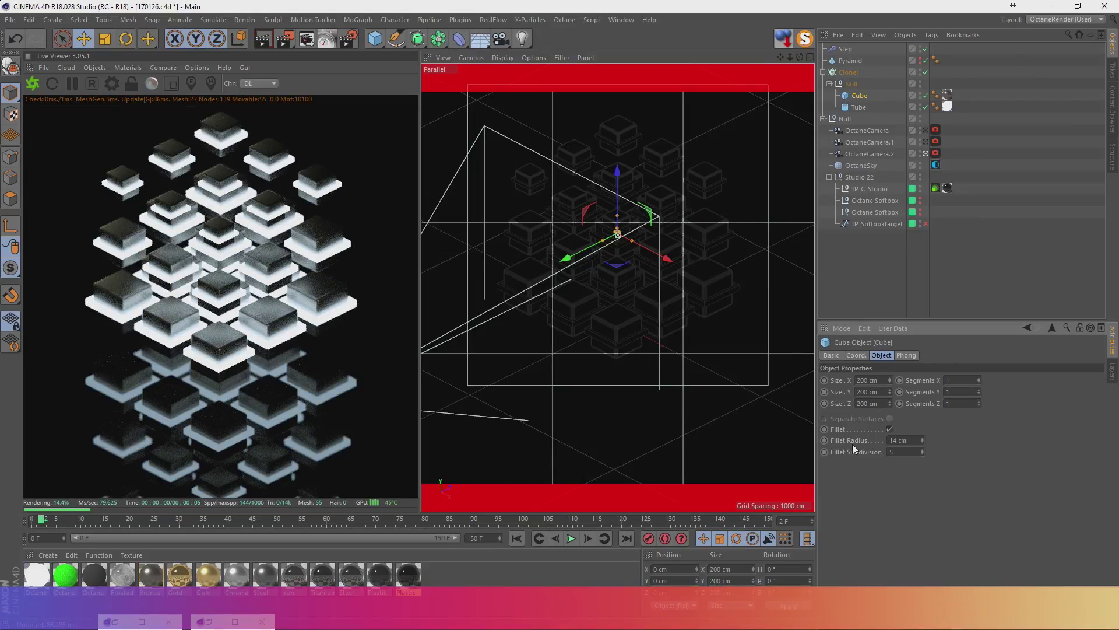
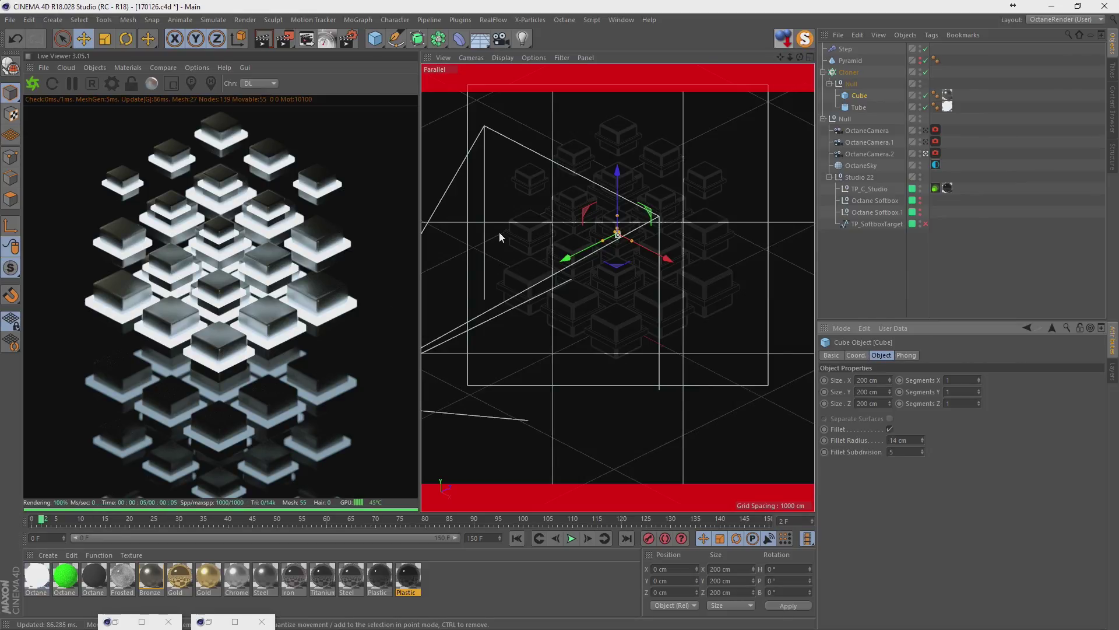
Save the scene and set the Octane kernel to Directlighting with GI_DIFFUSE.
key("ctrl+s")
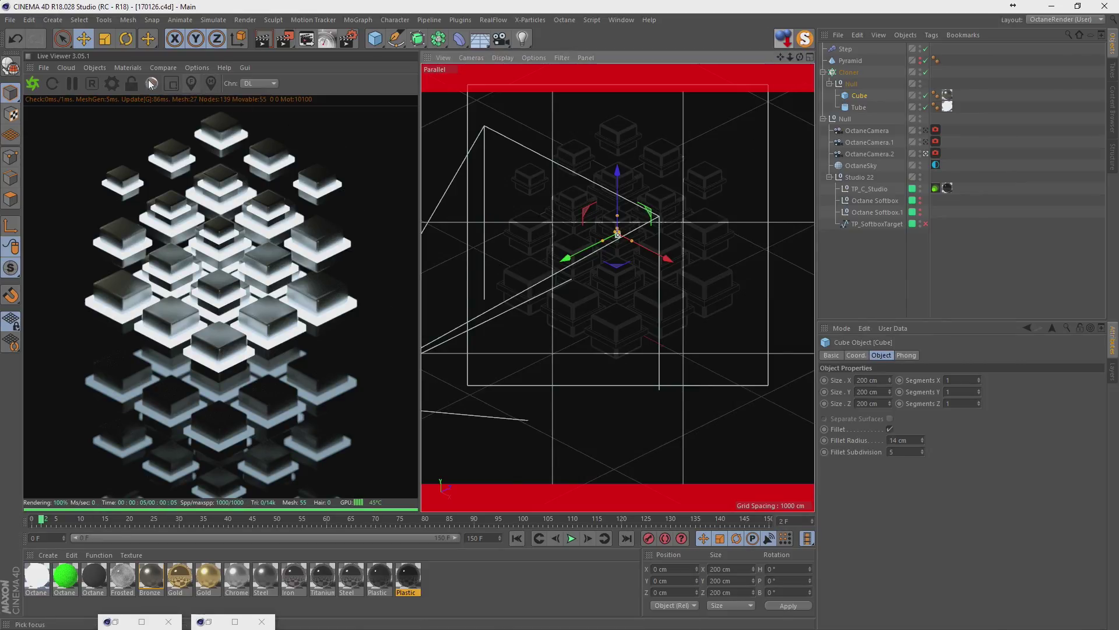
left_click(109, 84)
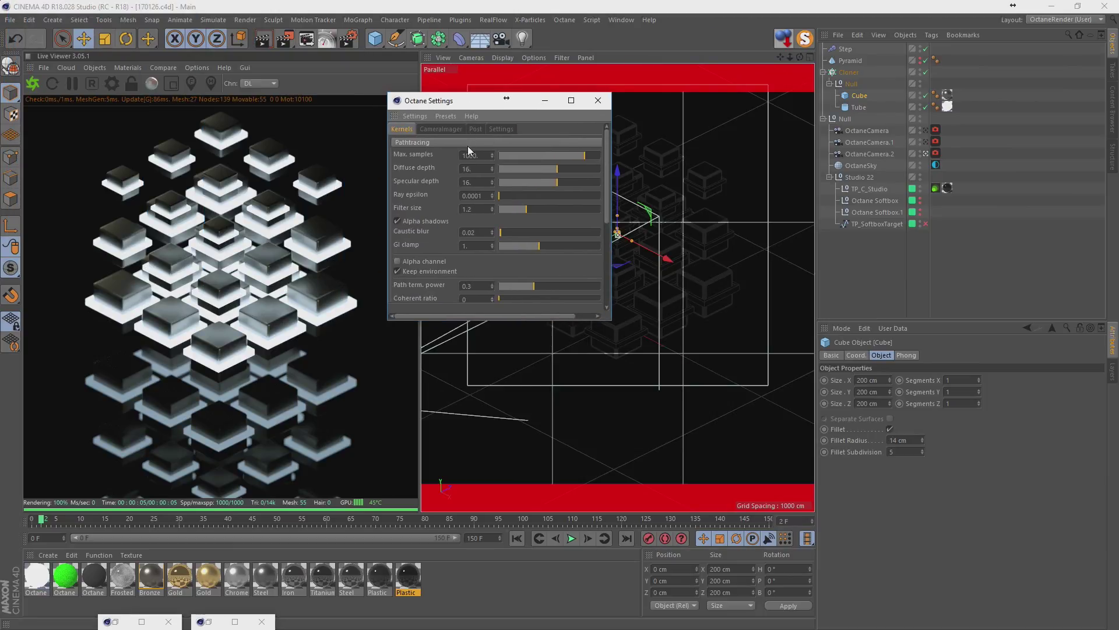
left_click(468, 146)
left_click(453, 163)
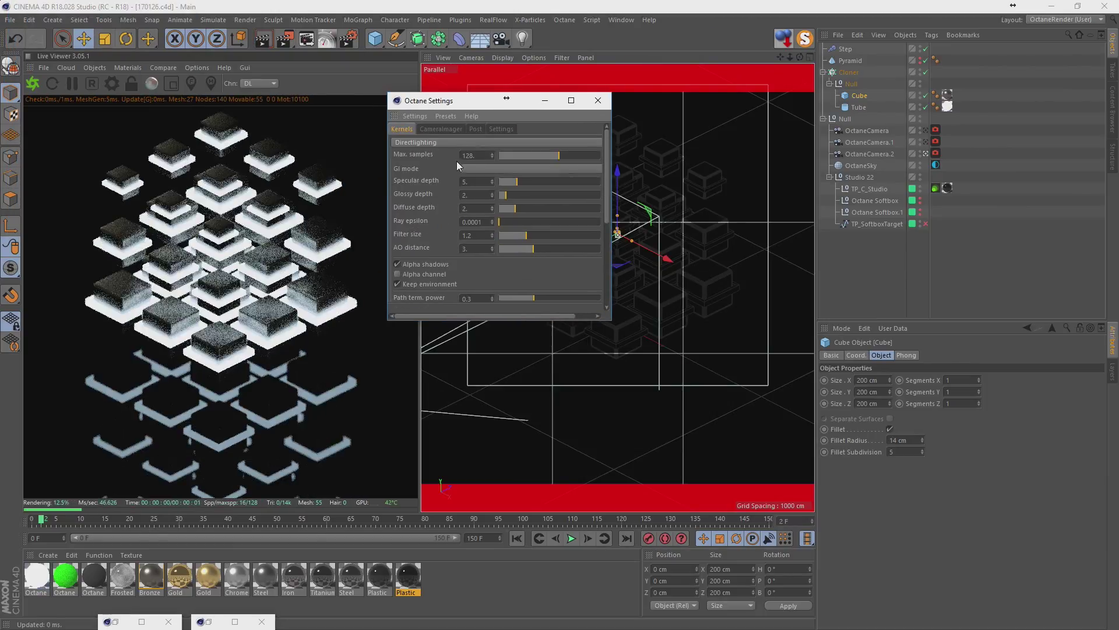
left_click(489, 169)
left_click(485, 199)
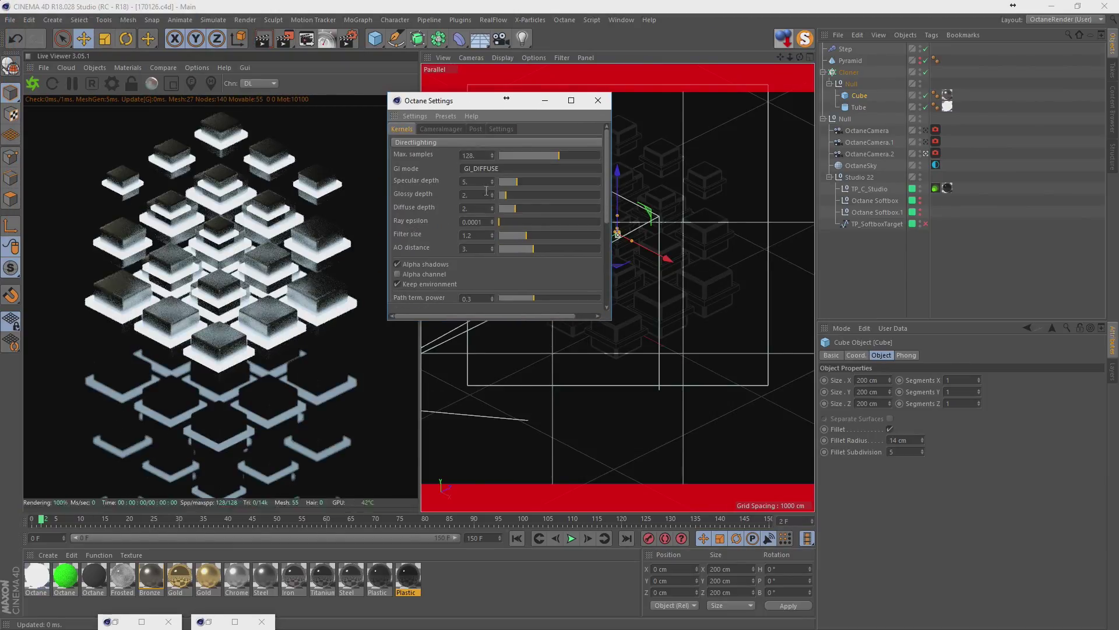
Enable Octane Post with glare power about 13.85, ray amount 1 and glare angle 0.
left_click(476, 129)
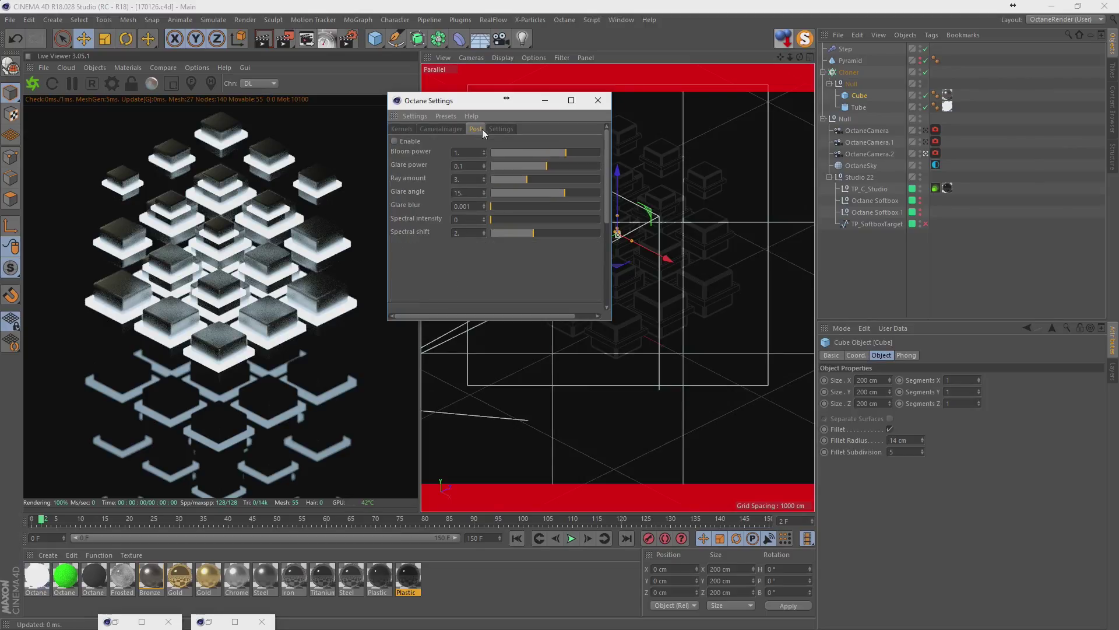
left_click(394, 141)
left_click_drag(561, 165, 581, 165)
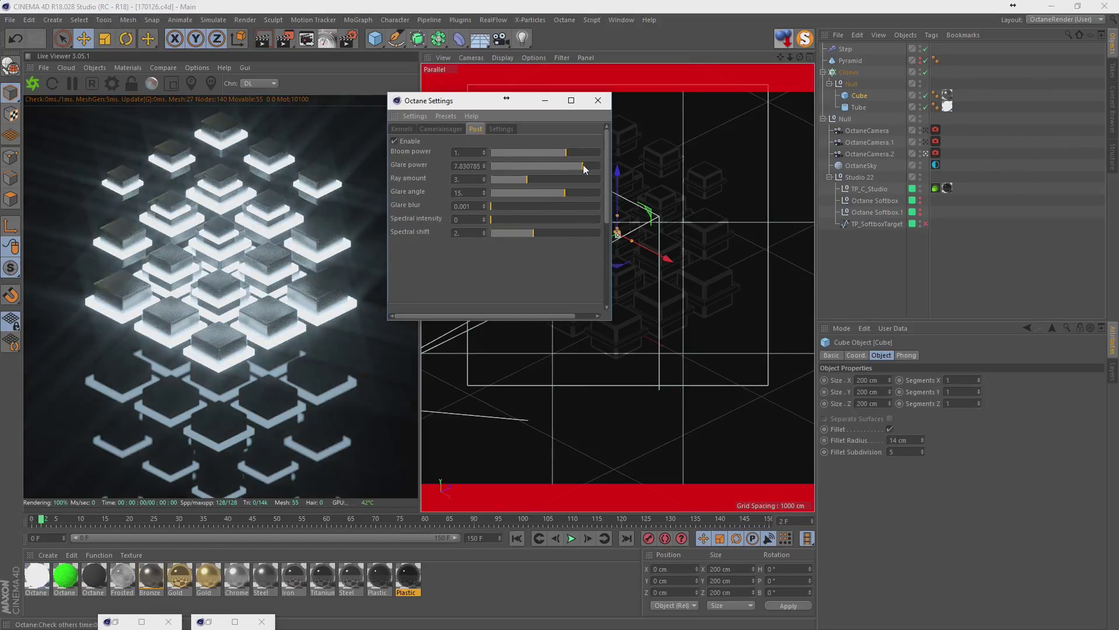
mouse_move(510, 177)
left_mouse_down()
mouse_move(476, 173)
mouse_move(551, 195)
mouse_move(590, 164)
left_mouse_up()
double_click(473, 192)
type("0")
key("Return")
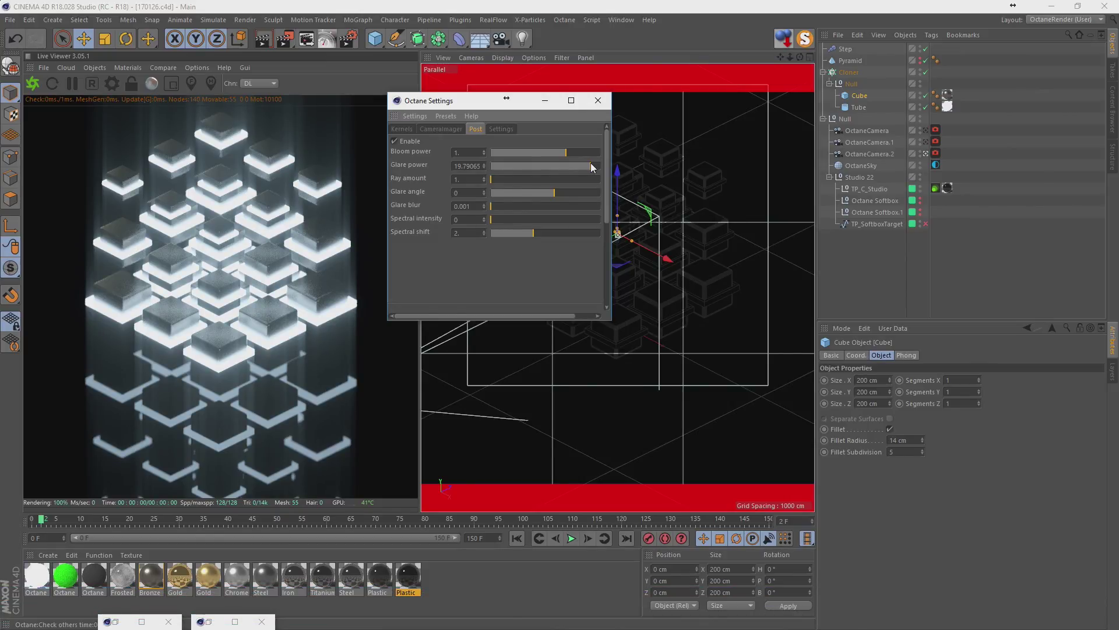
left_click_drag(590, 163, 589, 162)
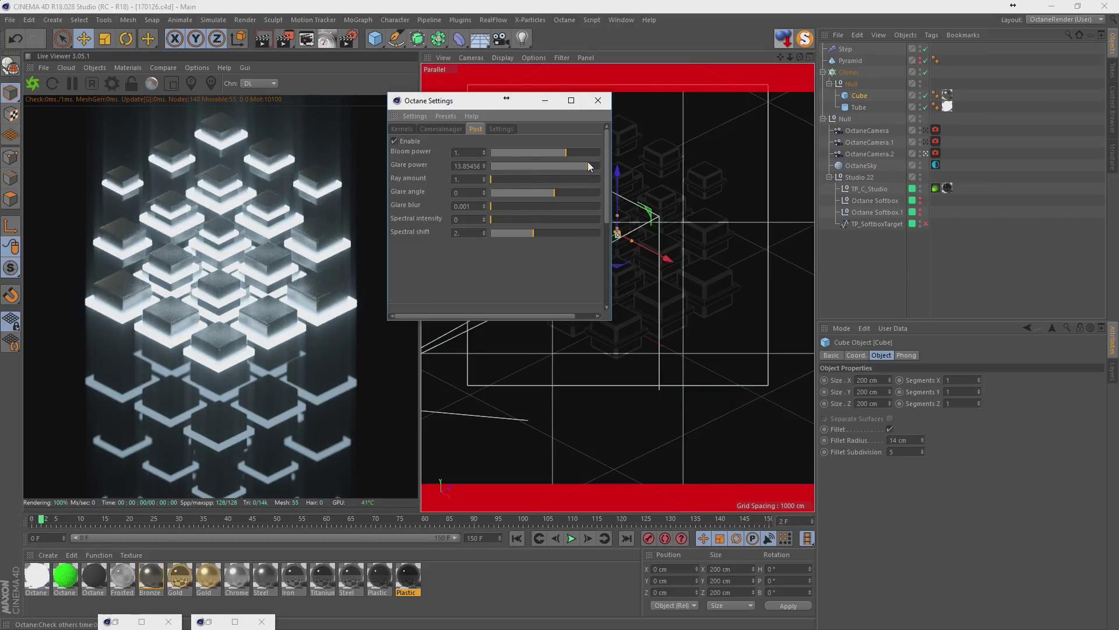
Set the Step effector's deformation to Object, then back to Off, and minimize Octane Settings.
left_click(846, 49)
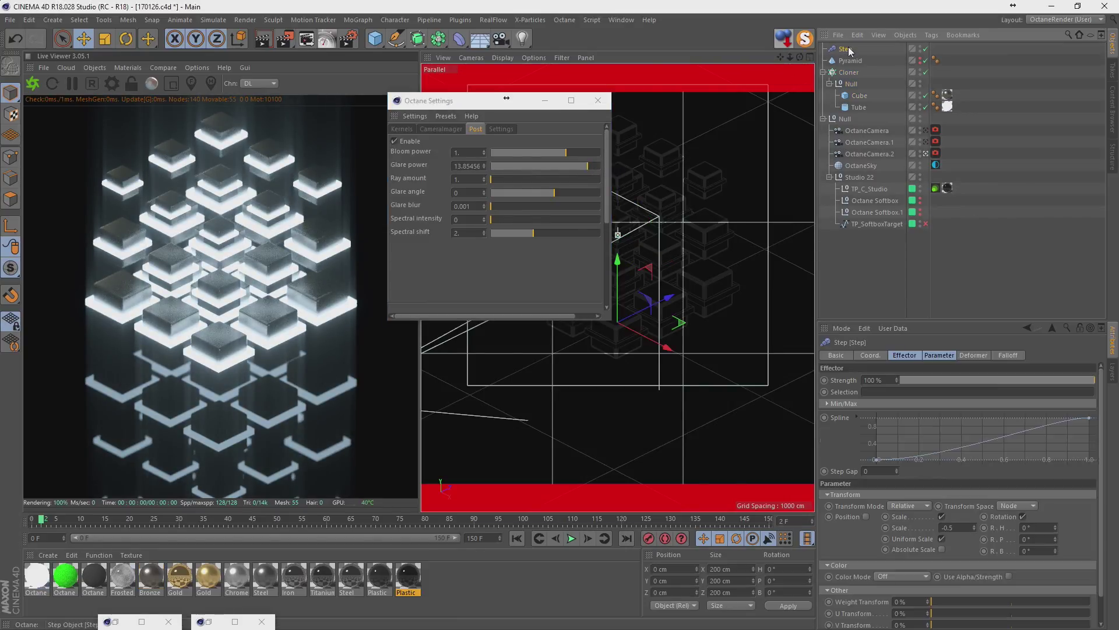
left_click(990, 355)
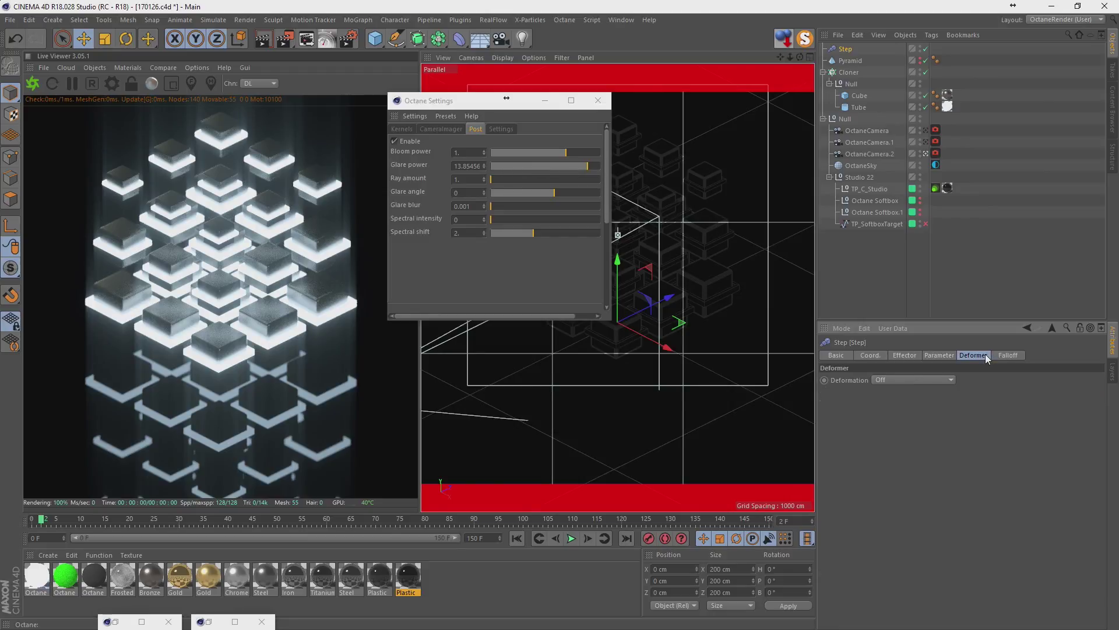
left_click(940, 380)
left_click(933, 401)
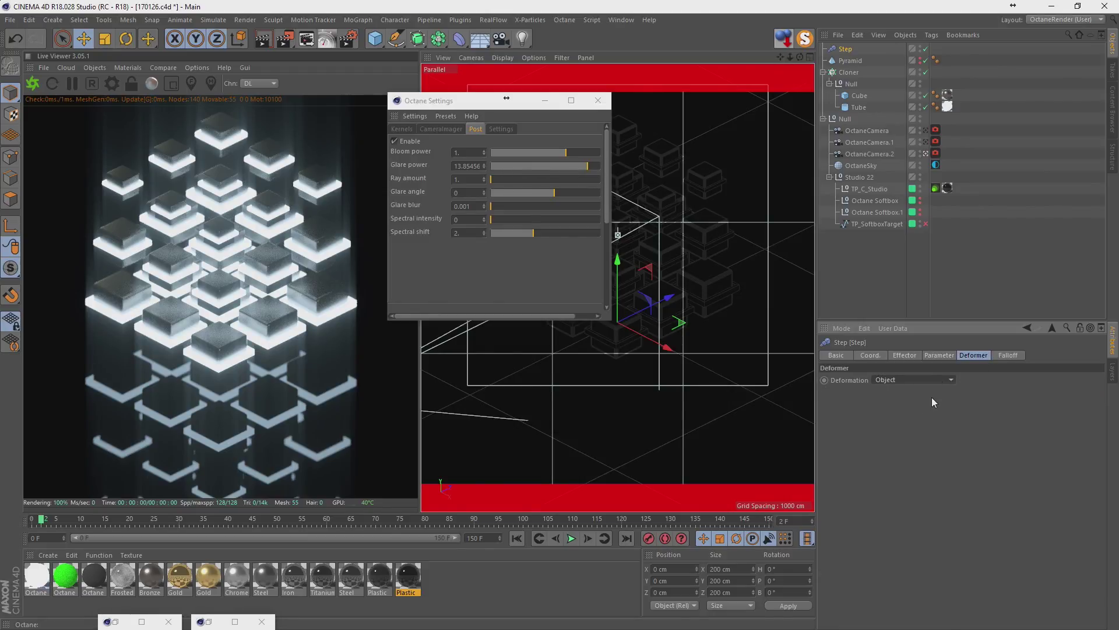
left_click(547, 103)
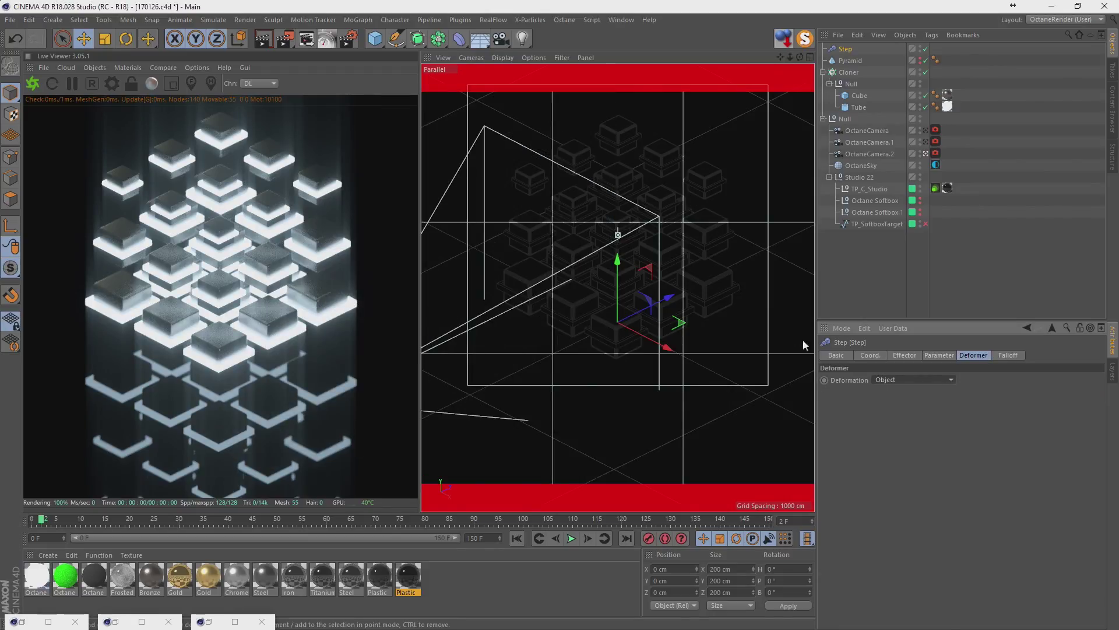
left_click(889, 378)
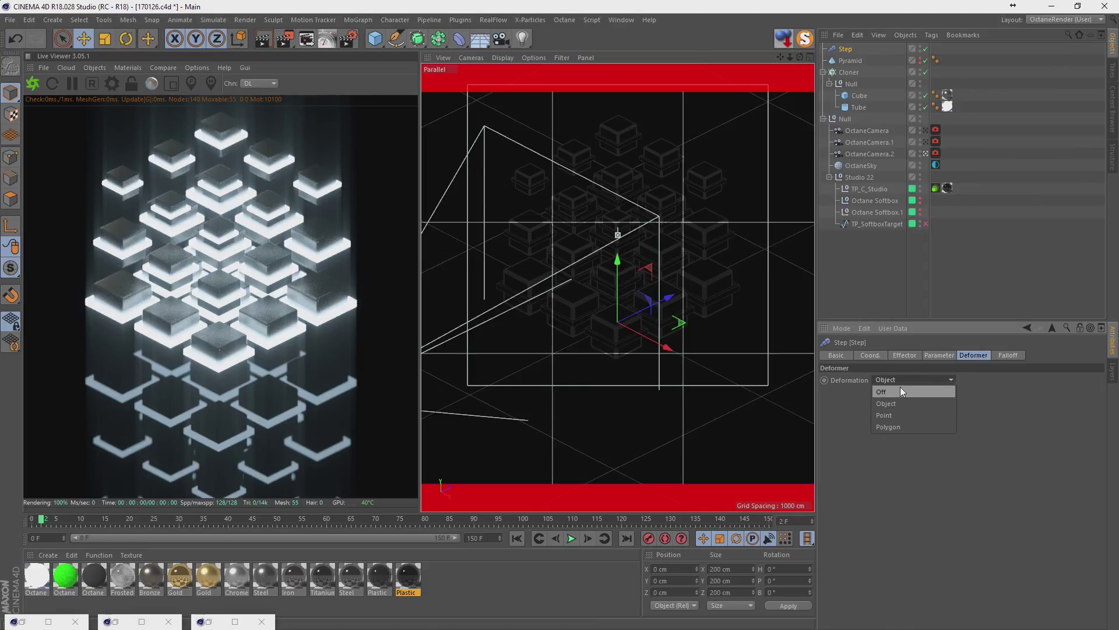
left_click(901, 388)
Review the Step effector's Parameter, Effector and Falloff tabs, keeping the Infinite falloff shape.
left_click(939, 355)
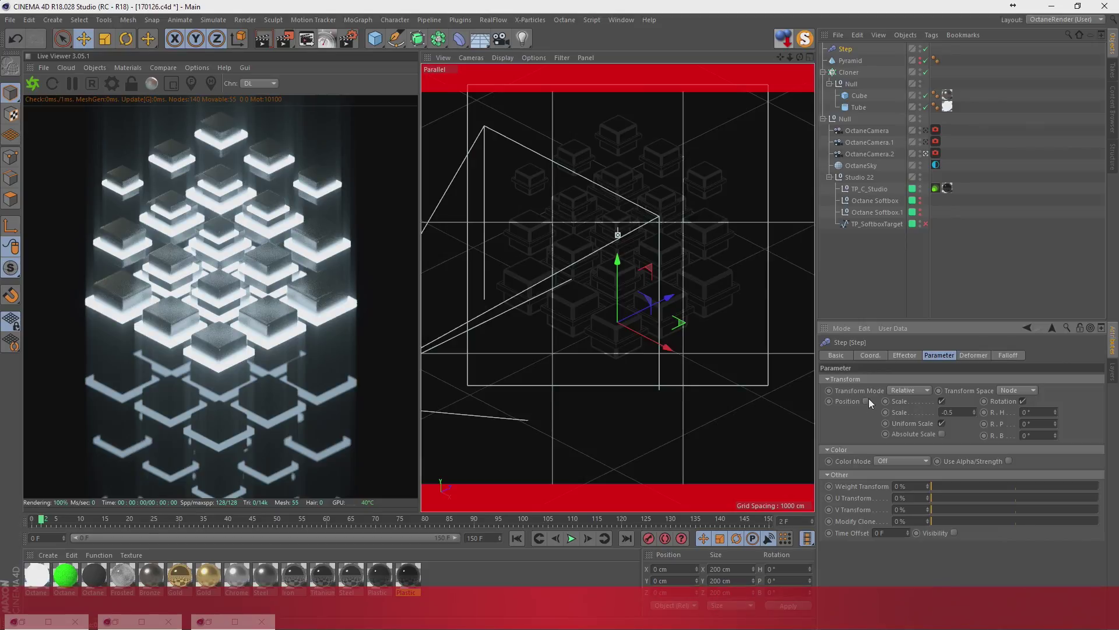
left_click(912, 355)
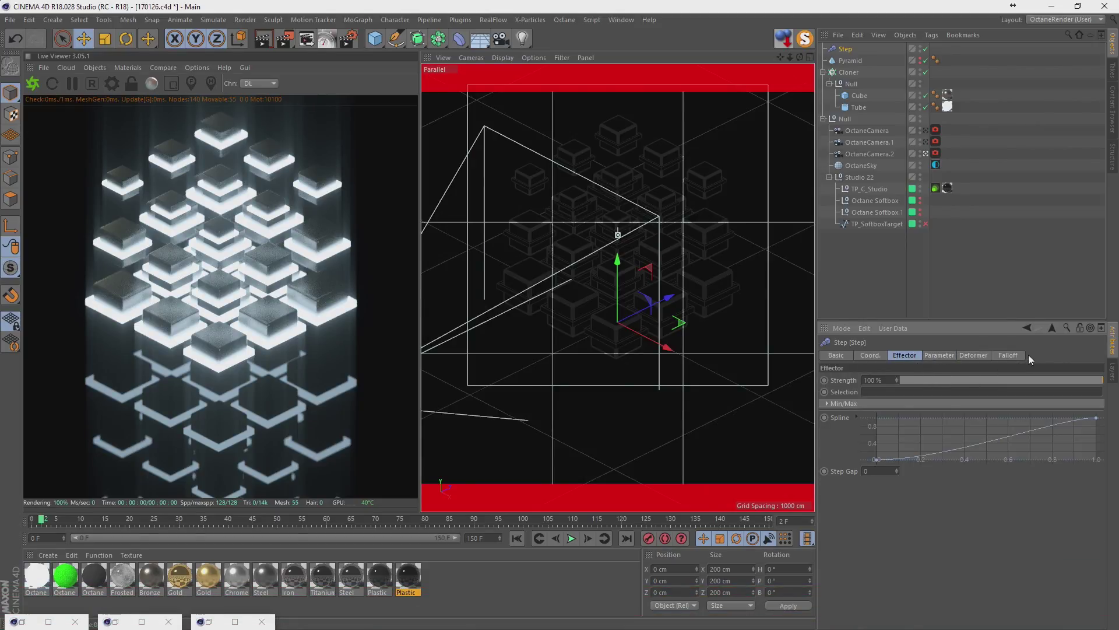
left_click(1009, 356)
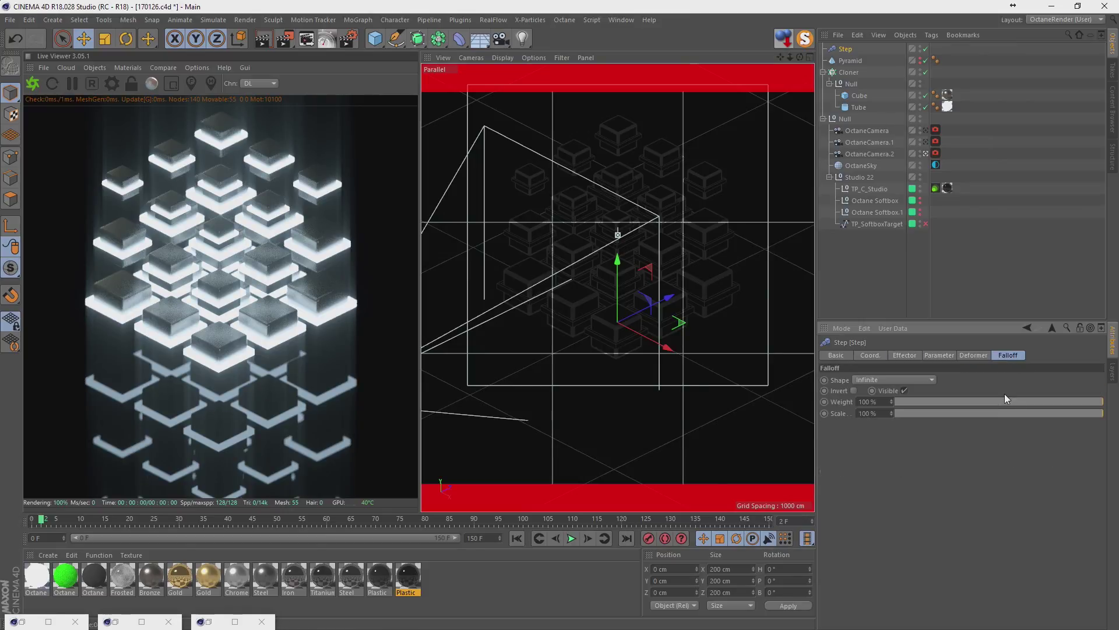
mouse_move(1009, 400)
left_mouse_down()
mouse_move(1099, 402)
mouse_move(1117, 423)
left_mouse_up()
left_click_drag(1005, 414, 778, 400)
left_click(901, 379)
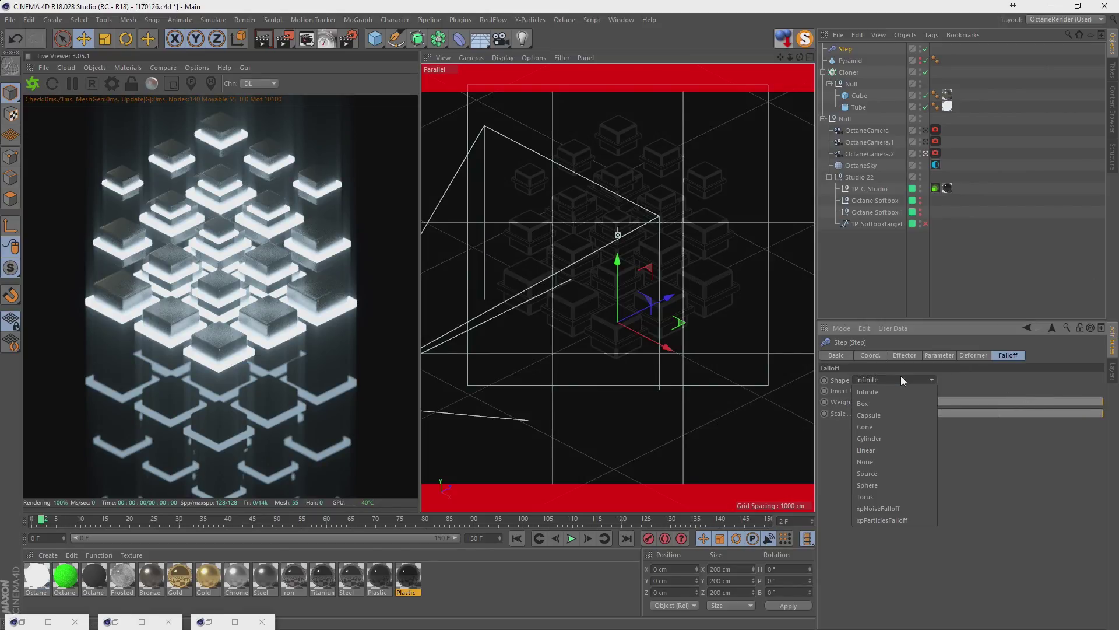
left_click(901, 380)
left_click(939, 355)
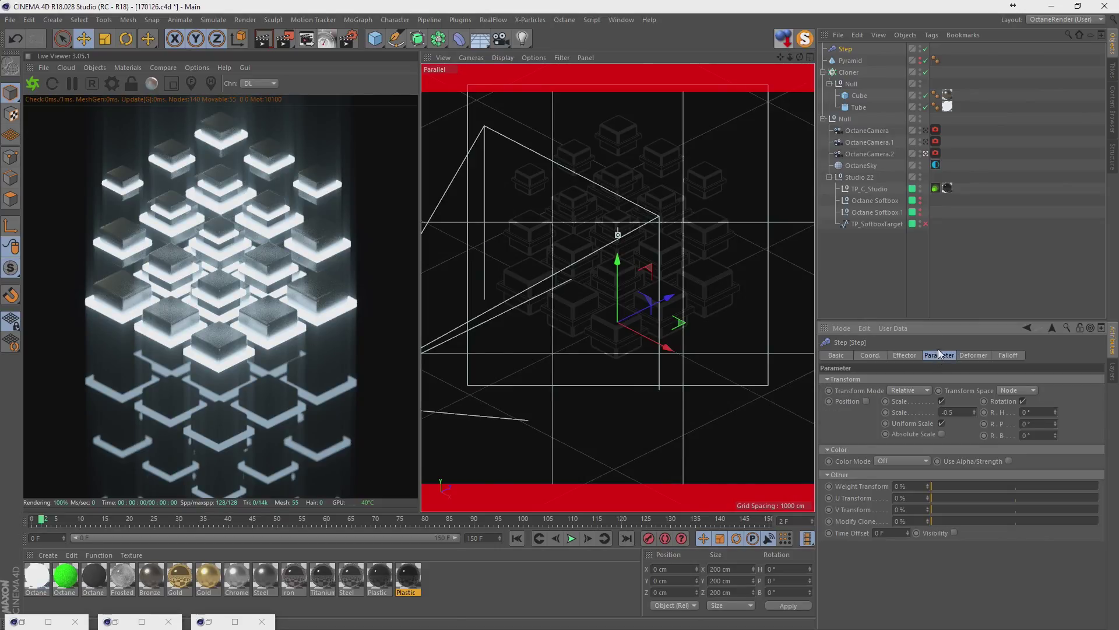
left_click(839, 74)
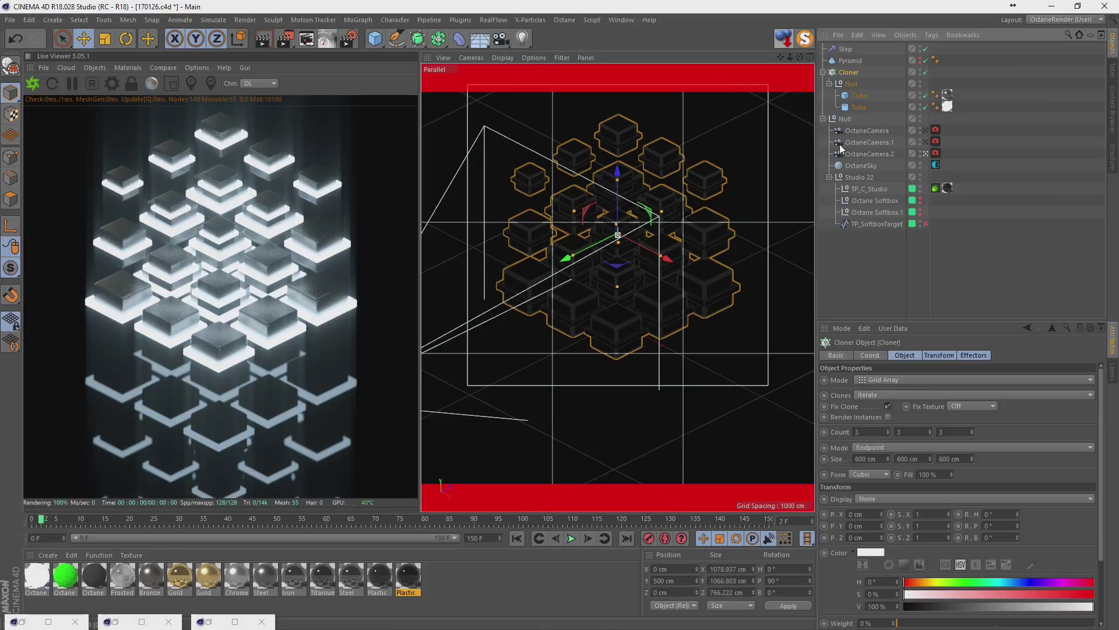
Close the MoGraph Effector list unused, reselect the Cloner, and open the primitives palette.
left_click(362, 21)
mouse_move(395, 37)
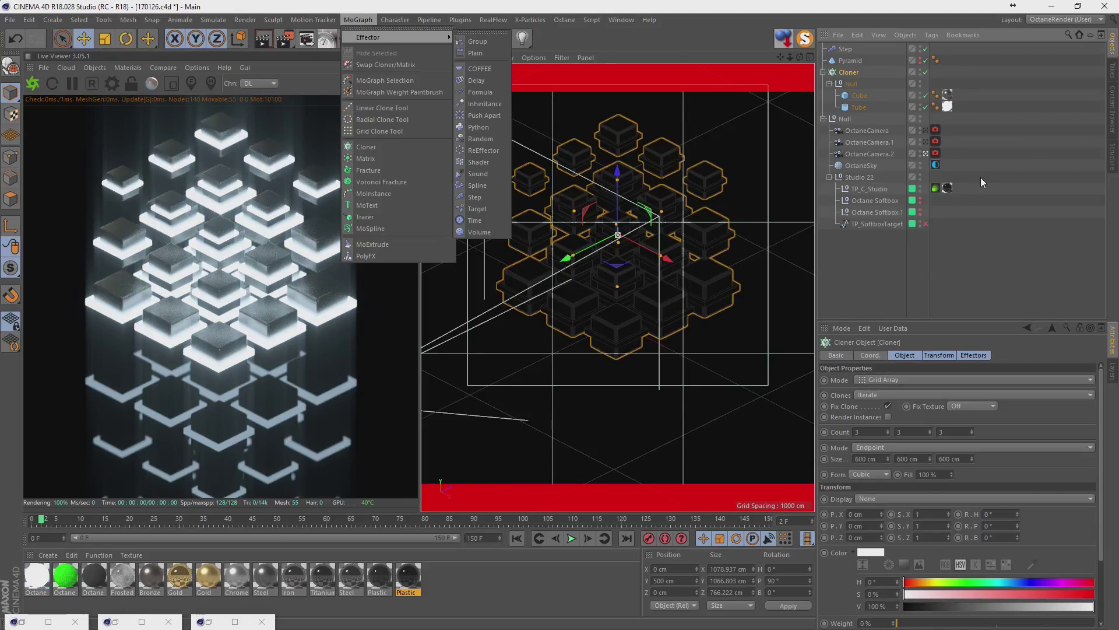
left_click(984, 253)
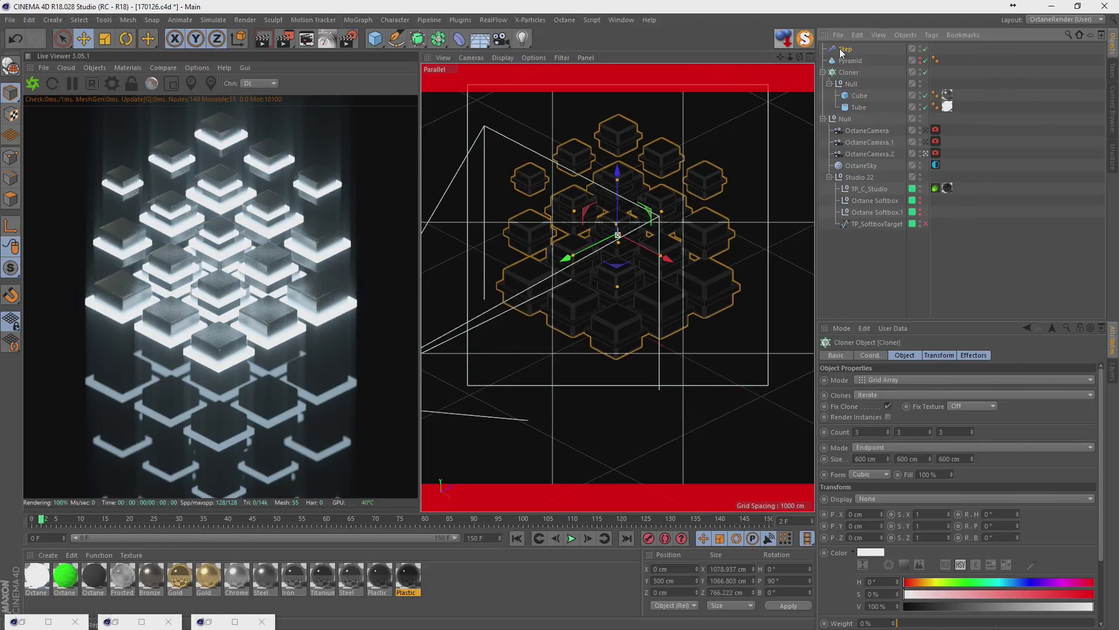
left_click(849, 73)
left_click_drag(376, 40, 462, 83)
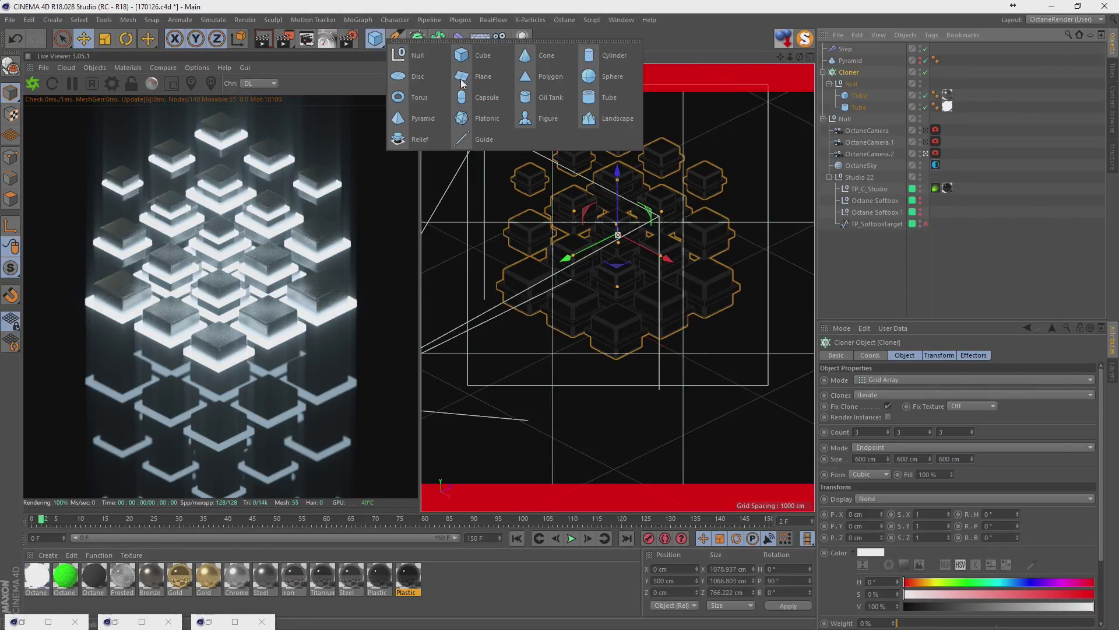
Add a cylinder and switch the viewport to hidden line shading.
left_click(593, 62)
left_click(504, 57)
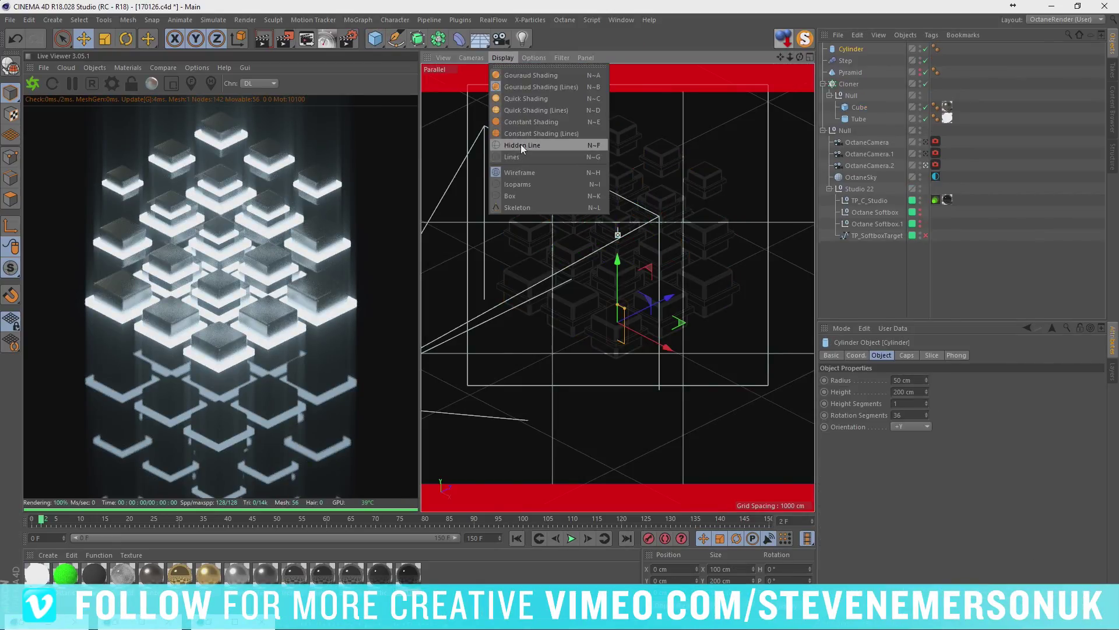
left_click(520, 146)
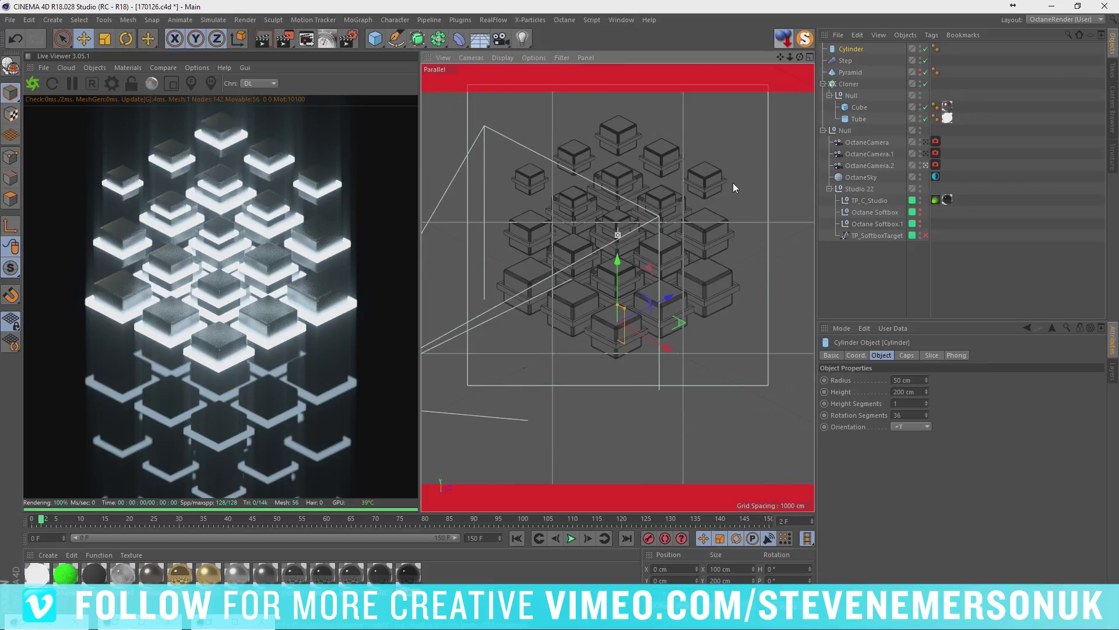
left_click(511, 59)
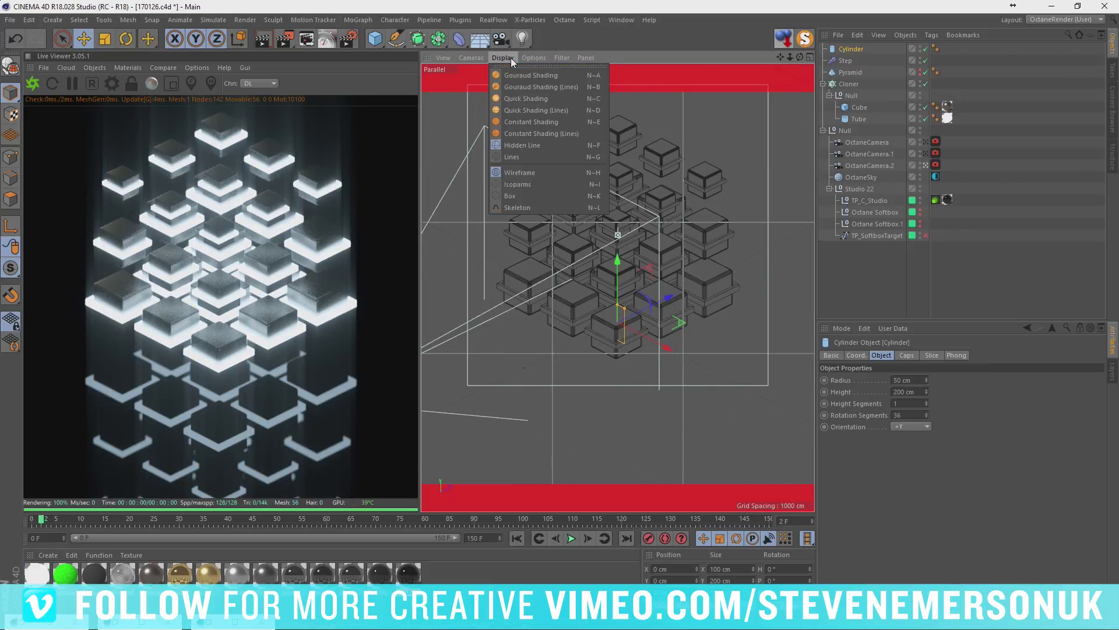
left_click(883, 76)
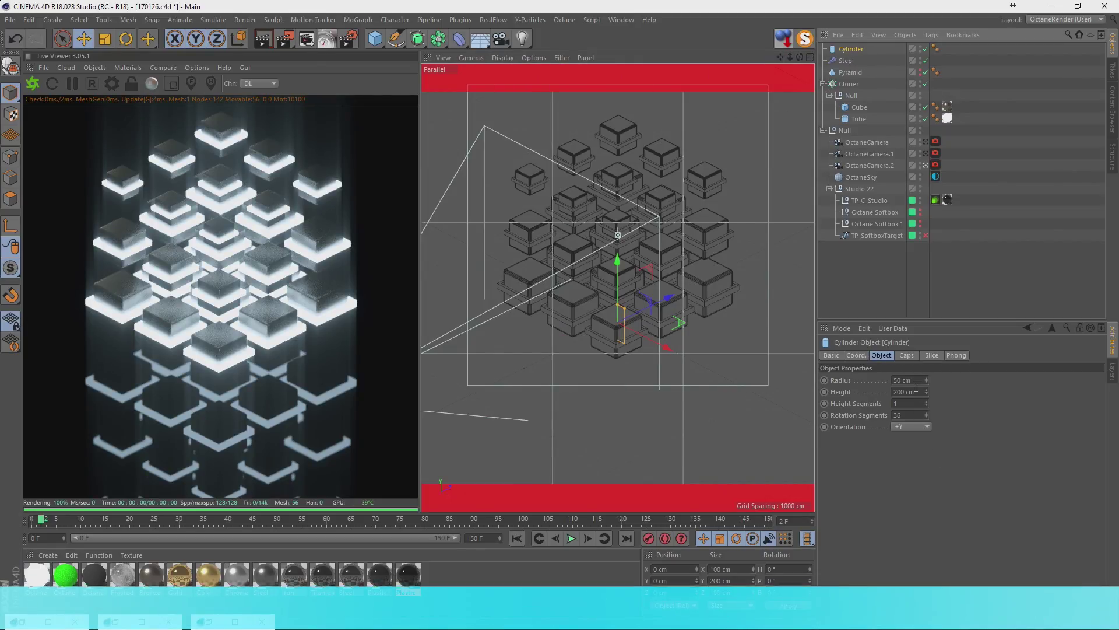
Make the cylinder a thin rod with 5 cm radius and 4000 cm height.
left_click_drag(926, 391, 923, 426)
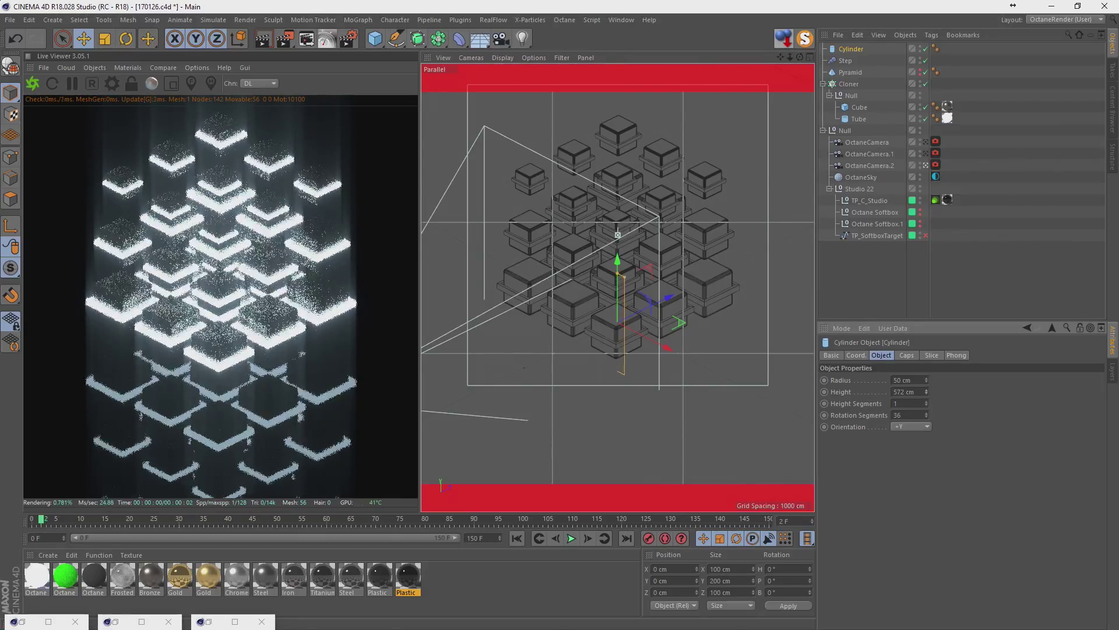
left_click(923, 427)
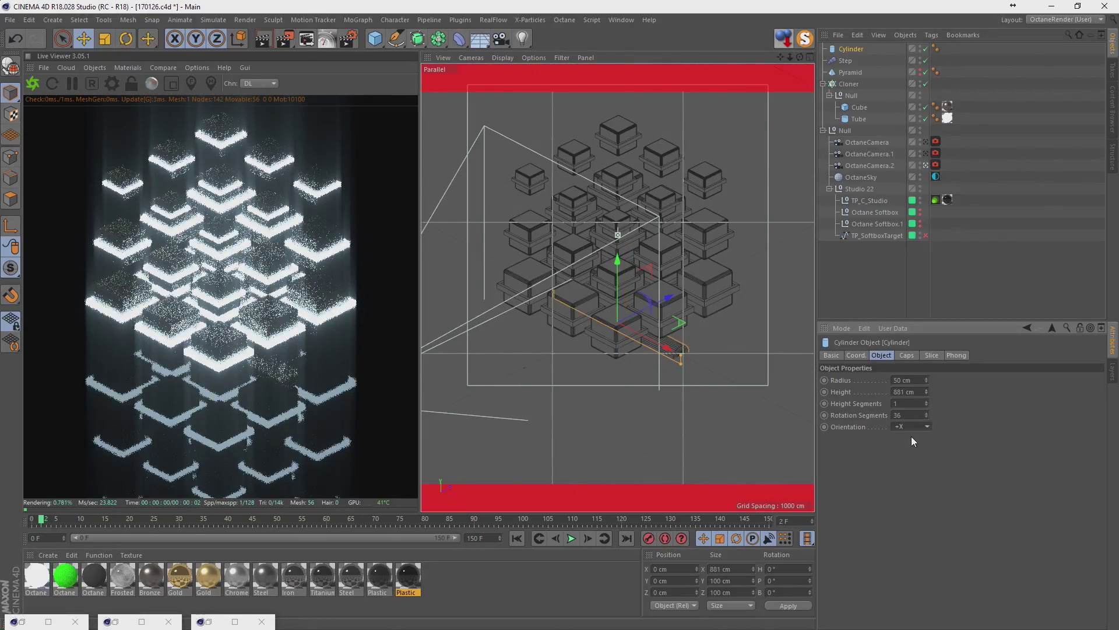
key("Tab")
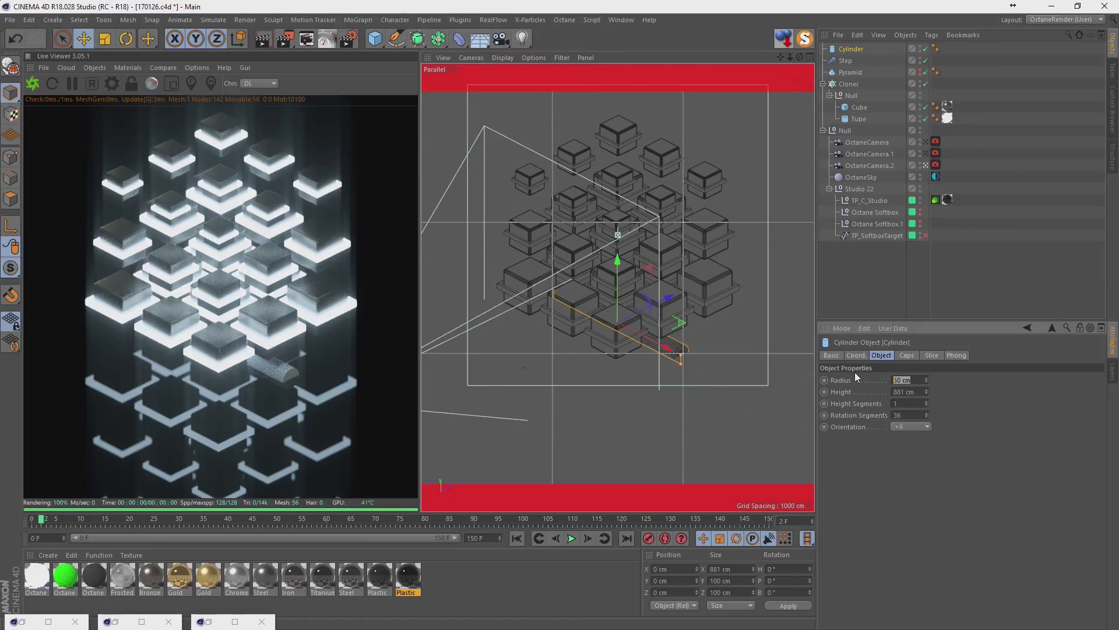
type("5")
key("Return")
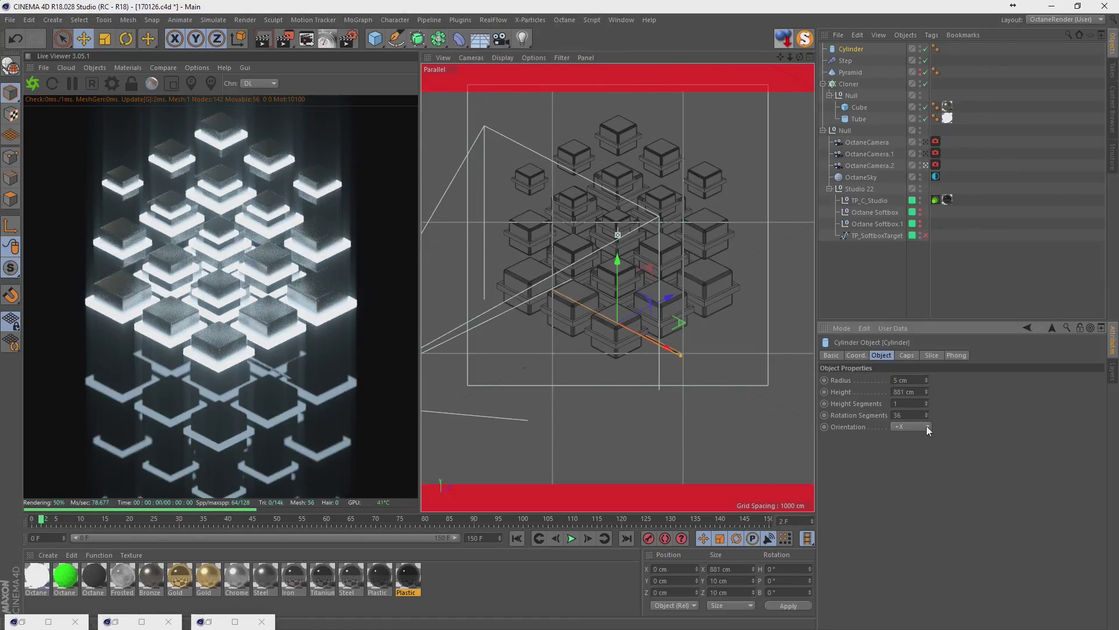
key("Tab")
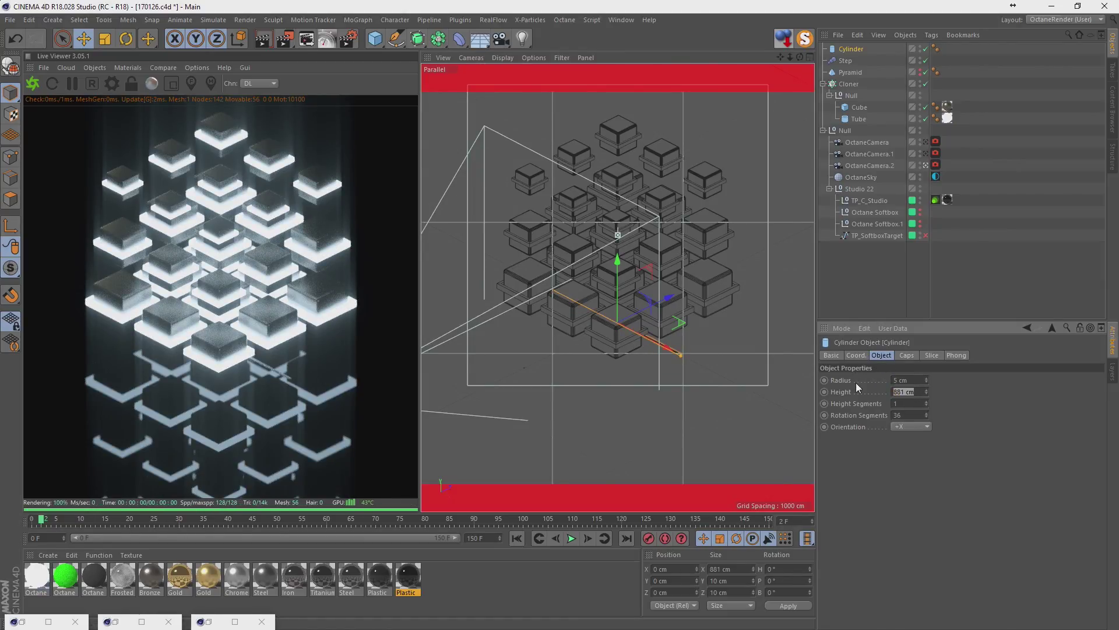
type("1")
type("20")
type("00")
key("Return")
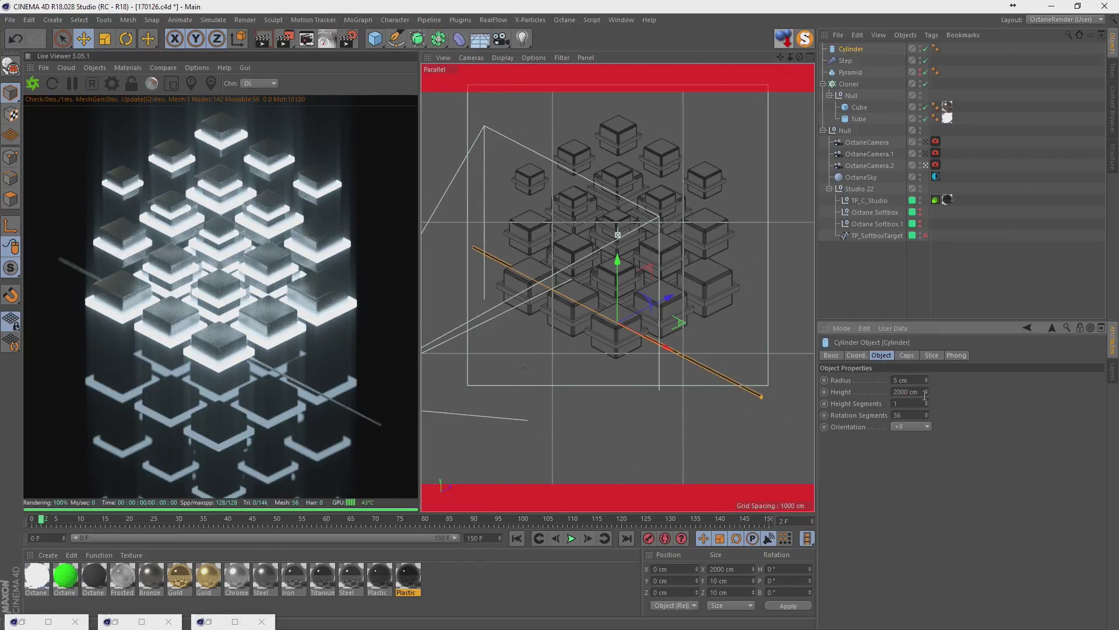
type("4000")
key("Return")
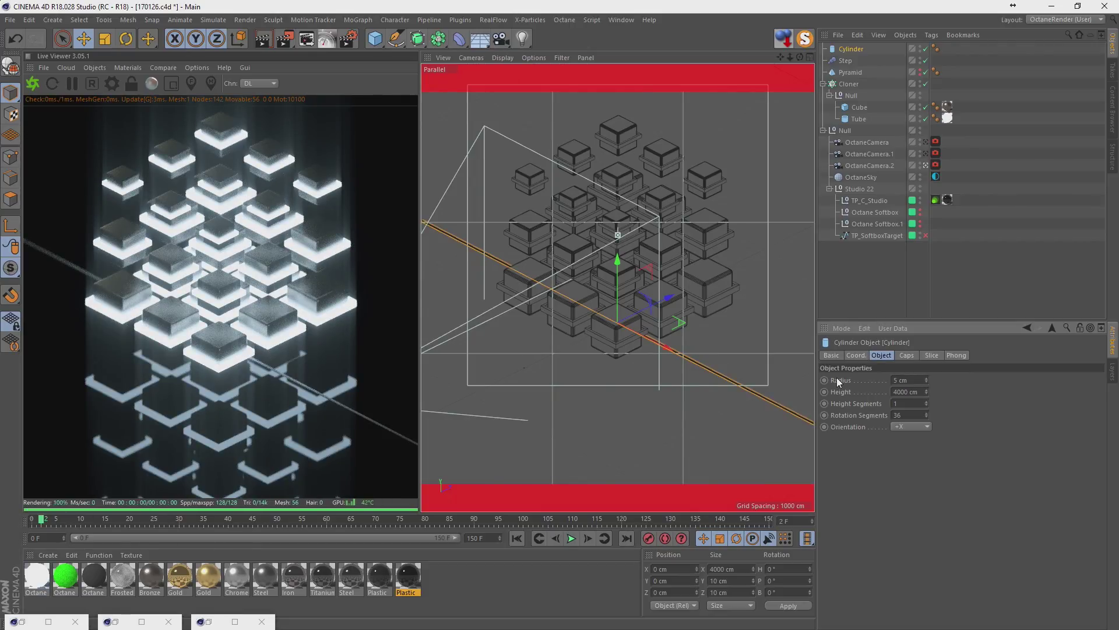
Raise the cylinder to P.Y 20 cm.
left_click_drag(618, 252, 620, 242)
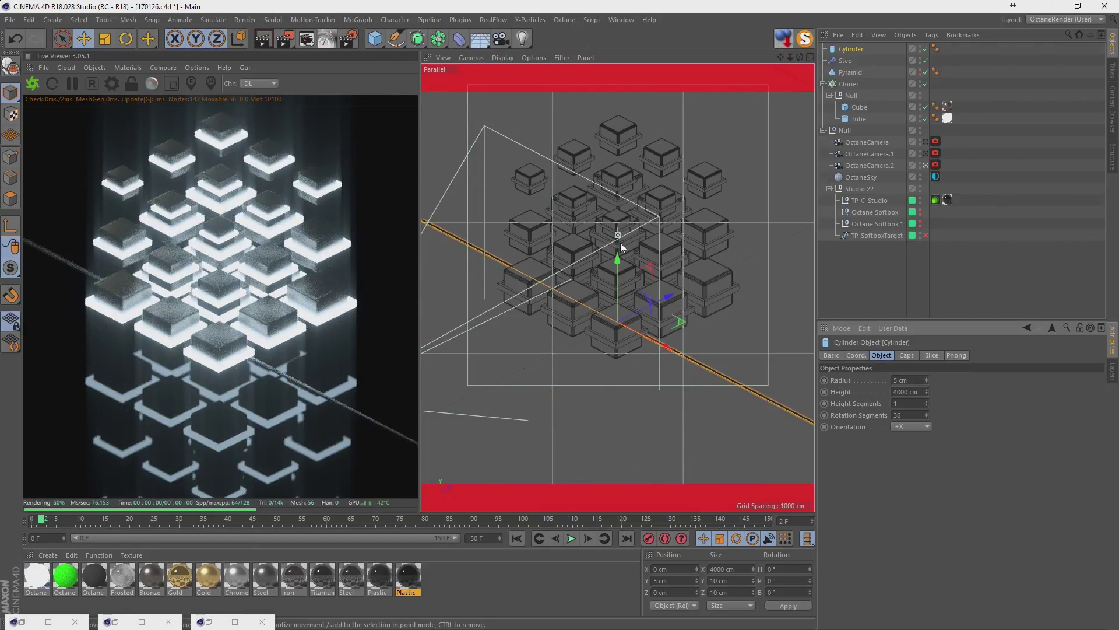
left_click(857, 355)
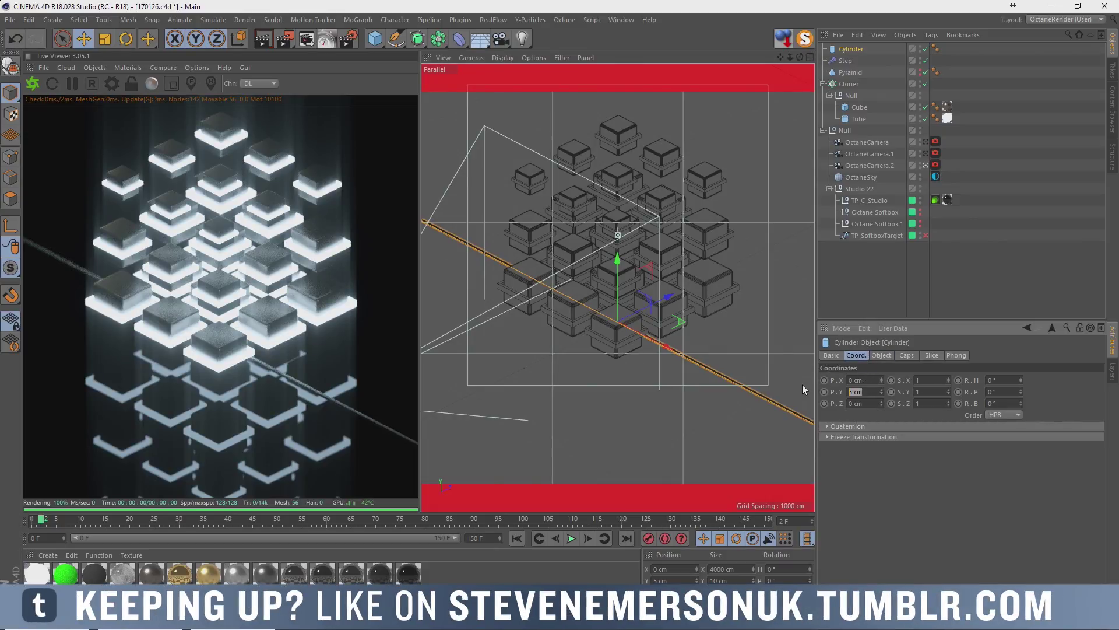
type("20")
key("Return")
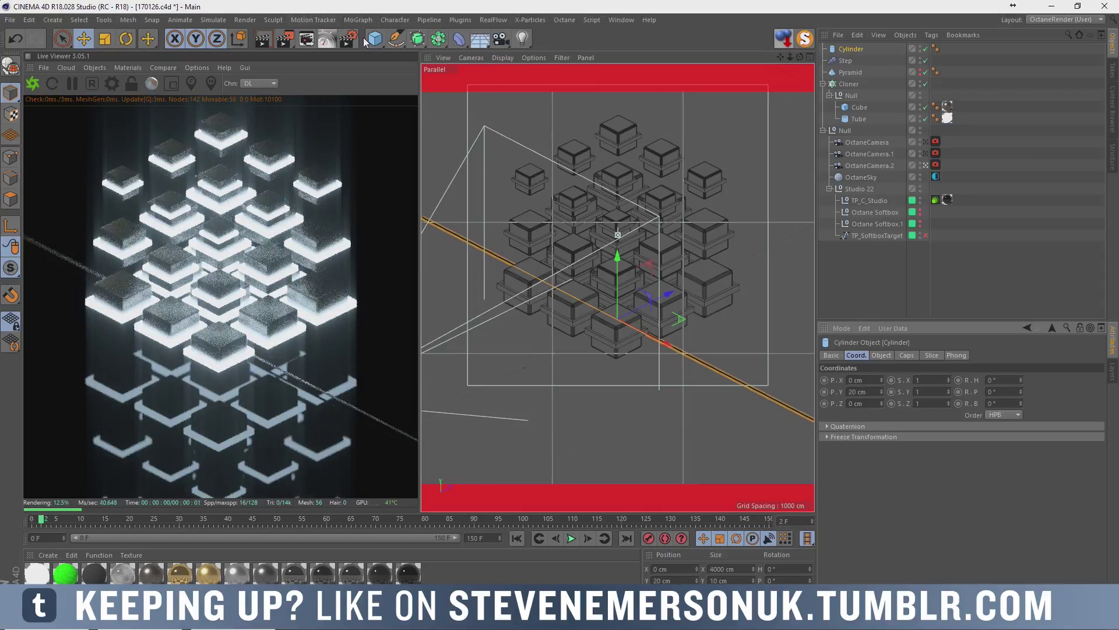
Add a MoGraph Cloner with zero Y offset and a Z step between clones.
left_click(358, 20)
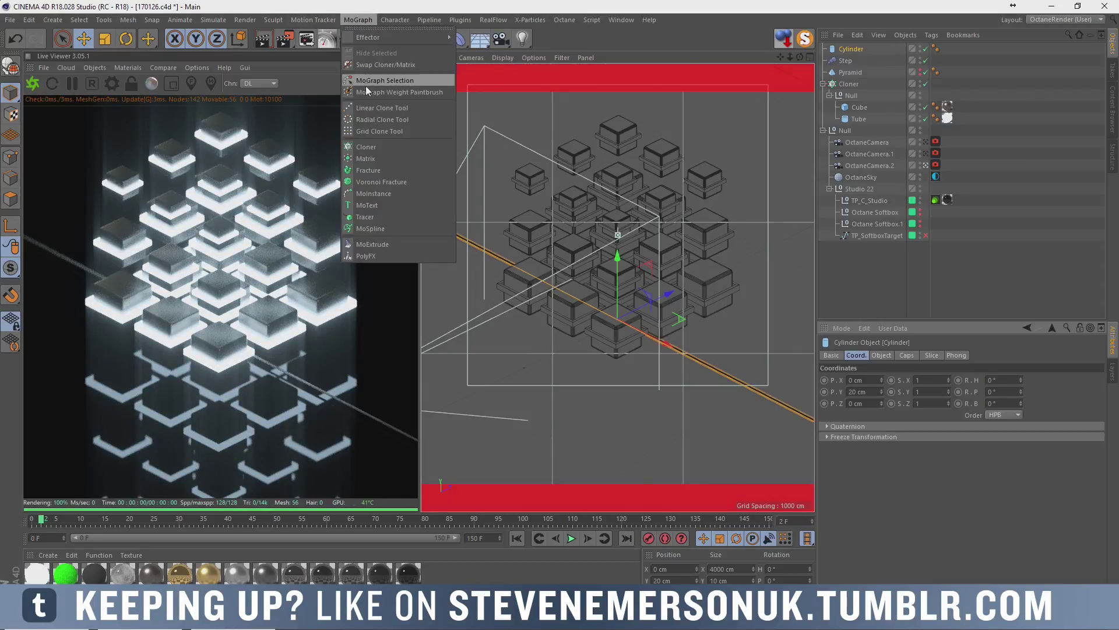
left_click(372, 148)
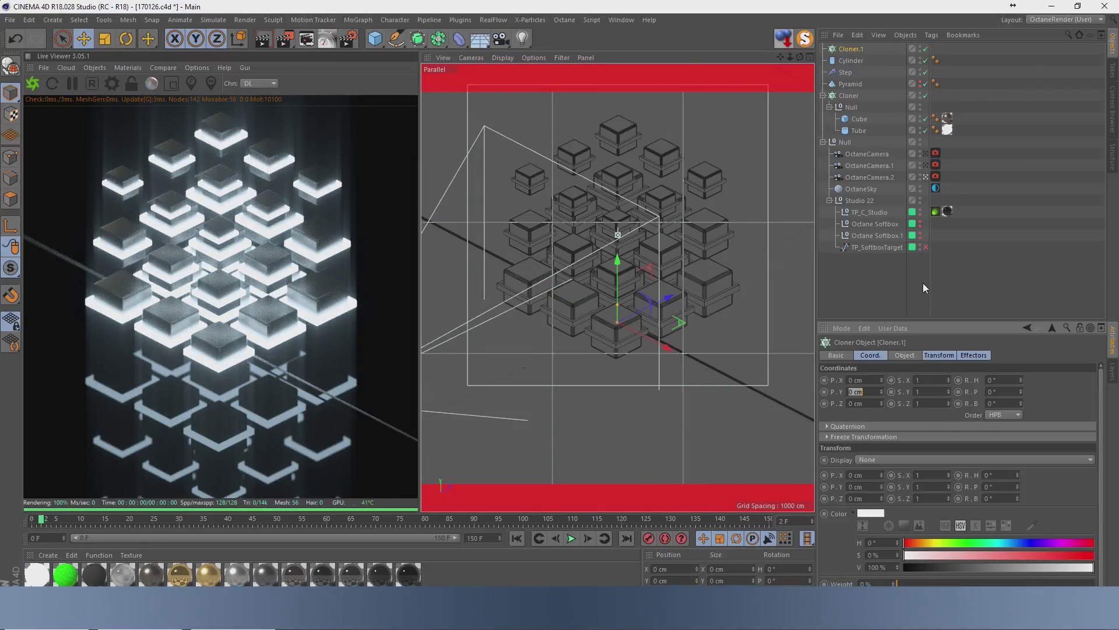
left_click(914, 355)
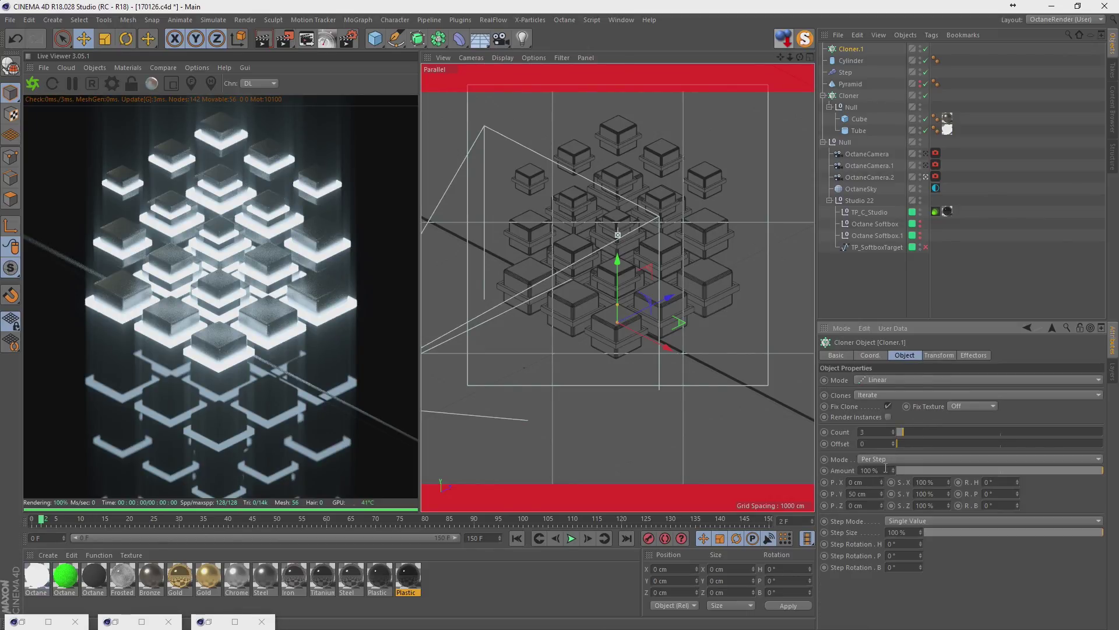
double_click(865, 494)
type("0")
key("Return")
left_click_drag(881, 505, 882, 489)
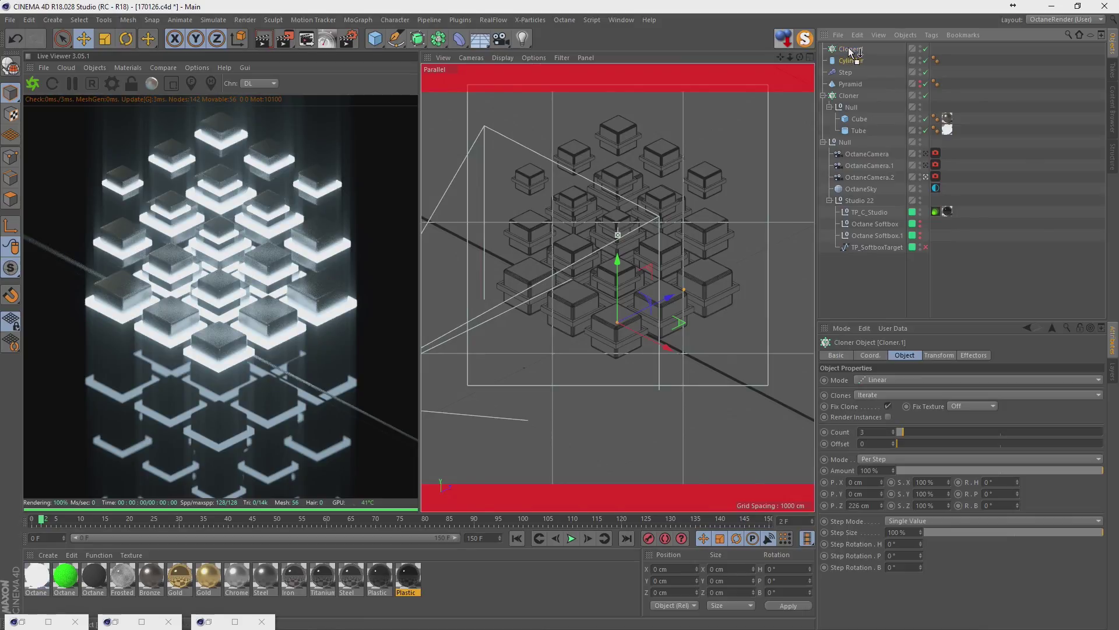
Parent the Cylinder under Cloner.1 and adjust the clone count.
left_click_drag(851, 61, 850, 51)
key("ctrl+z")
left_click_drag(853, 60, 850, 58)
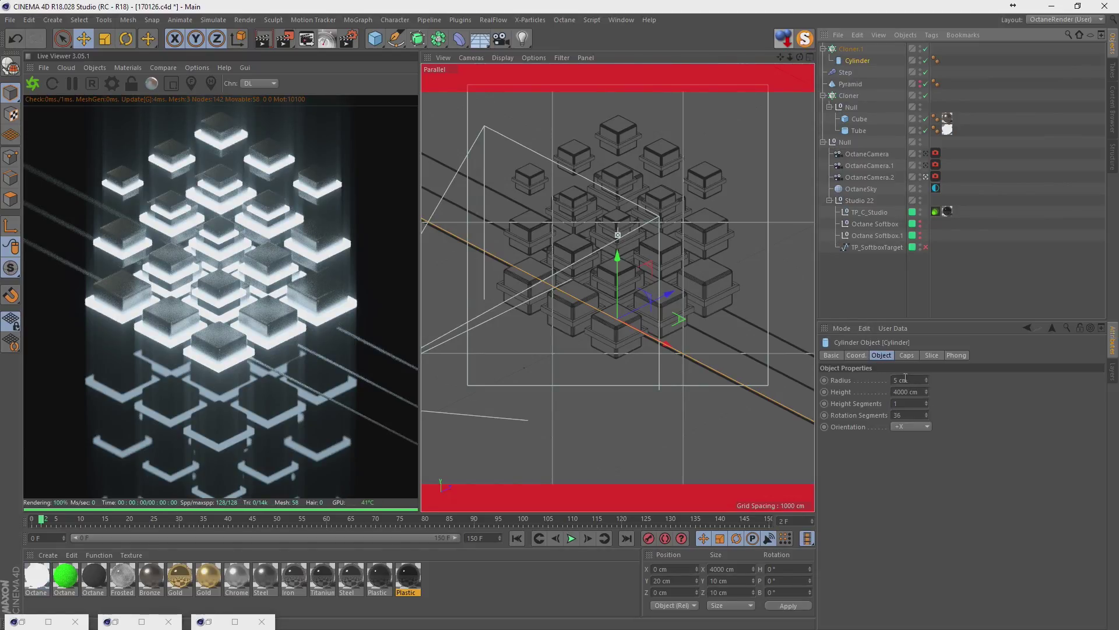
left_click(852, 49)
left_click_drag(903, 432, 910, 431)
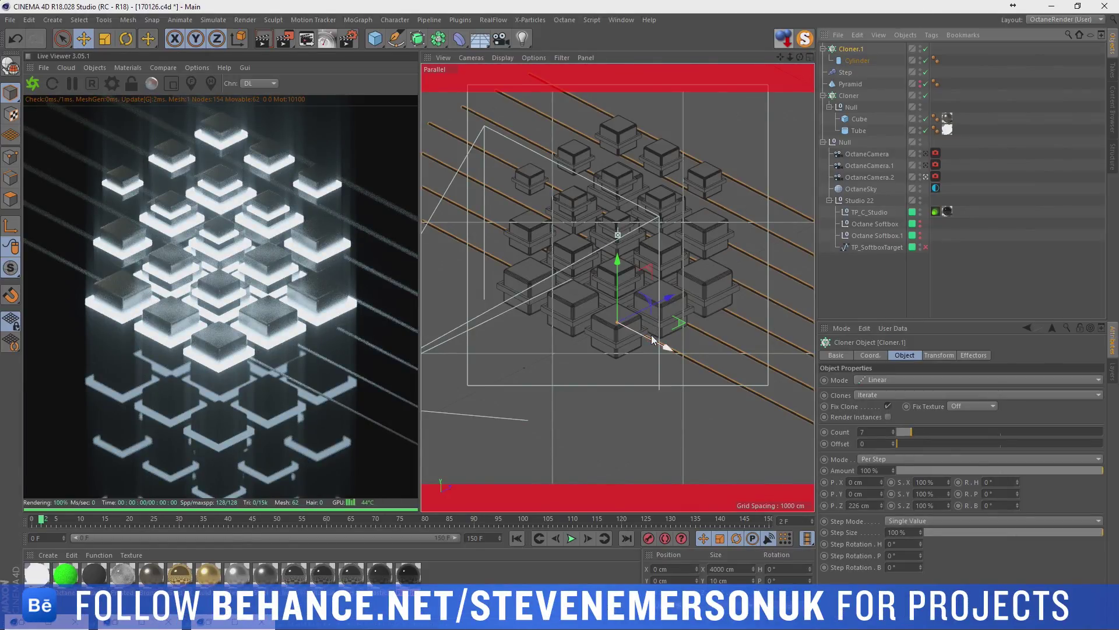
Position the row of rods under the cubes along X and Z, with count 17.
mouse_move(651, 334)
left_mouse_down()
mouse_move(516, 221)
mouse_move(474, 274)
left_mouse_up()
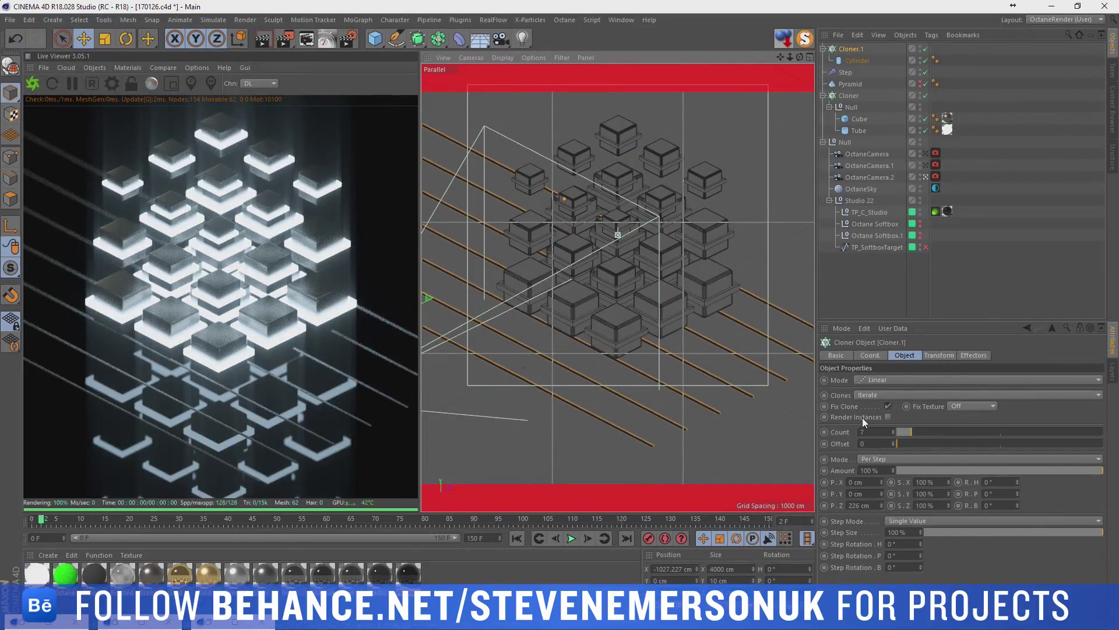
left_click(879, 356)
left_click_drag(882, 403, 882, 346)
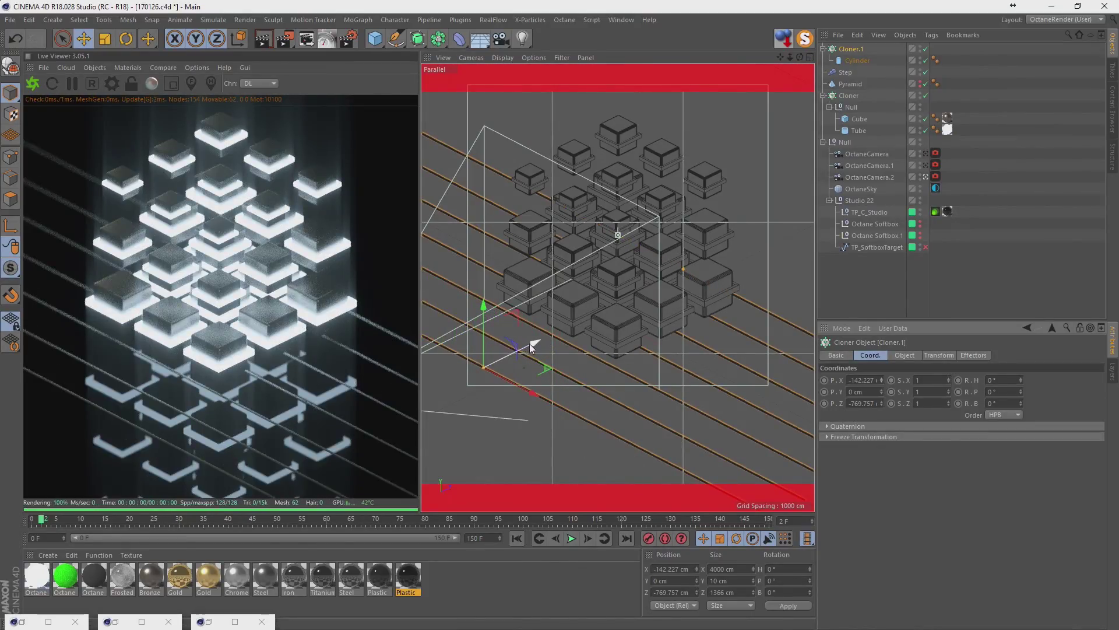
left_click_drag(533, 344, 443, 406)
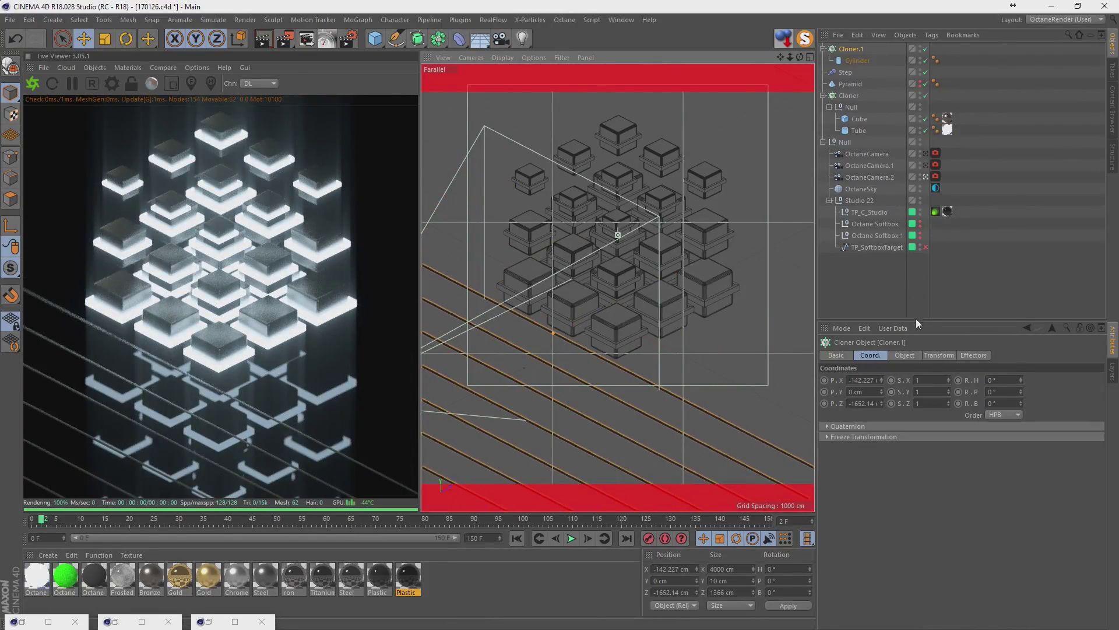
left_click(905, 356)
left_click_drag(915, 431, 935, 428)
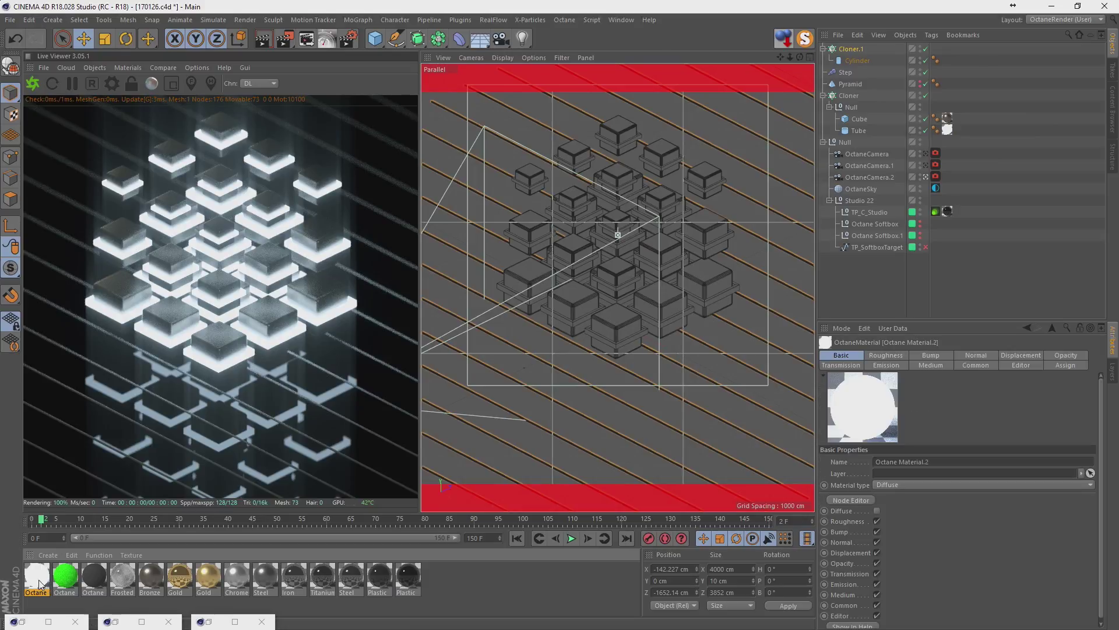
Create an emissive Octane material at temperature about 4361 and apply it to the Cylinder.
left_click_drag(46, 583, 61, 583, "ctrl")
double_click(61, 583)
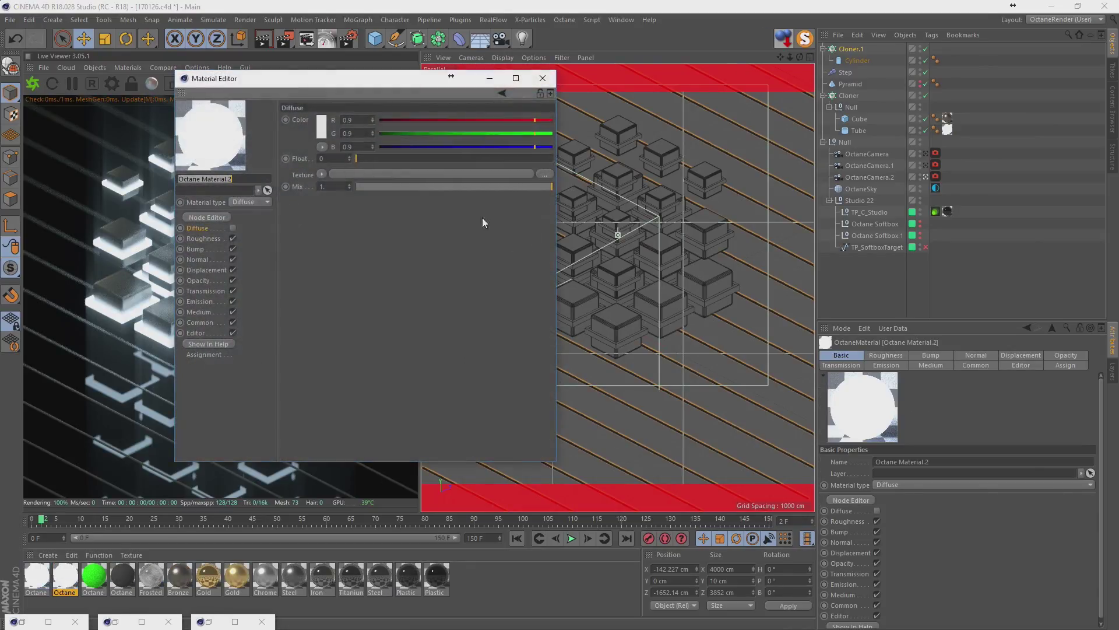
left_click(207, 303)
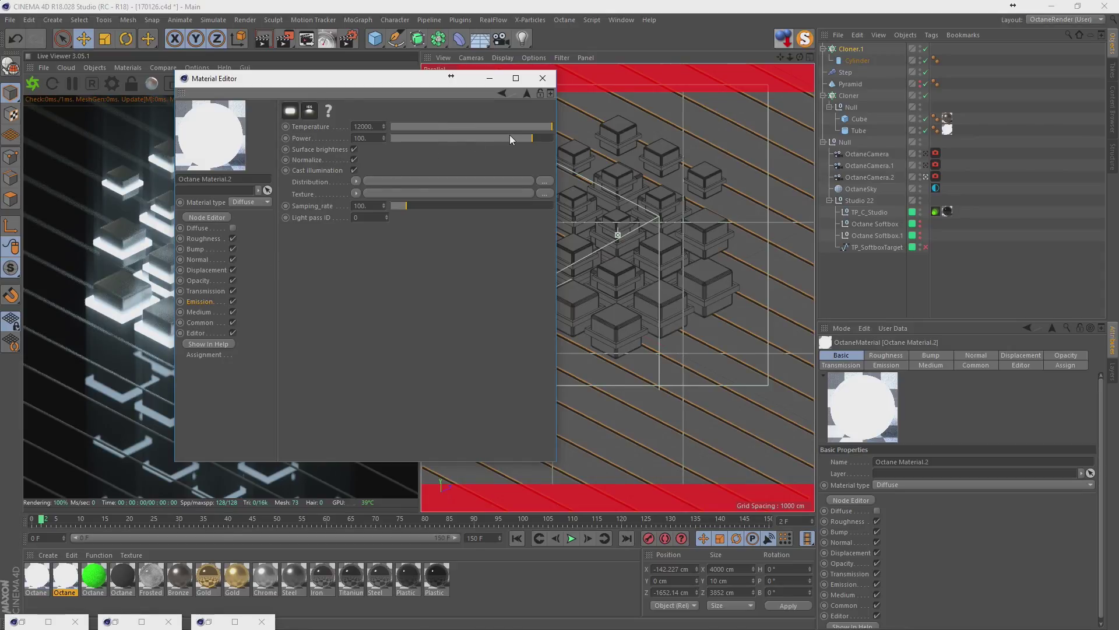
left_click_drag(509, 126, 446, 131)
left_click_drag(64, 576, 848, 66)
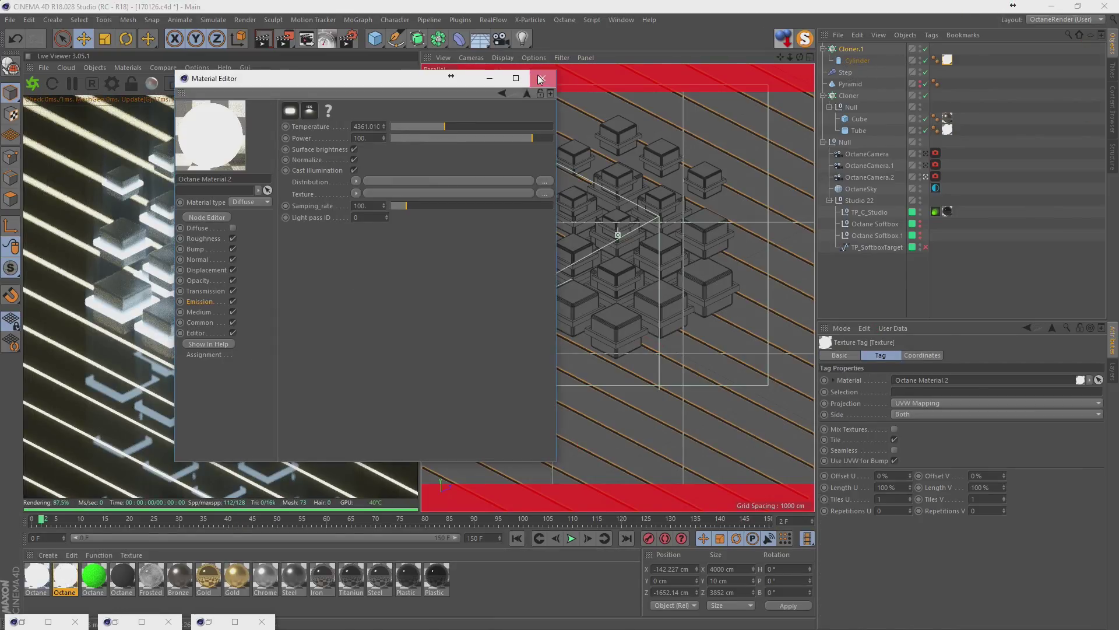
left_click(543, 78)
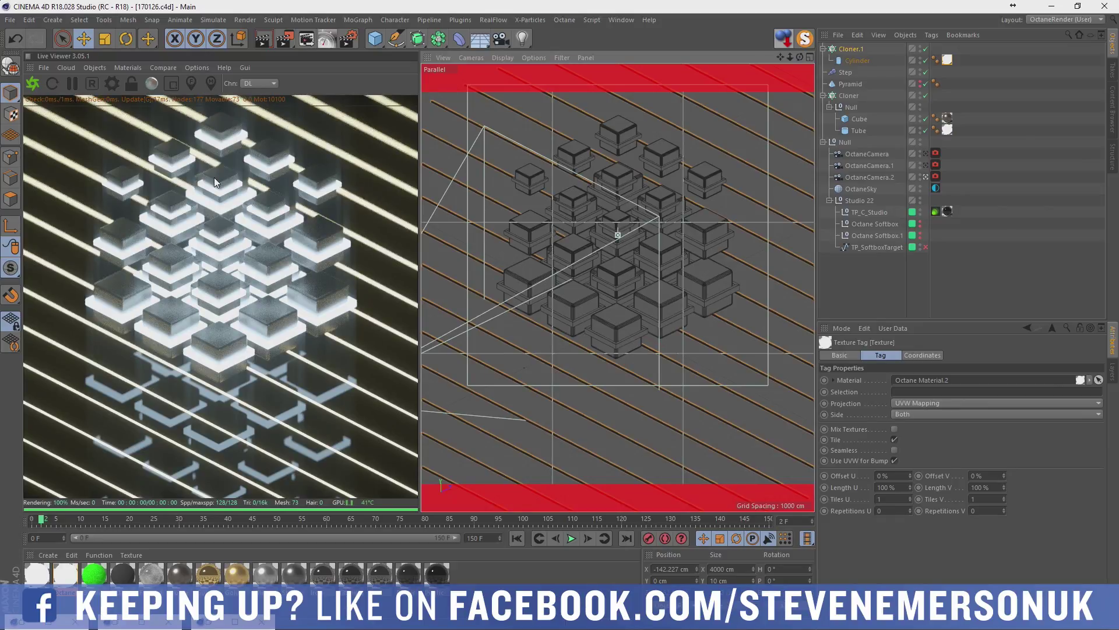
left_click(936, 176)
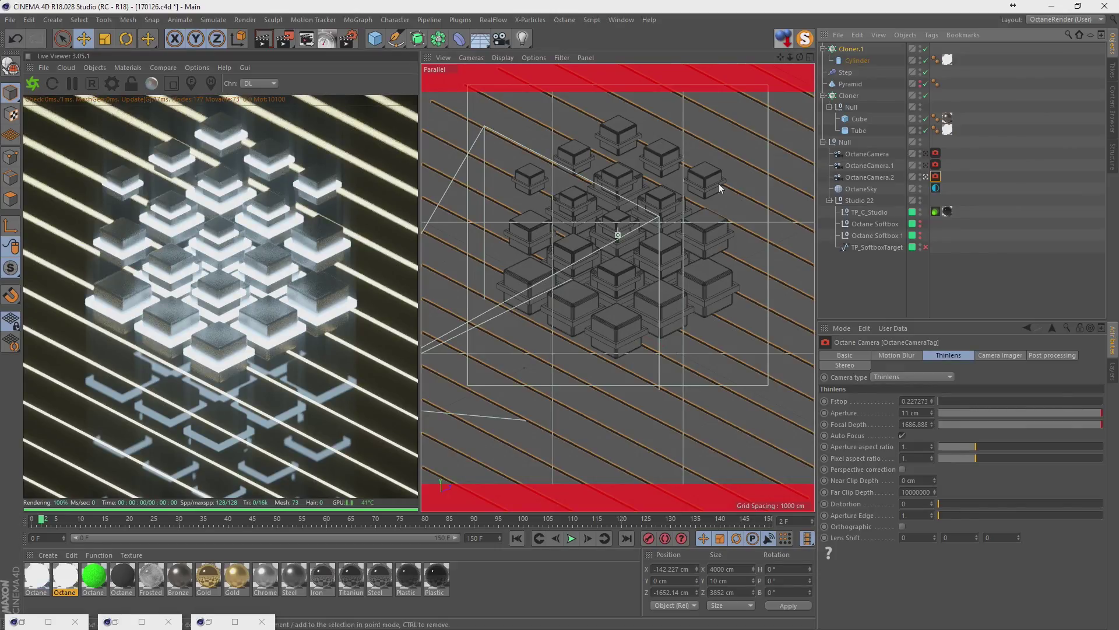
Orient the Cylinder along +Z and reduce Cloner.1 to 2 rods.
left_click(855, 61)
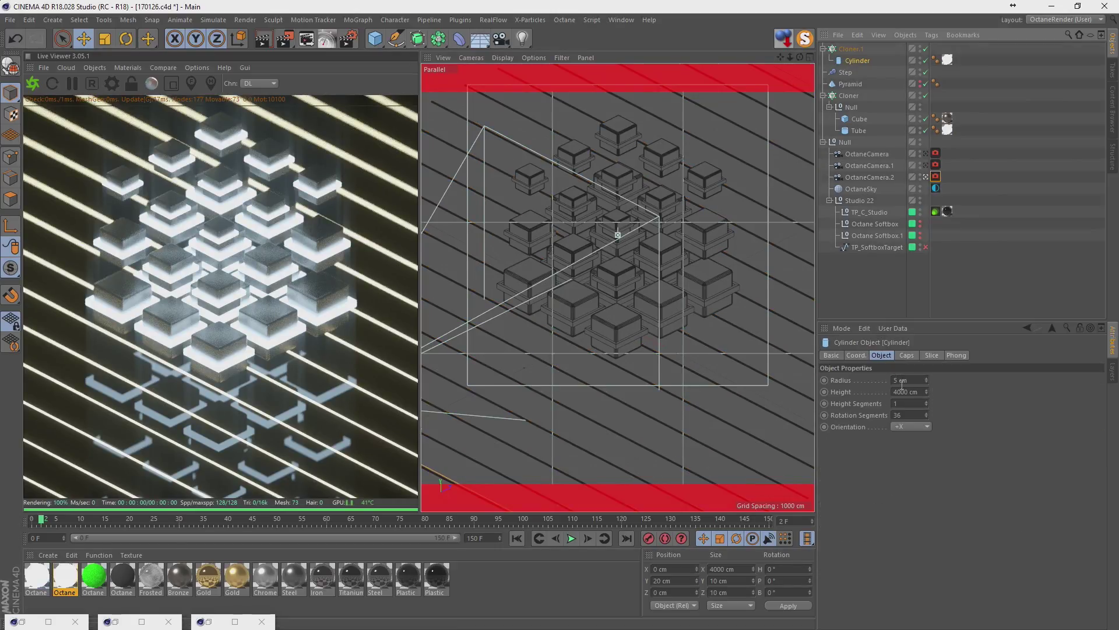
left_click(912, 427)
left_click(905, 481)
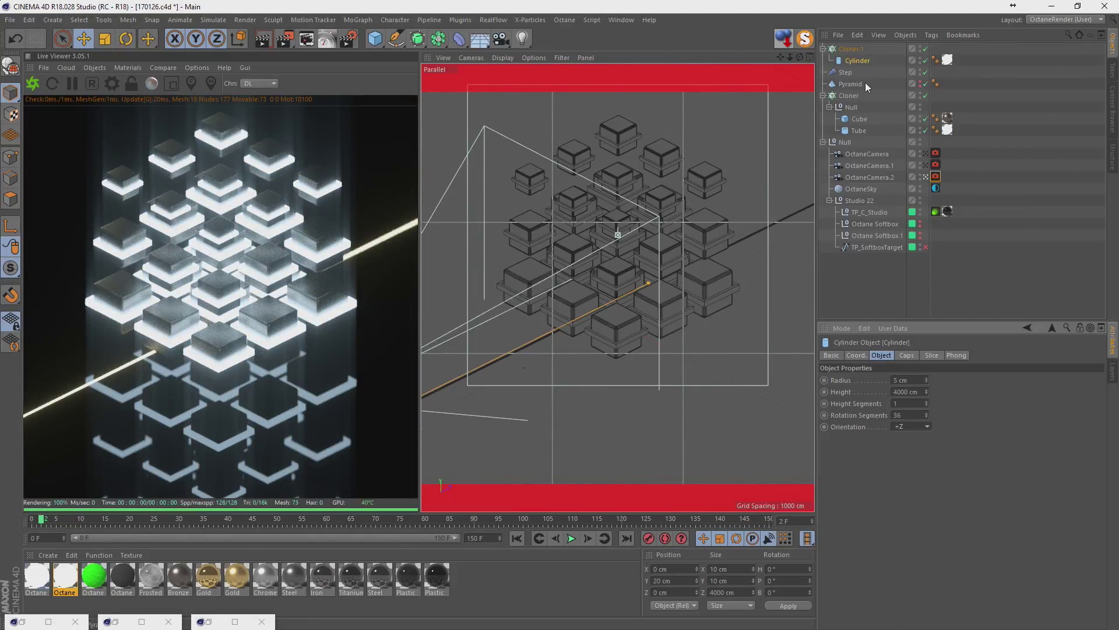
left_click(859, 50)
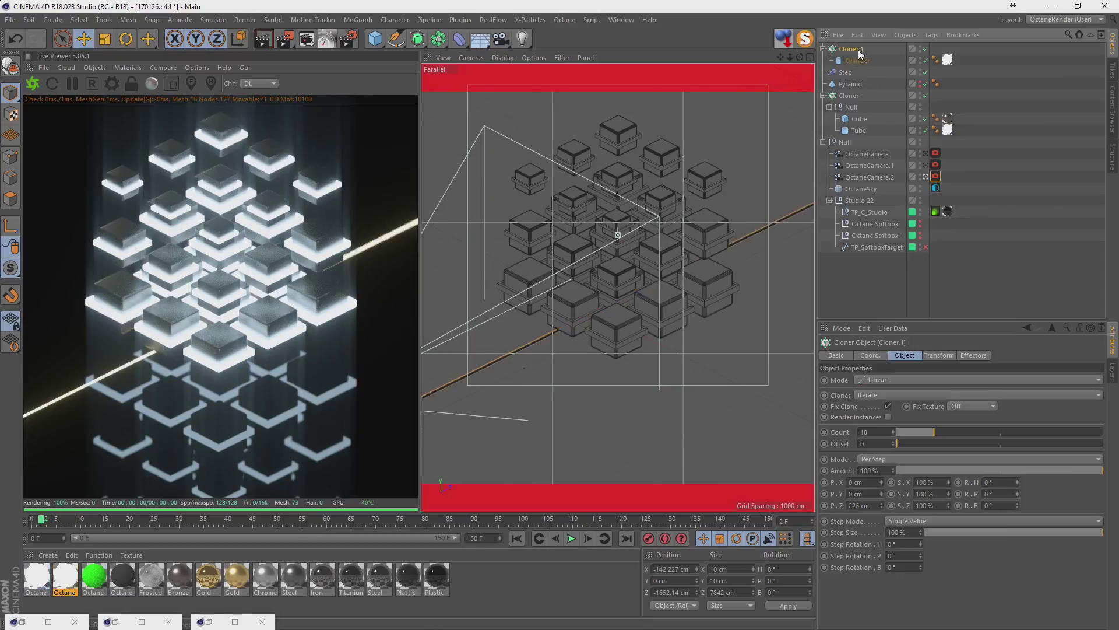
left_click(904, 435)
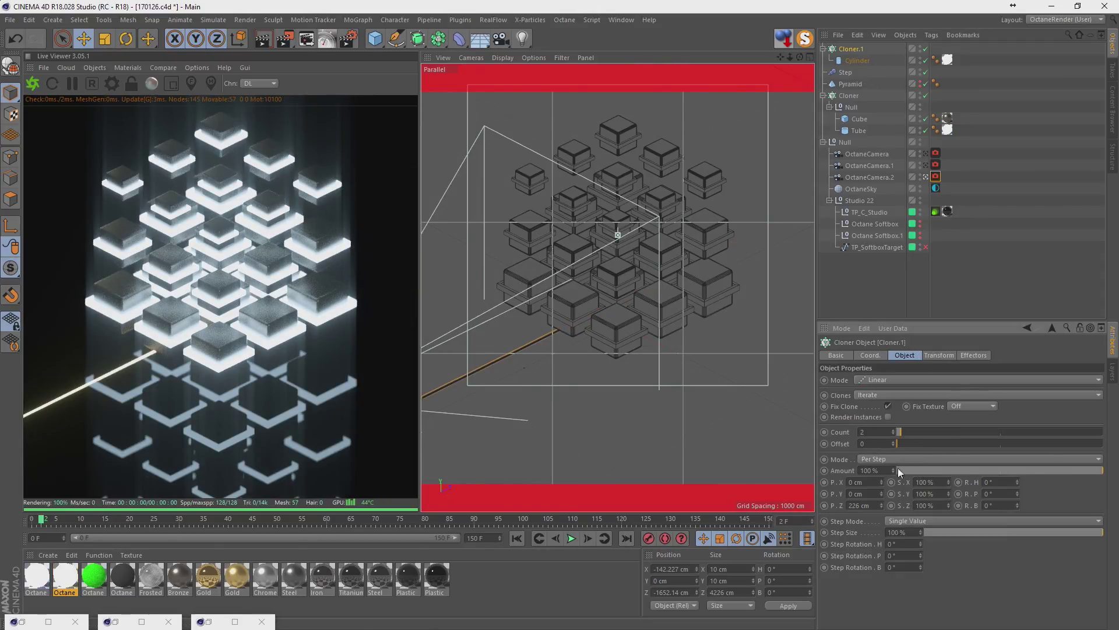
Move the cloner's step from P.Z to P.X and set it to 250 cm.
left_click(859, 505)
key("ctrl+x")
left_click(862, 482)
key("ctrl+v")
key("Return")
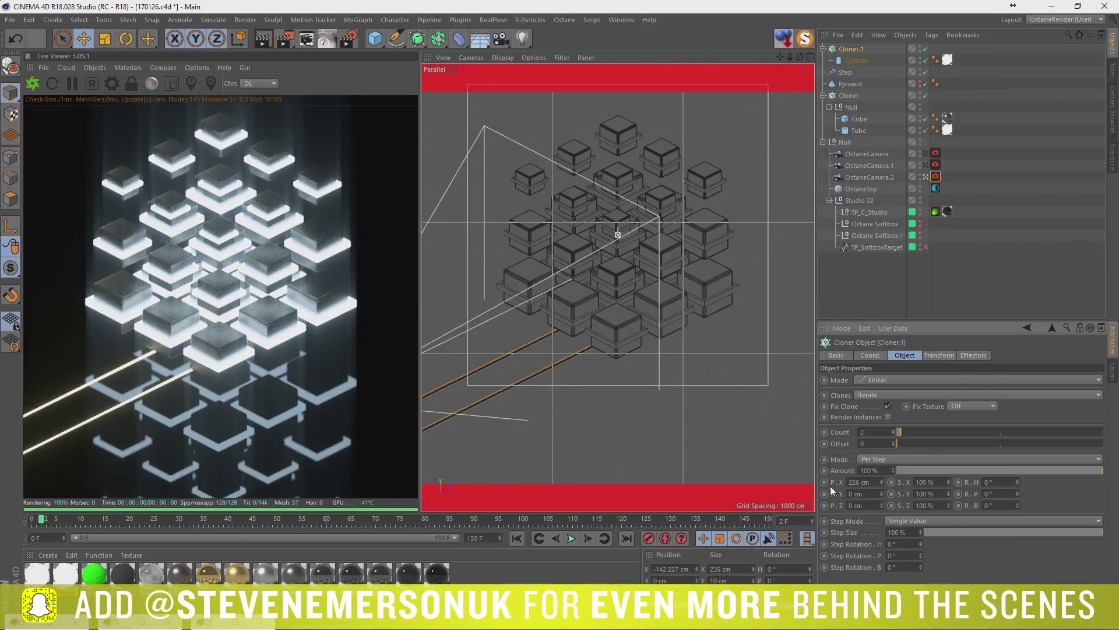
left_click_drag(880, 483, 827, 486)
type("250")
key("Return")
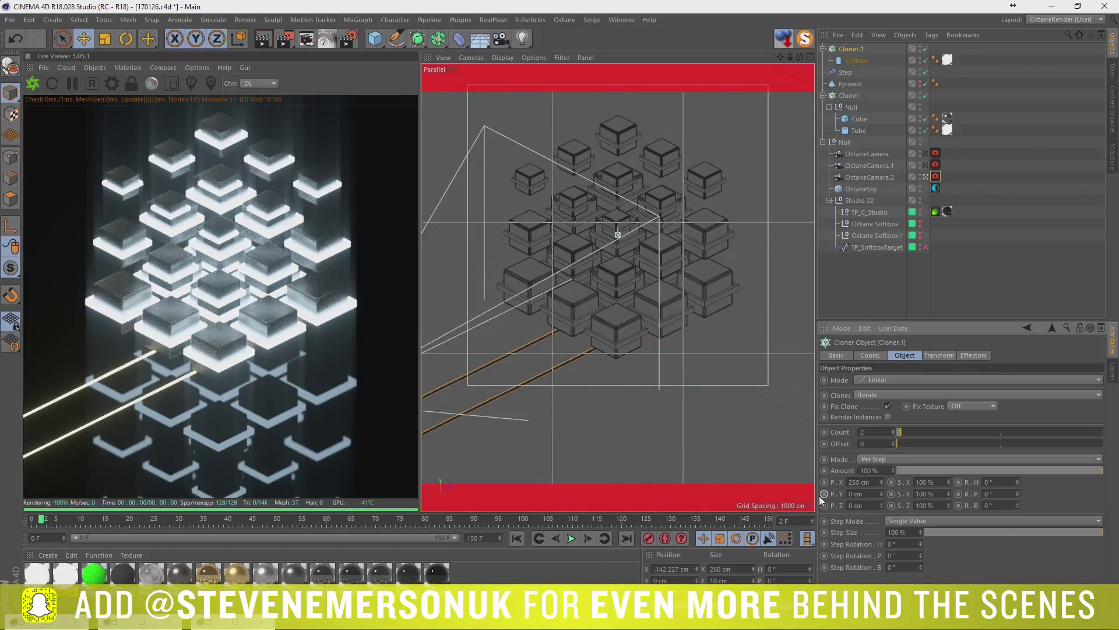
Slide Cloner.1's rods along X in the Top view.
middle_click(598, 336)
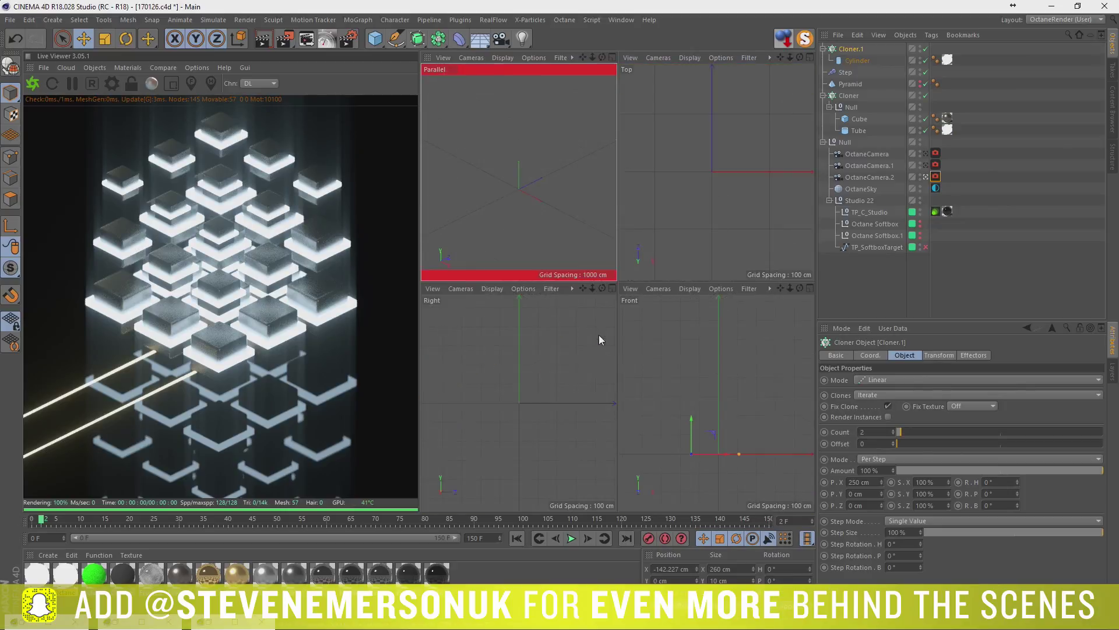
middle_click(744, 254)
scroll(705, 287, "down", 4)
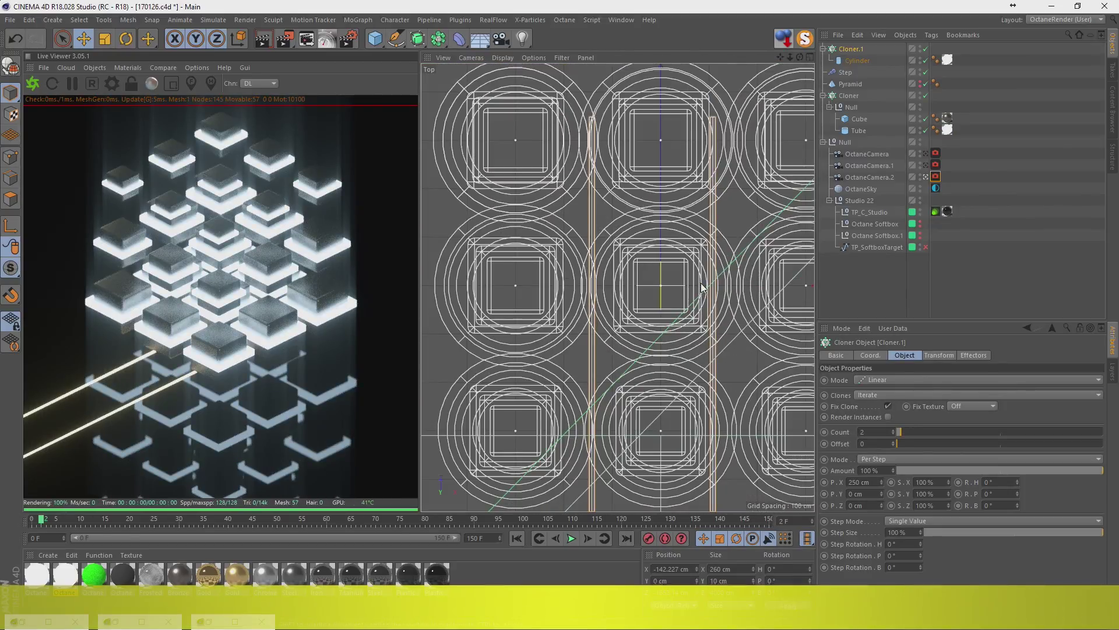
scroll(706, 287, "down", 1)
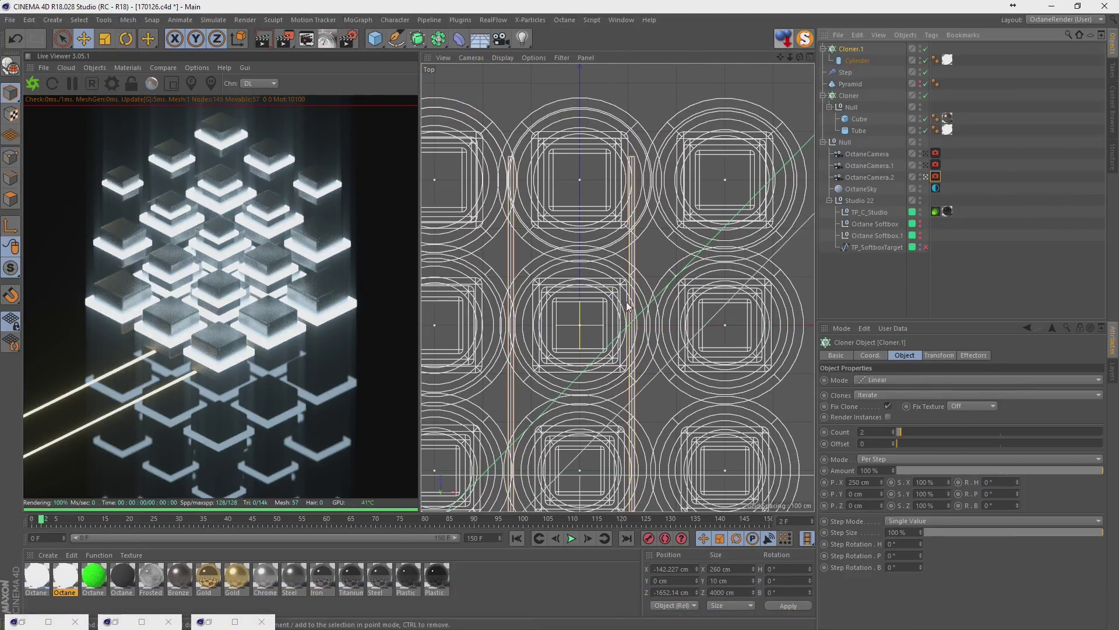
scroll(642, 327, "down", 3)
middle_click_drag(644, 389, 643, 214, "alt")
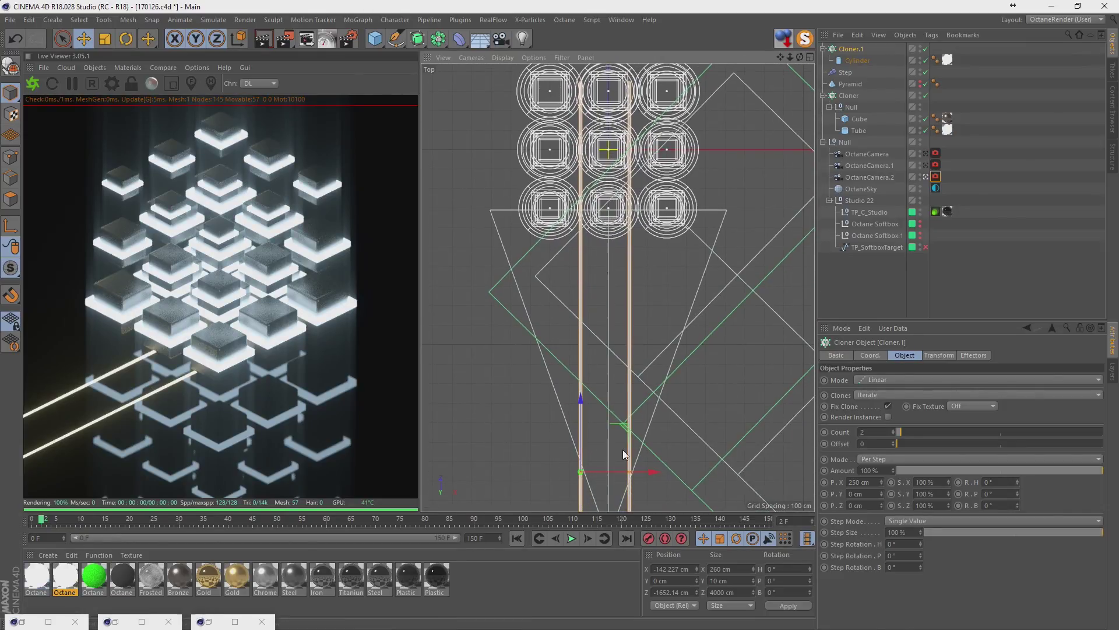
left_click_drag(624, 469, 626, 464)
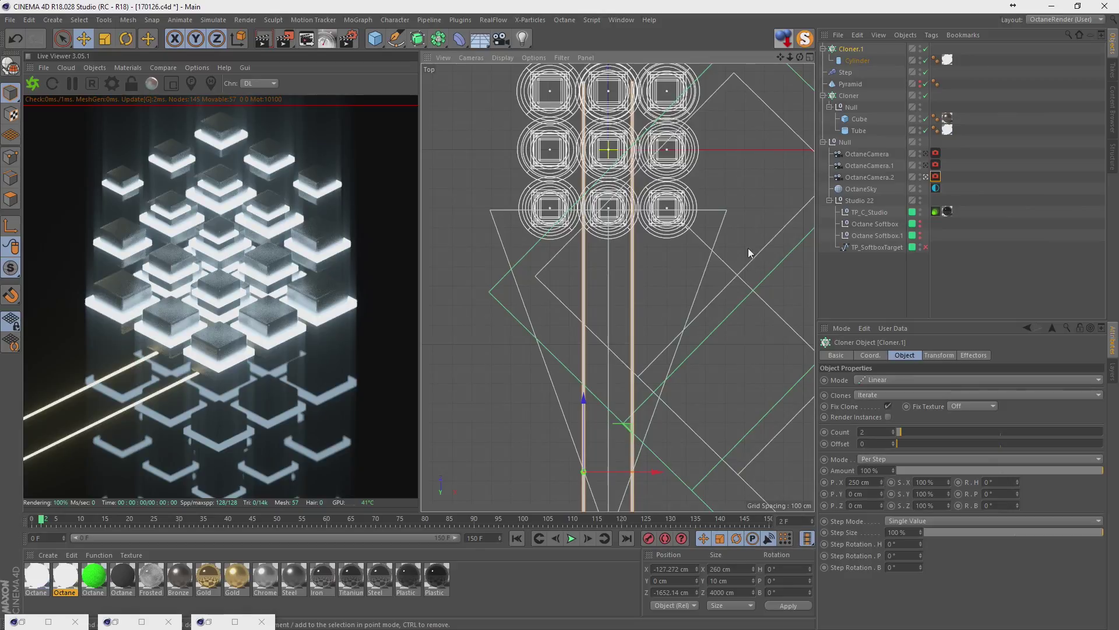
Shift Cloner.1 along Z so the rods run through the cube grid.
middle_click(680, 215)
middle_click(530, 219)
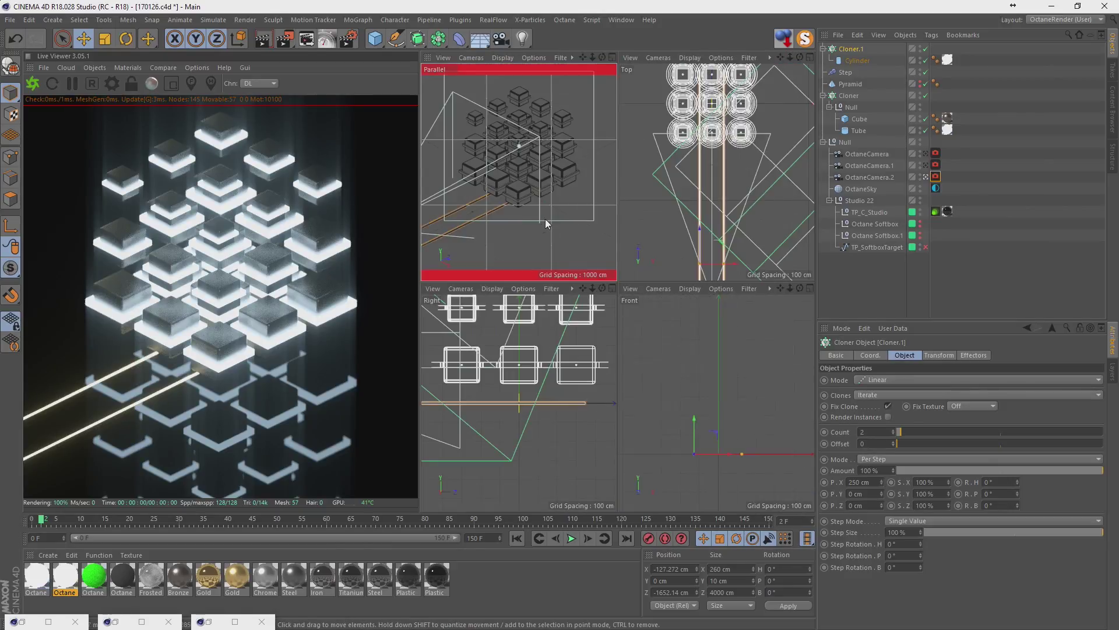
scroll(716, 211, "down", 5)
scroll(716, 211, "down", 1)
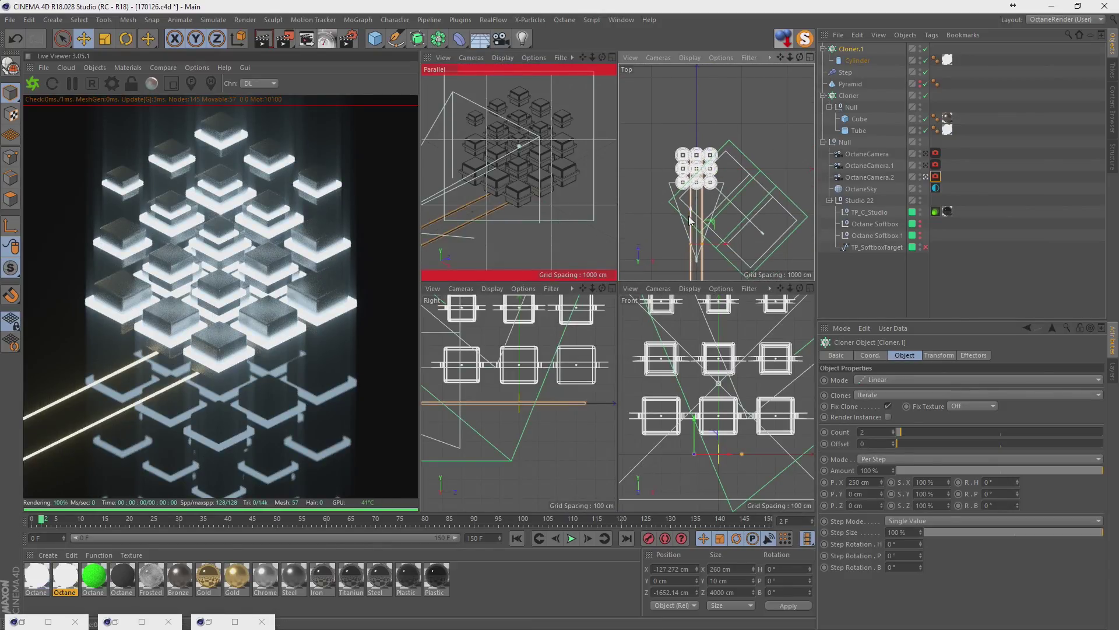
left_click_drag(716, 211, 692, 145)
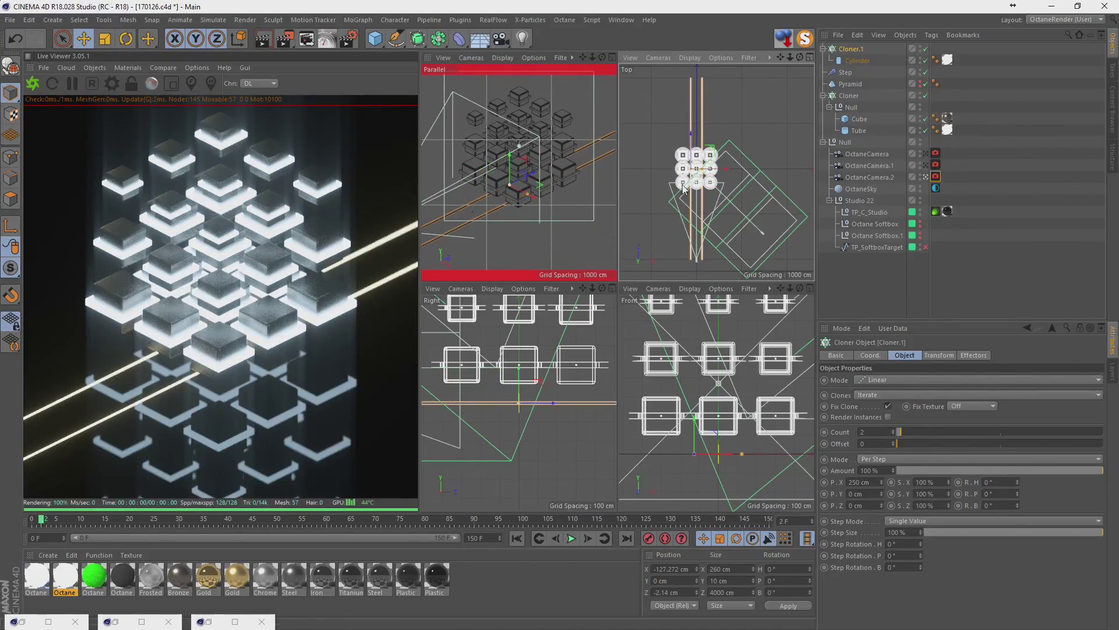
middle_click(488, 173)
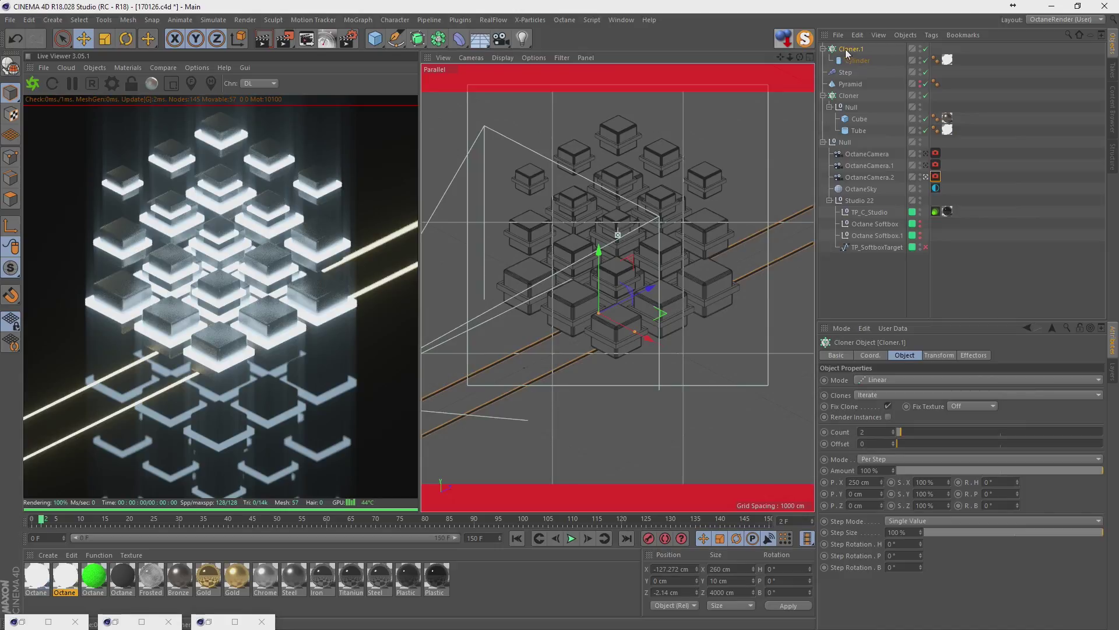
Duplicate Cloner.1 and lay its Cylinder along +X.
key("ctrl+c")
key("ctrl+v")
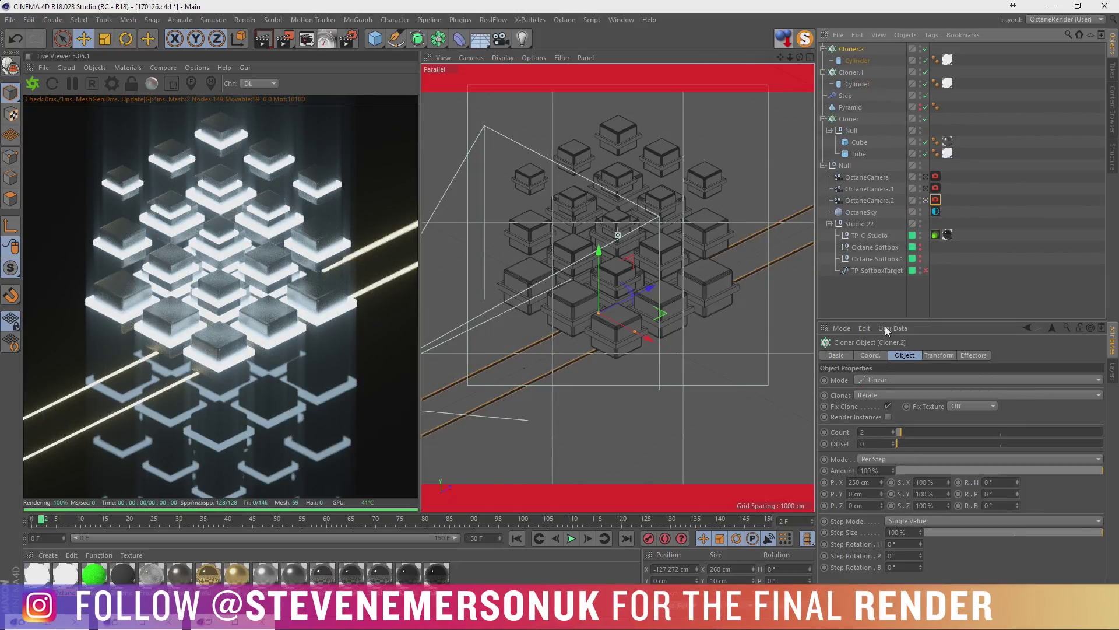
left_click(853, 60)
left_click(907, 427)
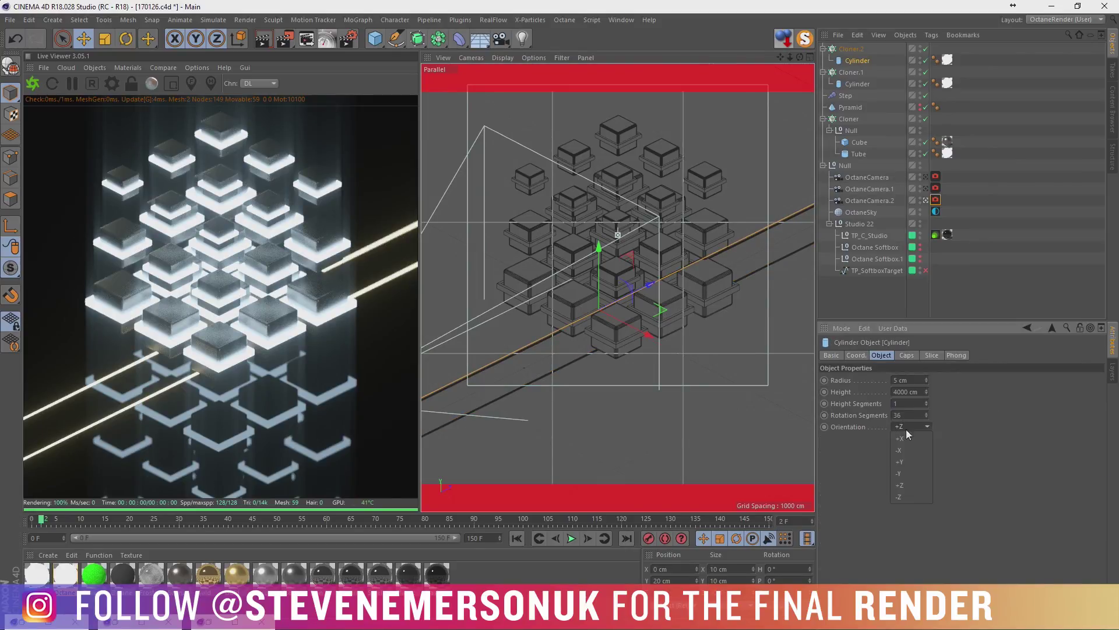
left_click(910, 435)
Set the new cloner's step to P.X 0 cm and P.Z 250 cm.
left_click(837, 52)
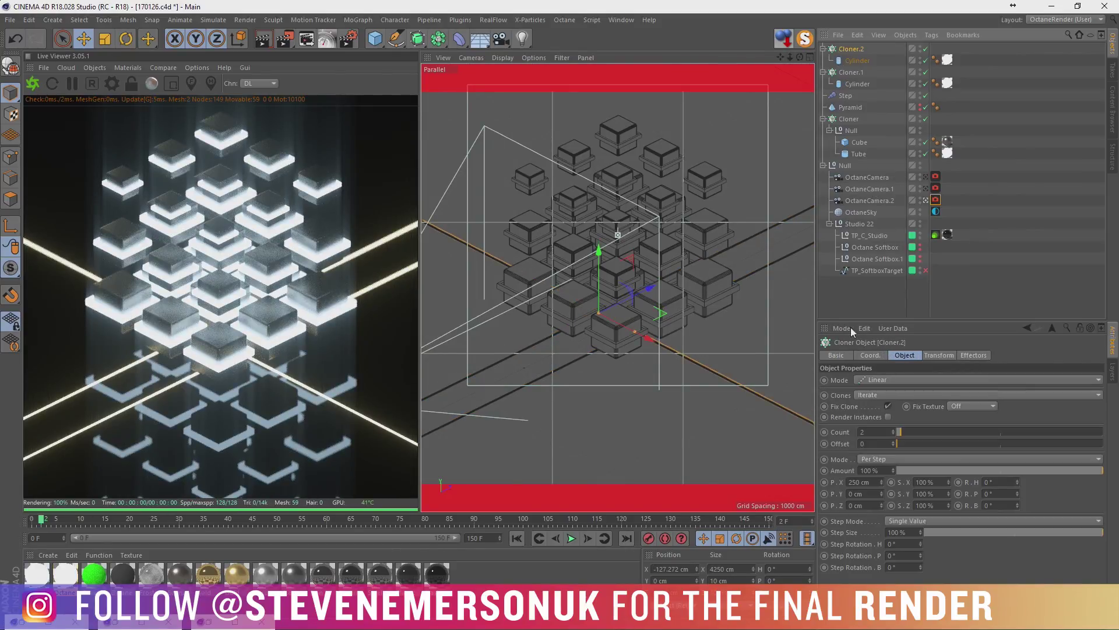
left_click(869, 482)
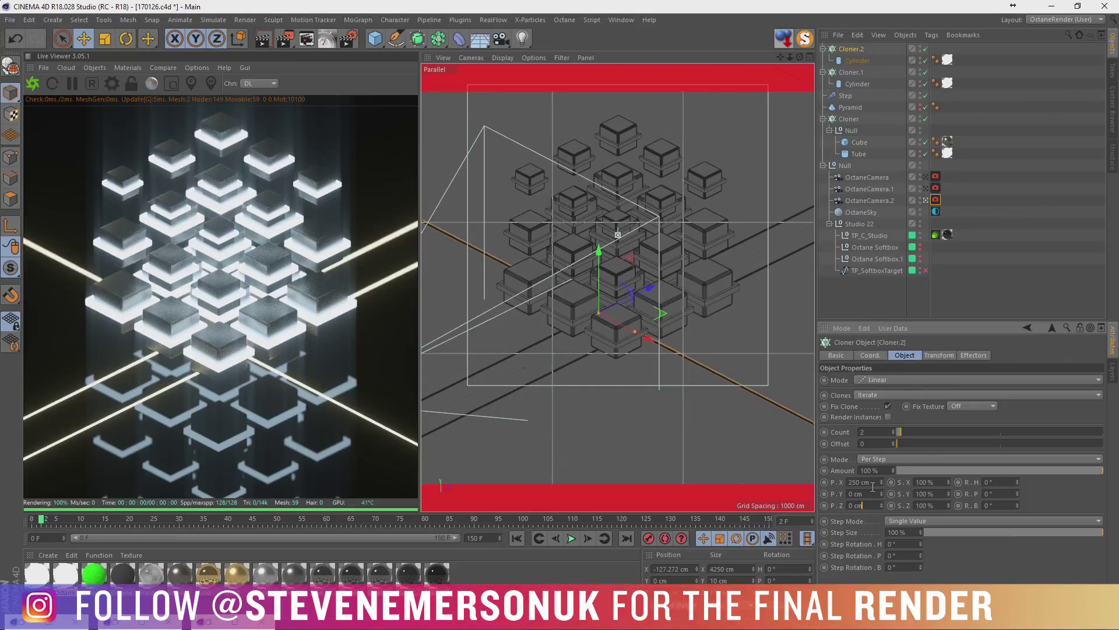
type("0")
key("Return")
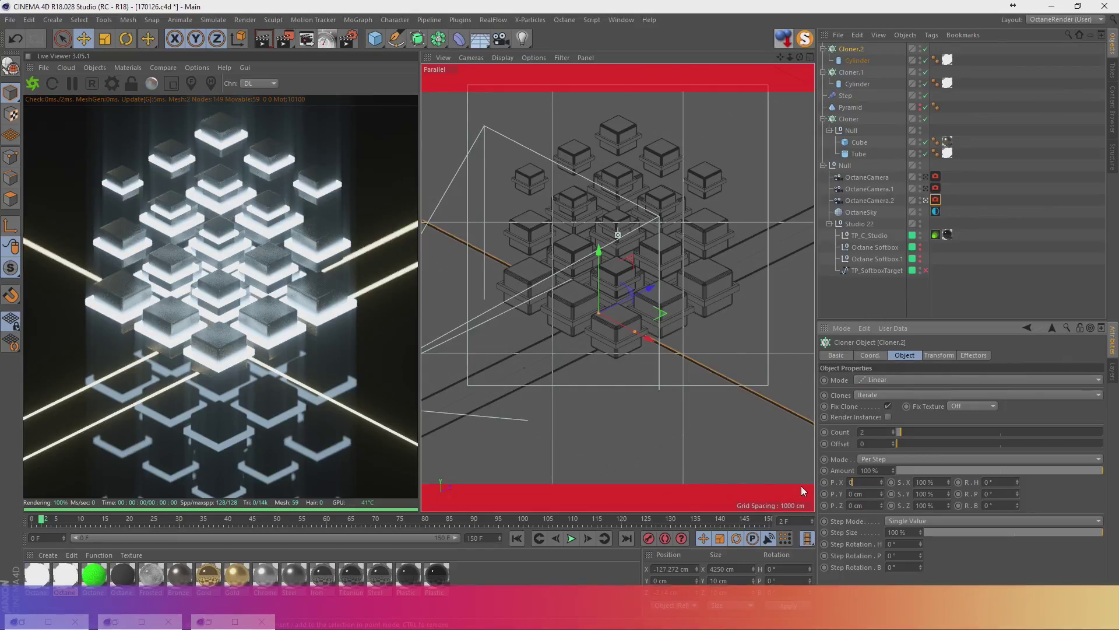
left_click(852, 505)
type("250")
key("Return")
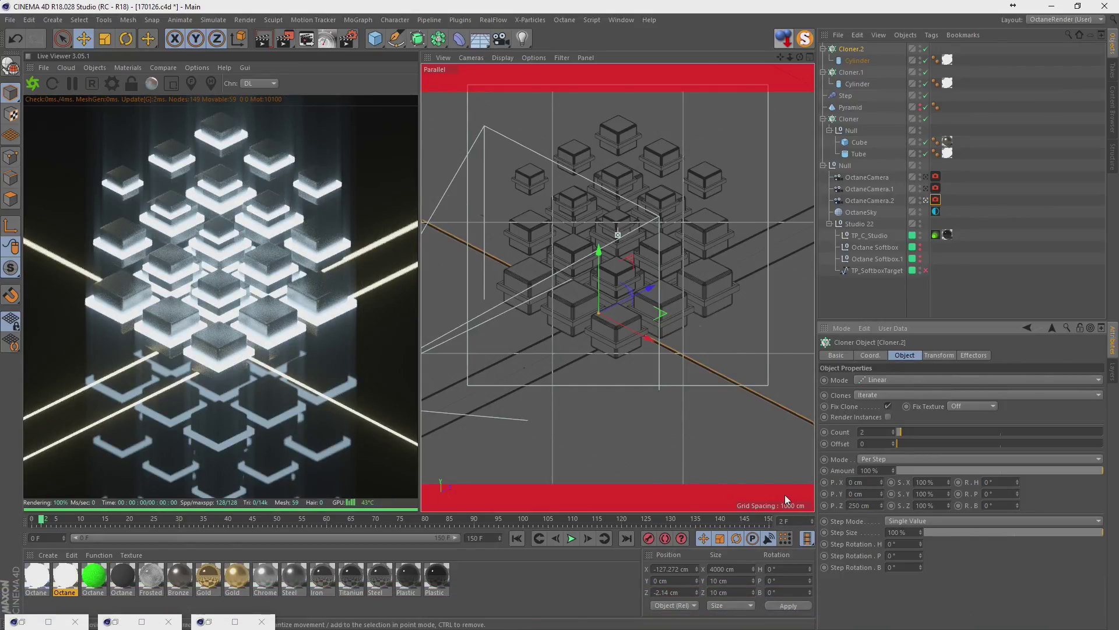
Align Cloner.2's crosswise rods at Z −122.14 cm in the Top view.
middle_click(680, 327)
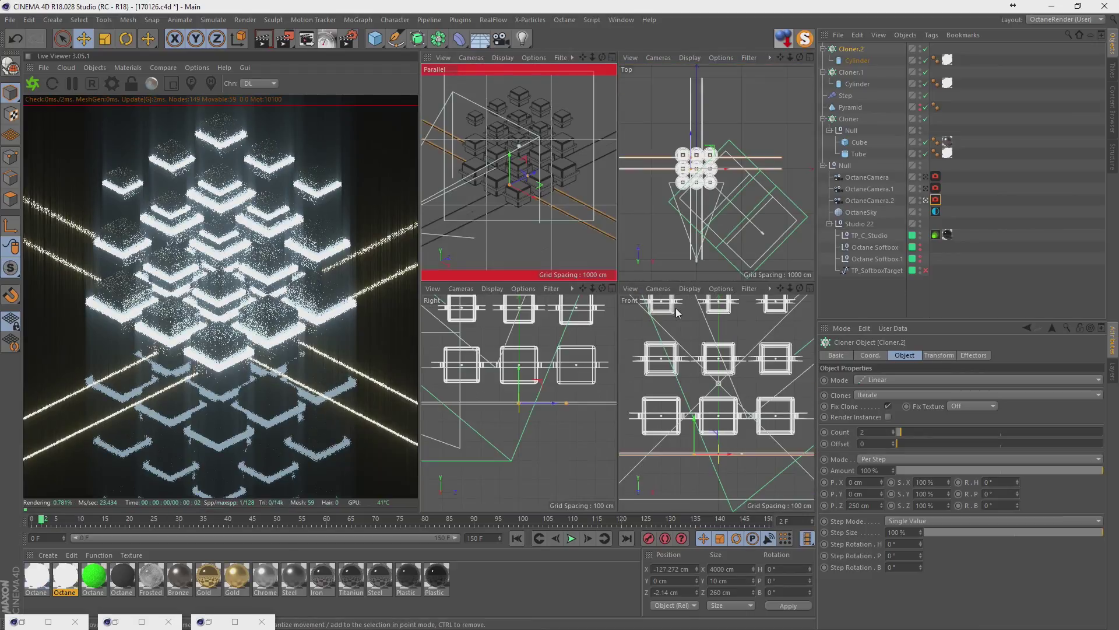
middle_click(625, 260)
scroll(642, 245, "up", 3)
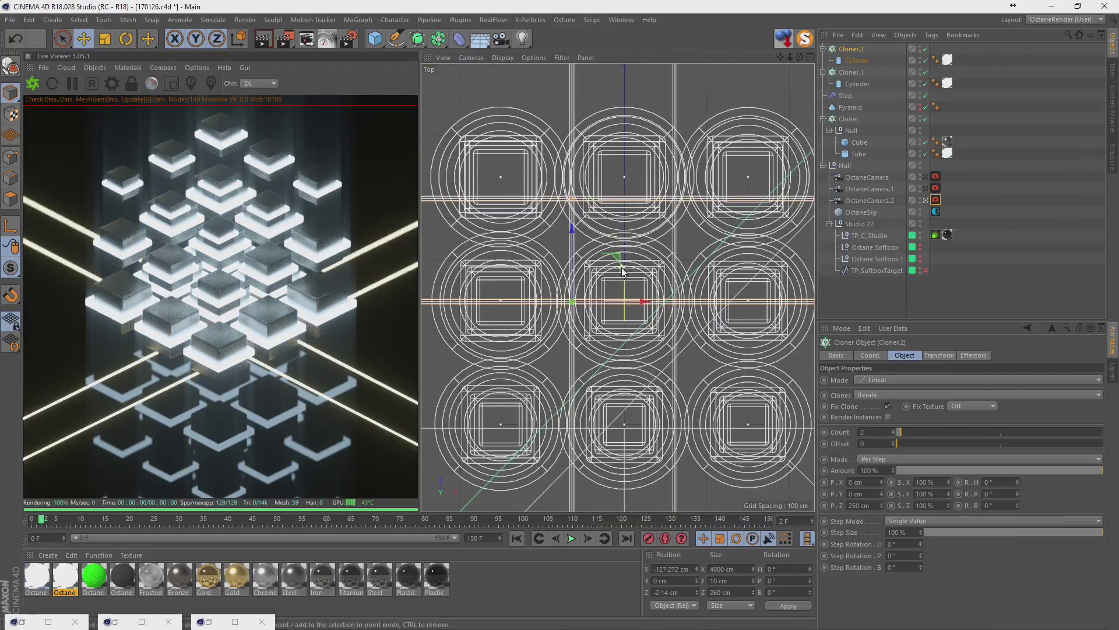
scroll(625, 245, "up", 3)
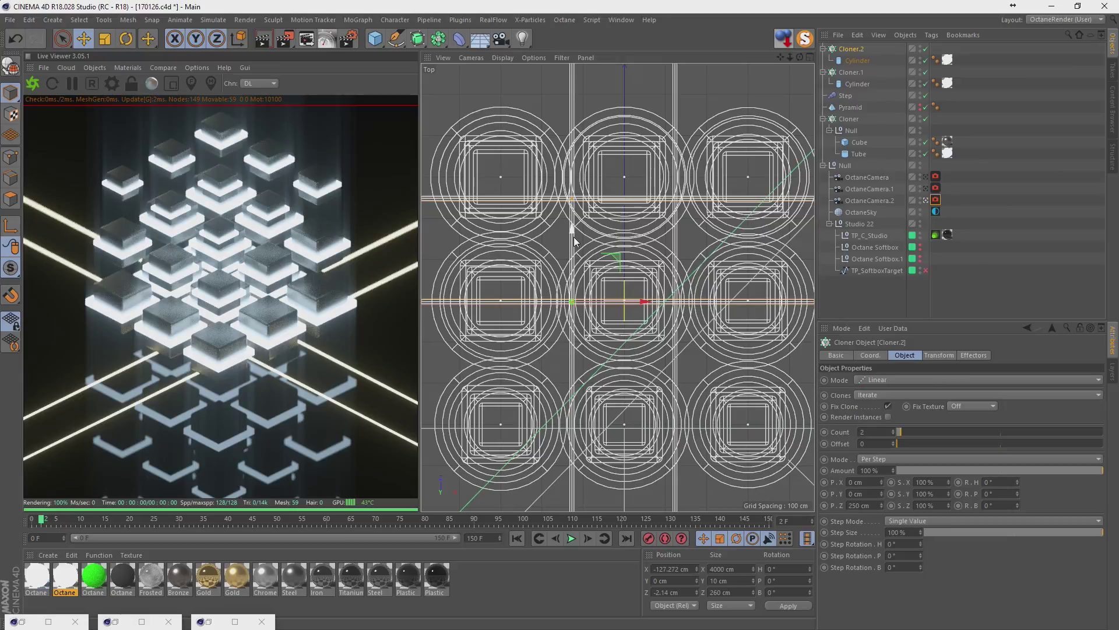
left_click_drag(573, 238, 574, 286)
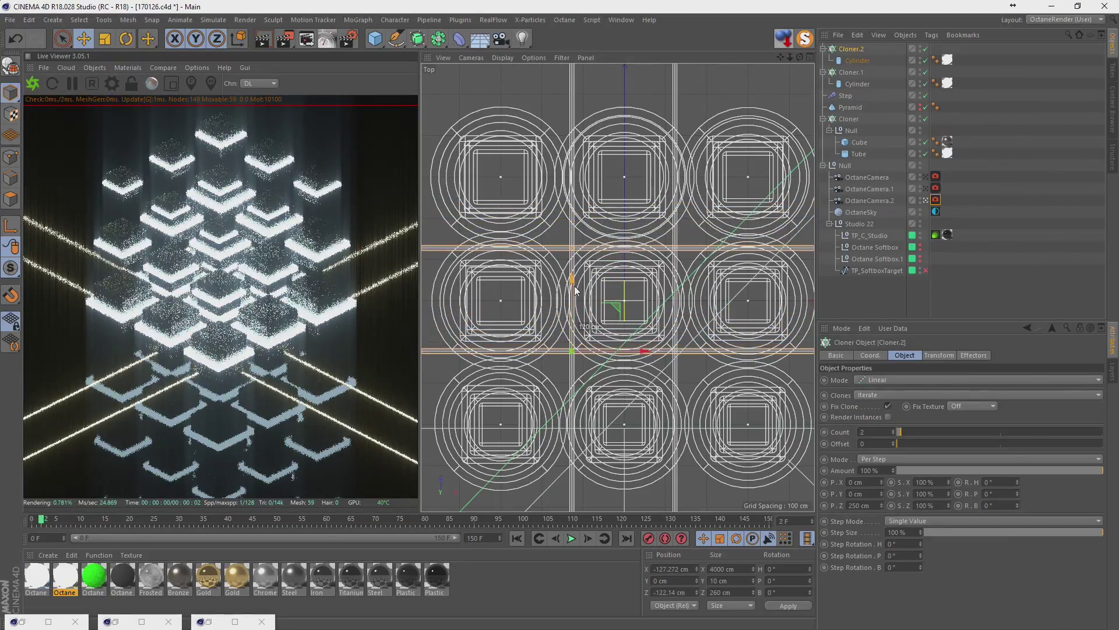
scroll(616, 330, "up", 1)
scroll(615, 330, "up", 3)
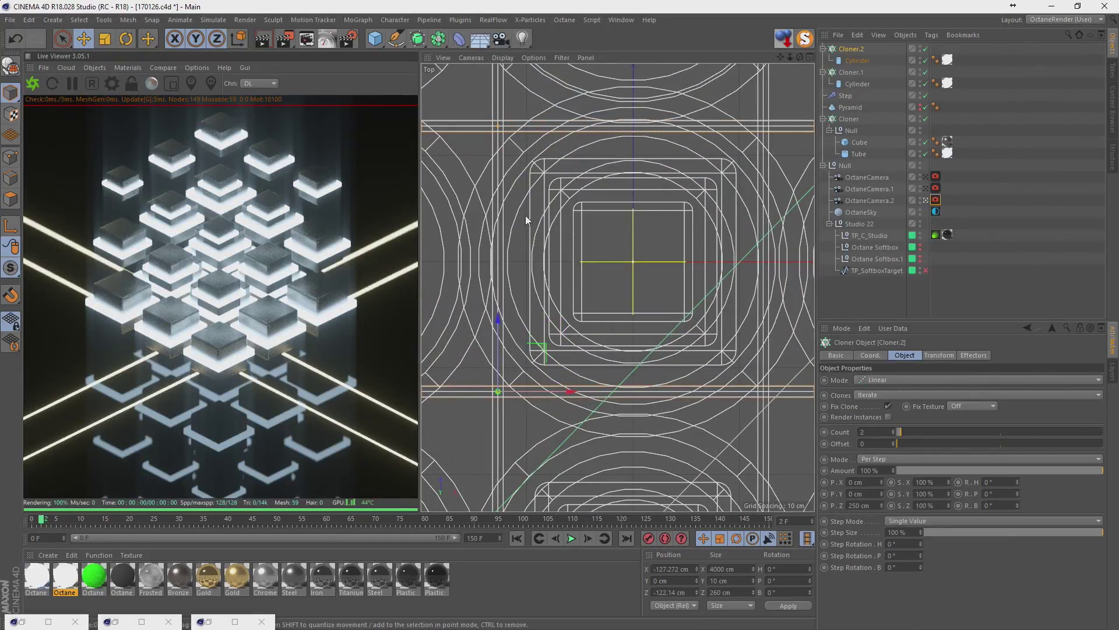
left_click_drag(504, 322, 506, 327)
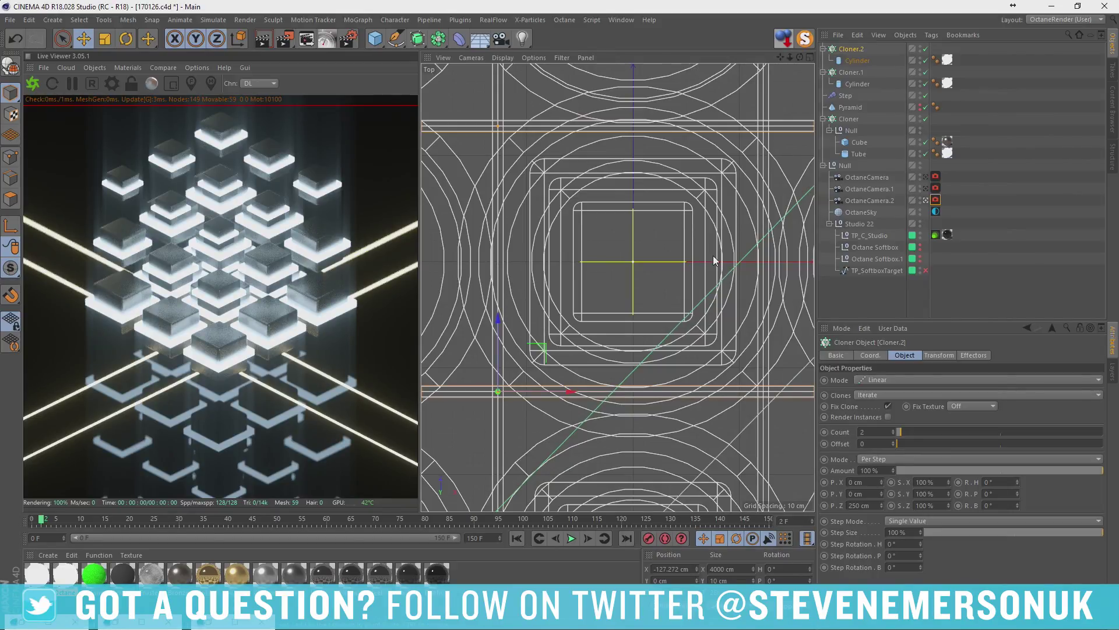
Raise the crosswise rods to Y 20 cm in the Front view.
middle_click(623, 254)
middle_click(695, 382)
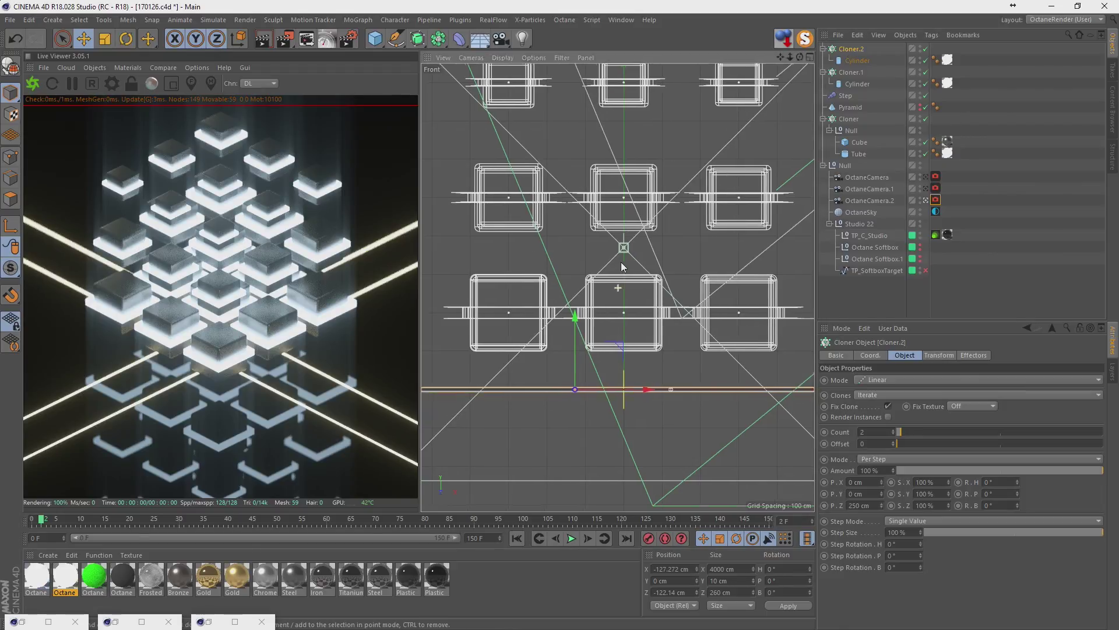
middle_click_drag(621, 261, 647, 258, "alt")
left_click_drag(611, 327, 600, 327)
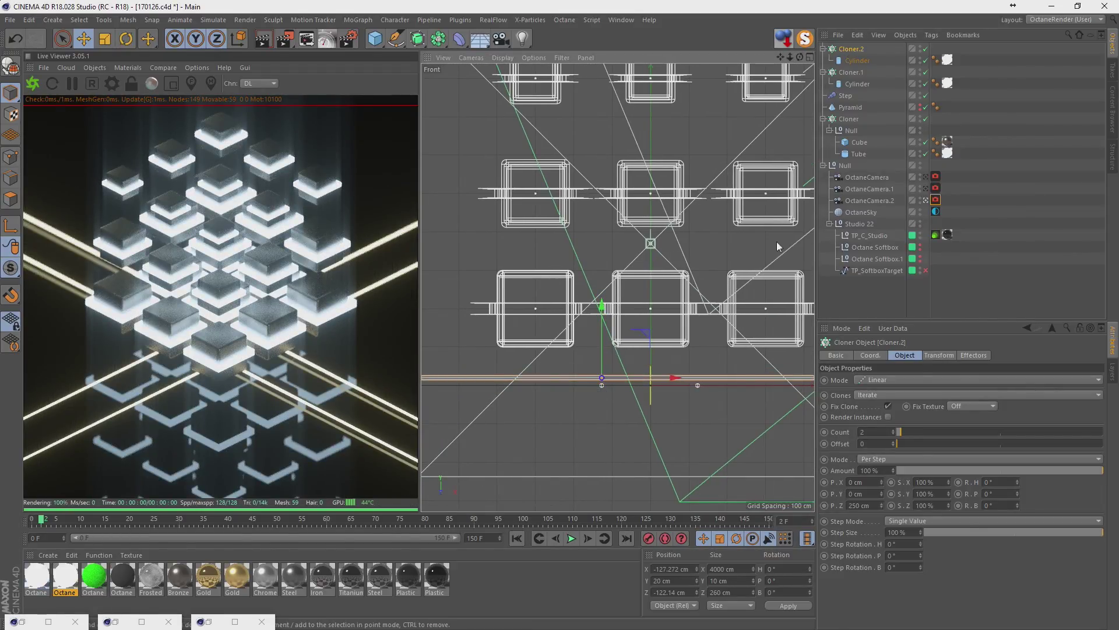
Raise Cloner.1 and Cloner.2 together to about Y 394.38 cm, then collapse both cloners.
left_click(851, 73)
left_click(853, 49, "ctrl")
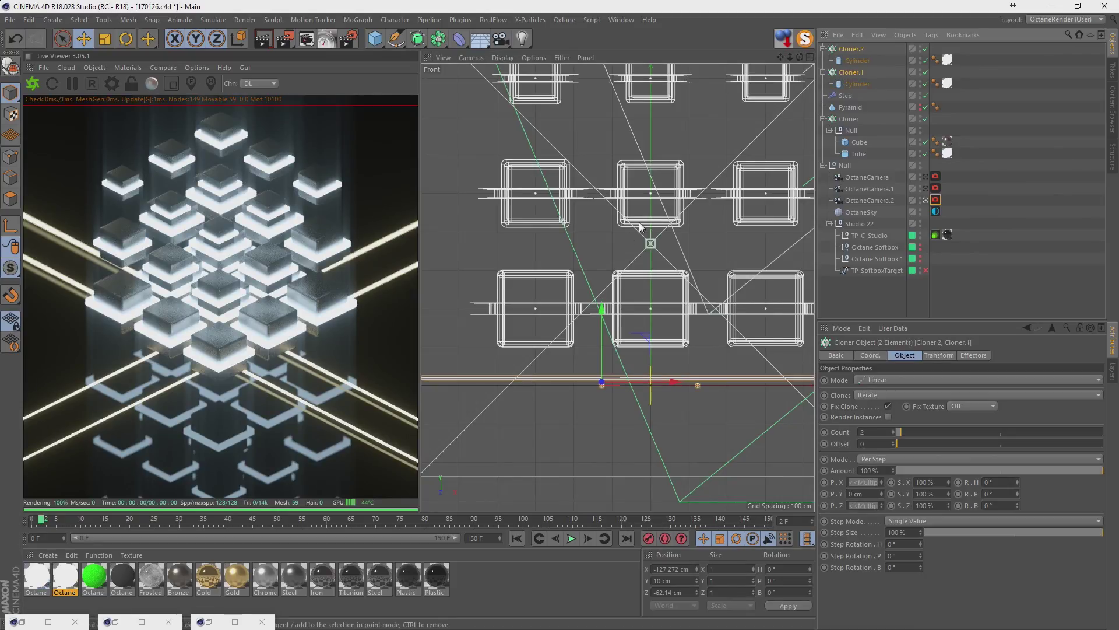
left_click_drag(607, 313, 604, 77)
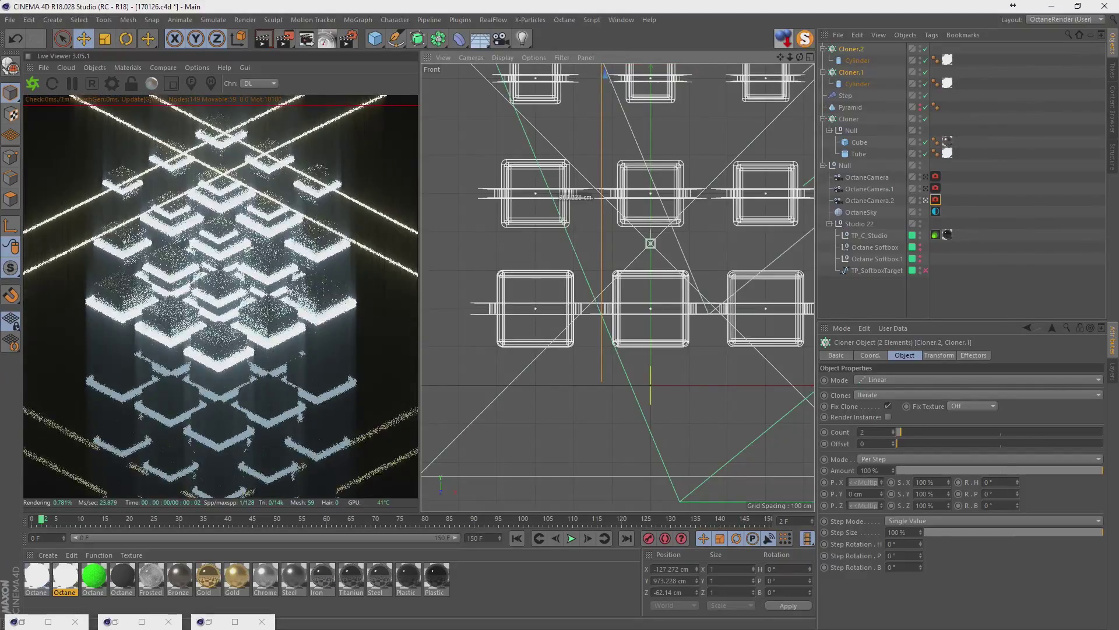
mouse_move(604, 77)
left_mouse_down()
mouse_move(667, 86)
mouse_move(668, 128)
left_mouse_up()
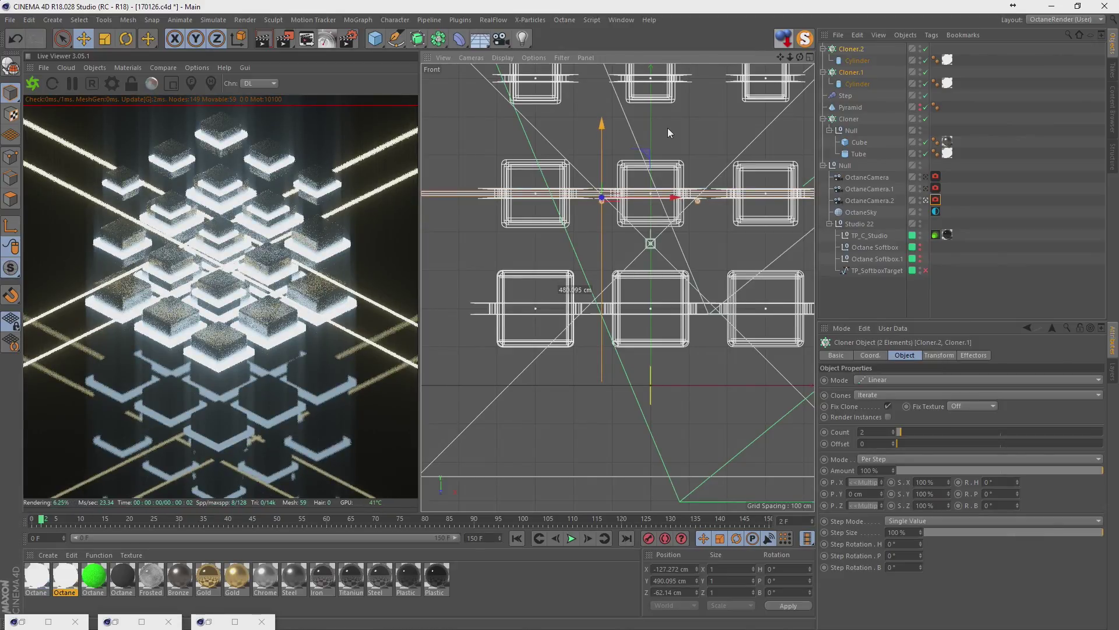
left_click_drag(668, 128, 674, 111)
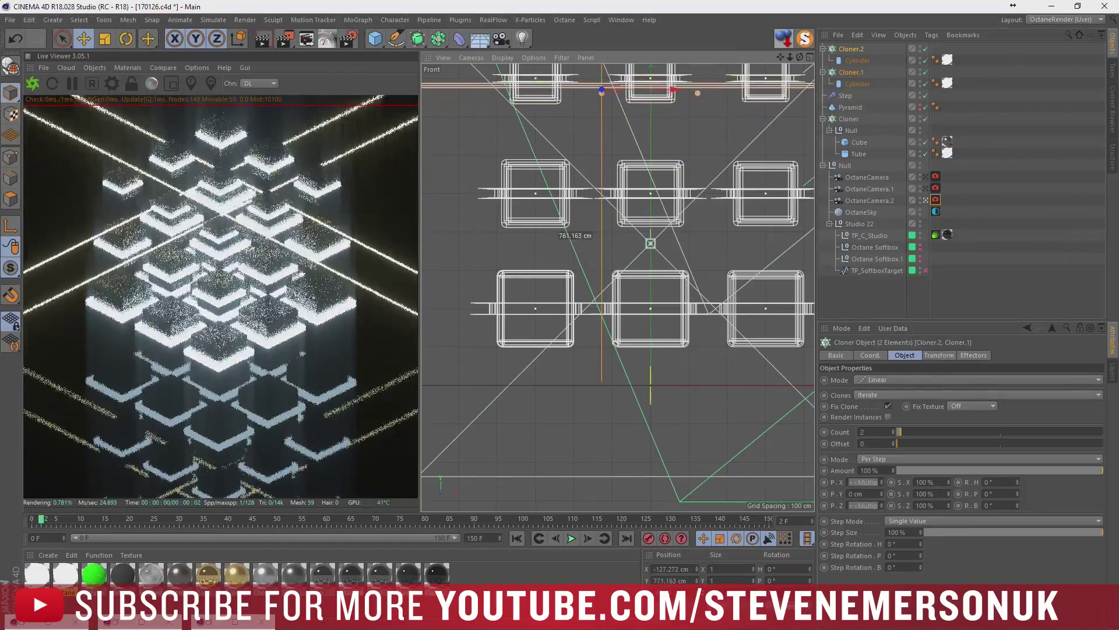
mouse_move(673, 114)
left_mouse_down()
mouse_move(675, 5)
mouse_move(675, 184)
left_mouse_up()
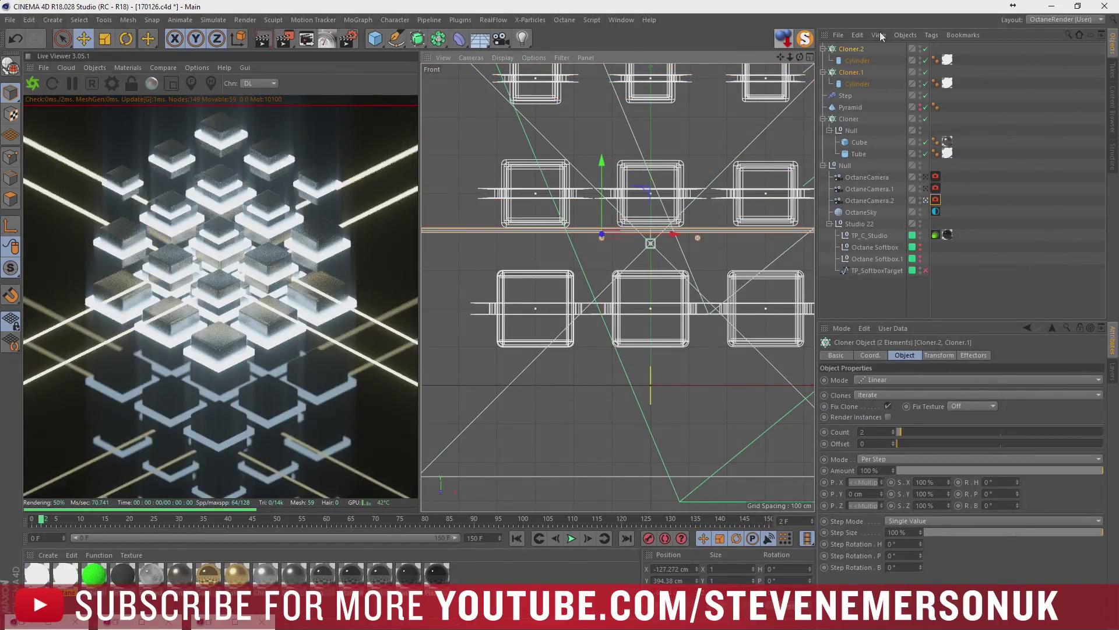
left_click(824, 72)
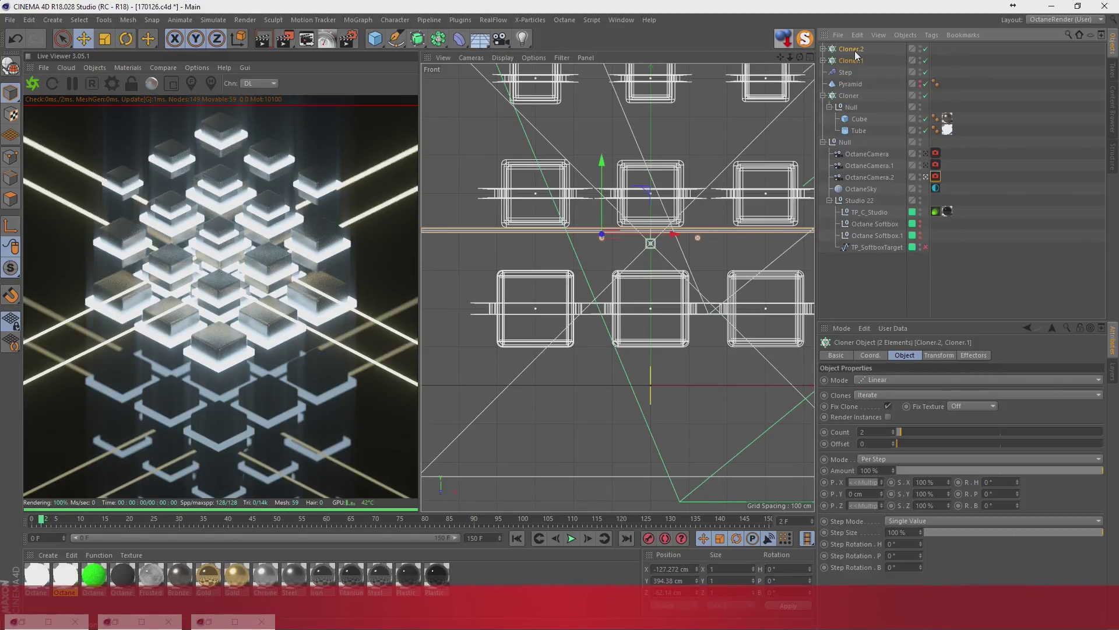
Group both rod cloners with Alt+G and clone the group vertically with a new cloner.
key("alt+g")
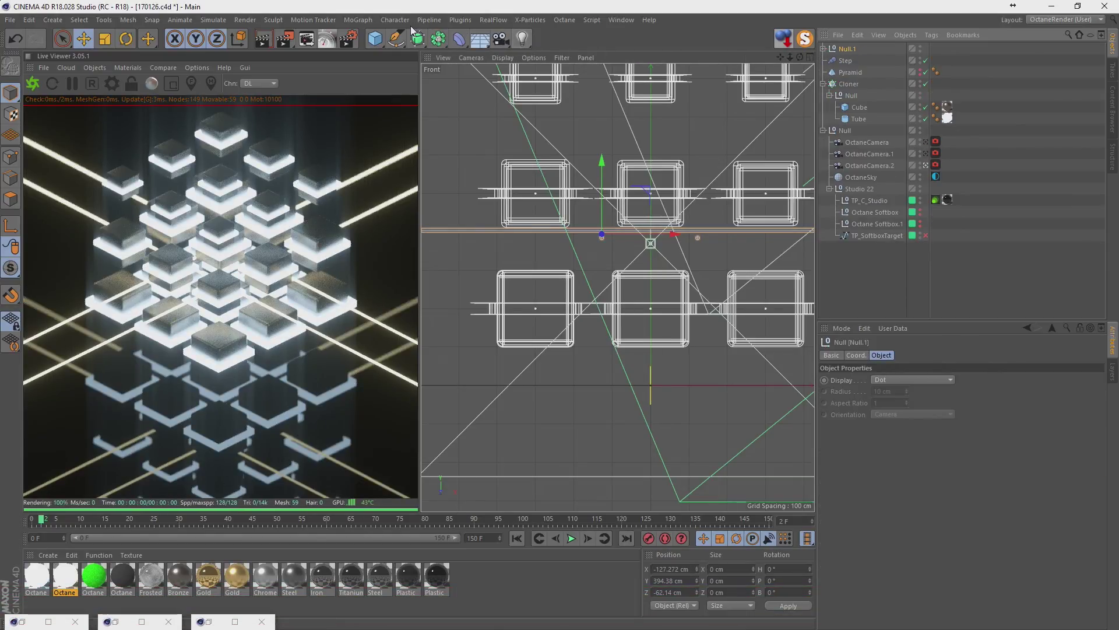
left_click(362, 21)
left_click(397, 147)
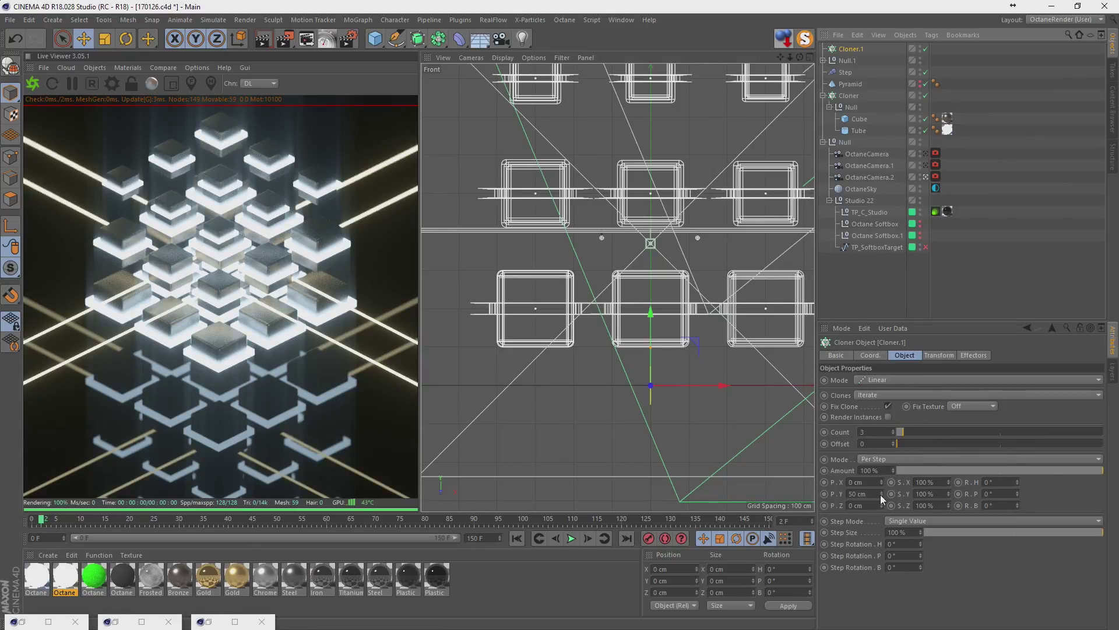
left_click_drag(881, 495, 881, 461)
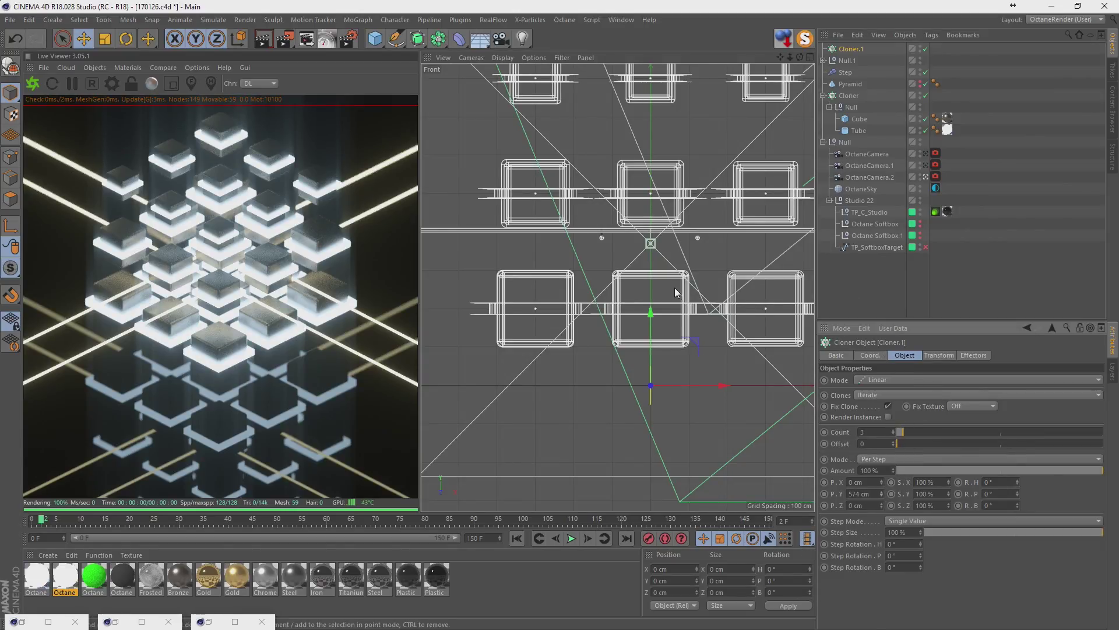
middle_click(739, 166)
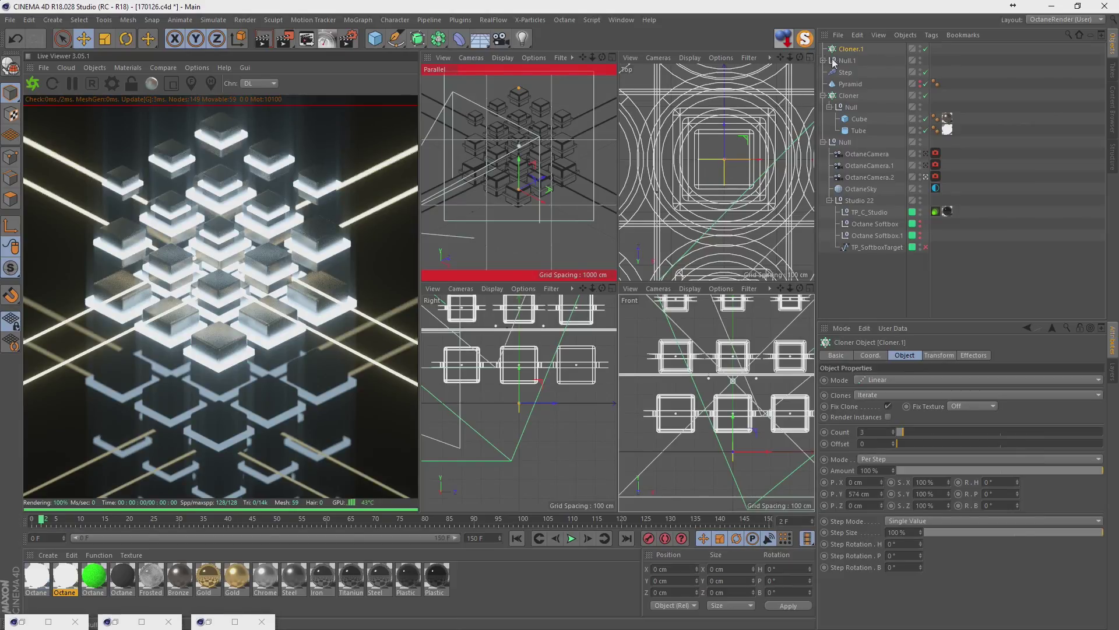
left_click_drag(739, 165, 704, 165)
Check the layers in the Top and side views, then reduce Cloner.1's vertical row spacing.
middle_click(704, 164)
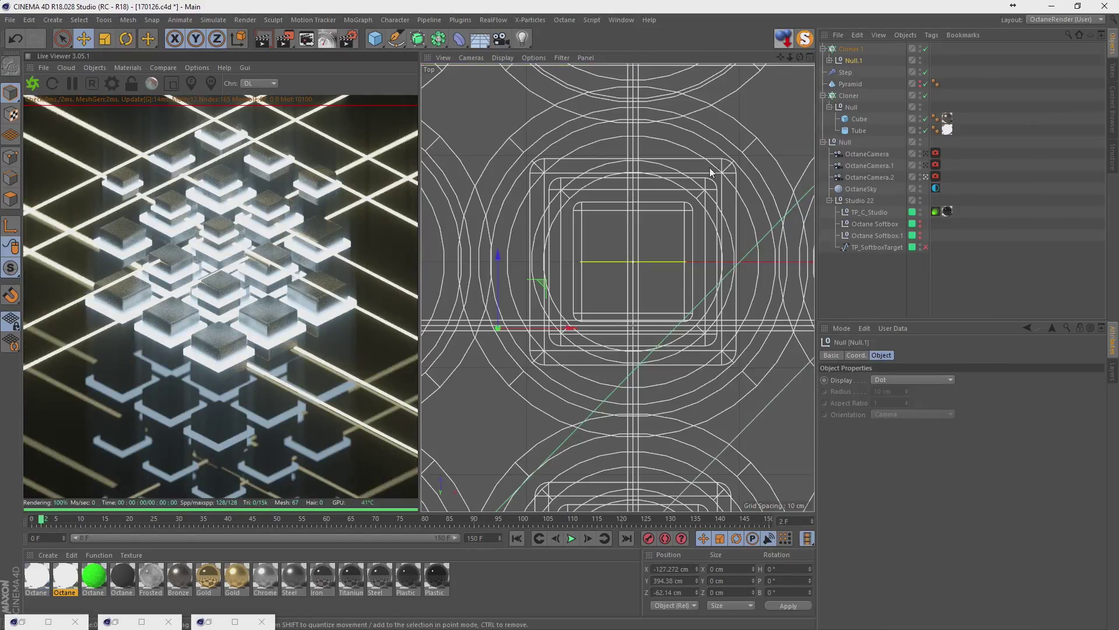
scroll(644, 236, "down", 2)
scroll(632, 253, "down", 3)
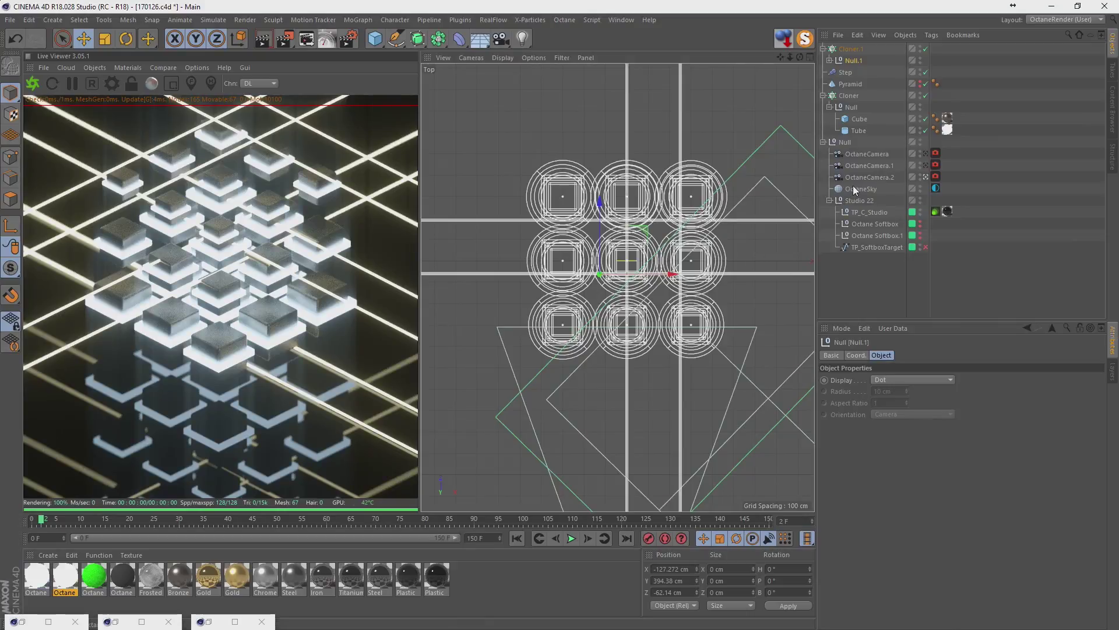
middle_click(652, 222)
middle_click(554, 359)
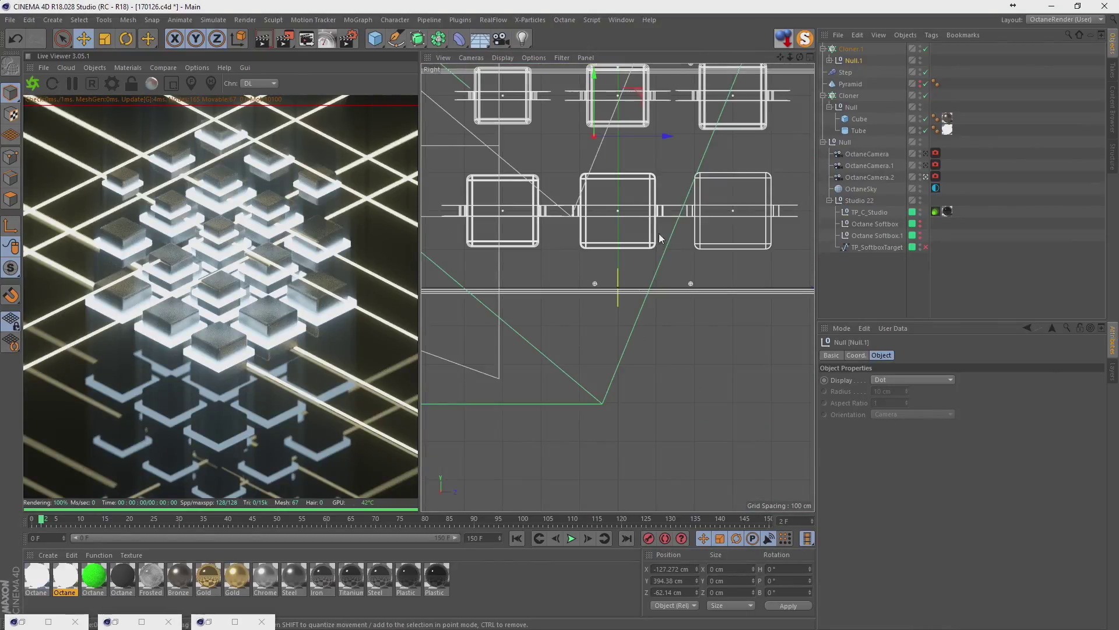
scroll(554, 359, "down", 3)
scroll(554, 359, "up", 1)
left_click(850, 49)
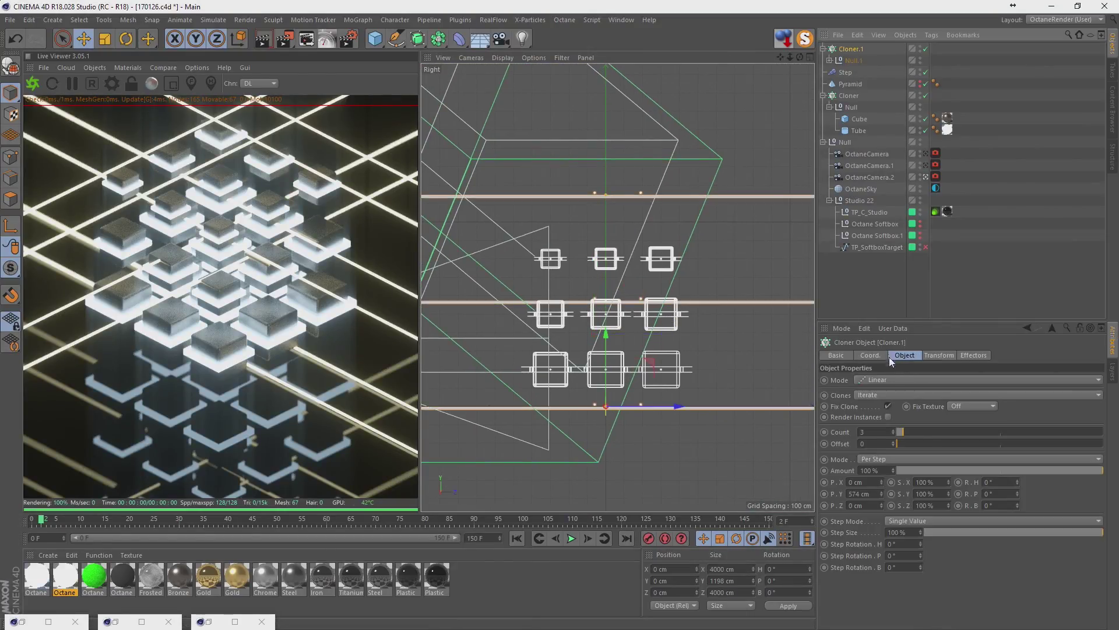
left_click_drag(880, 492, 880, 507)
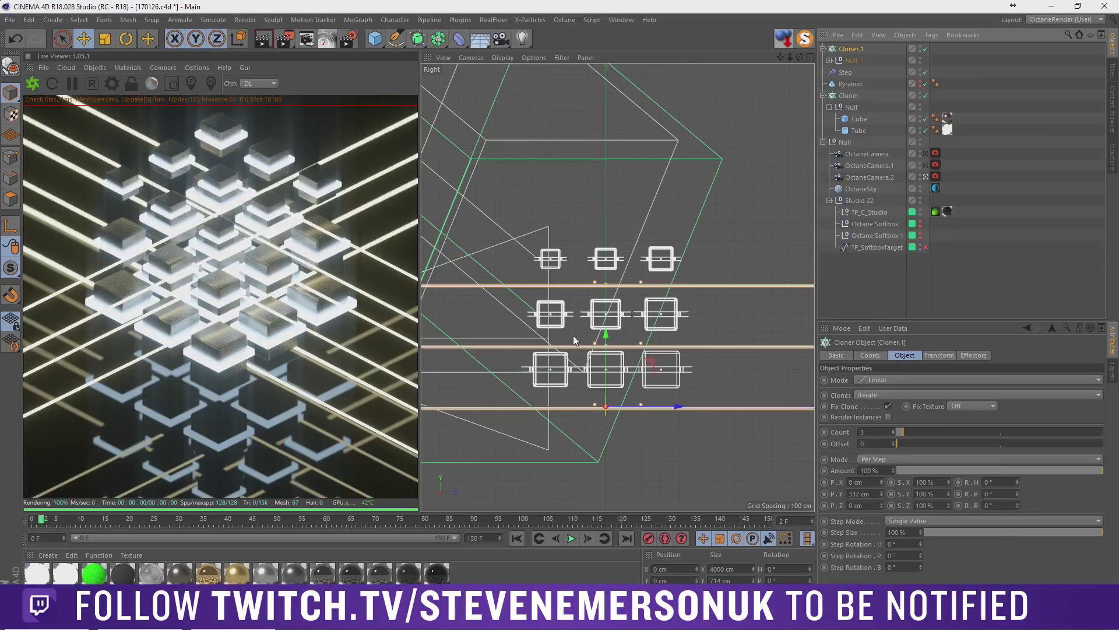
Set the rod rows 292 cm apart in Y and fine-tune their height.
left_click_drag(606, 342, 607, 325)
left_click_drag(606, 326, 607, 322)
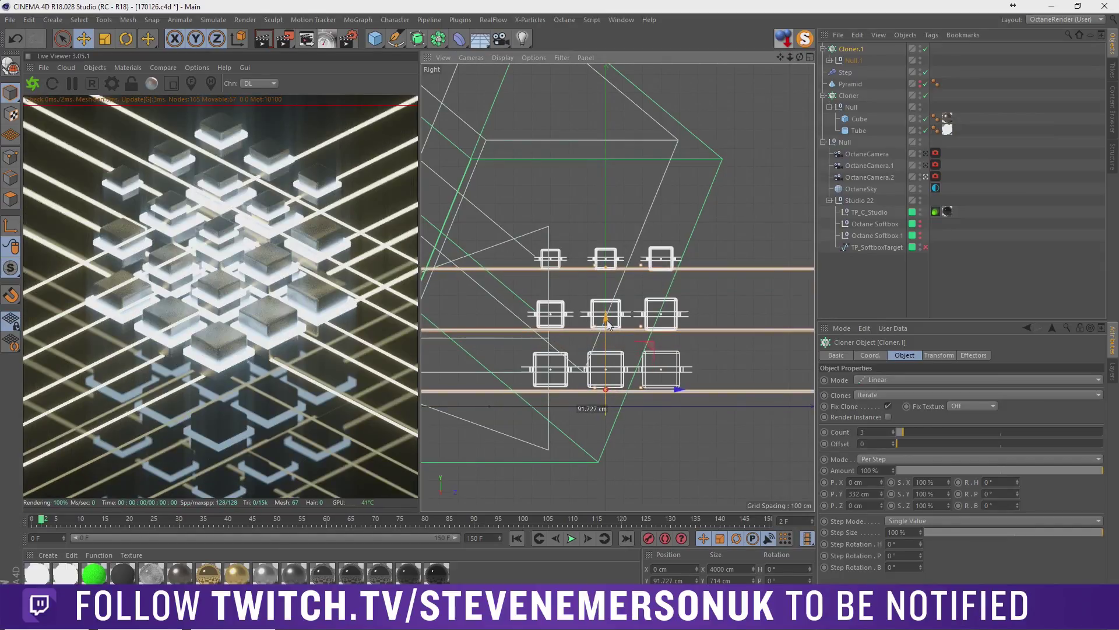
mouse_move(883, 493)
left_mouse_down()
mouse_move(883, 513)
mouse_move(883, 482)
mouse_move(882, 495)
left_mouse_up()
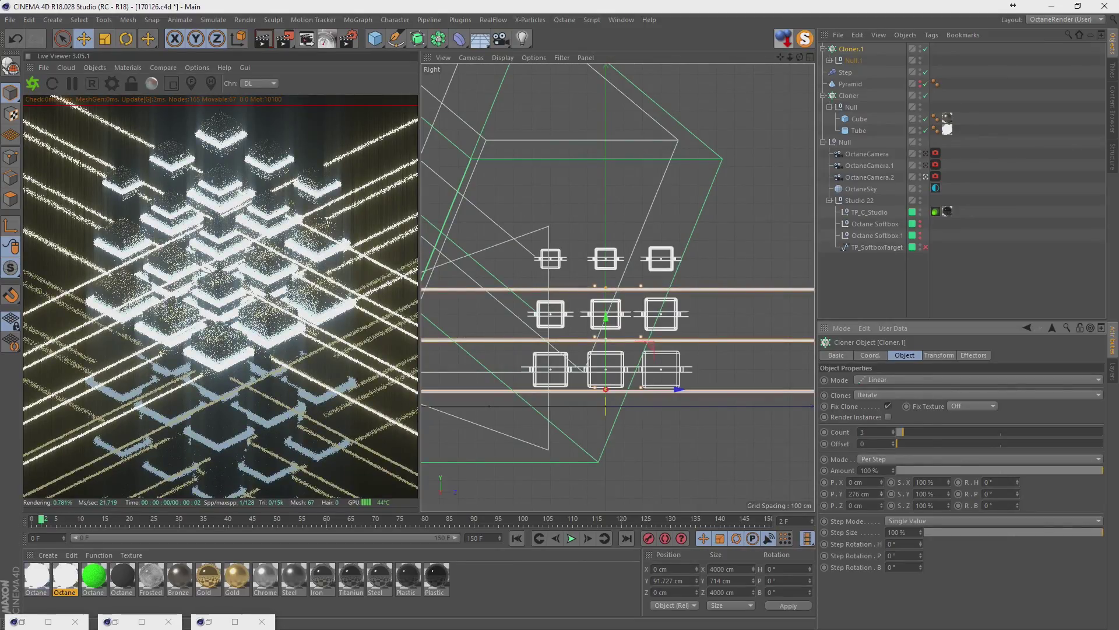
left_click_drag(883, 493, 884, 497)
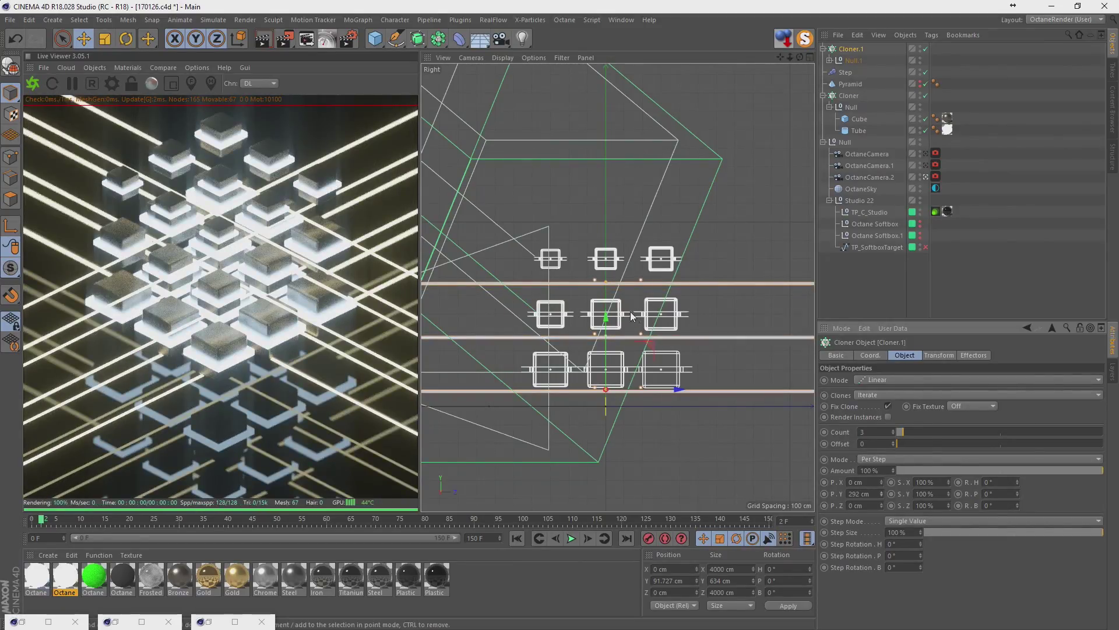
left_click_drag(606, 327, 611, 328)
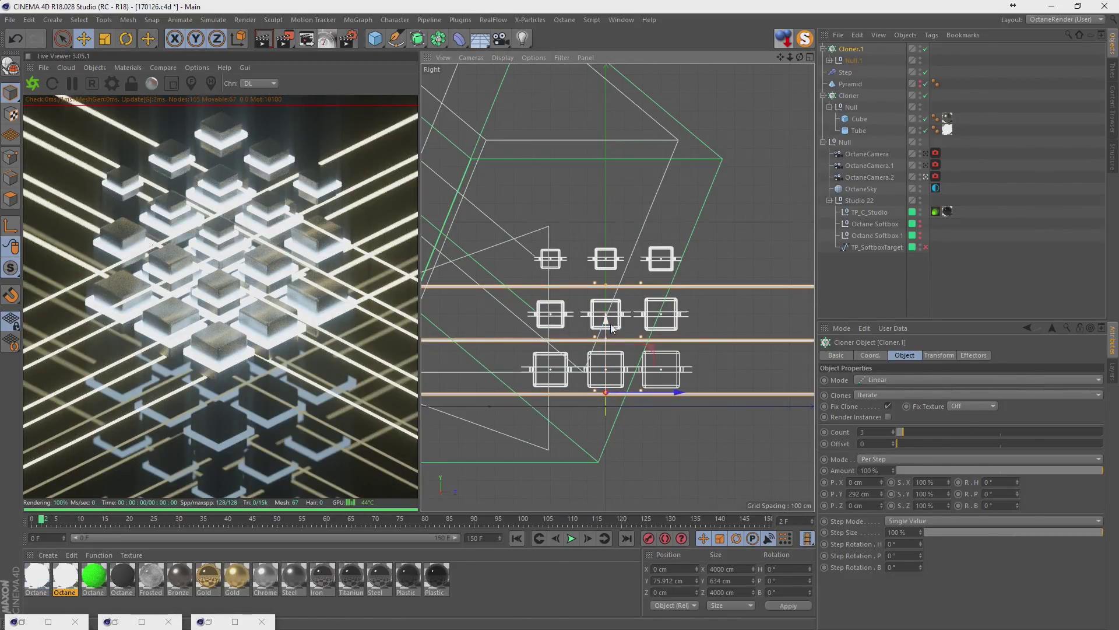
left_click(830, 60)
Rearrange the material tags on both Cylinders and delete the extra ones.
left_click(836, 83)
left_click(836, 72)
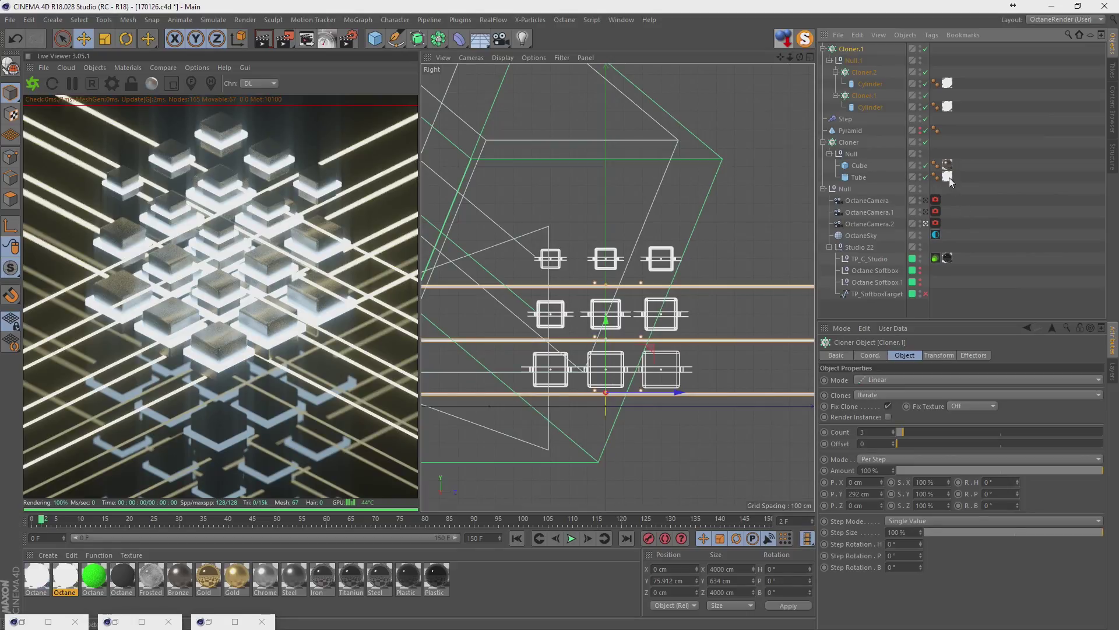
left_click(948, 176)
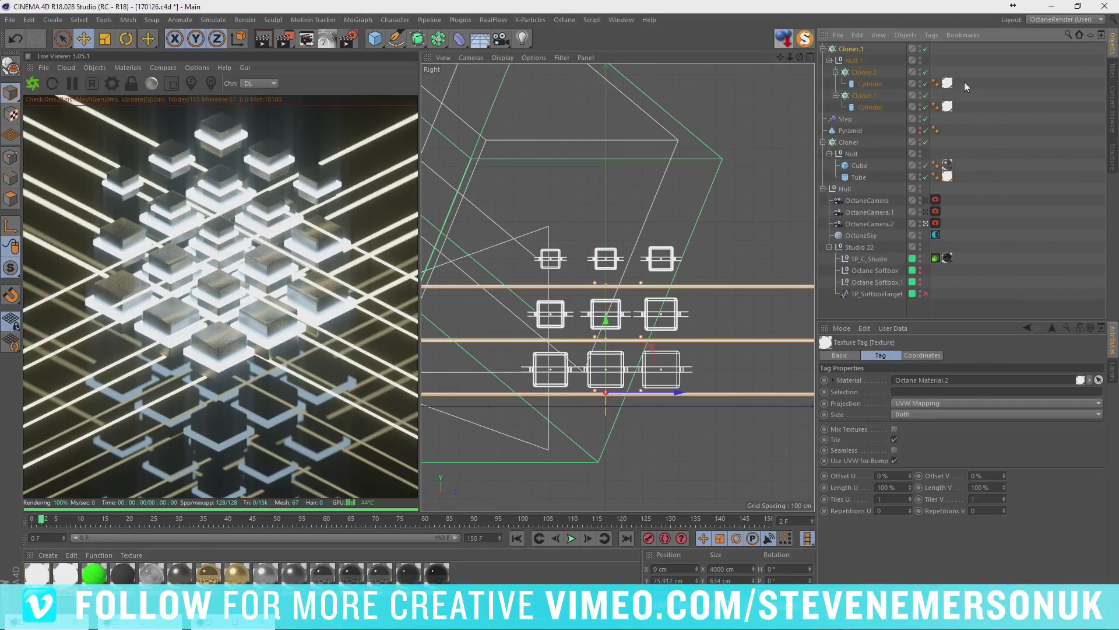
left_click_drag(948, 106, 959, 83)
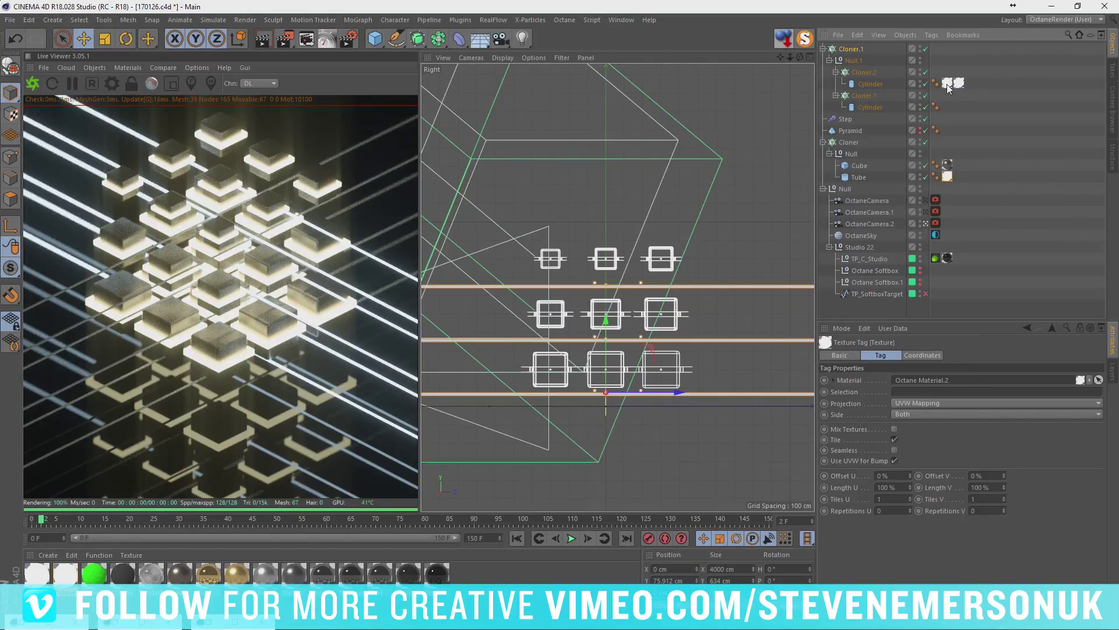
mouse_move(948, 84)
left_mouse_down("ctrl")
mouse_move(948, 107)
mouse_move(961, 106)
left_mouse_up("ctrl")
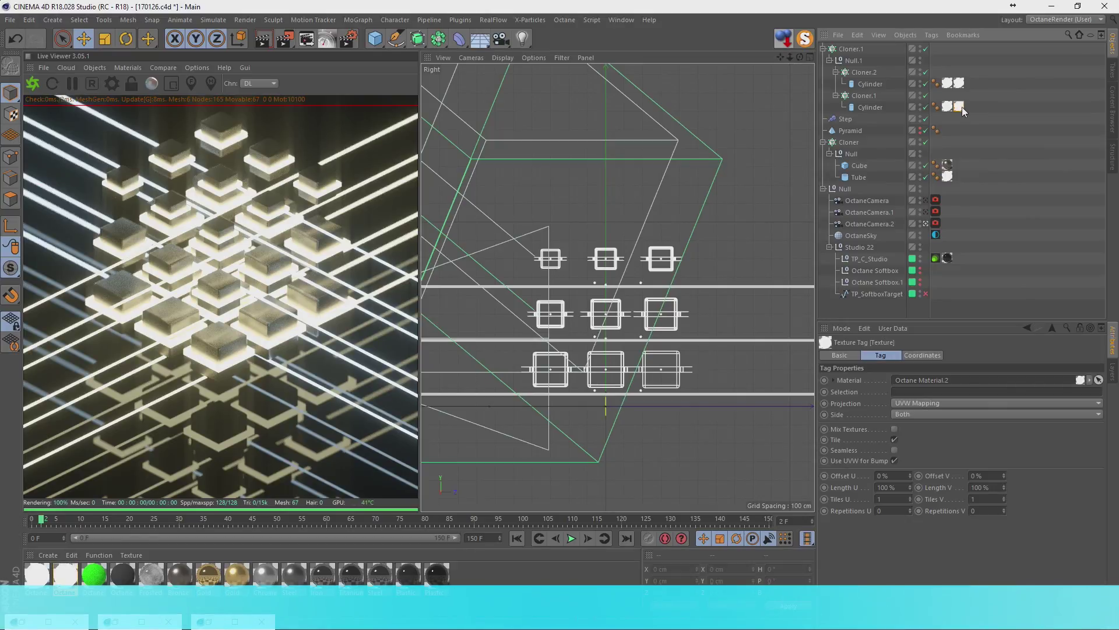
left_click(959, 83, "ctrl")
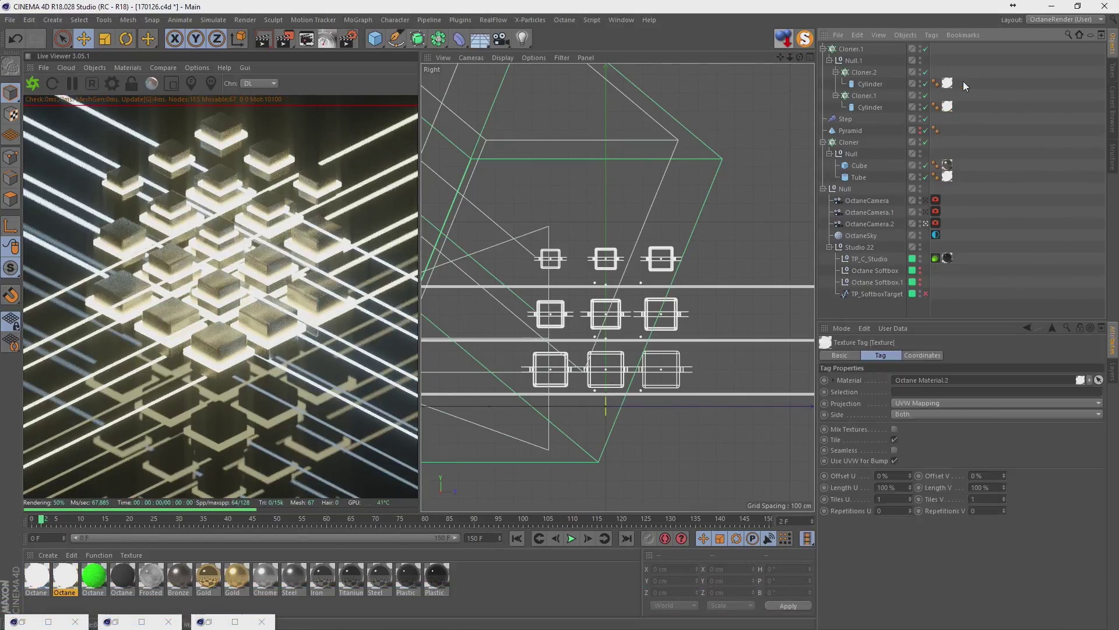
key("Delete")
Apply Octane Material.2 to the Cylinder rods.
left_click(947, 176)
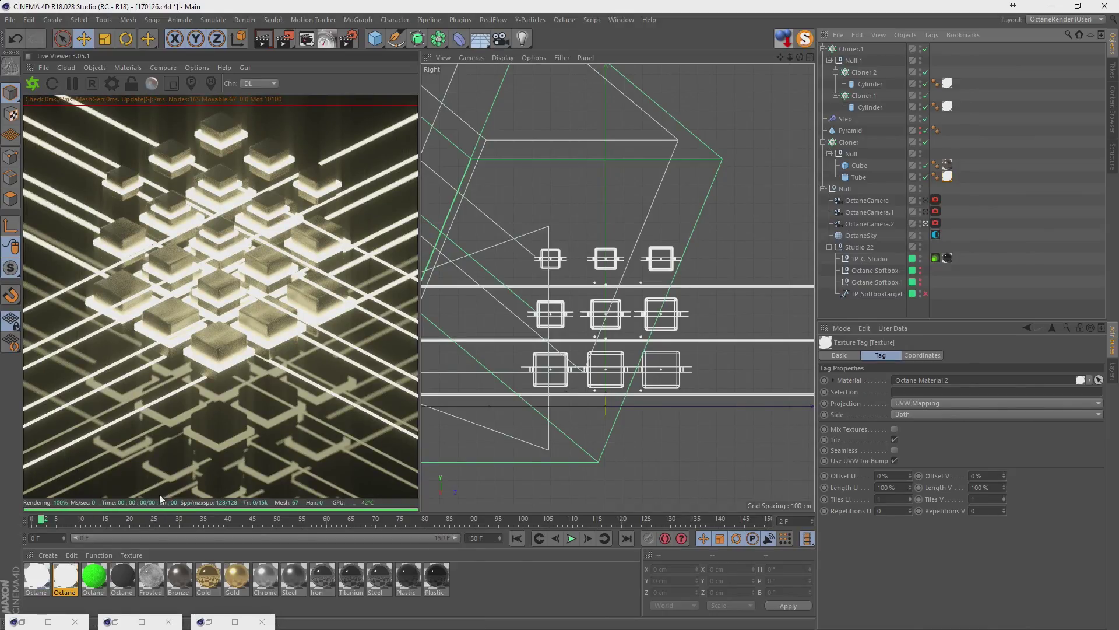
mouse_move(36, 576)
left_mouse_down()
mouse_move(921, 92)
mouse_move(950, 109)
left_mouse_up()
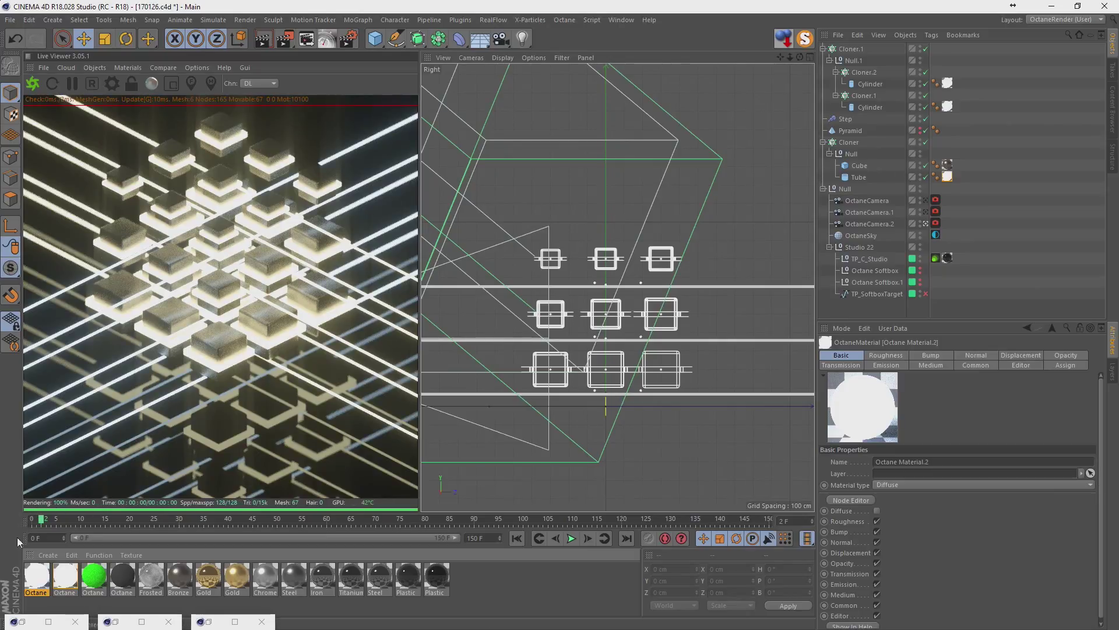
left_click_drag(947, 82, 948, 84)
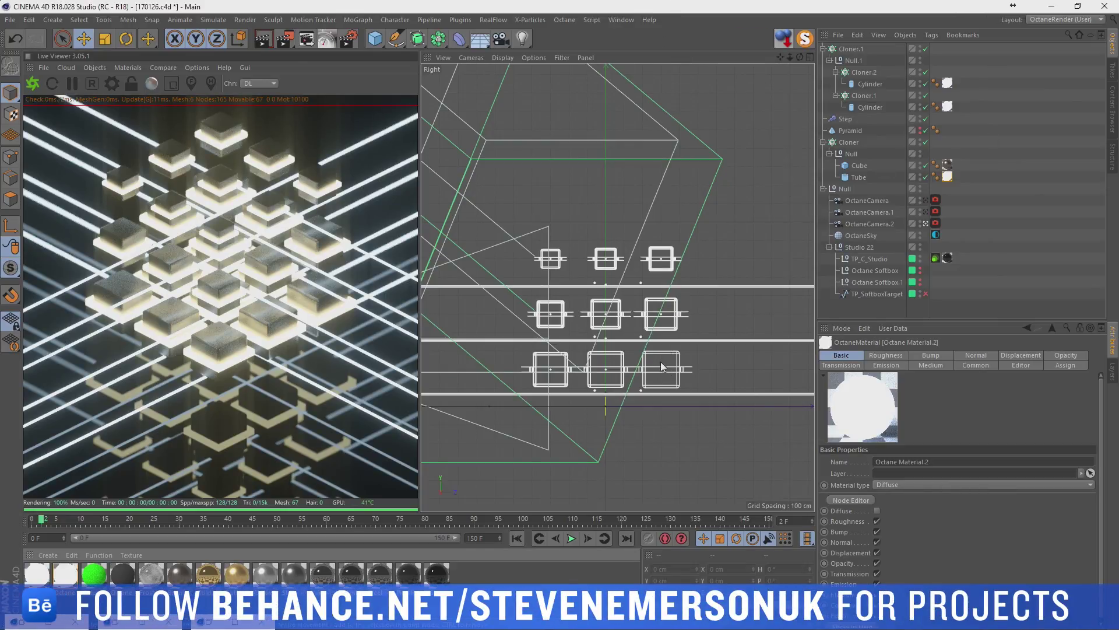
Undo a trial move of Cloner.1 and raise its clone count to 4.
left_click(842, 51)
left_click_drag(616, 323, 616, 293)
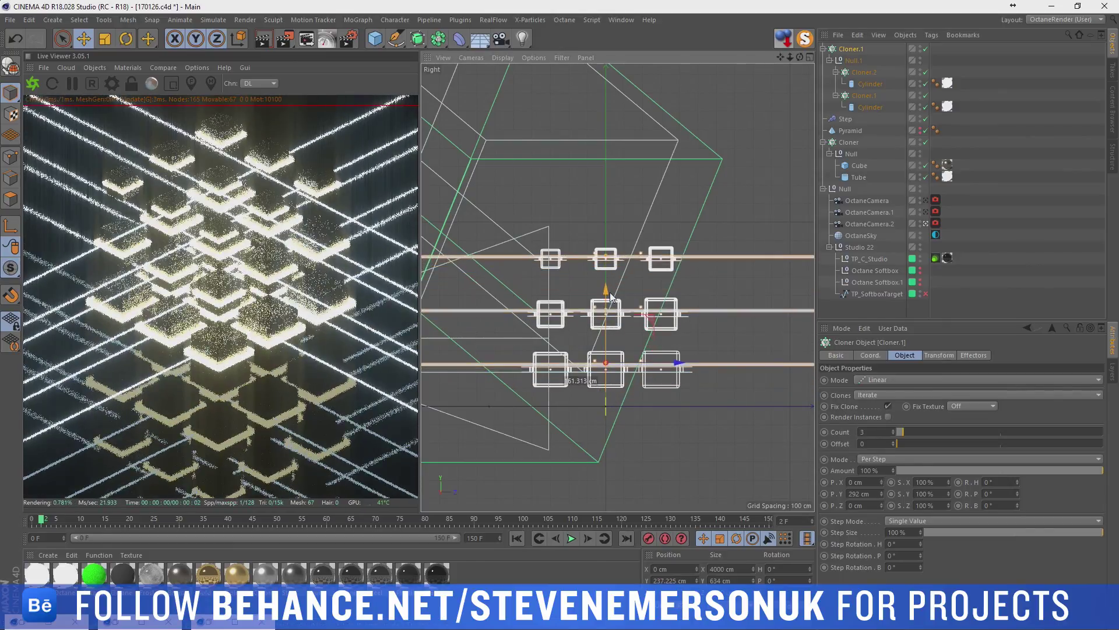
key("ctrl+z")
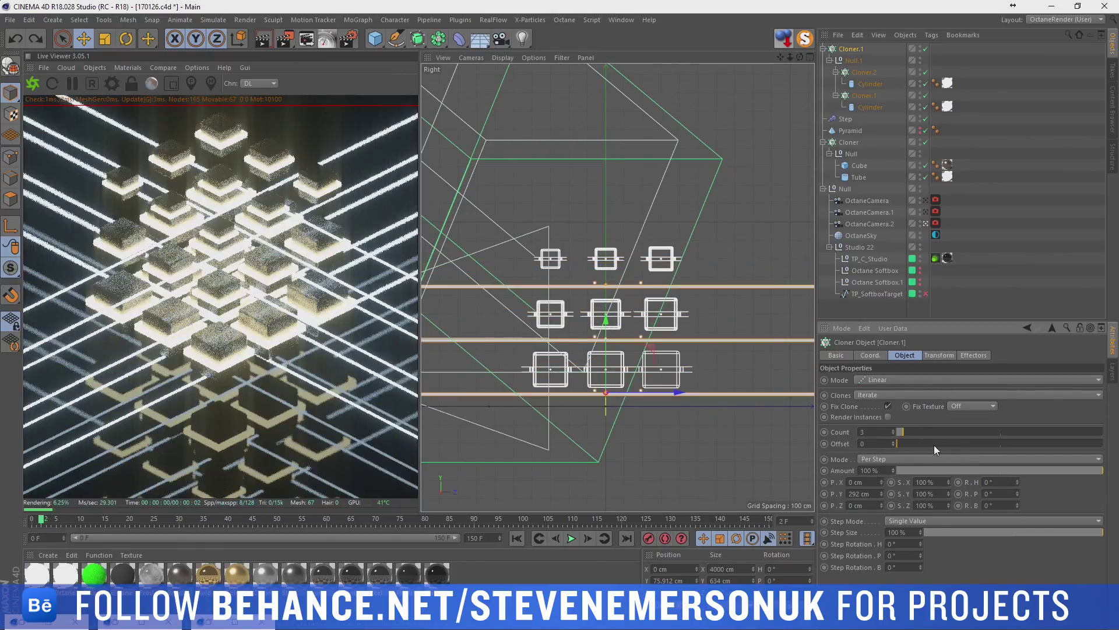
left_click(892, 429)
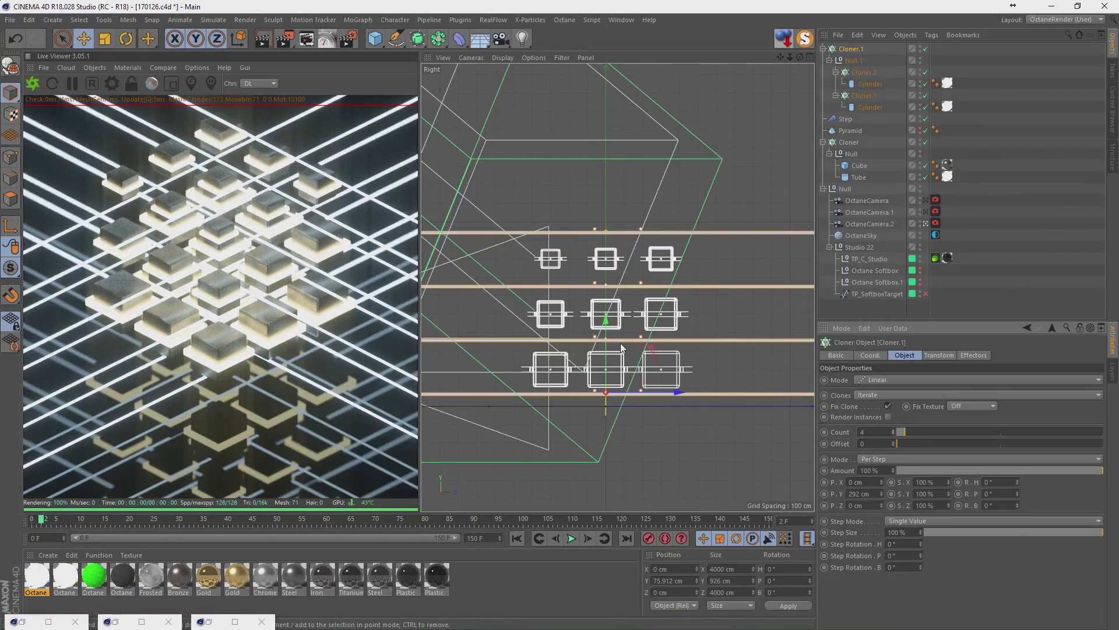
scroll(633, 349, "up", 3)
left_click_drag(623, 429, 604, 427)
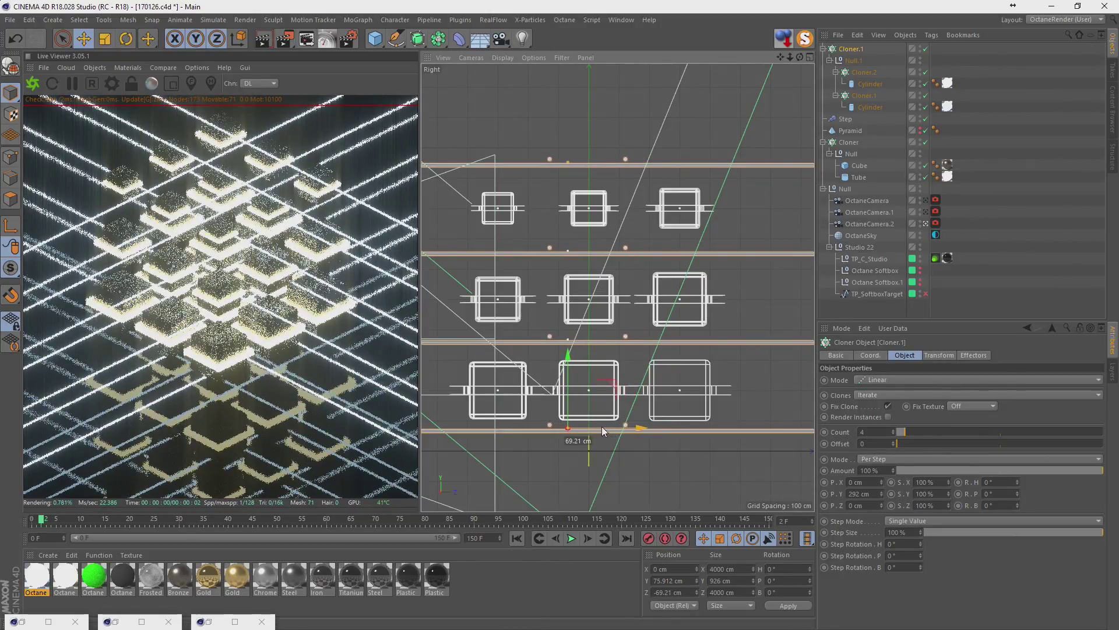
key("ctrl+z")
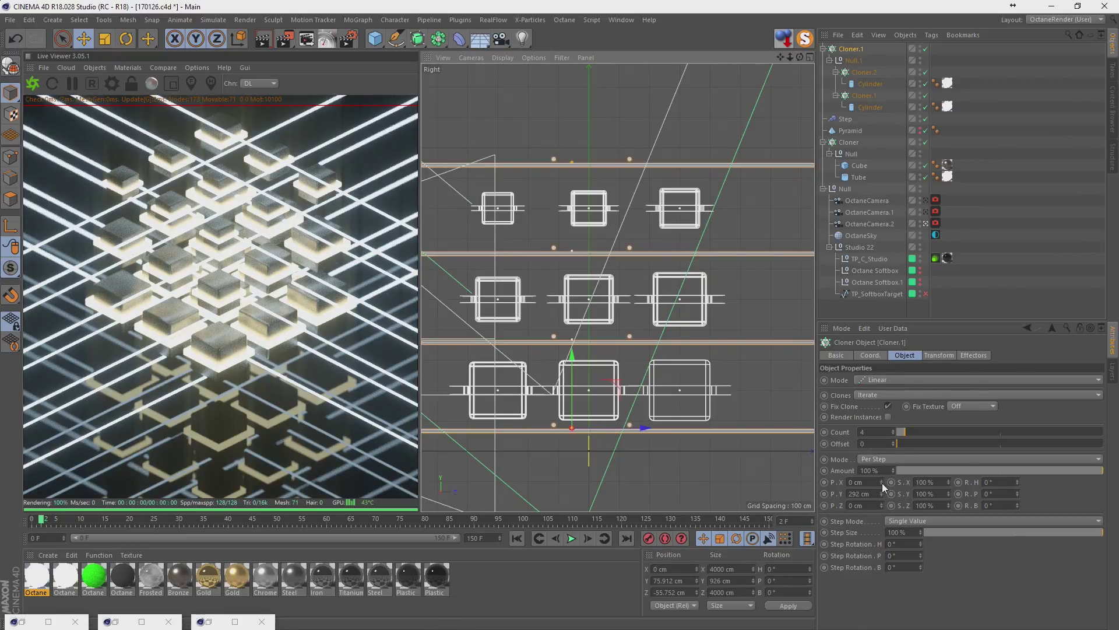
Push the rod rows back in depth, with Z step spacing around 246 cm.
mouse_move(881, 482)
left_mouse_down()
mouse_move(882, 500)
mouse_move(882, 484)
left_mouse_up()
key("ctrl+z")
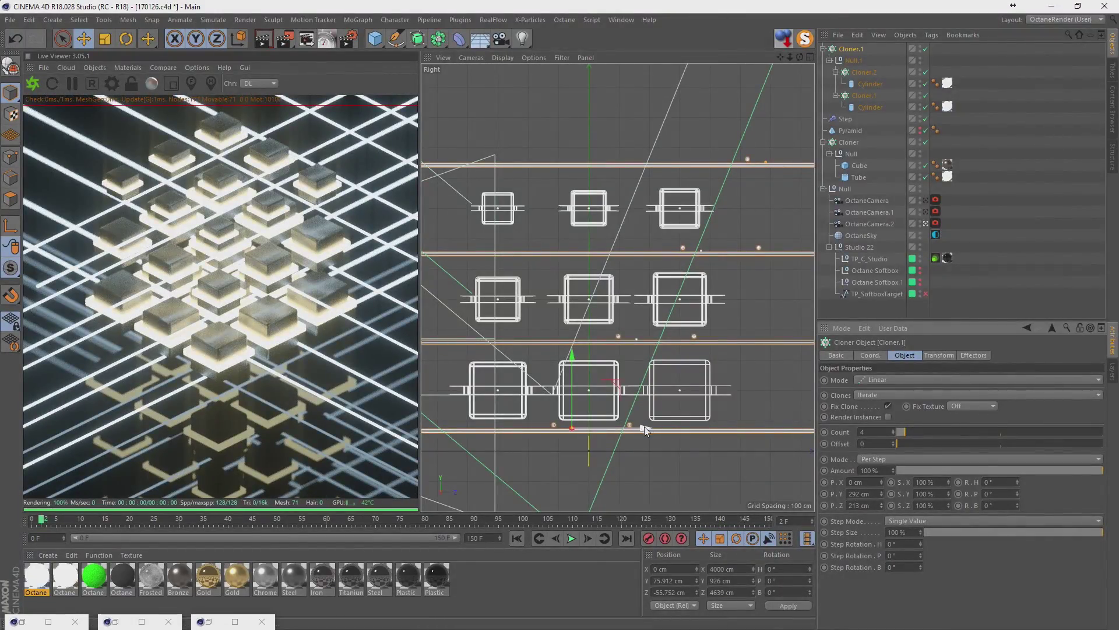
left_click_drag(644, 428, 552, 431)
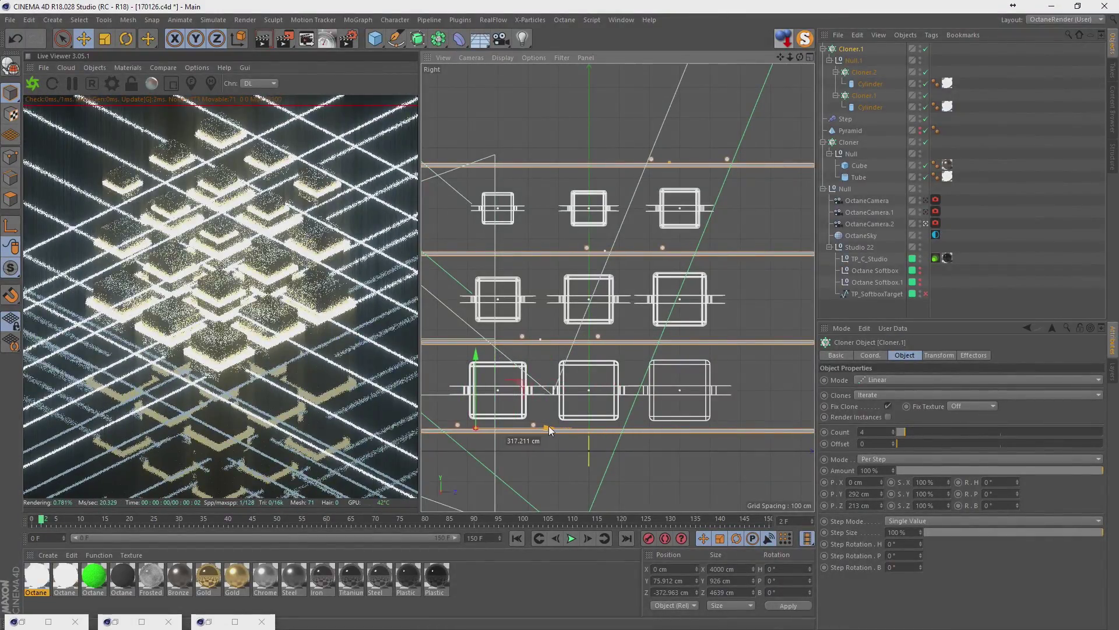
left_click_drag(883, 505, 883, 503)
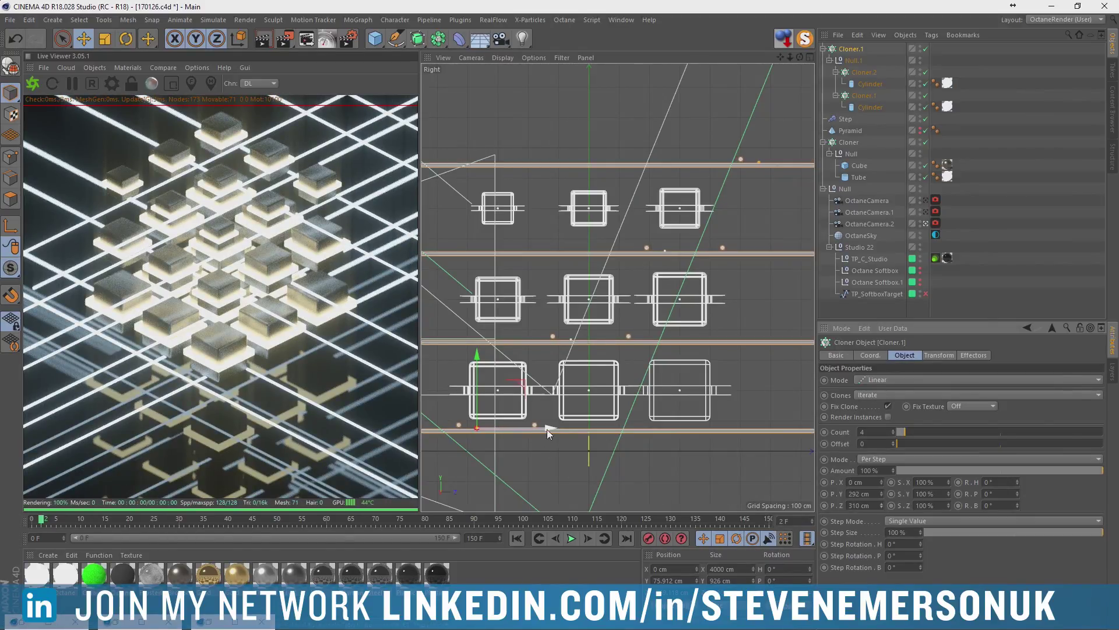
left_click_drag(547, 429, 448, 441)
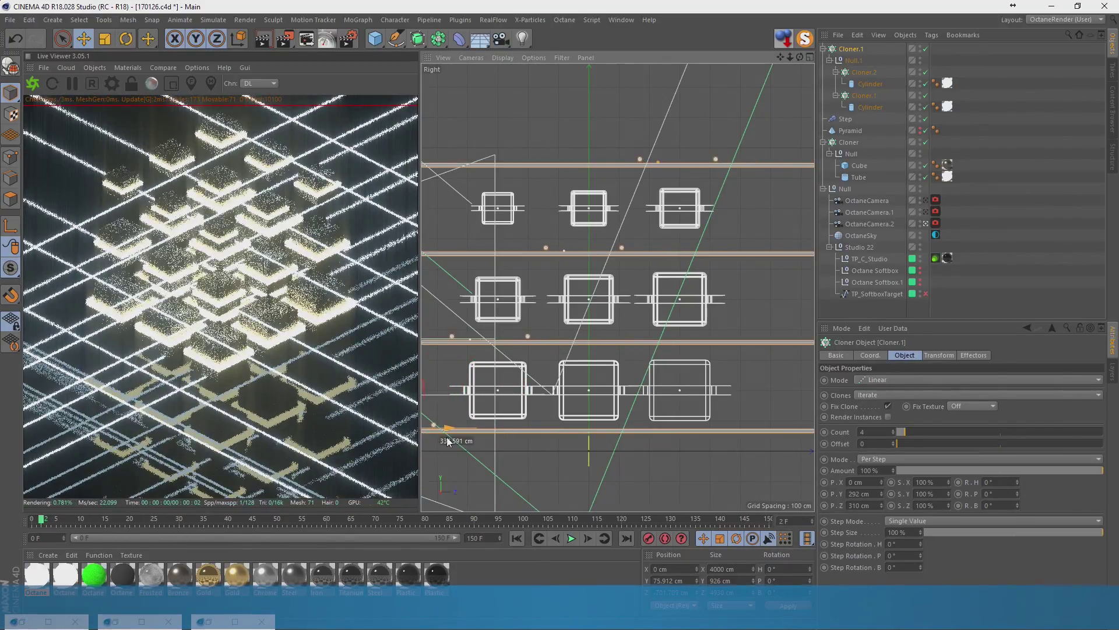
middle_click_drag(530, 445, 614, 456, "alt")
scroll(614, 456, "down", 1)
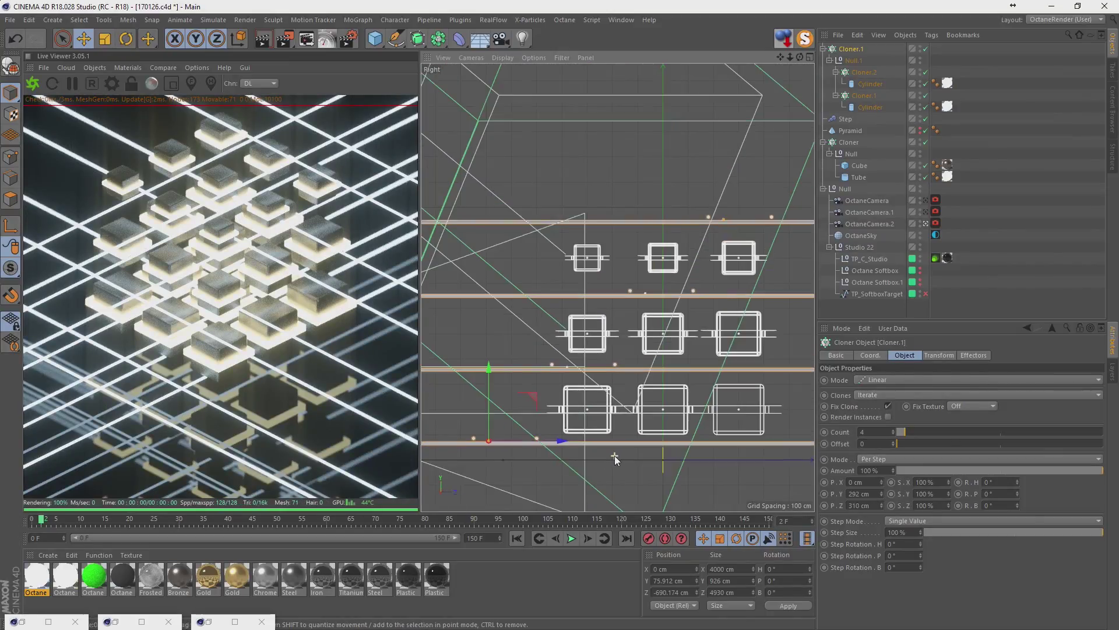
scroll(615, 455, "up", 1)
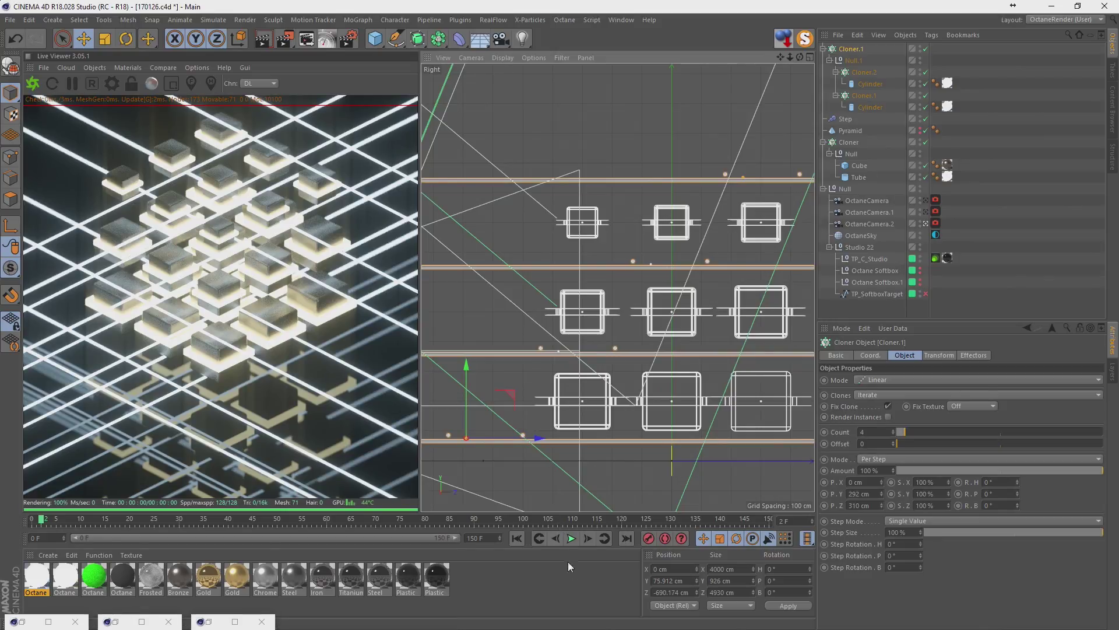
left_click_drag(527, 438, 530, 439)
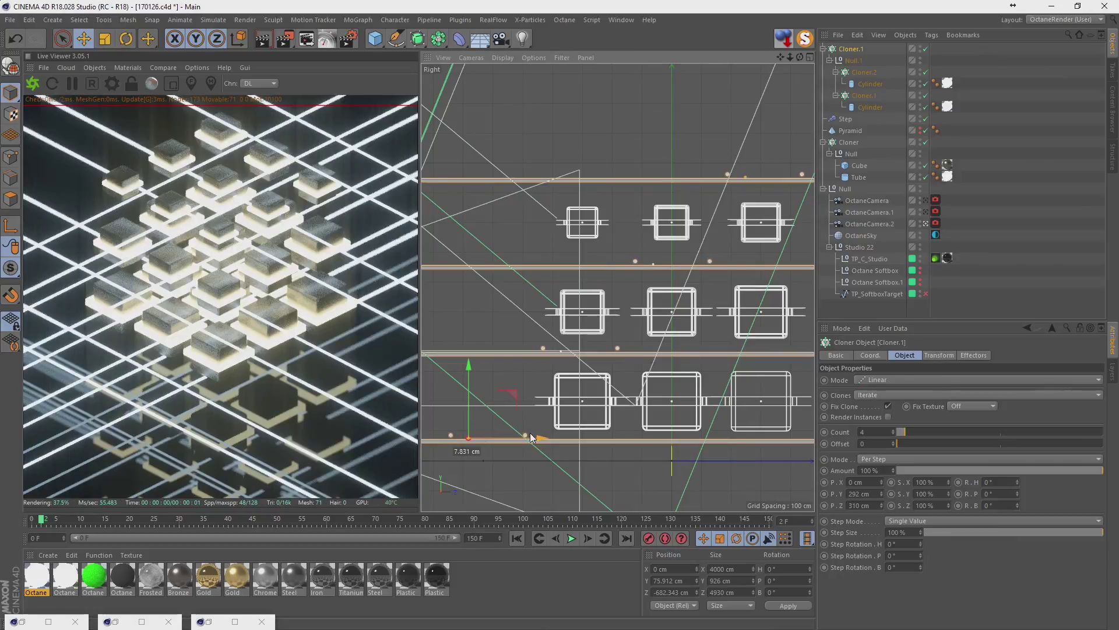
scroll(641, 466, "down", 2)
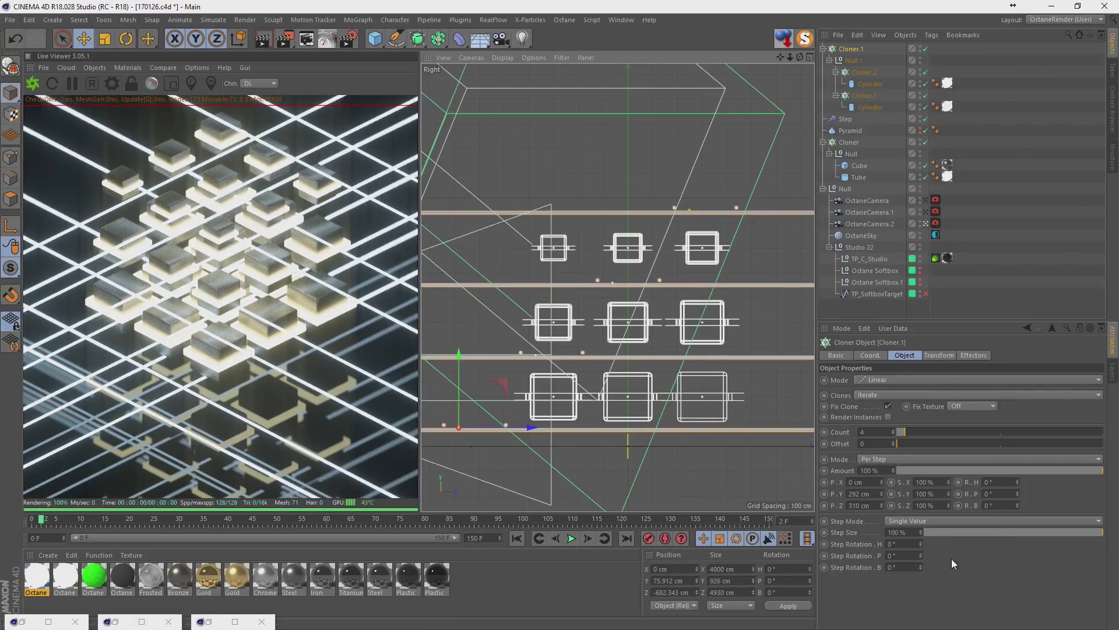
Set Cloner.1's count to 5 and per-step Z spacing to 300 cm.
left_click(894, 429)
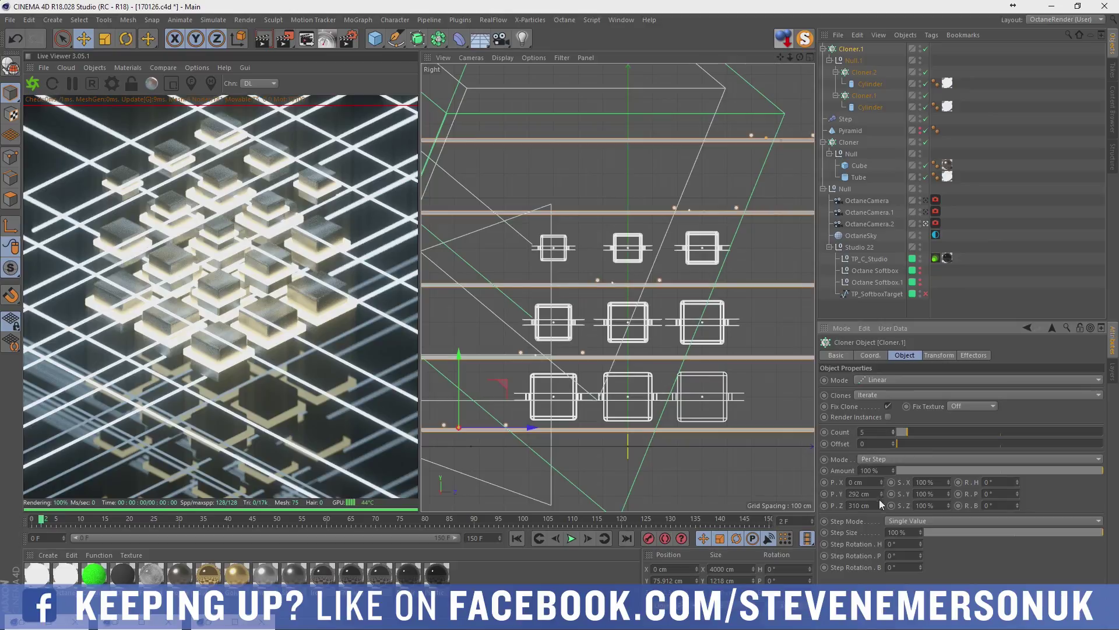
left_click(861, 506)
type("300")
key("Return")
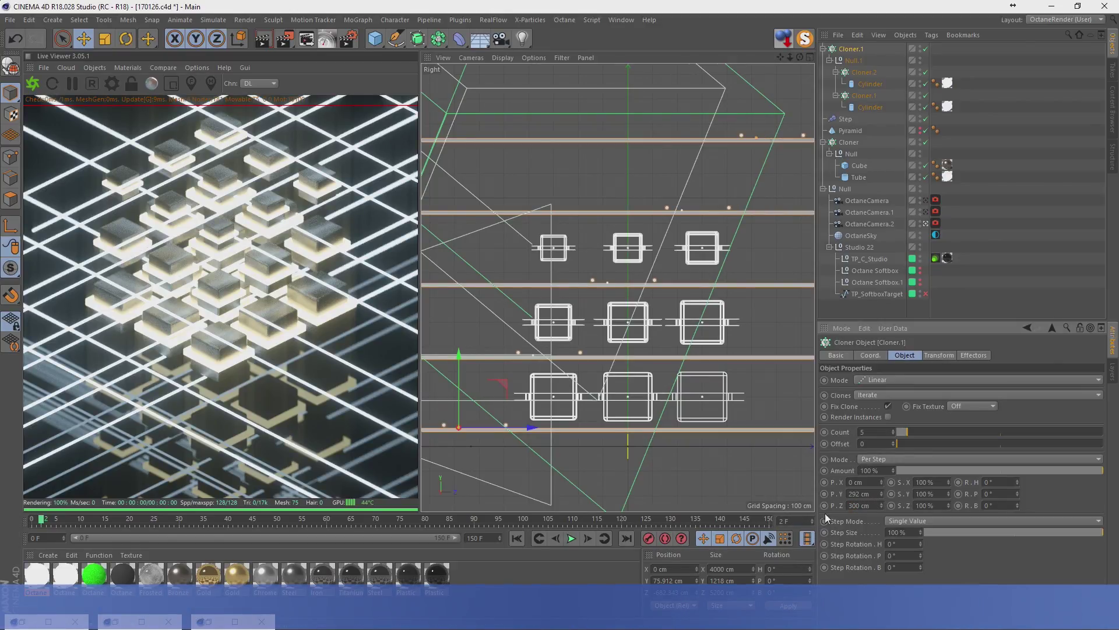
left_click_drag(524, 428, 532, 423)
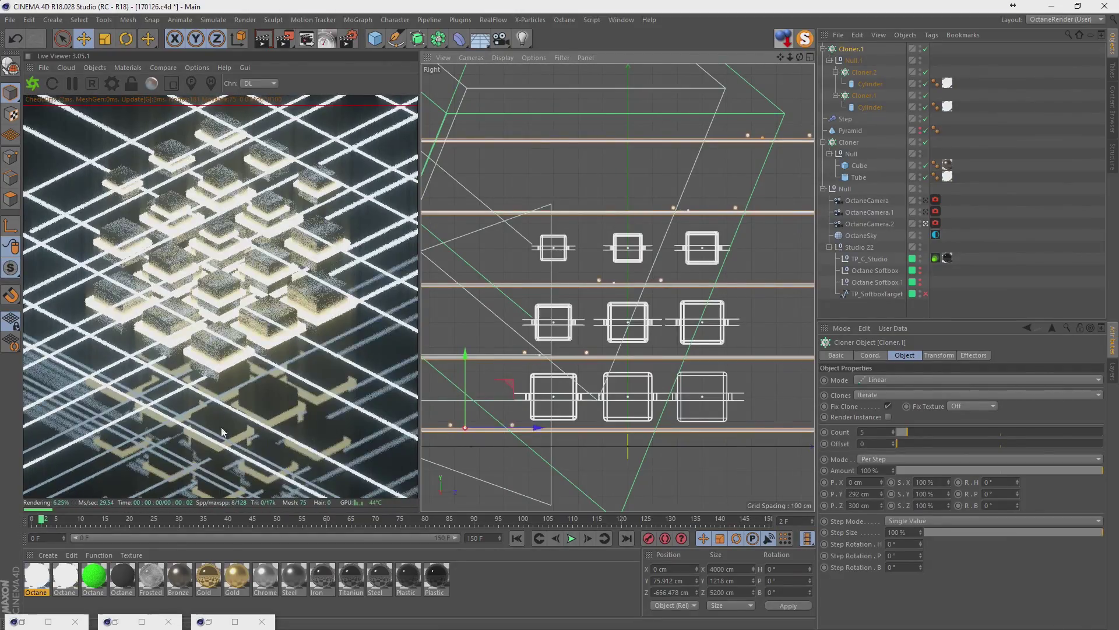
Maximize the Parallel view, compare OctaneCamera, .1 and .2, and show Octane post-processing settings.
middle_click(564, 360)
middle_click(558, 263)
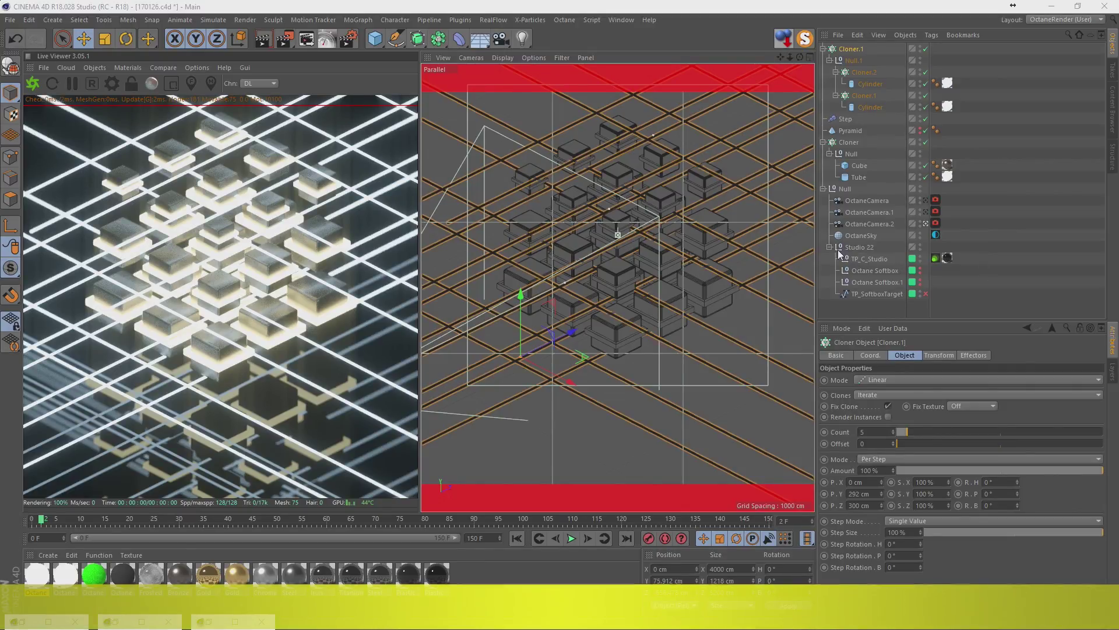
left_click(927, 212)
left_click(929, 197)
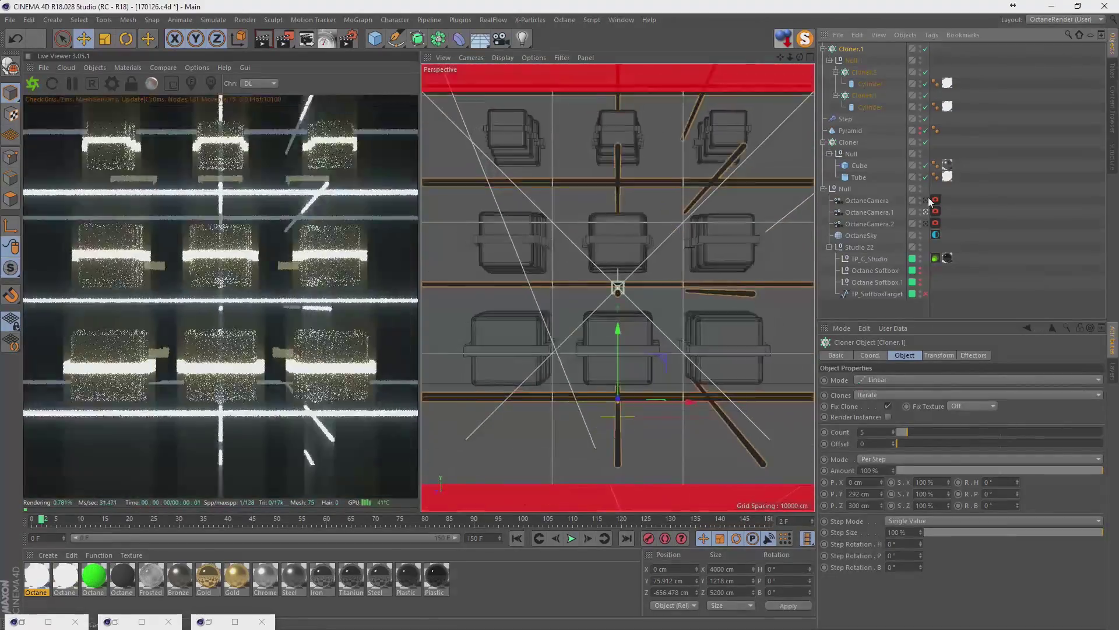
left_click(928, 199)
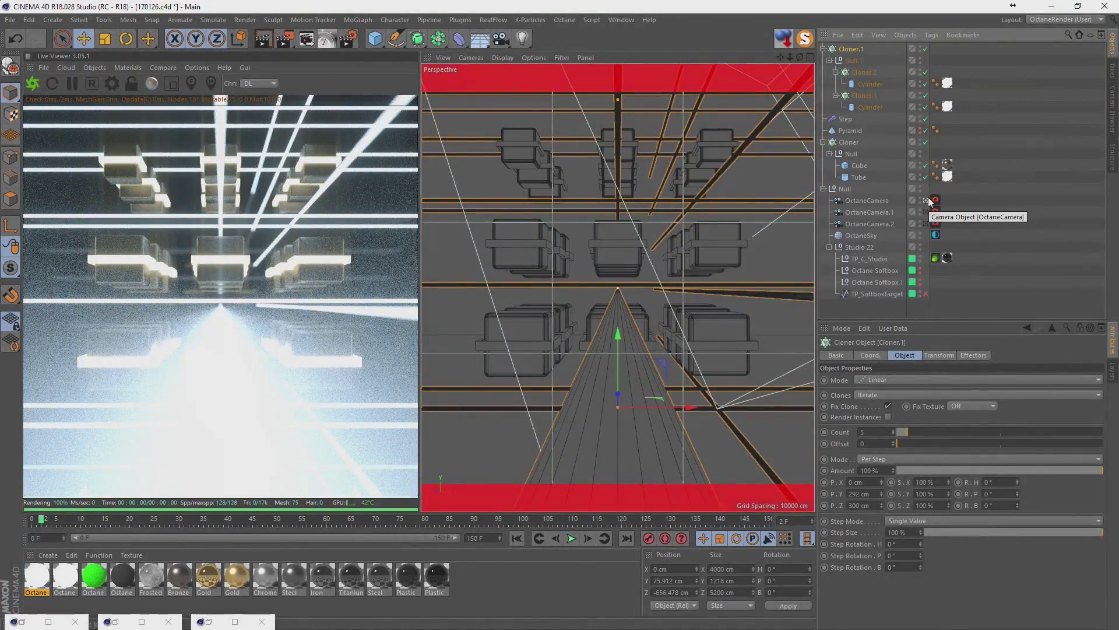
left_click(927, 212)
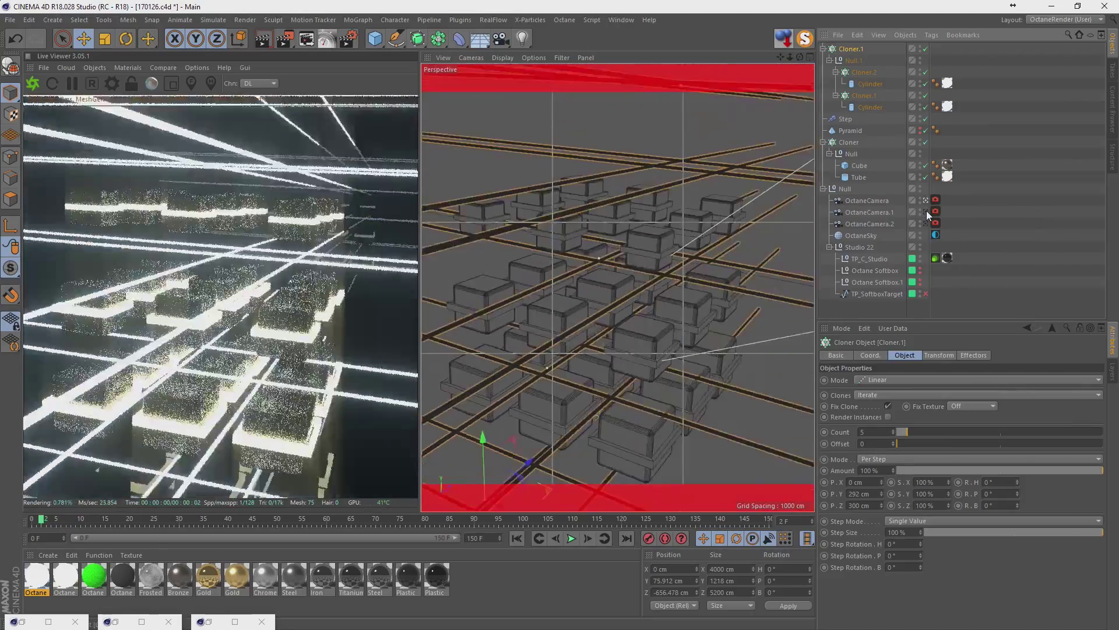
left_click(925, 224)
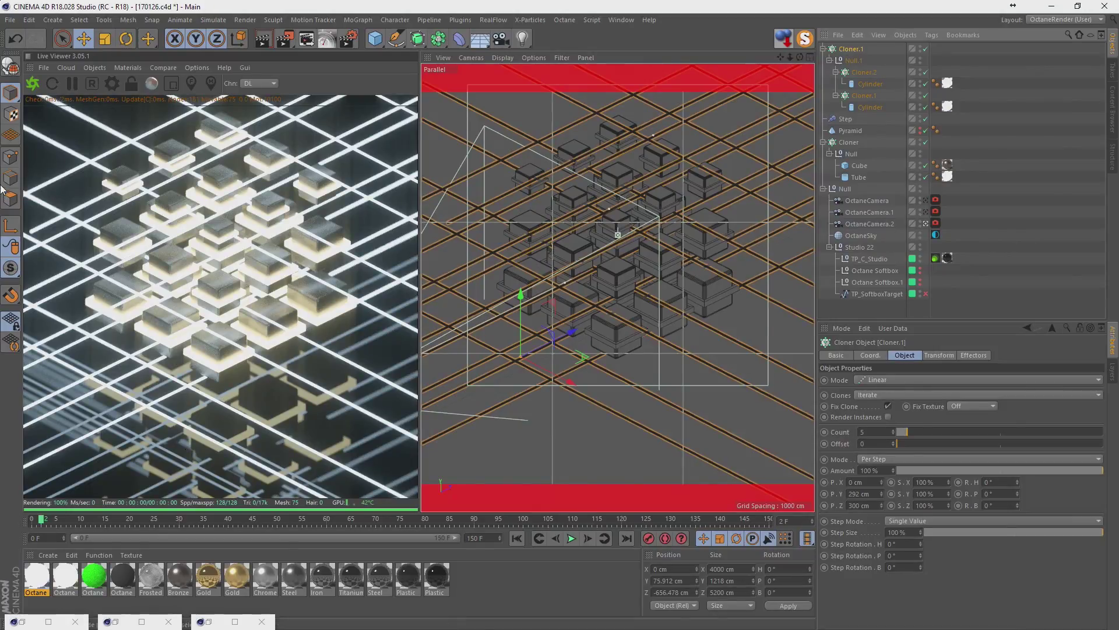
left_click(111, 84)
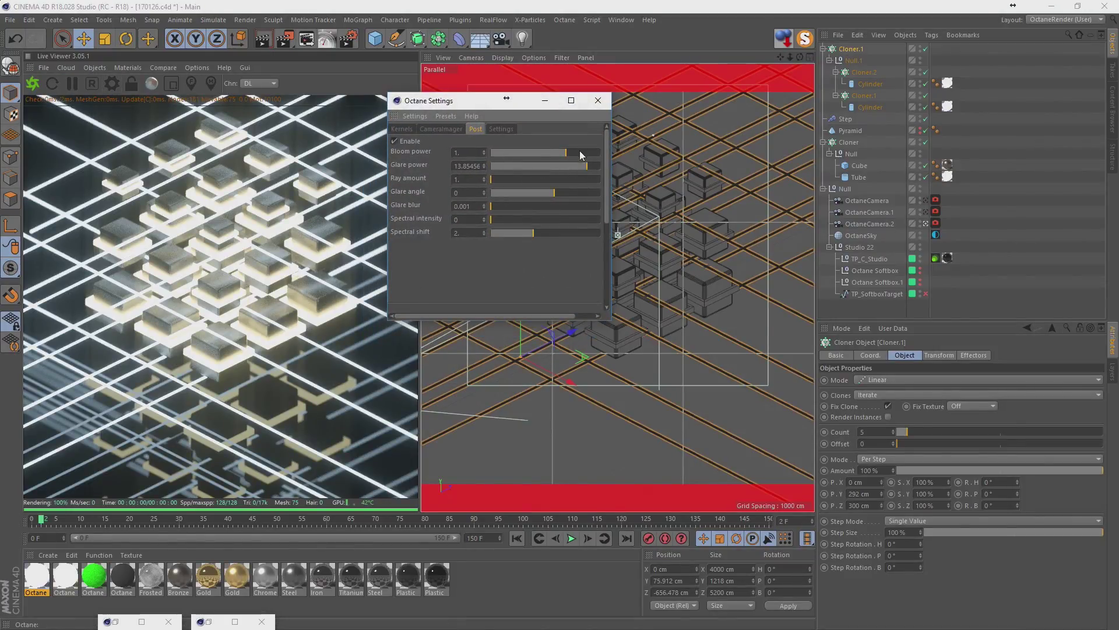
Raise Octane bloom power to about 17.01 and glare to about 17.16, then maximize Front view.
left_click_drag(580, 150, 589, 152)
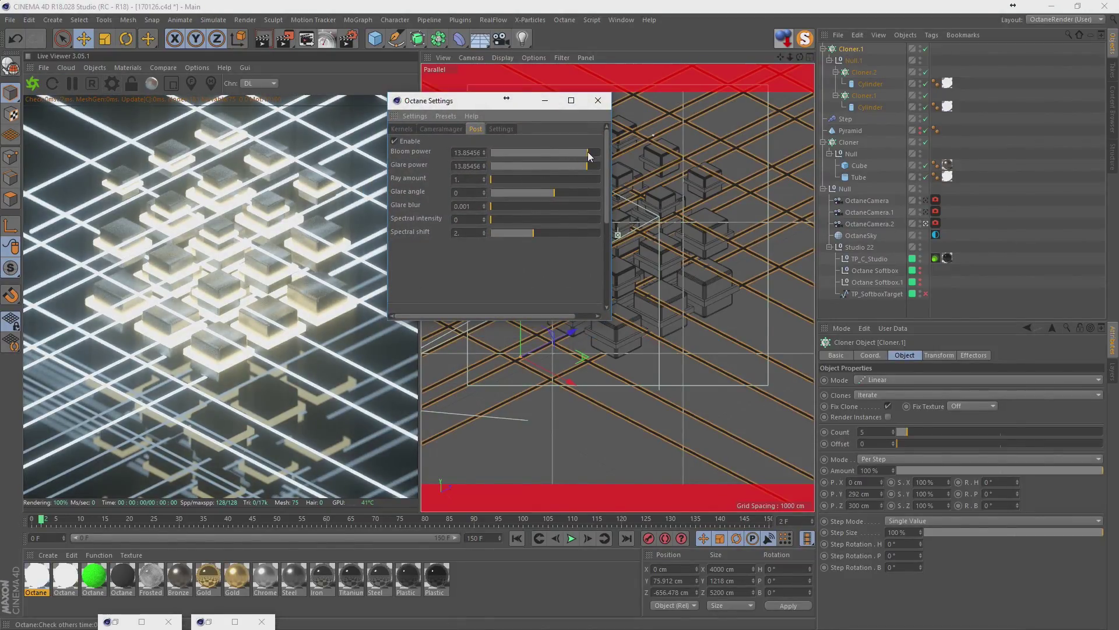
left_click_drag(589, 151, 587, 156)
left_click_drag(587, 167, 590, 170)
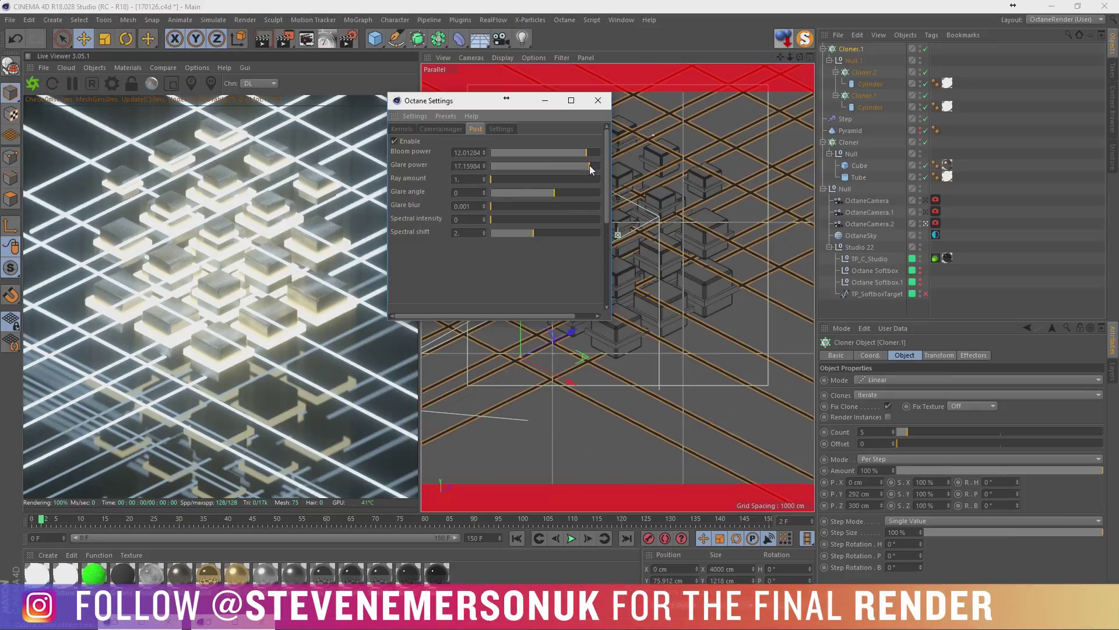
left_click(597, 101)
middle_click(656, 236)
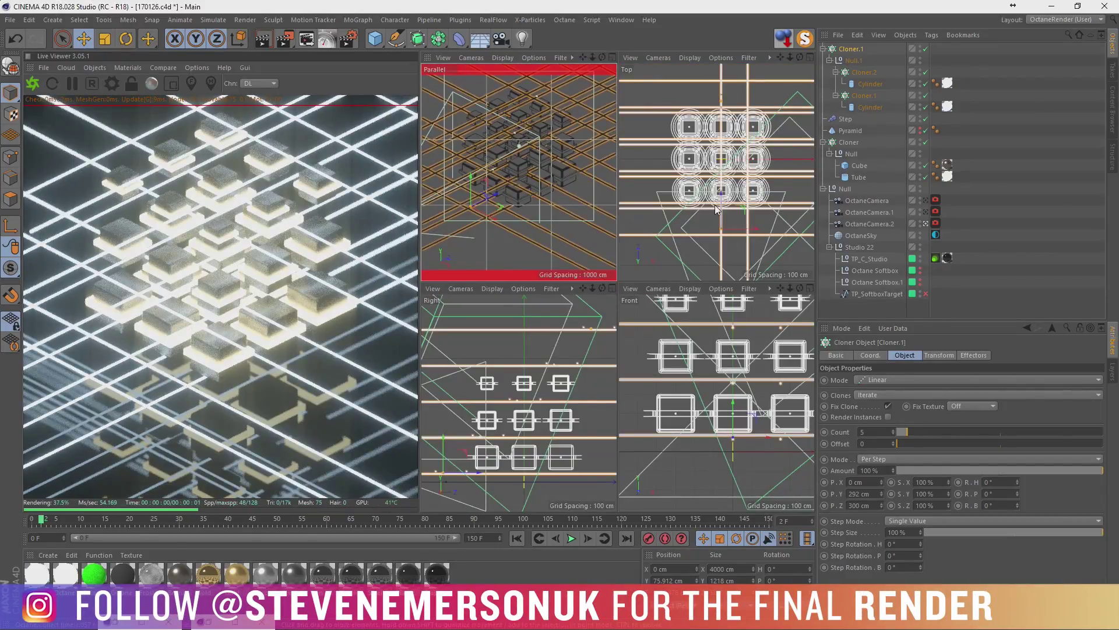
middle_click(712, 354)
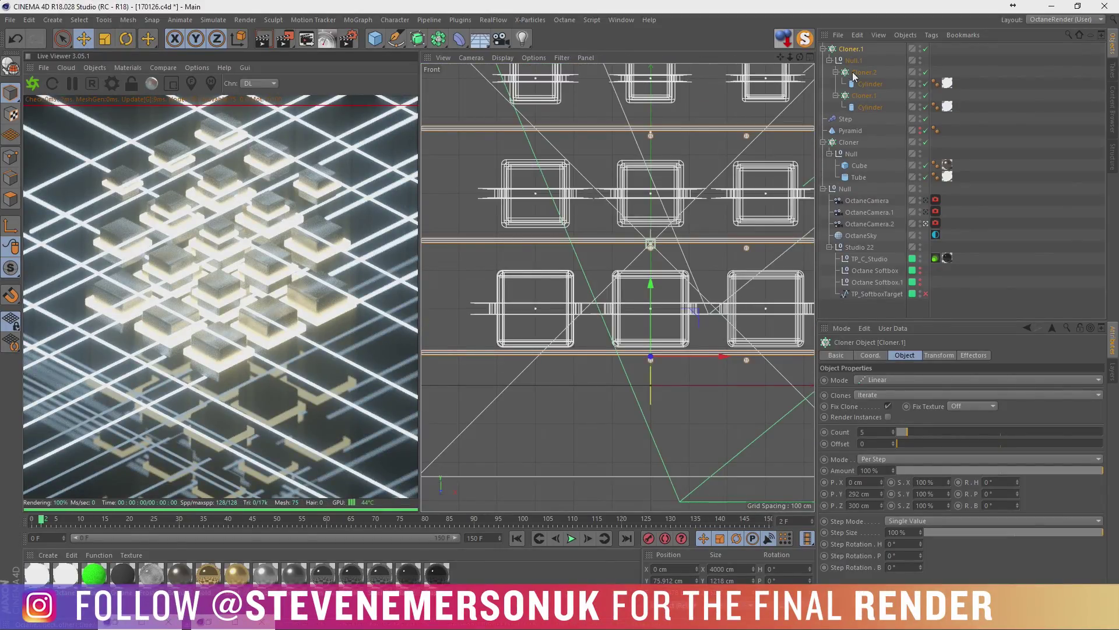
Try scaling the block Cloner to 2 and 1.2, undoing both to keep scale 1.
left_click(848, 154)
left_click(848, 143)
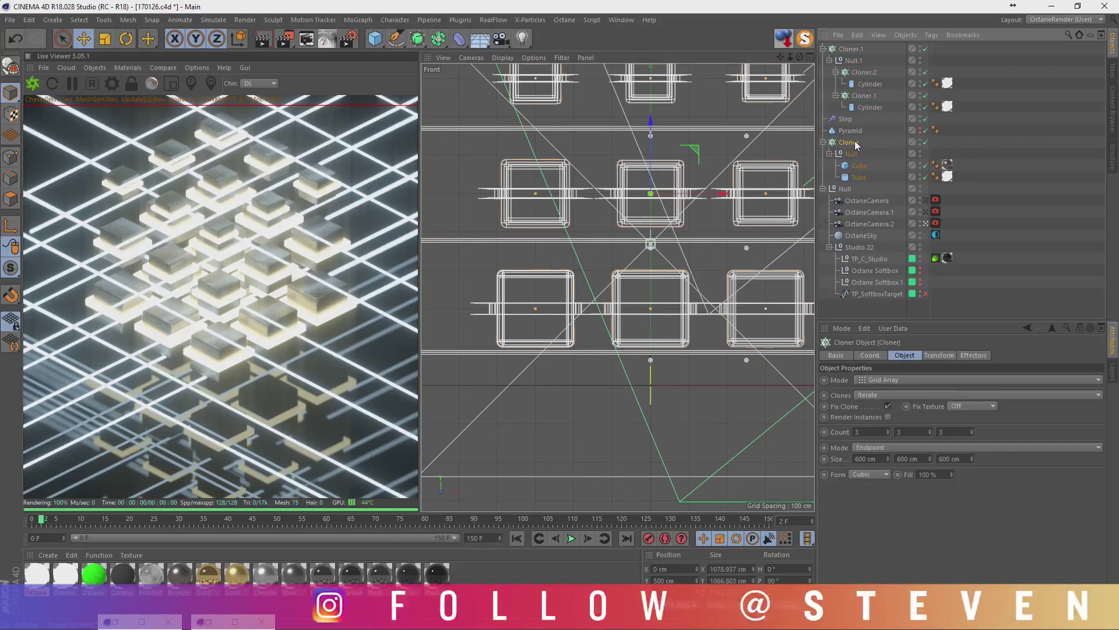
left_click(939, 356)
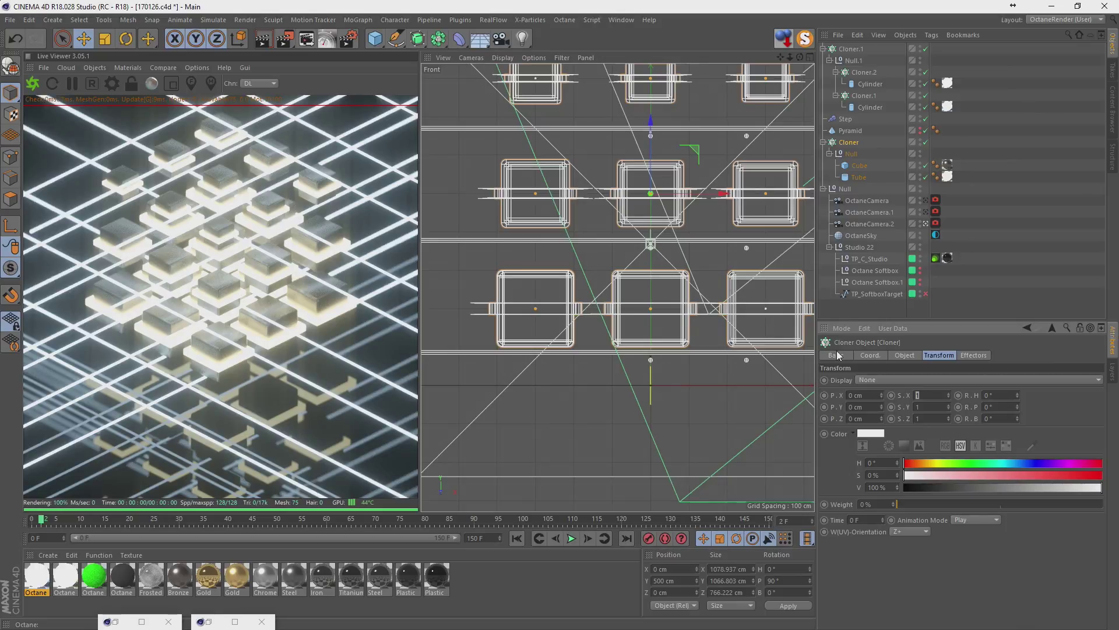
type("2")
key("Return")
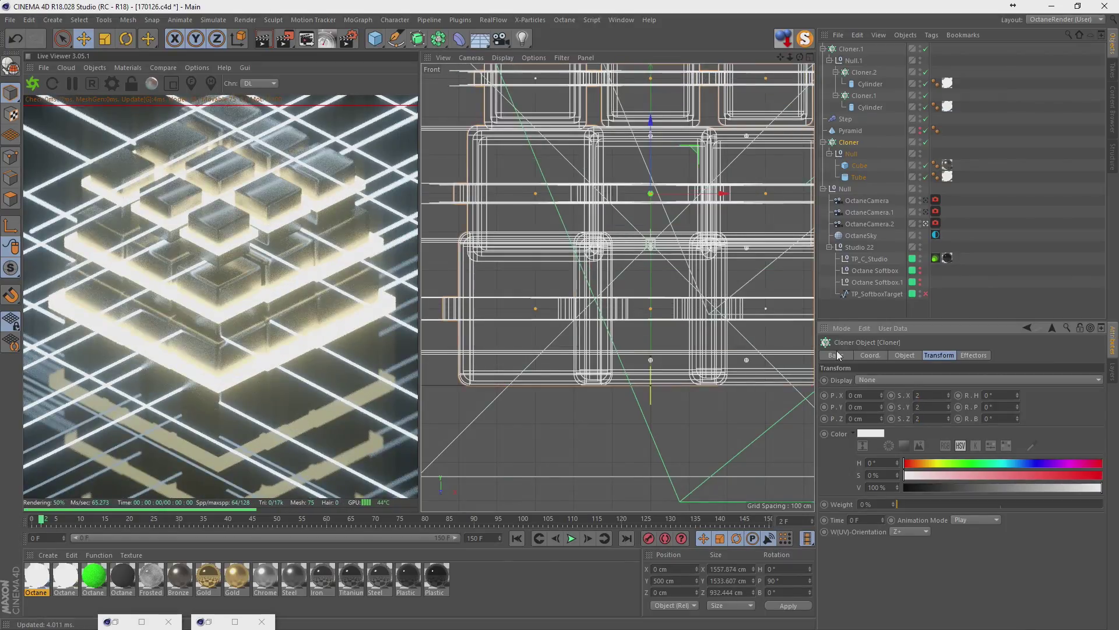
key("ctrl+z")
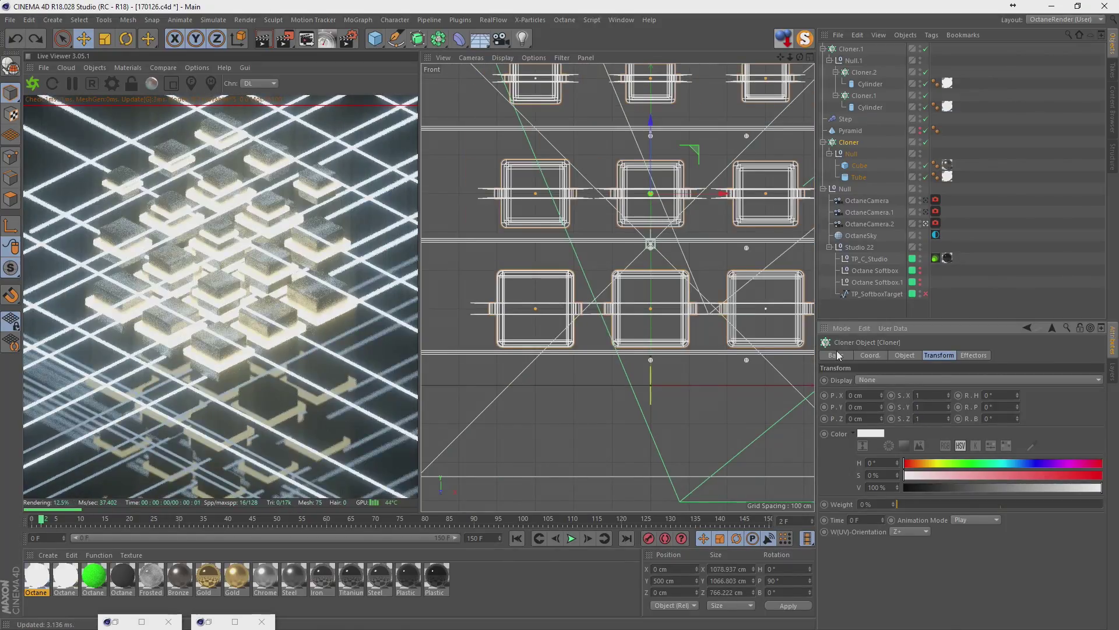
key("shift+Tab")
type("1.2")
key("Return")
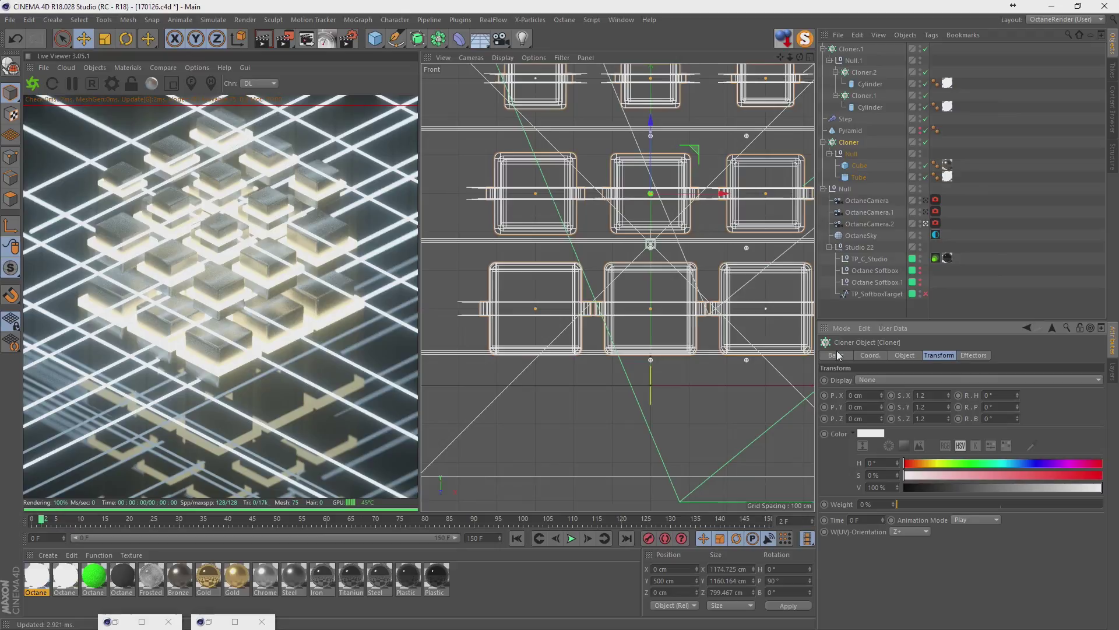
key("ctrl+z")
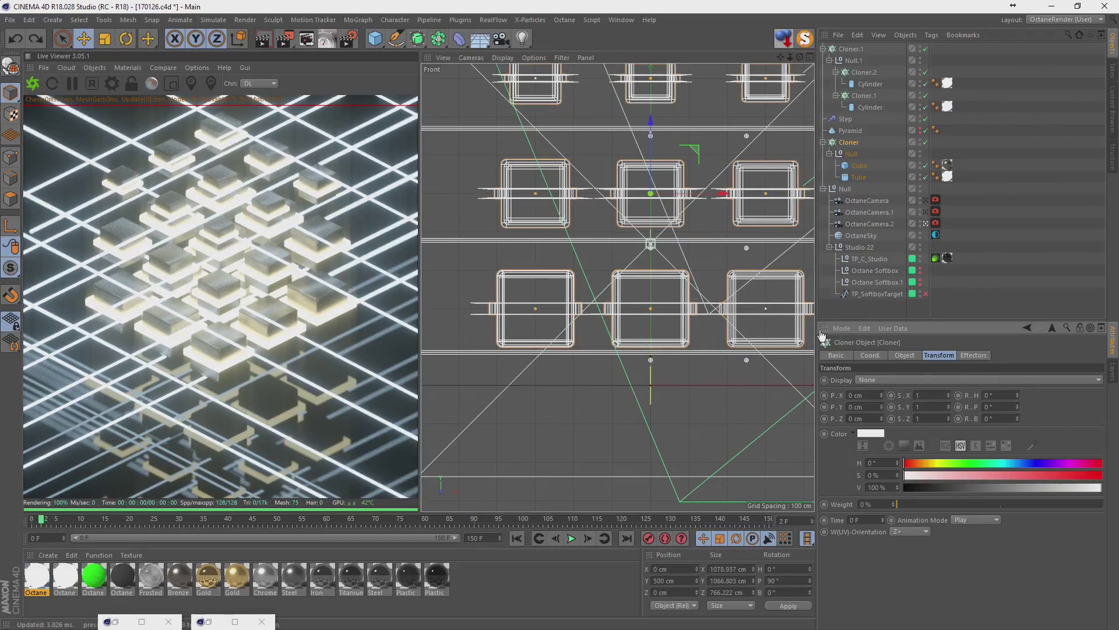
Maximize the isometric Parallel view, reverting an accidental pan.
middle_click(589, 222)
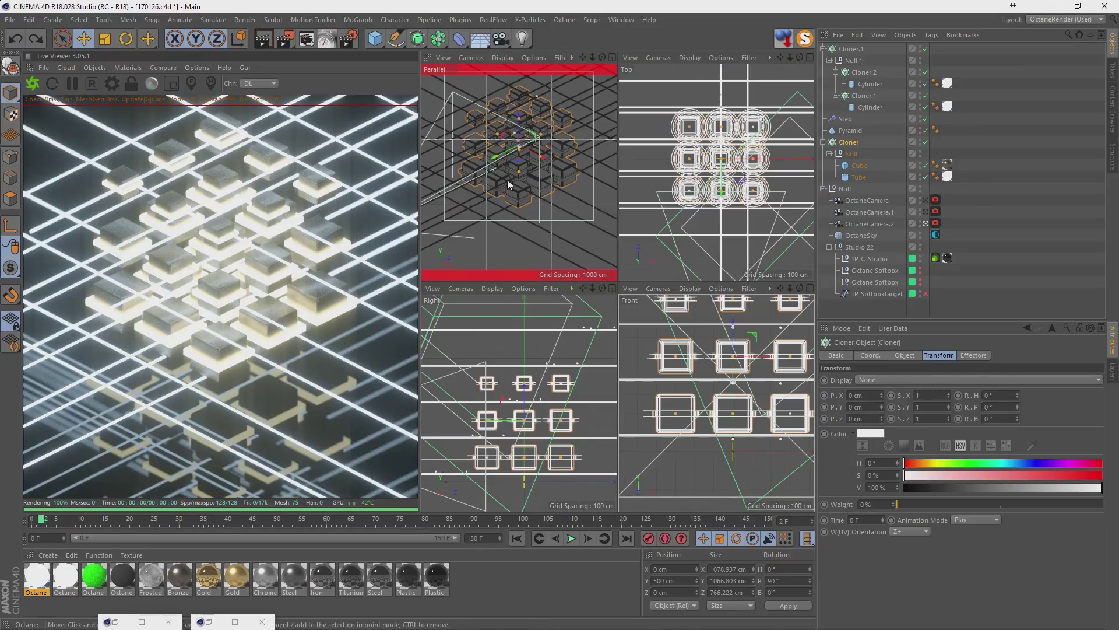
middle_click(508, 182)
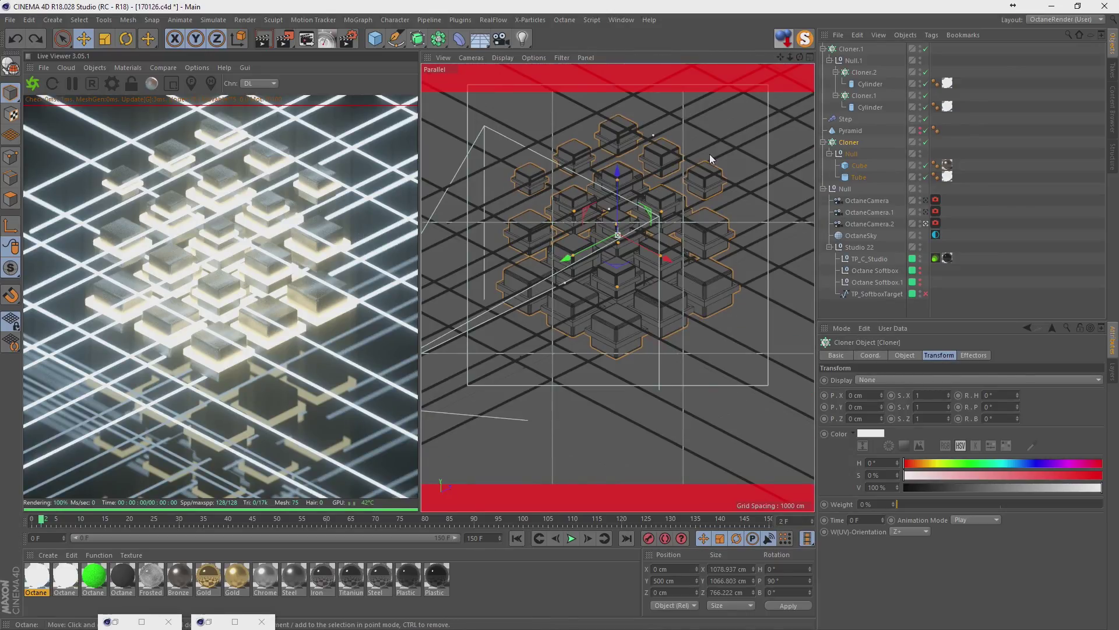
middle_click_drag(689, 168, 691, 266, "alt")
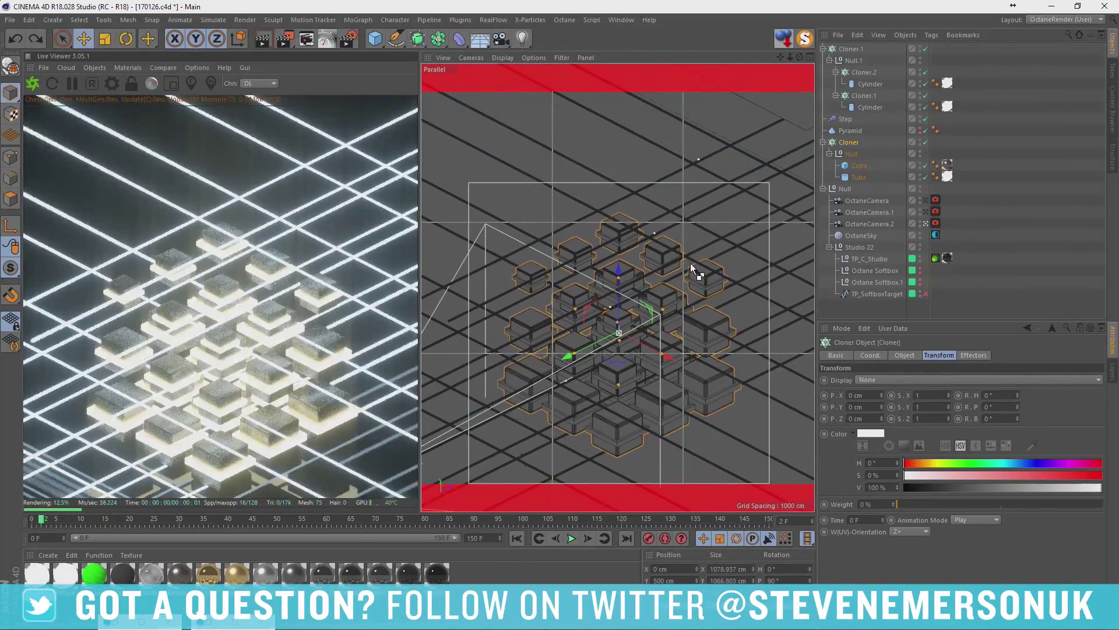
key("ctrl+shift+z")
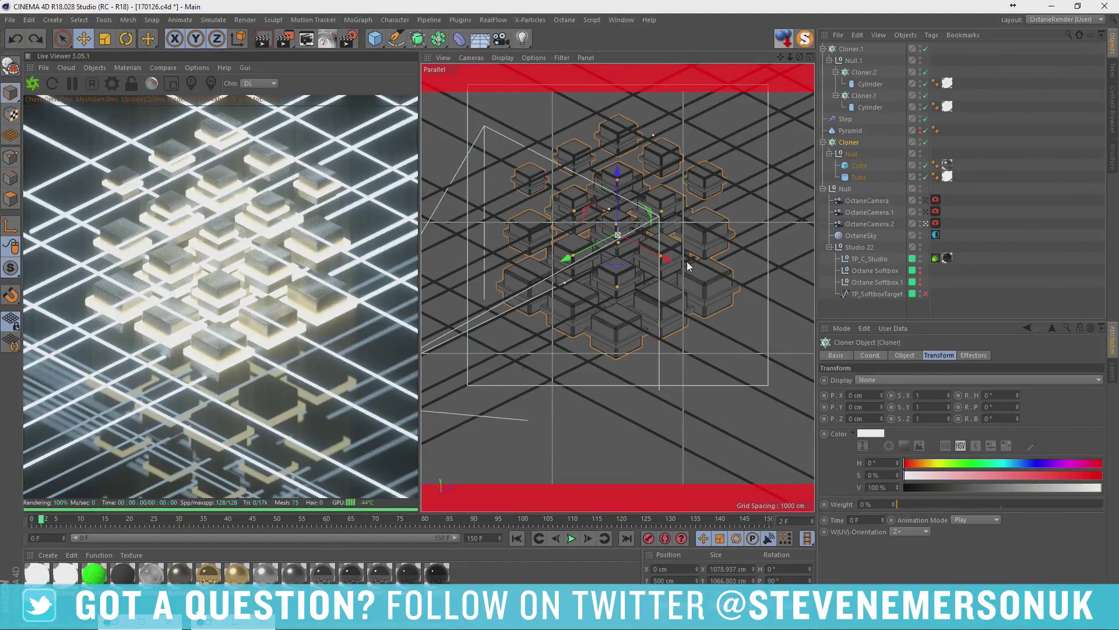
Undo a trial X move of the block cloner and inspect the Cloner.2 and Cloner.1 settings.
left_click_drag(673, 257, 541, 204)
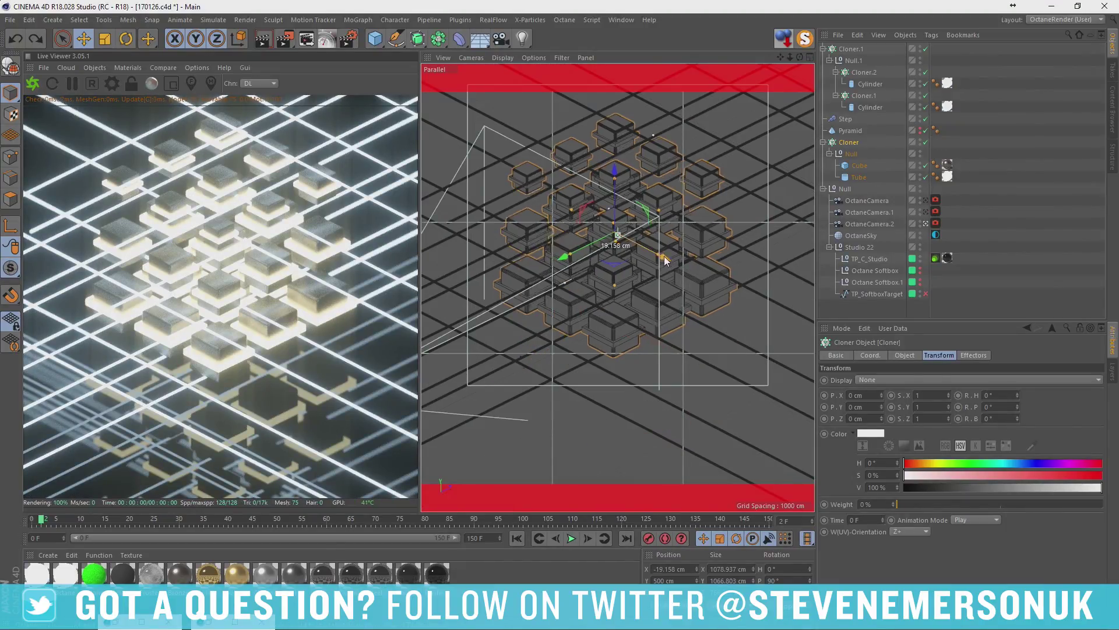
key("ctrl+z")
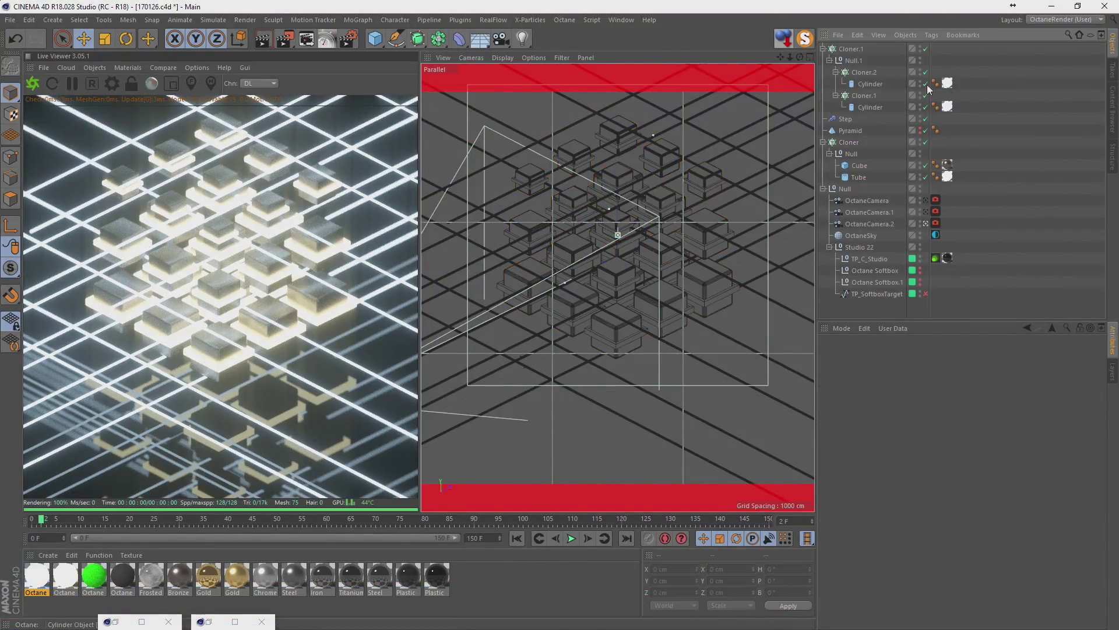
left_click(864, 72)
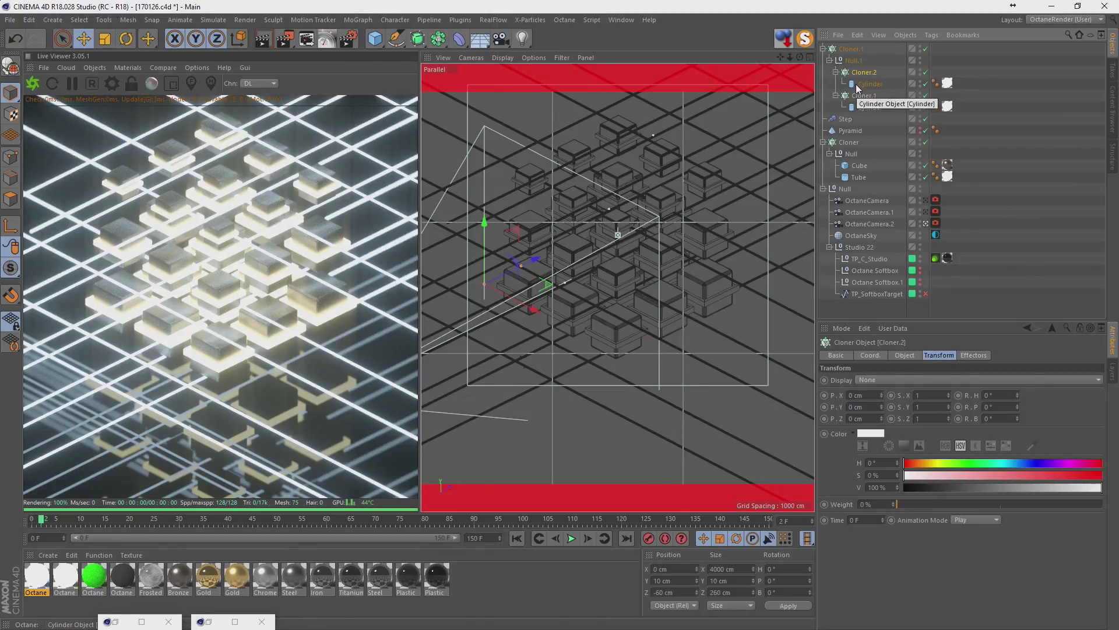
left_click(906, 355)
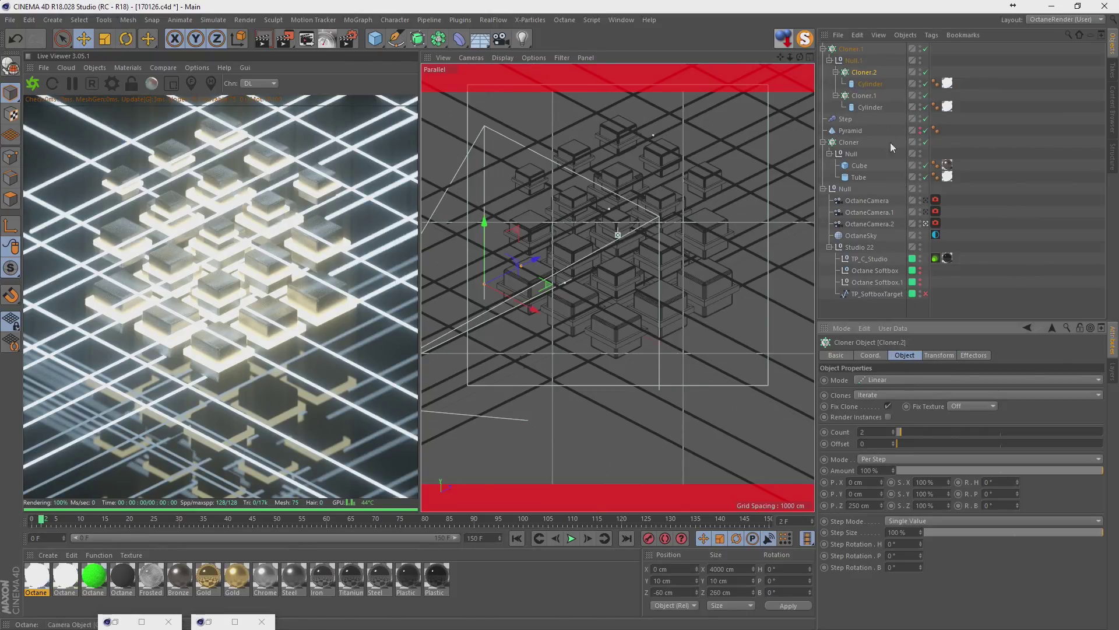
left_click(847, 51)
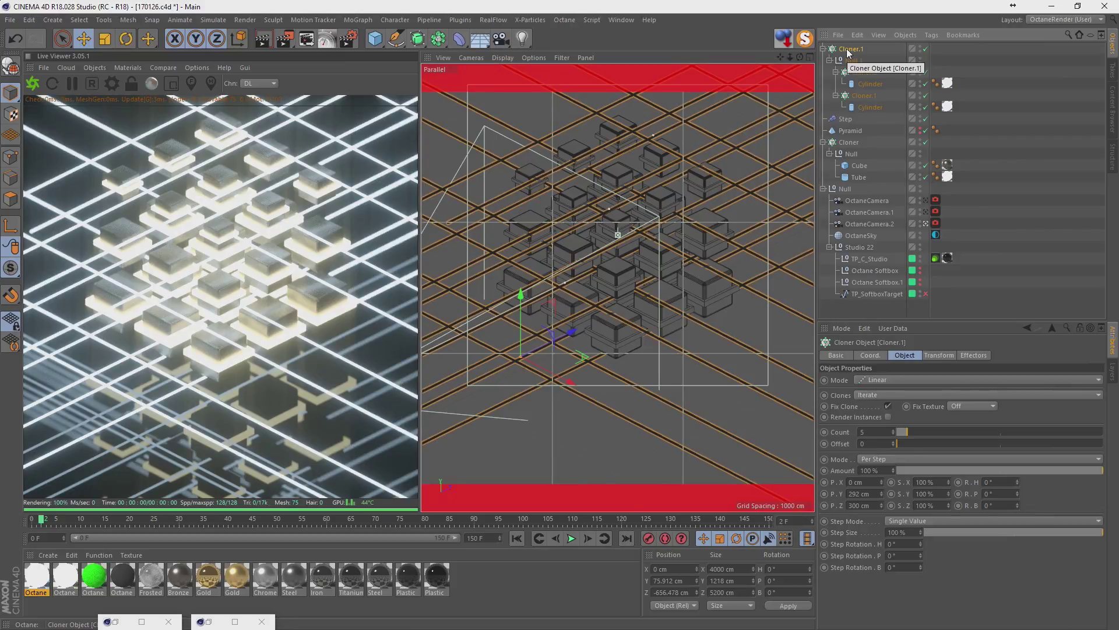
Check the rods in maximized Top and Right views, then maximize the isometric Parallel view.
middle_click(709, 198)
middle_click(705, 194)
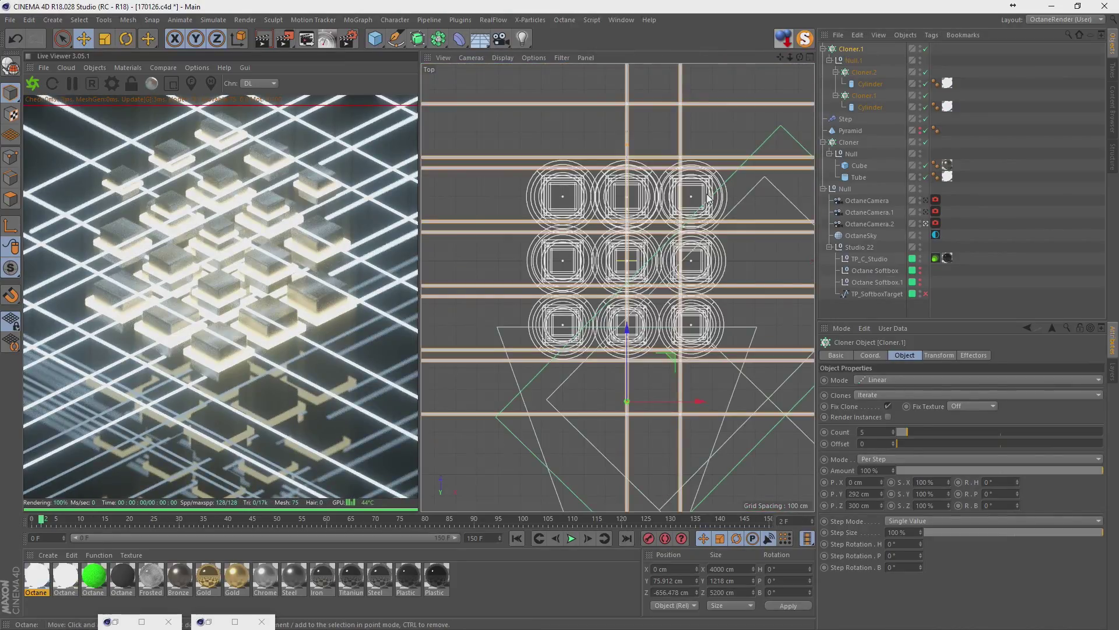
middle_click(707, 195)
middle_click(586, 359)
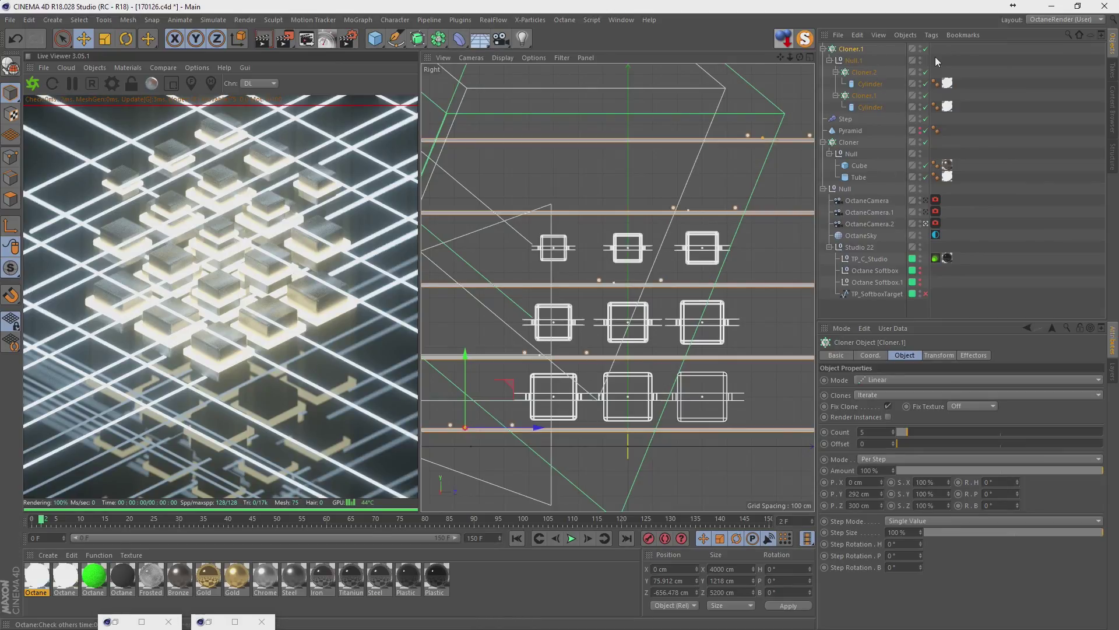
left_click(920, 51)
left_click(920, 51)
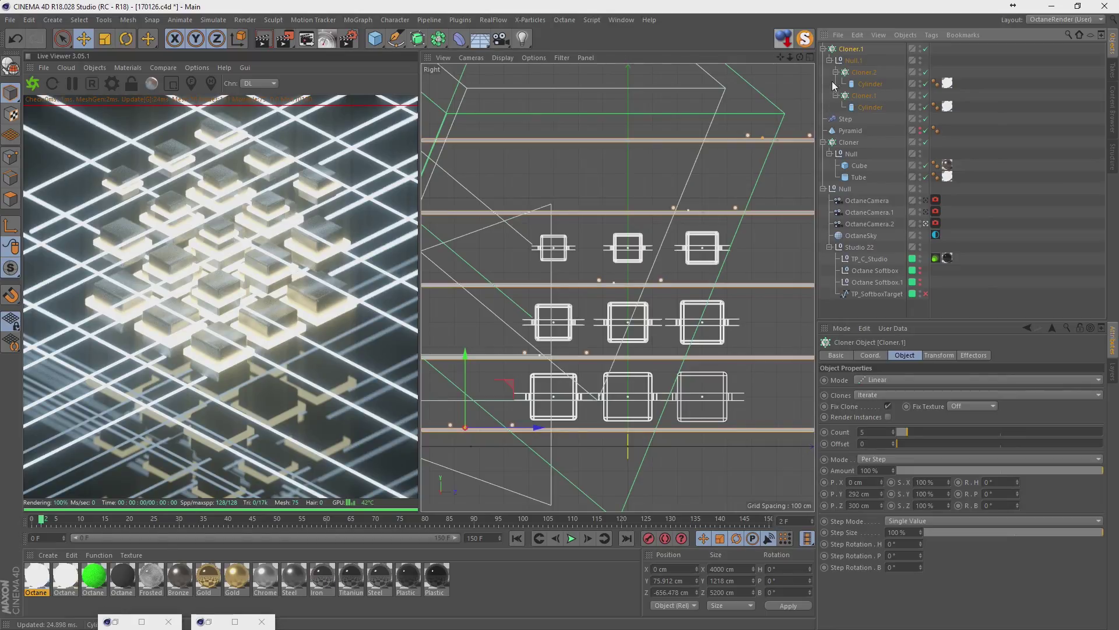
left_click(853, 72)
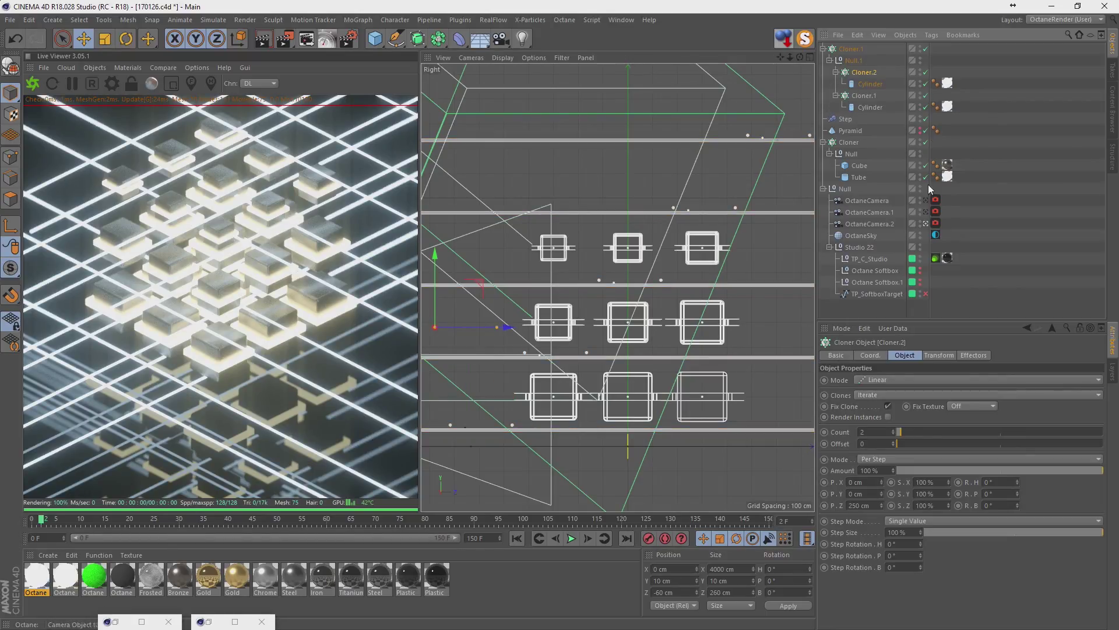
left_click(925, 83)
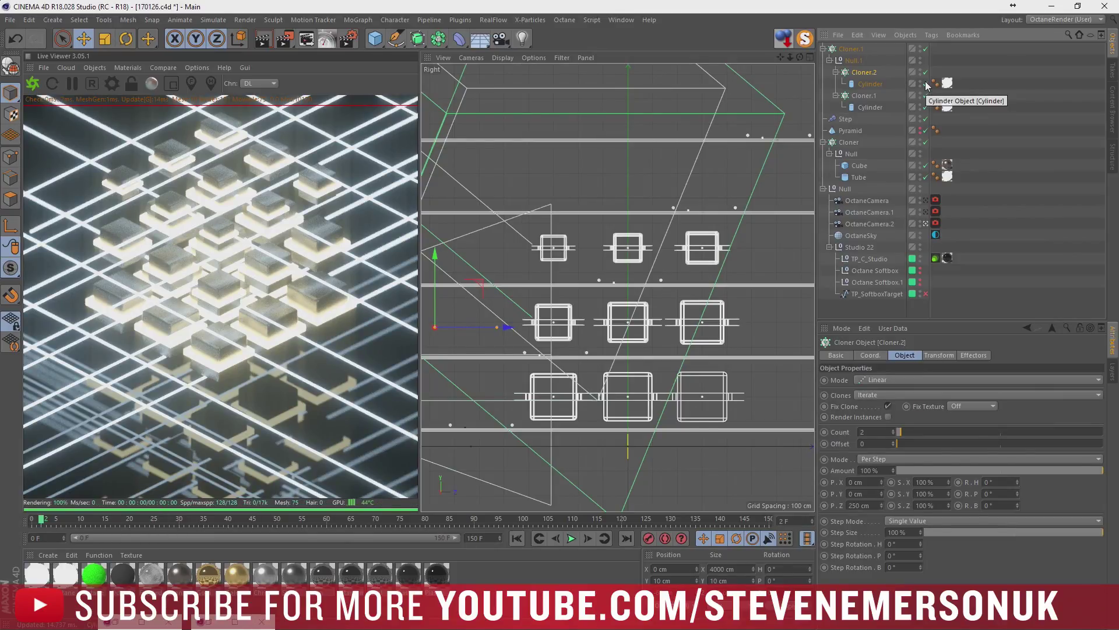
middle_click(758, 337)
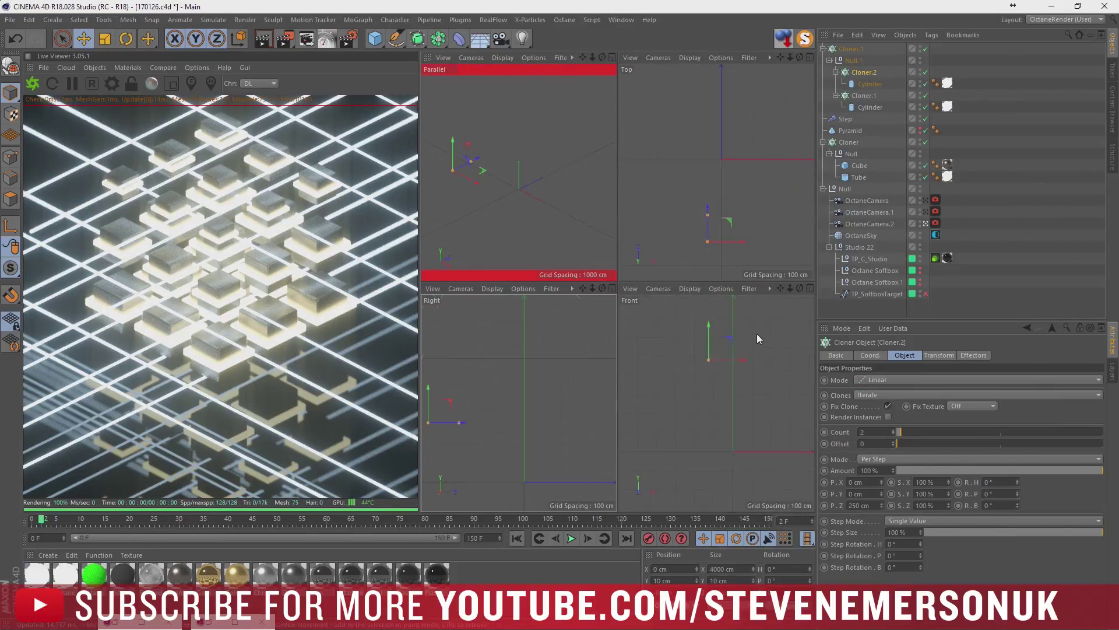
middle_click(506, 207)
left_click(852, 49)
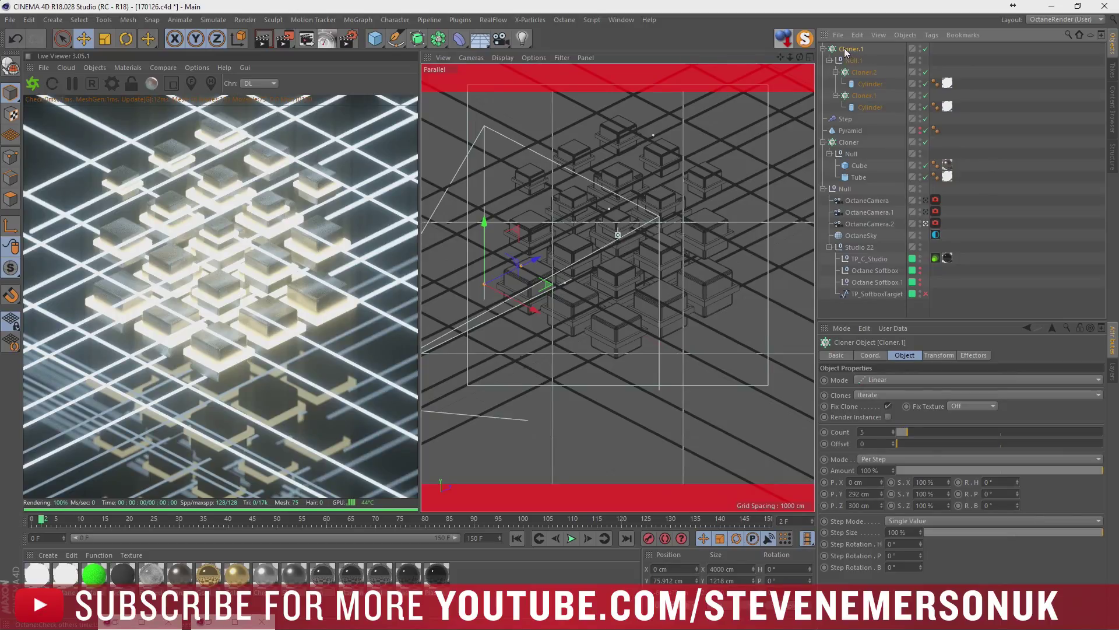
left_click(870, 355)
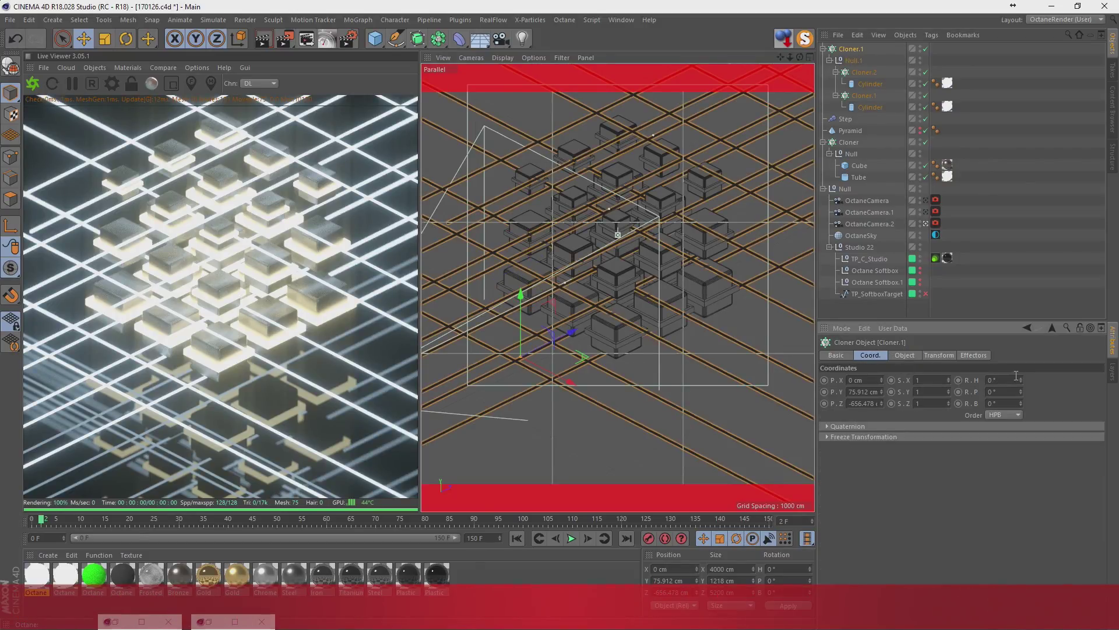
left_click_drag(1021, 380, 1021, 429)
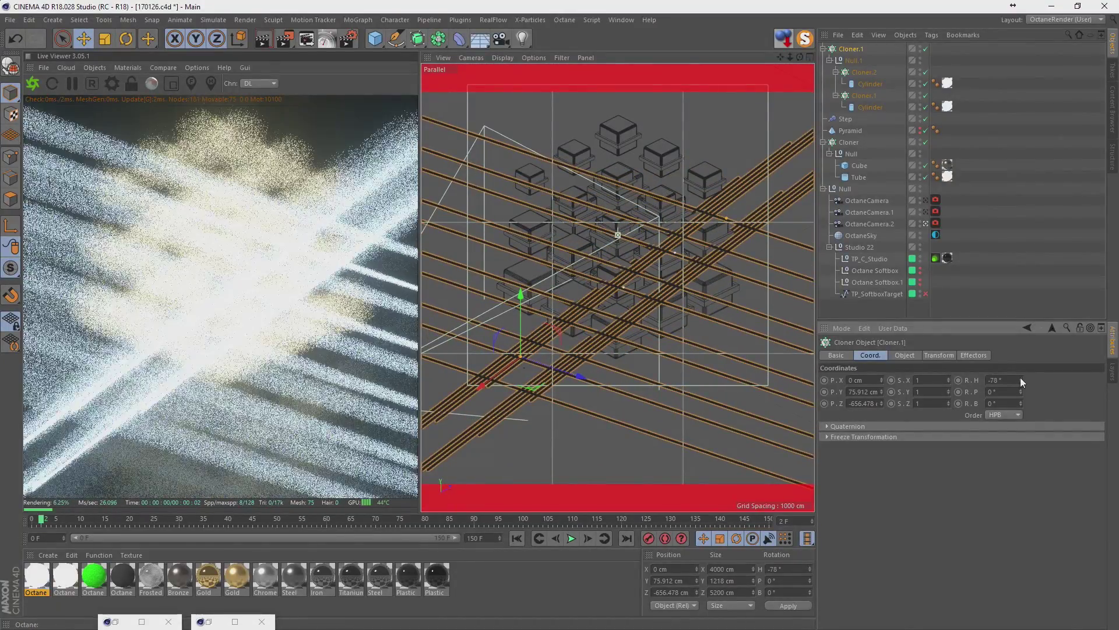
key("ctrl+z")
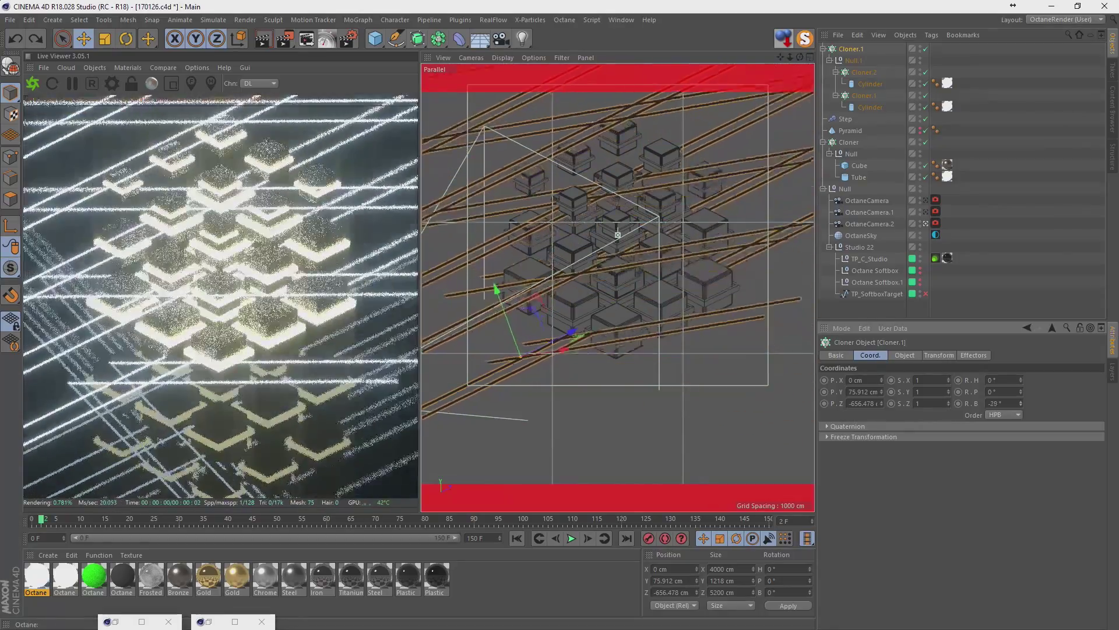
left_click_drag(1021, 392, 1021, 420)
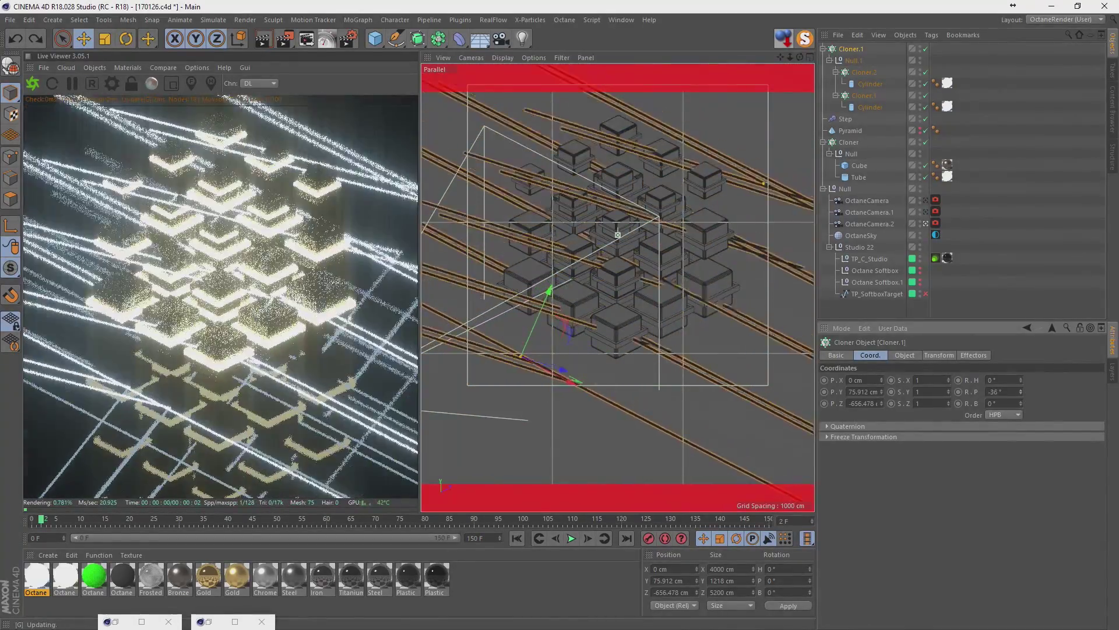
key("ctrl+z")
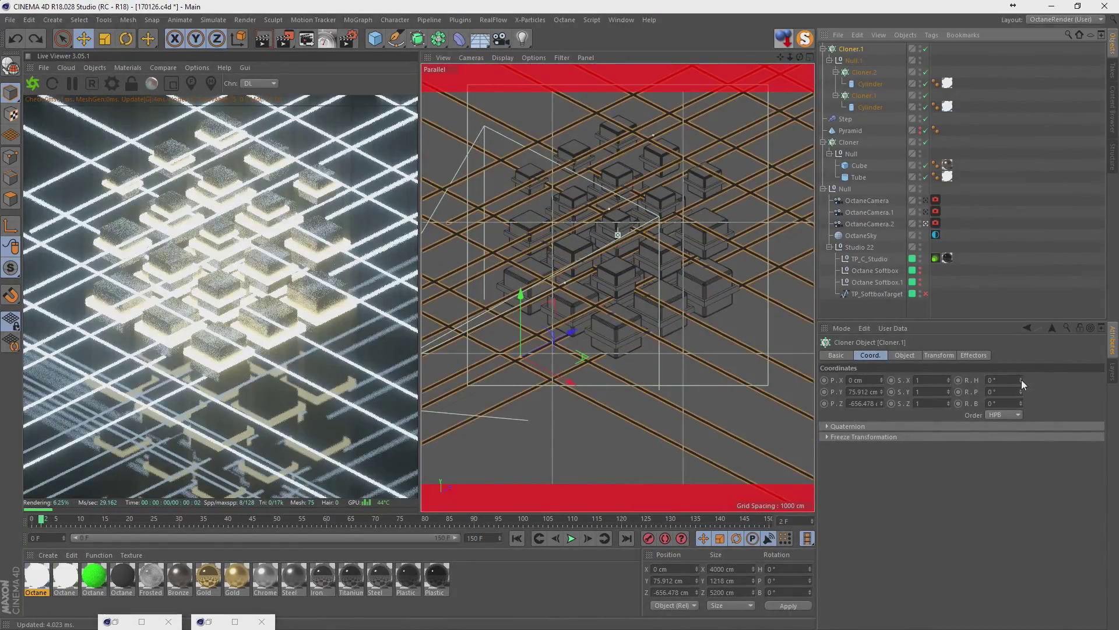
left_click(1021, 389)
left_click_drag(1020, 390, 1021, 410)
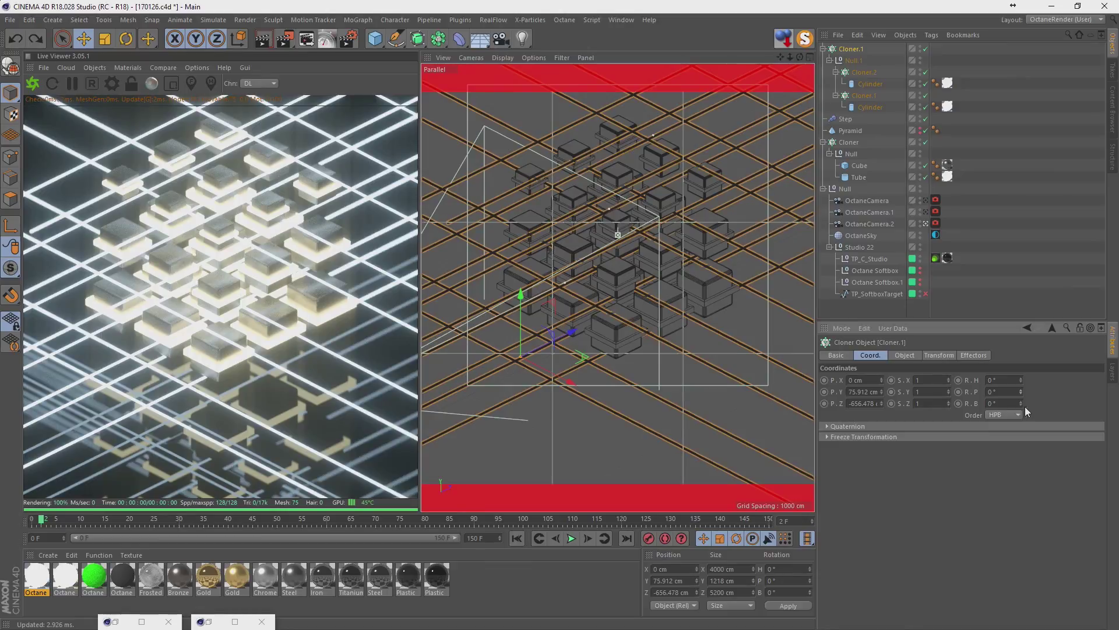
left_click(853, 60)
left_click_drag(1021, 379, 1021, 392)
left_click(864, 73)
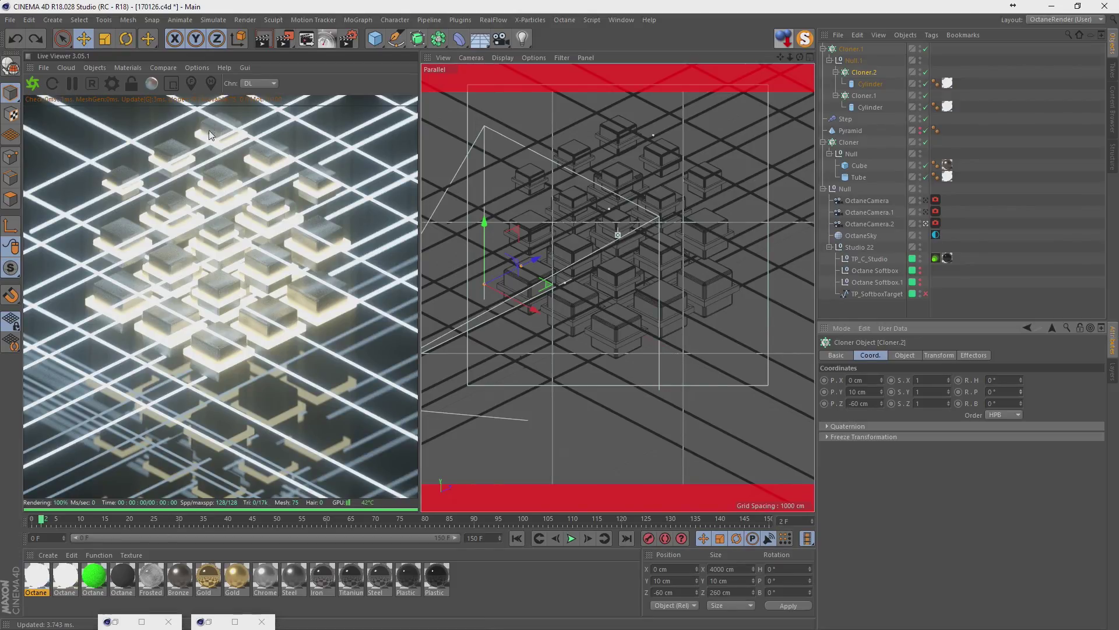
Drop the Chrome material onto TP_C_Studio for a dark, mirror-like floor.
left_click(269, 582)
left_click_drag(607, 408, 867, 239)
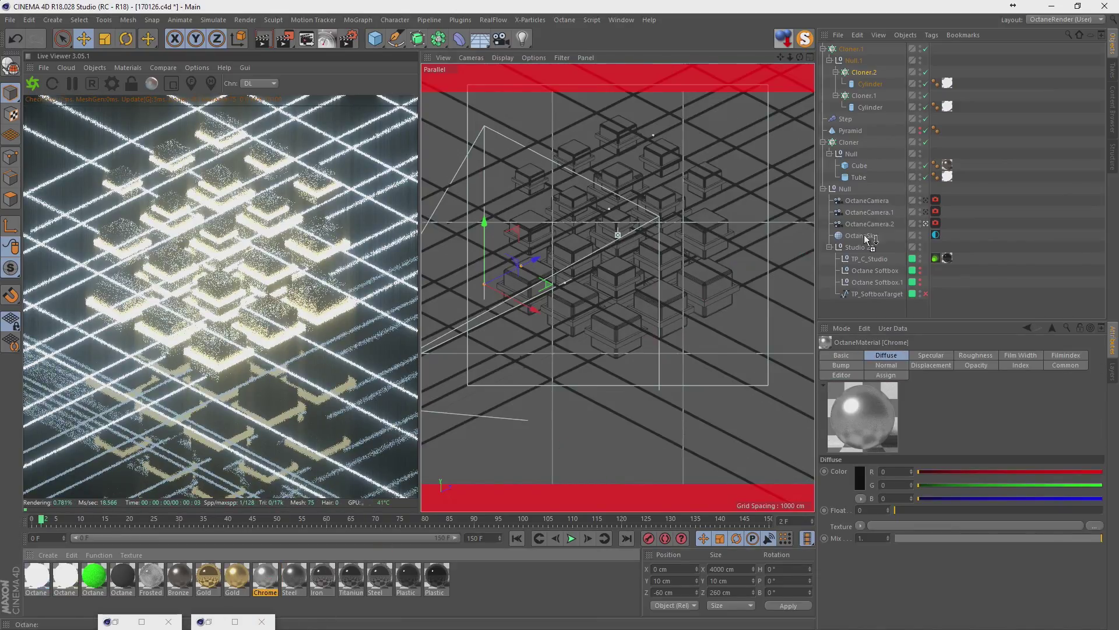
left_click_drag(954, 260, 949, 257)
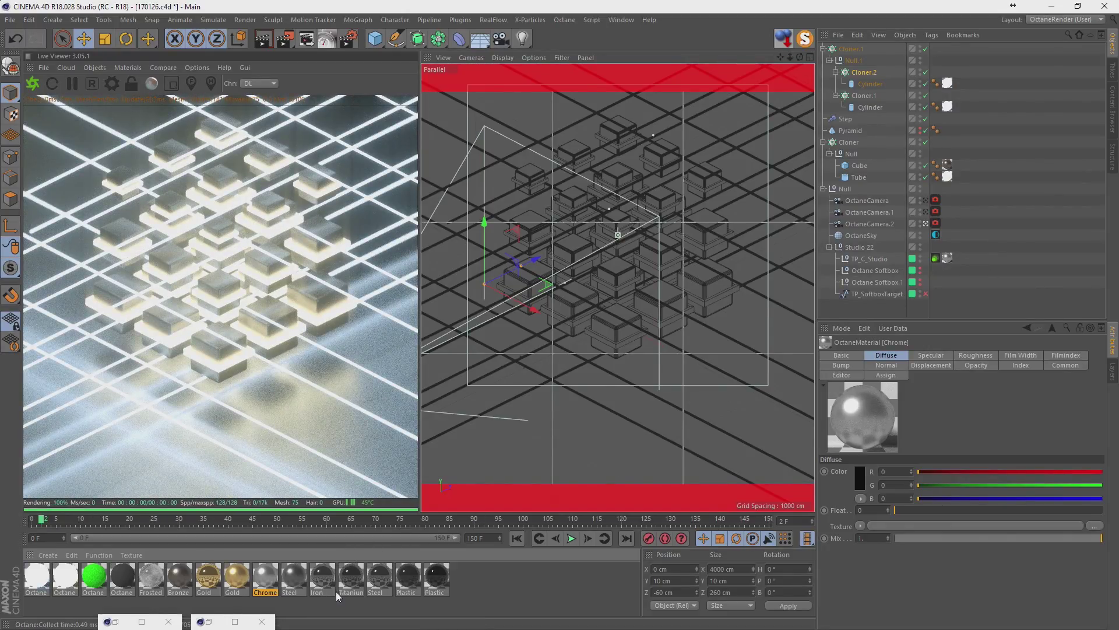
left_click_drag(947, 261, 947, 260)
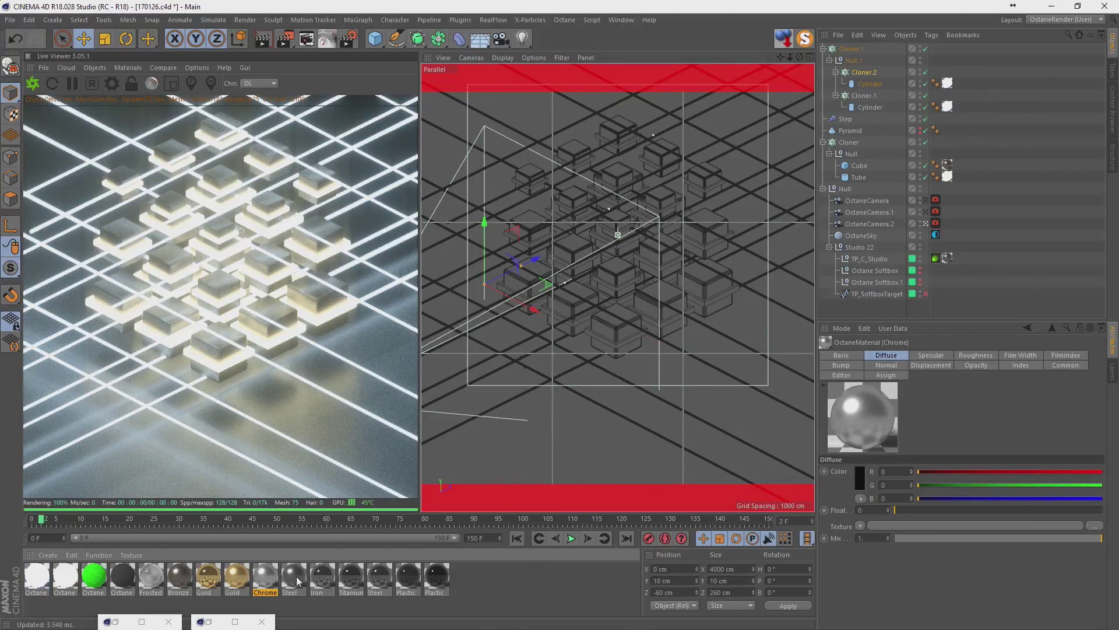
left_click_drag(186, 586, 948, 258)
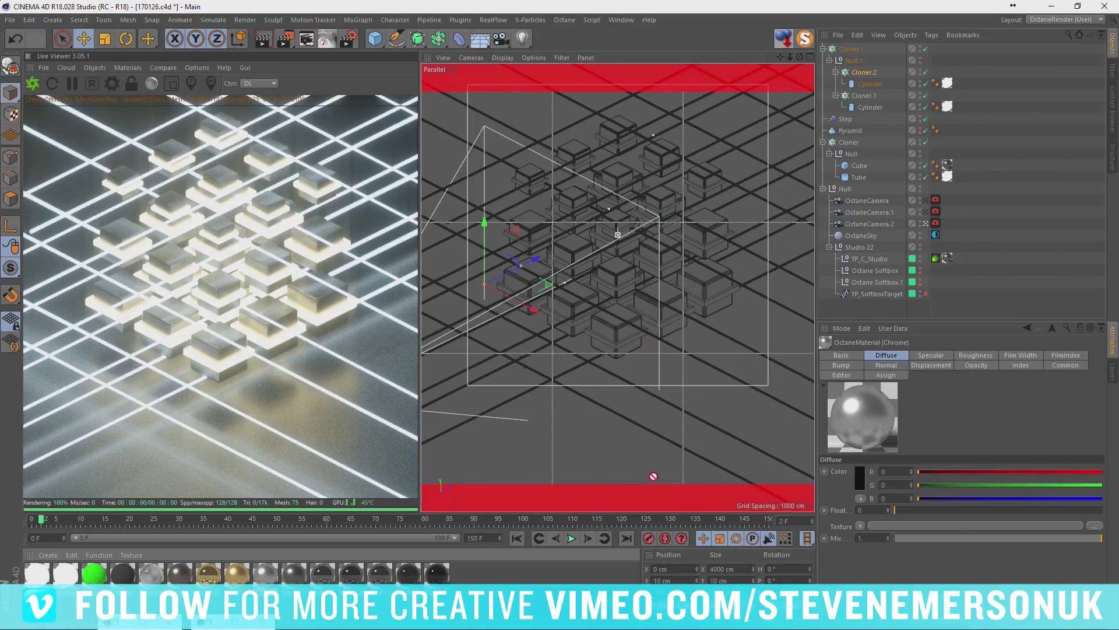
left_click(948, 258)
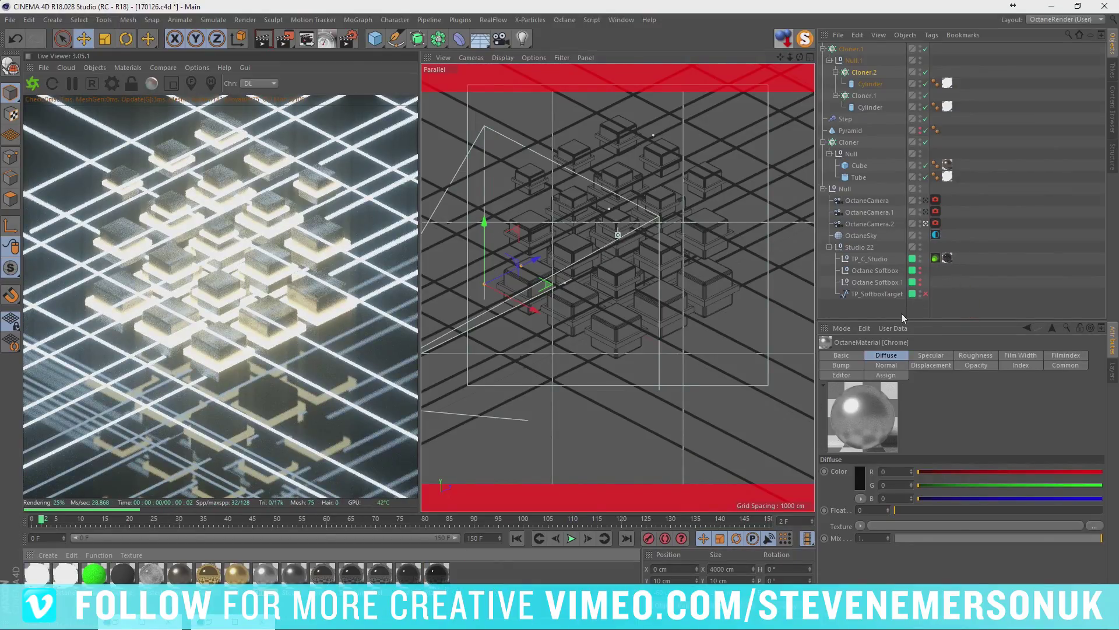
left_click(619, 20)
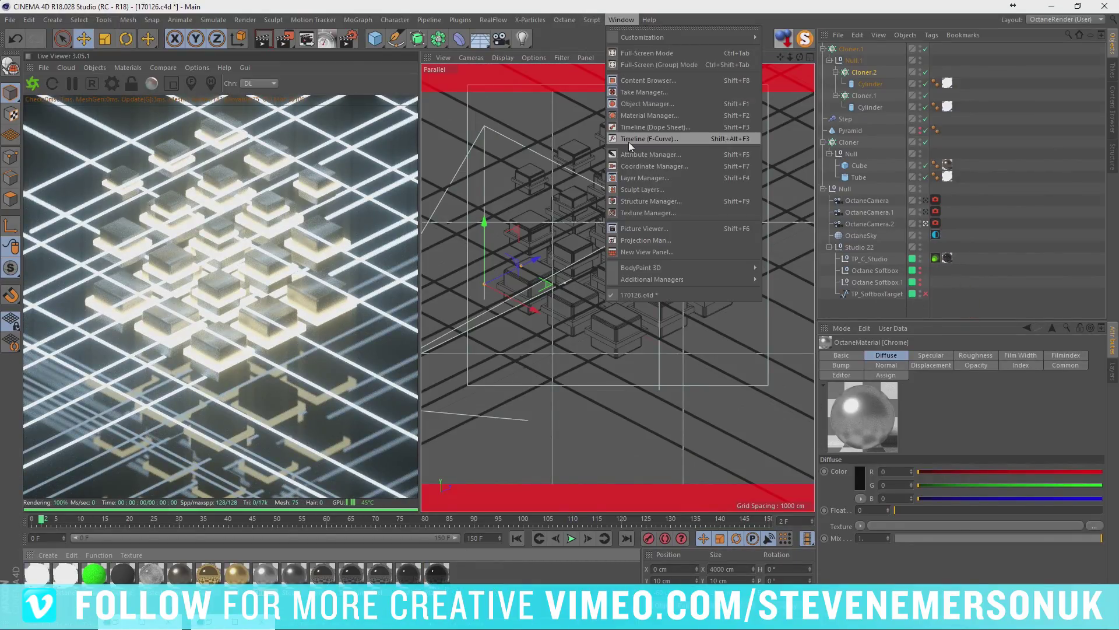
Load a dark Plastic material from the Content Browser into the Material Manager.
left_click(634, 82)
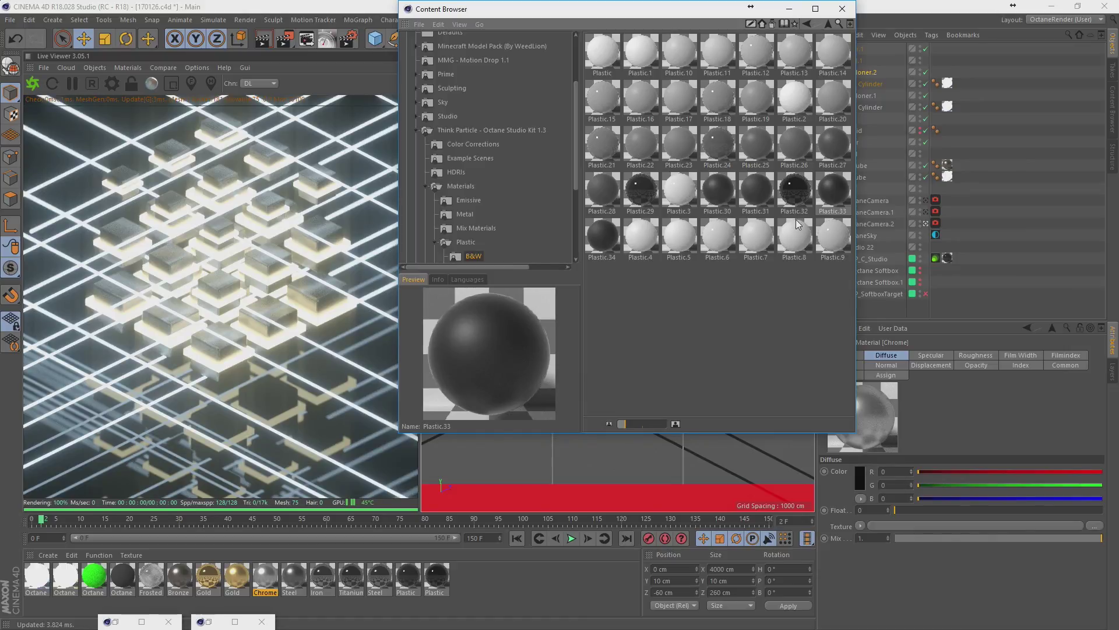
left_click_drag(568, 602, 568, 601)
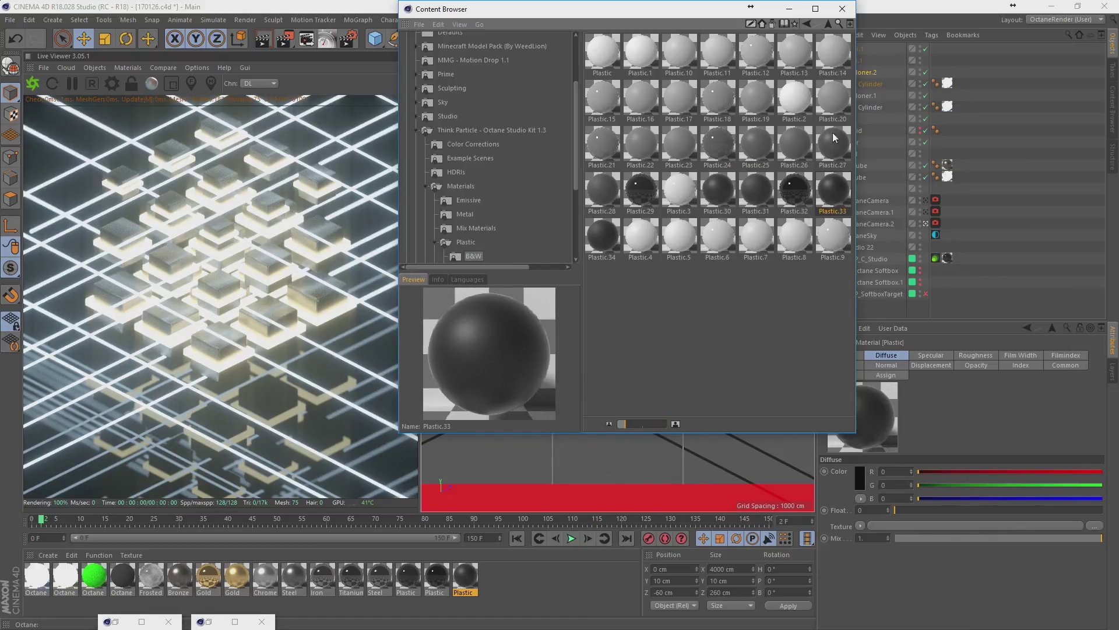
left_click(849, 14)
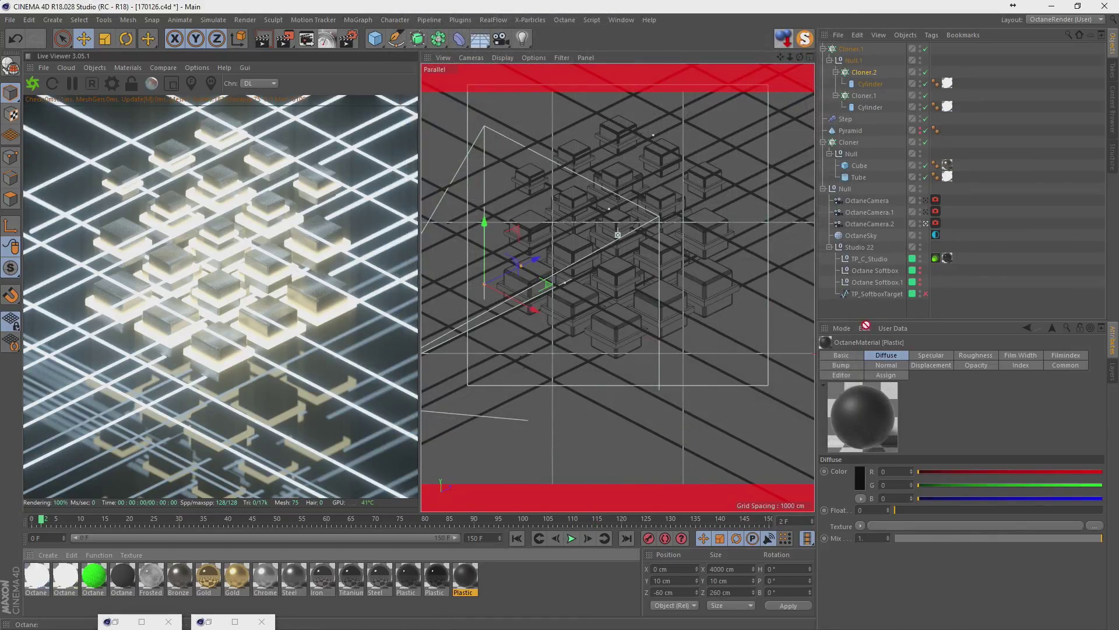
Apply the Plastic material to TP_C_Studio and view the scene through the Perspective camera.
left_click(938, 256)
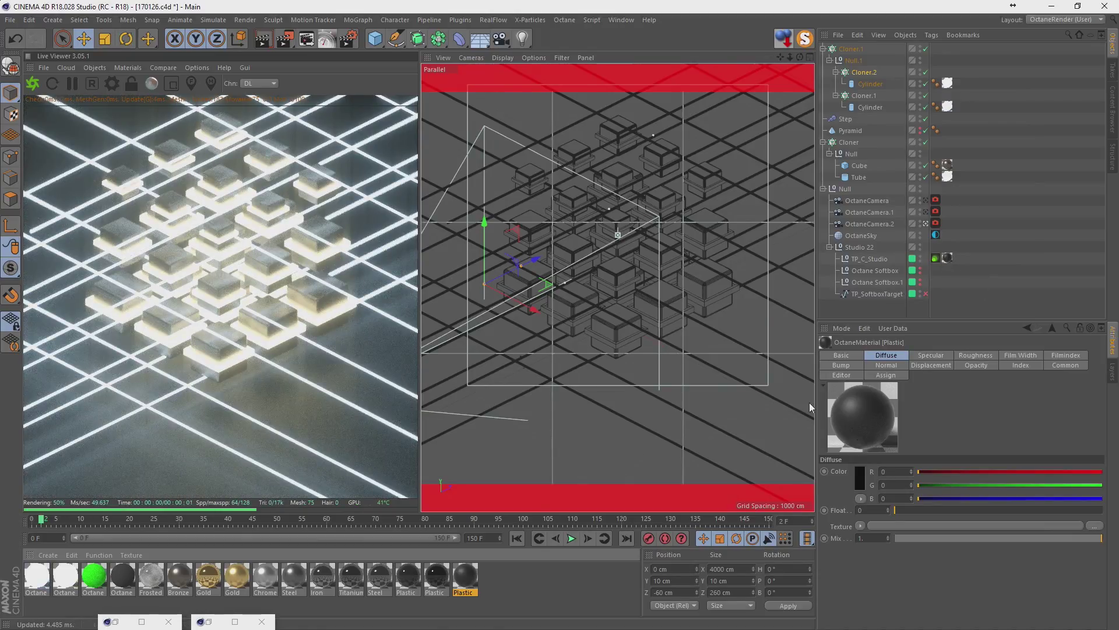
left_click_drag(439, 589, 1030, 226)
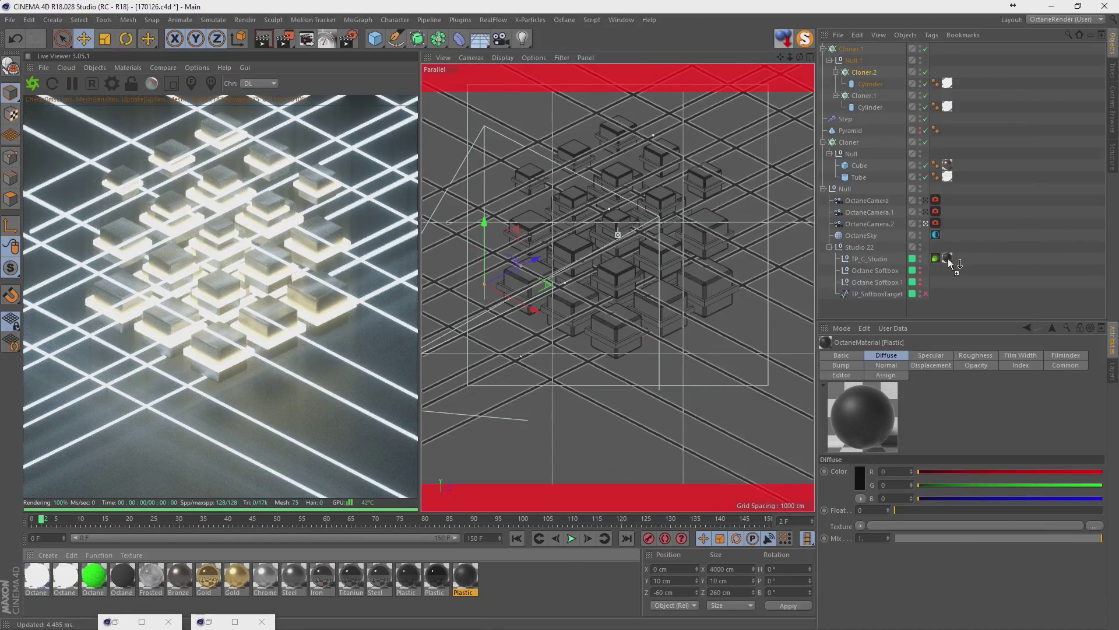
left_click_drag(951, 263, 948, 260)
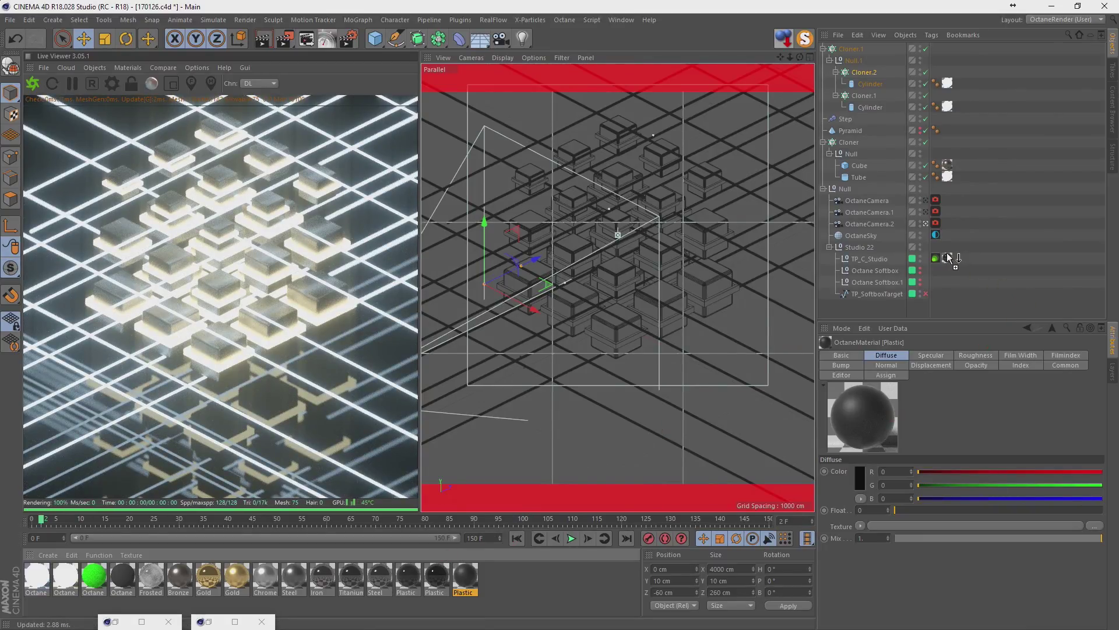
left_click_drag(948, 258, 949, 260)
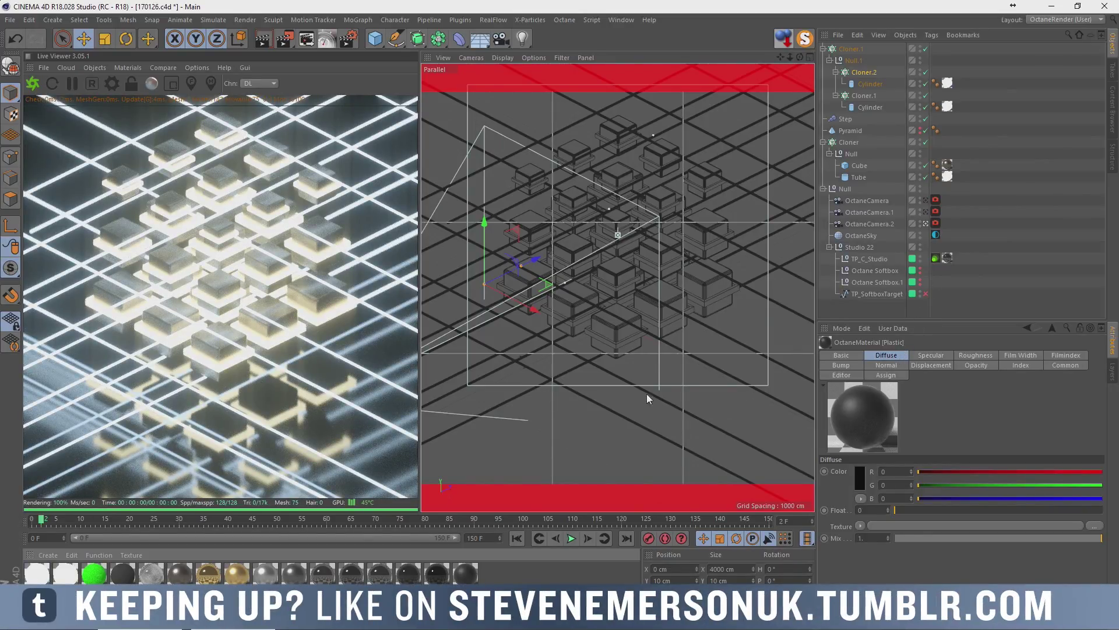
left_click(926, 223)
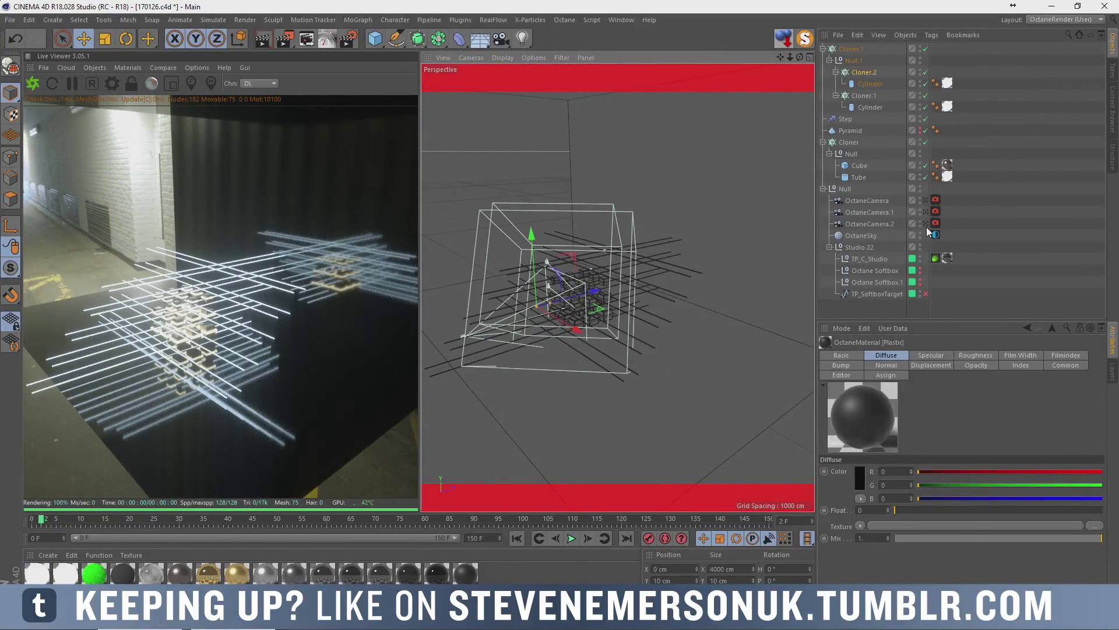
Make the softbox visible and move Octane Softbox.1 far to the left and up.
left_click(921, 268)
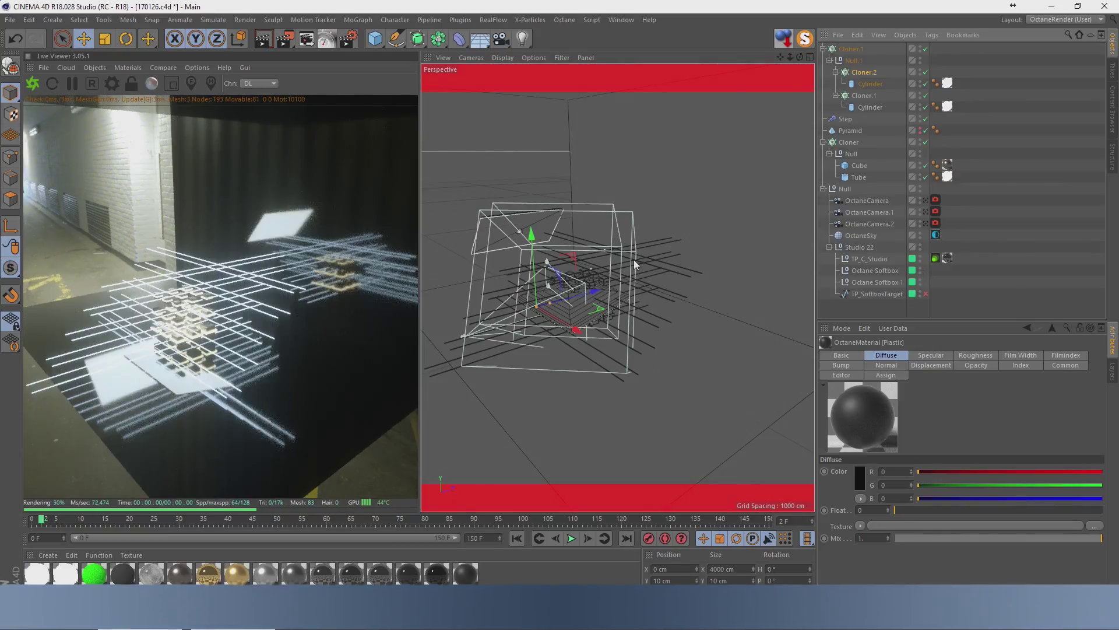
mouse_move(605, 230)
left_mouse_down("alt")
mouse_move(612, 197)
mouse_move(644, 162)
mouse_move(621, 208)
mouse_move(647, 268)
left_mouse_up("alt")
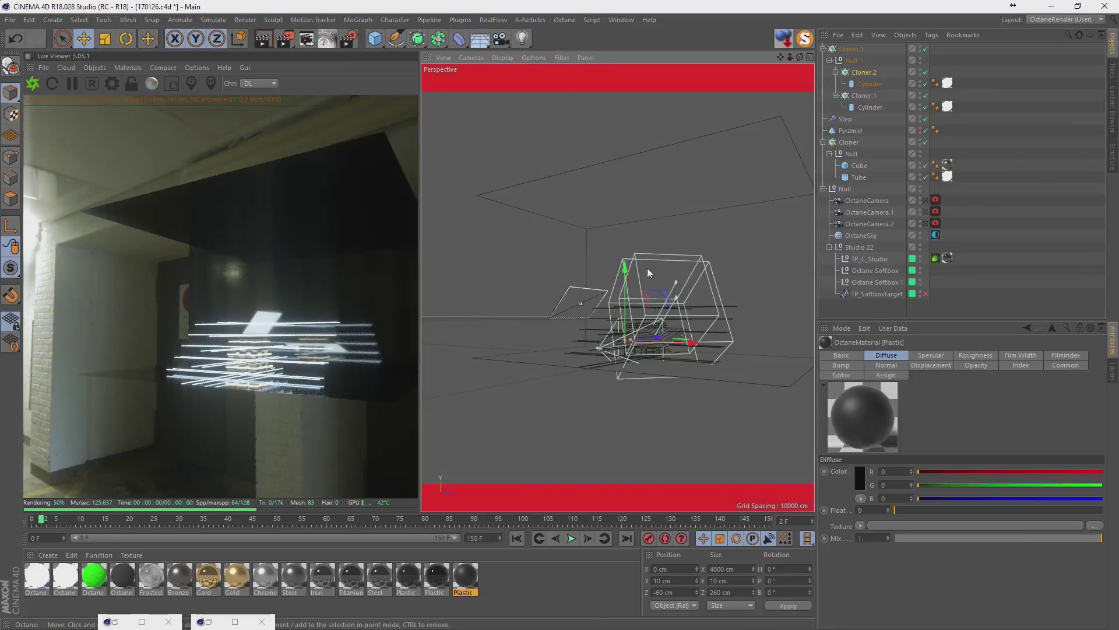
left_click(869, 281)
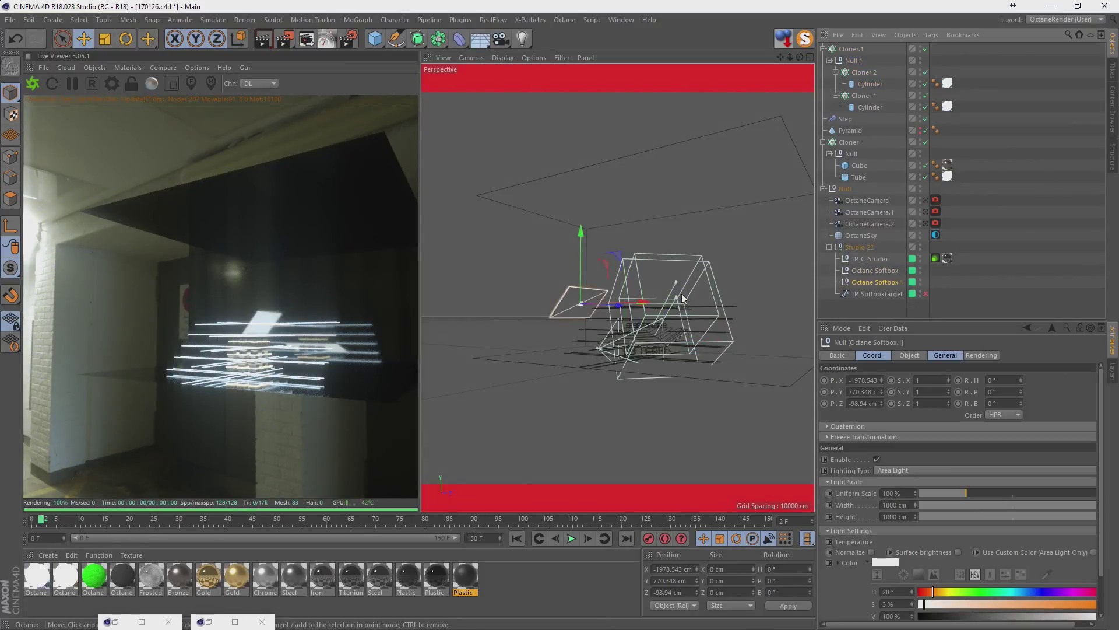
left_click_drag(646, 302, 516, 299)
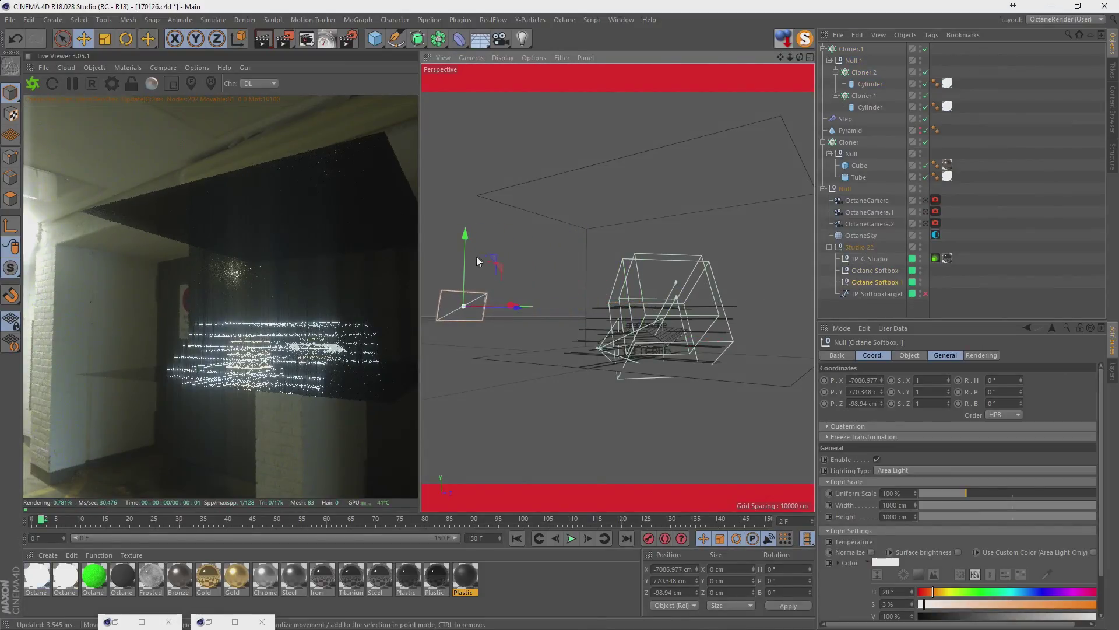
left_click_drag(476, 248, 477, 190)
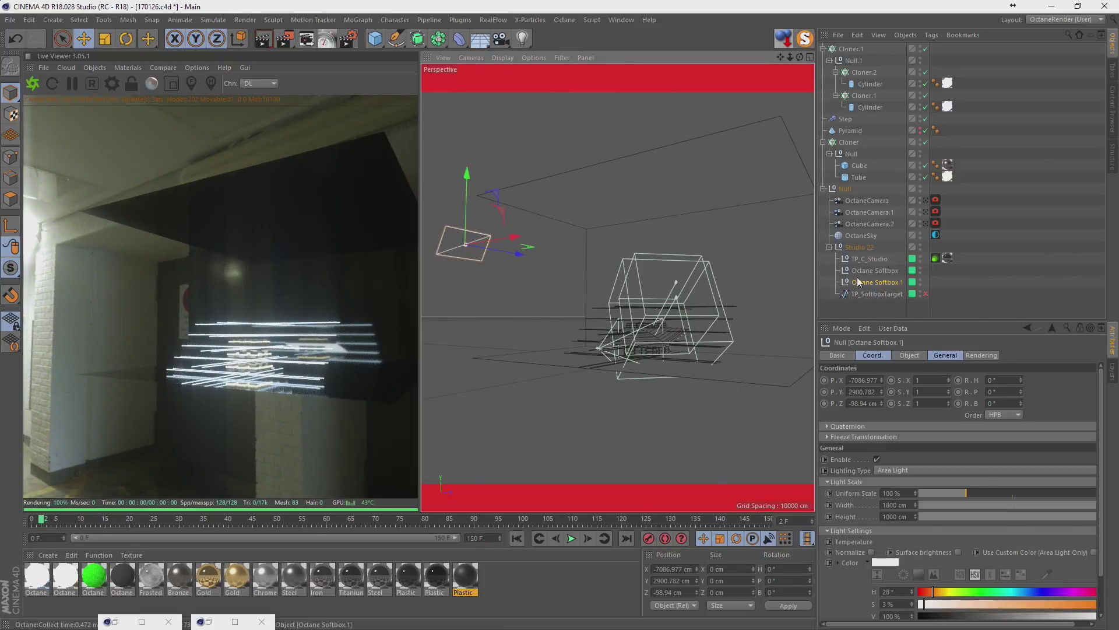
Move Octane Softbox out to about X 11981 cm, Y 5455 cm, then view through OctaneCamera.2.
left_click(875, 270)
left_click_drag(700, 338, 732, 341)
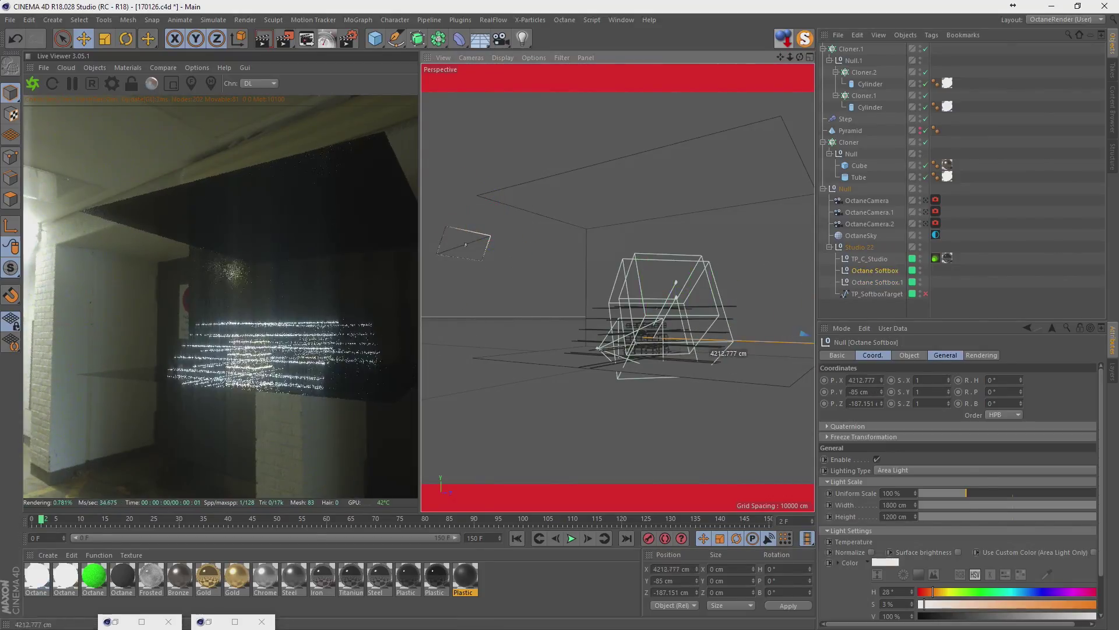
left_click_drag(625, 288, 601, 284)
key("o")
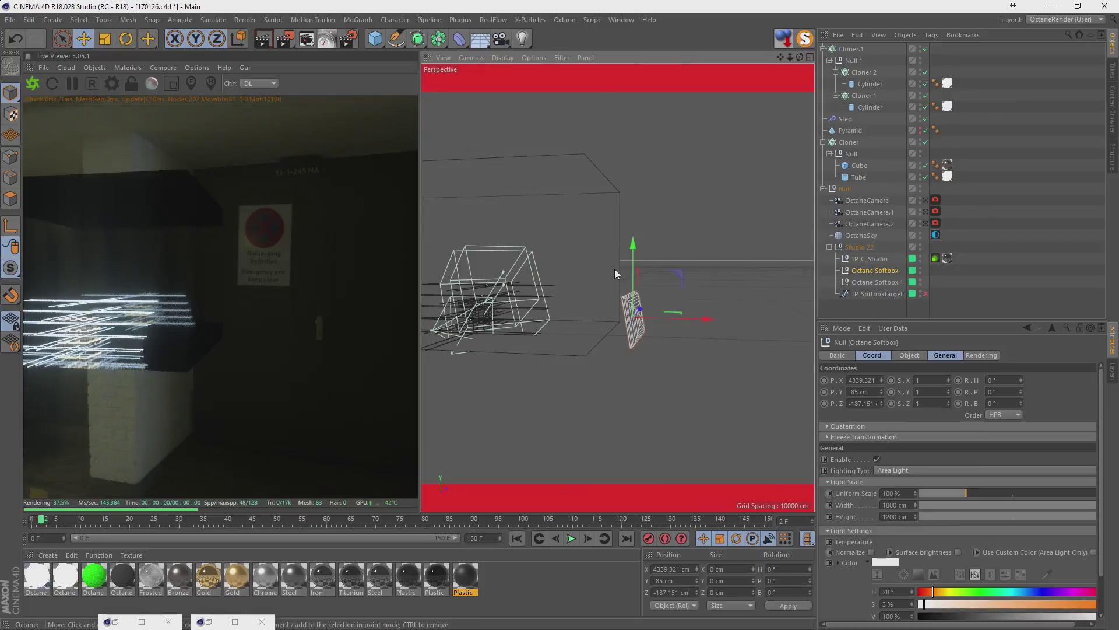
left_click_drag(705, 245, 803, 110)
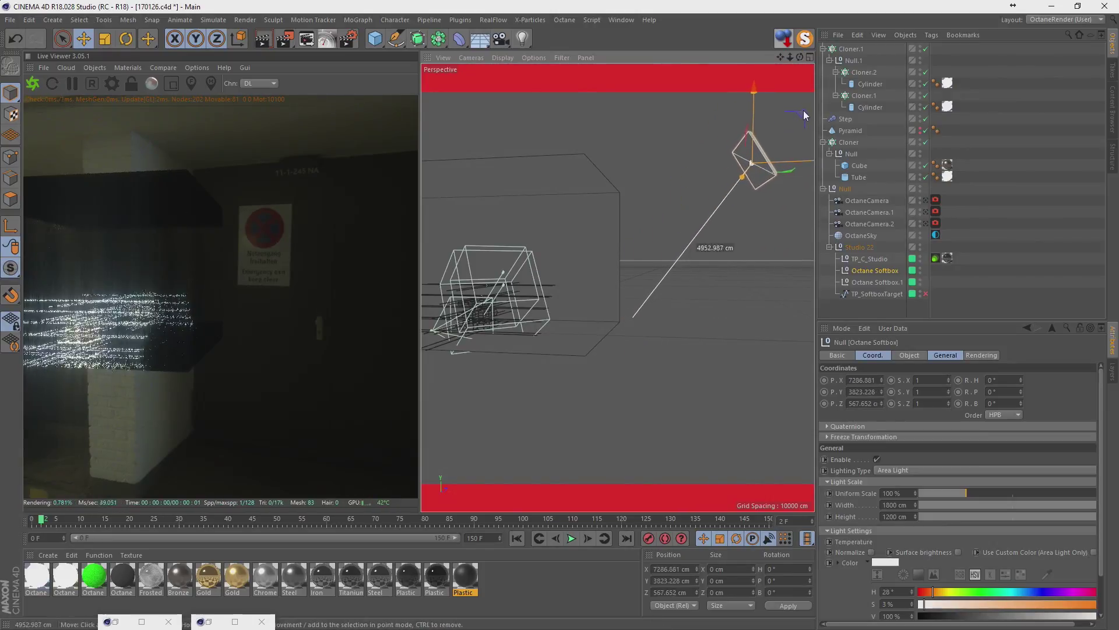
mouse_move(681, 198)
left_mouse_down("alt")
mouse_move(784, 232)
mouse_move(786, 206)
mouse_move(695, 206)
mouse_move(557, 239)
mouse_move(606, 211)
mouse_move(583, 215)
mouse_move(626, 262)
mouse_move(713, 177)
mouse_move(754, 177)
left_mouse_up("alt")
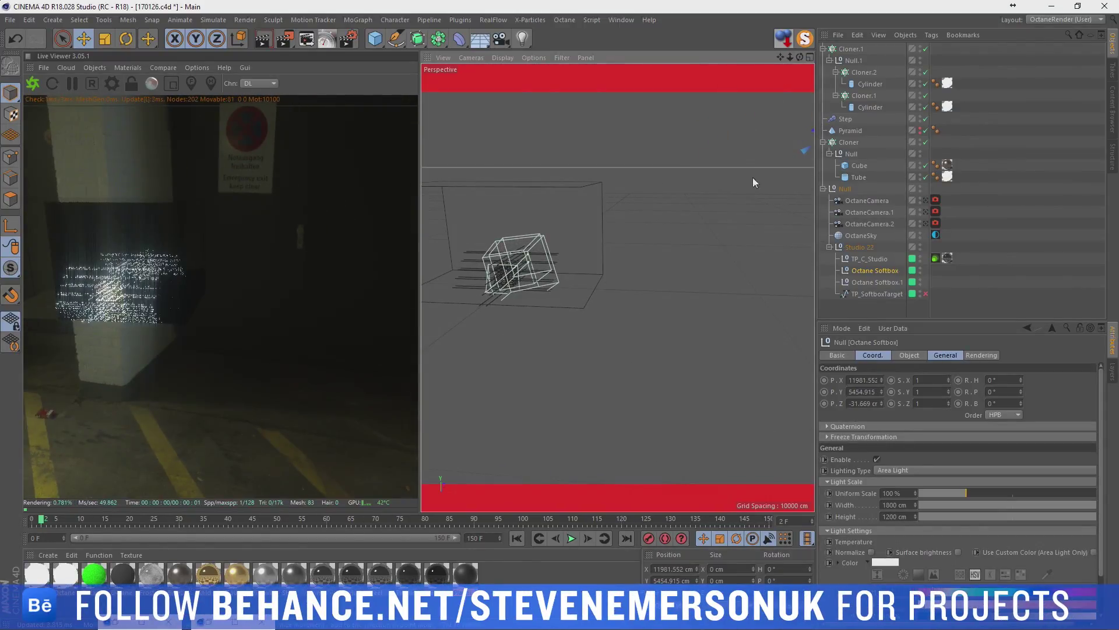
left_click(925, 224)
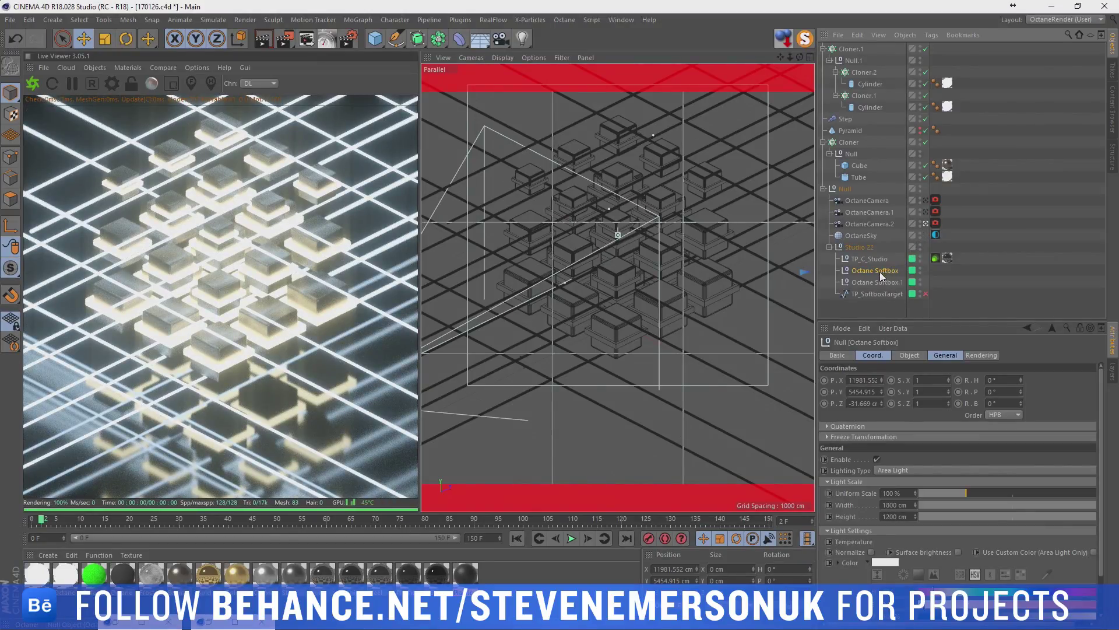
Toggle Softbox.1 visibility off and back on, and lock the Live Viewer resolution.
left_click(921, 281)
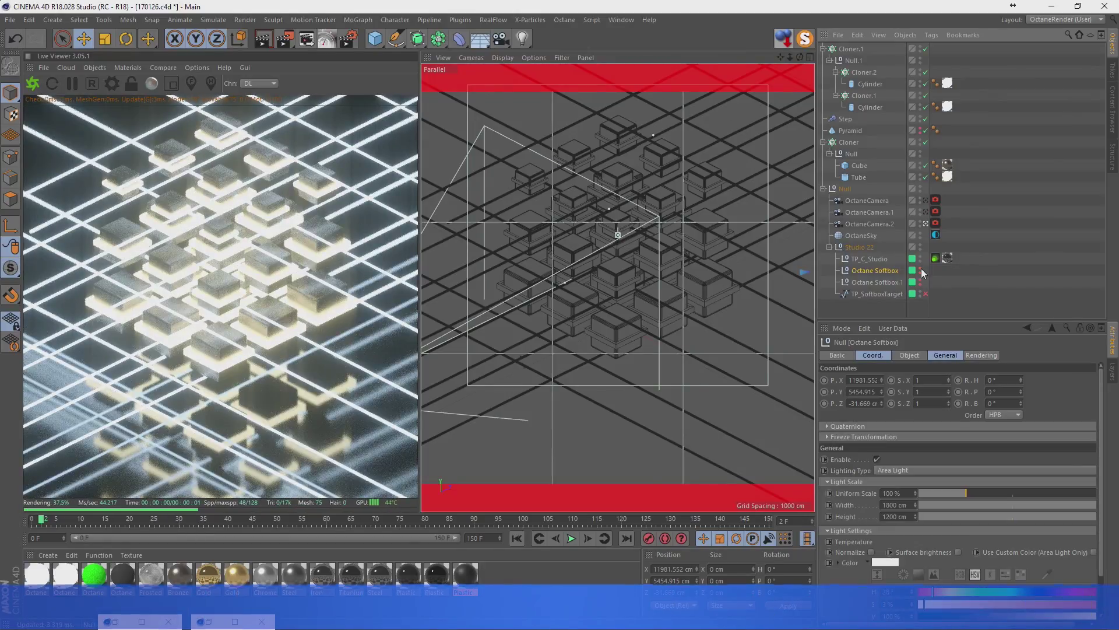
left_click(921, 282)
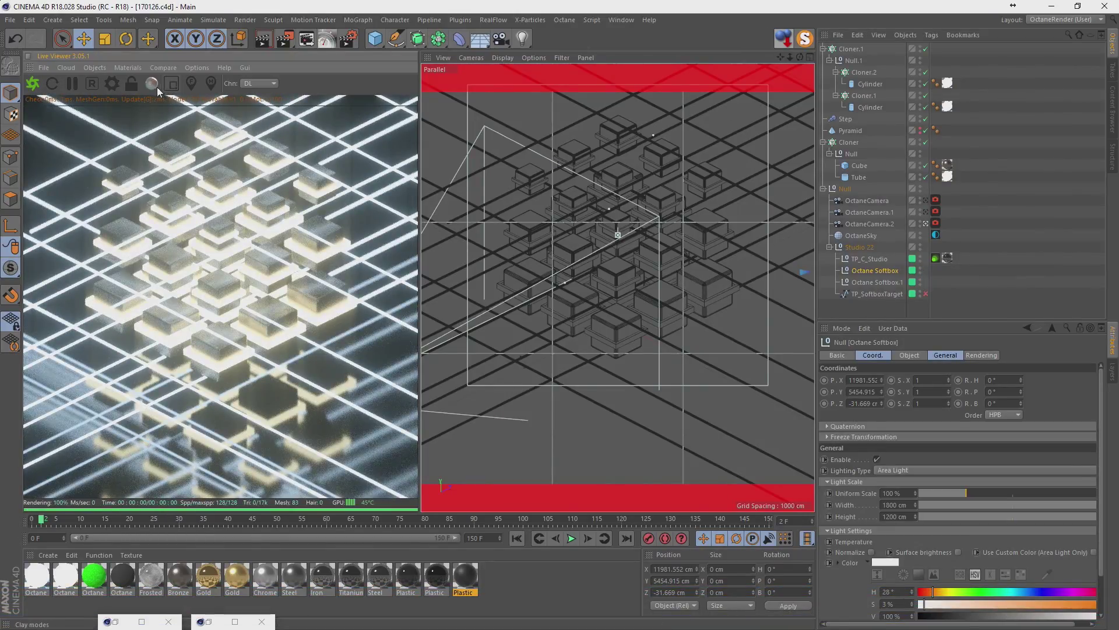
left_click(131, 85)
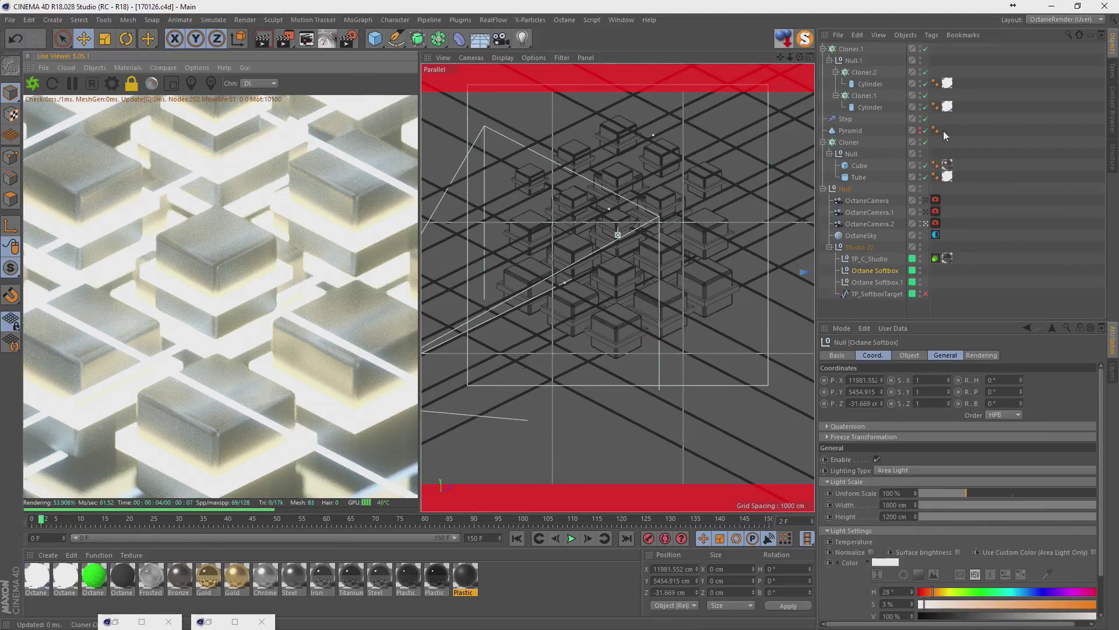
Enable Fillet on the Tube object, giving 8 segments and a 10 cm radius.
left_click(860, 176)
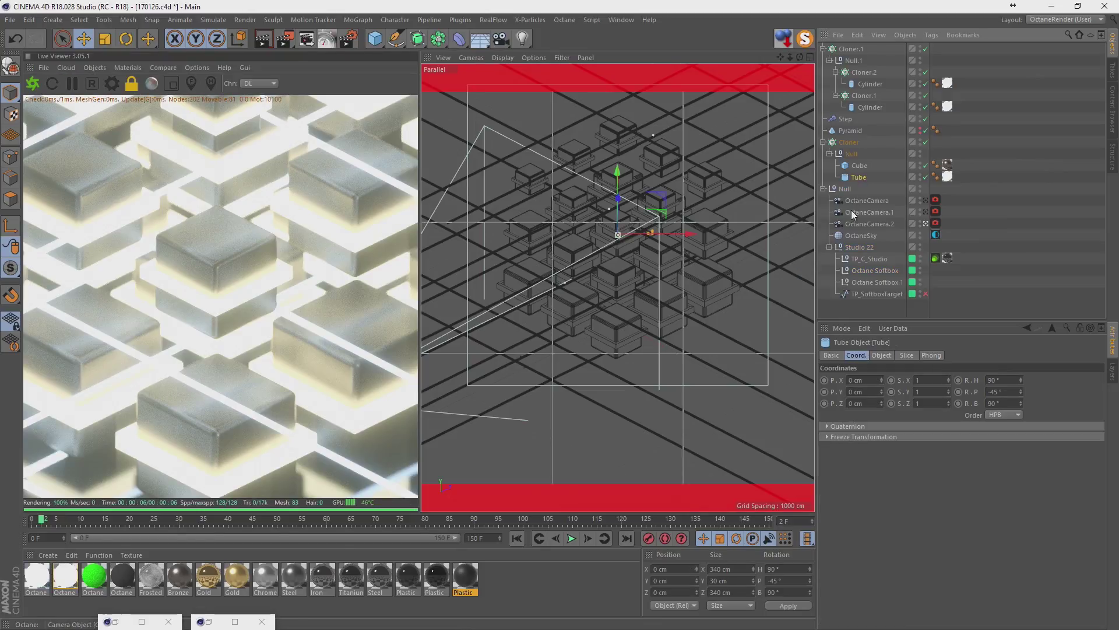
left_click(889, 355)
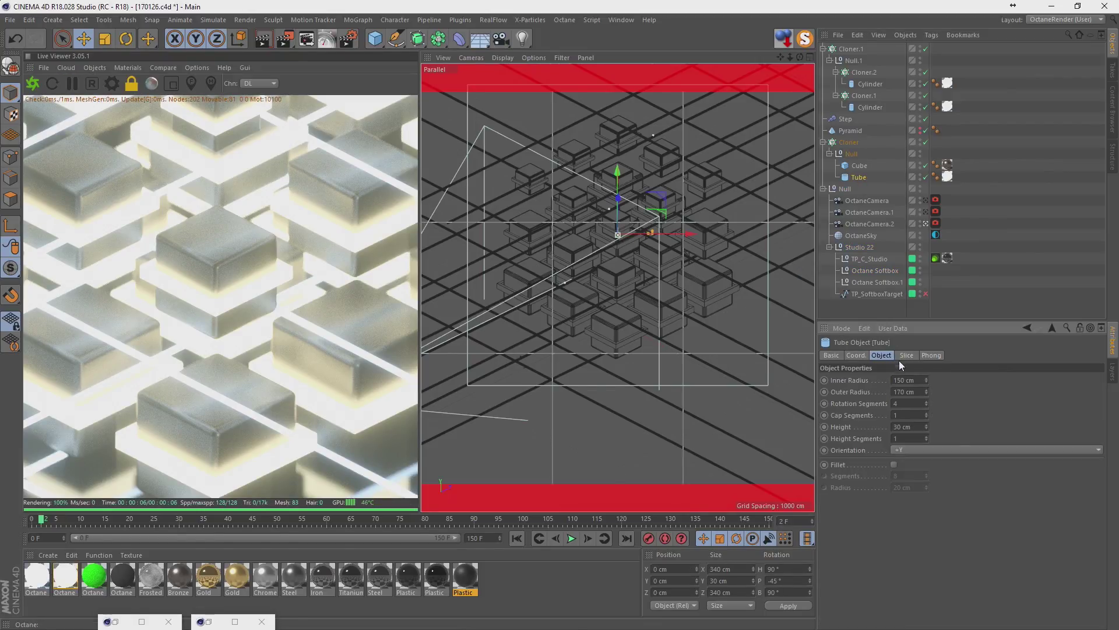
left_click(894, 465)
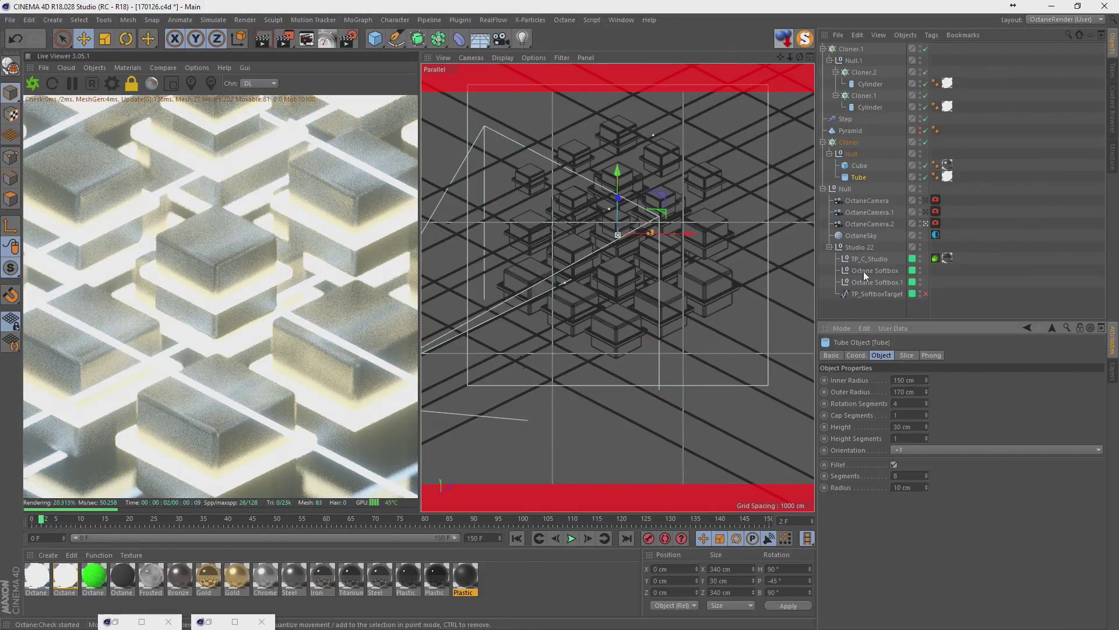
Inspect the tube edges close up in Perspective view and lower the Tube's fillet radius to 4 cm.
left_click(926, 223)
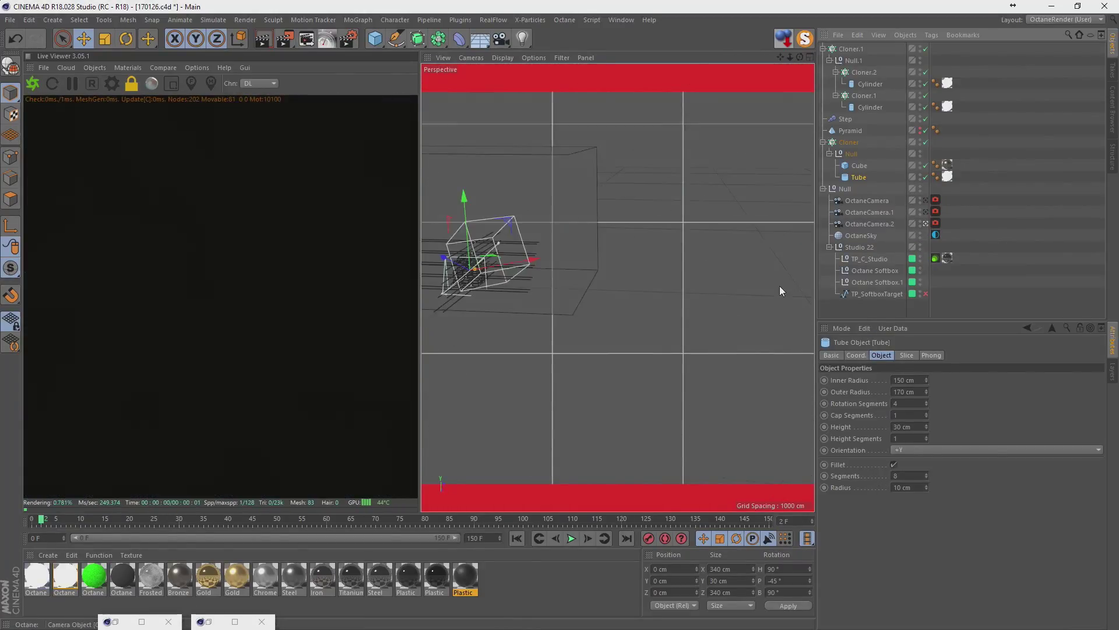
mouse_move(490, 259)
right_mouse_down("alt")
mouse_move(568, 362)
mouse_move(610, 213)
mouse_move(764, 97)
right_mouse_up("alt")
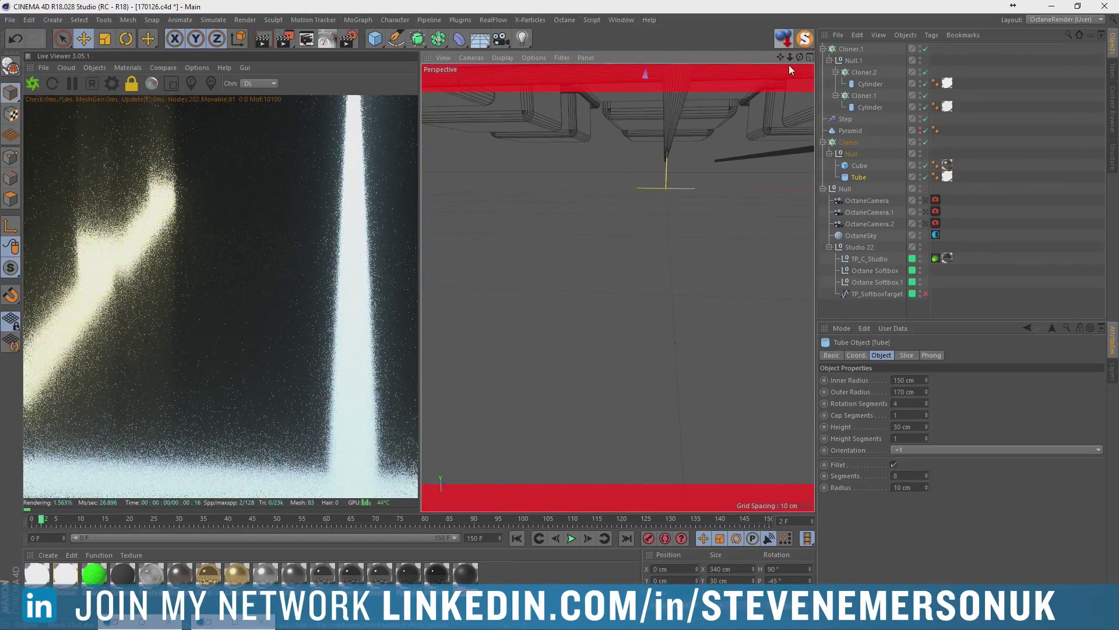
left_click_drag(617, 286, 618, 287, "alt")
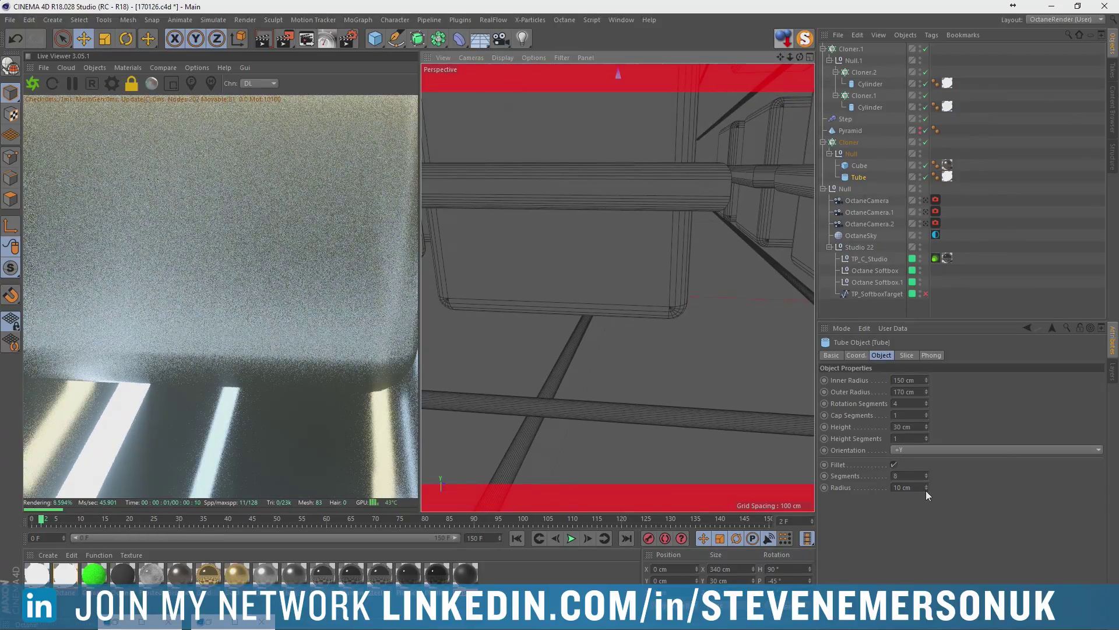
left_click_drag(926, 490, 926, 501)
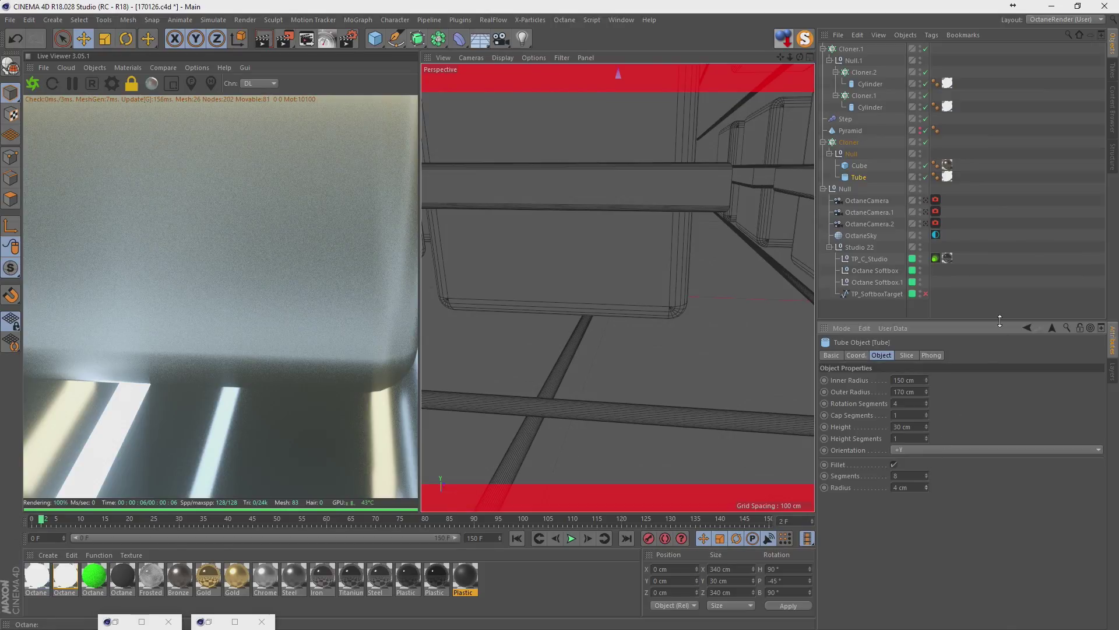
Return to the Parallel camera and set Octane's GI mode to GI_AMBIENT_OCCLUSION.
left_click(926, 224)
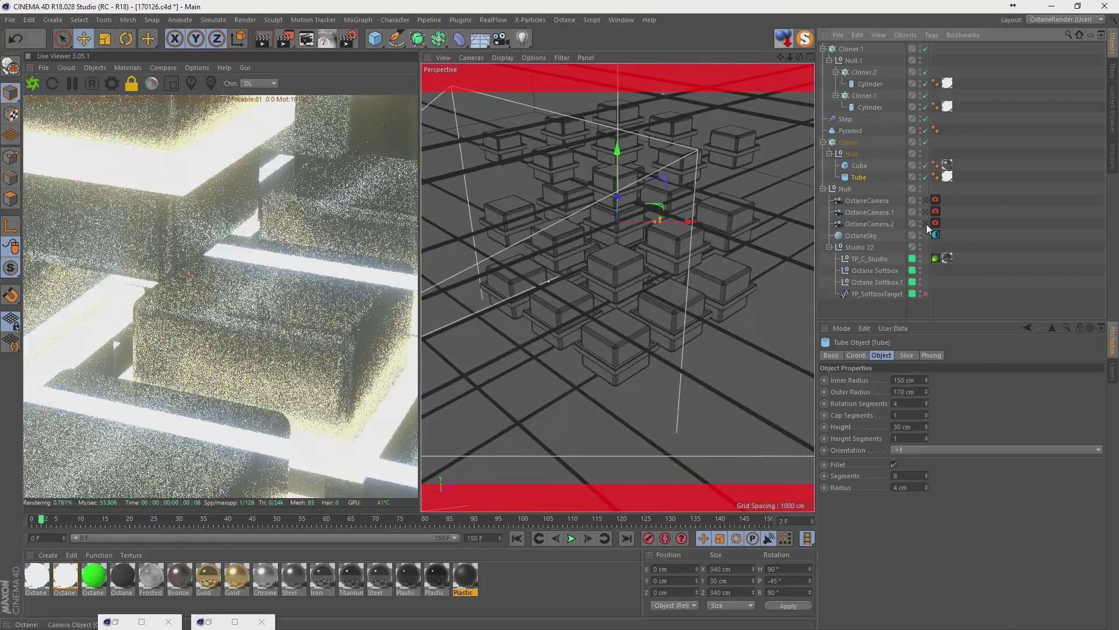
left_click(926, 224)
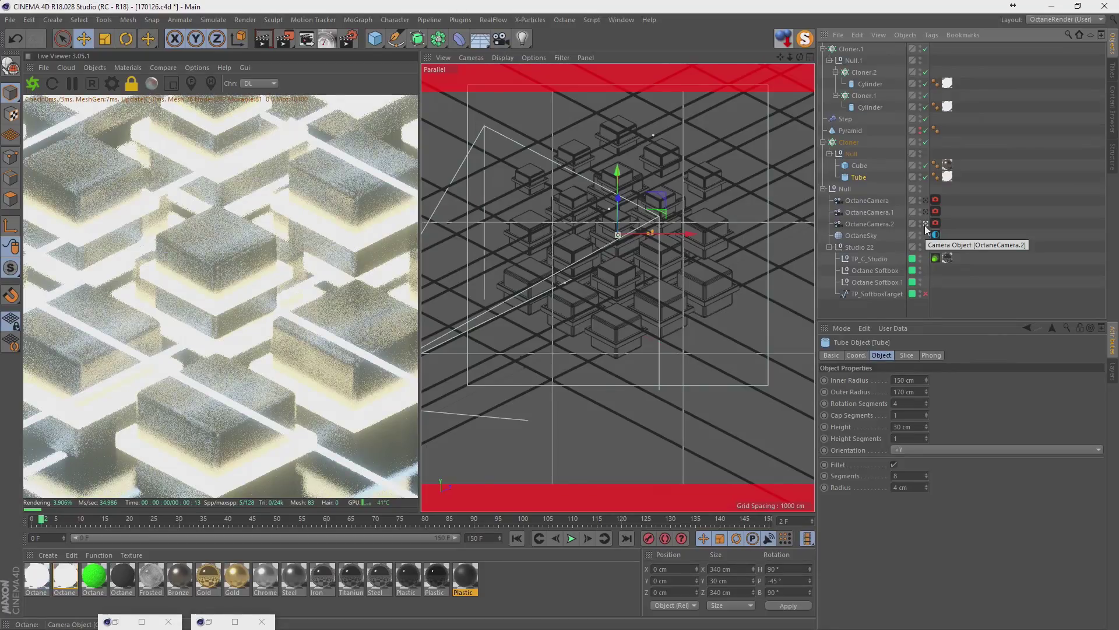
left_click(114, 85)
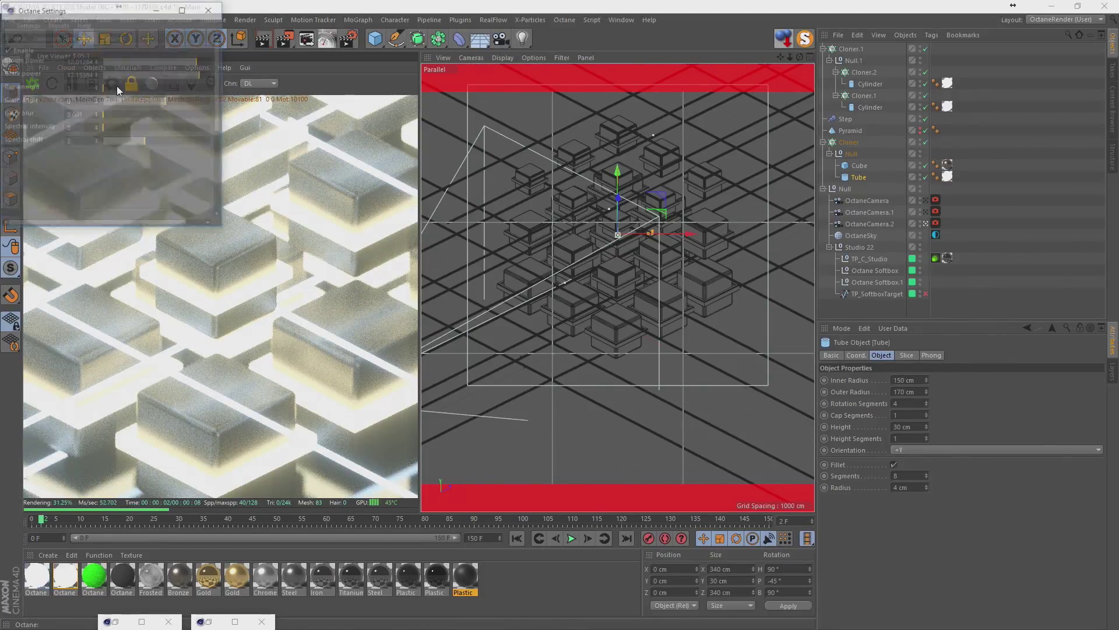
left_click_drag(89, 12, 530, 117)
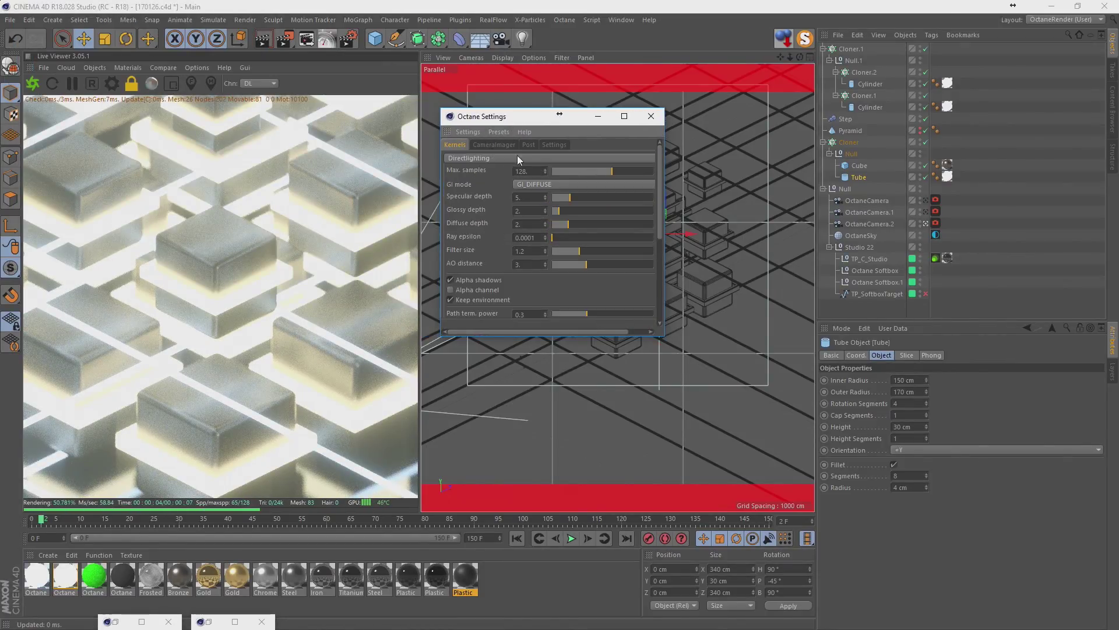
left_click(546, 183)
left_click(553, 209)
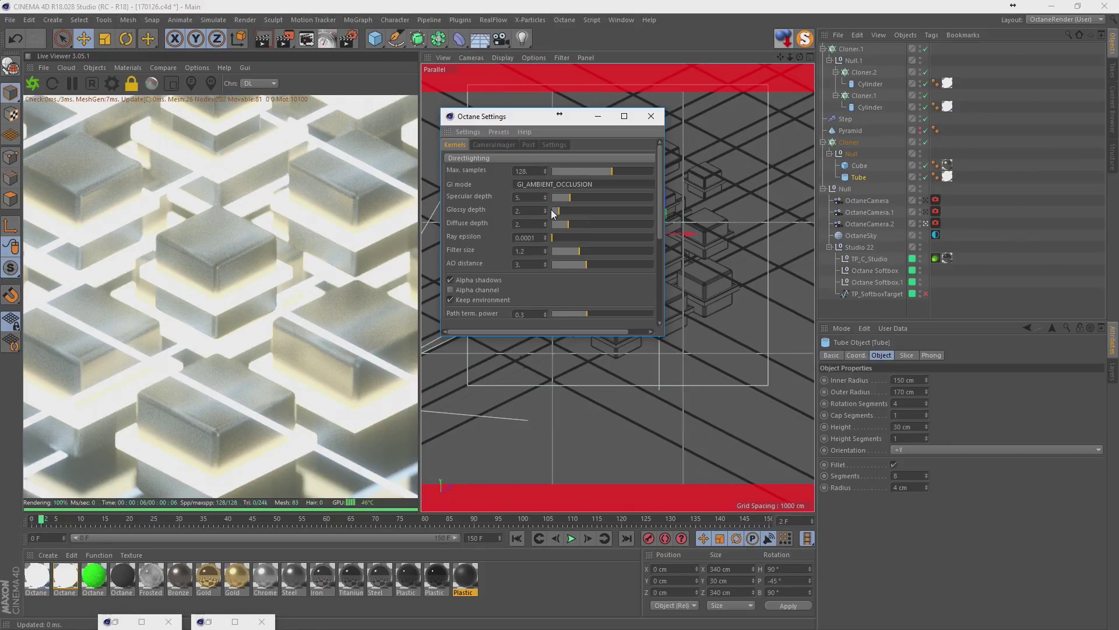
Raise Octane's glossy and specular depth both to 6.
left_click(185, 99)
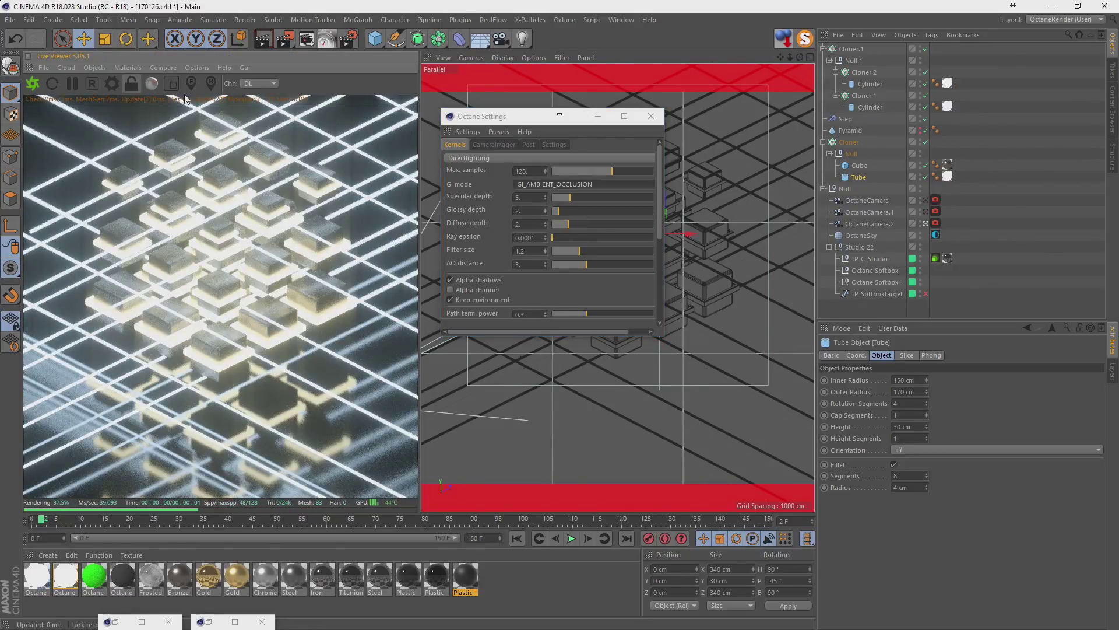
left_click_drag(558, 208, 575, 208)
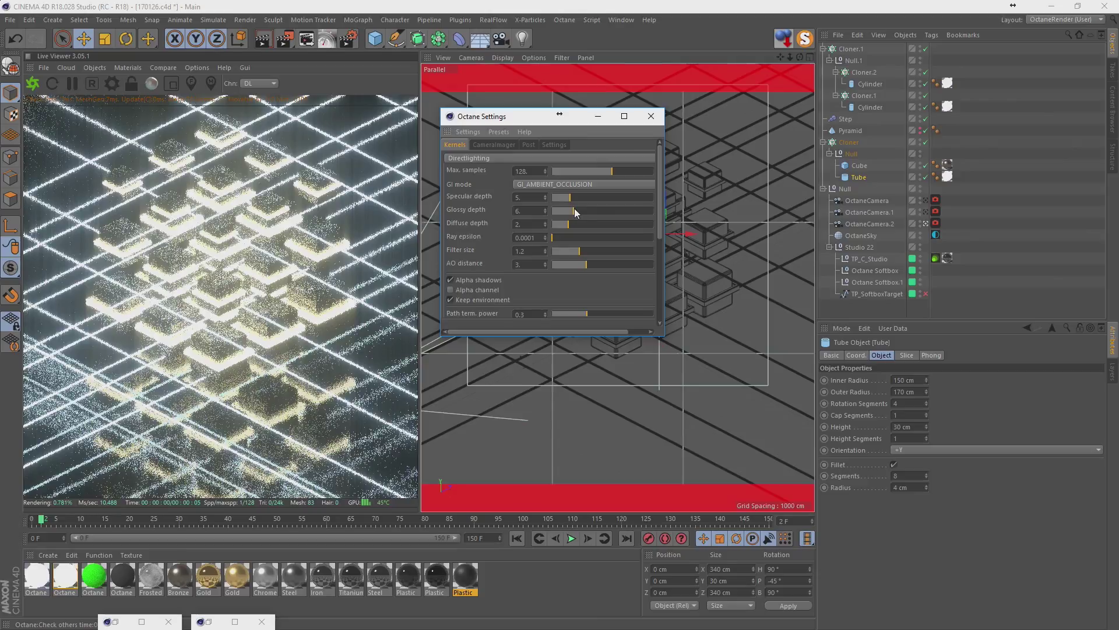
left_click(572, 198)
left_click(575, 198)
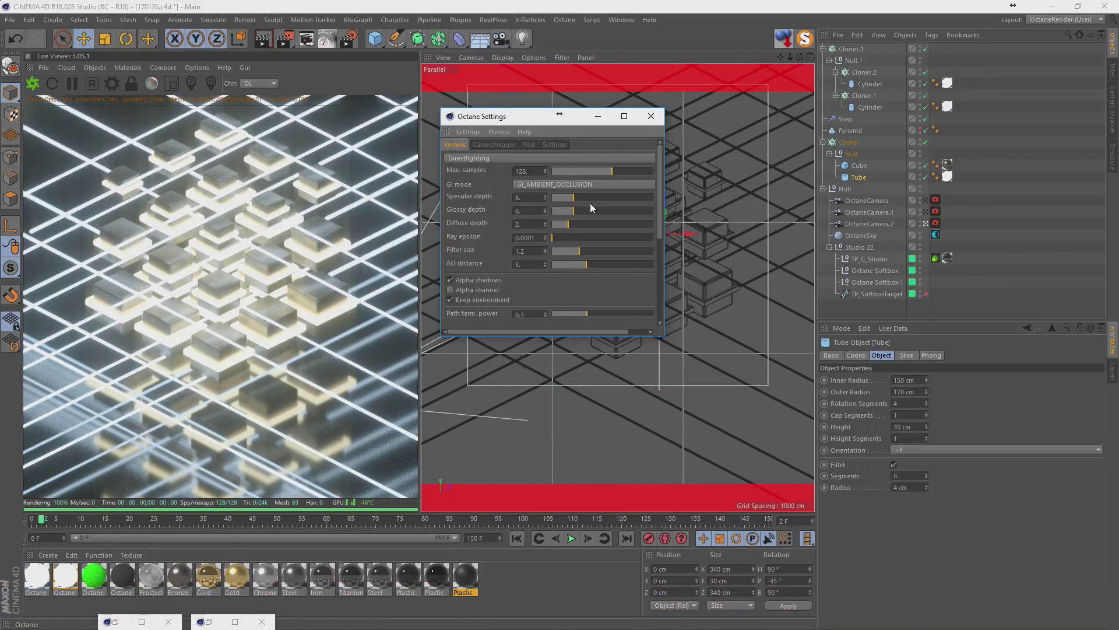
Raise the Octane glare power to about 26.32 and set the glare angle to -66.
left_click(528, 144)
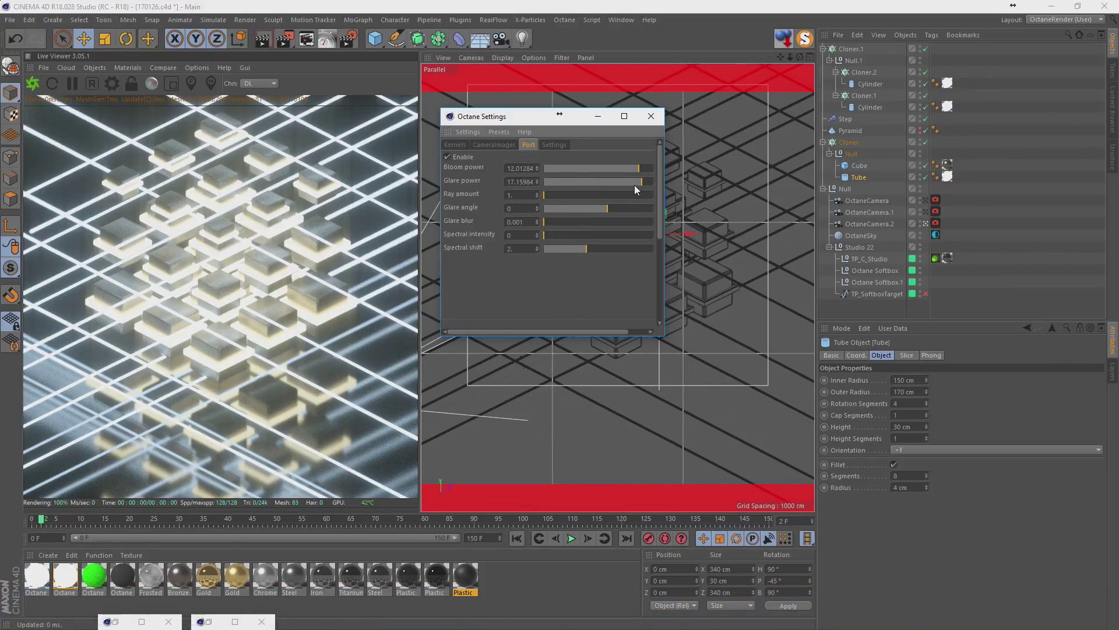
left_click_drag(634, 184, 646, 183)
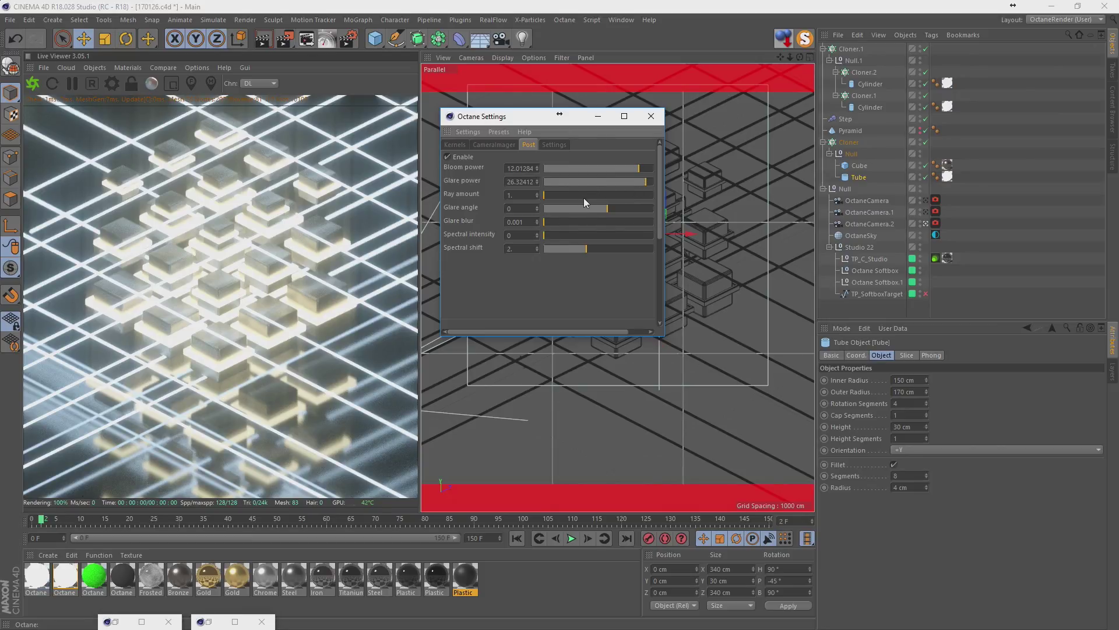
mouse_move(575, 208)
left_mouse_down()
mouse_move(528, 211)
mouse_move(680, 208)
mouse_move(638, 213)
mouse_move(617, 230)
mouse_move(564, 229)
left_mouse_up()
left_click(528, 210)
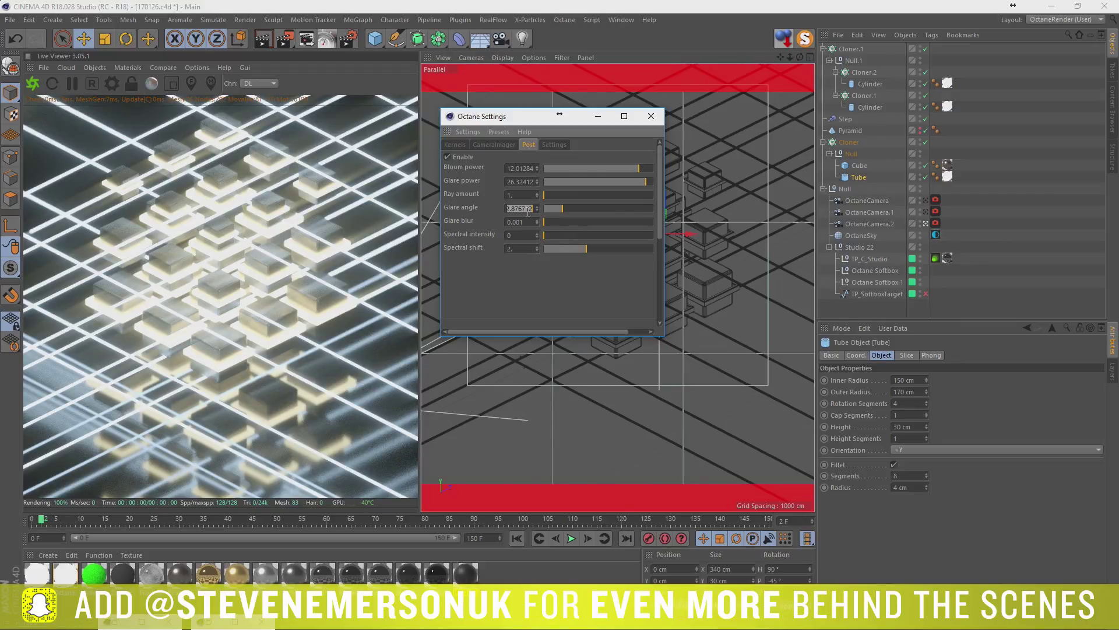
type("-66")
key("Return")
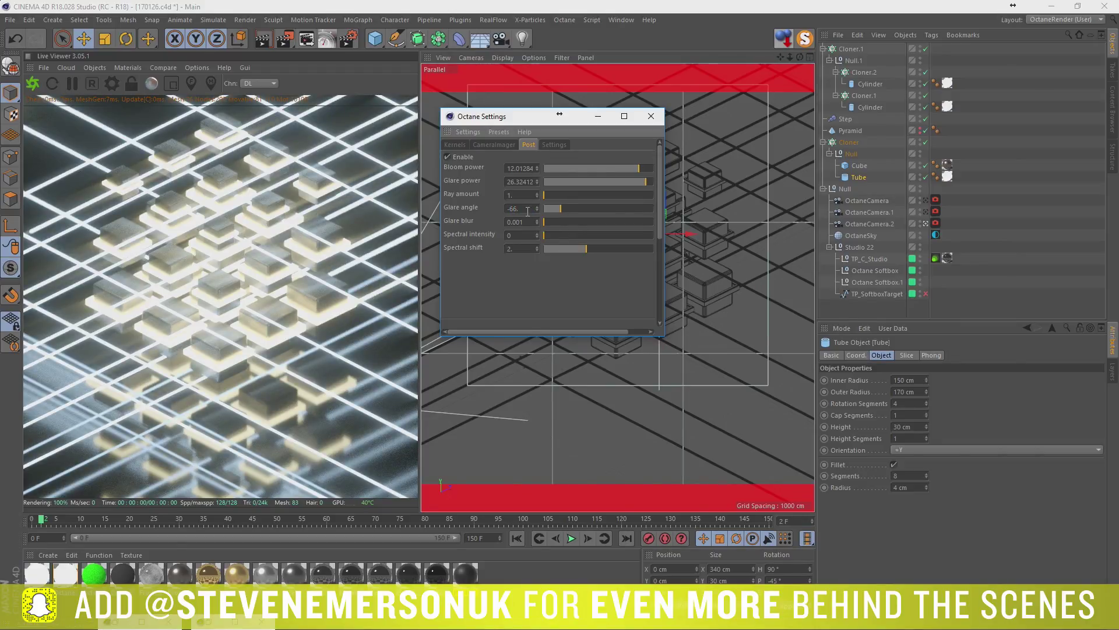
Set OctaneCamera.2 rotation to H 45° and P -30°, and nudge its X position slightly.
left_click(874, 224)
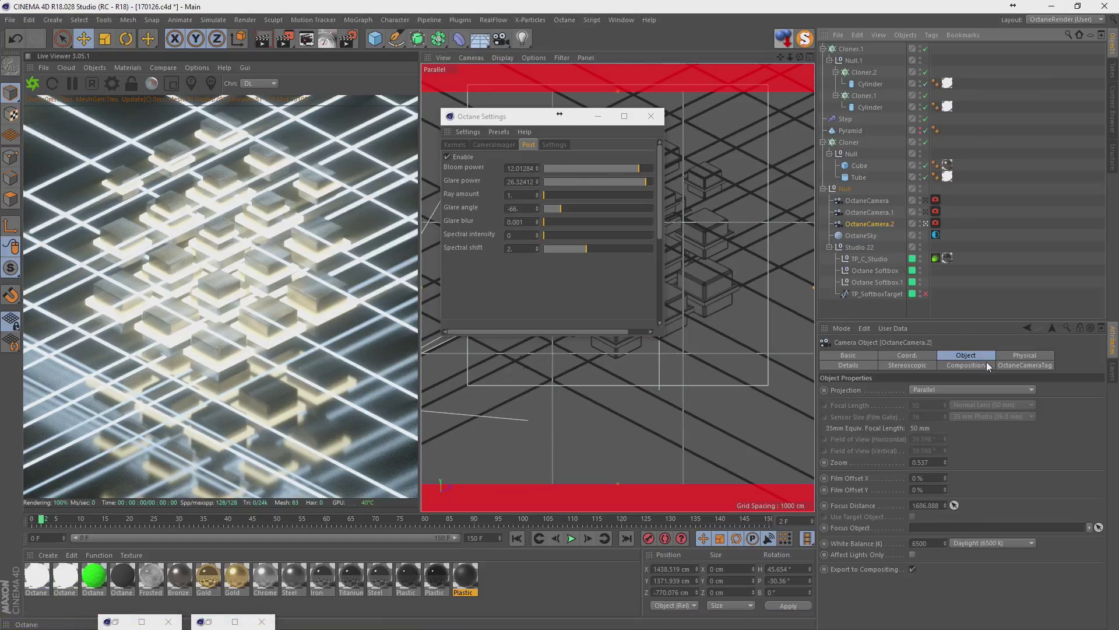
left_click(913, 354)
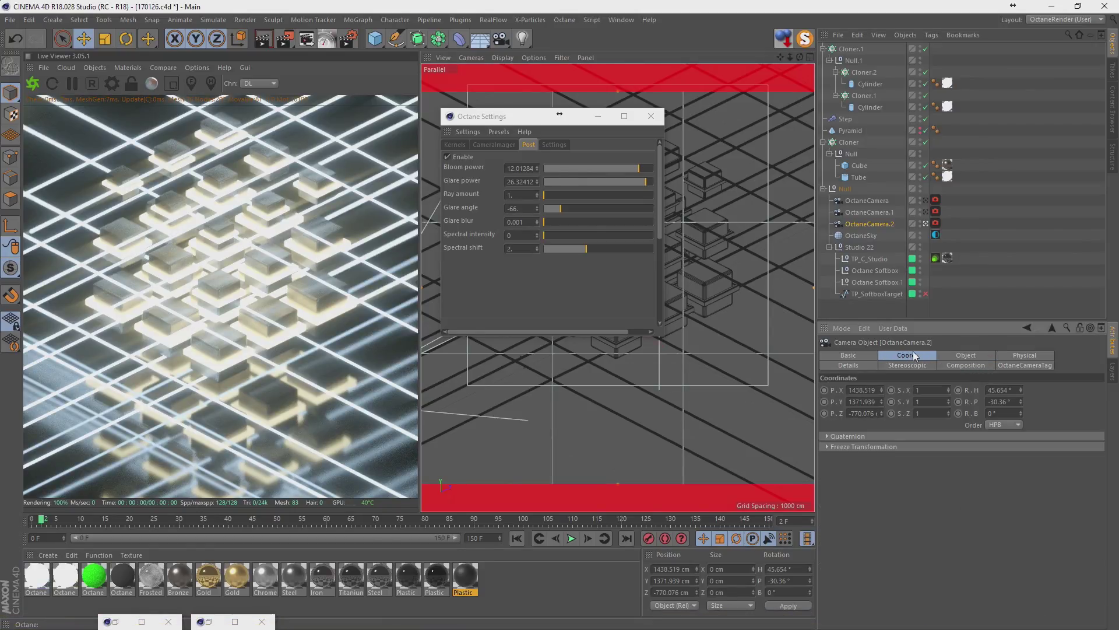
double_click(1010, 389)
type("45")
key("Return")
double_click(1008, 401)
type("-30")
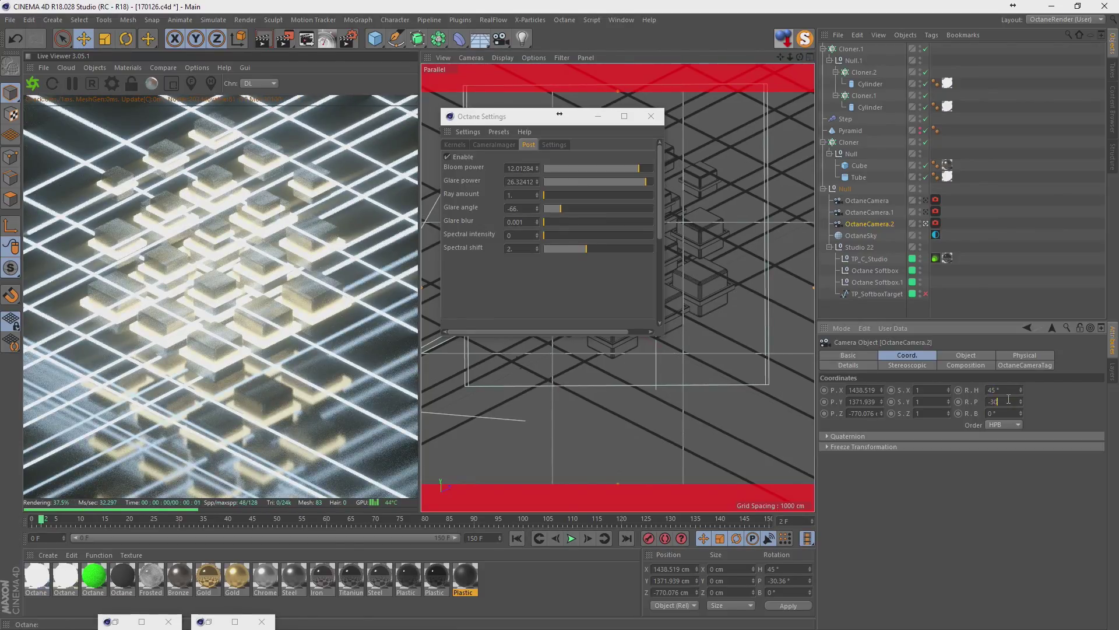
key("Return")
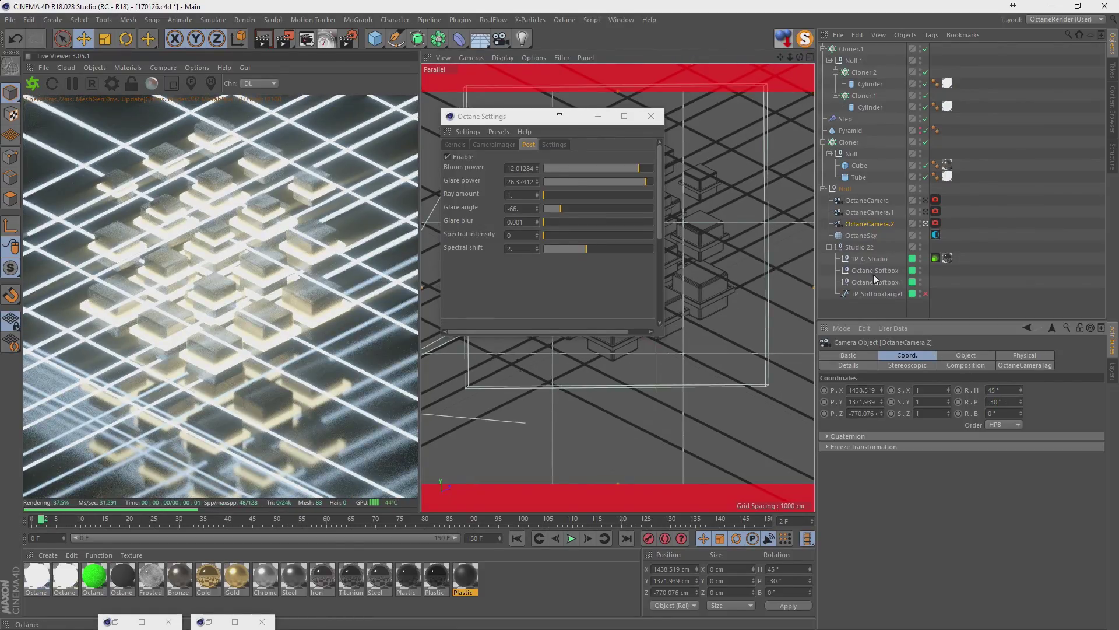
mouse_move(883, 390)
left_mouse_down()
mouse_move(869, 390)
mouse_move(880, 390)
left_mouse_up()
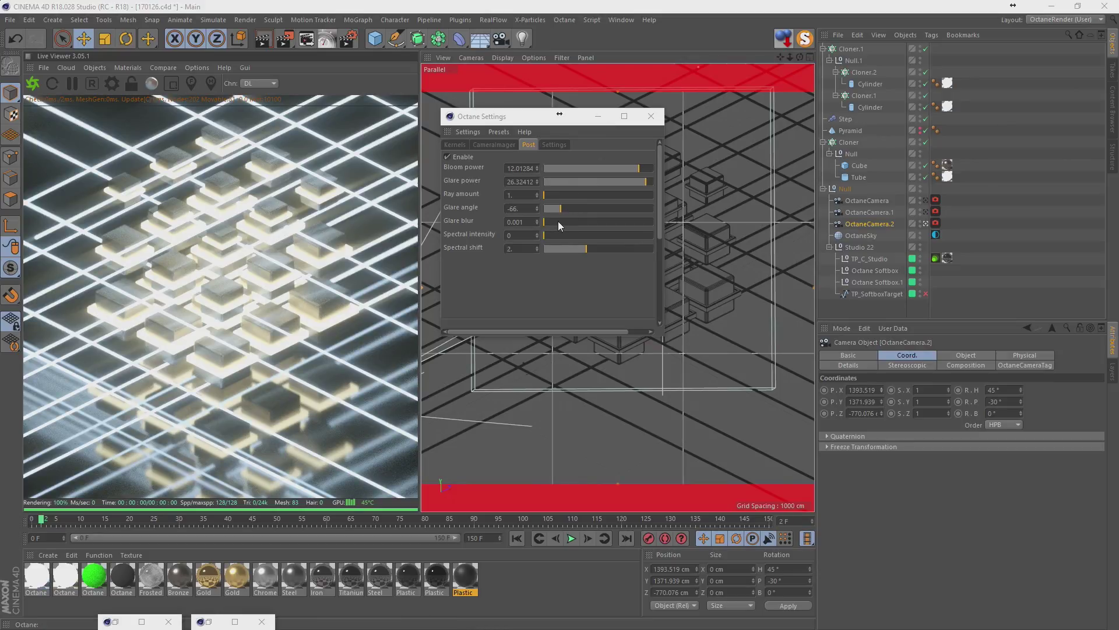
Set glare angle to about -62, raise glare blur, and lower glare power to 22.82 and bloom to 7.83.
double_click(516, 208)
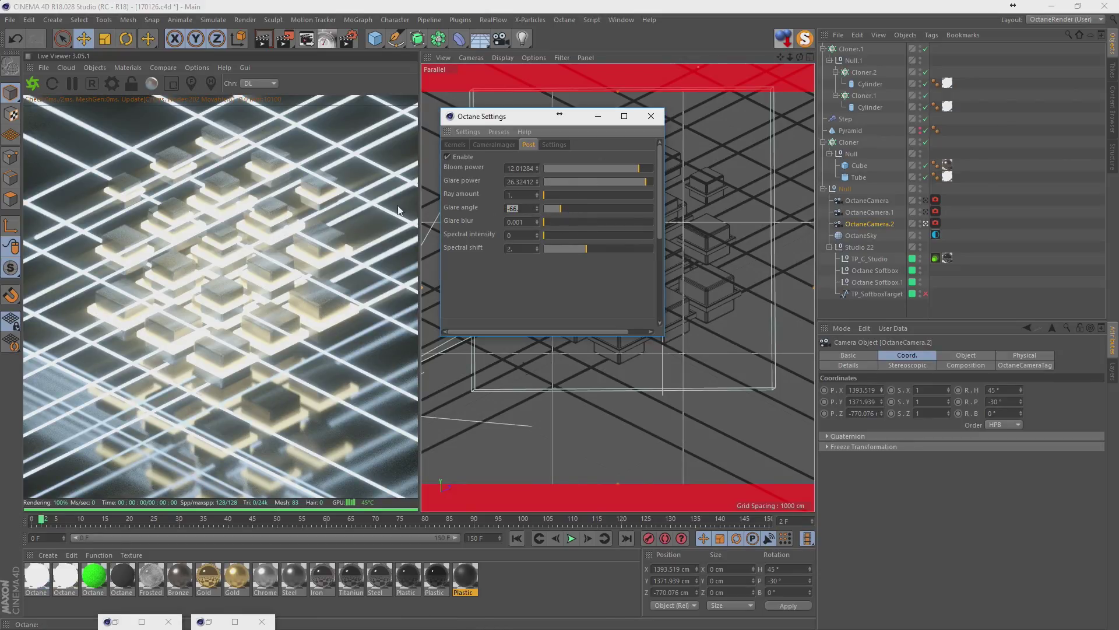
type("-45")
key("Return")
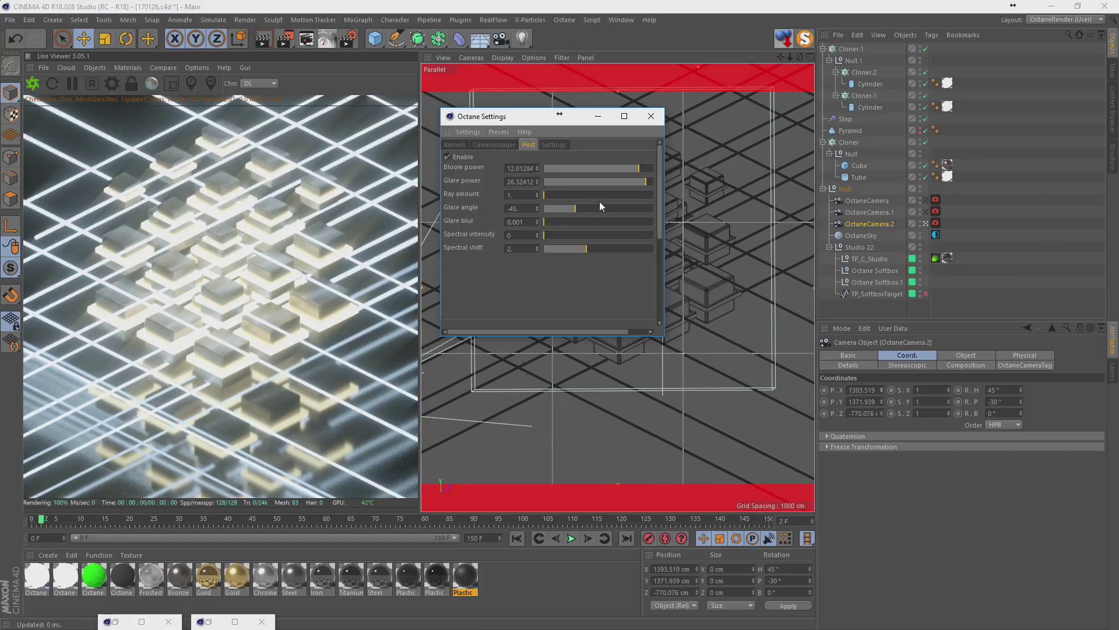
left_click_drag(572, 209, 565, 212)
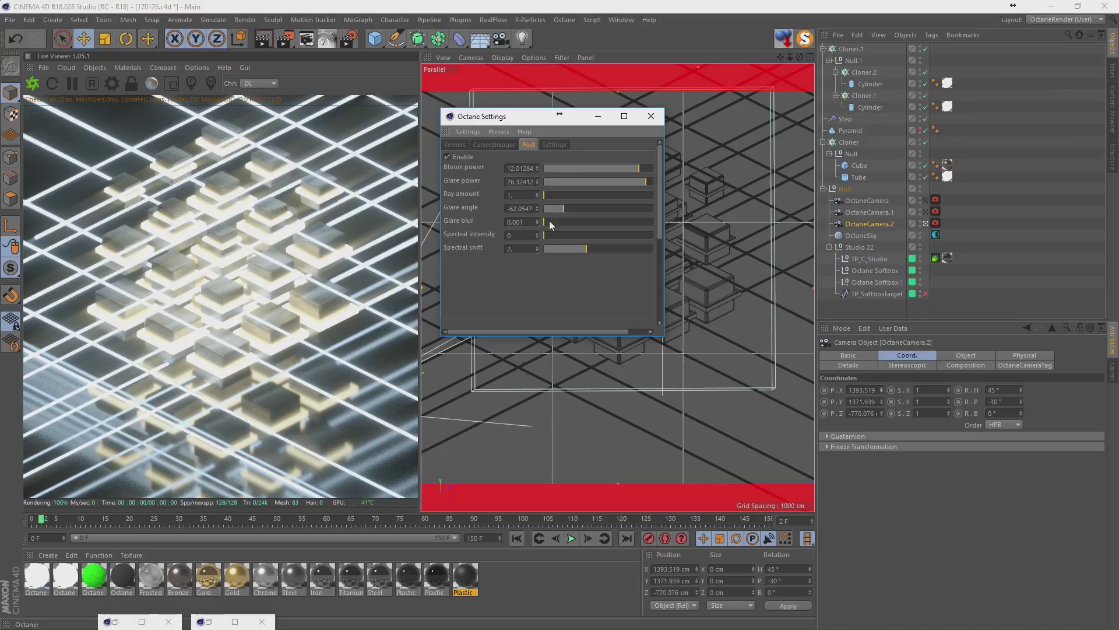
left_click_drag(550, 226, 603, 220)
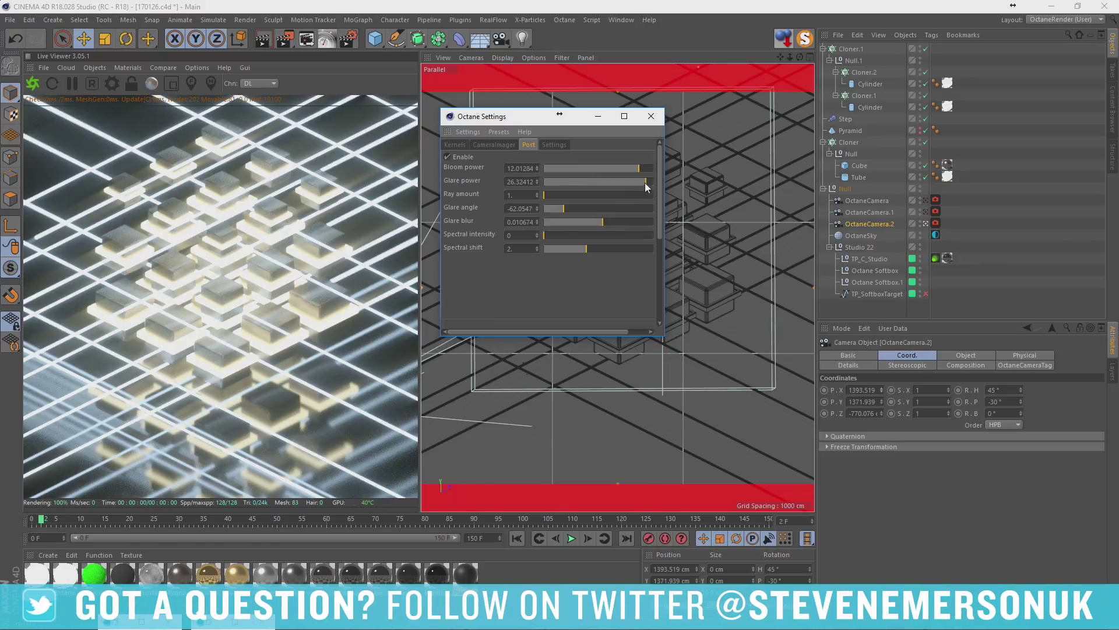
mouse_move(646, 182)
left_mouse_down()
mouse_move(618, 168)
mouse_move(637, 169)
left_mouse_up()
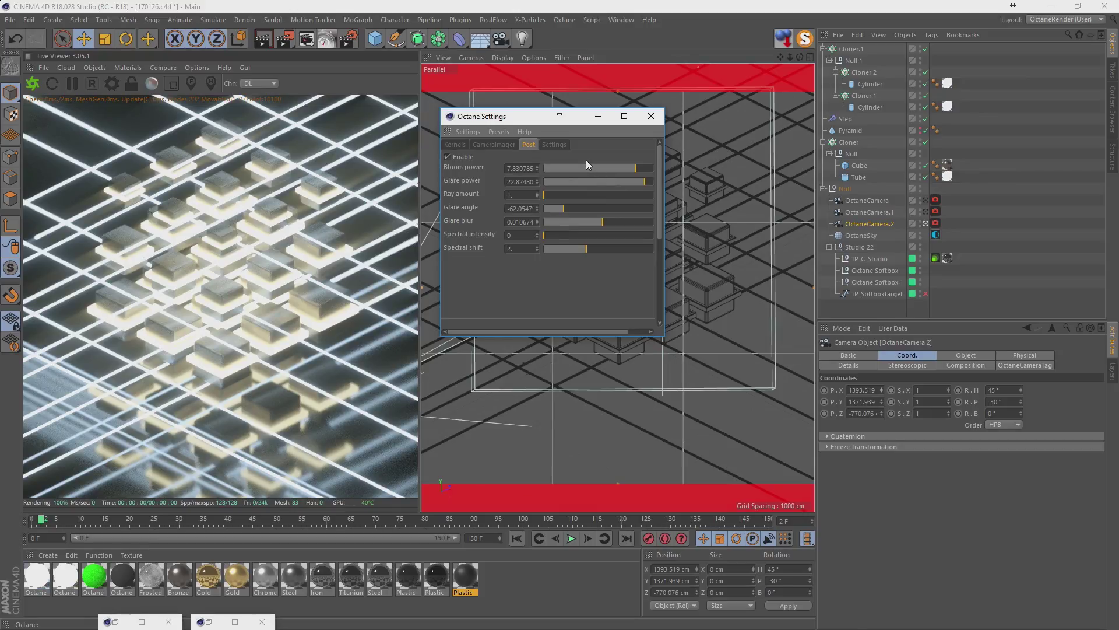
left_click(455, 145)
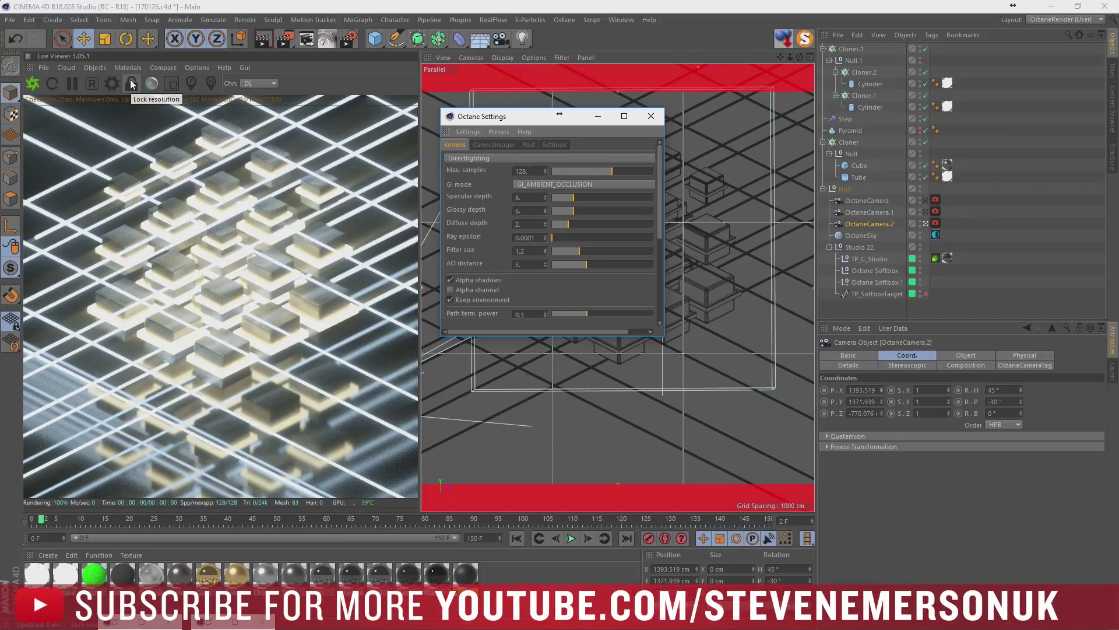
Lock the live resolution, set Octane max samples to 4096, close the settings and save the scene.
left_click(131, 84)
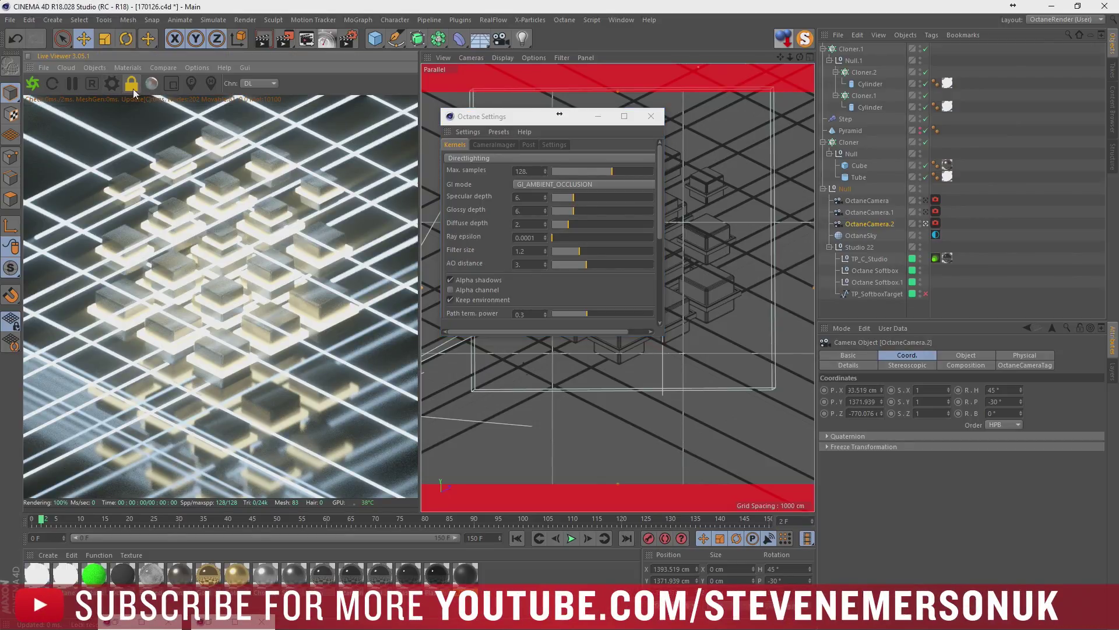
left_click(133, 85)
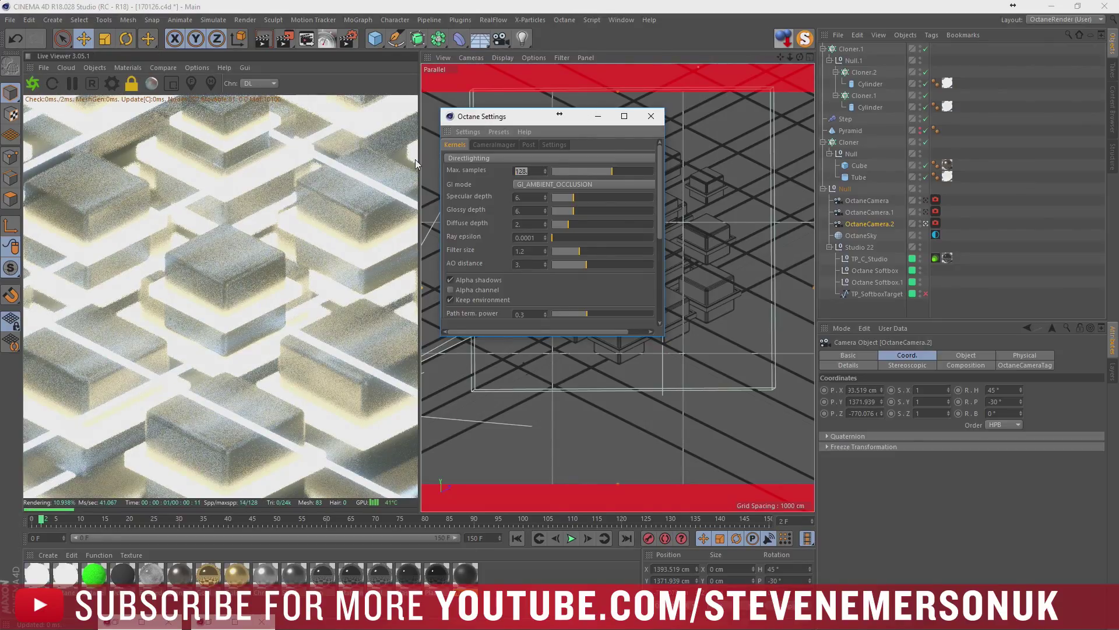
type("2048")
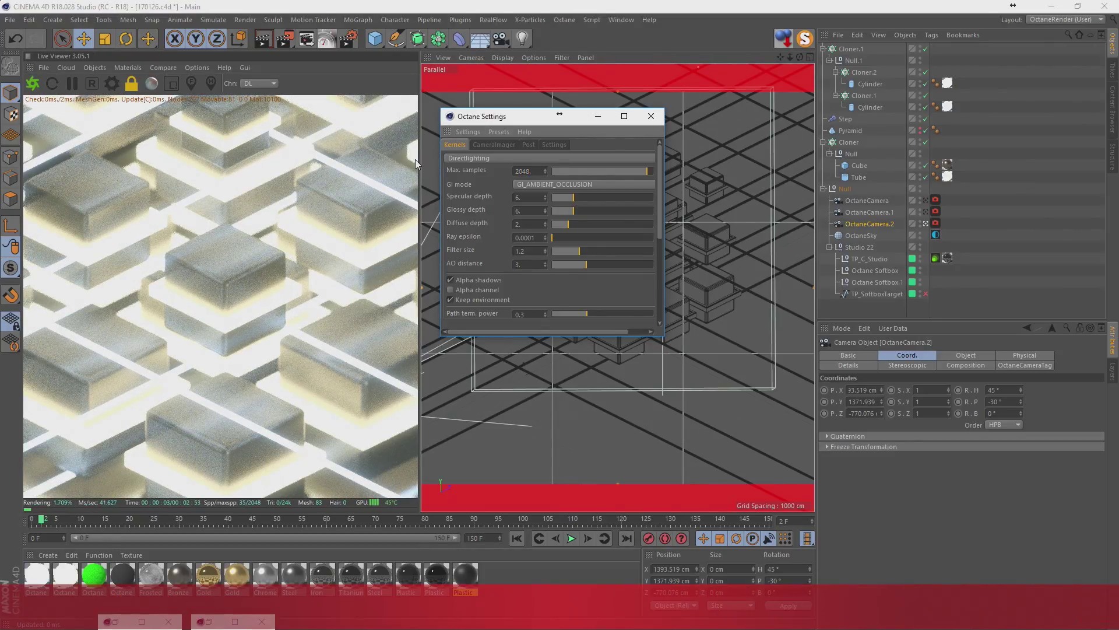
key("Return")
double_click(540, 172)
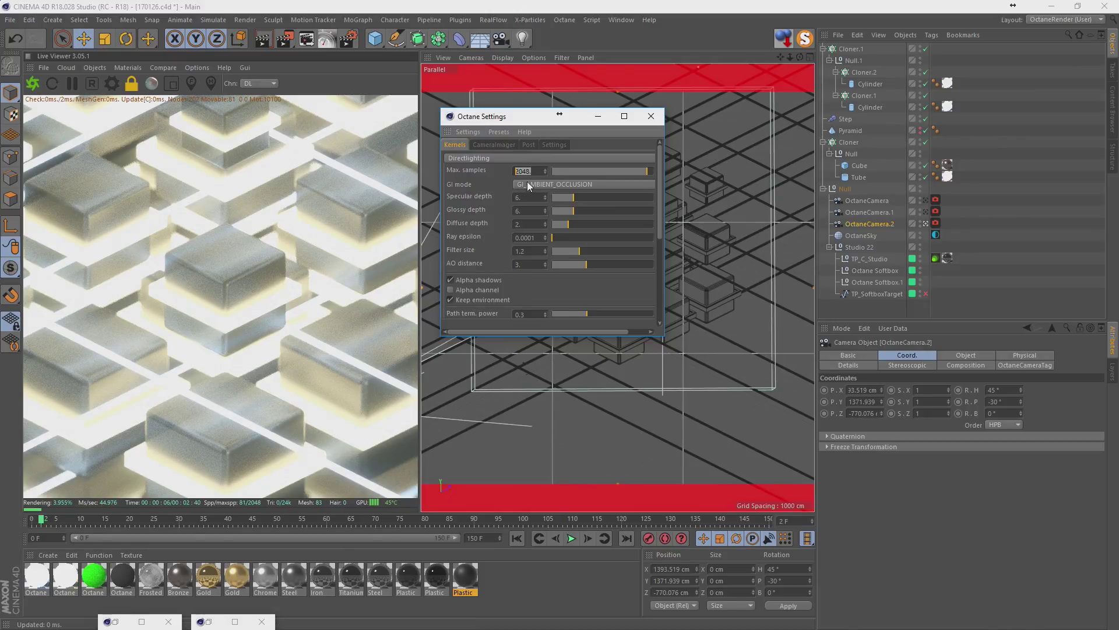
type("4096")
key("Return")
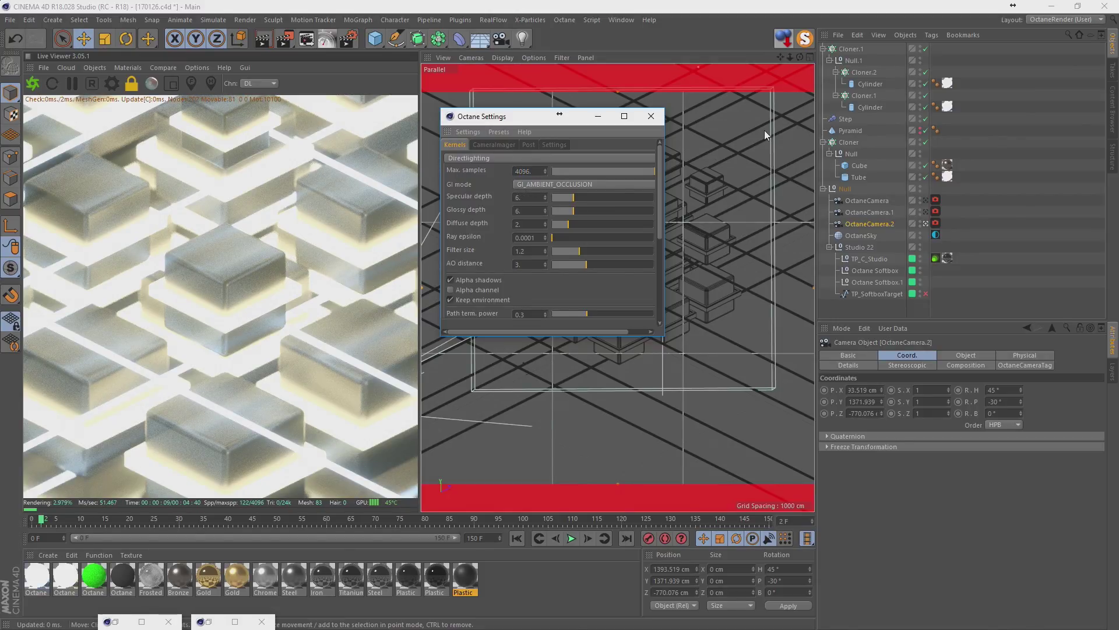
left_click(651, 116)
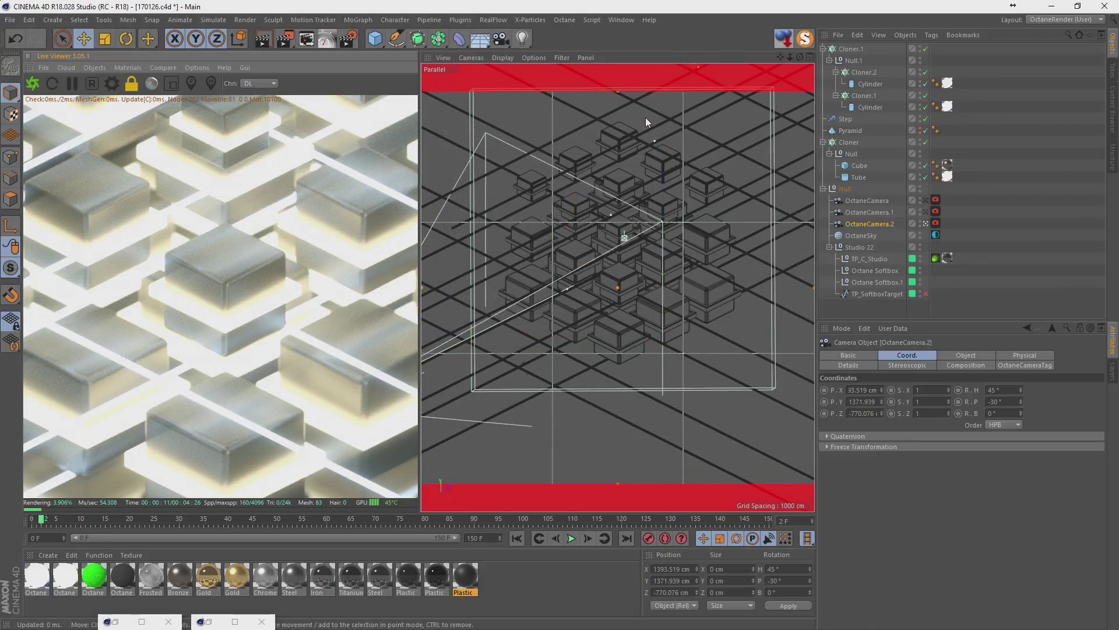
key("ctrl+s")
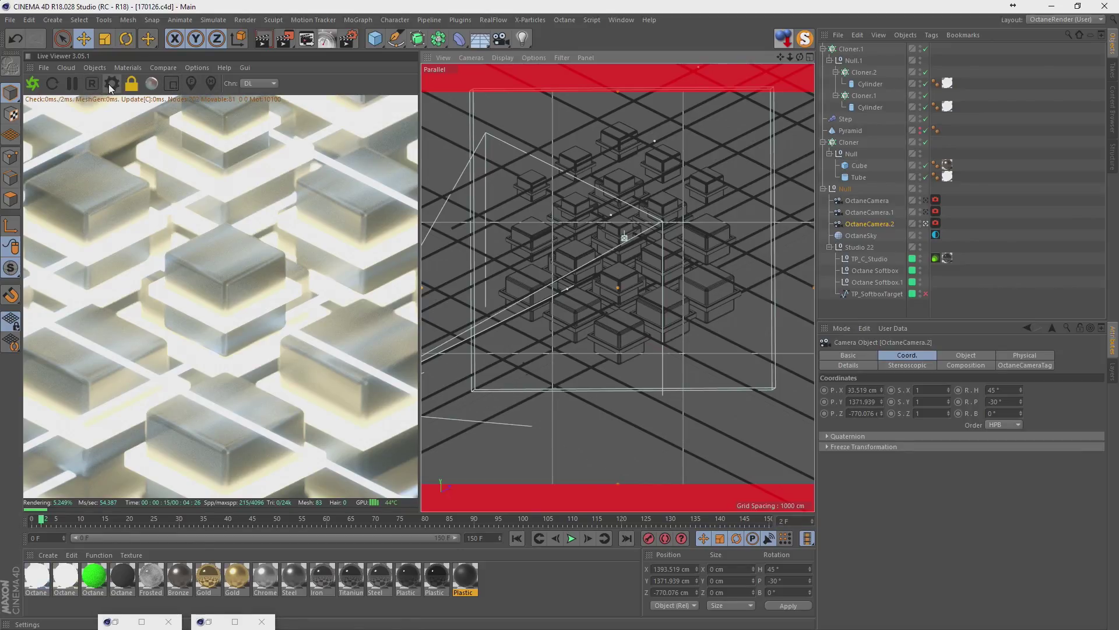
Turn on render image saving as Photoshop (PSD) at 16 Bit/Channel.
left_click(71, 83)
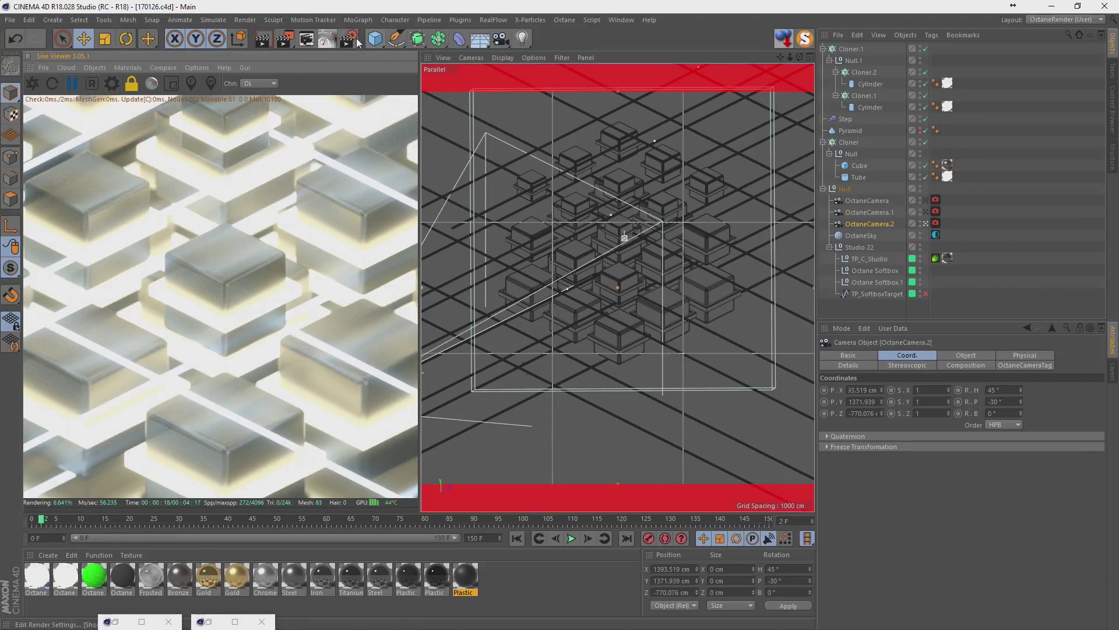
left_click(325, 44)
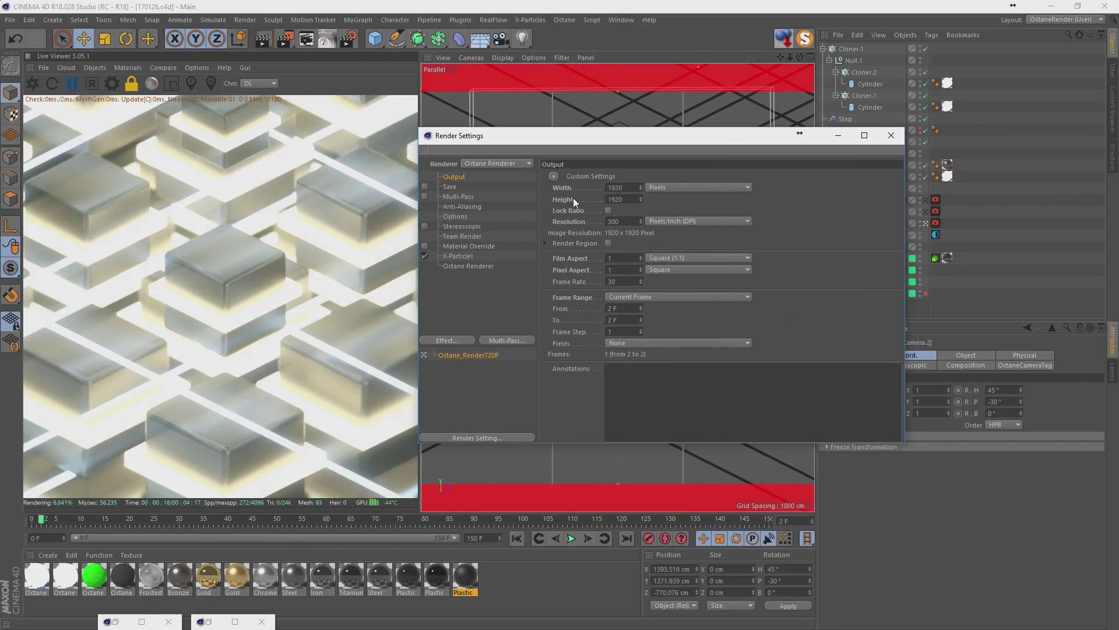
left_click(450, 187)
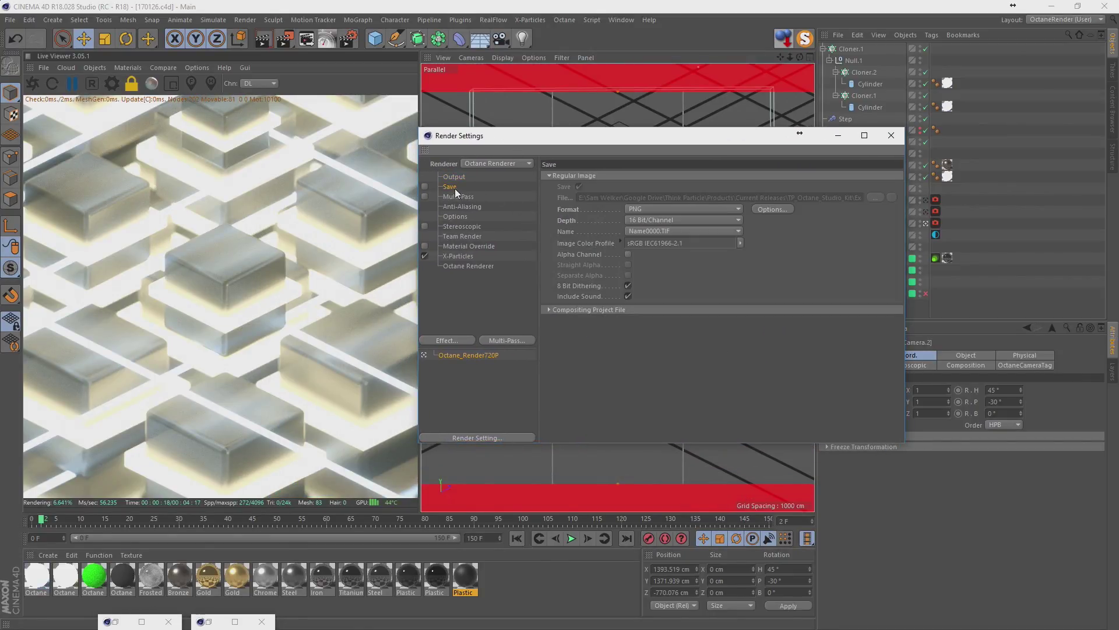
left_click(425, 186)
left_click(648, 208)
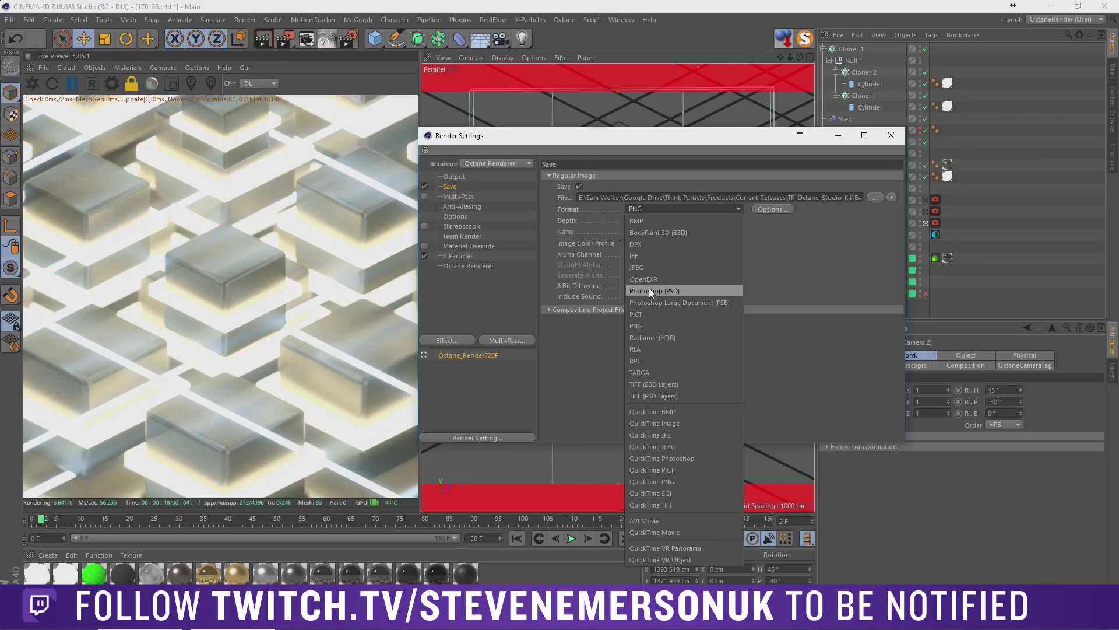
left_click(649, 288)
left_click(646, 220)
left_click(653, 243)
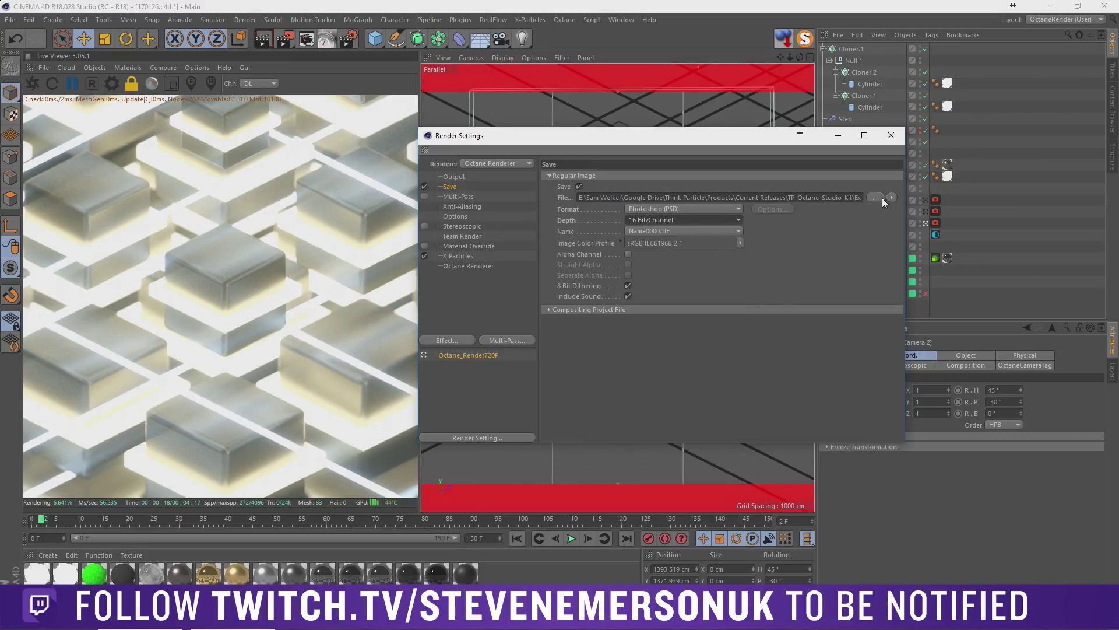
Set the save path to a new 'export' folder with the file name 170126.
left_click(877, 198)
left_click(698, 172)
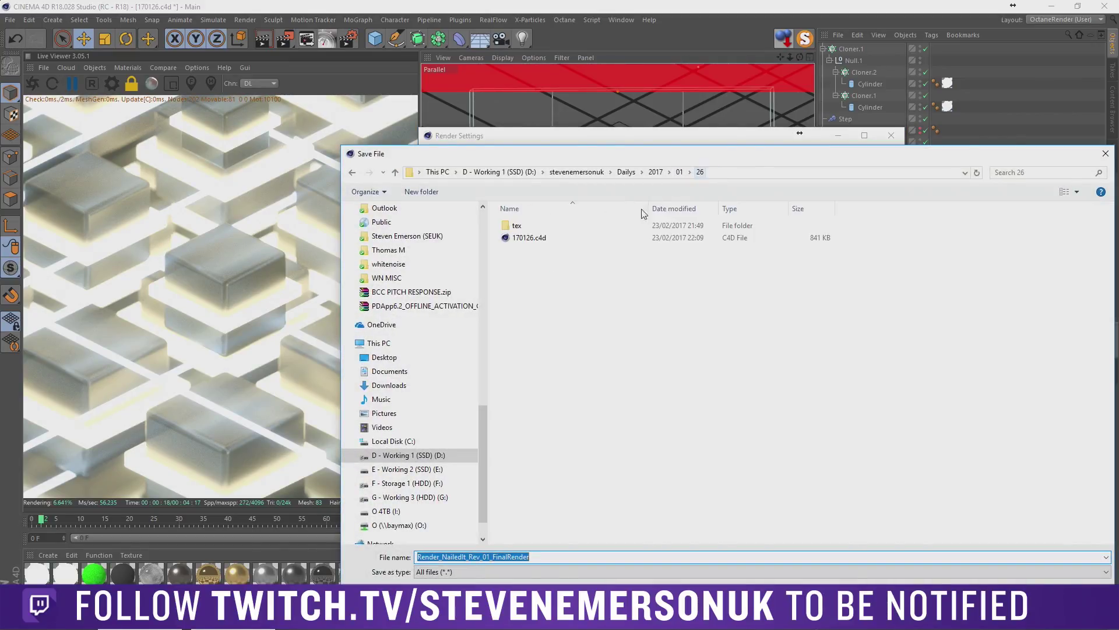
left_click(421, 191)
type("ex")
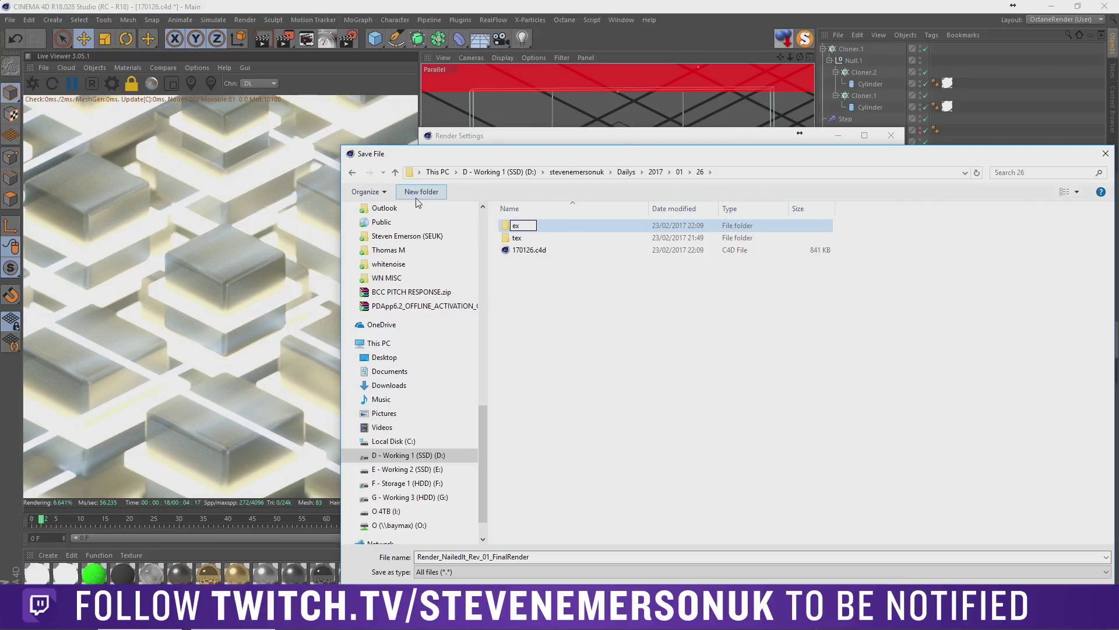
type("port")
key("Return")
key("Return")
type("1")
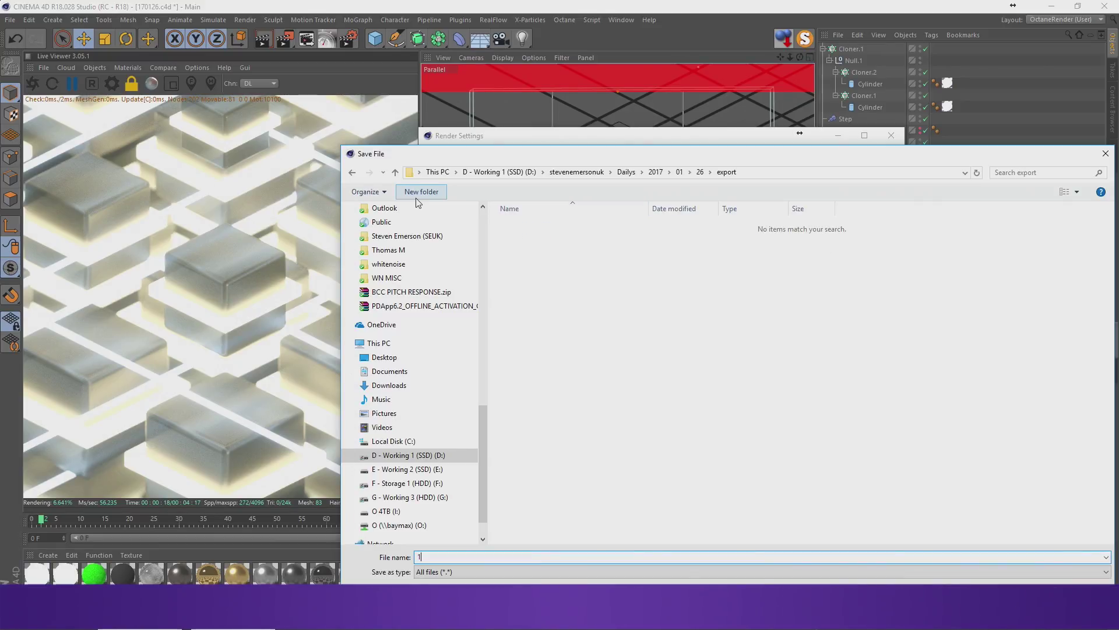
type("70126")
key("Return")
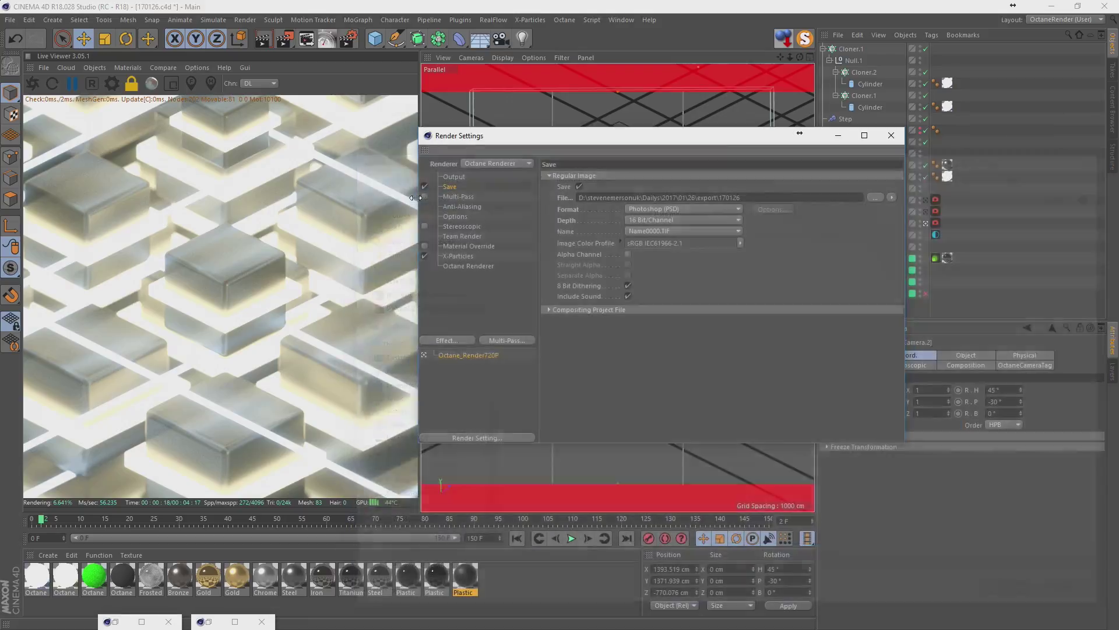
Render to the Picture Viewer, dock it into a widened left panel, and fit the image to screen.
left_click(285, 38)
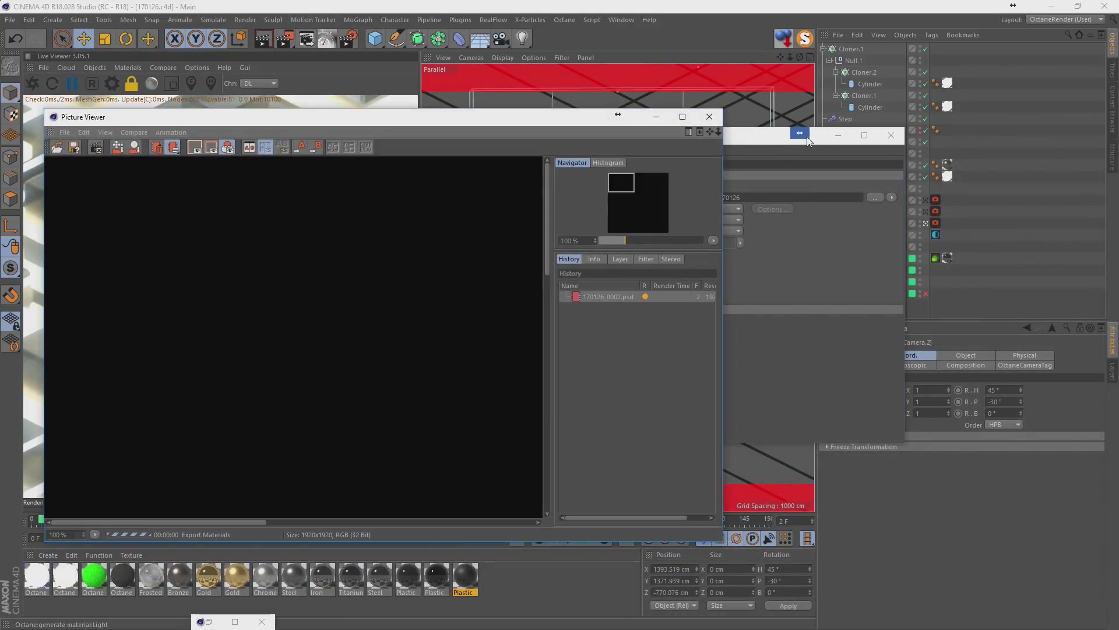
left_click_drag(50, 132, 34, 74)
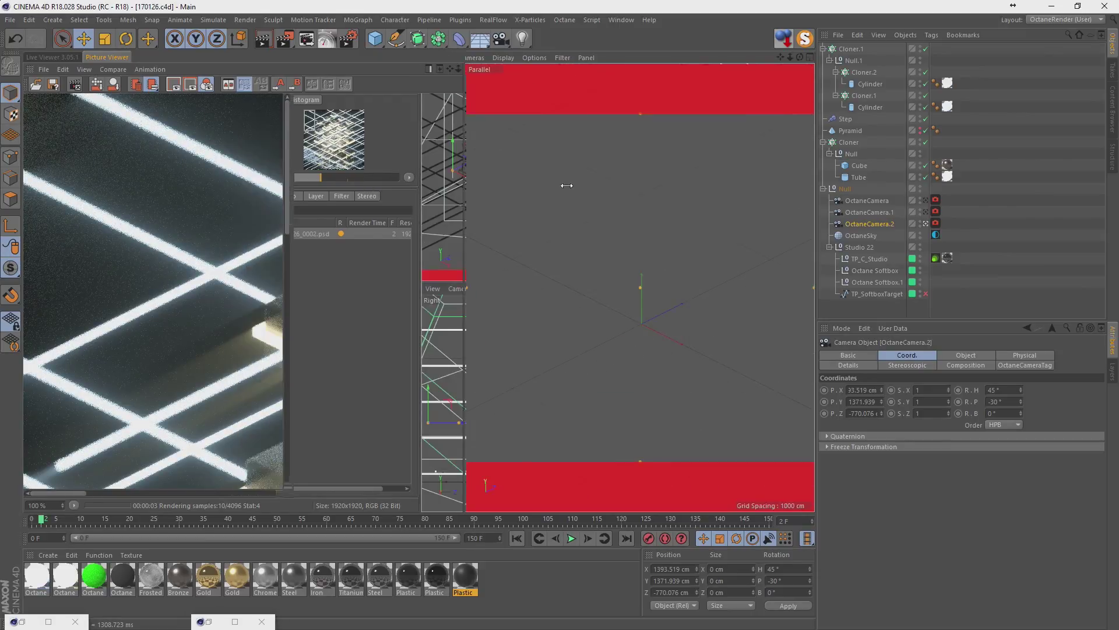
left_click_drag(419, 233, 606, 233)
left_click(61, 505)
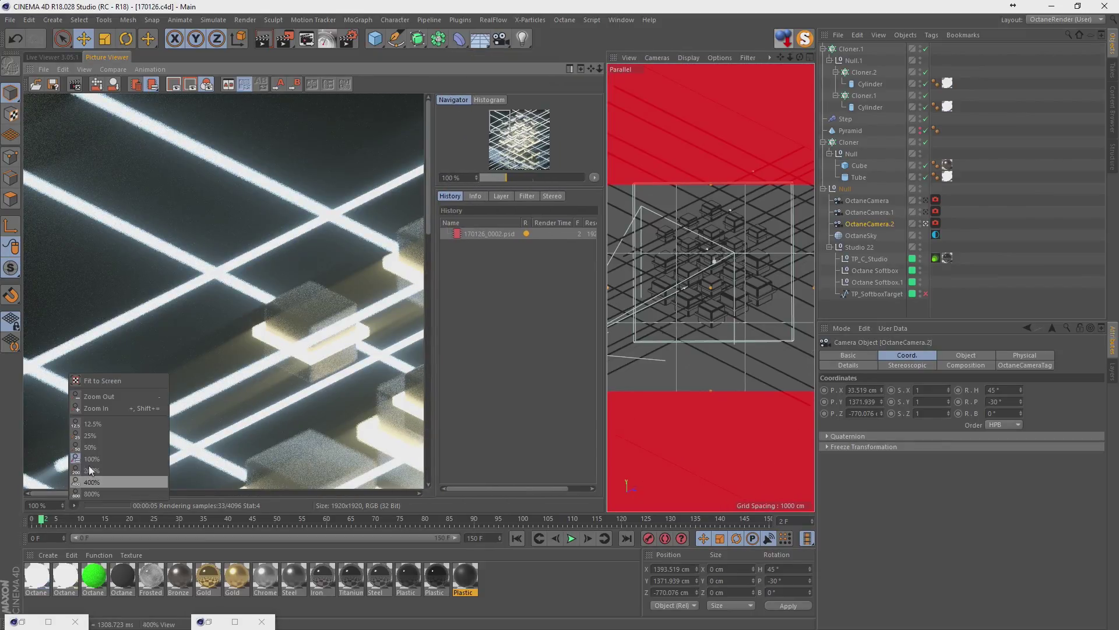
left_click(110, 379)
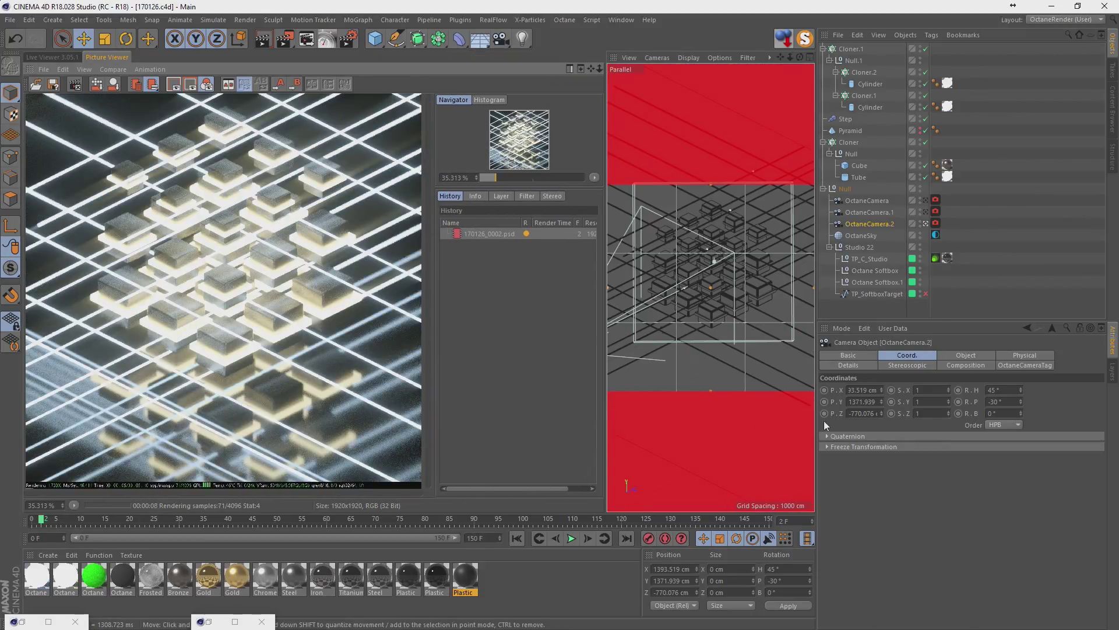
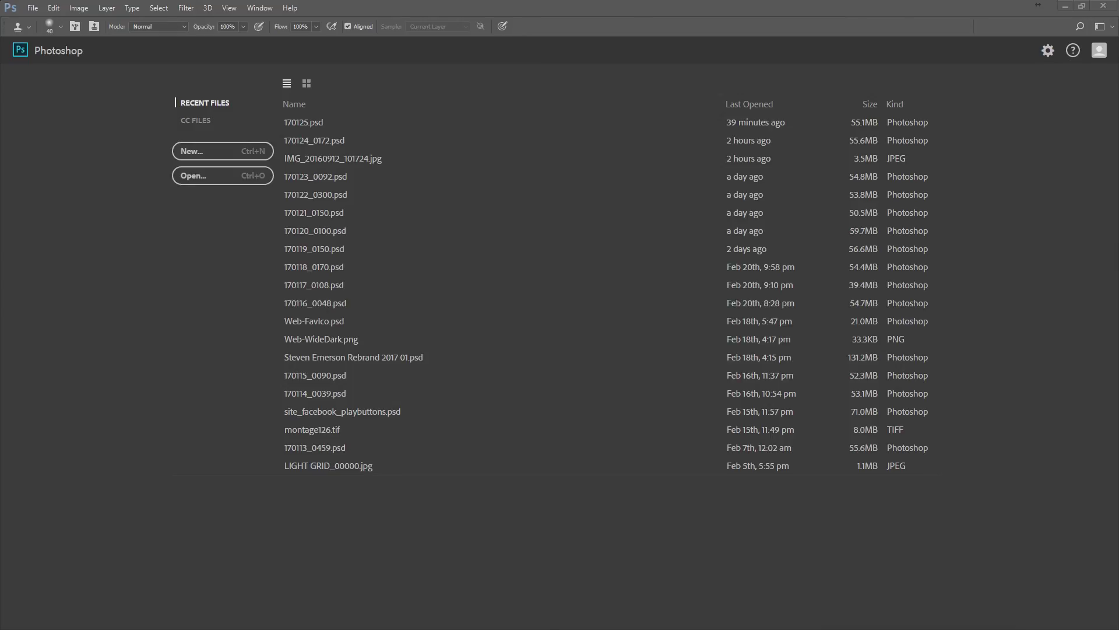
In File Explorer, browse to D:\stevenemersonuk\Dailys\2017.
key("super+e")
double_click(669, 248)
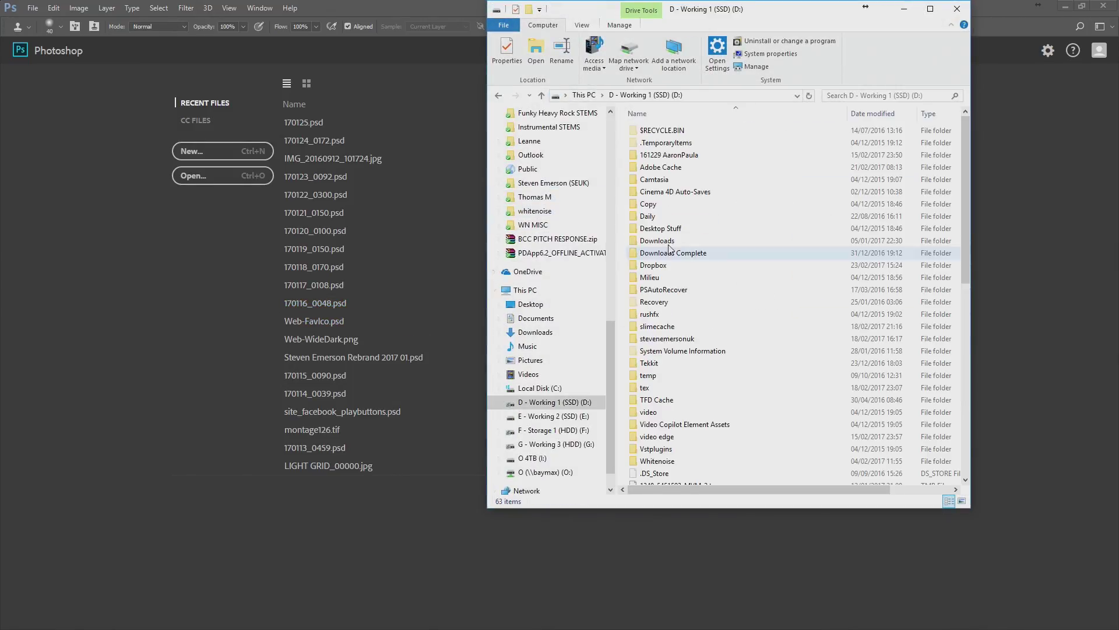
double_click(667, 338)
double_click(664, 168)
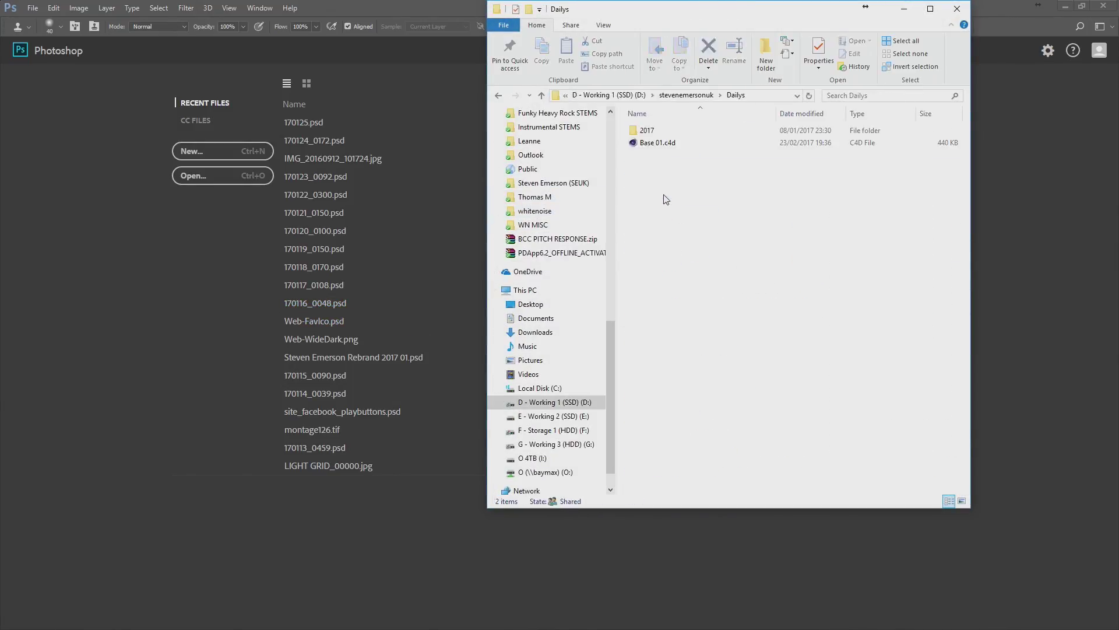
key("Down")
key("Up")
Open 01\26\export and drag 170126_0002.psd into Photoshop.
key("Return")
key("Down")
key("Return")
key("End")
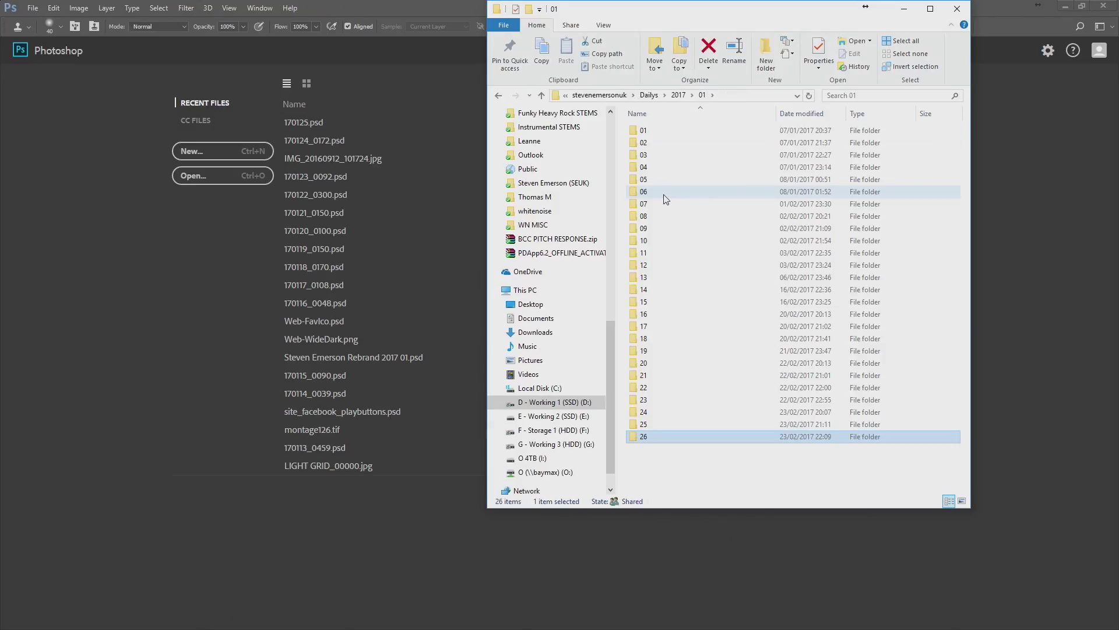
key("Return")
double_click(661, 131)
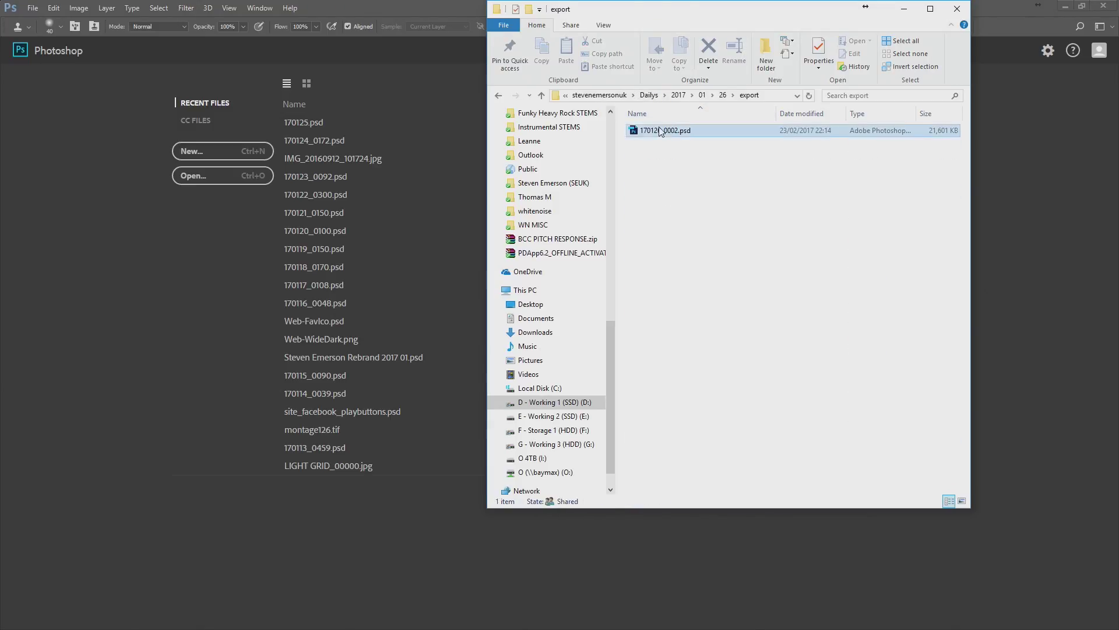
left_click_drag(660, 131, 120, 55)
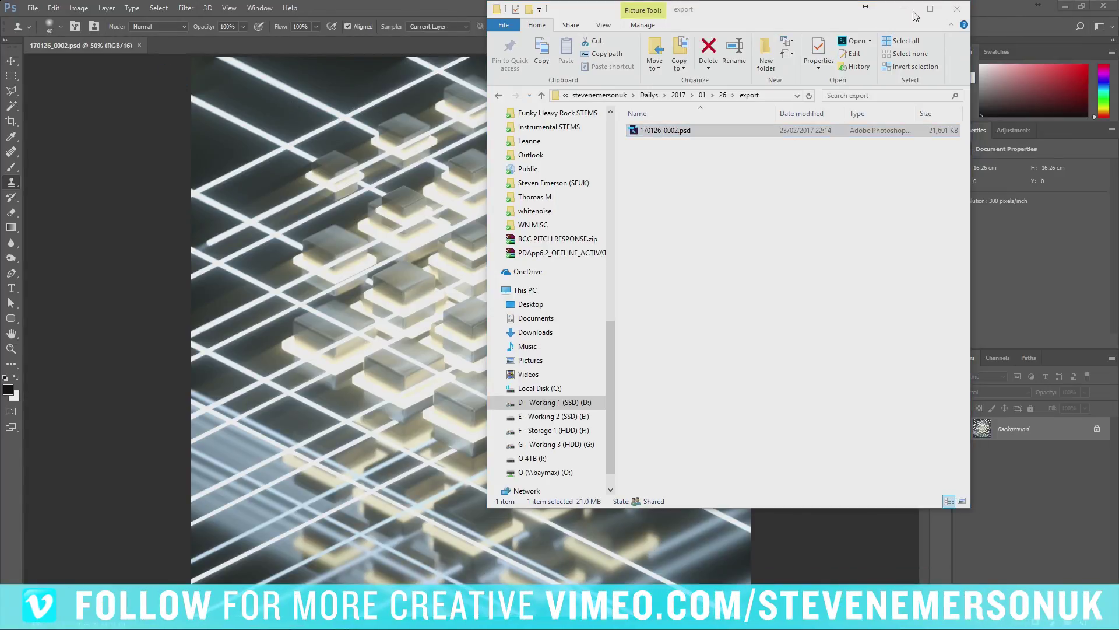
Launch Nik Collection's Analog Efex Pro 2 filter on the glass tile render.
left_click(913, 12)
left_click(190, 8)
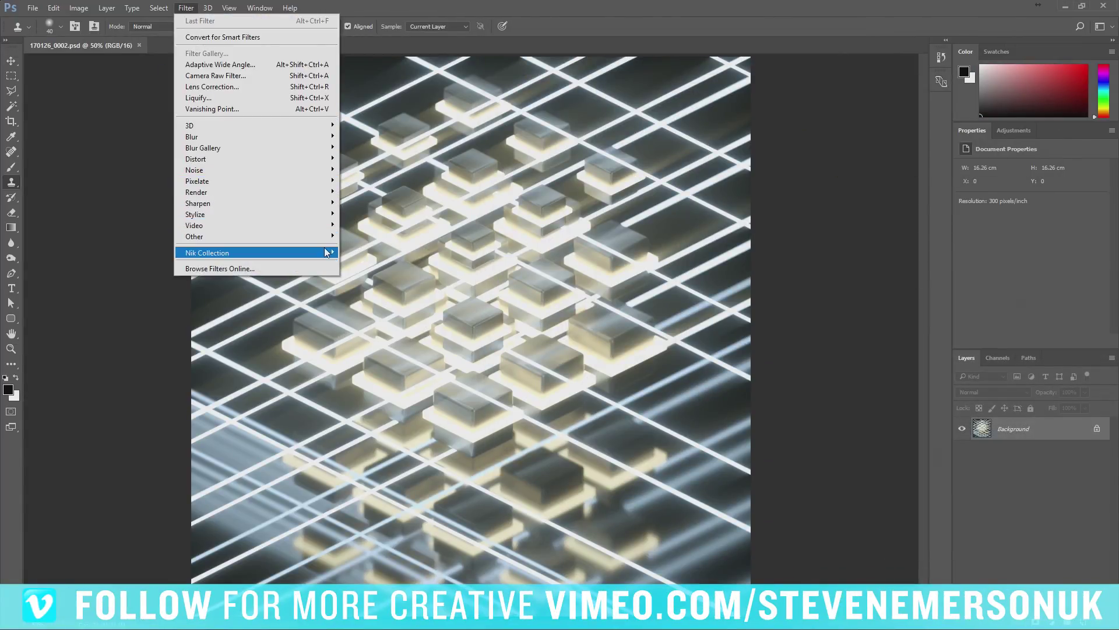
mouse_move(253, 252)
left_click(357, 251)
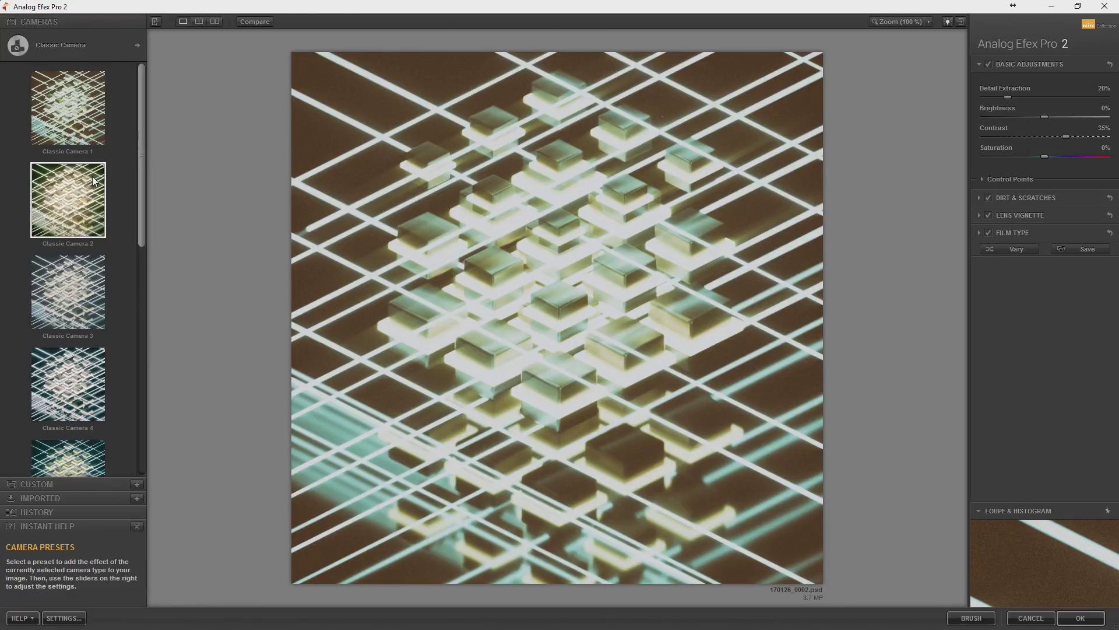
Compare Classic Camera presets 2 through 7, trying Classic Camera 3.
left_click(92, 176)
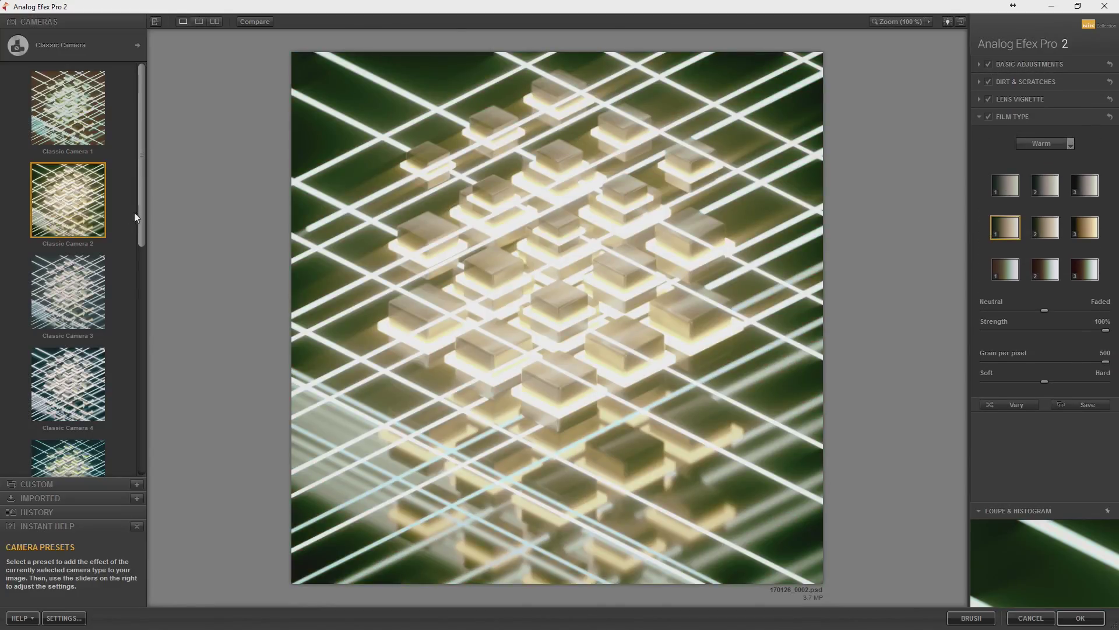
key("Down")
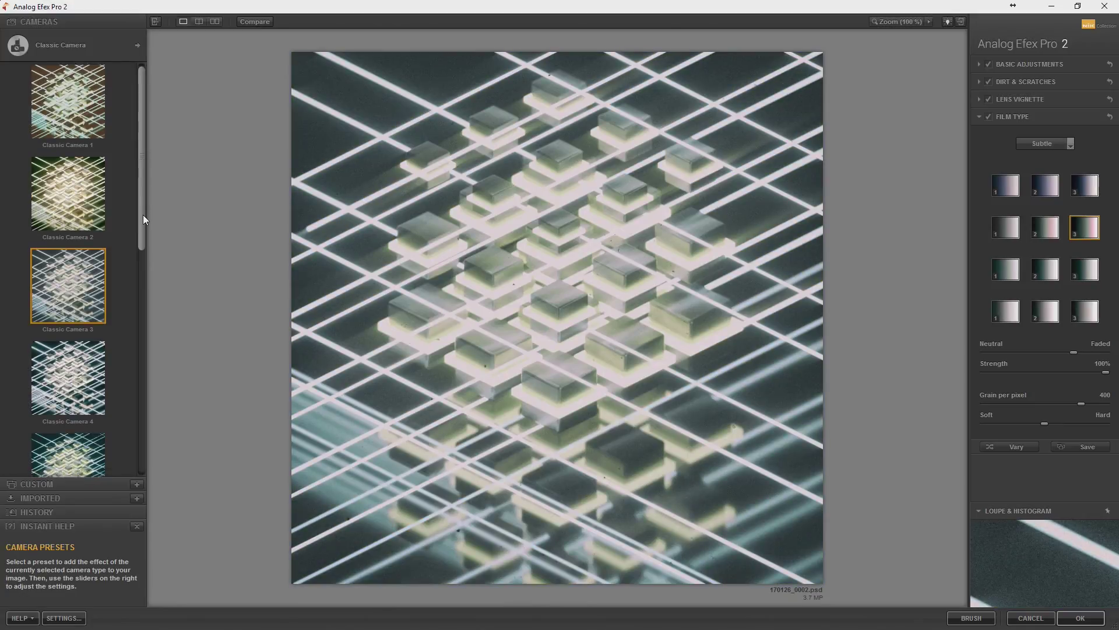
key("Down")
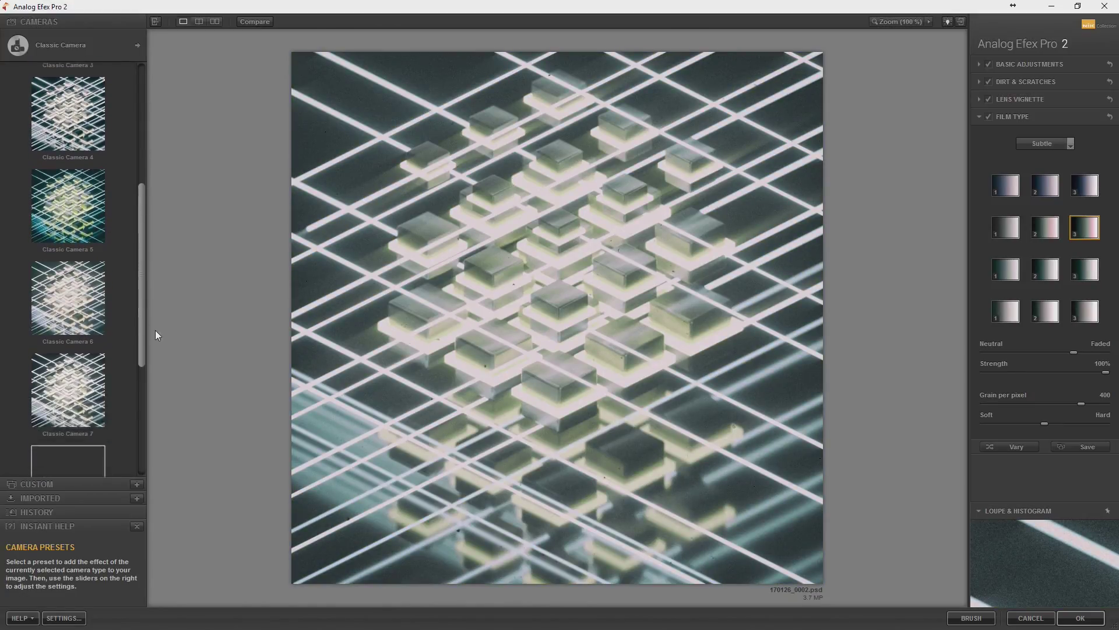
key("Down")
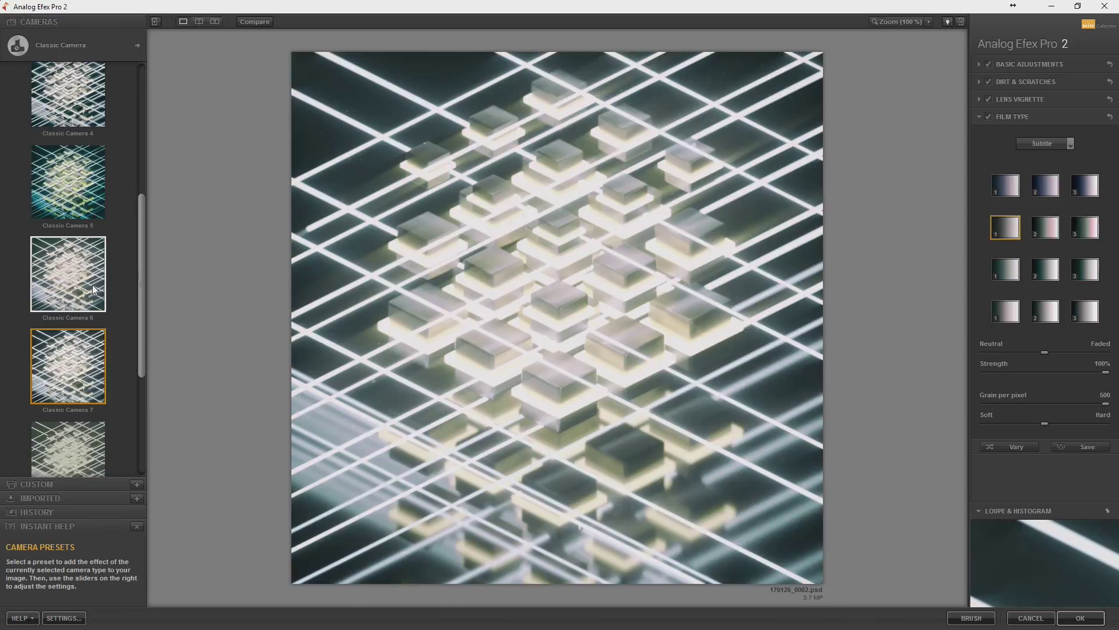
key("Up")
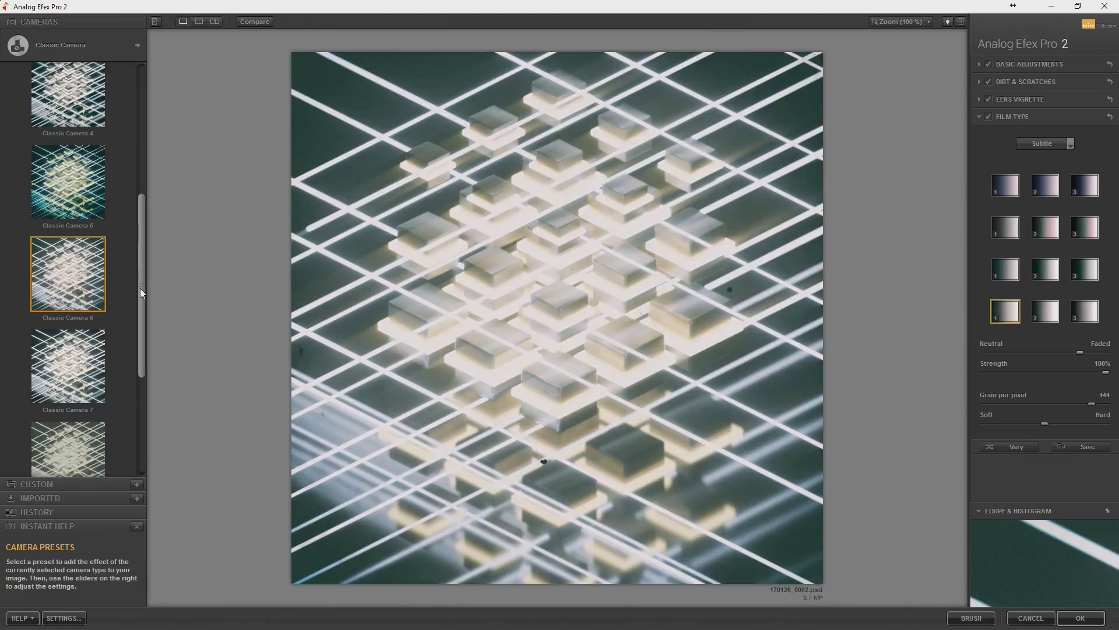
mouse_move(140, 288)
left_mouse_down()
mouse_move(147, 355)
mouse_move(135, 157)
mouse_move(139, 182)
left_mouse_up()
left_click(91, 223)
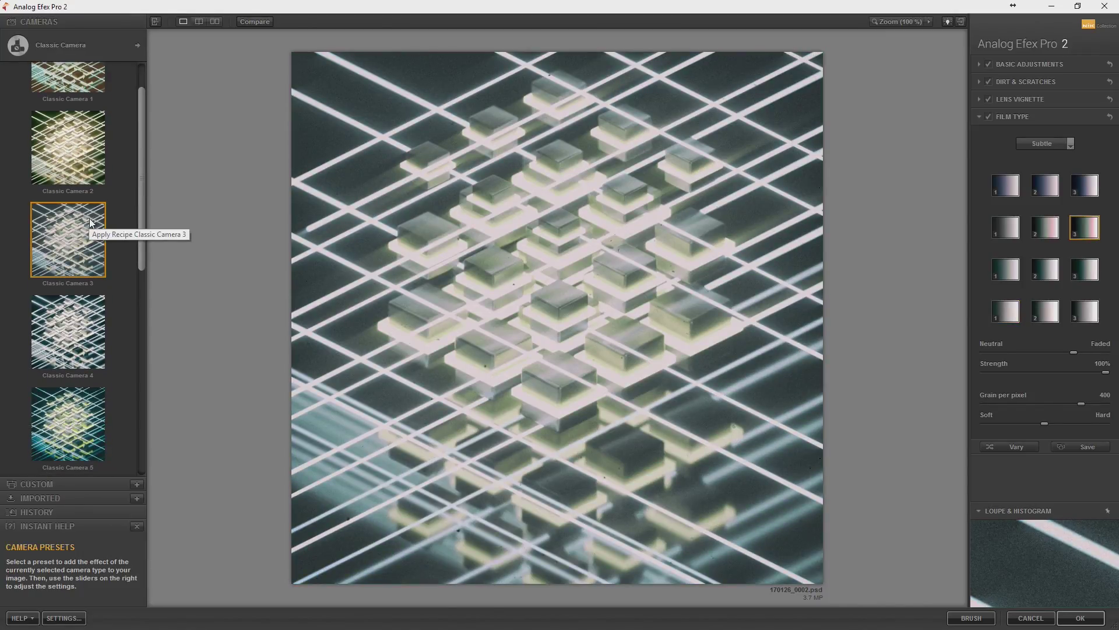
Turn off dirt and scratches and raise grain per pixel to 500.
left_click(988, 82)
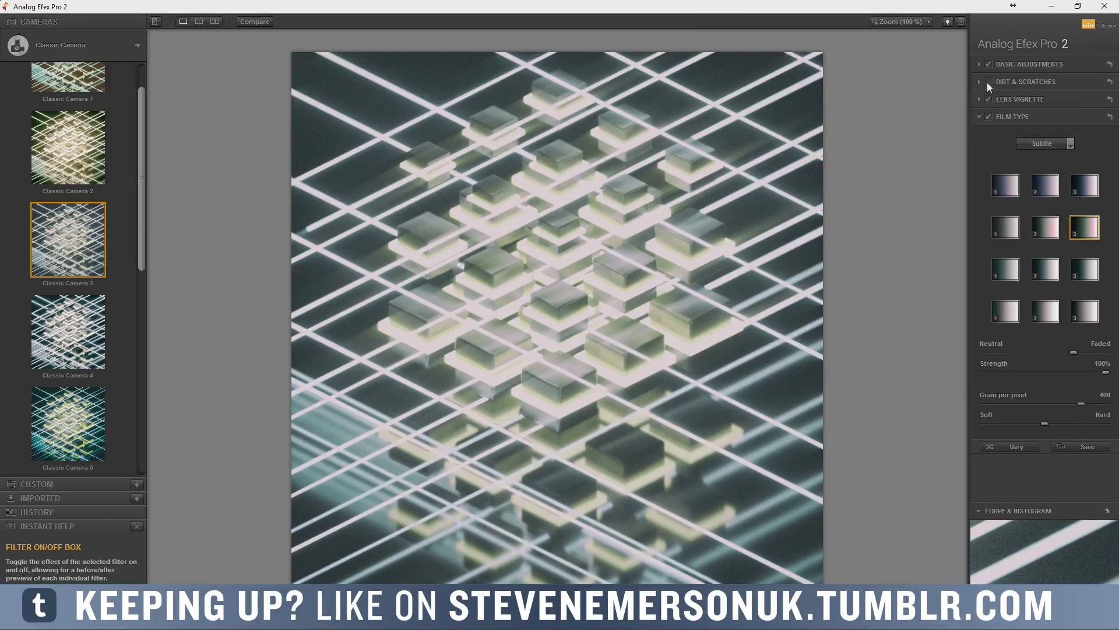
left_click(1018, 115)
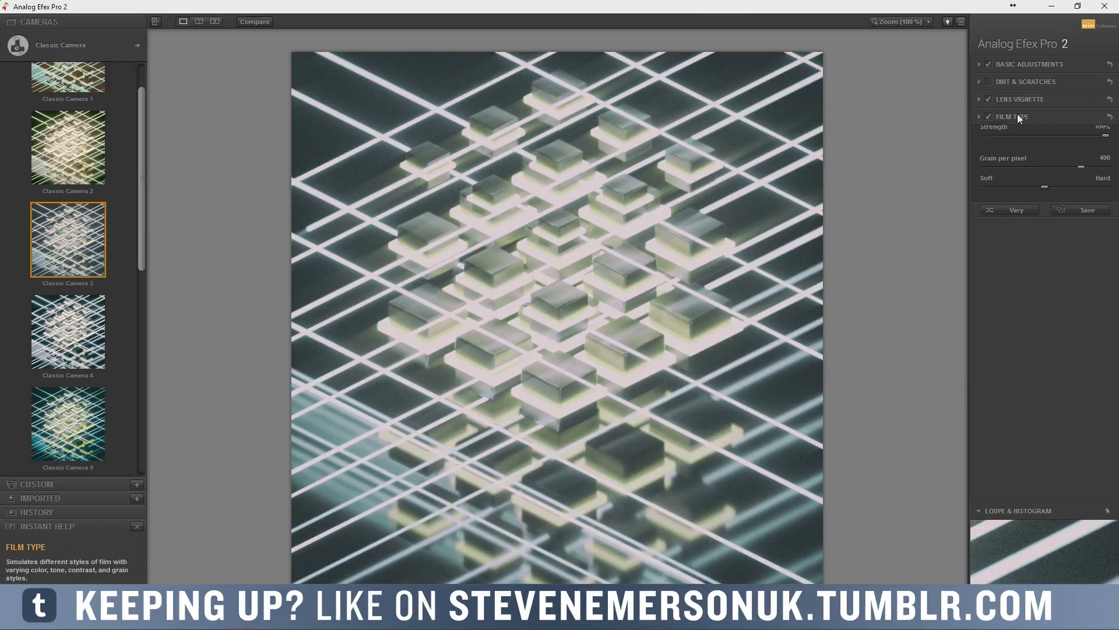
left_click(1017, 113)
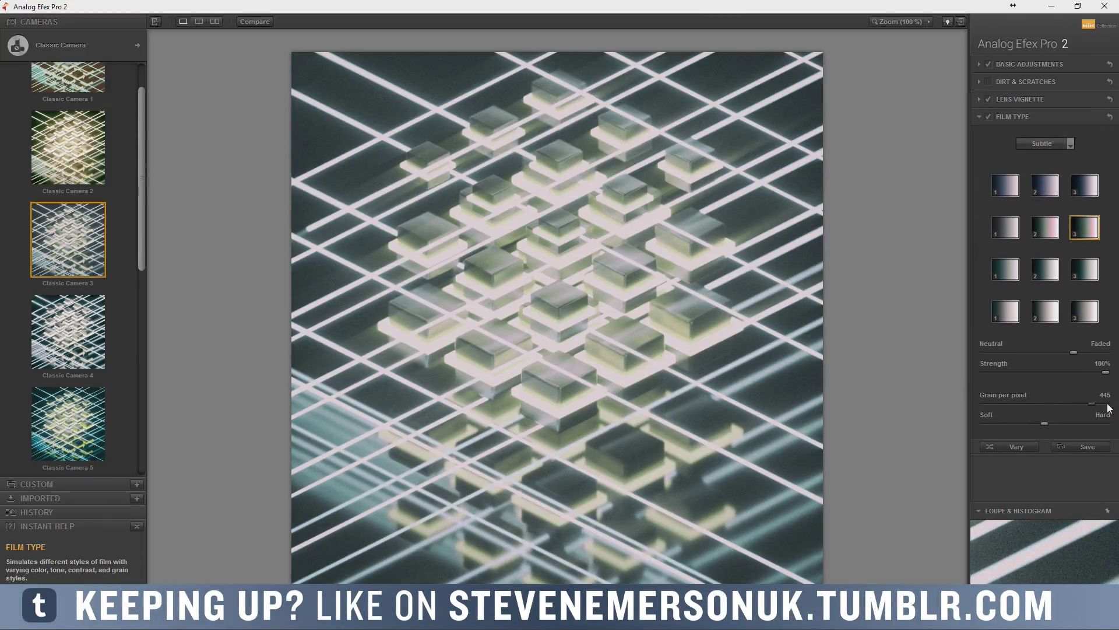
left_click(1108, 404)
scroll(83, 313, "down", 5)
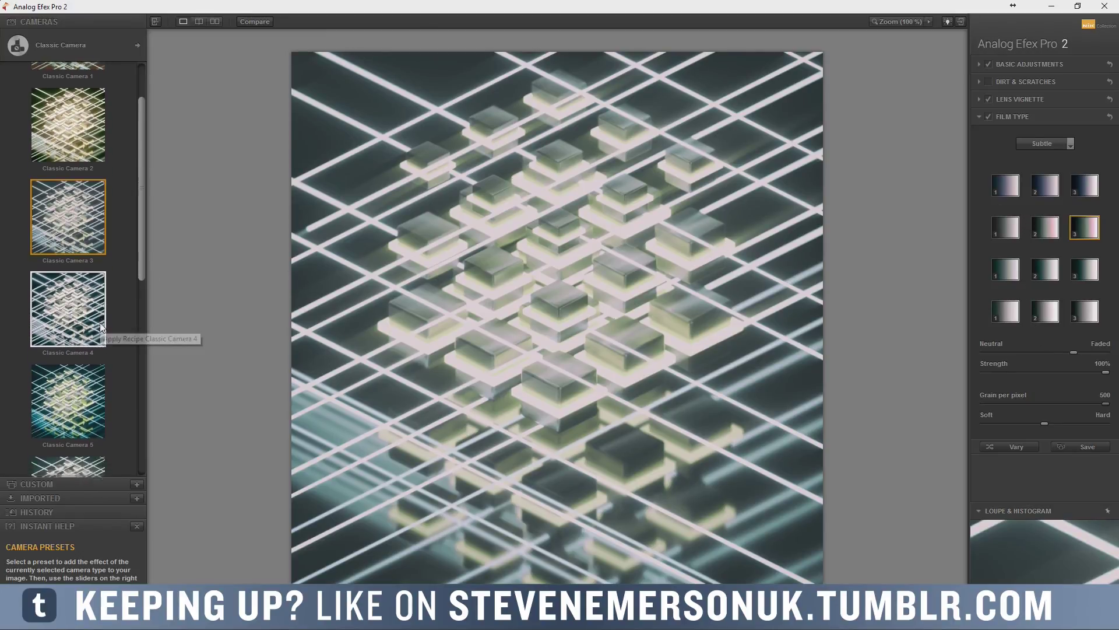
Apply the Classic Camera 6 look and switch the tool set to Camera Kit.
left_click(94, 318)
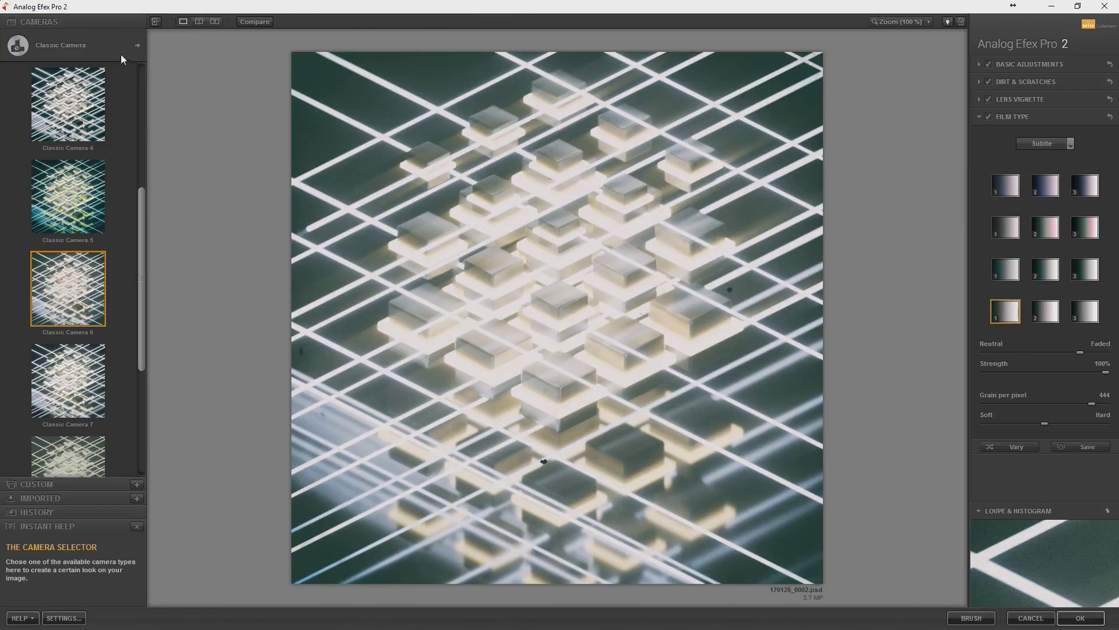
left_click(139, 45)
left_click(367, 334)
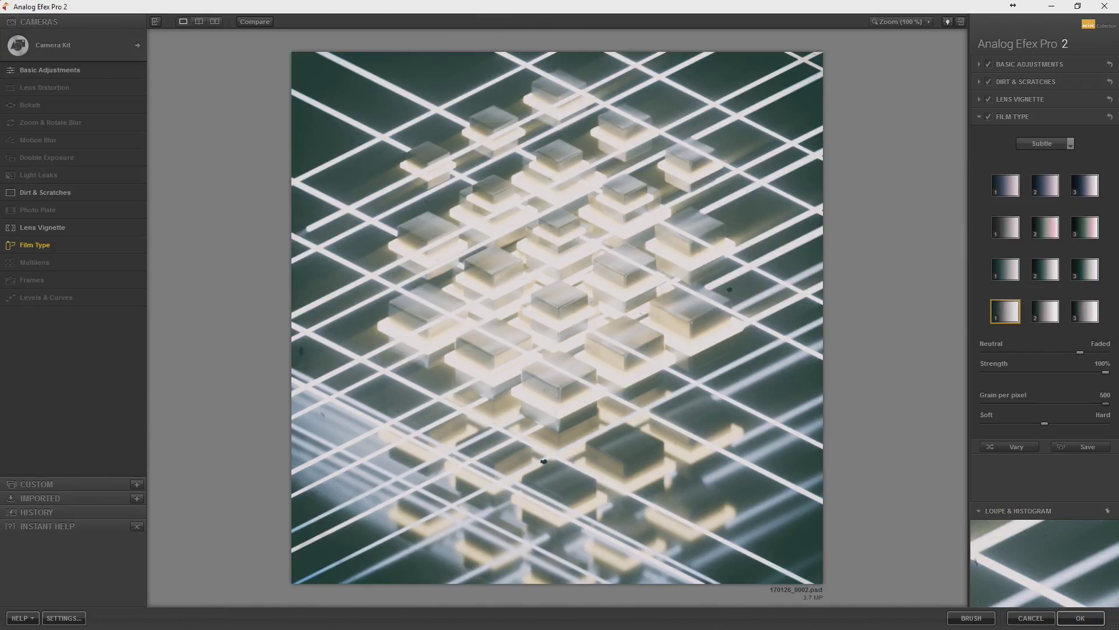
Disable dirt and scratches, pick the warmer Subtle film type, and set grain to 500.
left_click(985, 82)
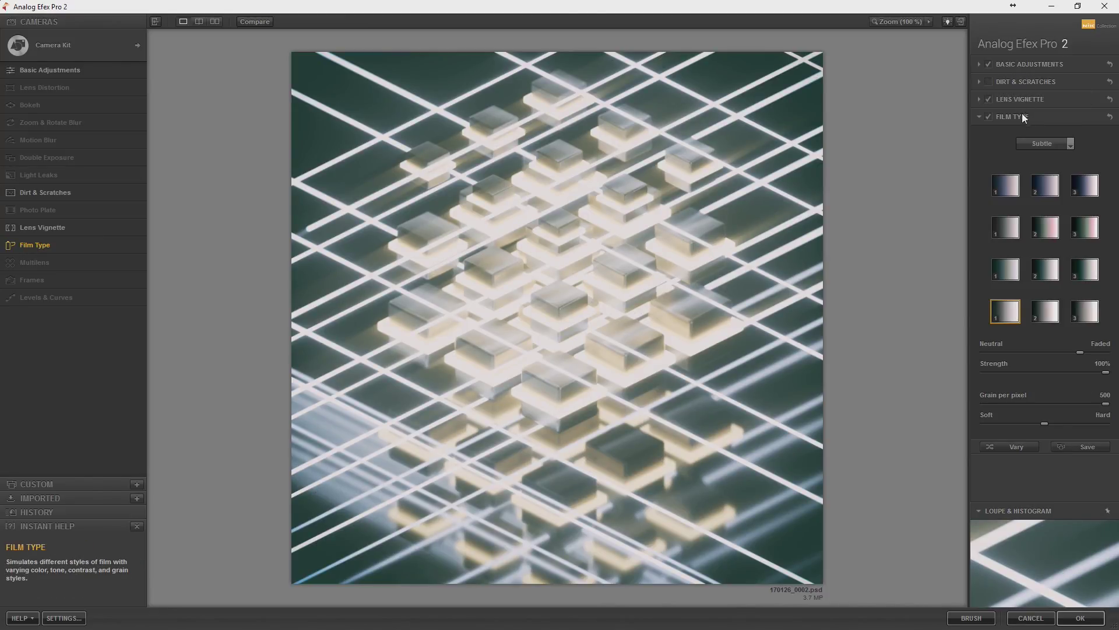
left_click(1000, 180)
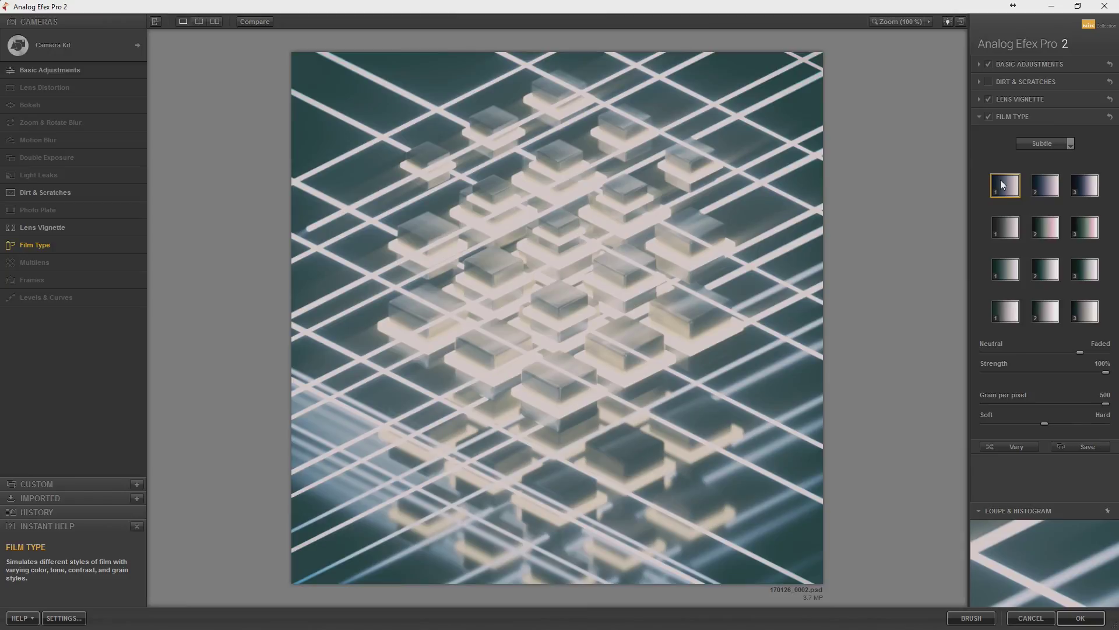
left_click(1005, 309)
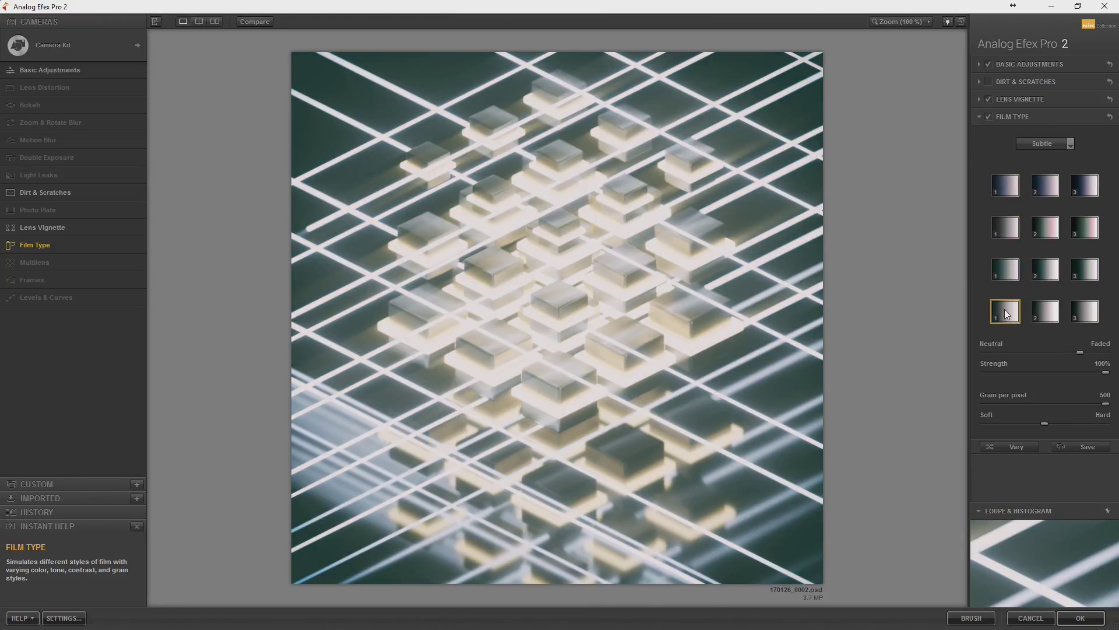
left_click(1086, 311)
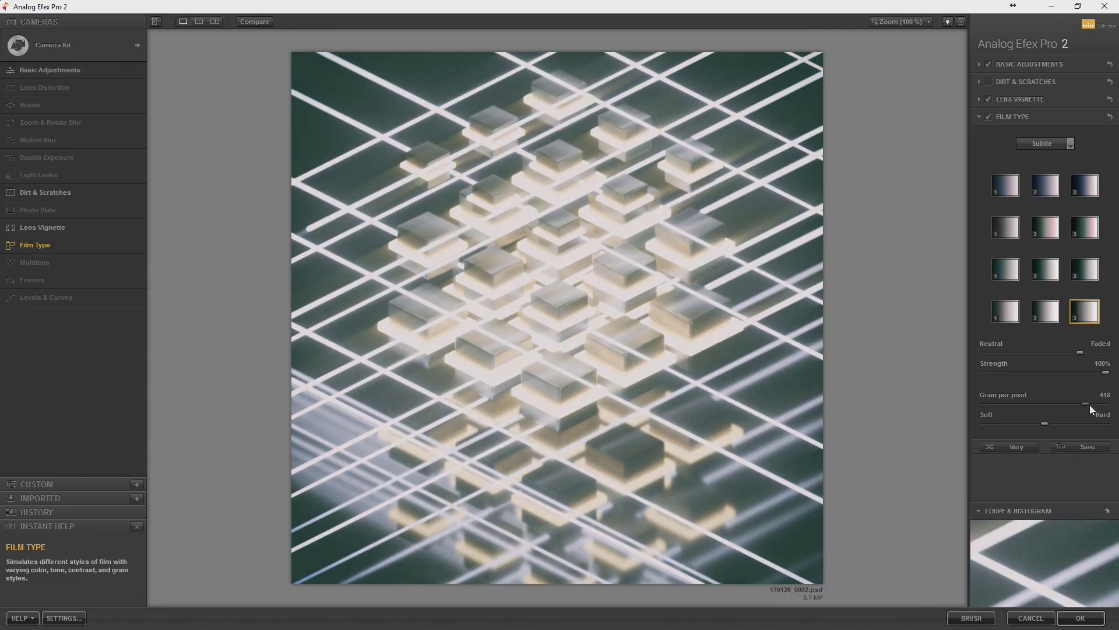
left_click_drag(1093, 403, 1111, 402)
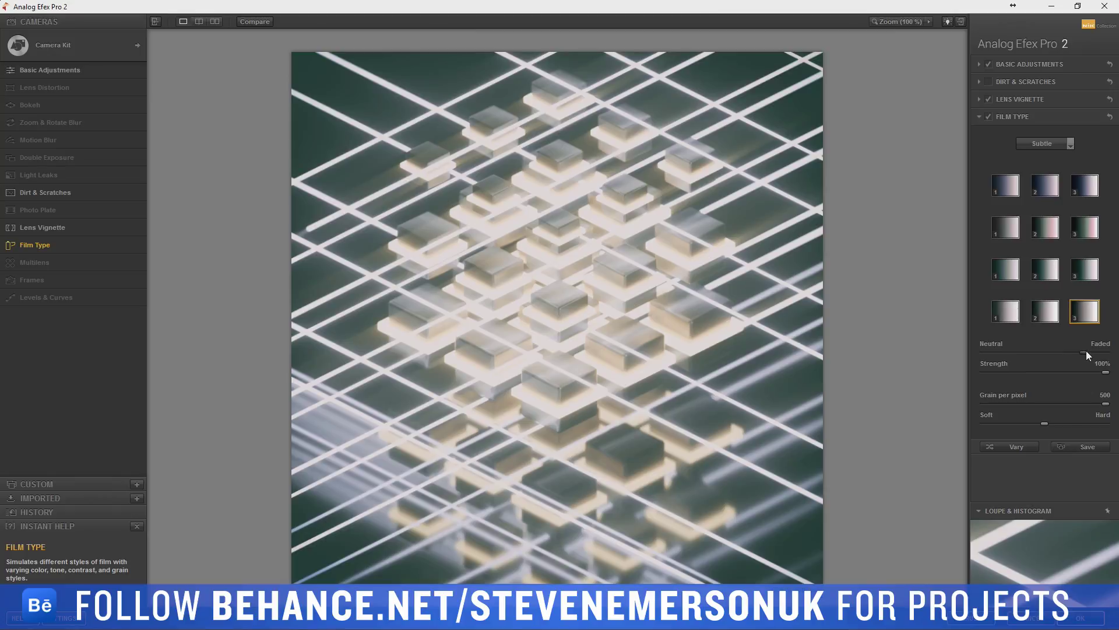
left_click_drag(1086, 350, 1084, 350)
Set Detail Extraction ~23%, Contrast ~22% and Saturation ~24% in Basic Adjustments.
left_click(1039, 64)
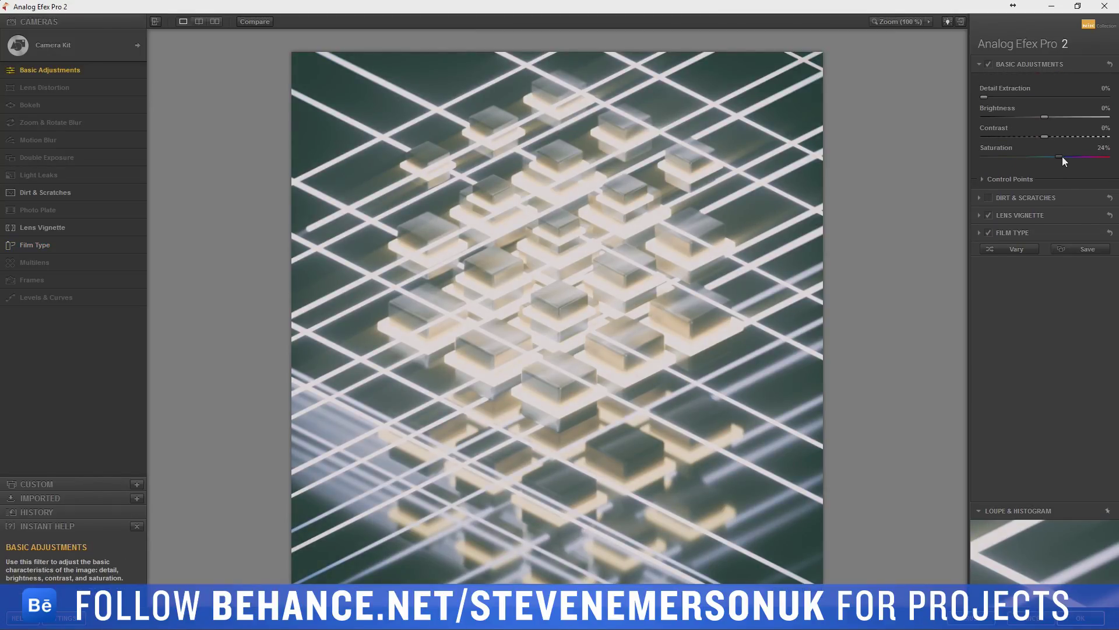
mouse_move(1058, 158)
left_mouse_down()
mouse_move(1025, 160)
mouse_move(1063, 158)
left_mouse_up()
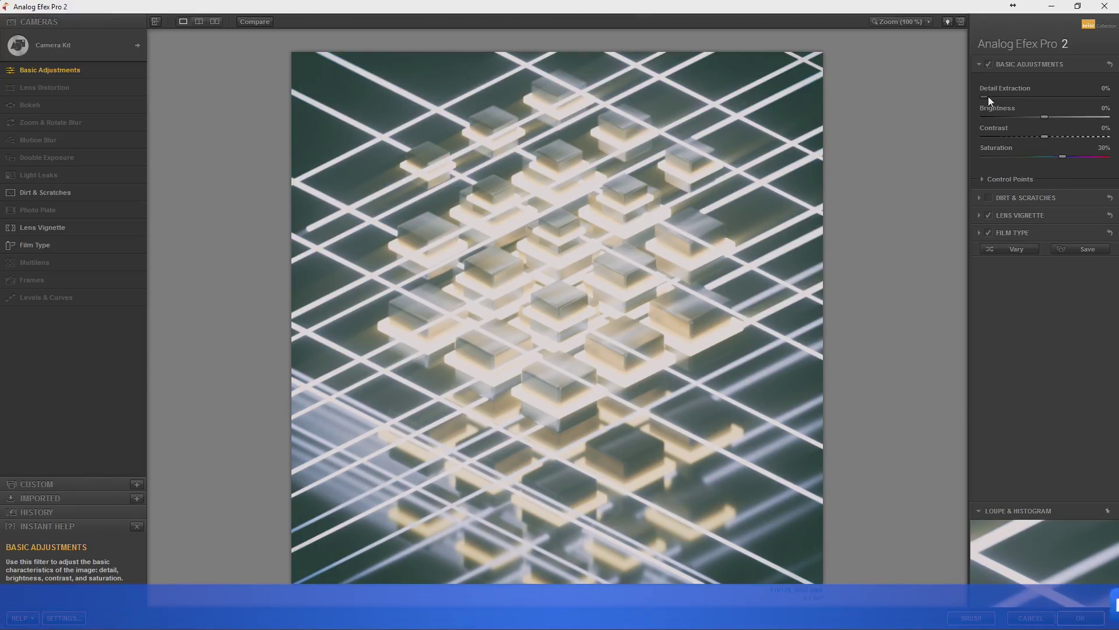
left_click_drag(988, 96, 1016, 103)
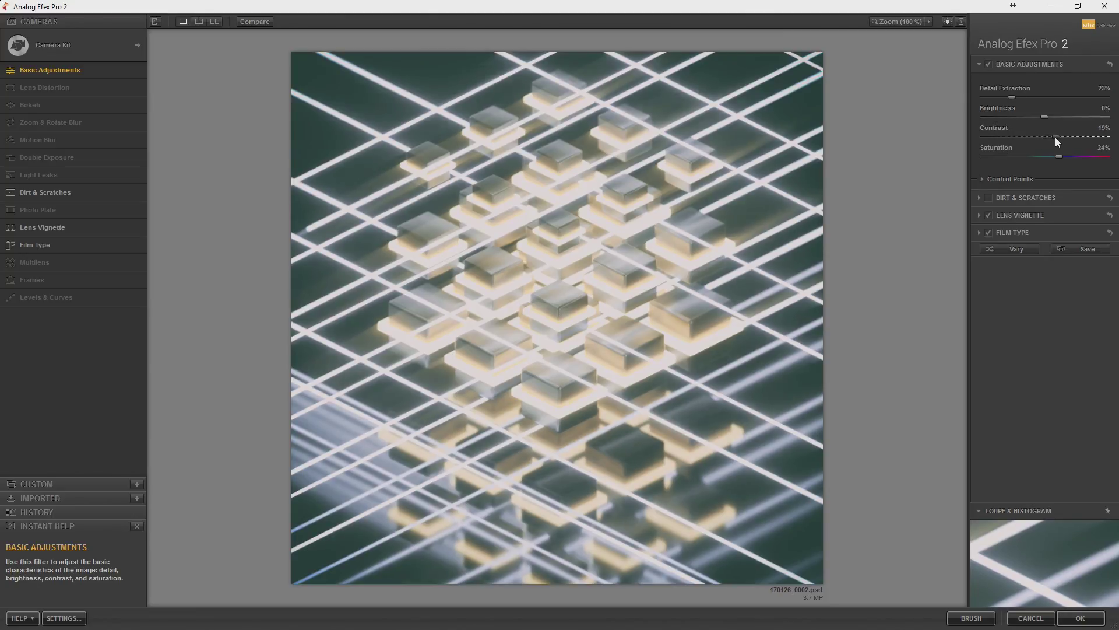
left_click_drag(1058, 138, 1055, 138)
Add a rectangle lens vignette at -15% amount and 77% size, centred slightly high.
left_click(1010, 215)
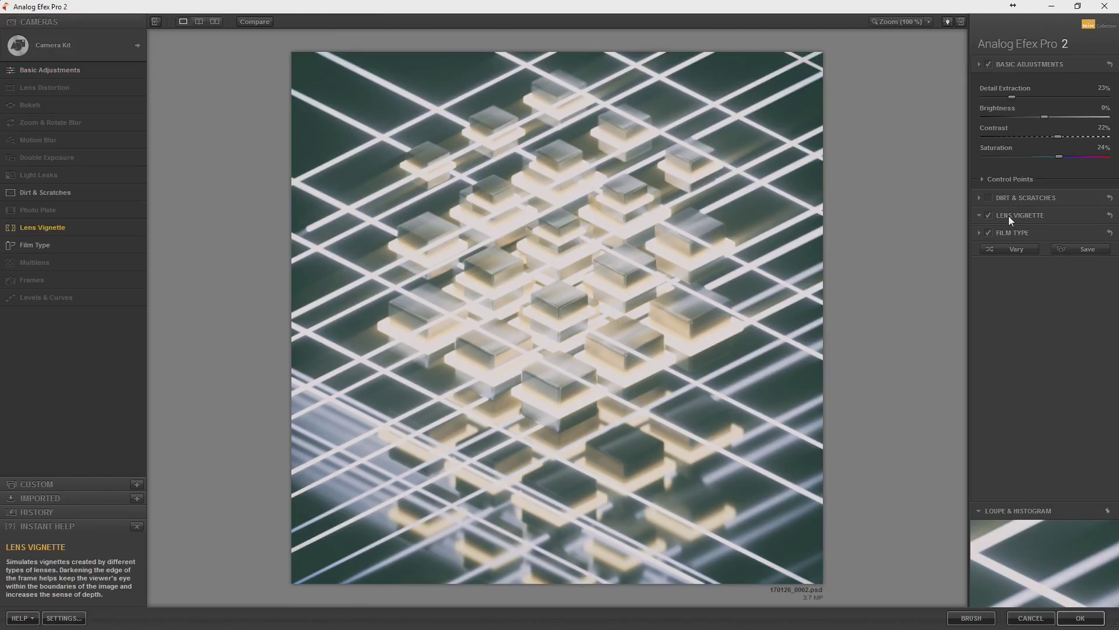
left_click(988, 99)
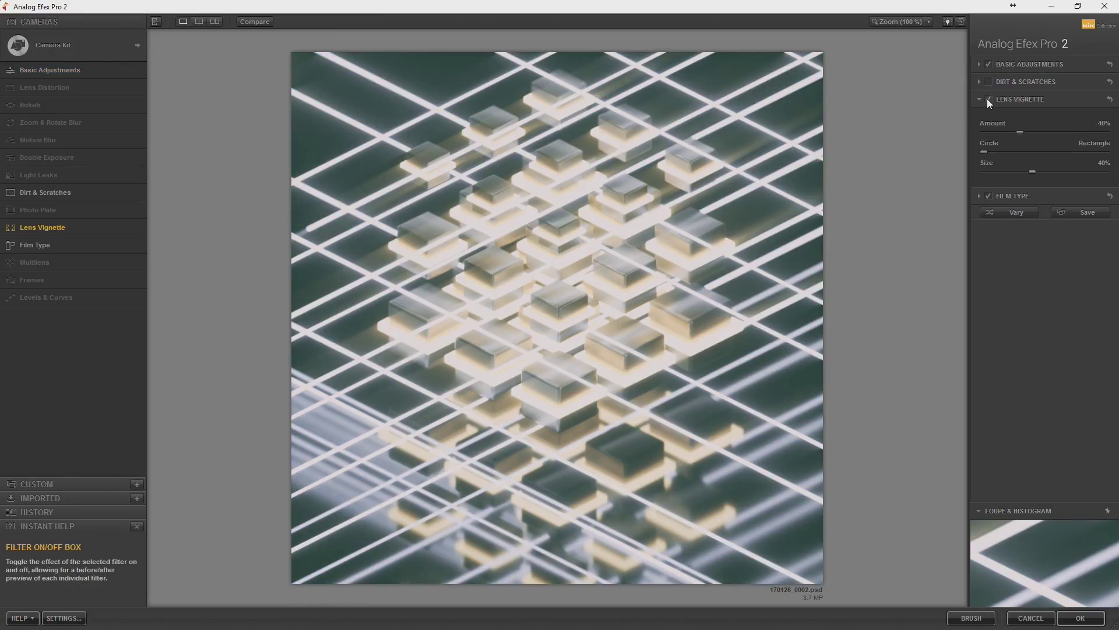
left_click(988, 99)
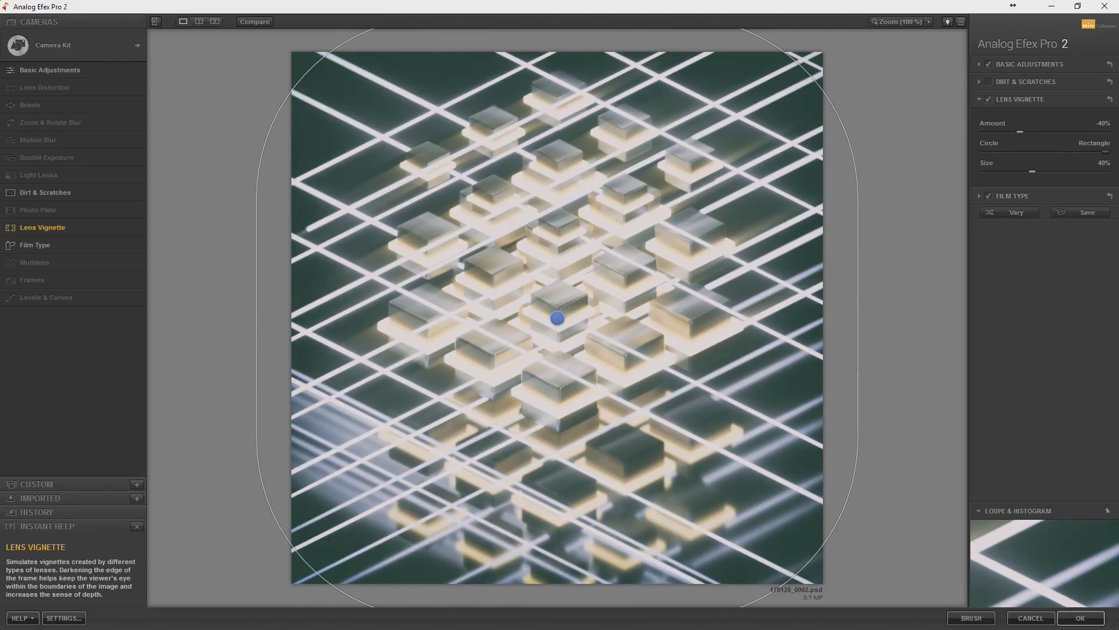
left_click_drag(992, 151, 1106, 151)
mouse_move(1020, 133)
left_mouse_down()
mouse_move(980, 129)
mouse_move(1003, 129)
left_mouse_up()
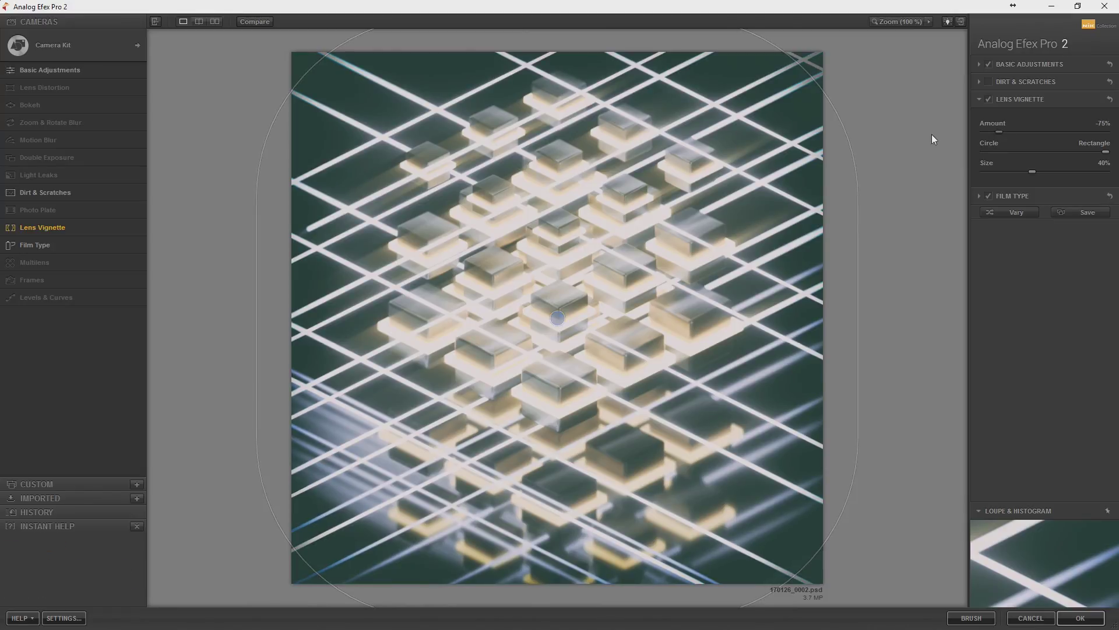
mouse_move(857, 209)
left_mouse_down()
mouse_move(739, 208)
mouse_move(899, 151)
left_mouse_up()
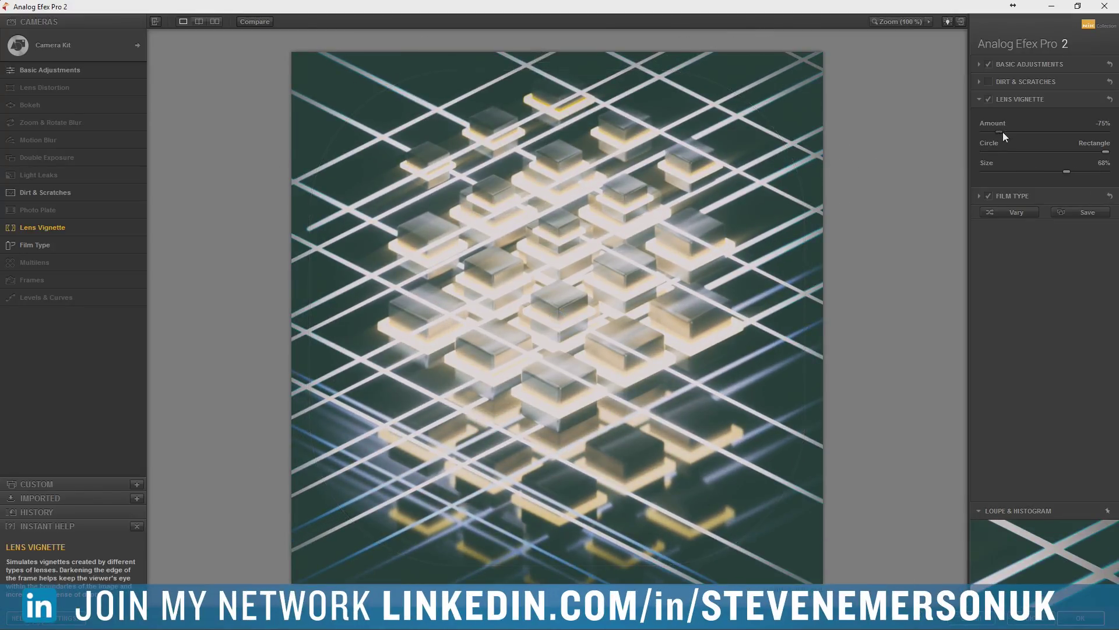
left_click_drag(1000, 132, 1039, 131)
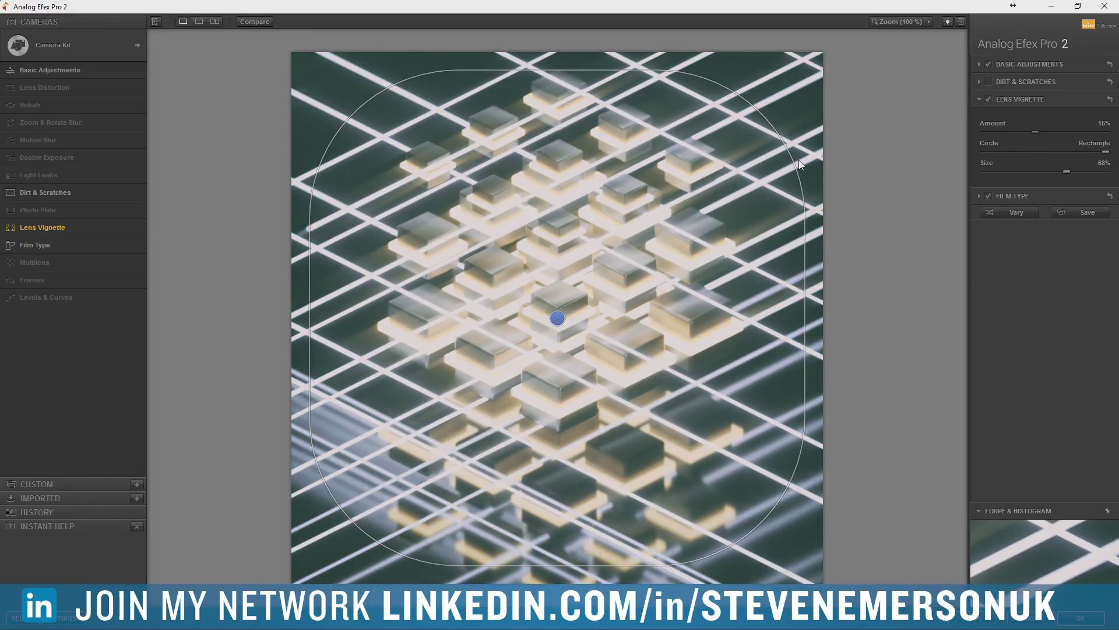
left_click_drag(795, 162, 782, 153)
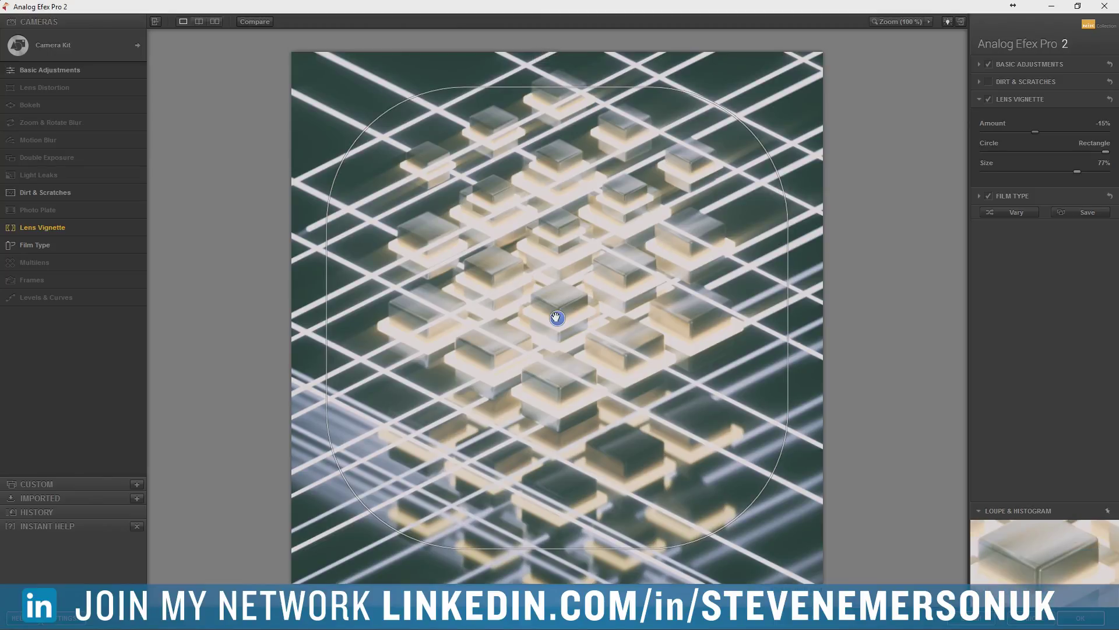
left_click_drag(556, 314, 557, 296)
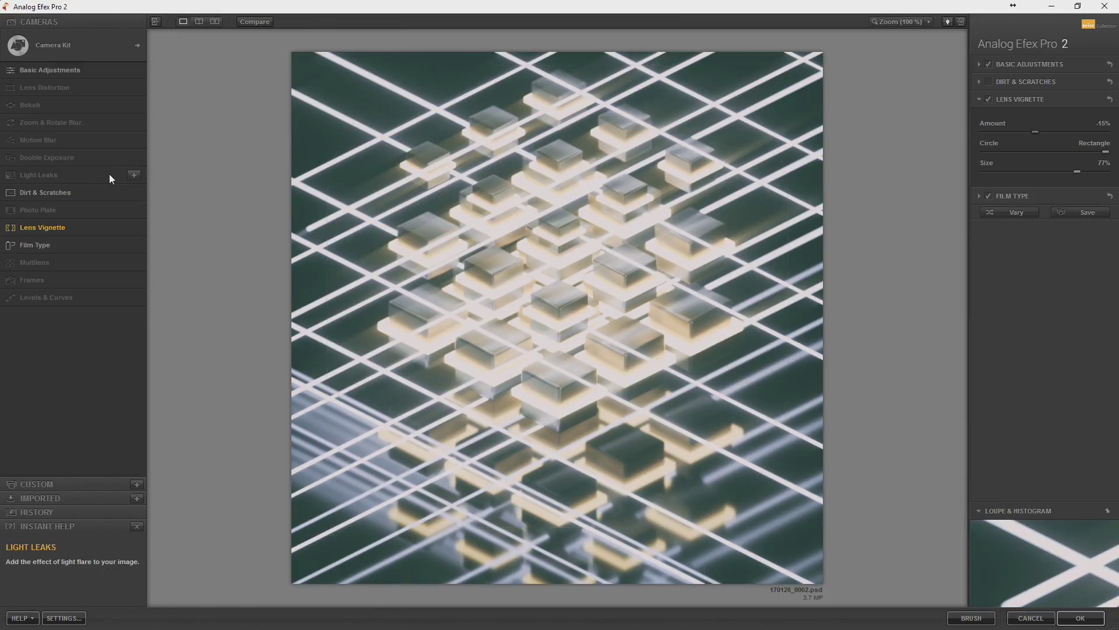
Add a light leak, trying magenta and pink Soft patterns, then Crisp patterns.
left_click(134, 175)
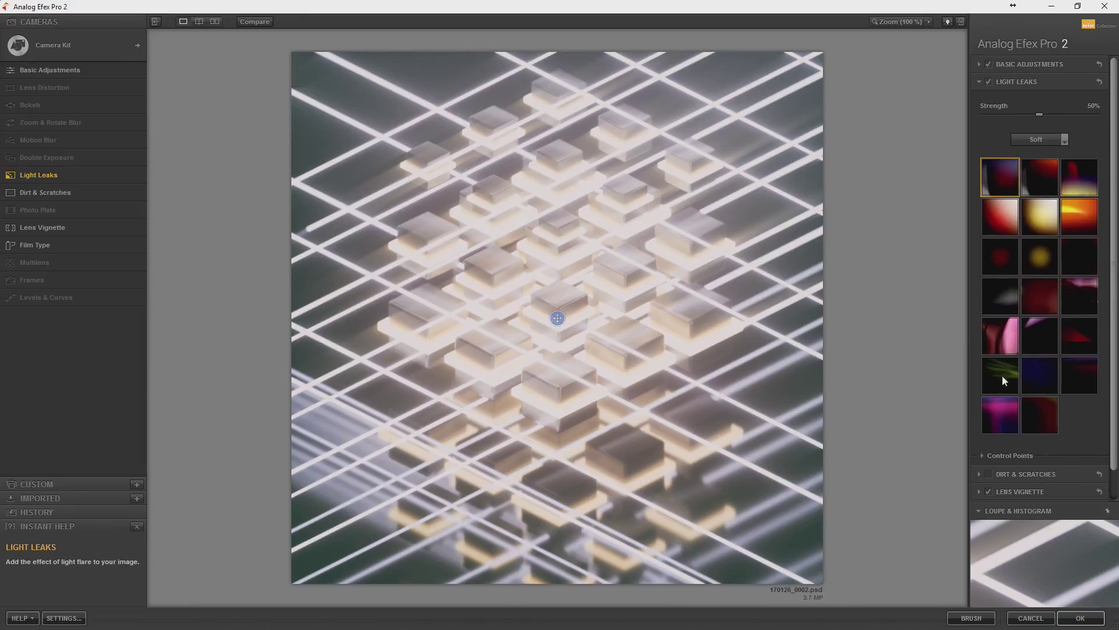
left_click(1006, 415)
left_click_drag(560, 317, 558, 413)
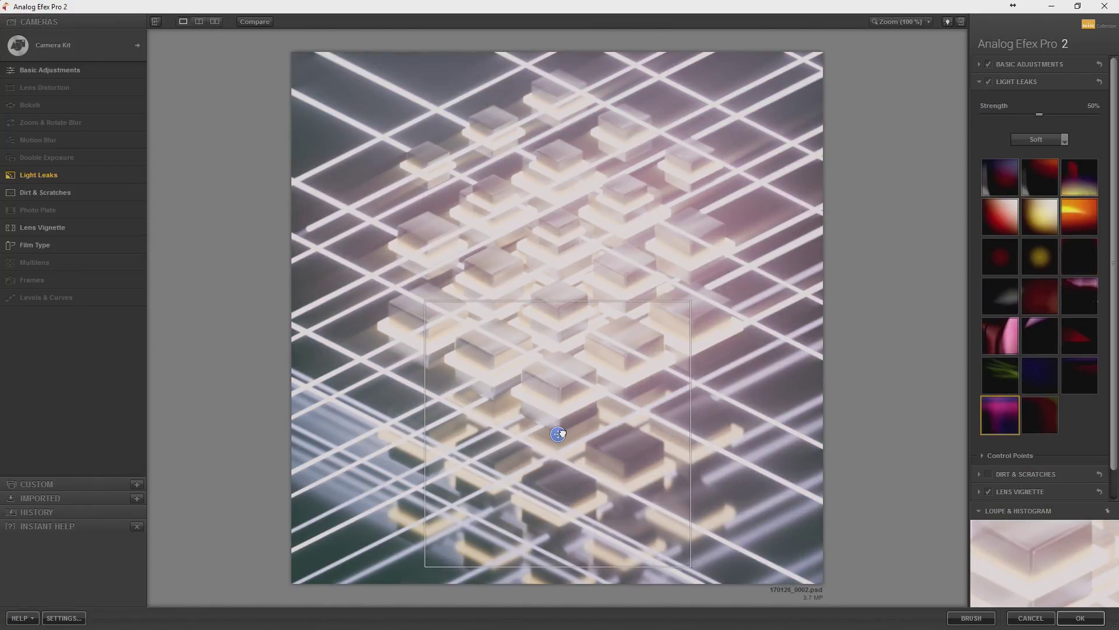
left_click(1001, 325)
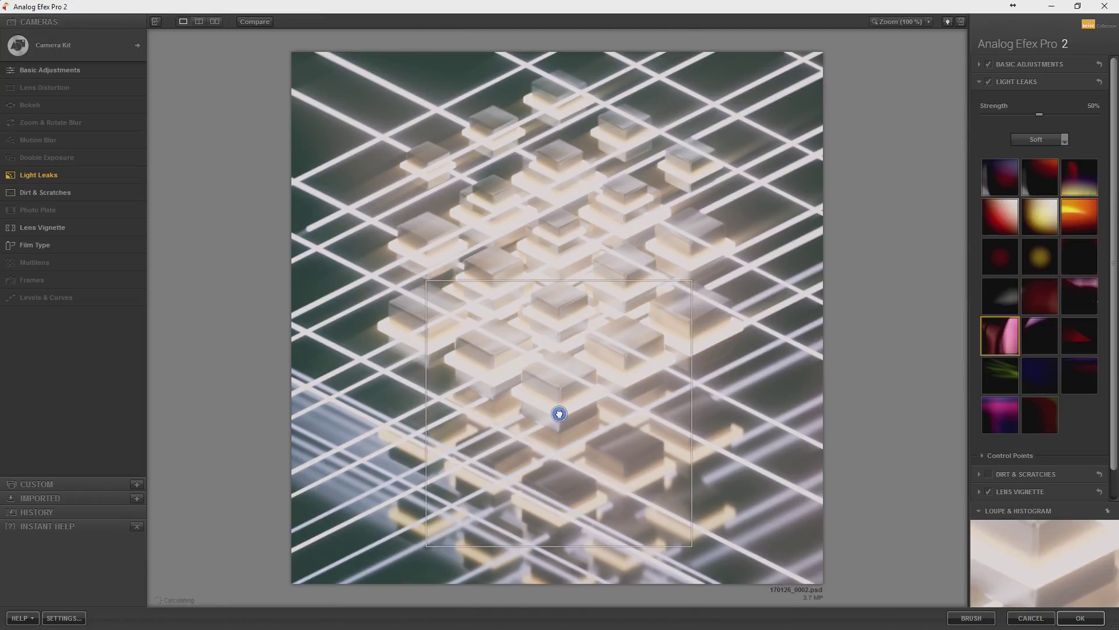
mouse_move(560, 413)
left_mouse_down()
mouse_move(425, 430)
mouse_move(572, 451)
left_mouse_up()
mouse_move(616, 512)
left_mouse_down()
mouse_move(664, 371)
mouse_move(626, 368)
left_mouse_up()
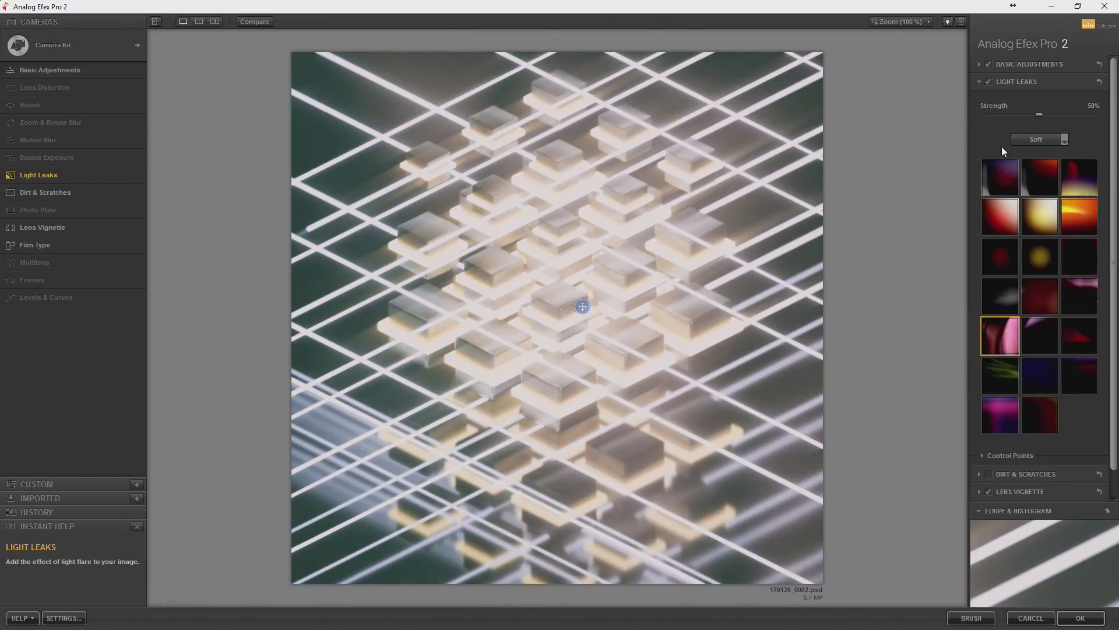
left_click(1034, 167)
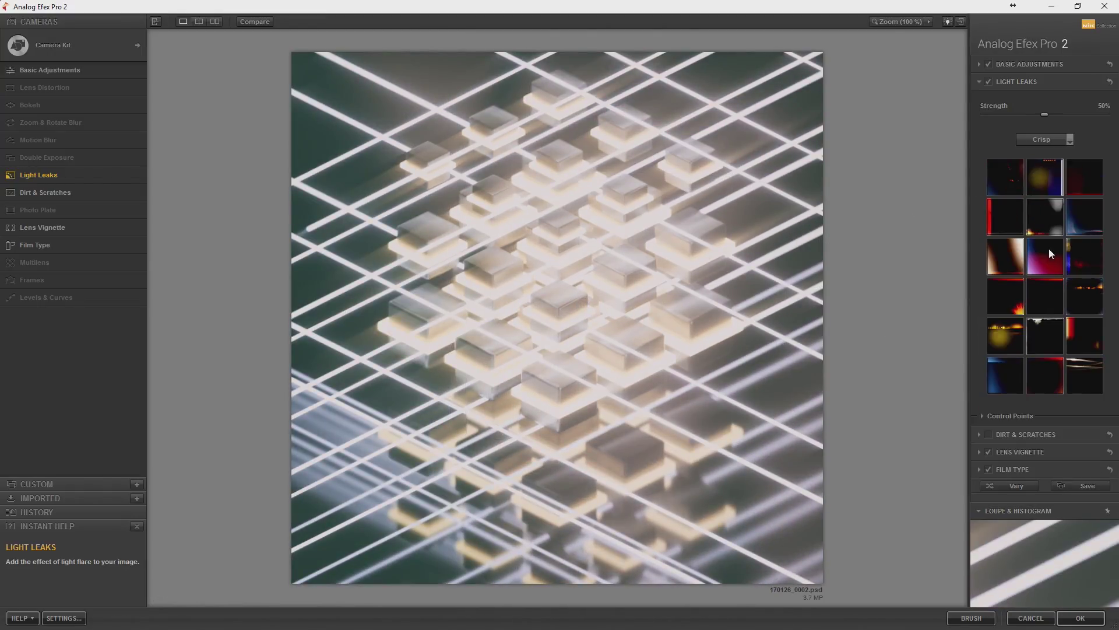
left_click(995, 250)
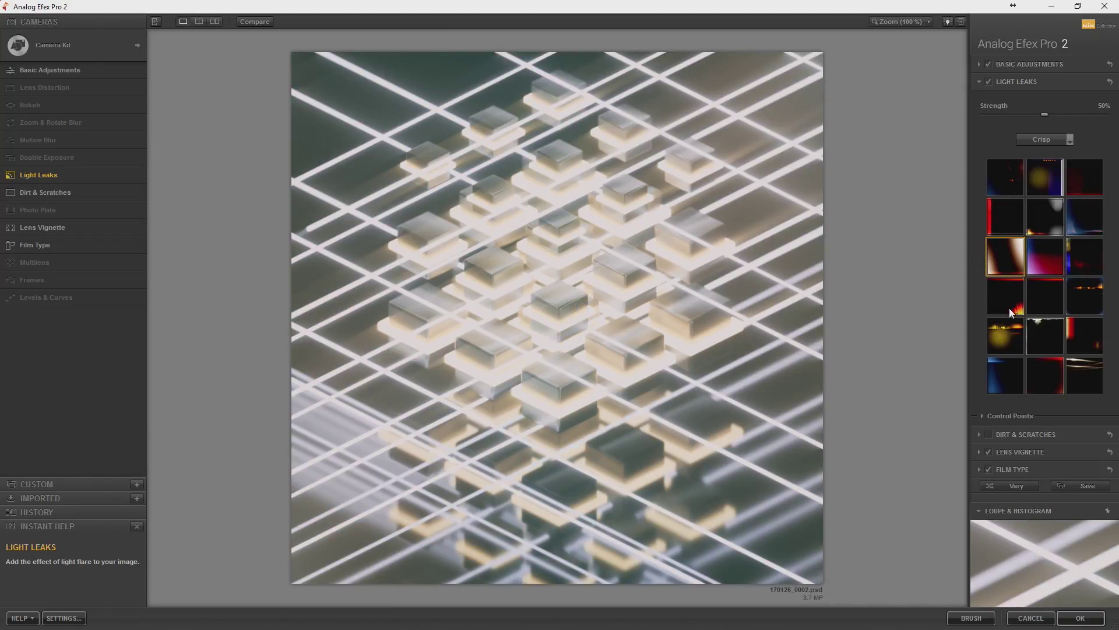
left_click(991, 82)
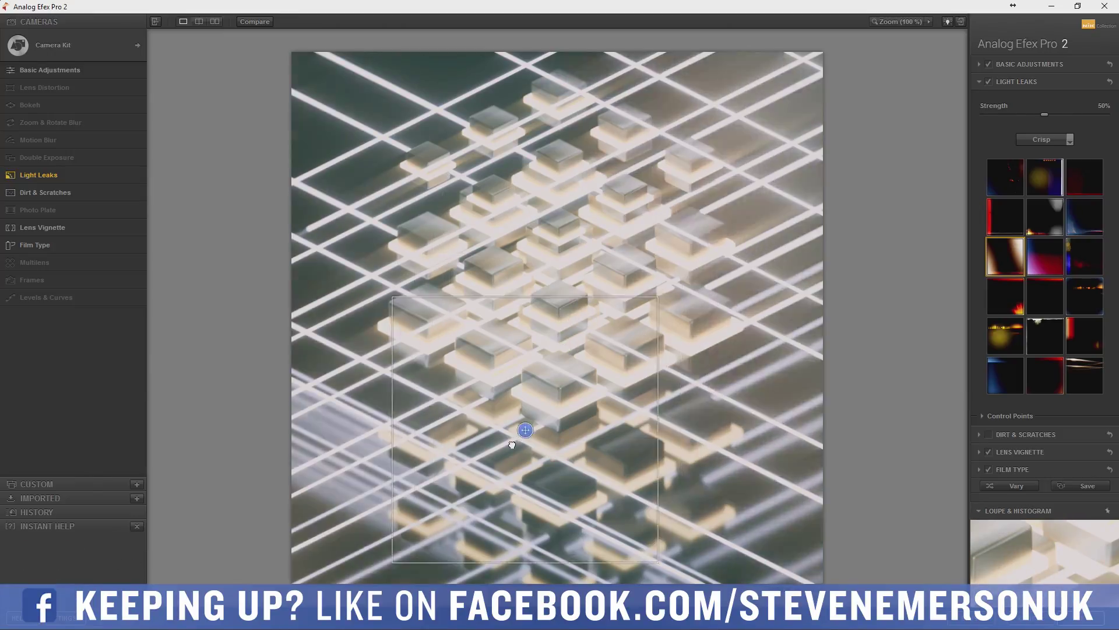
left_click_drag(571, 379, 572, 308)
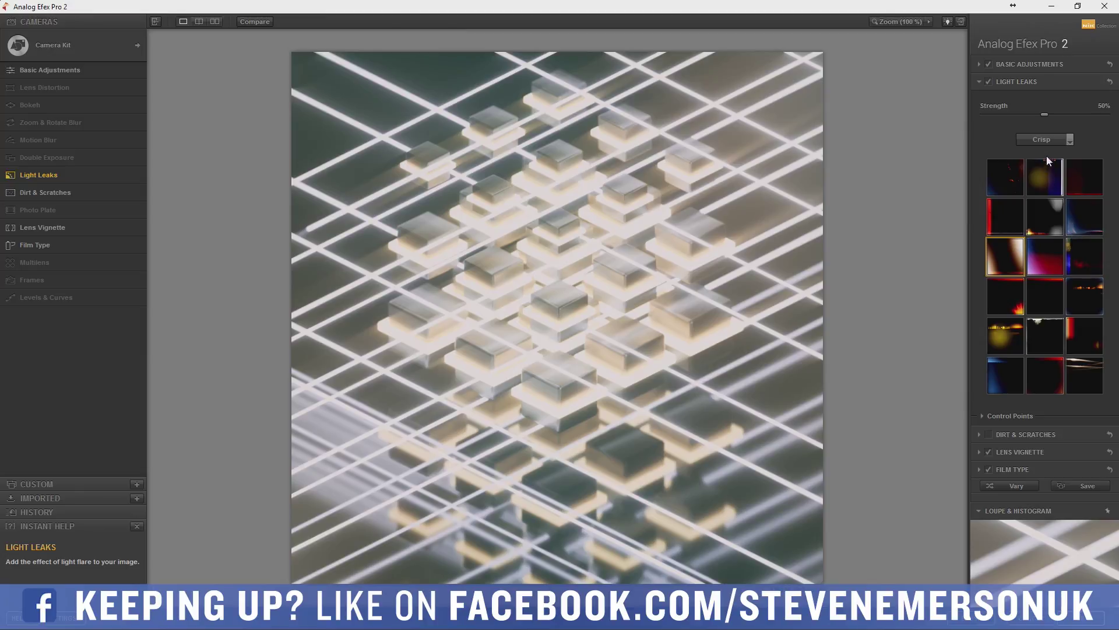
Choose the warm orange streak Dynamic light leak and move it up-left of centre.
left_click(1050, 176)
left_click(1008, 179)
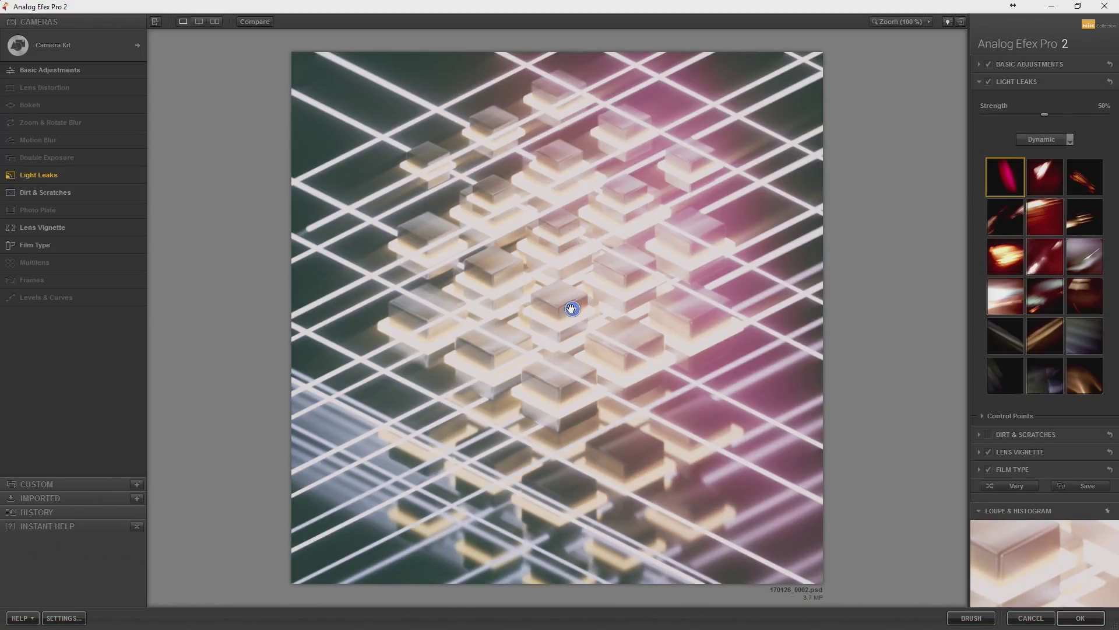
left_click_drag(571, 307, 567, 350)
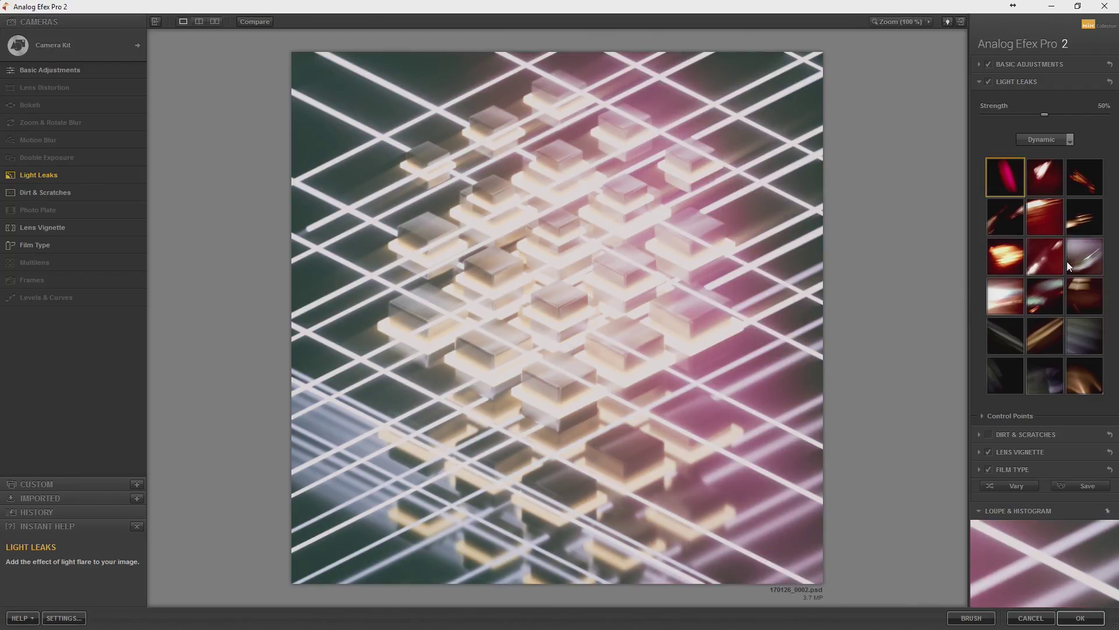
left_click(1050, 252)
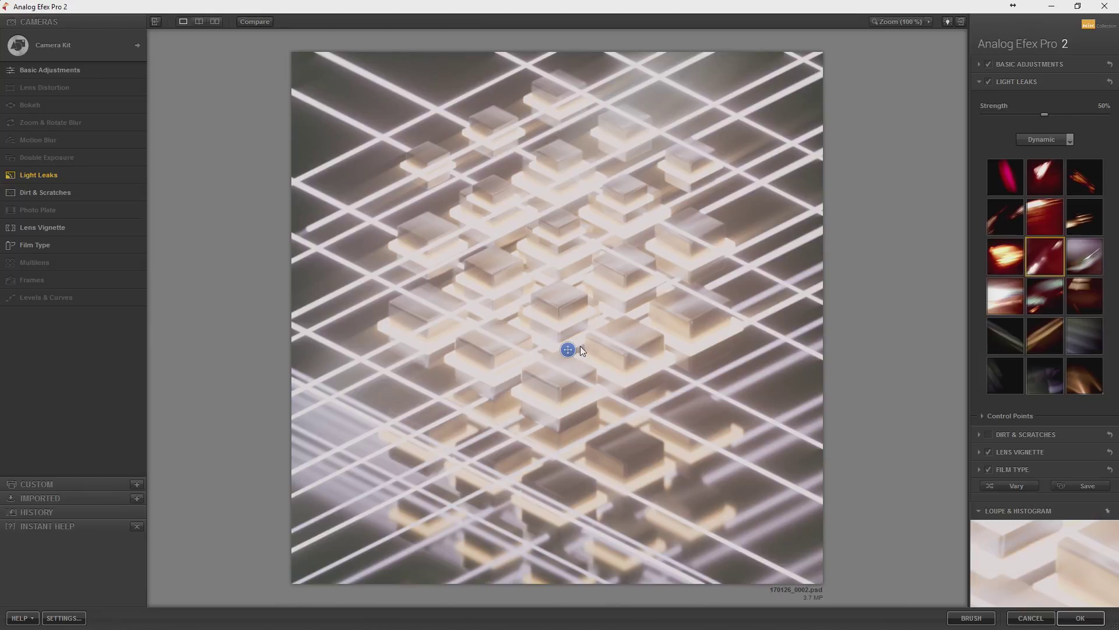
left_click(1068, 183)
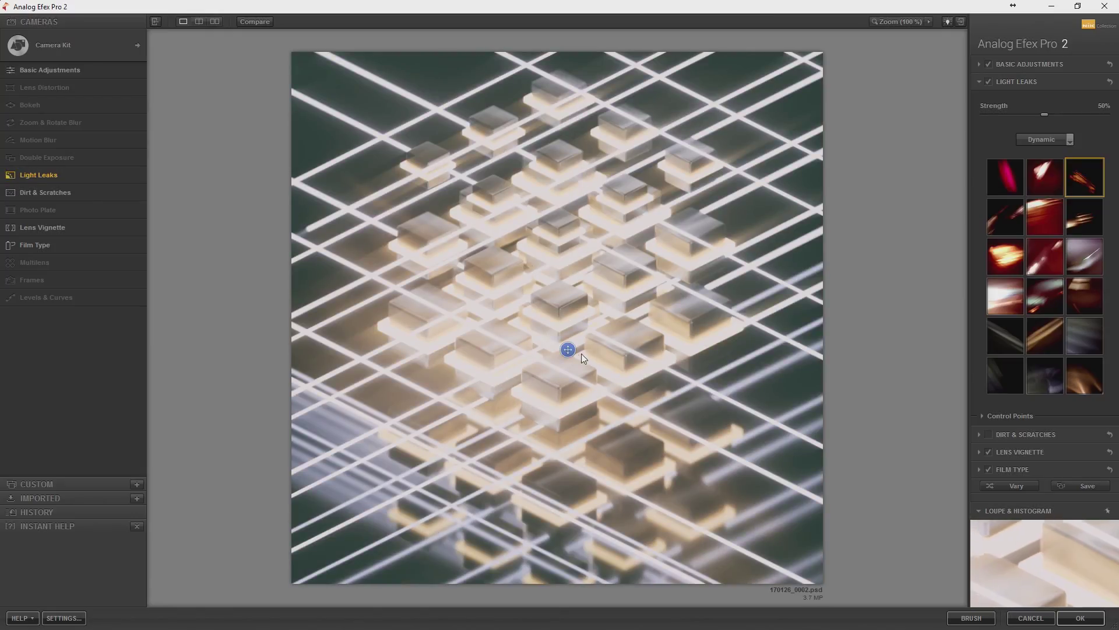
mouse_move(567, 349)
left_mouse_down()
mouse_move(495, 201)
mouse_move(611, 237)
left_mouse_up()
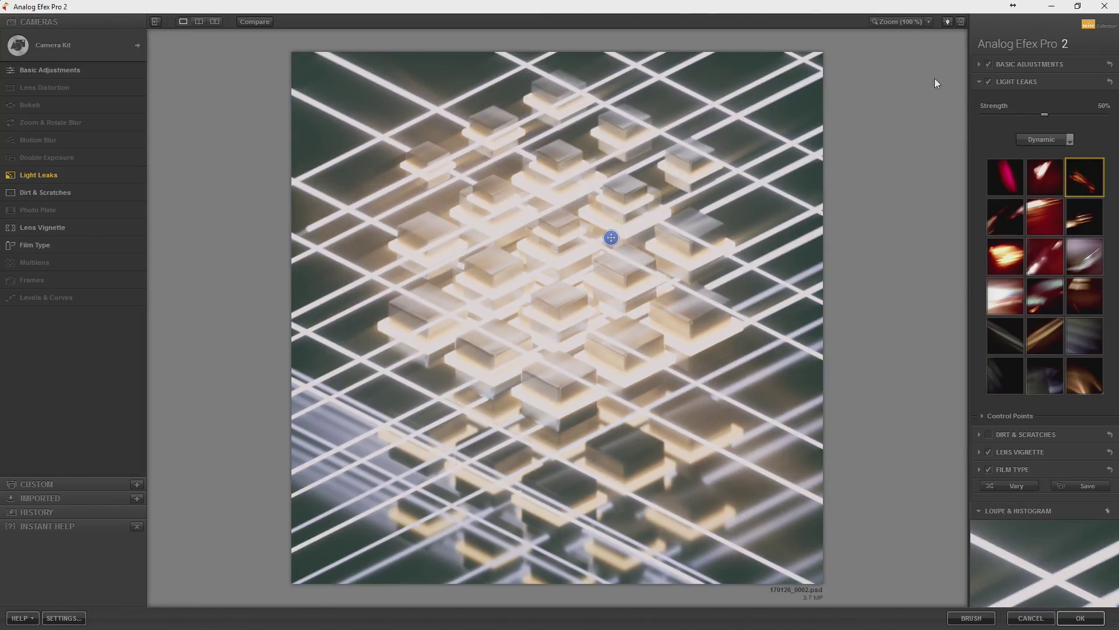
Set light leak strength to about 58% and move its glow across the tiles.
left_click(1062, 115)
left_click(1009, 227)
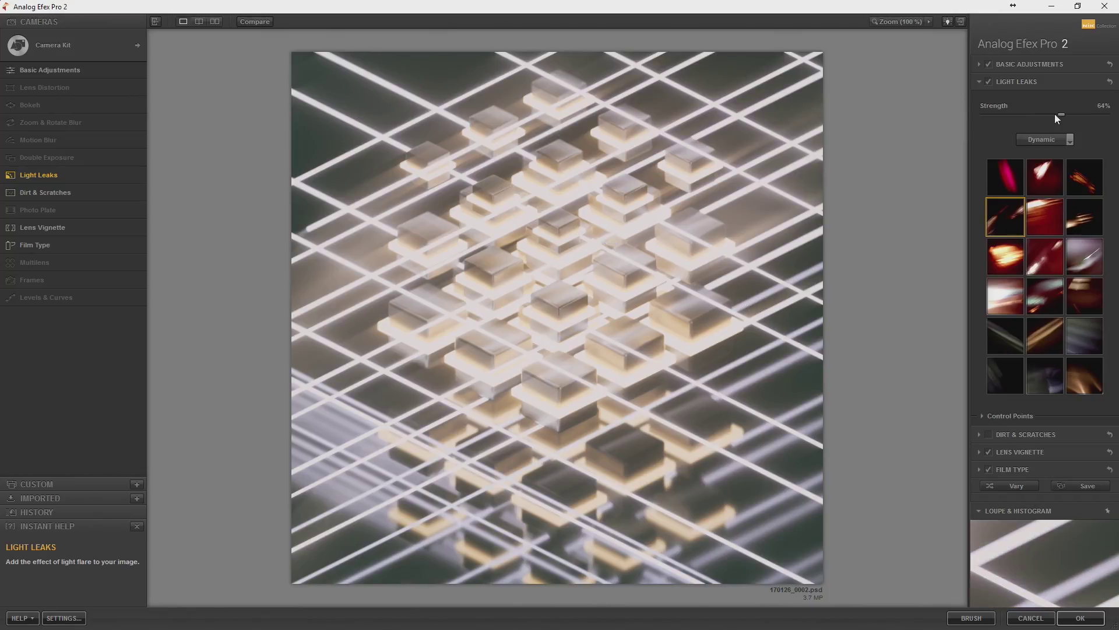
left_click_drag(1067, 114, 1090, 115)
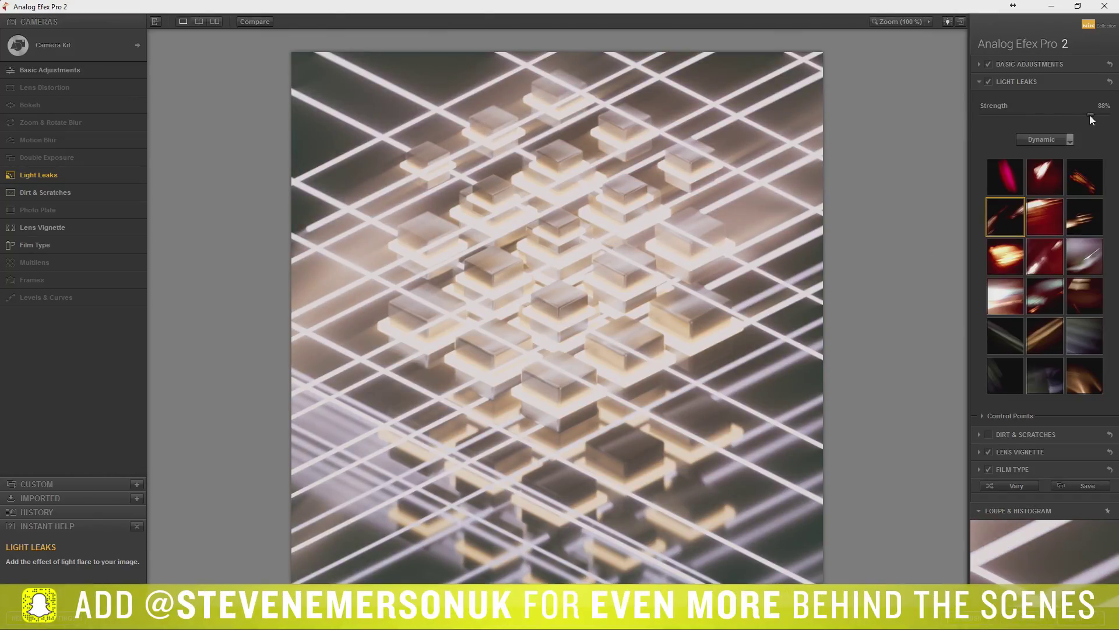
mouse_move(610, 241)
left_mouse_down()
mouse_move(622, 277)
mouse_move(687, 182)
mouse_move(467, 430)
mouse_move(425, 449)
mouse_move(532, 332)
mouse_move(532, 342)
left_mouse_up()
left_click_drag(1090, 114, 1059, 118)
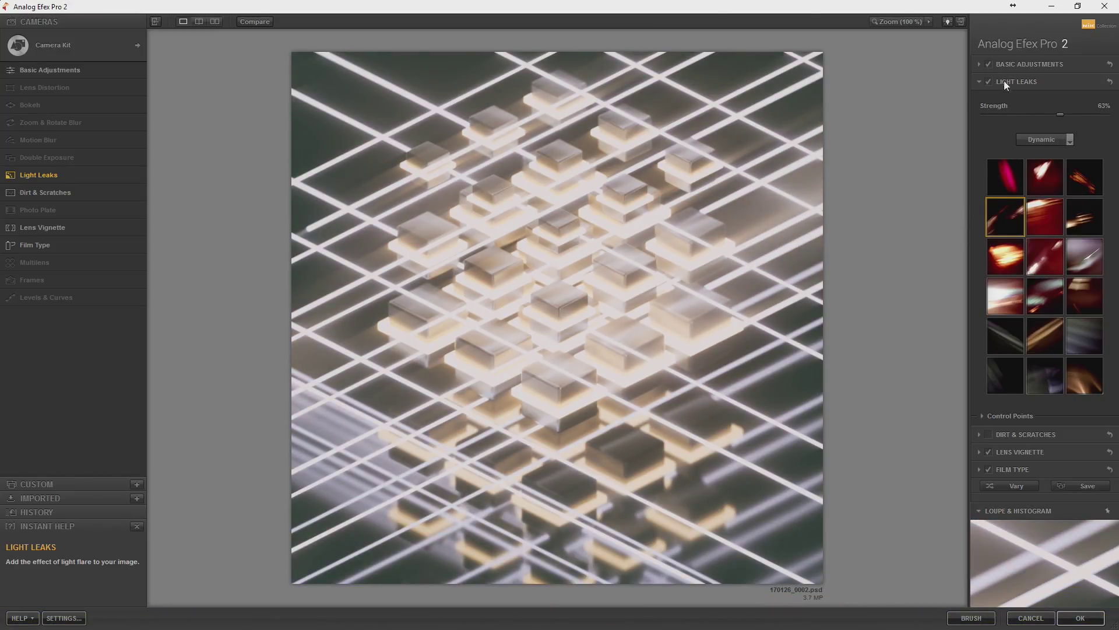
left_click(988, 82)
left_click(1027, 82)
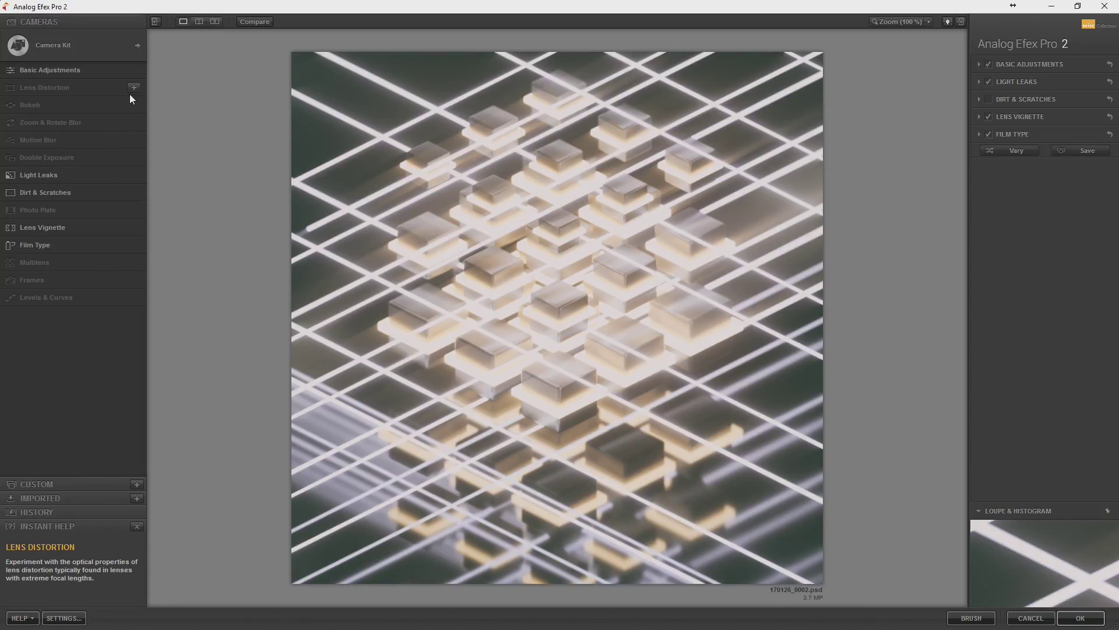
Add lens distortion with slight barrel warp, yellow/blue fringing, -60% chromatic shift, defocus 14.
left_click(133, 89)
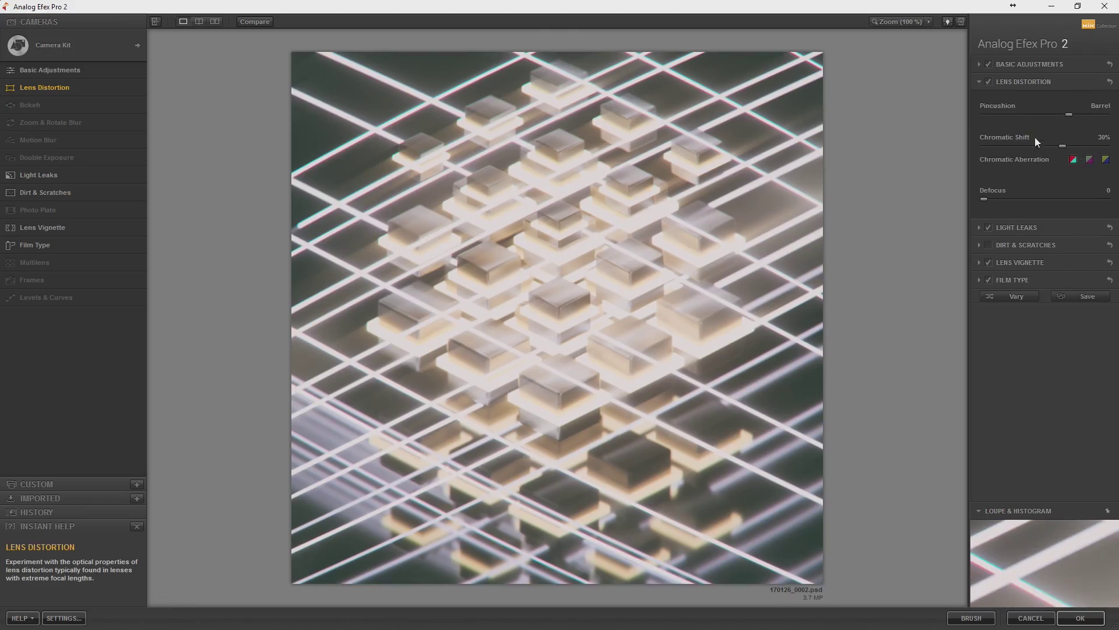
mouse_move(1069, 115)
left_mouse_down()
mouse_move(929, 110)
mouse_move(1044, 115)
mouse_move(1029, 119)
mouse_move(1108, 145)
mouse_move(937, 167)
left_mouse_up()
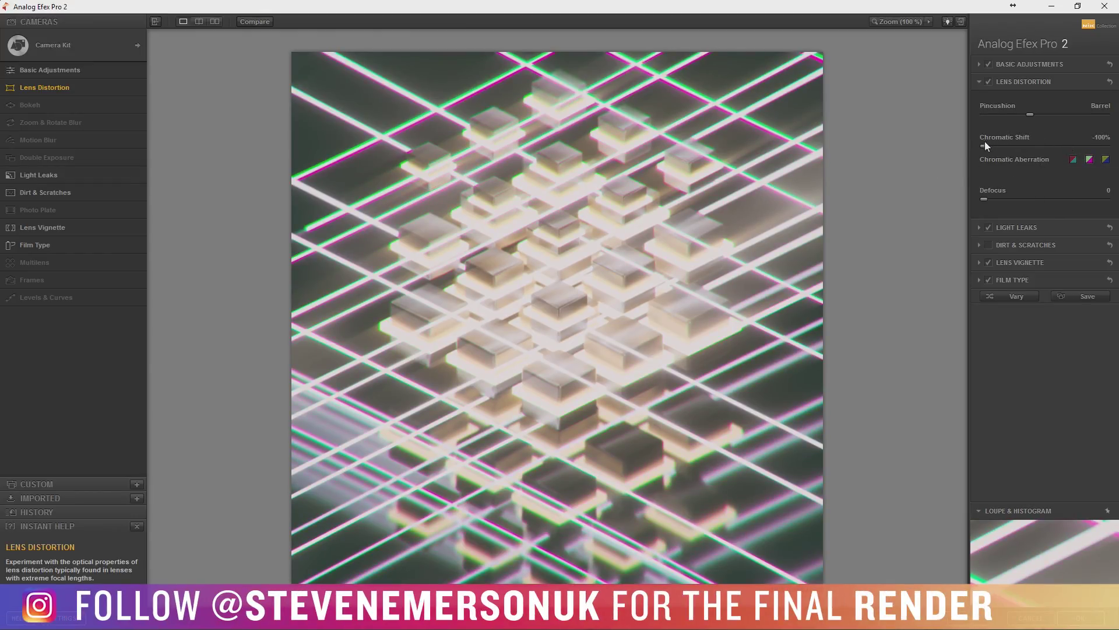
left_click_drag(985, 144, 1110, 145)
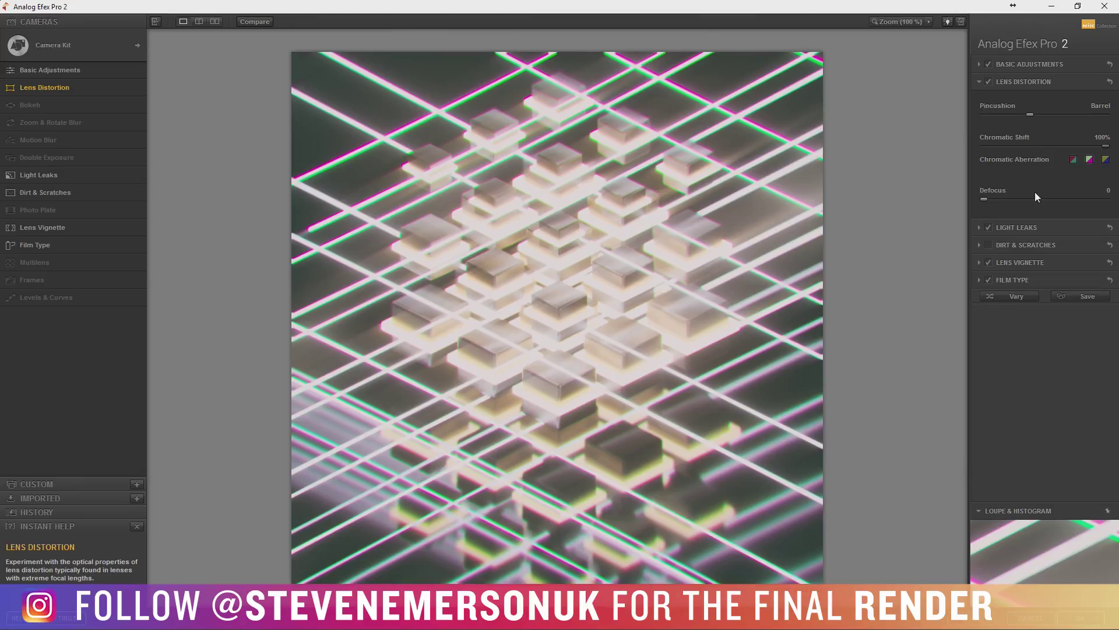
left_click(1105, 159)
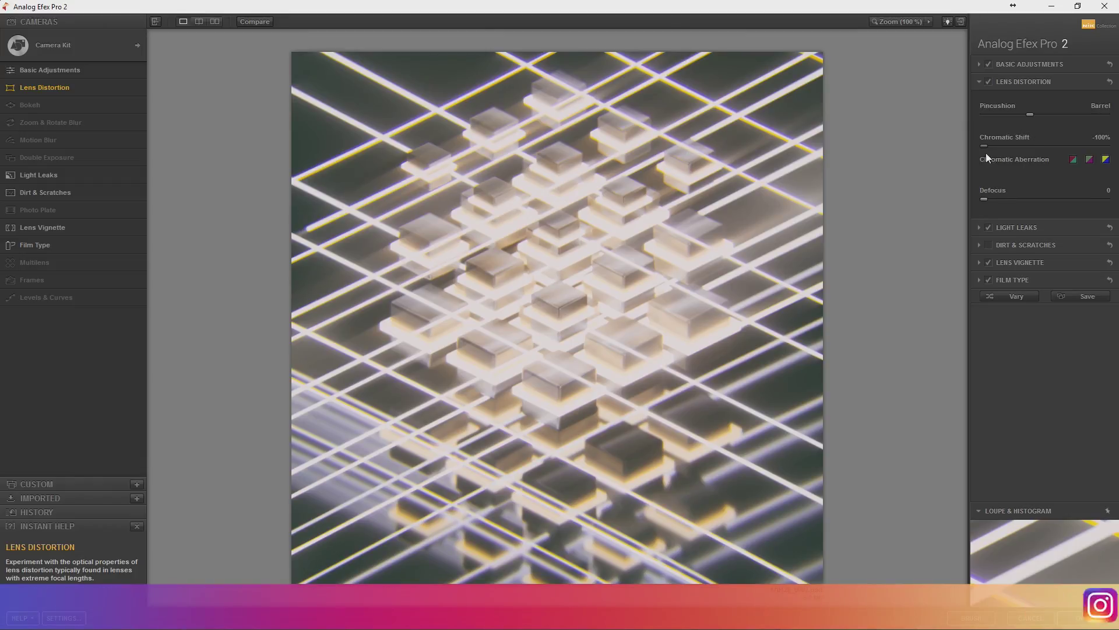
left_click_drag(984, 145, 1004, 145)
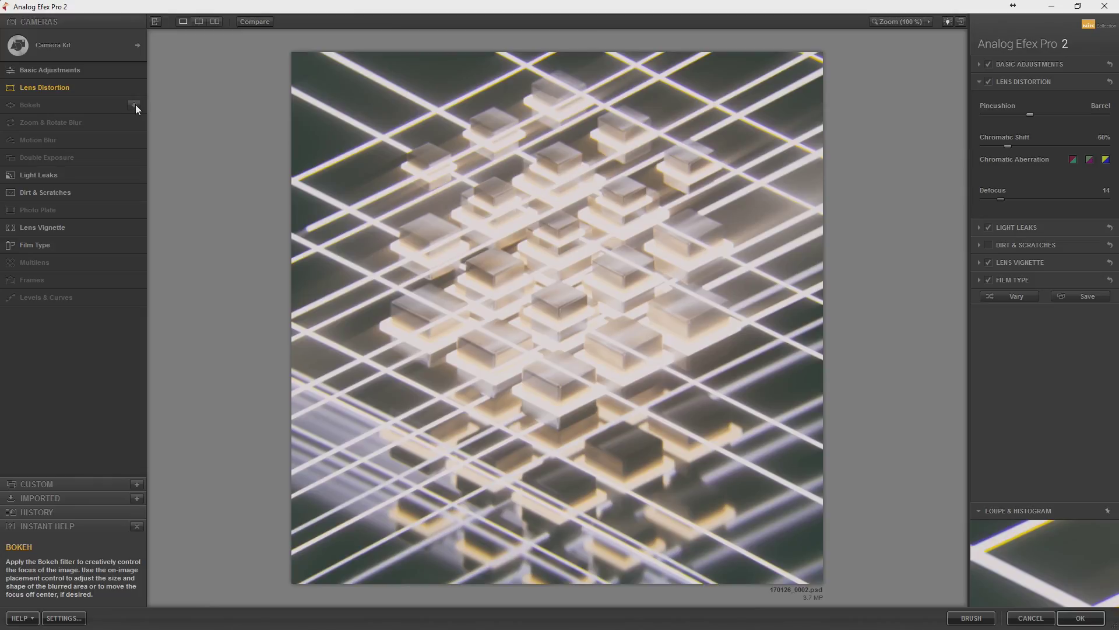
Add a bokeh blur and size its protected sharp centre over the tile stack.
left_click(135, 105)
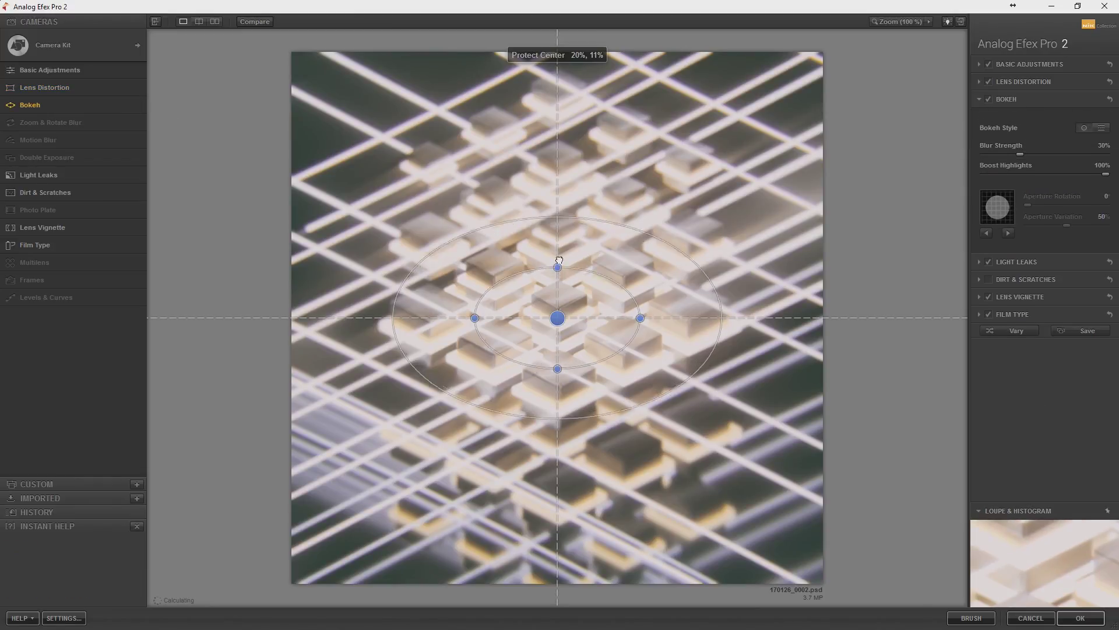
mouse_move(559, 261)
left_mouse_down()
mouse_move(655, 194)
mouse_move(828, 321)
left_mouse_up()
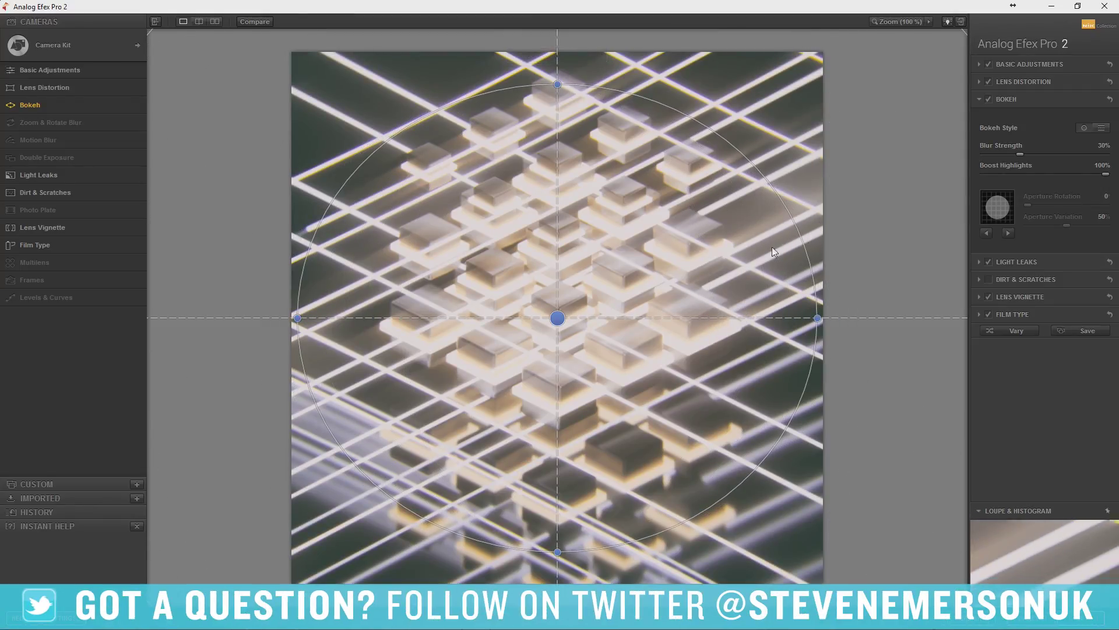
left_click_drag(350, 467, 274, 503)
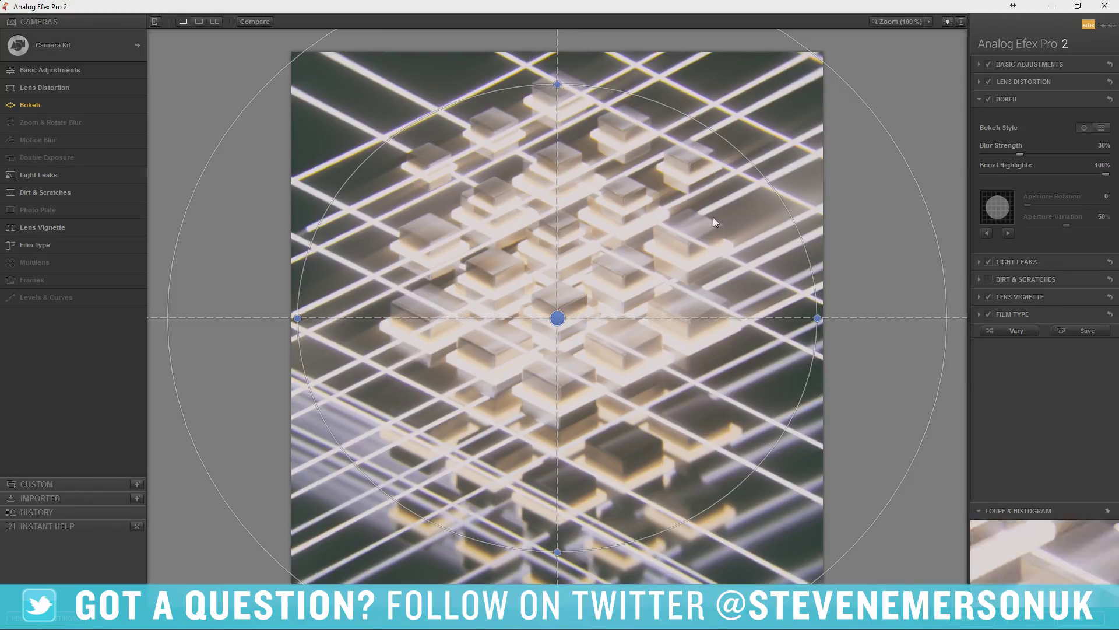
left_click_drag(560, 322, 559, 299)
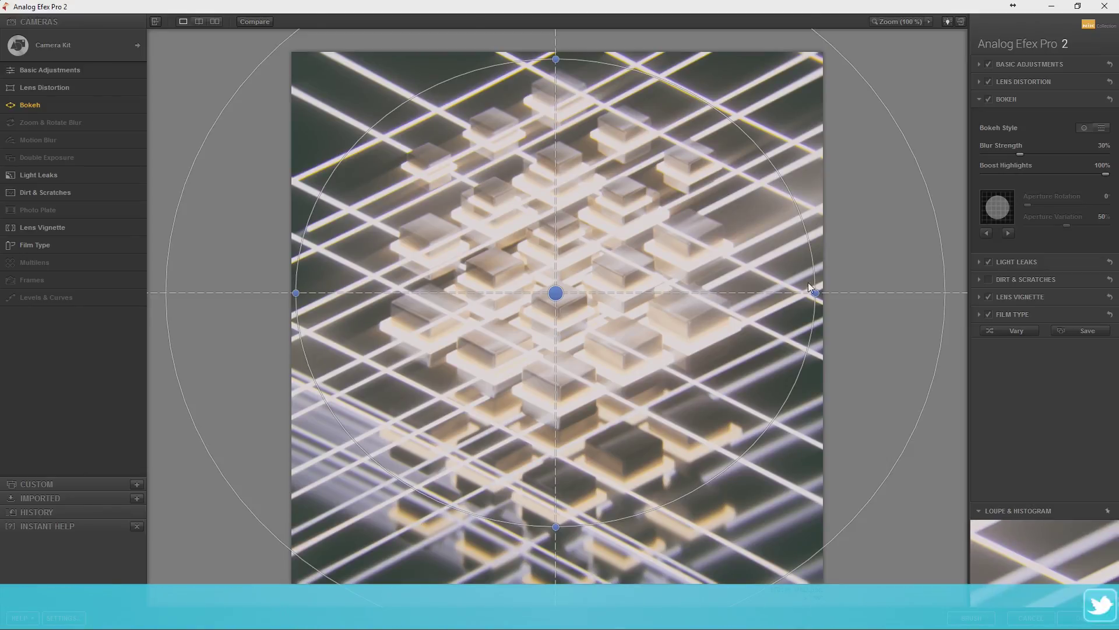
left_click_drag(818, 293, 797, 291)
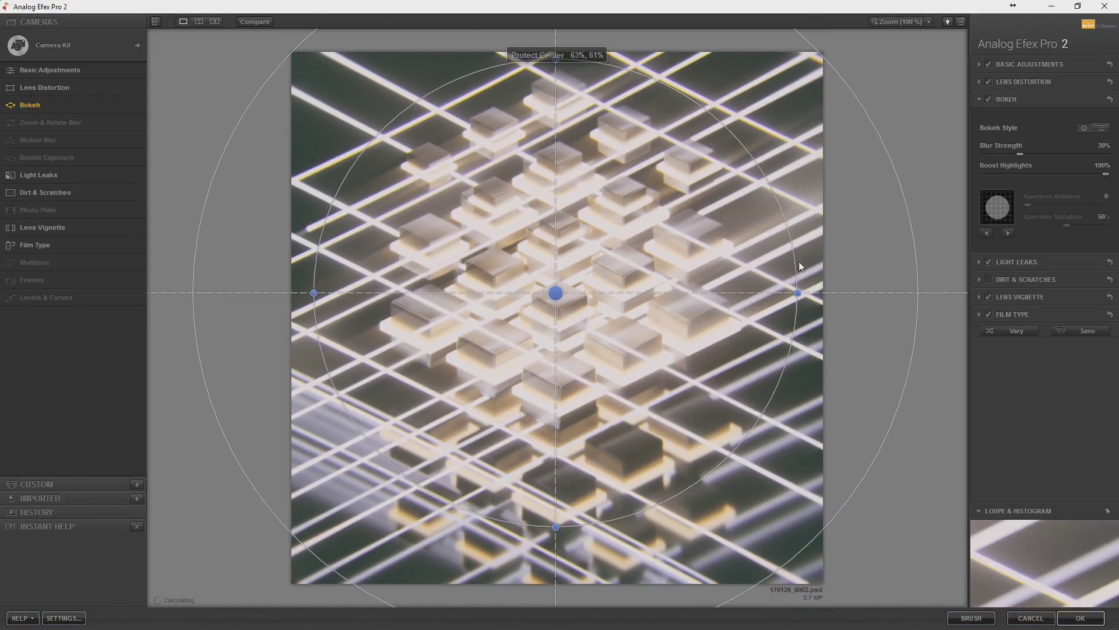
left_click_drag(755, 161, 729, 181)
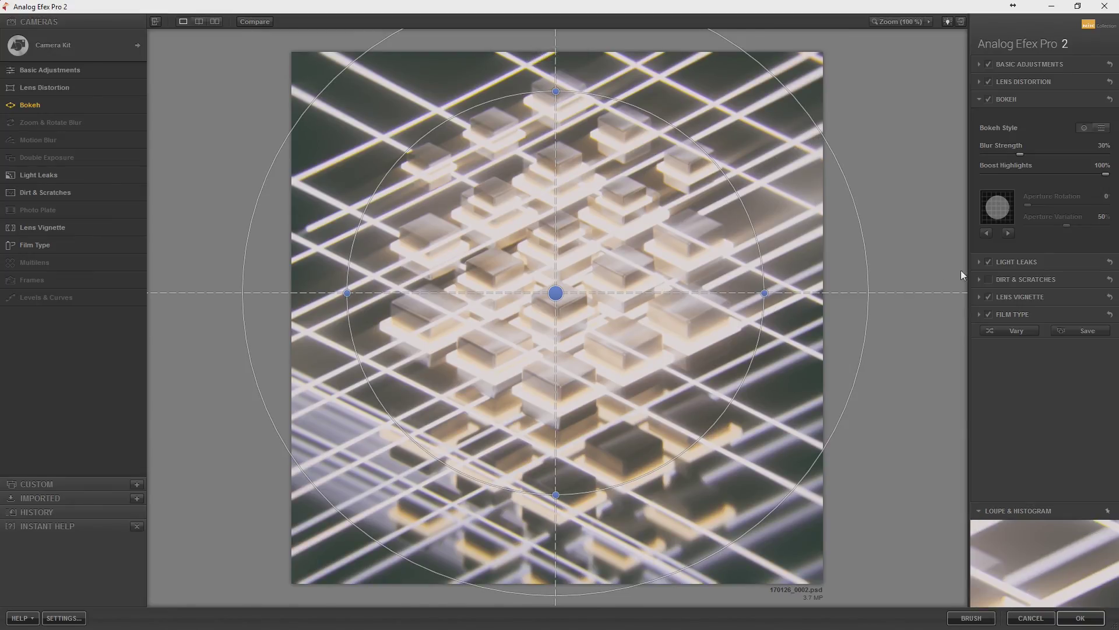
mouse_move(1005, 99)
mouse_move(1022, 154)
left_mouse_down()
mouse_move(1107, 157)
mouse_move(1056, 154)
left_mouse_up()
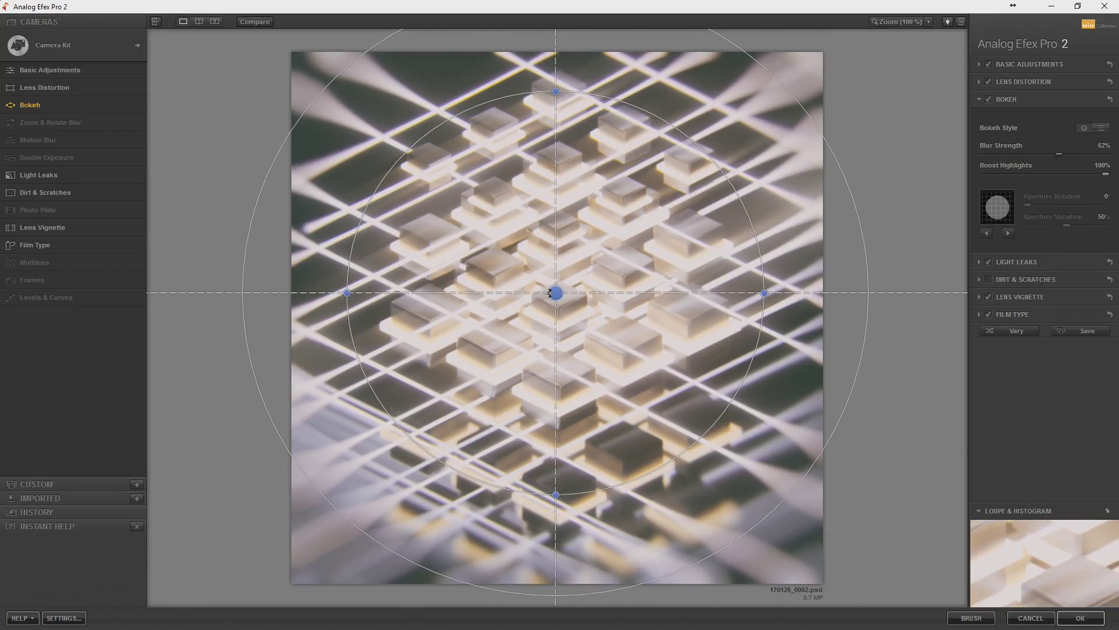
Tighten the sharp centre around the tiles, set blur strength to 33%, and preview without it.
mouse_move(552, 295)
left_mouse_down()
mouse_move(551, 250)
mouse_move(554, 267)
left_mouse_up()
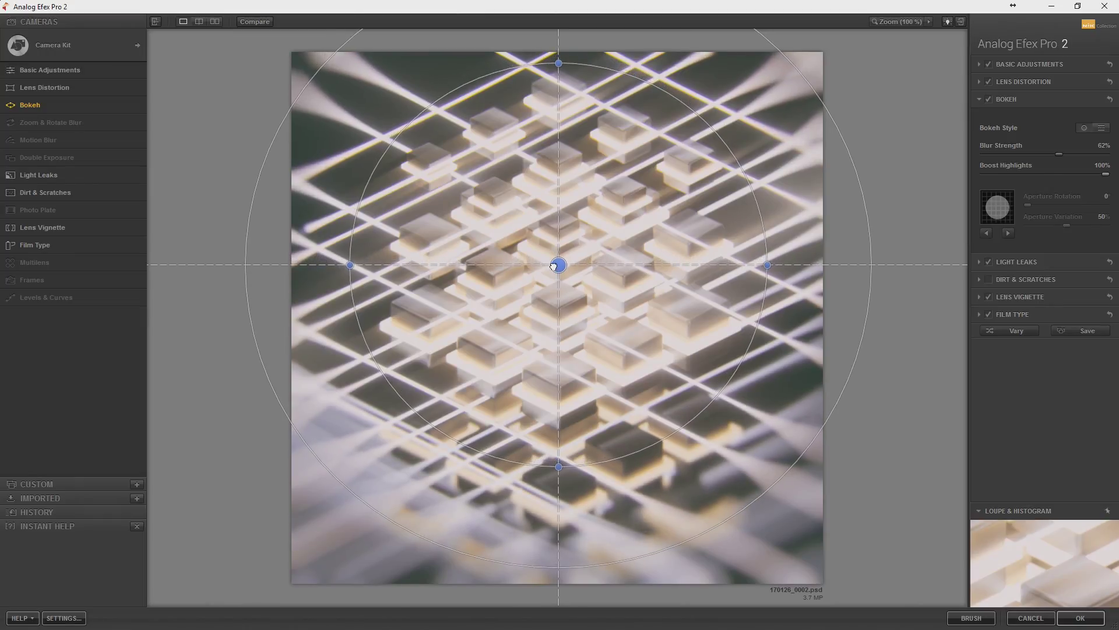
left_click_drag(720, 148, 622, 232)
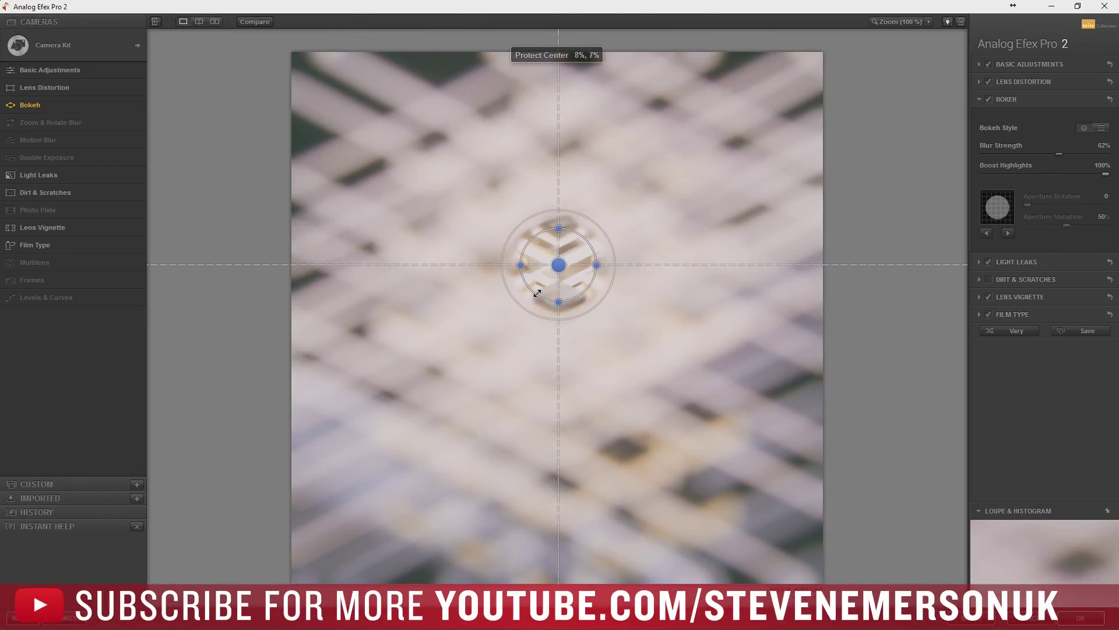
mouse_move(623, 233)
left_mouse_down()
mouse_move(342, 430)
mouse_move(632, 218)
mouse_move(399, 399)
left_mouse_up()
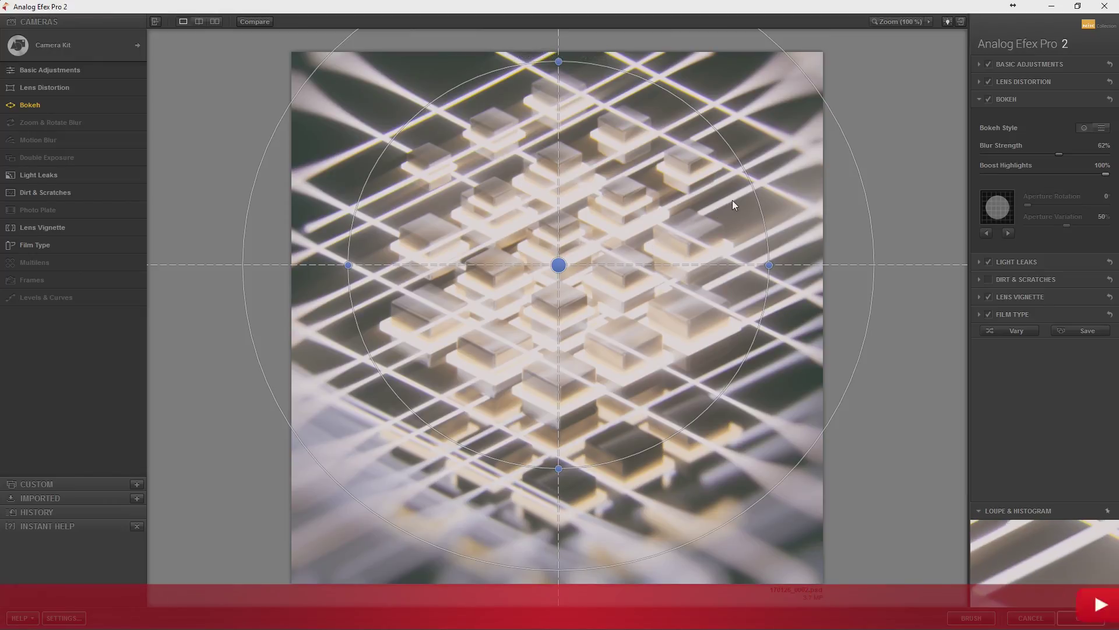
mouse_move(1058, 153)
left_mouse_down()
mouse_move(1013, 153)
mouse_move(1028, 158)
left_mouse_up()
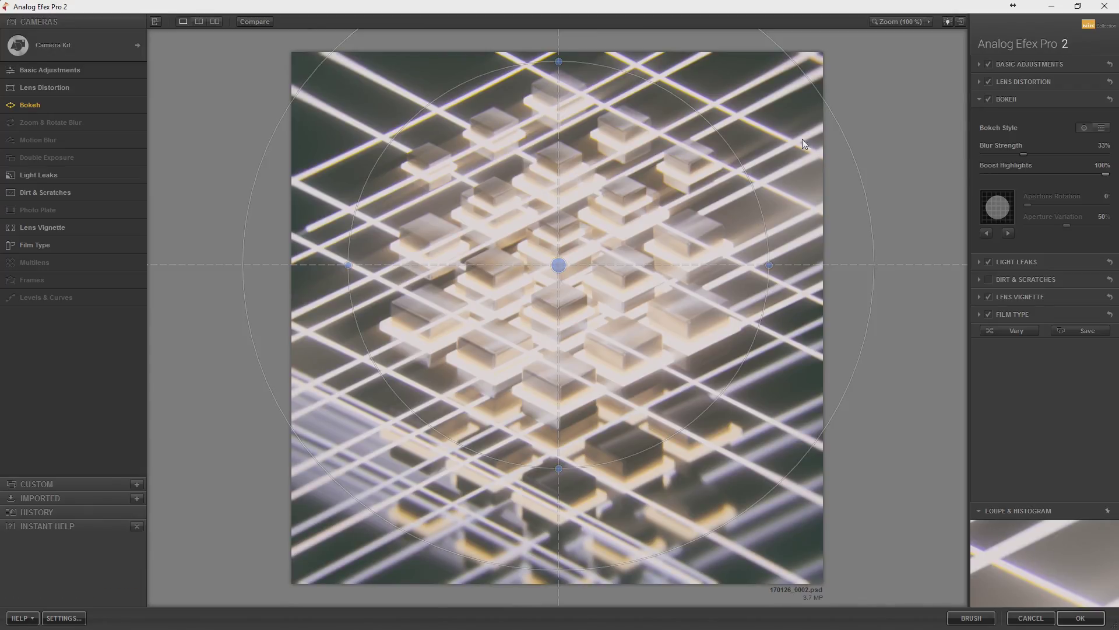
mouse_move(725, 128)
left_mouse_down()
mouse_move(693, 153)
mouse_move(707, 141)
left_mouse_up()
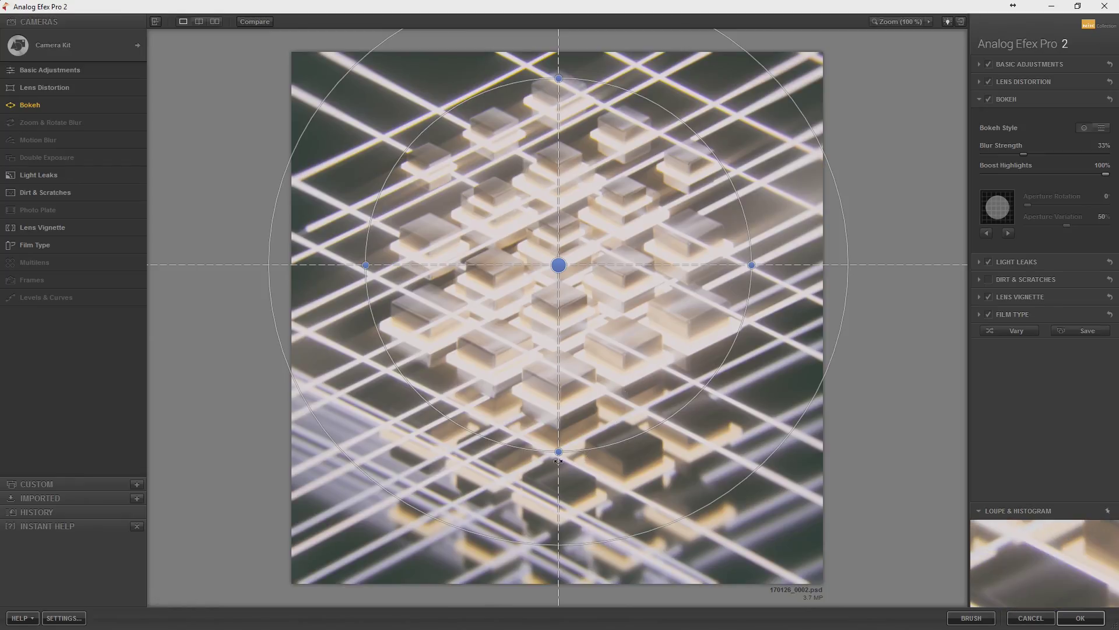
left_click_drag(559, 455, 559, 433)
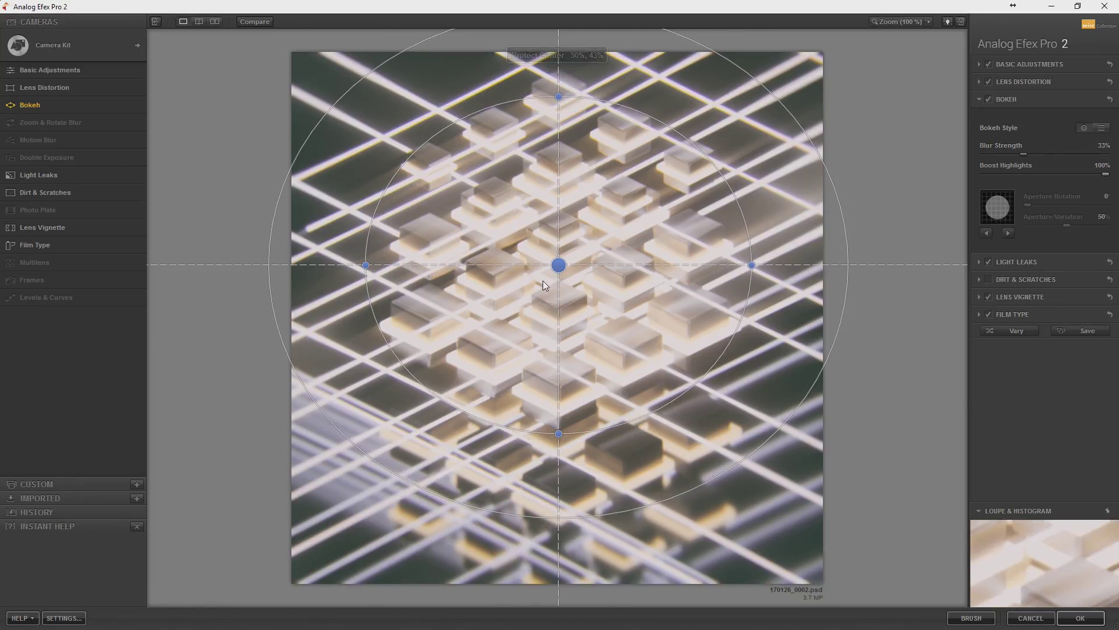
left_click_drag(557, 268, 558, 261)
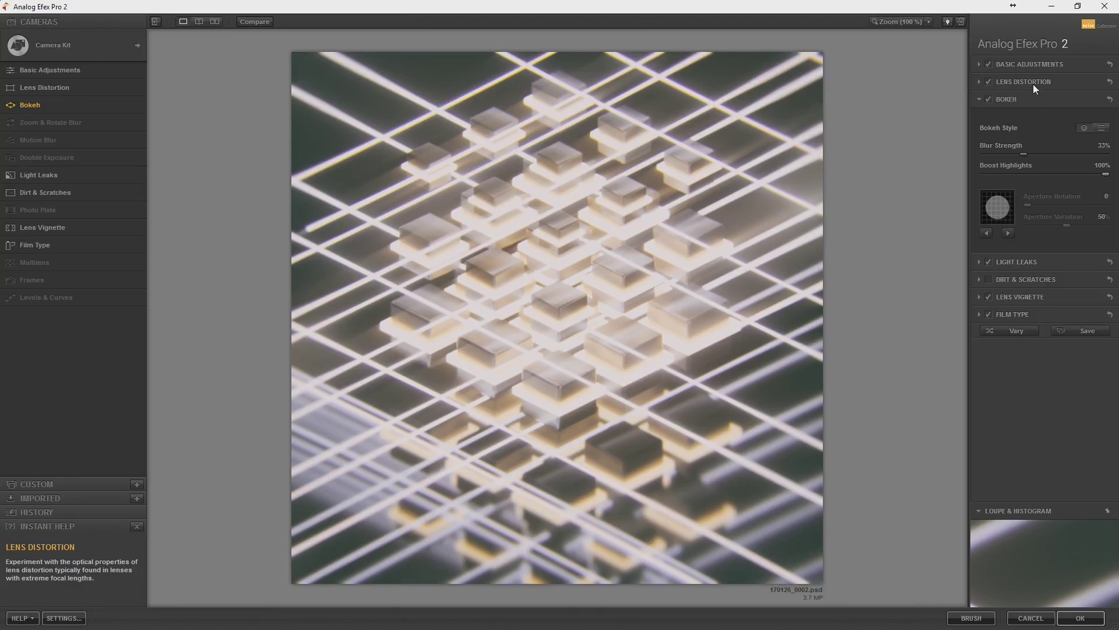
left_click(988, 99)
Turn the bokeh blur back on for the finished Analog Efex Pro 2 film look.
left_click(989, 100)
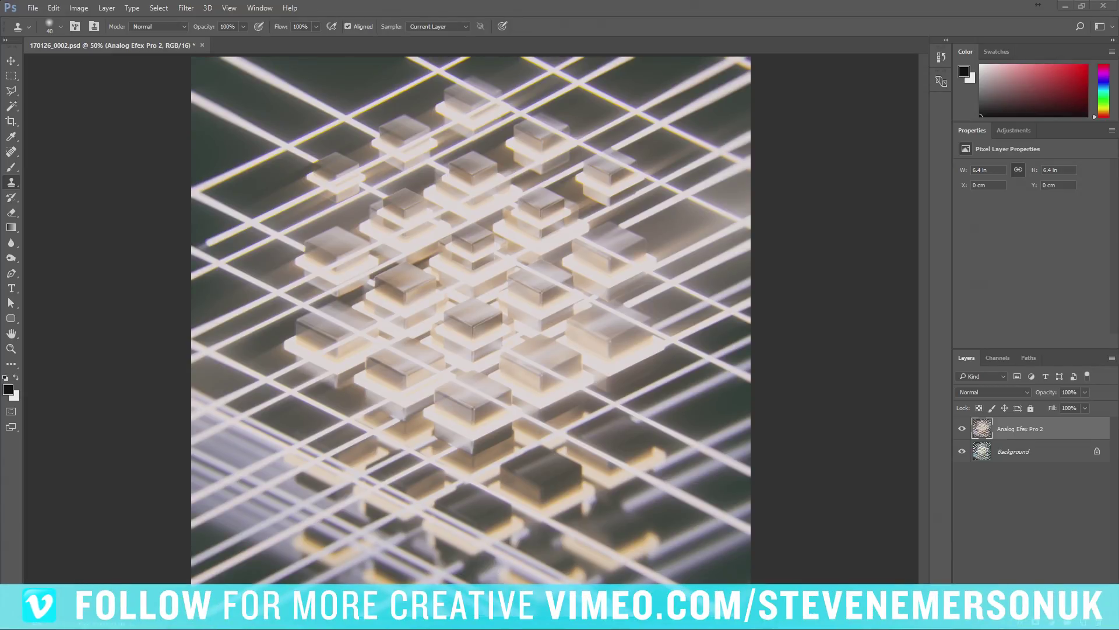
Add new Levels 1 and Curves 1 adjustment layers from the Layer menu.
left_click(105, 8)
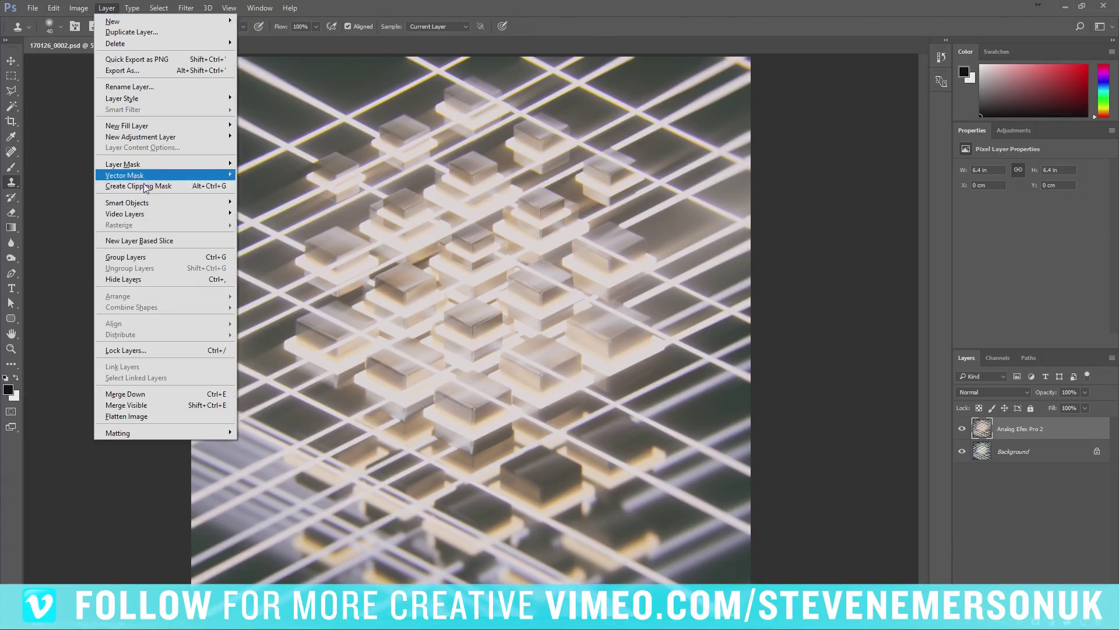
left_click(303, 148)
key("Return")
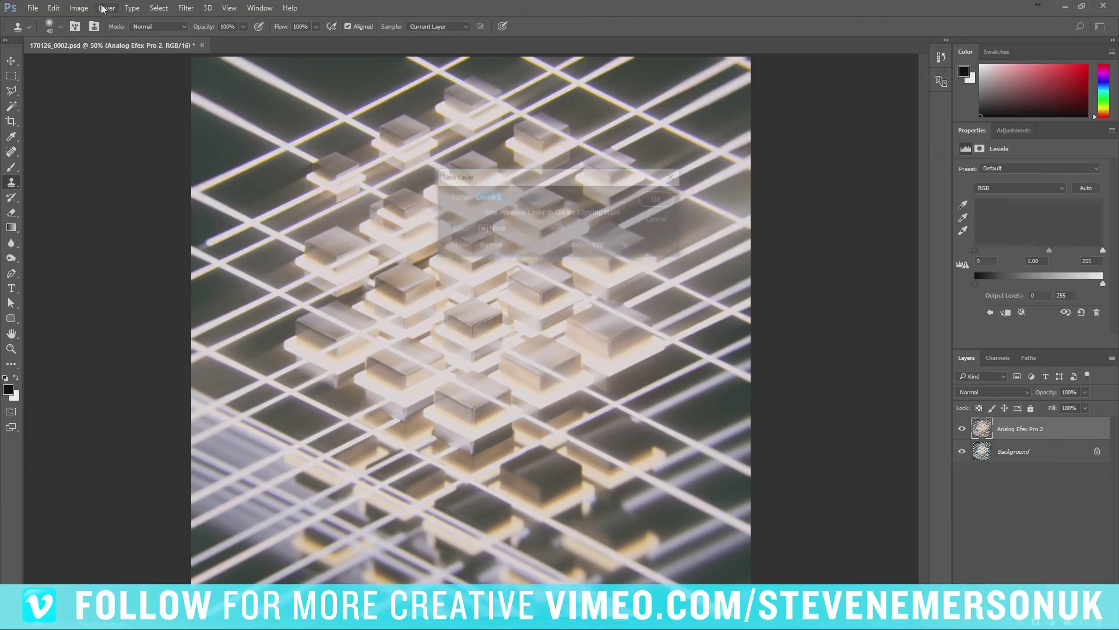
left_click(106, 8)
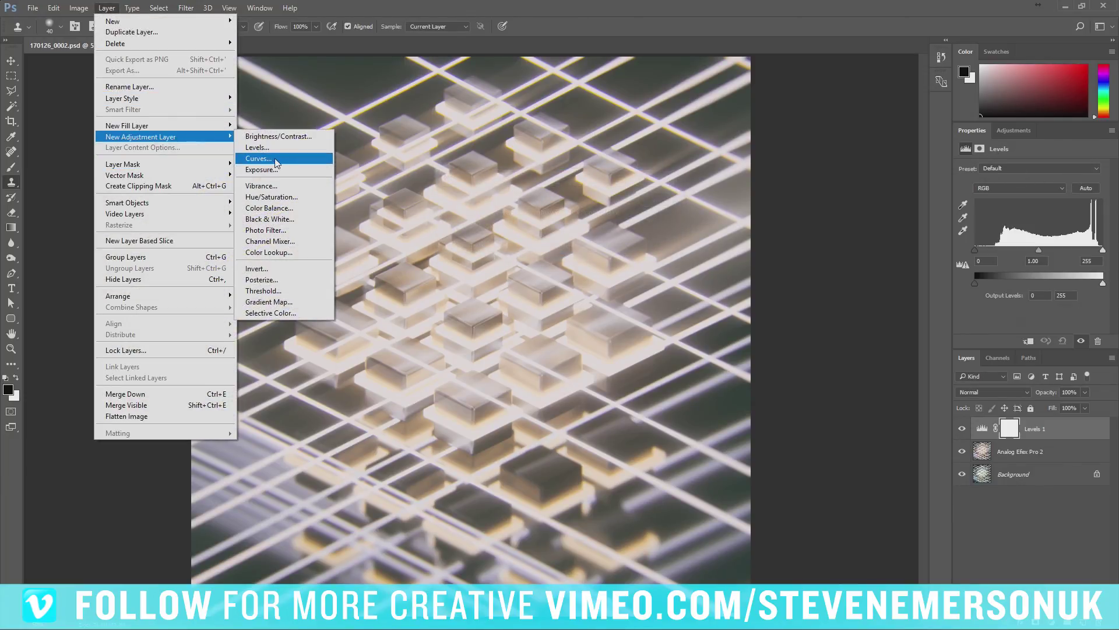
left_click(276, 165)
key("Return")
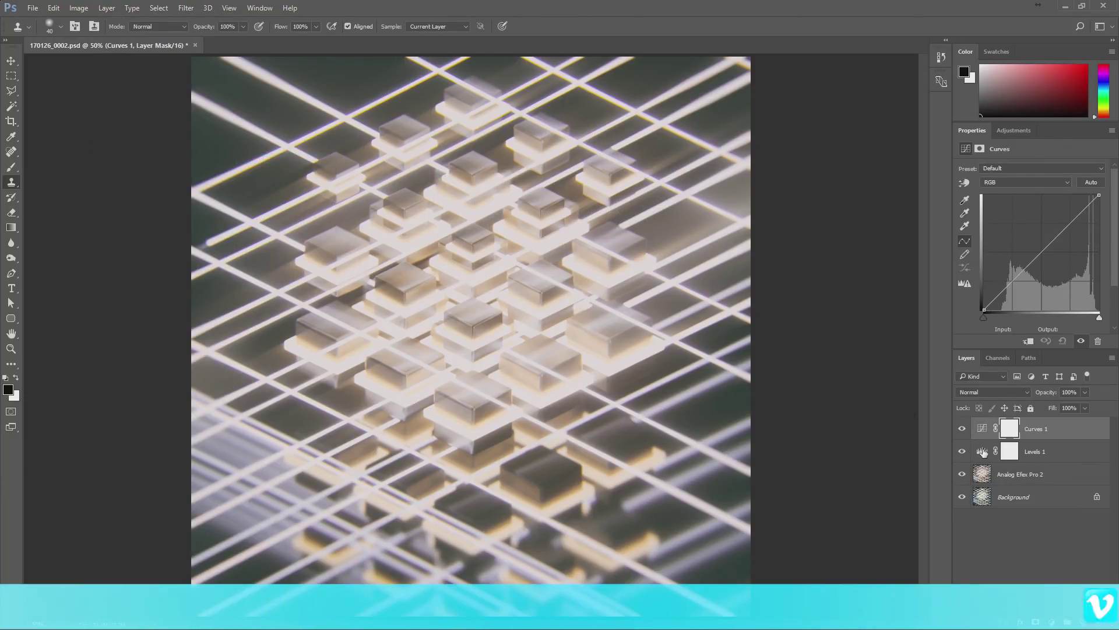
Auto-level Levels 1 to inputs about 16/234 with midtone 1.03, then lift the Curves 1 black point.
left_click(983, 451)
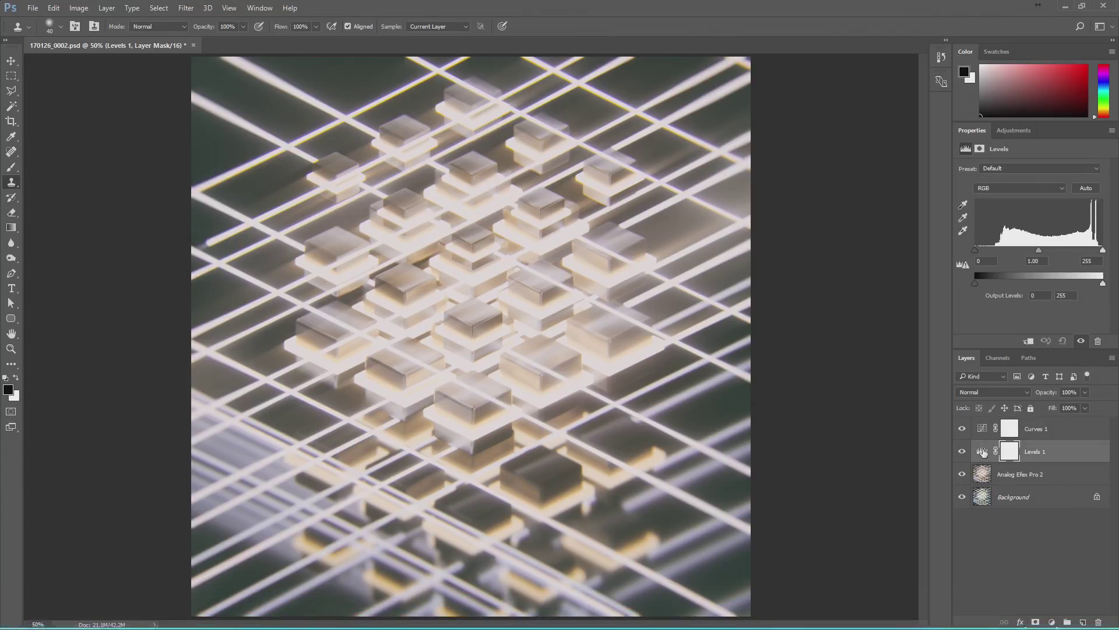
left_click(1086, 188)
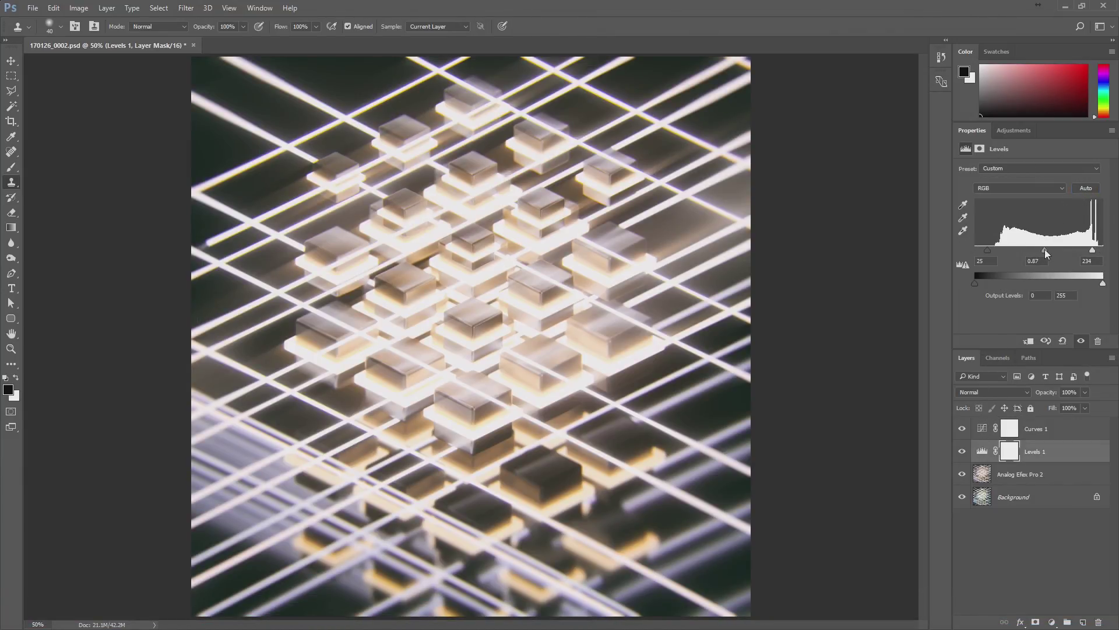
left_click_drag(1045, 249, 981, 250)
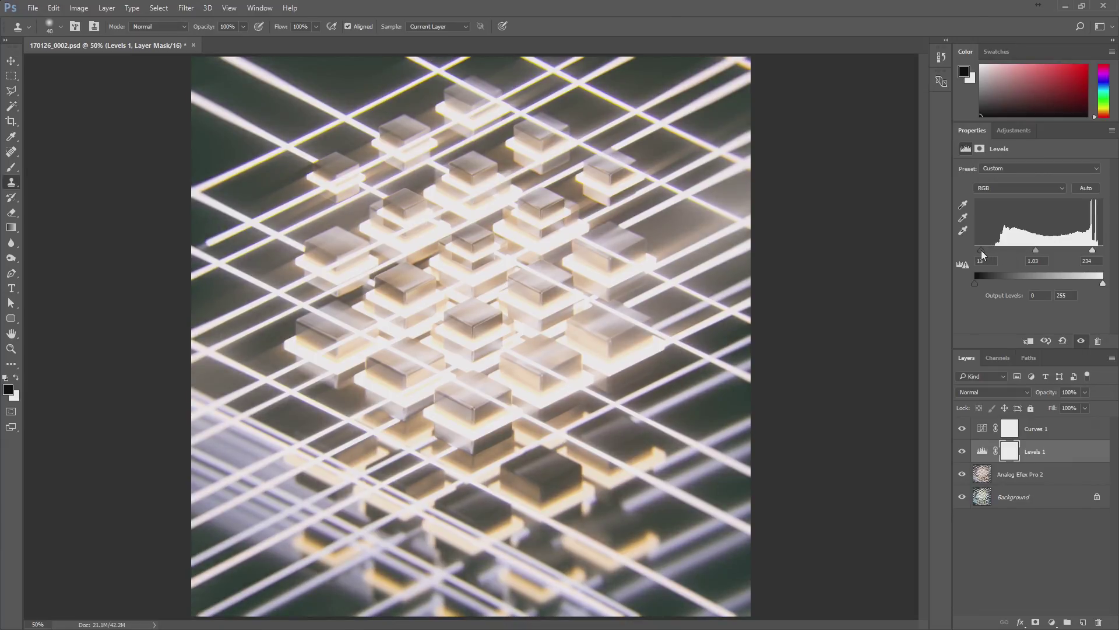
left_click(983, 431)
left_click_drag(983, 311, 1010, 283)
Shape a gentle RGB curve with midtone and highlight points and a raised black point.
left_click(1044, 253)
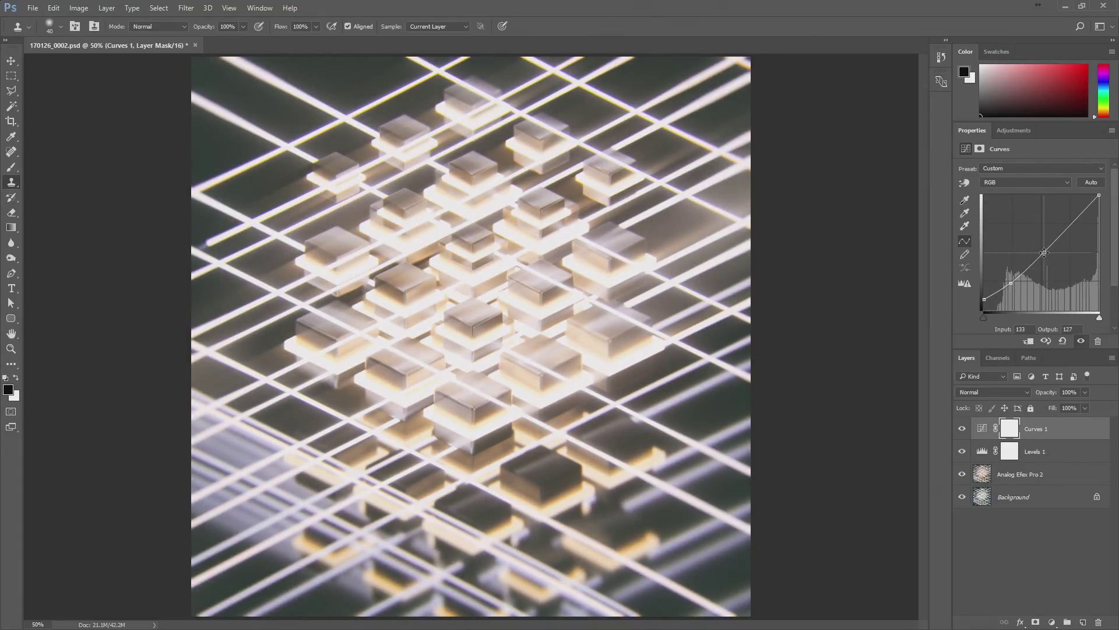
left_click(1069, 225)
mouse_move(984, 299)
left_mouse_down()
mouse_move(976, 293)
mouse_move(1013, 287)
left_mouse_up()
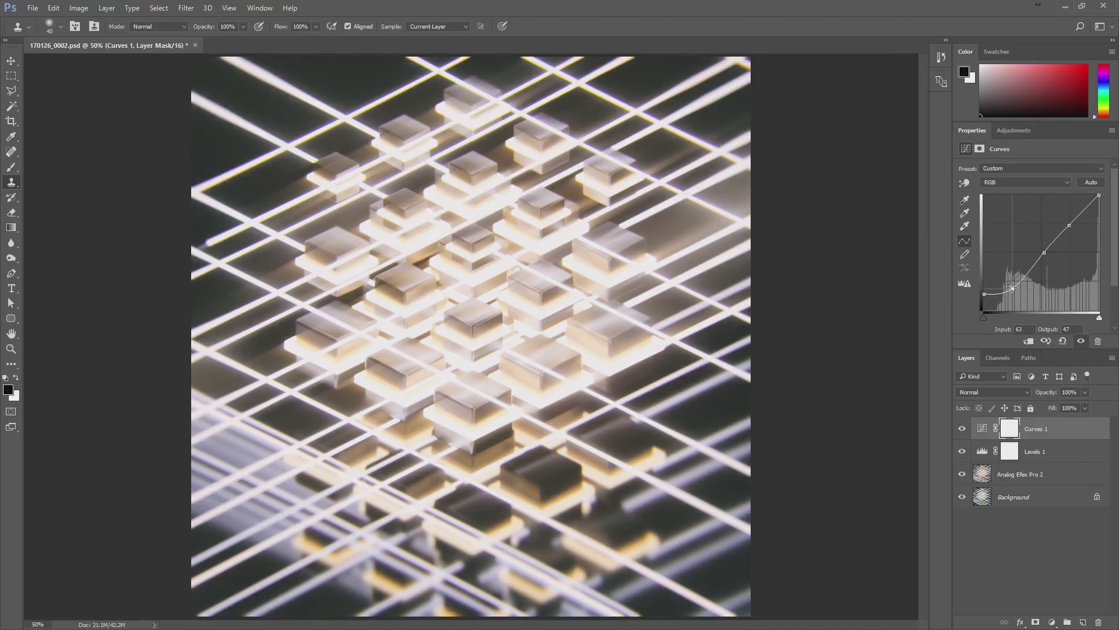
left_click(1040, 249)
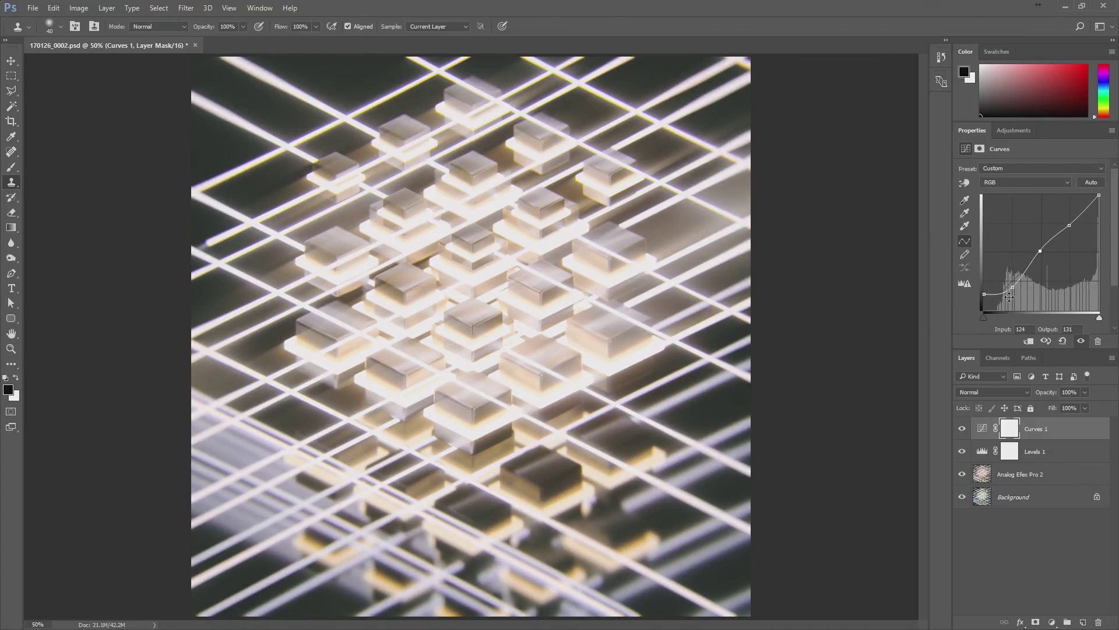
left_click_drag(1011, 287, 1012, 284)
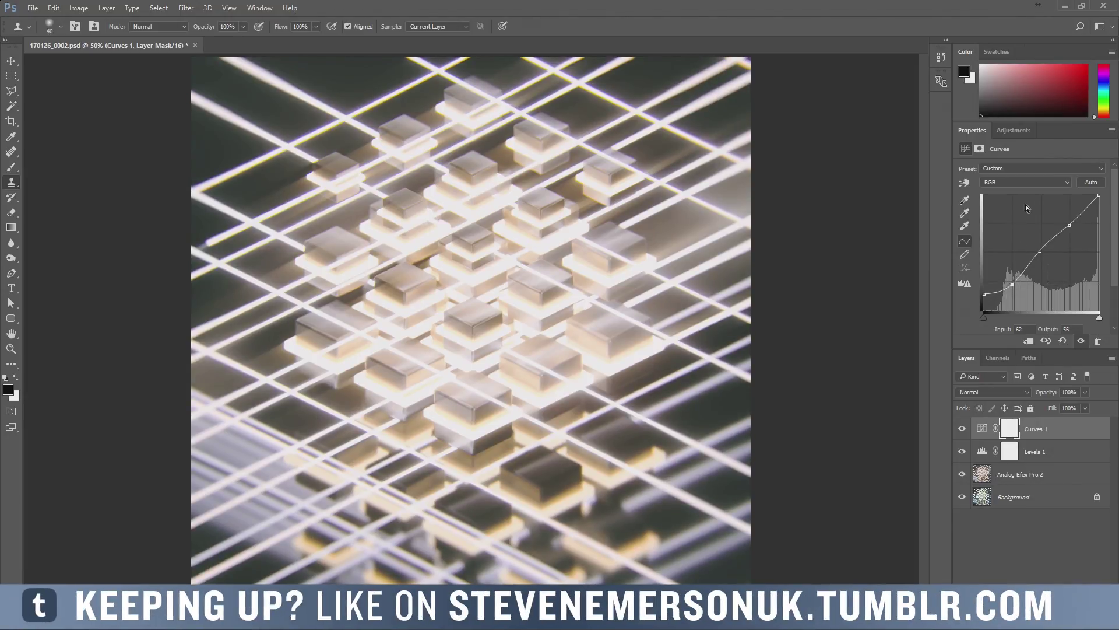
Raise the Blue channel black point for bluish shadows, leaving Red unchanged.
left_click(1023, 181)
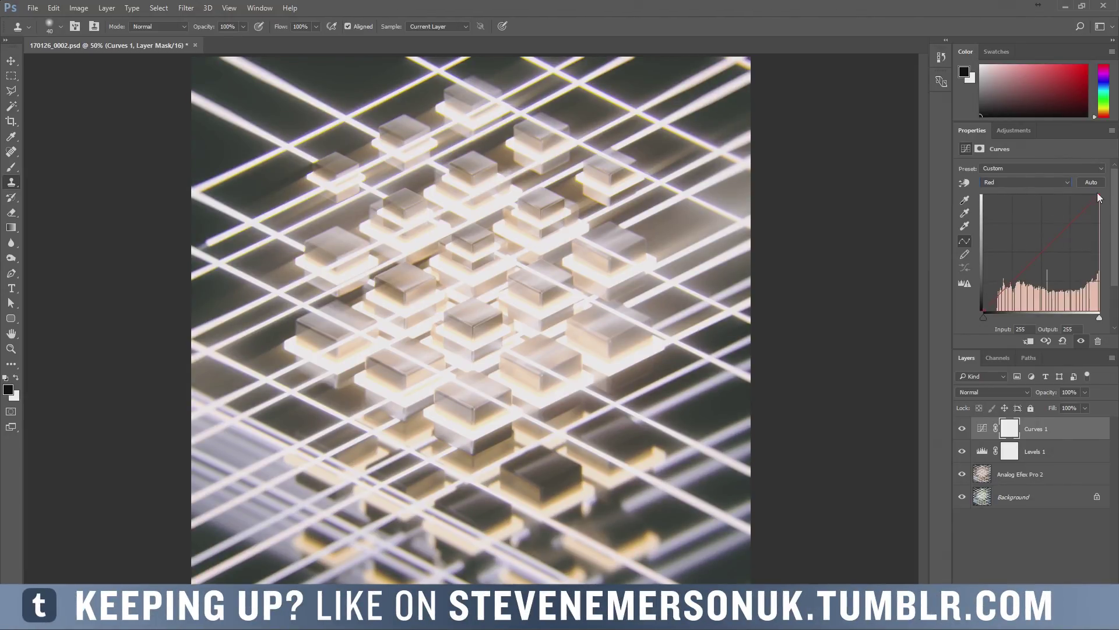
mouse_move(1099, 198)
left_mouse_down()
mouse_move(1099, 227)
mouse_move(1099, 199)
left_mouse_up()
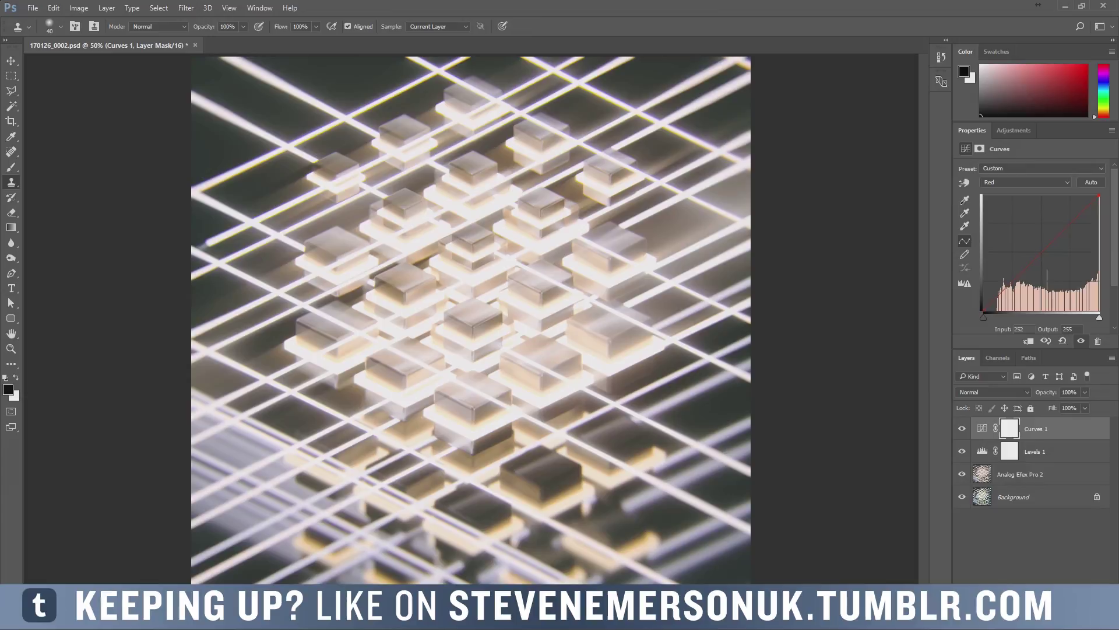
left_click(1033, 182)
left_click(1023, 212)
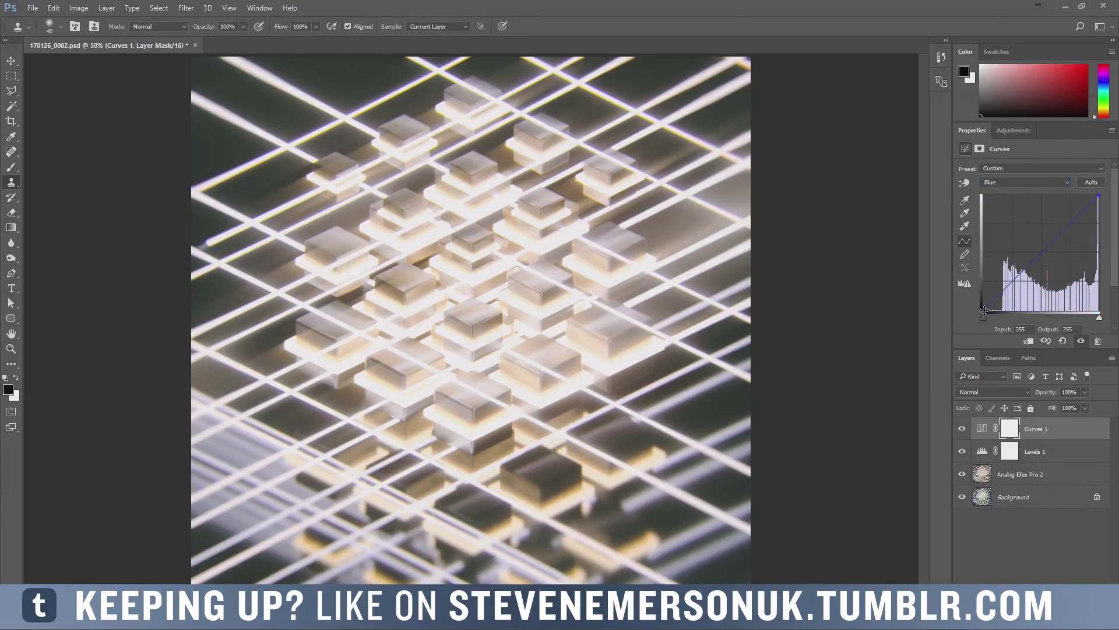
left_click_drag(984, 310, 969, 304)
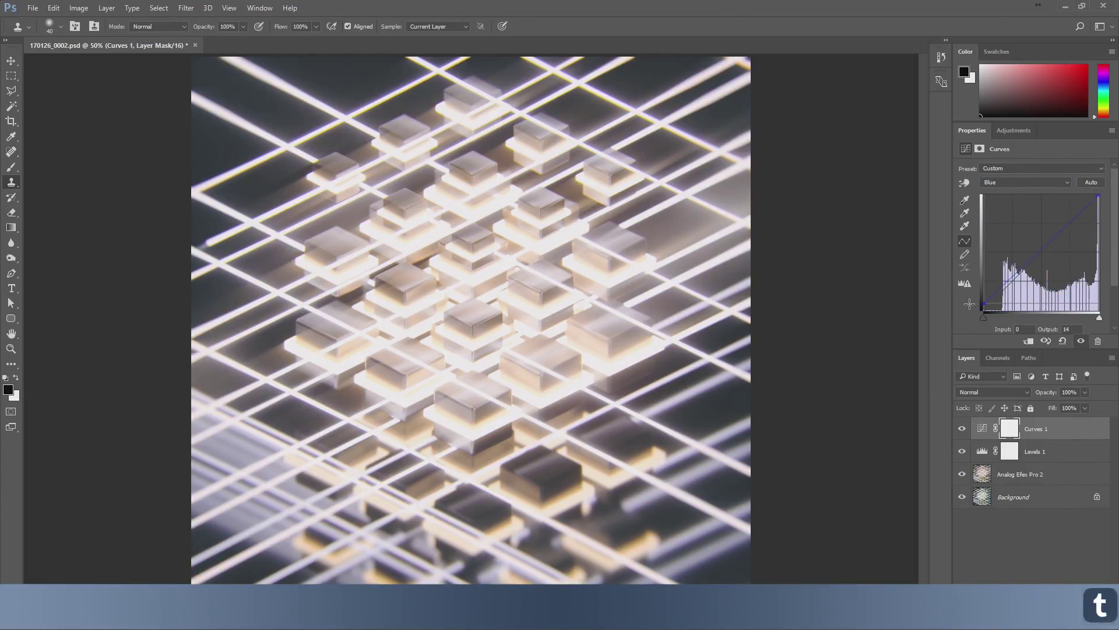
left_click_drag(969, 304, 968, 303)
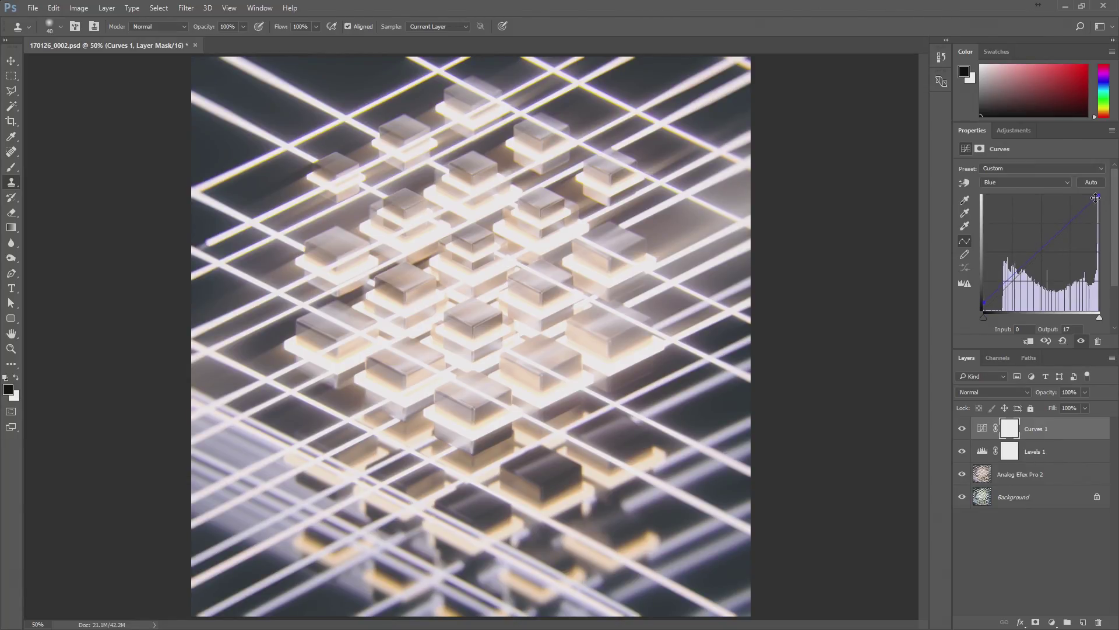
left_click_drag(1099, 196, 1100, 195)
Move the Green channel black point to input 8 for a slight magenta shadow cast.
left_click(1026, 182)
left_click(1026, 206)
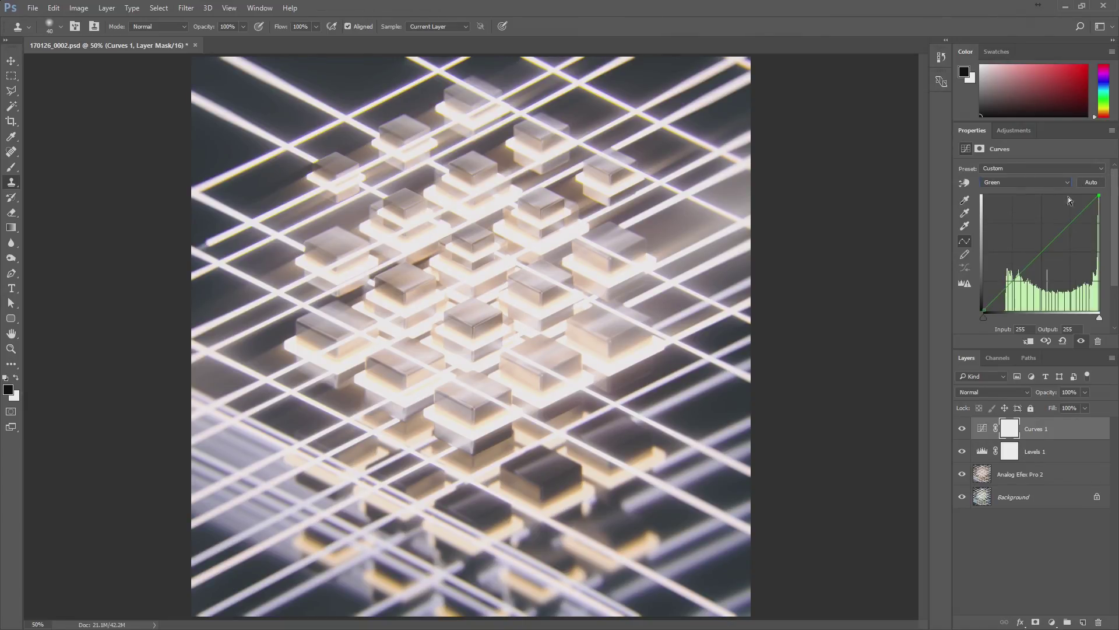
mouse_move(1097, 194)
left_mouse_down()
mouse_move(1099, 210)
mouse_move(1099, 195)
left_mouse_up()
left_click_drag(986, 308, 996, 311)
left_click_drag(996, 311, 986, 310)
key("Right")
key("Right")
key("Right")
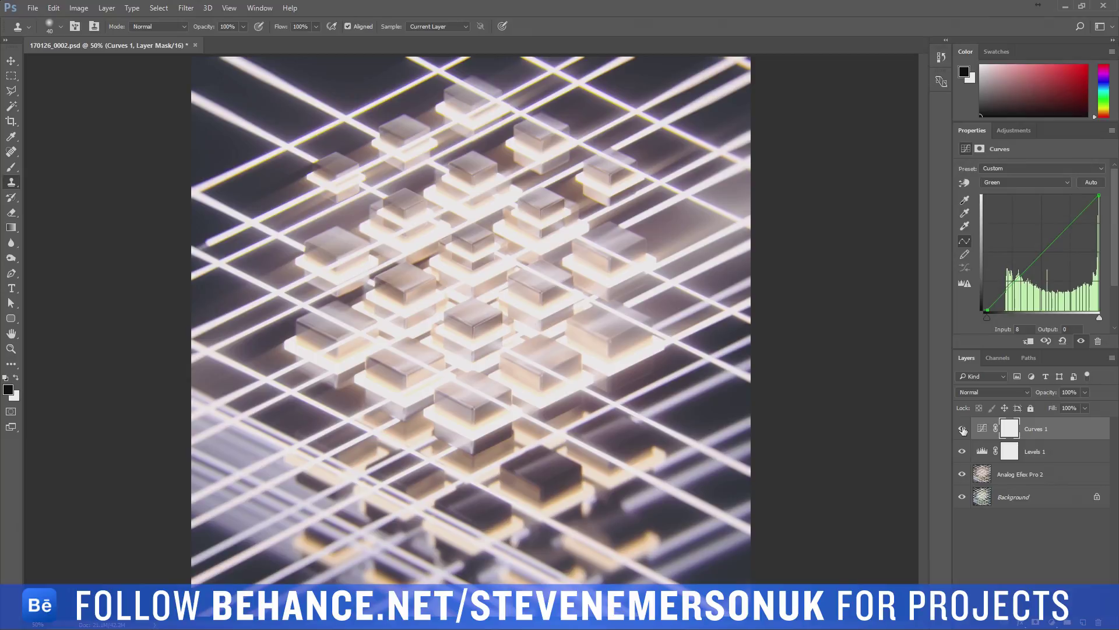
Save the graded PSD and open the Save for Web export settings.
key("ctrl+s")
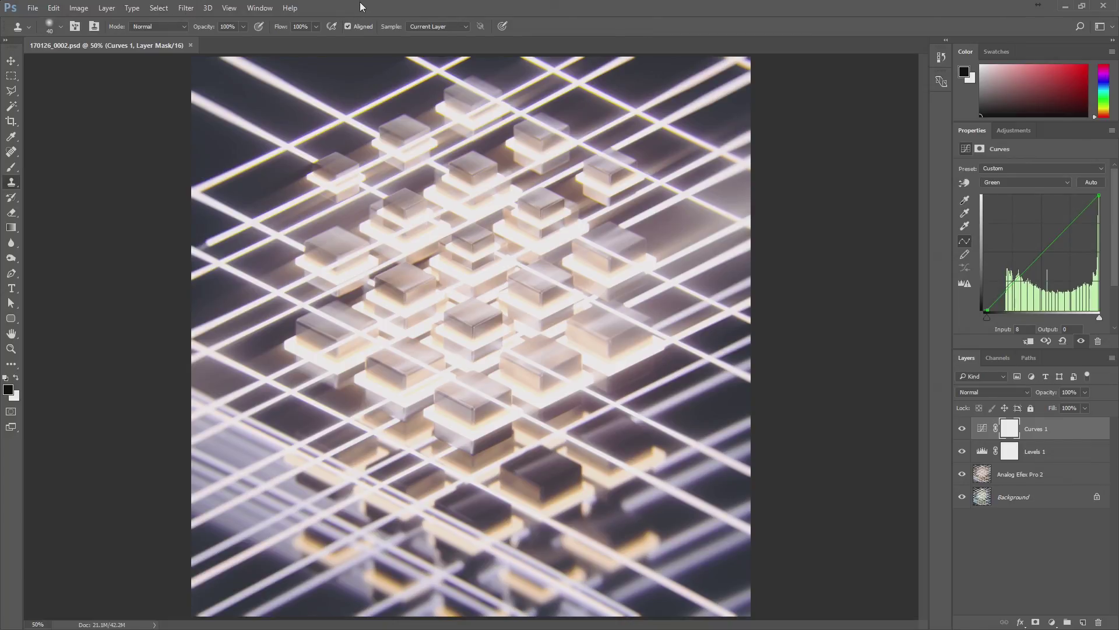
key("ctrl+alt+shift+s")
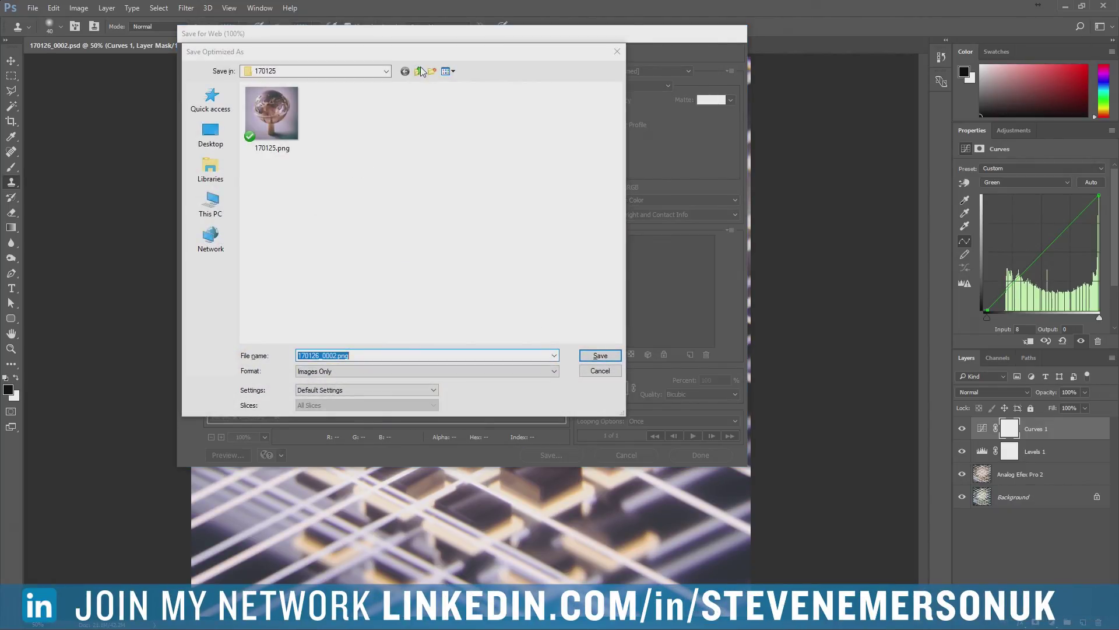
Create a new folder 170126 and save the PNG-24 export there as 170126_0002.png.
left_click(420, 70)
scroll(420, 262, "down", 1)
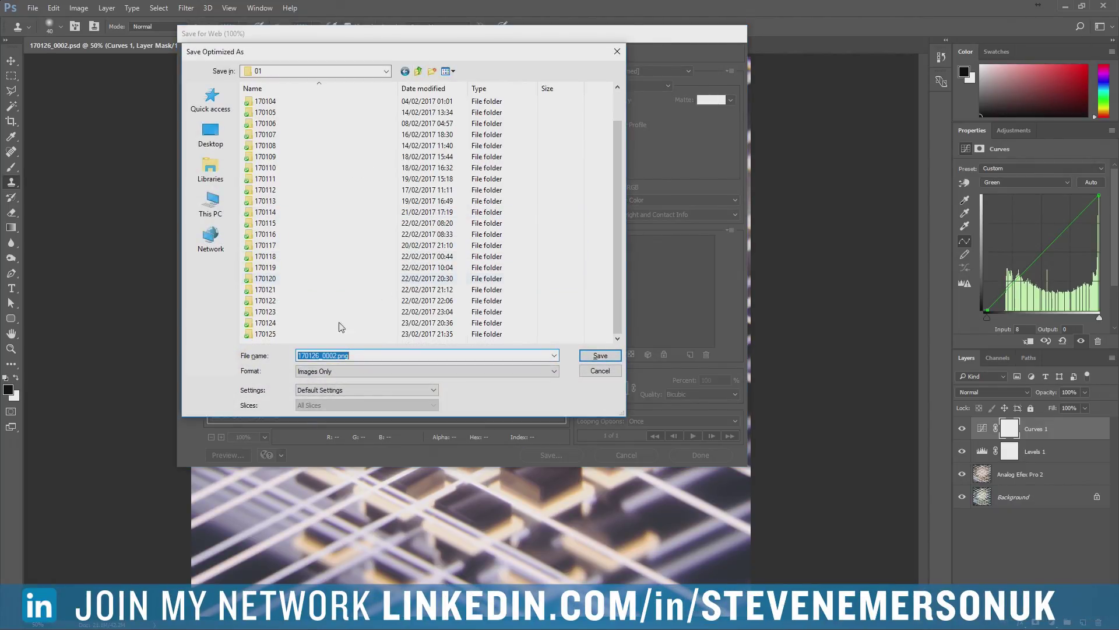
left_click(432, 72)
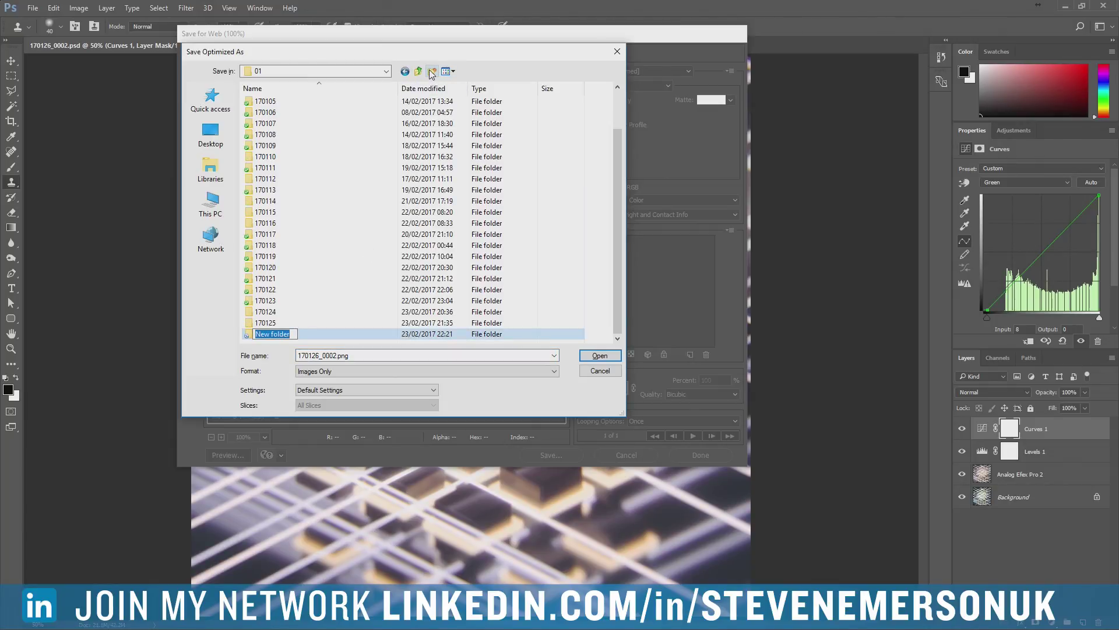
type("170126")
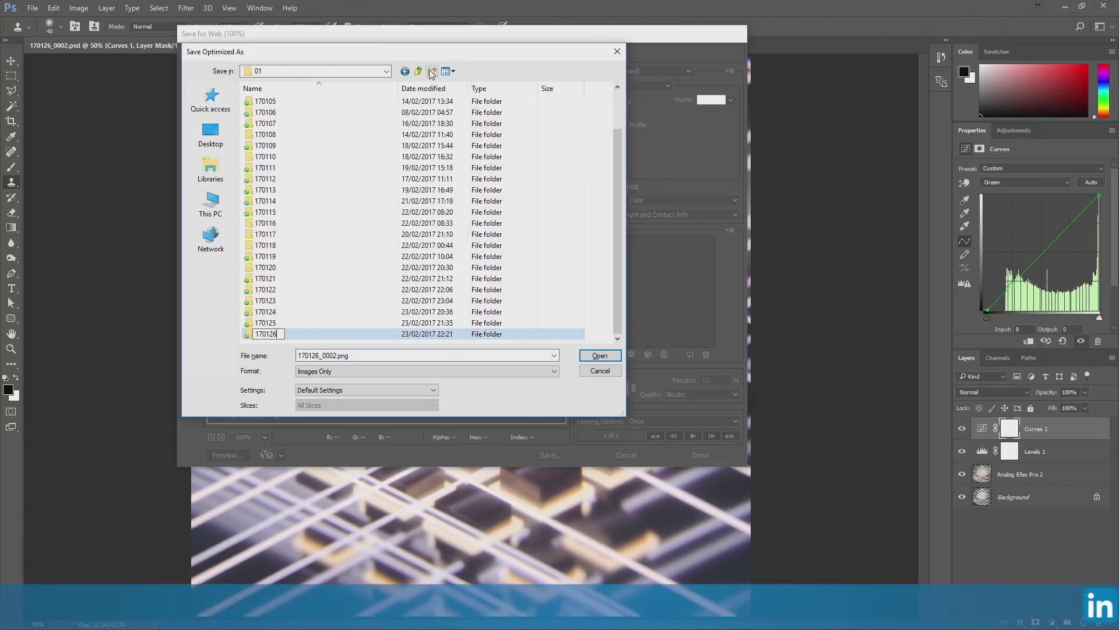
key("Return")
key("Return")
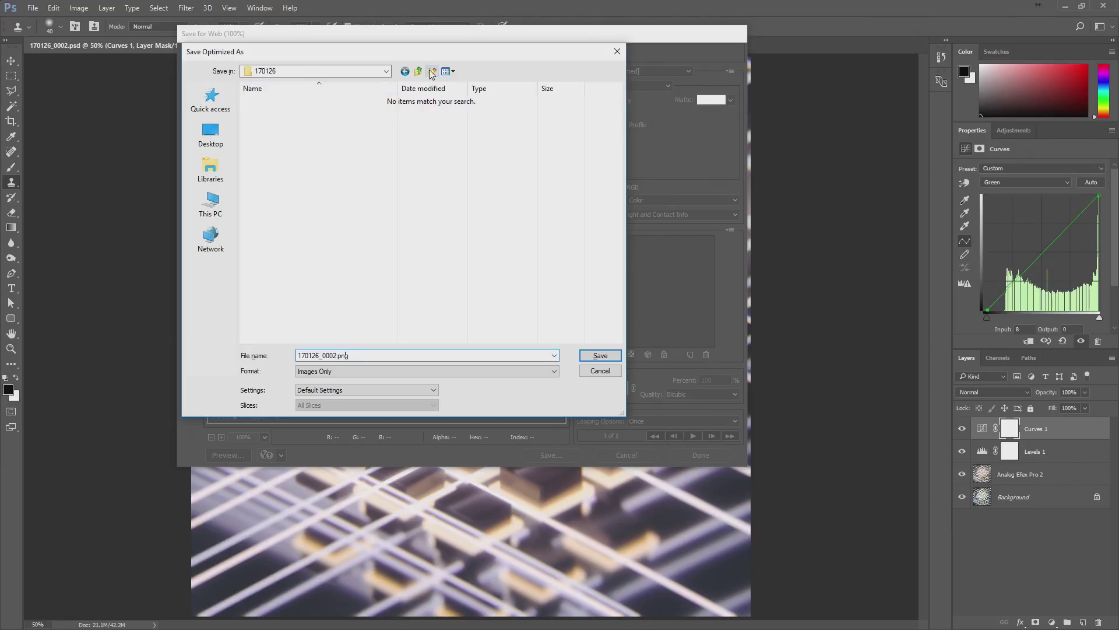
key("Return")
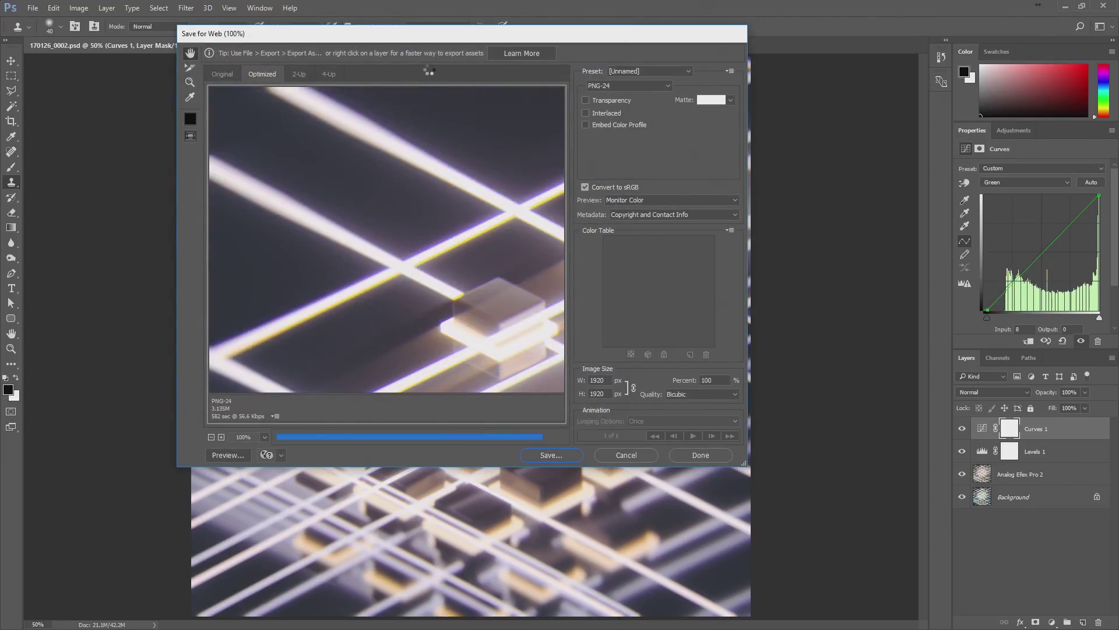